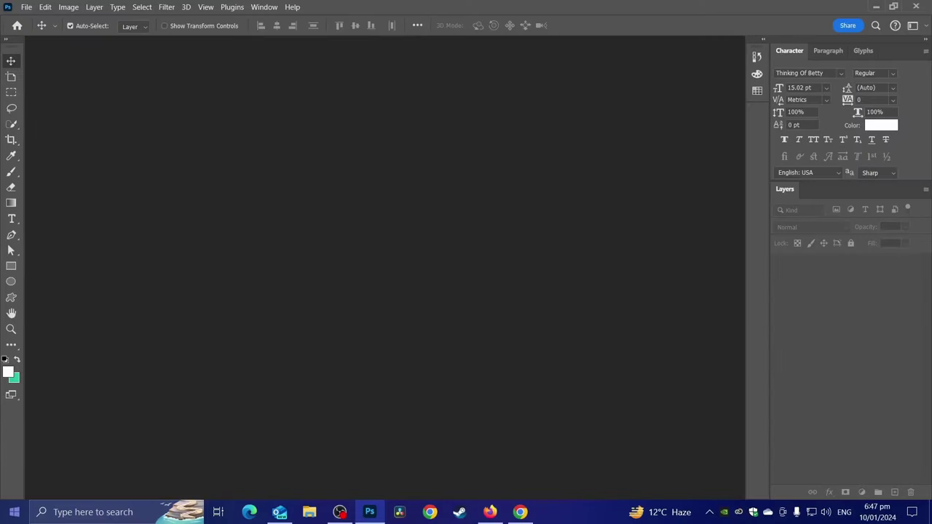
Create a new A4 document (2480 × 3508 px, 300 ppi) named 'Restaurant Menu Design'.
left_click(27, 7)
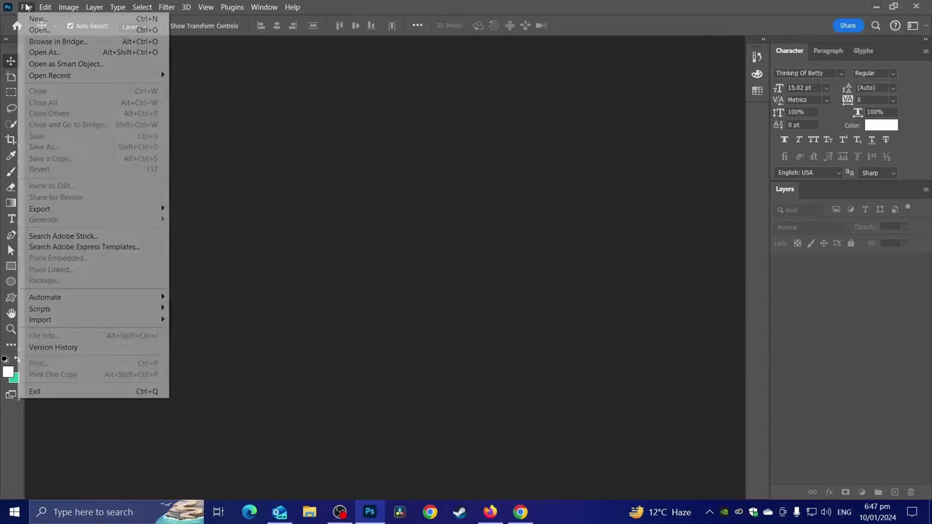
left_click(33, 17)
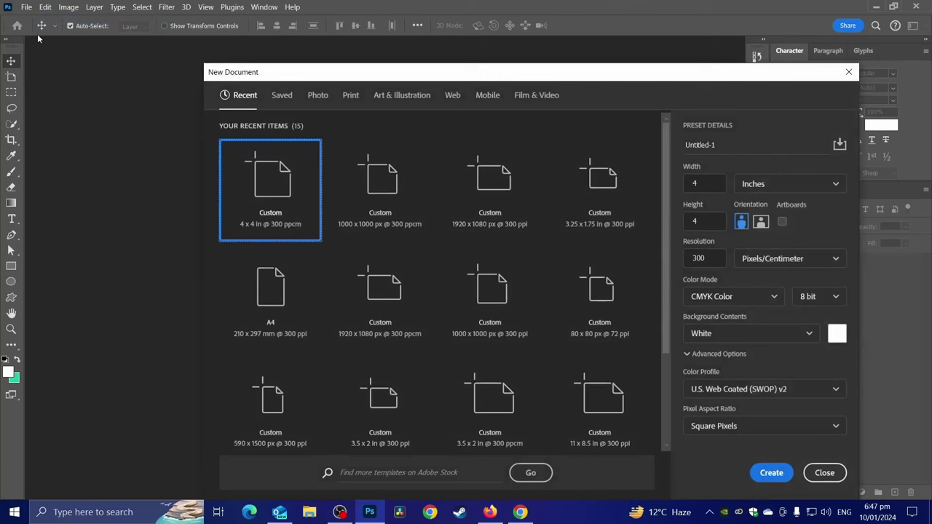
left_click(306, 279)
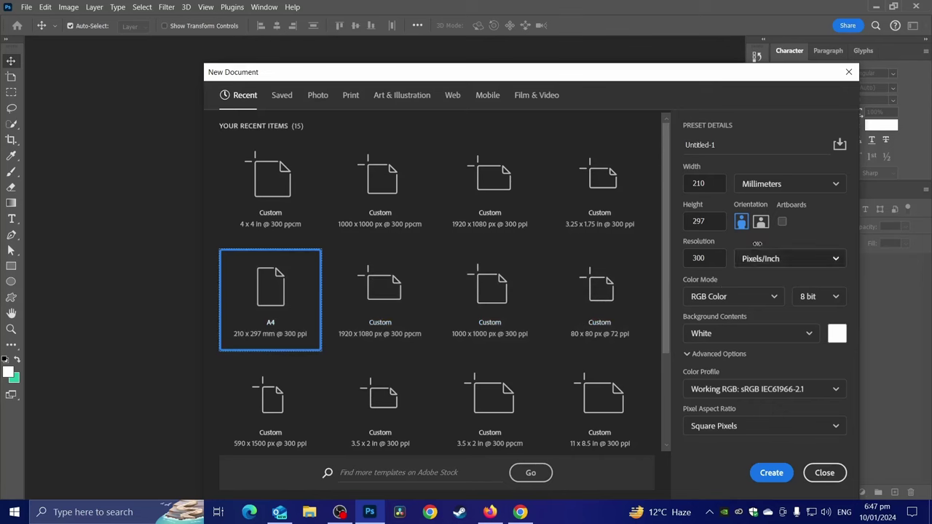
left_click(749, 146)
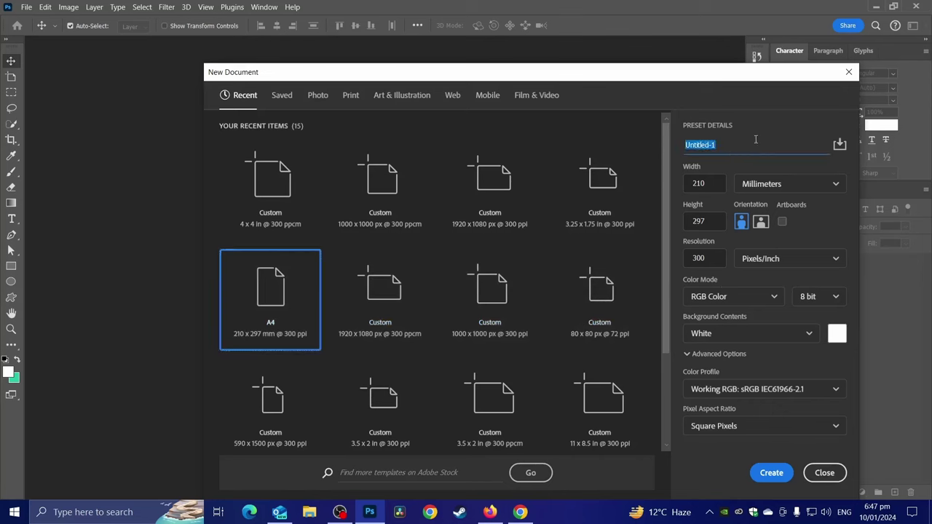
type("Restaurant Menu Design")
left_click(773, 477)
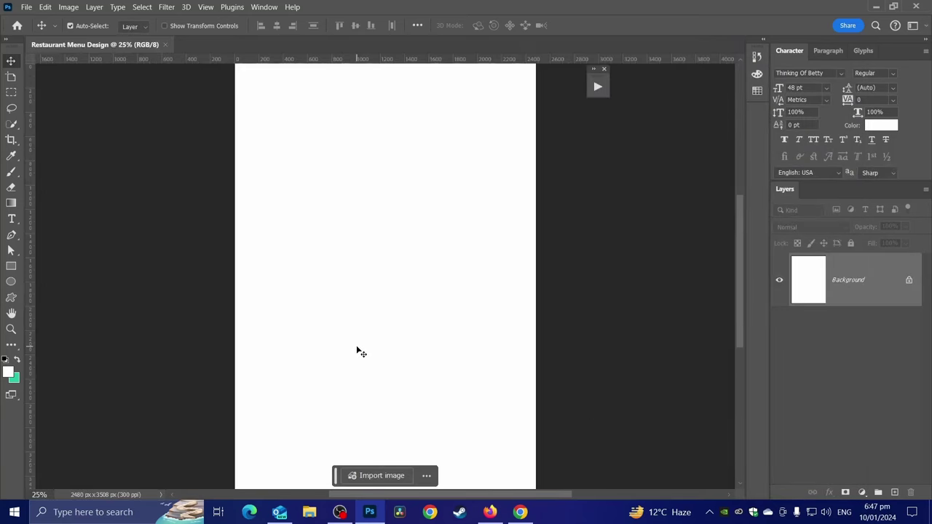
Draw a full-page rectangle filled with dark grey #1a1a1a.
left_click(11, 266)
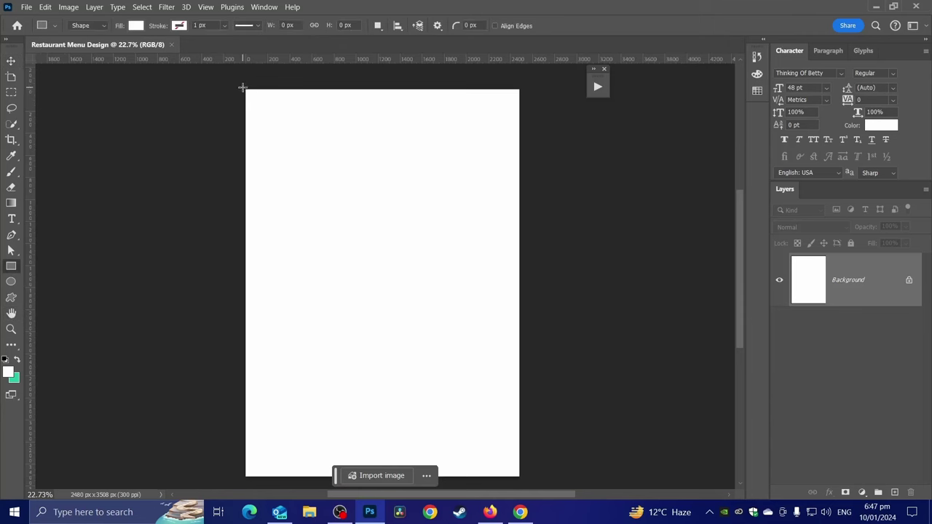
mouse_move(242, 86)
left_mouse_down()
mouse_move(525, 455)
mouse_move(521, 479)
left_mouse_up()
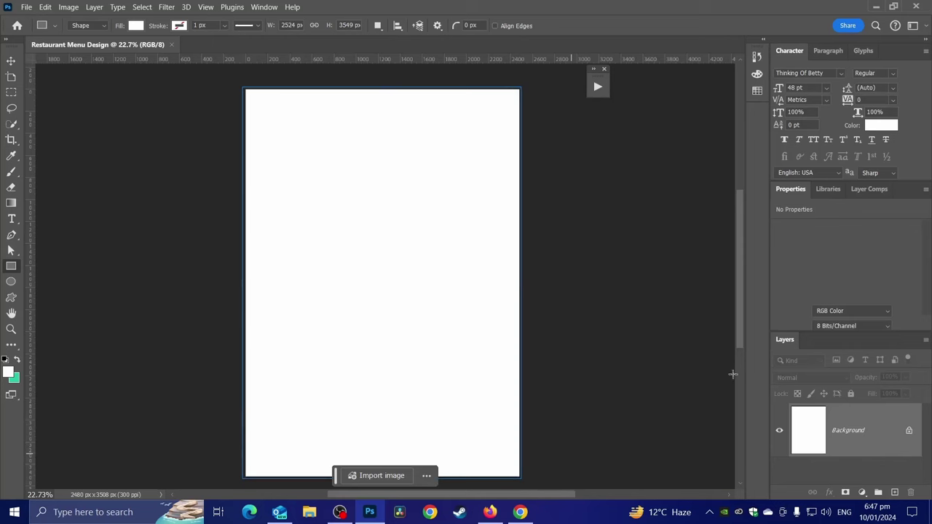
double_click(809, 430)
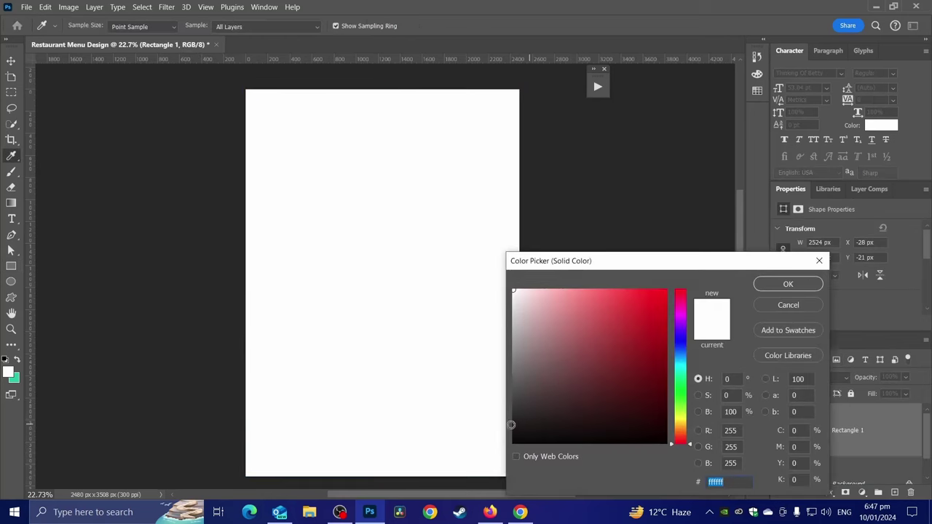
left_click(513, 429)
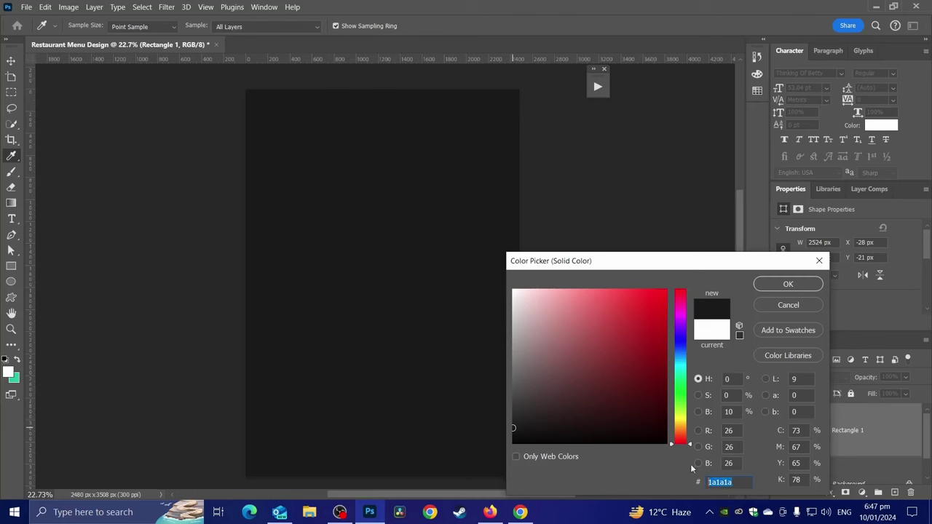
left_click(777, 284)
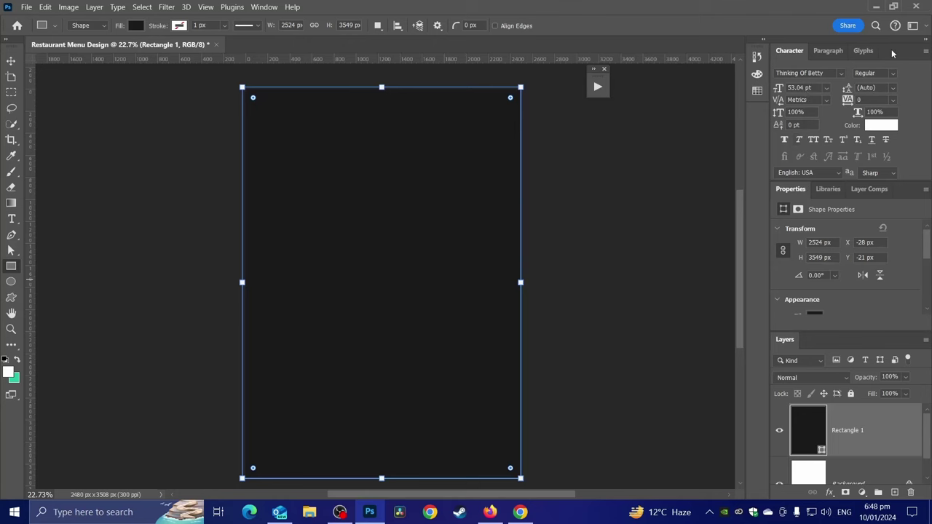
Collapse the Character panel group to icons and give the Layers panel more room.
left_click_drag(894, 61, 761, 124)
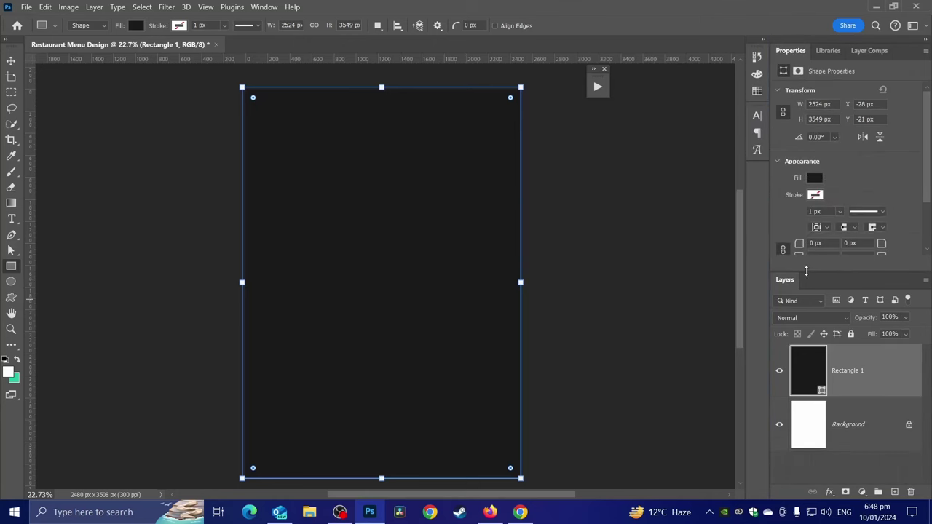
left_click_drag(806, 270, 818, 80)
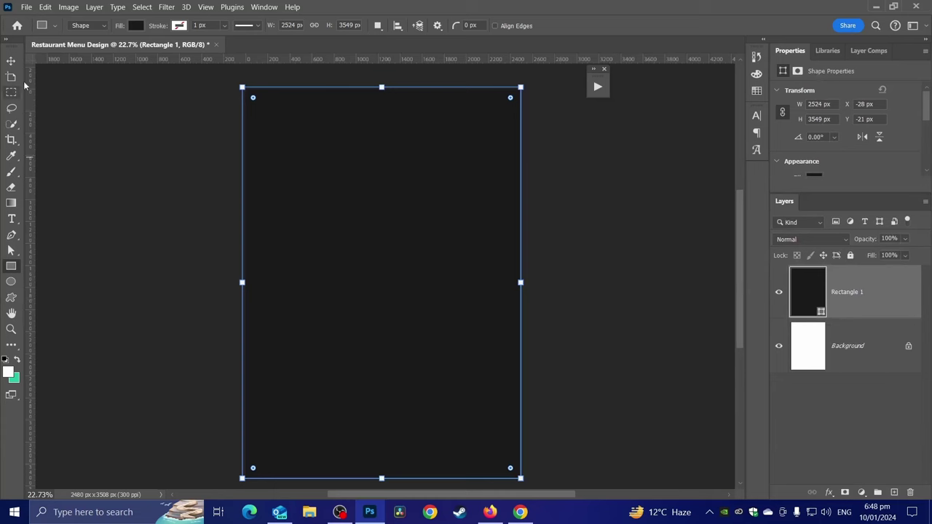
left_click(12, 61)
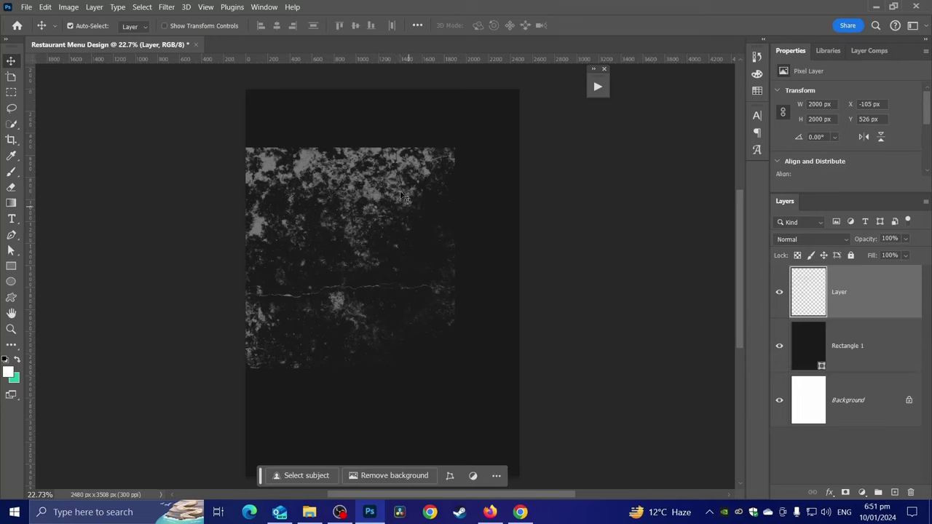
Position the grunge texture and scale it to cover the whole page.
mouse_move(383, 184)
left_mouse_down()
mouse_move(412, 179)
mouse_move(391, 124)
left_mouse_up()
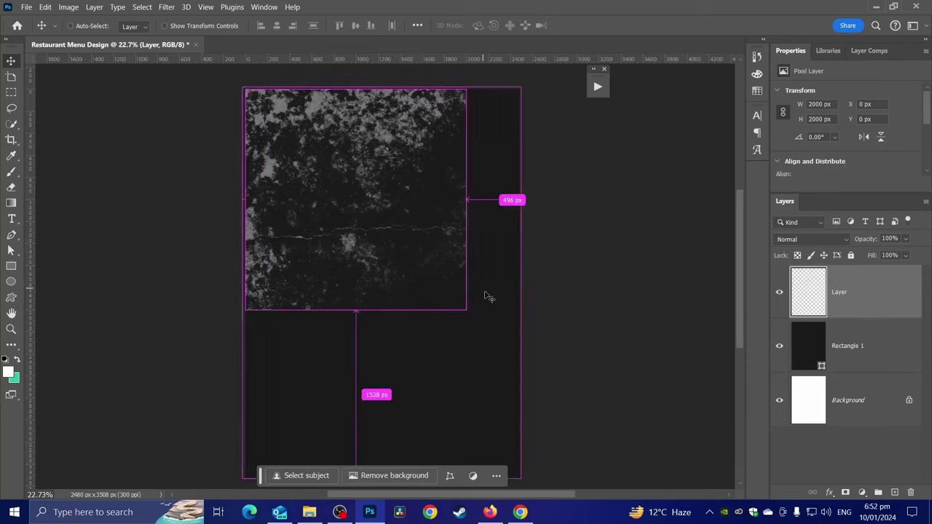
key("ctrl+t")
key("ctrl+0")
mouse_move(399, 310)
left_mouse_down()
mouse_move(429, 443)
mouse_move(430, 435)
left_mouse_up()
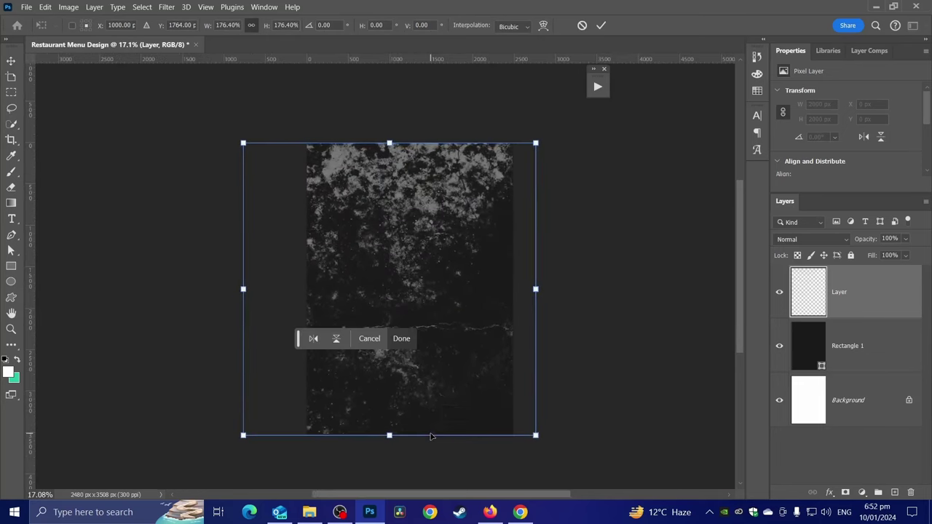
left_click_drag(389, 401, 485, 400)
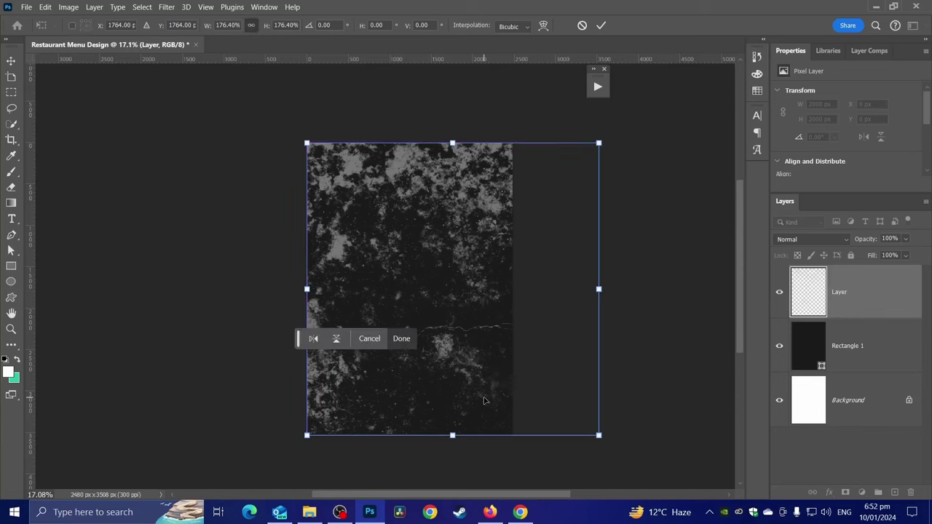
key("Return")
key("ctrl+0")
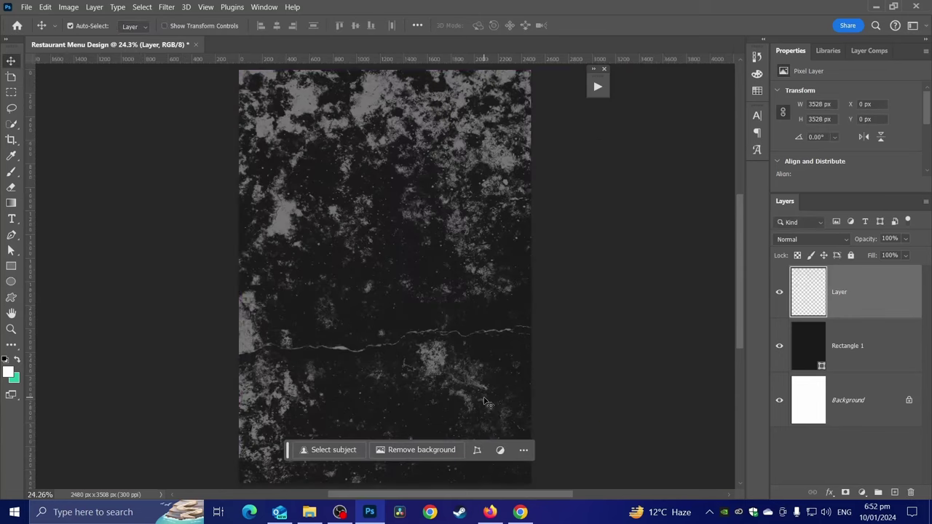
Fade the grunge texture layer to 21% opacity.
left_click(903, 241)
left_click_drag(869, 255, 874, 255)
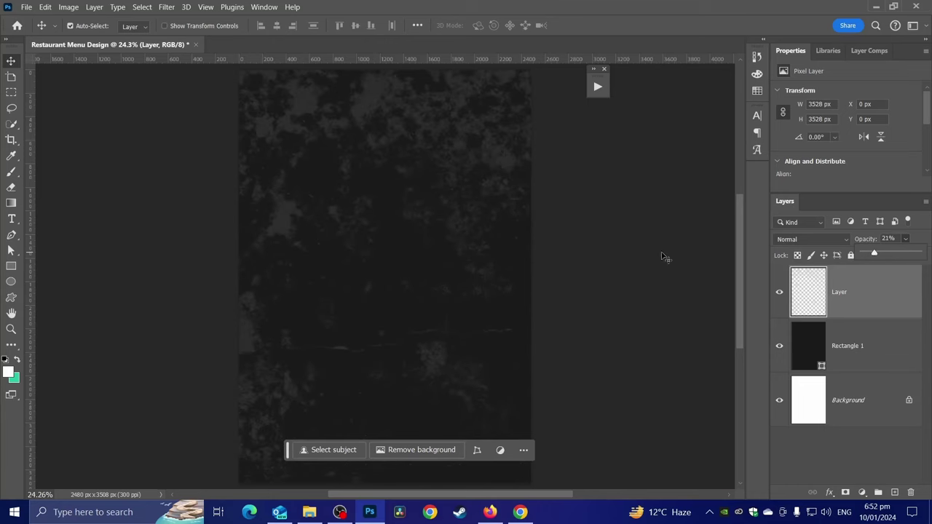
scroll(573, 243, "up", 2)
left_click_drag(462, 277, 502, 299)
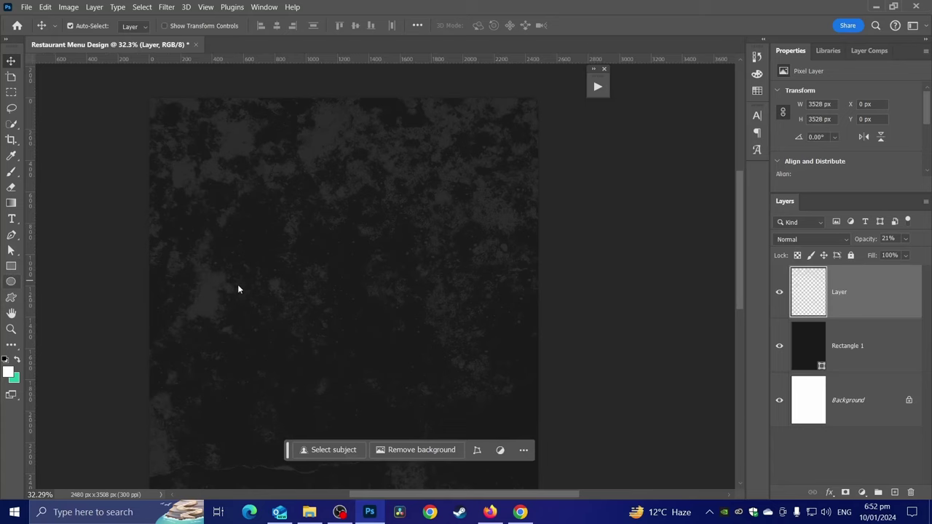
key("u")
scroll(274, 286, "down", 3)
Draw a large circle with no fill and an orange-yellow gradient stroke.
left_click(328, 249)
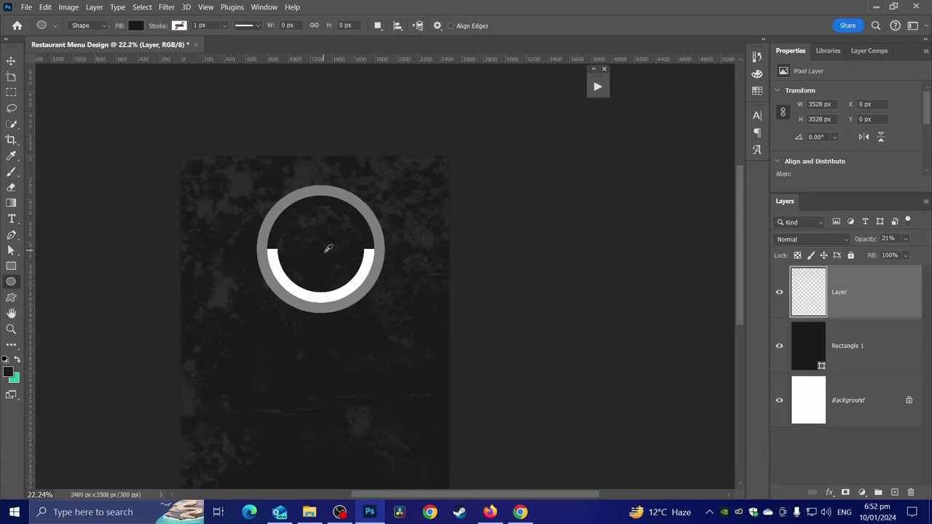
mouse_move(236, 217)
left_mouse_down()
mouse_move(394, 353)
mouse_move(515, 381)
left_mouse_up()
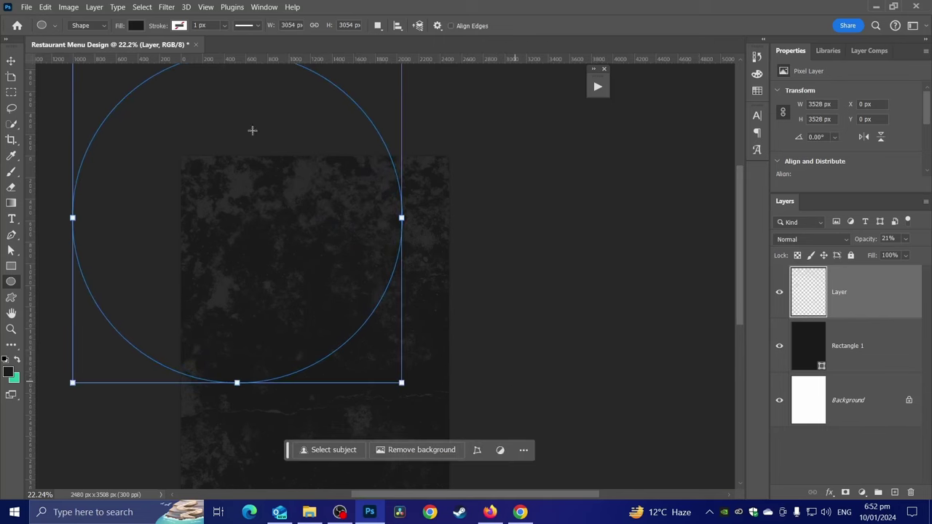
left_click(135, 26)
left_click(65, 49)
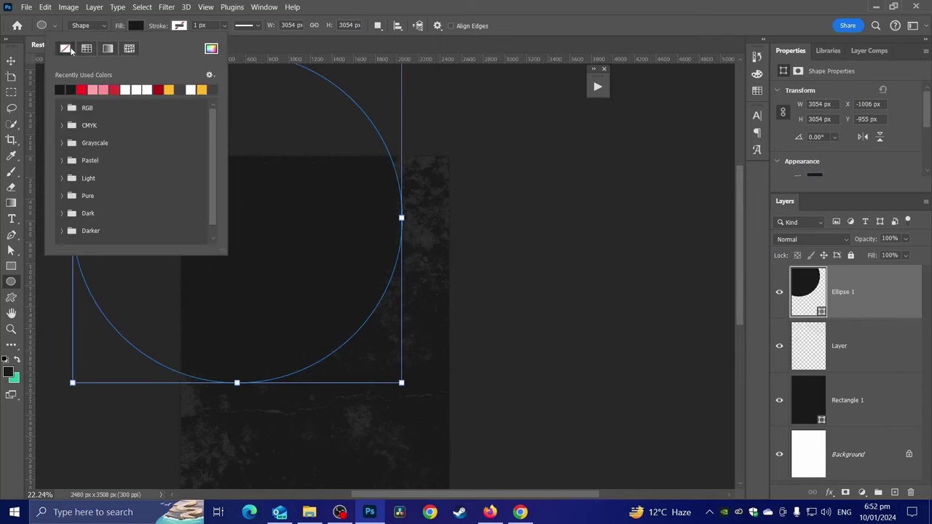
left_click(180, 26)
left_click(148, 53)
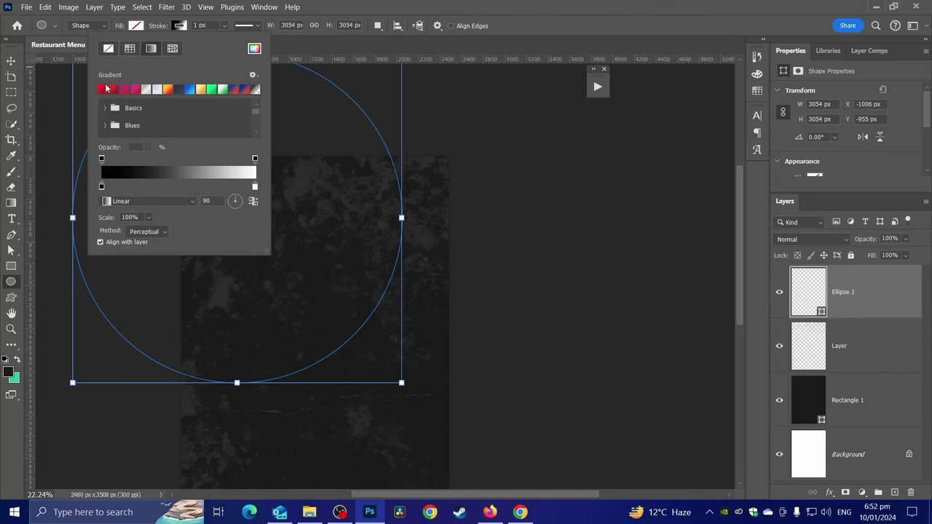
left_click(168, 89)
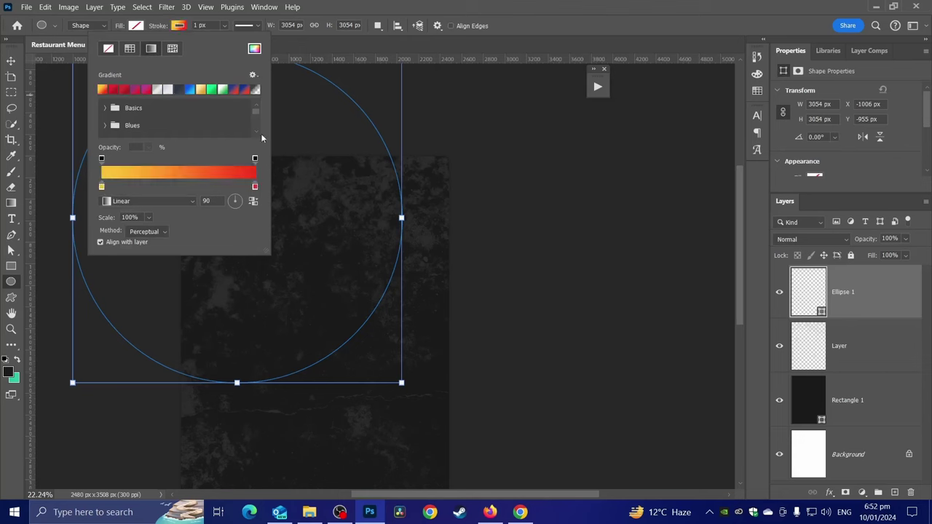
left_click(421, 5)
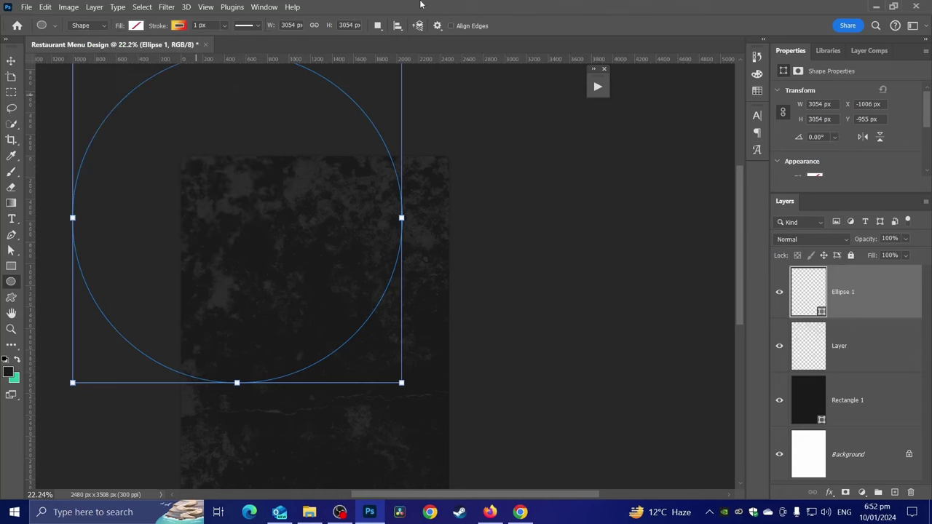
Thicken the gradient stroke to about 125 px and move the arc across the upper page.
left_click(201, 26)
type("15")
key("Return")
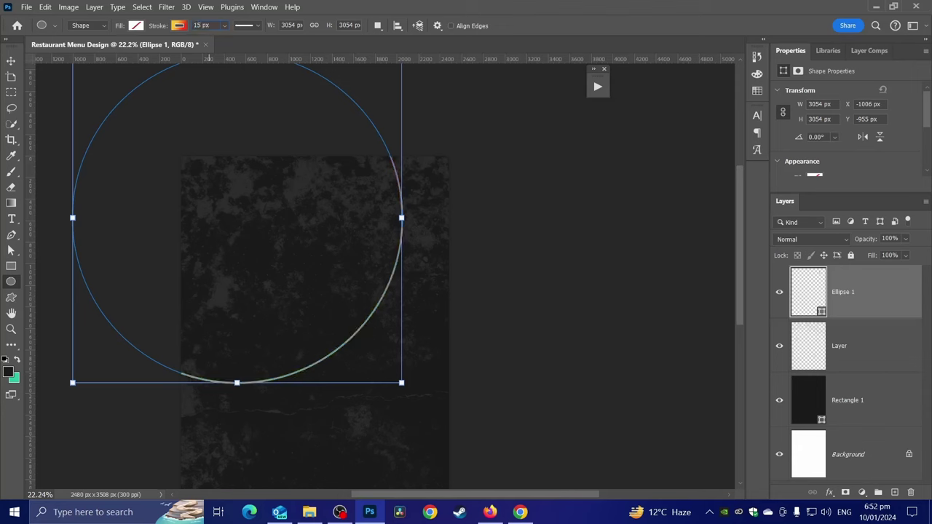
left_click(224, 26)
mouse_move(239, 41)
left_mouse_down()
mouse_move(260, 41)
mouse_move(253, 42)
left_mouse_up()
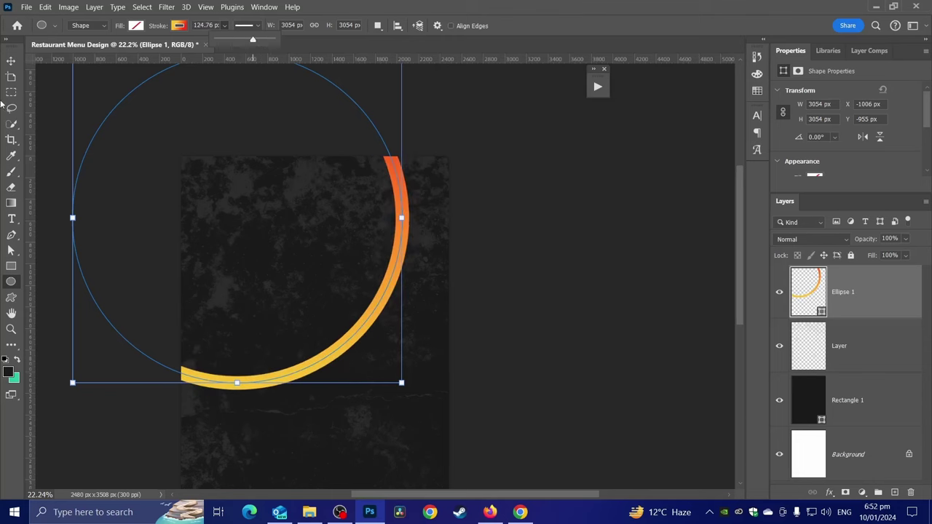
left_click(11, 62)
mouse_move(368, 315)
left_mouse_down()
mouse_move(461, 265)
mouse_move(446, 260)
mouse_move(458, 282)
left_mouse_up()
Nudge the arc into place and reverse its stroke gradient.
scroll(459, 291, "down", 3)
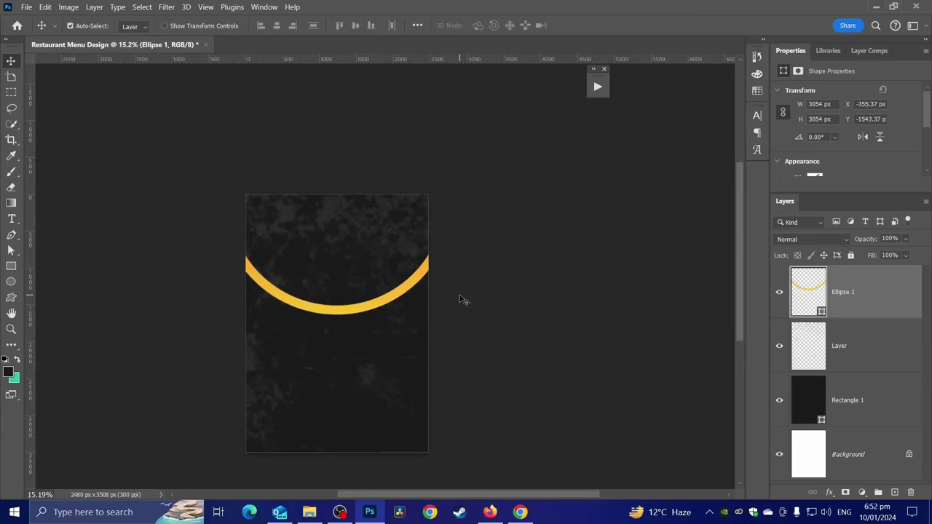
scroll(408, 321, "up", 2)
scroll(379, 334, "up", 1)
left_click_drag(339, 308, 338, 311)
scroll(318, 266, "up", 2)
scroll(327, 308, "up", 2)
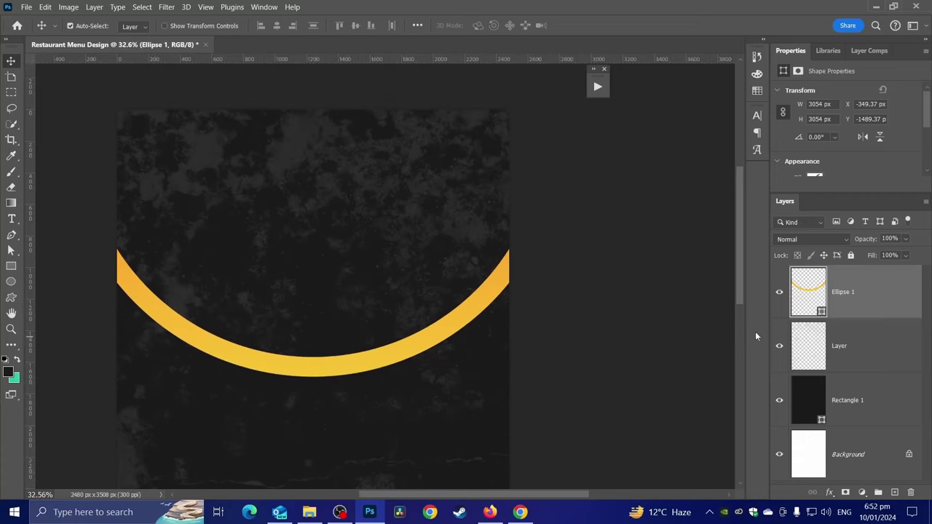
left_click(11, 282)
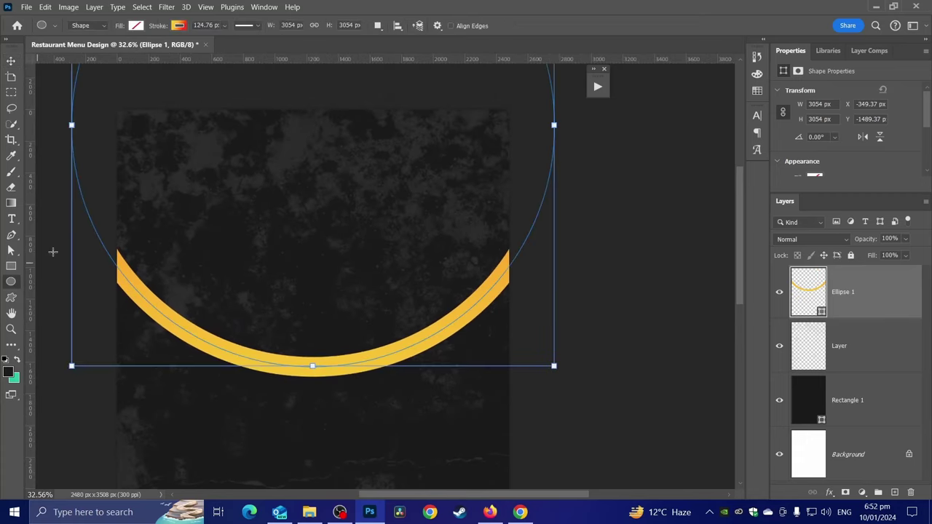
left_click(179, 26)
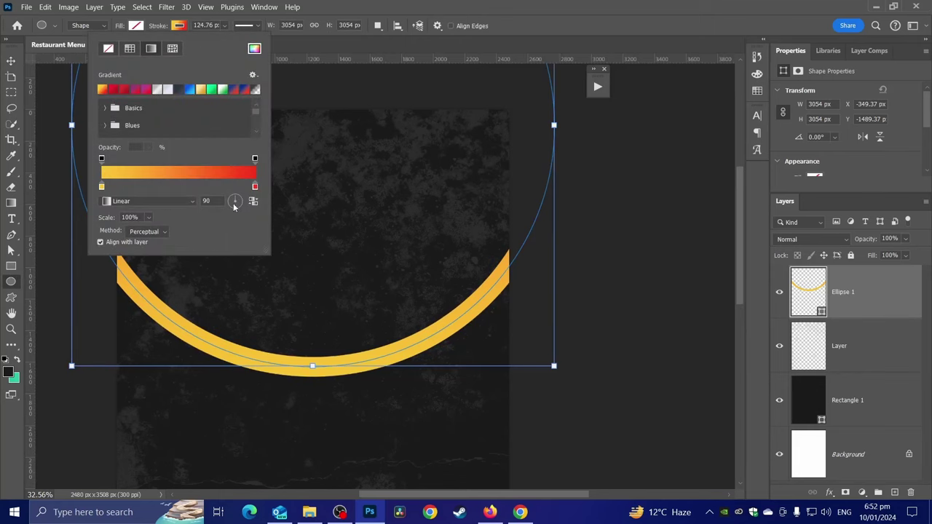
left_click_drag(236, 227, 238, 235)
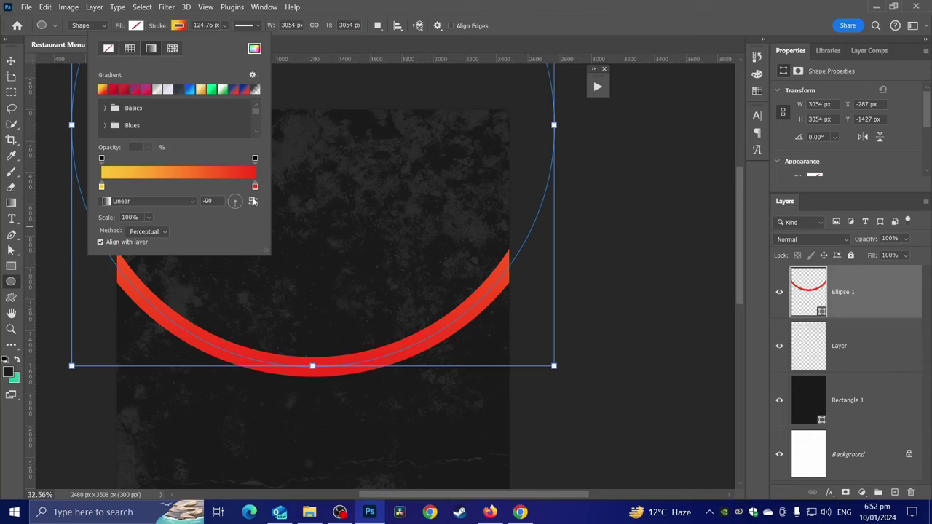
left_click(253, 201)
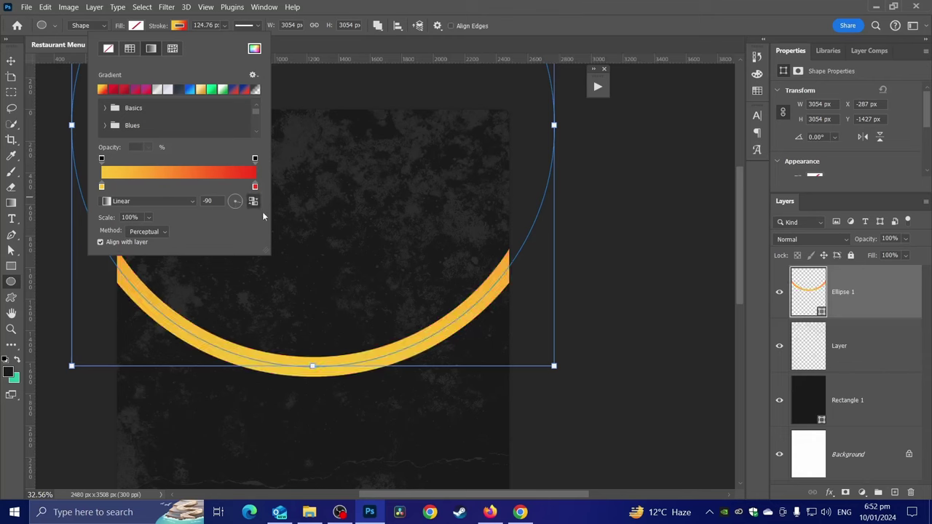
Set the stroke gradient angle to -30.
left_click_drag(296, 259, 349, 327)
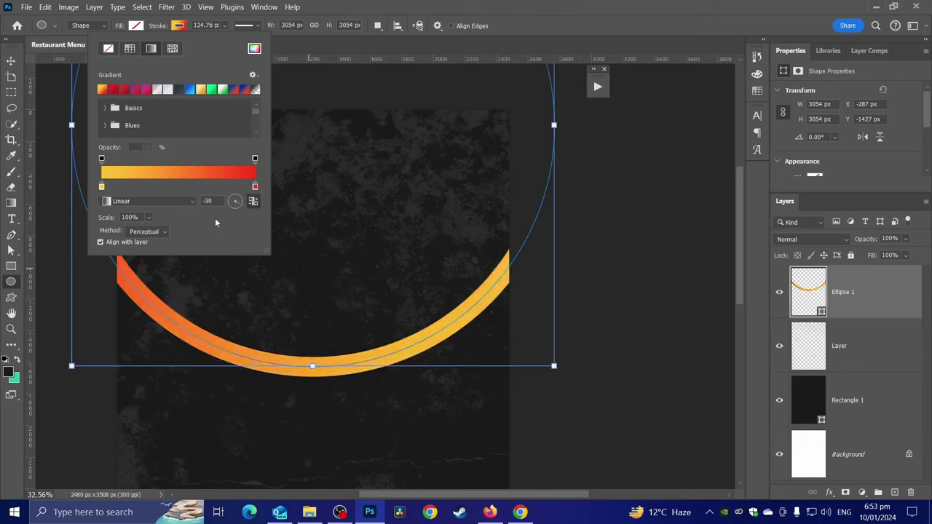
left_click(253, 202)
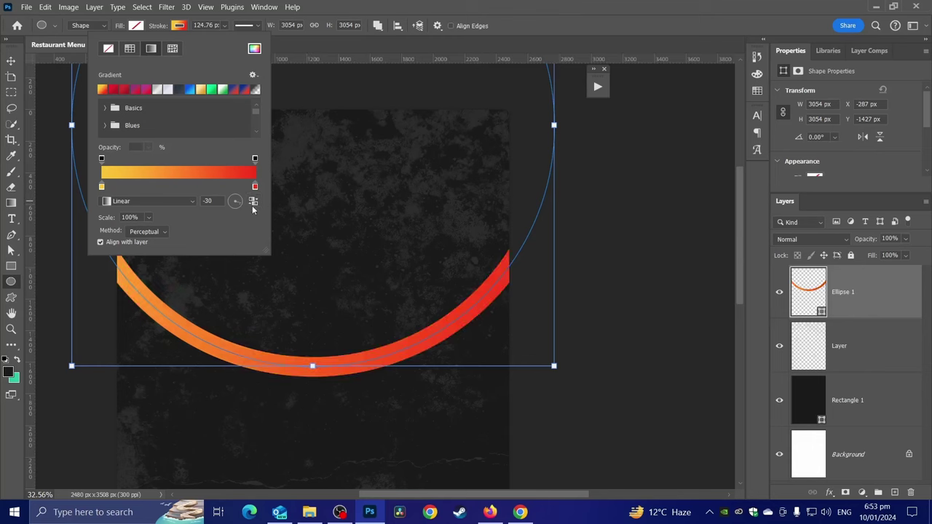
left_click_drag(296, 226, 320, 239)
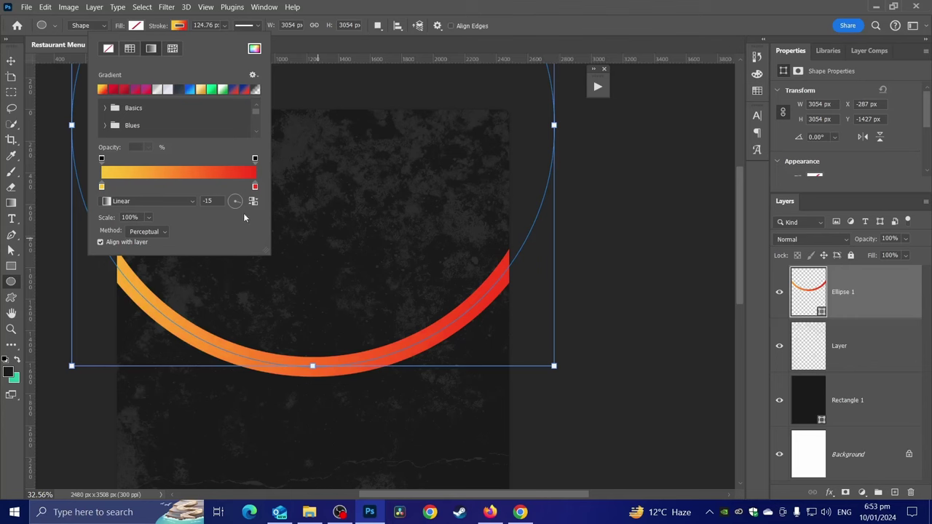
mouse_move(243, 217)
left_mouse_down()
mouse_move(275, 235)
mouse_move(280, 258)
left_mouse_up()
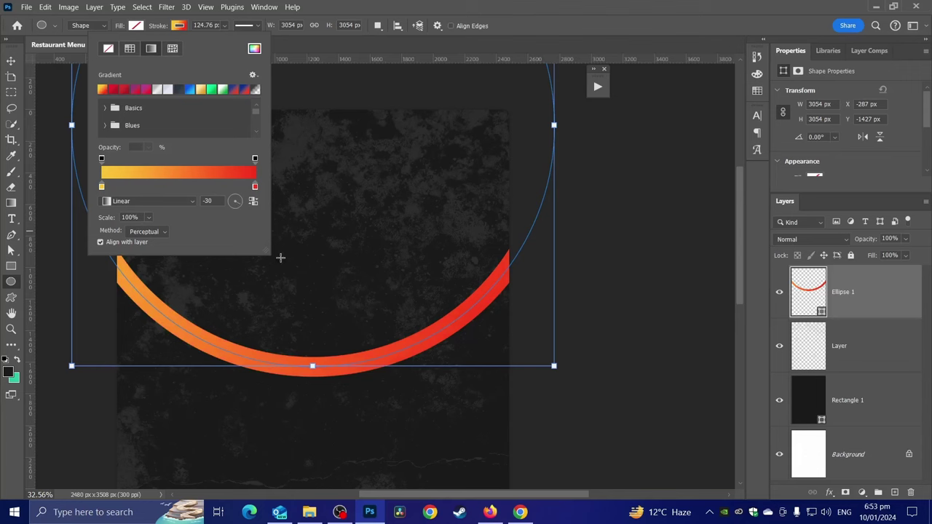
Scale the stroke gradient to 374% and shift the yellow stop inward.
left_click(149, 217)
left_click(167, 232)
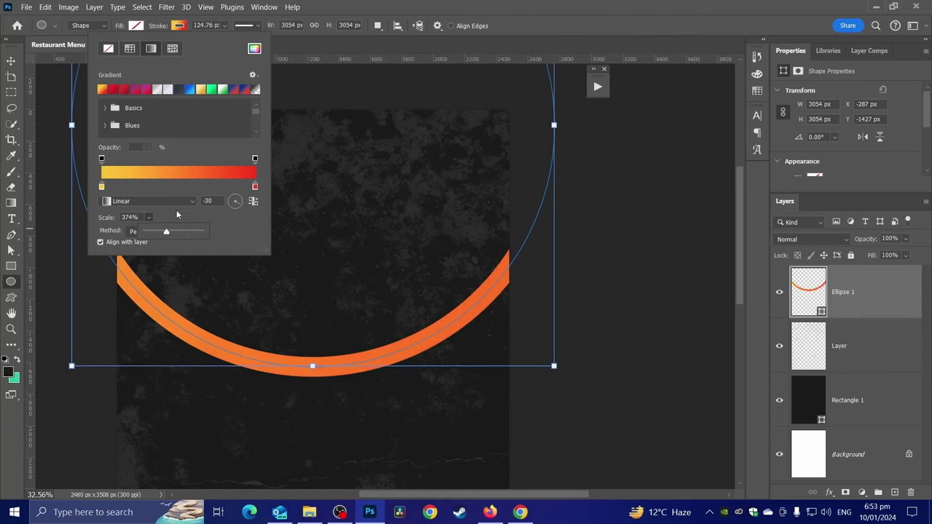
left_click(221, 226)
mouse_move(102, 188)
left_mouse_down()
mouse_move(153, 188)
mouse_move(126, 189)
left_mouse_up()
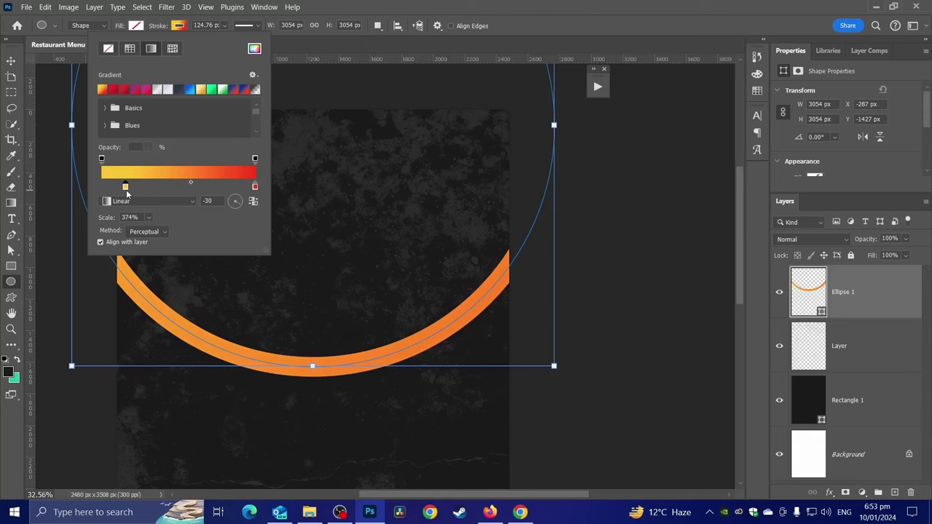
Nudge the orange arc slightly lower on the page.
left_click(11, 61)
scroll(127, 270, "down", 2)
scroll(128, 273, "left", 2)
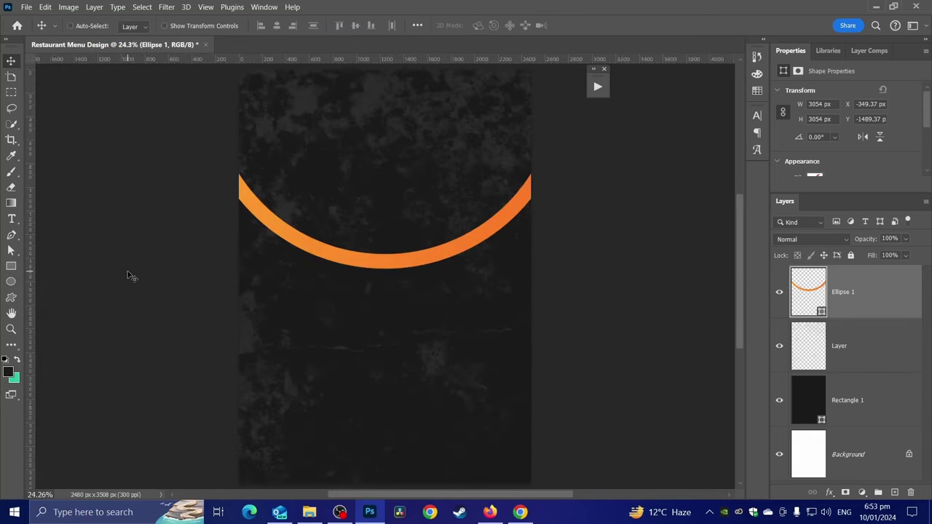
scroll(248, 284, "down", 1)
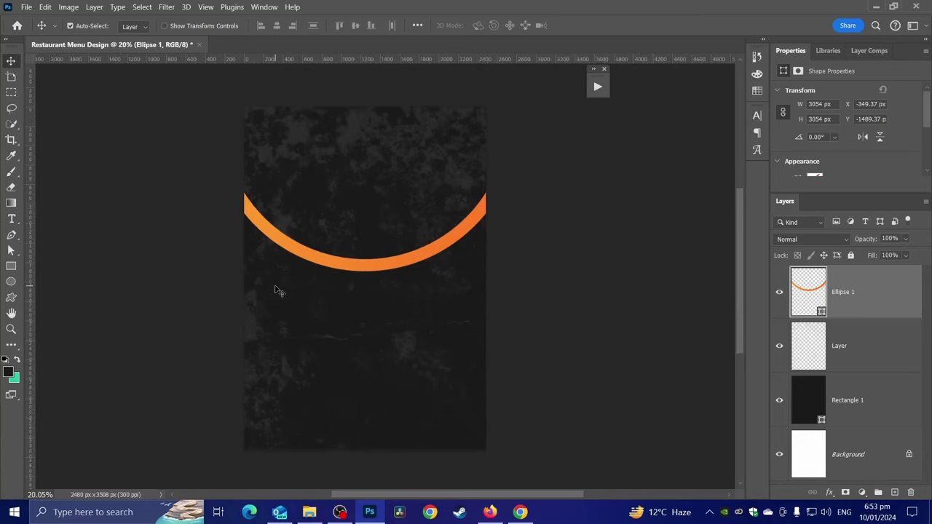
mouse_move(374, 264)
left_mouse_down()
mouse_move(396, 245)
mouse_move(374, 268)
left_mouse_up()
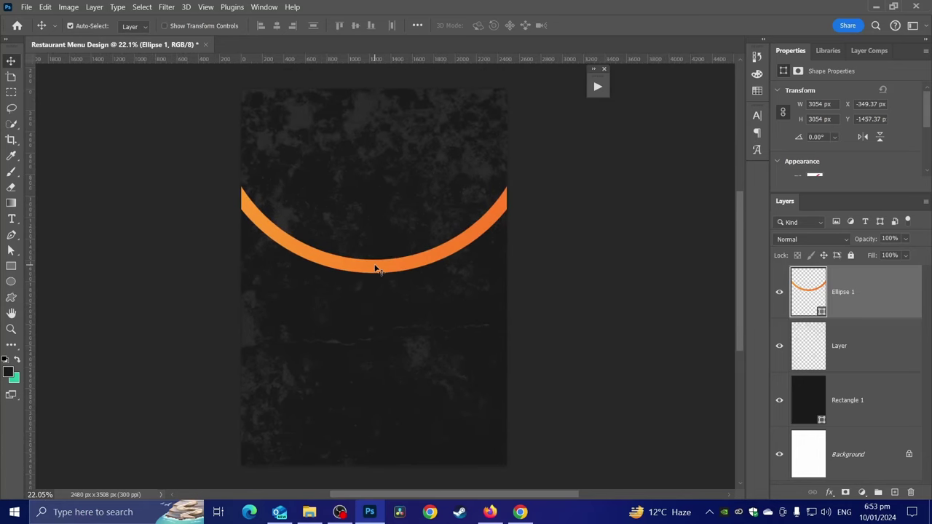
Duplicate Ellipse 1 and remove the stroke from the copy.
right_click(846, 295)
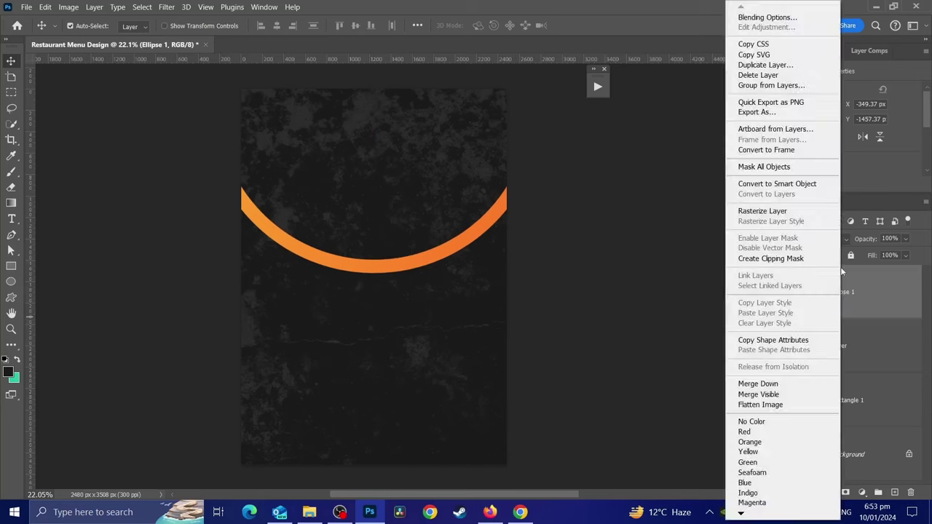
left_click(764, 65)
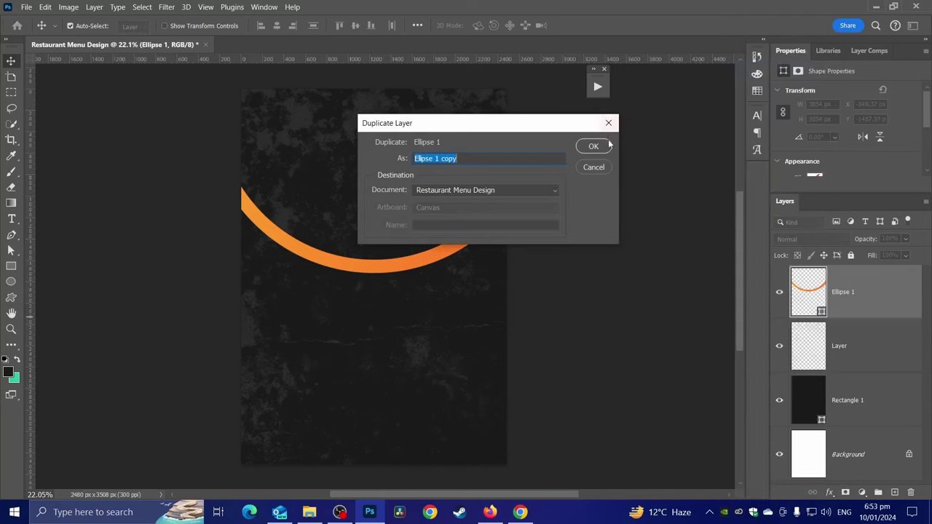
left_click(594, 146)
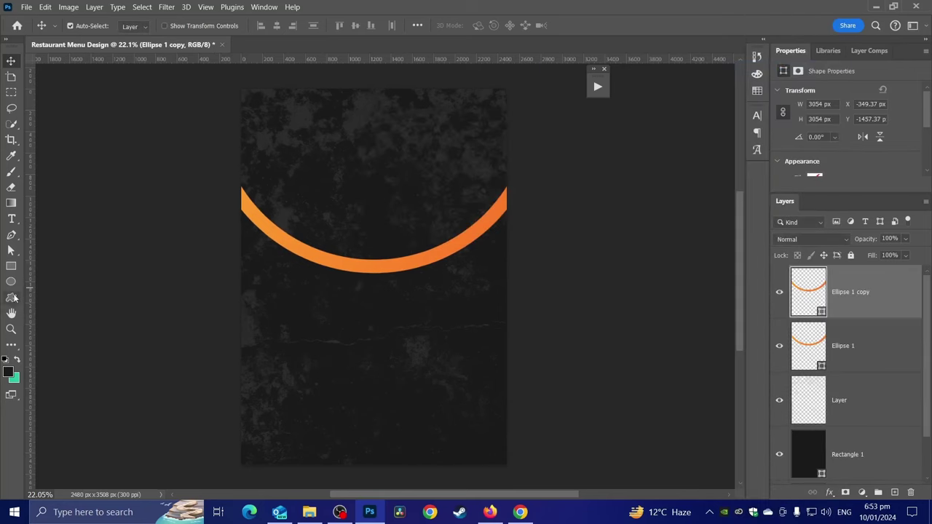
left_click(10, 283)
left_click(179, 26)
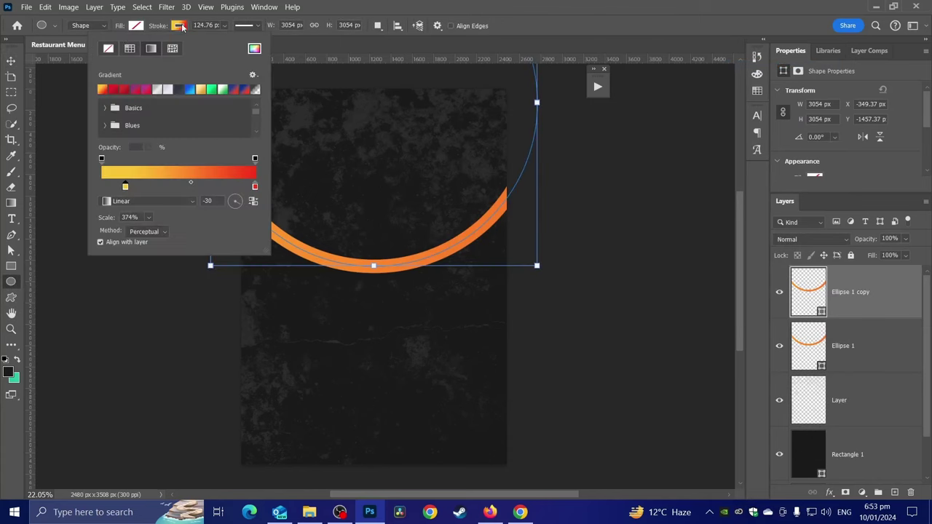
left_click(106, 48)
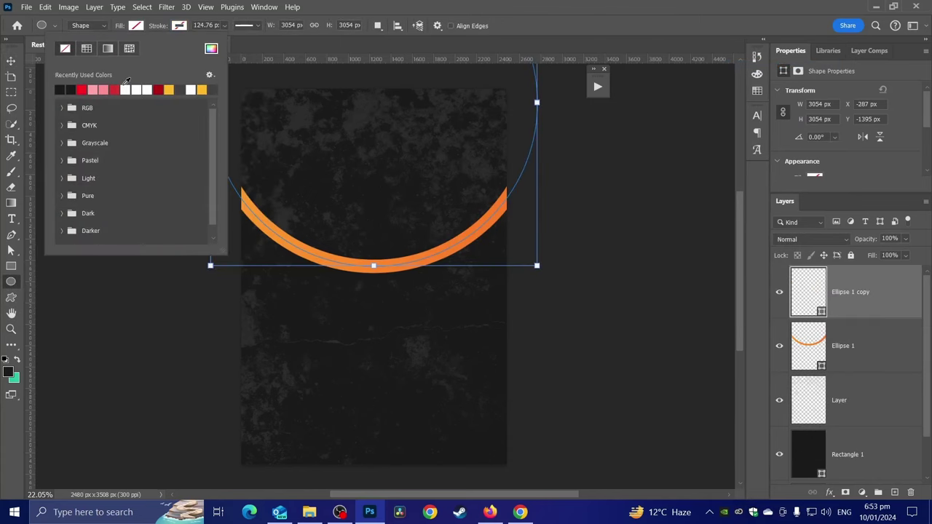
Fill the Ellipse 1 copy with white and move it beneath Ellipse 1.
left_click(125, 88)
left_click(11, 61)
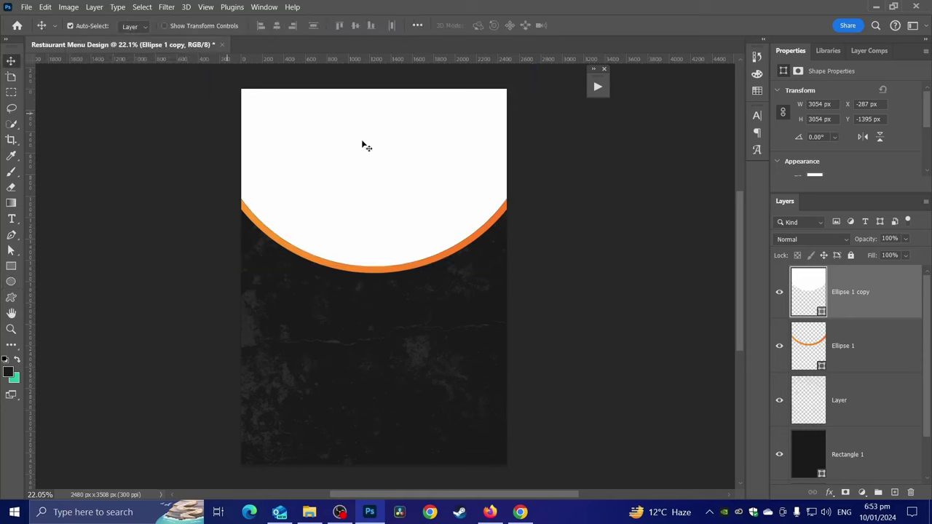
left_click_drag(841, 297, 863, 332)
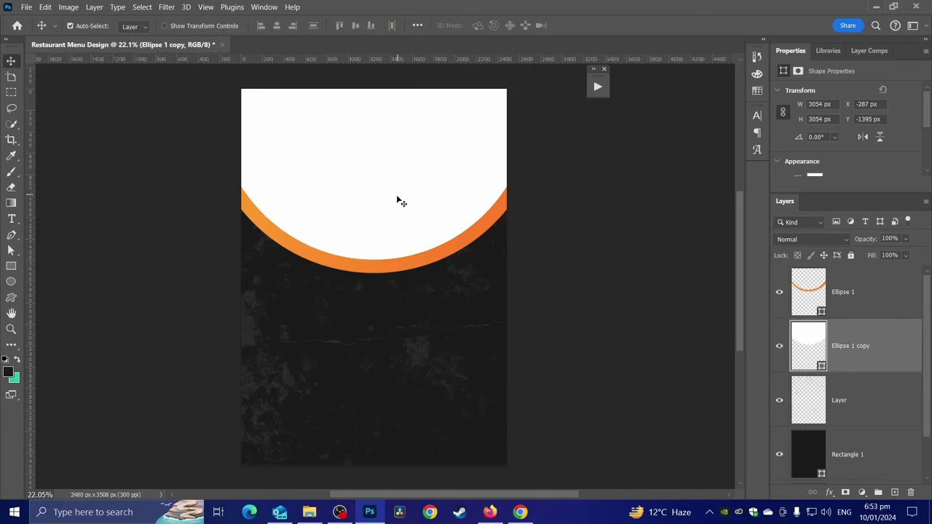
left_click_drag(397, 202, 398, 182)
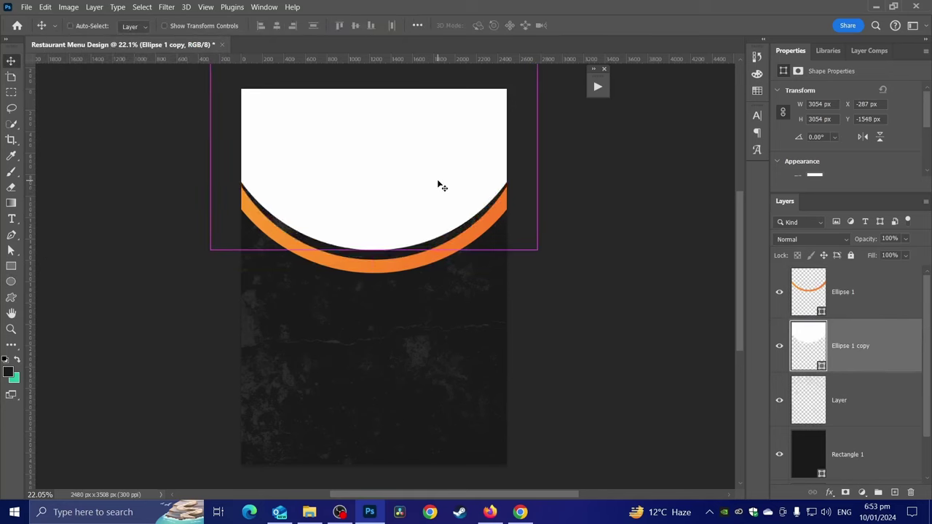
key("ctrl+z")
Shrink the white circle to about 92% (2800 px), leaving a dark band.
key("ctrl+t")
left_click_drag(537, 103, 527, 109)
key("Return")
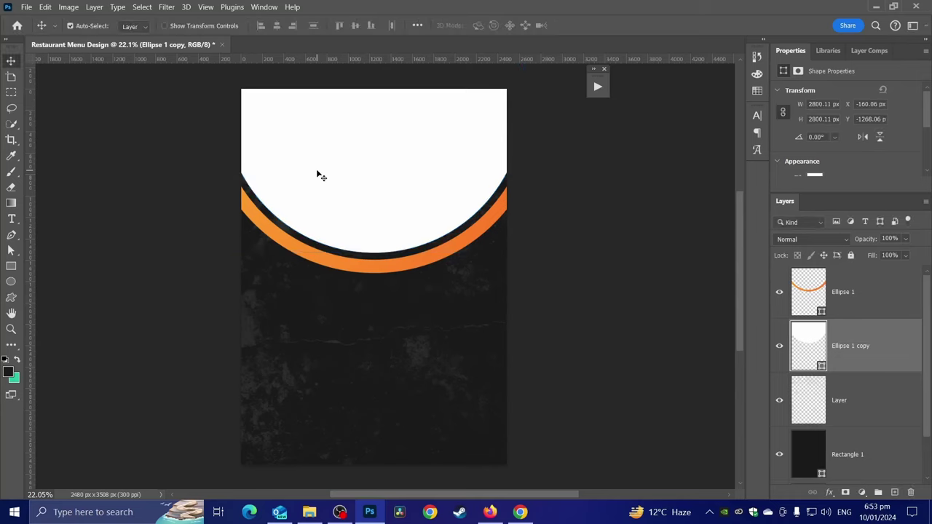
scroll(318, 175, "up", 2)
mouse_move(318, 175)
left_mouse_down()
mouse_move(313, 202)
mouse_move(293, 221)
mouse_move(308, 95)
mouse_move(300, 191)
left_mouse_up()
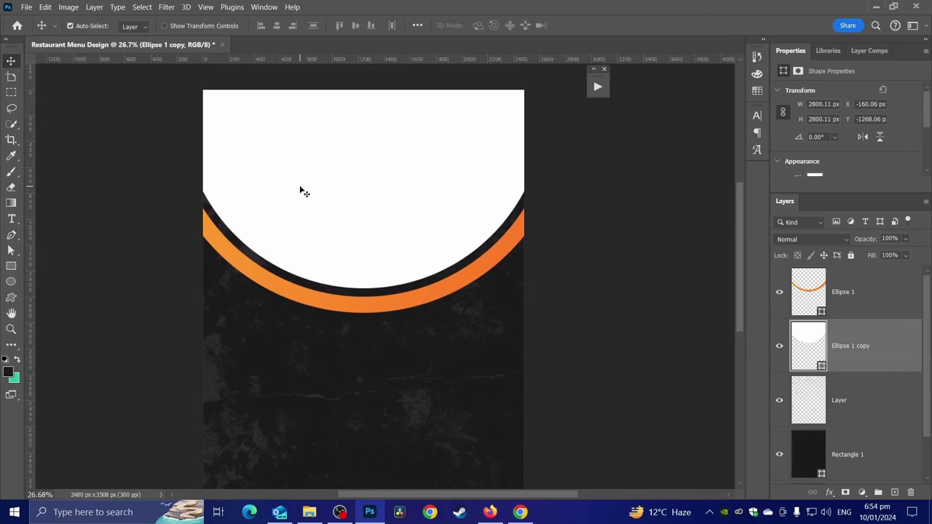
left_click(26, 7)
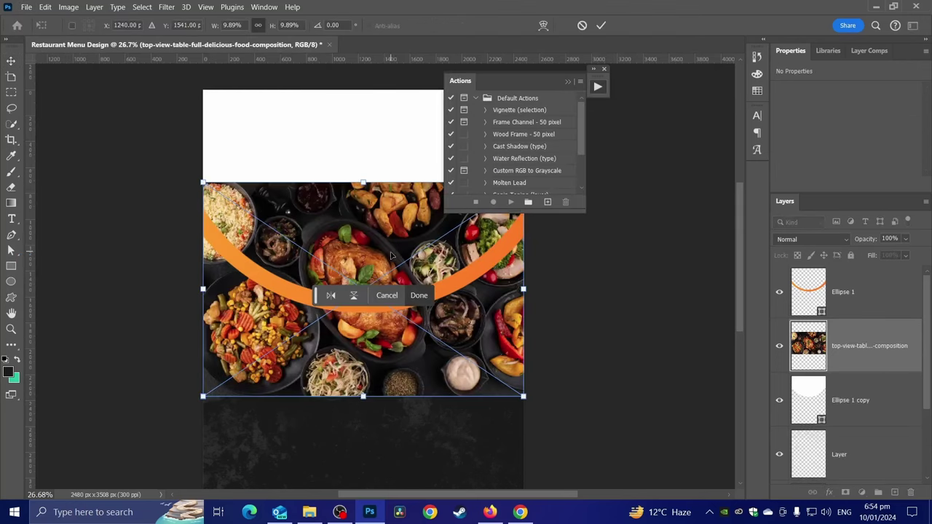
Place the food photo at the top of the page.
left_click_drag(391, 255, 391, 153)
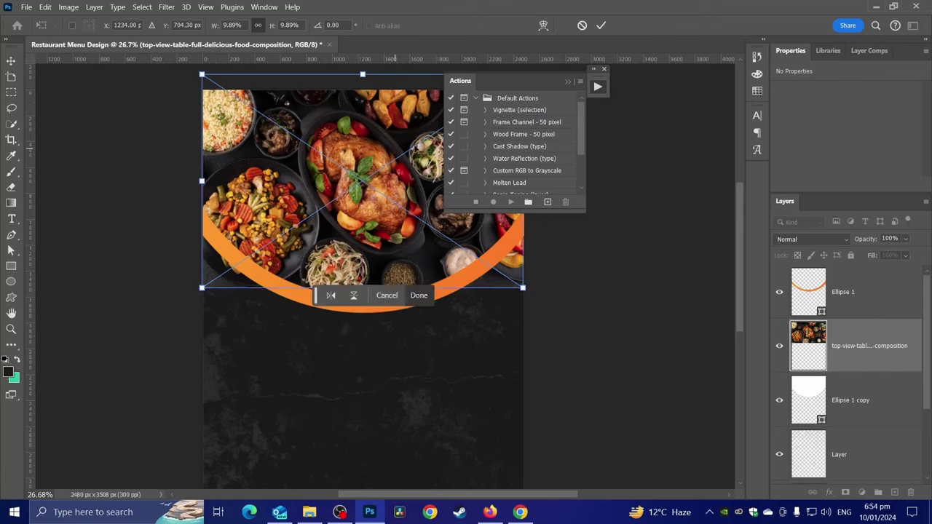
left_click(601, 24)
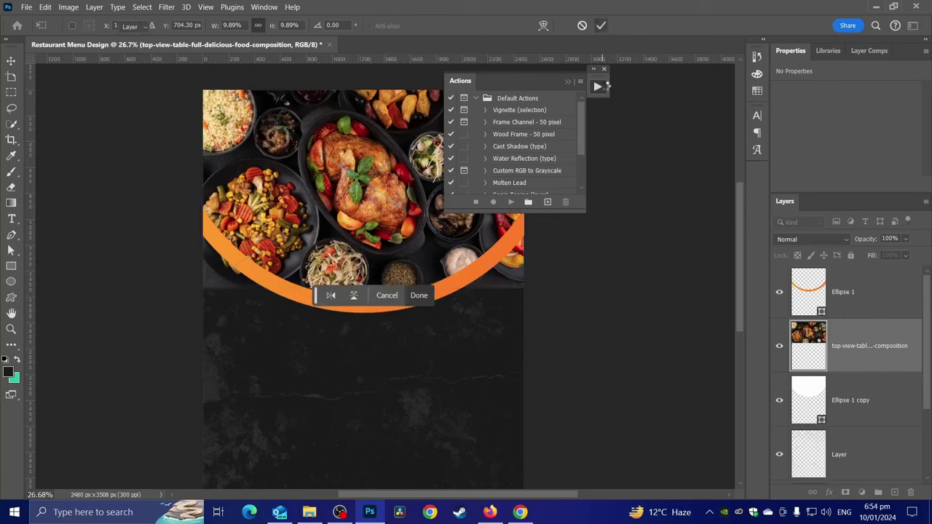
left_click(615, 137)
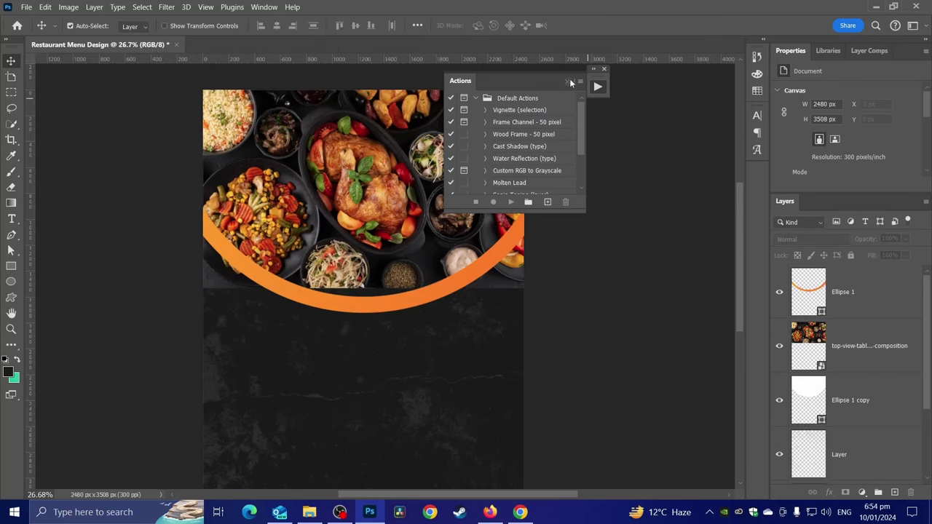
left_click(569, 81)
left_click(893, 347)
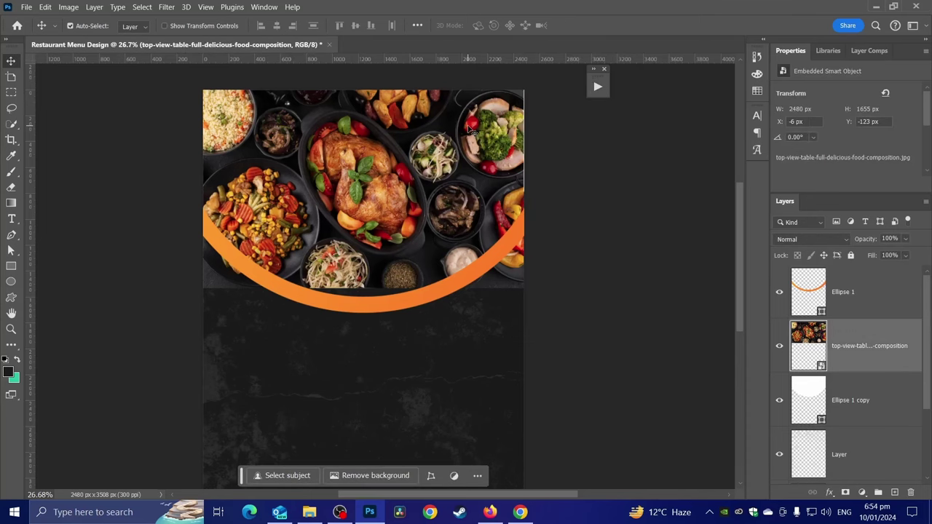
scroll(469, 129, "up", 2)
Stretch the food photo across the page width and clip it to the white circle.
key("ctrl+t")
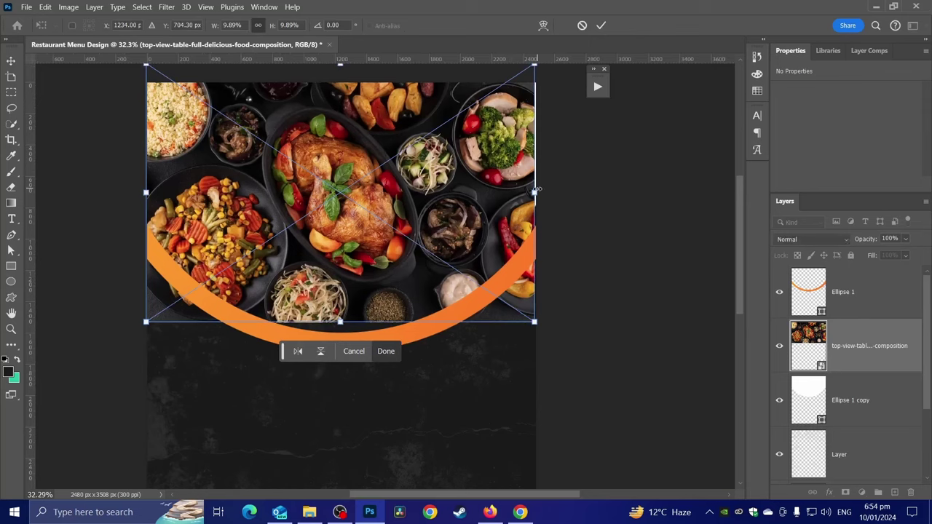
left_click_drag(535, 193, 538, 193)
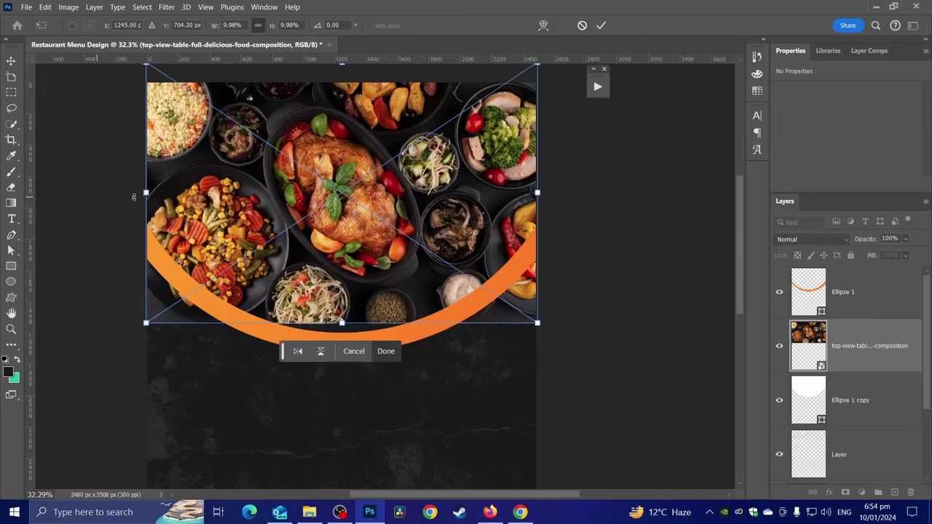
left_click_drag(148, 193, 143, 194)
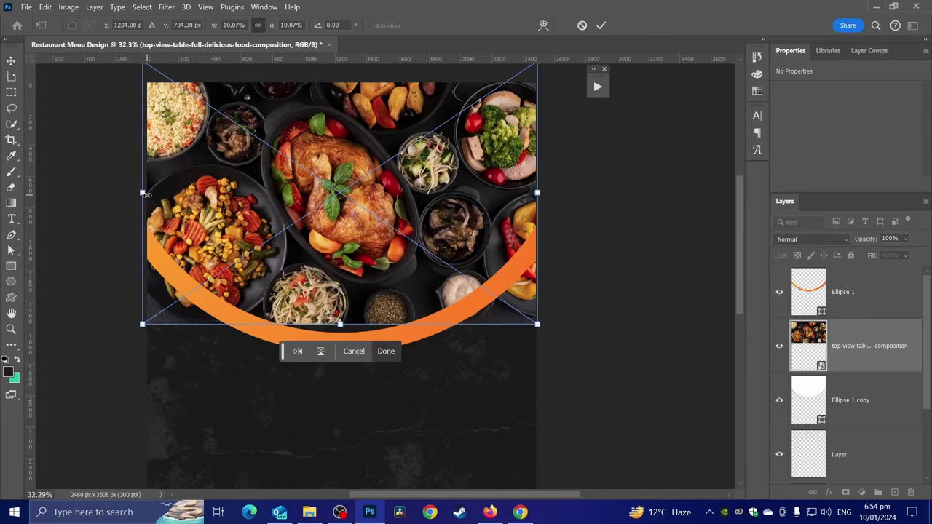
key("Return")
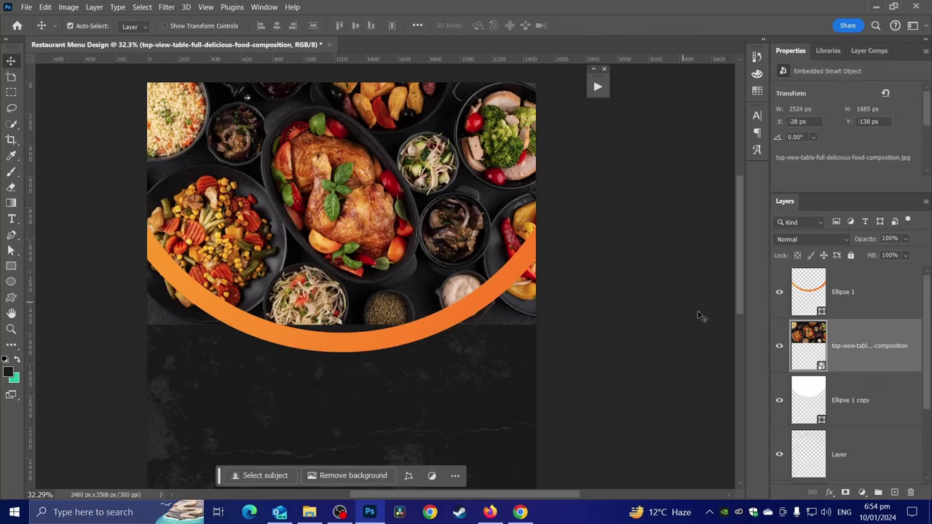
right_click(853, 356)
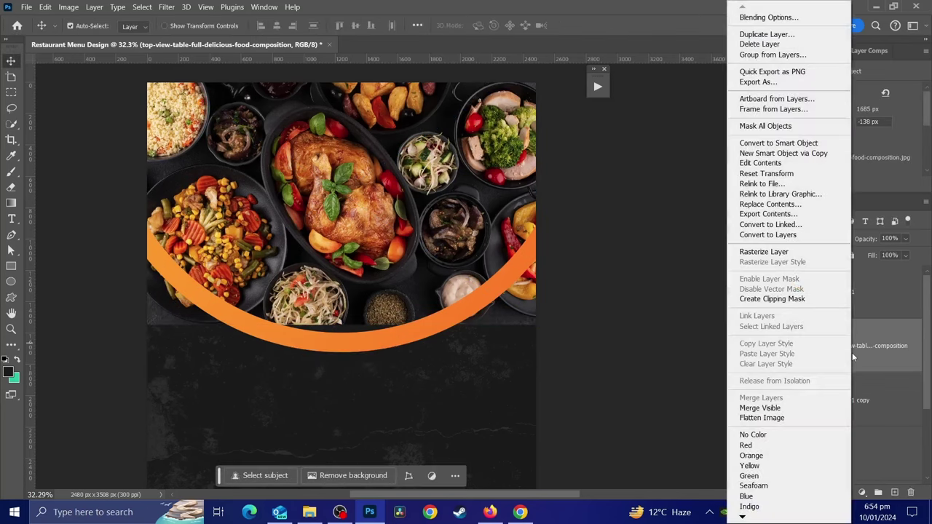
left_click(772, 299)
scroll(317, 157, "up", 2)
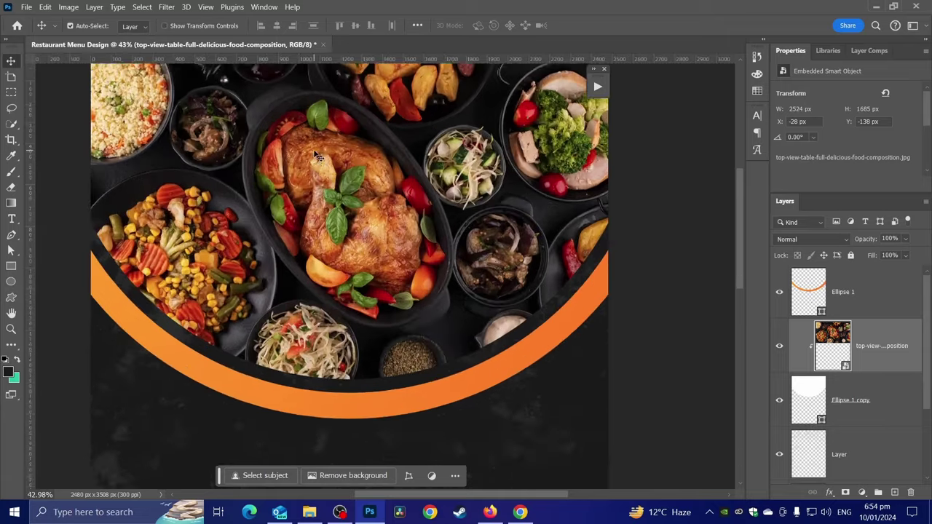
left_click_drag(317, 156, 320, 246)
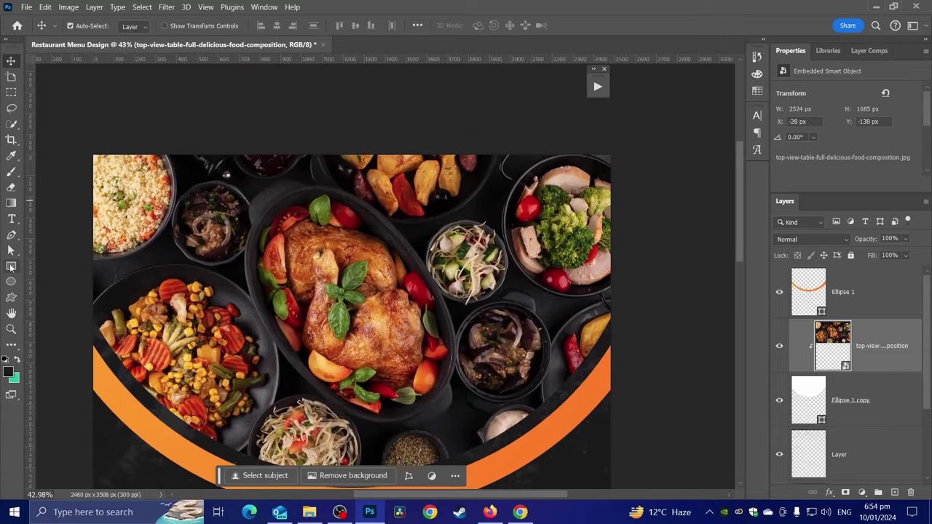
left_click(11, 266)
Draw a fully rounded 772 × 1667 px dark pill shape hanging from the page top.
left_click_drag(260, 226, 420, 426)
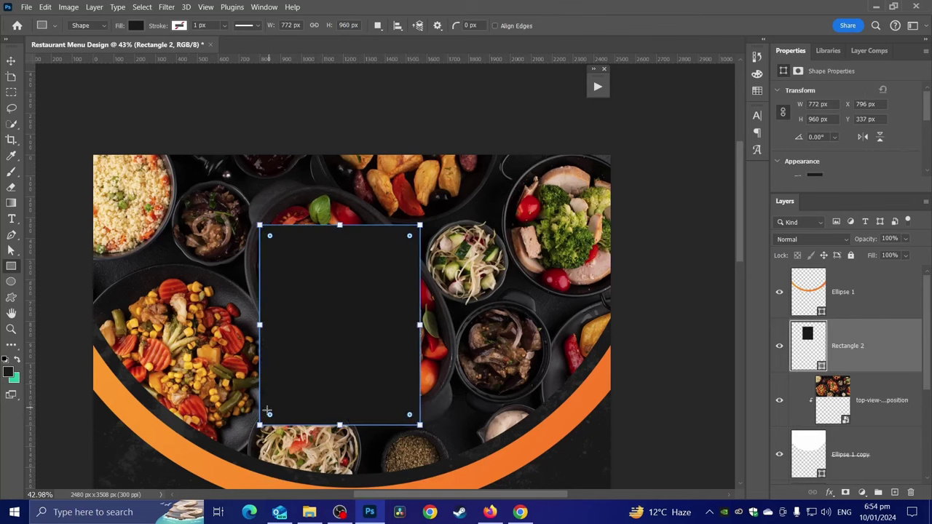
left_click_drag(269, 414, 339, 344)
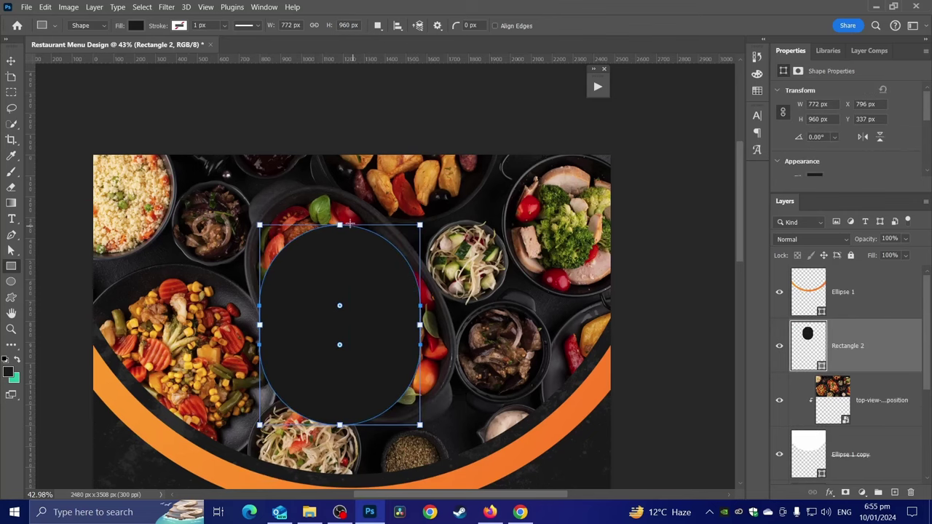
left_click_drag(340, 222, 339, 93)
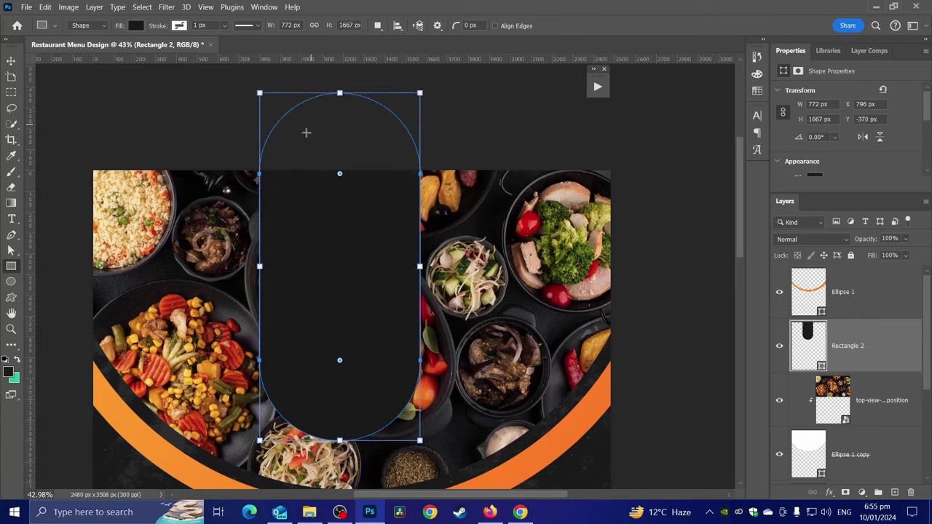
left_click(11, 60)
mouse_move(321, 336)
left_mouse_down()
mouse_move(360, 226)
mouse_move(334, 232)
left_mouse_up()
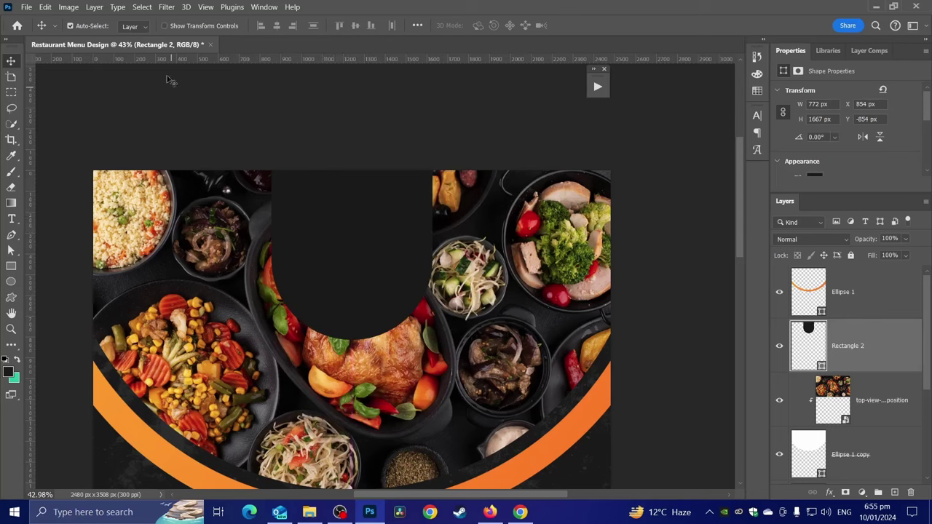
left_click(11, 266)
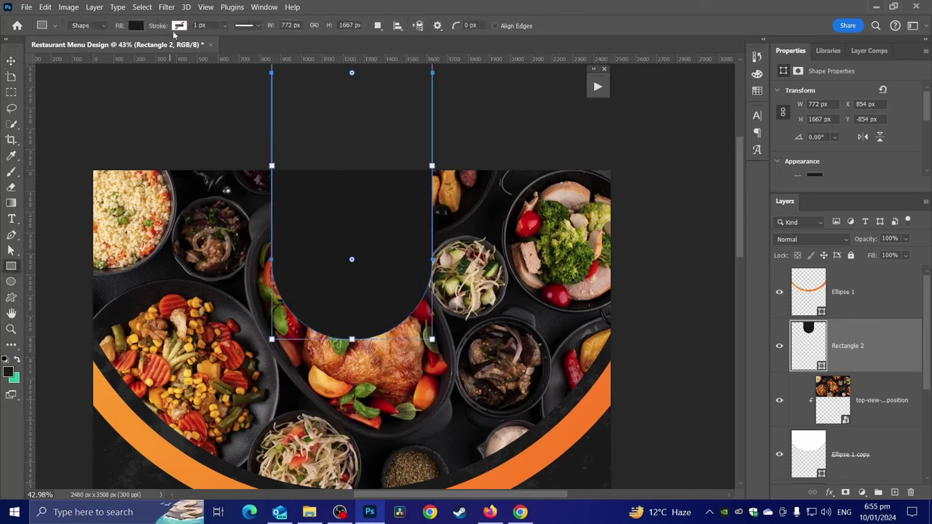
Replace the arch shape's dark fill with an orange-to-yellow gradient.
left_click(135, 26)
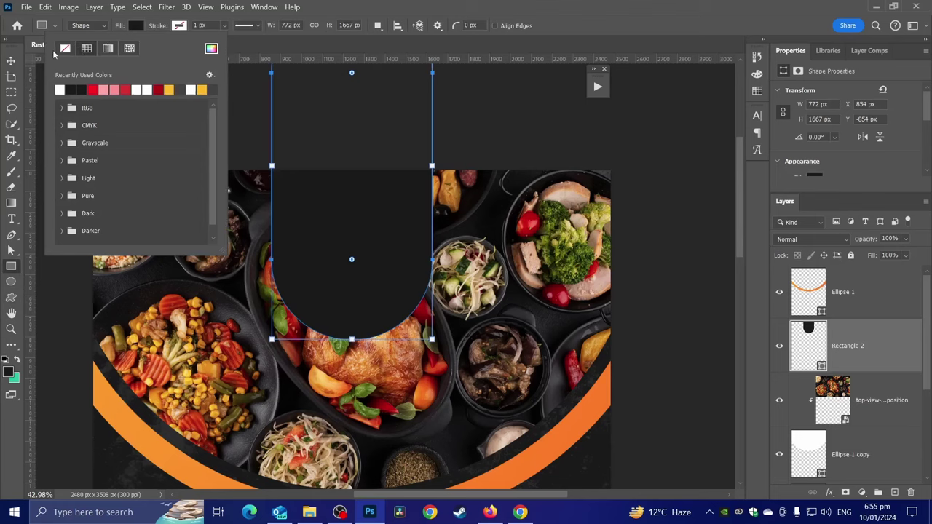
left_click(65, 49)
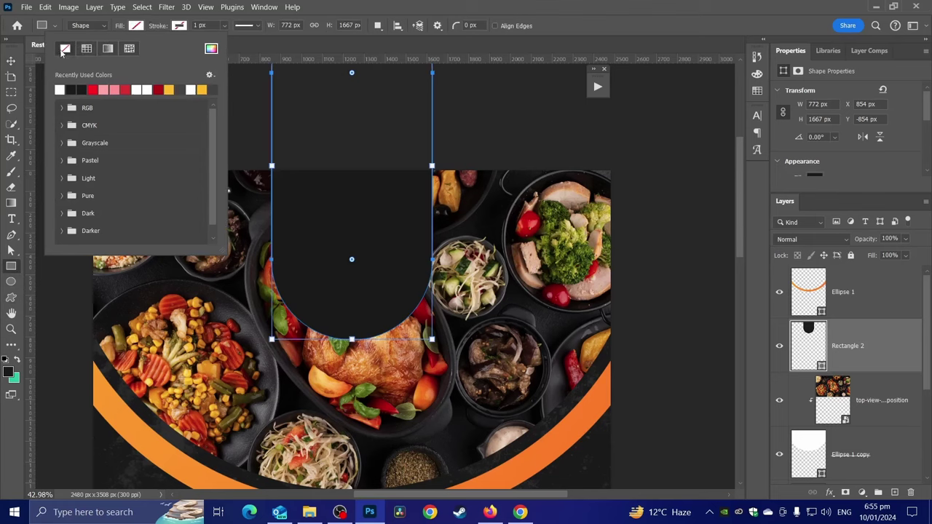
left_click(108, 49)
left_click(59, 89)
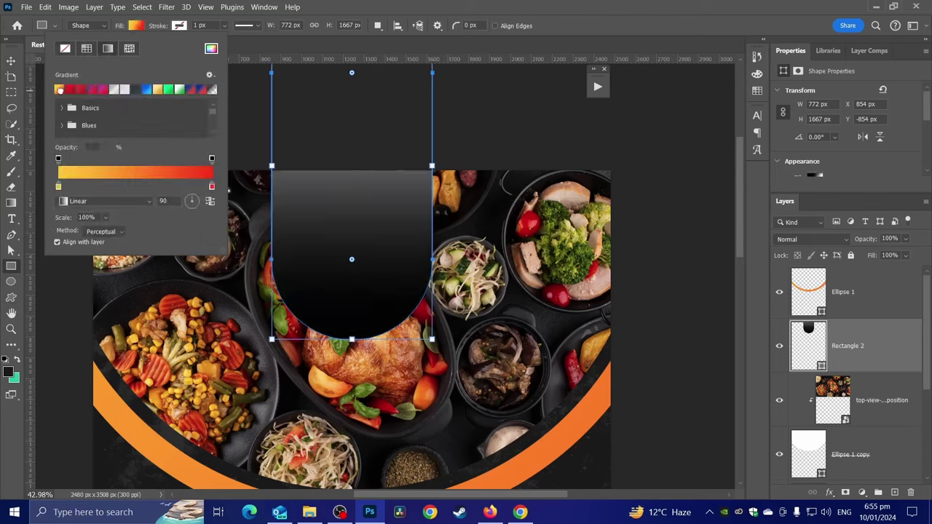
left_click(210, 201)
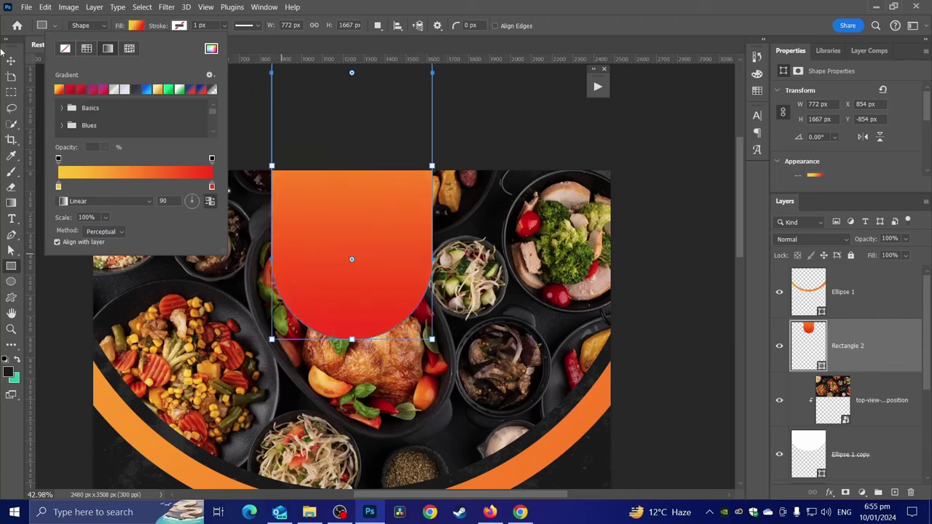
left_click(210, 203)
left_click(735, 4)
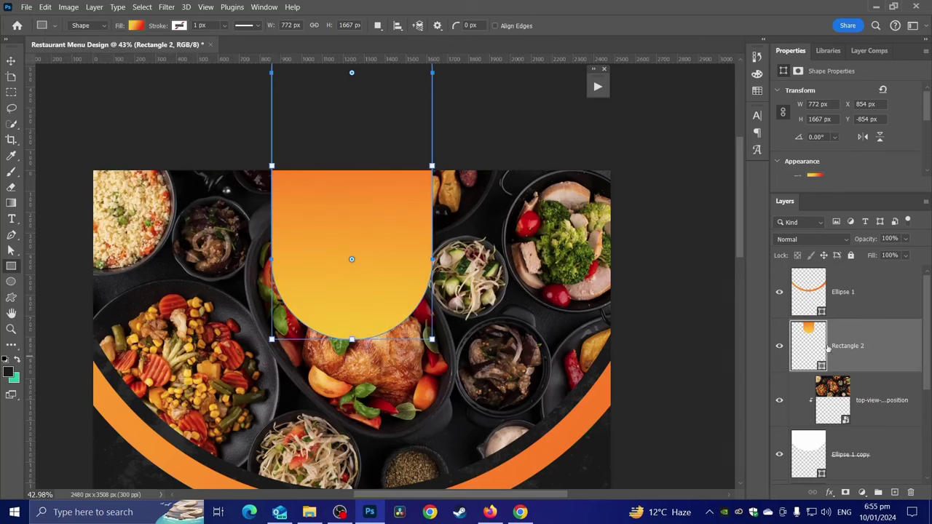
Adjust the gradient fill so the darker orange sits lower.
double_click(828, 350)
mouse_move(381, 260)
left_mouse_down()
mouse_move(353, 237)
mouse_move(334, 188)
left_mouse_up()
left_click(881, 129)
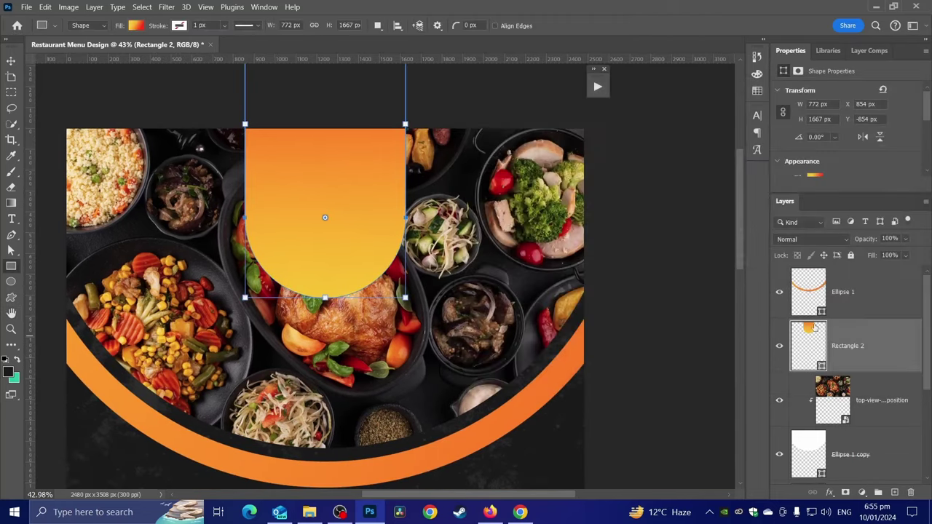
double_click(814, 327)
left_click_drag(336, 187, 336, 225)
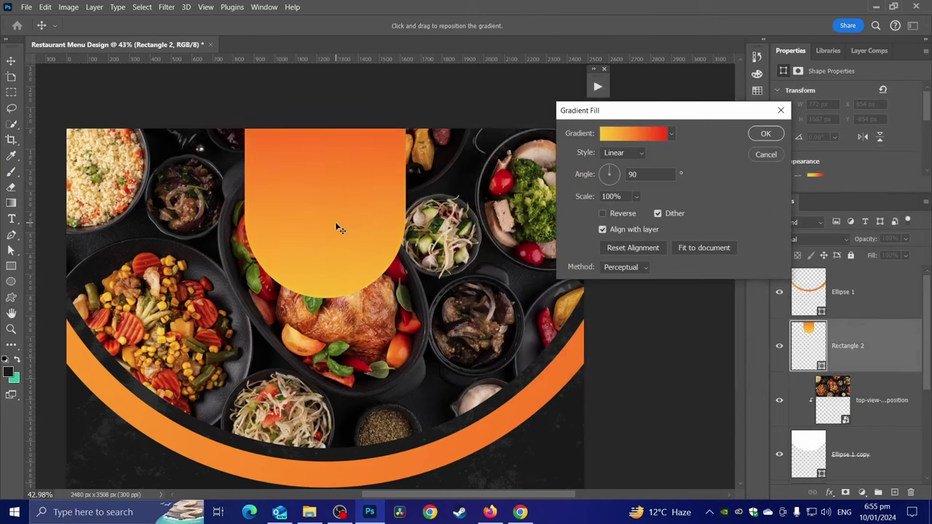
left_click(766, 134)
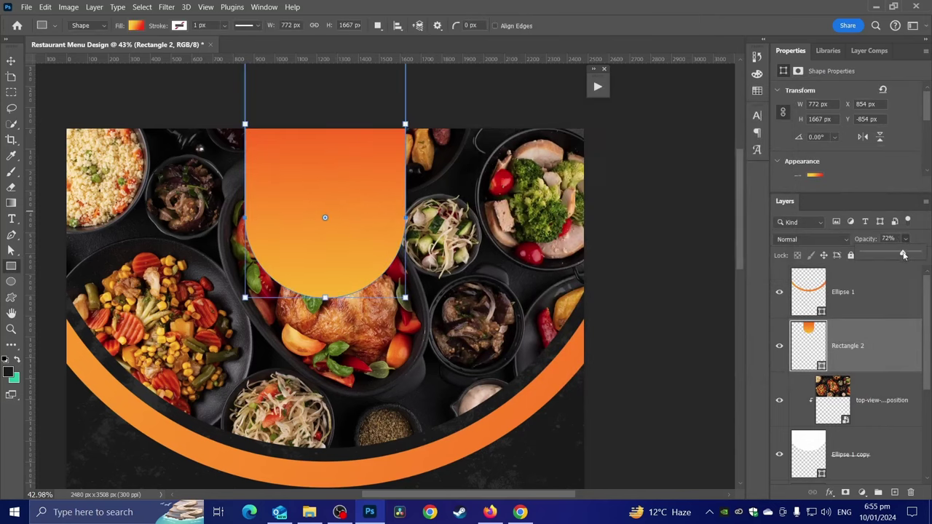
Lower Rectangle 2's opacity to 80% so the chicken shows through.
left_click(903, 255)
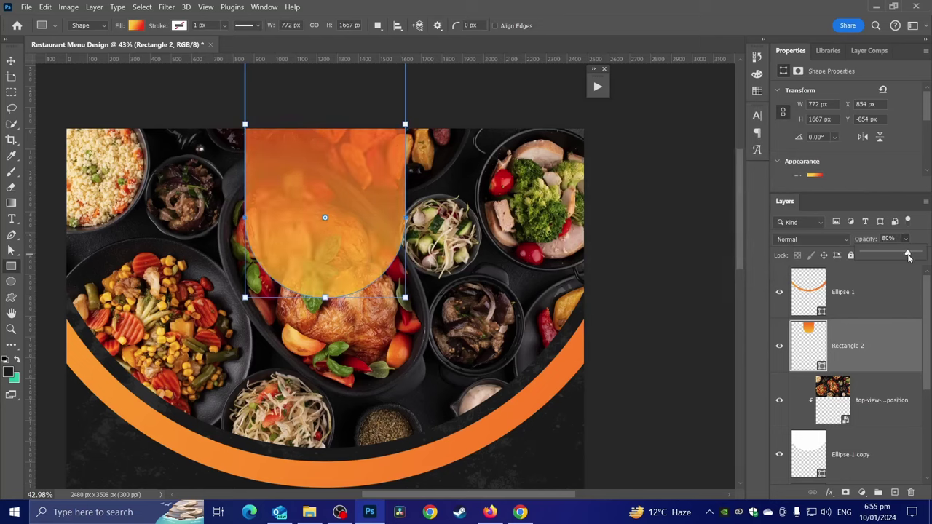
left_click(11, 61)
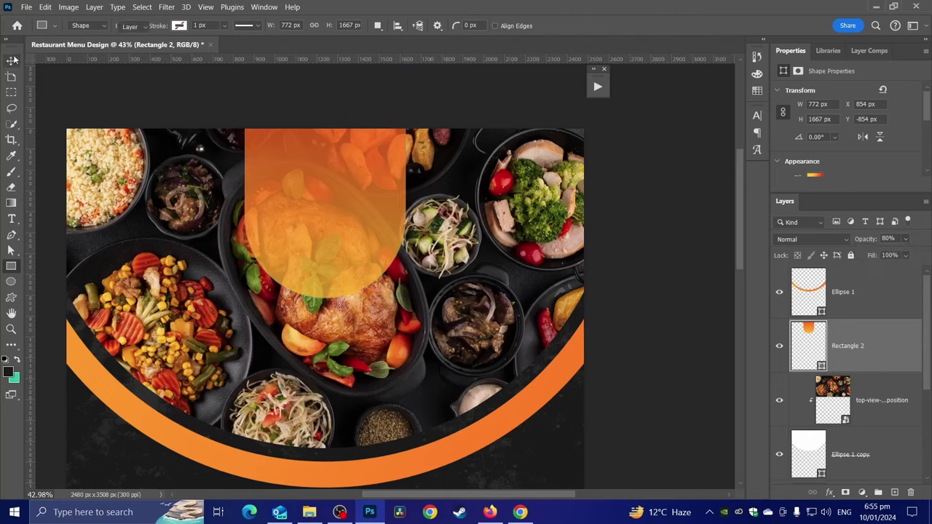
scroll(320, 259, "up", 2)
scroll(320, 259, "up", 2)
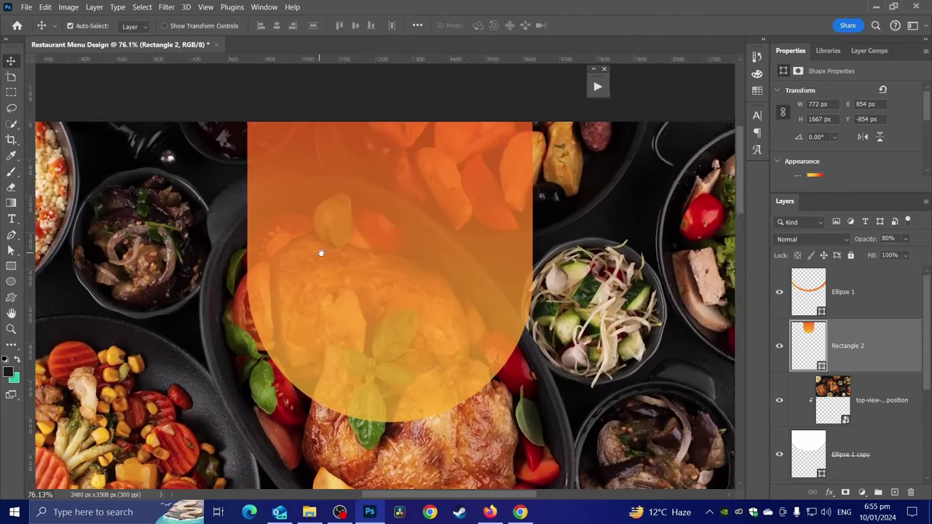
left_click_drag(320, 250, 350, 235)
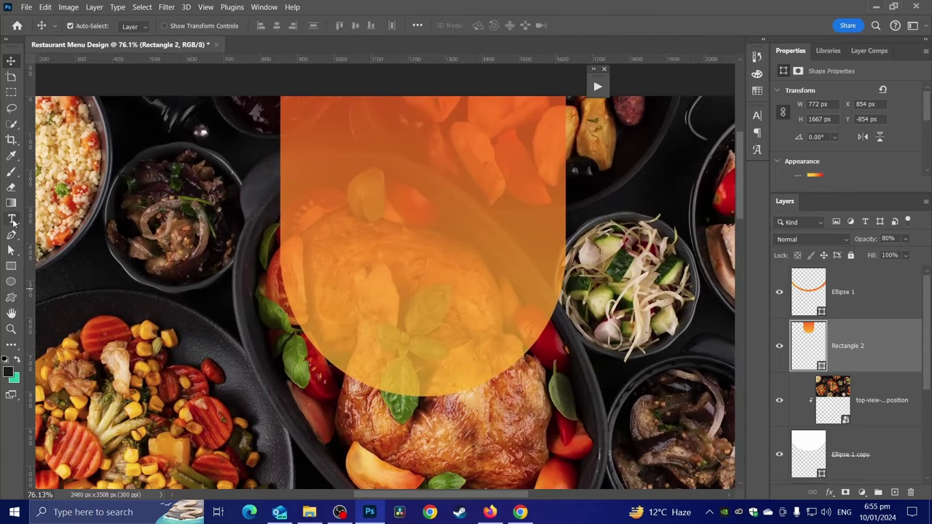
Add 'Italian' in Thinking Of Betty script, enlarged across the top of the orange arch.
left_click(11, 218)
left_click(163, 332)
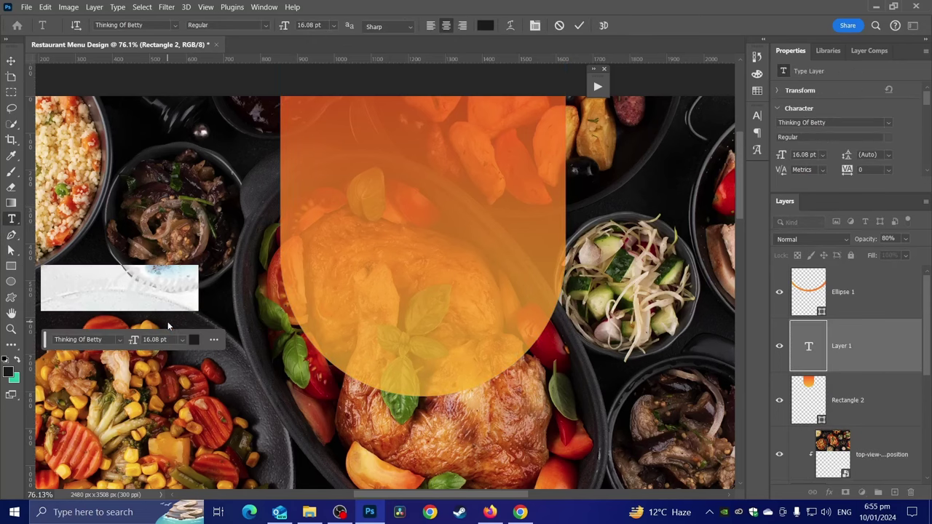
key("BackSpace")
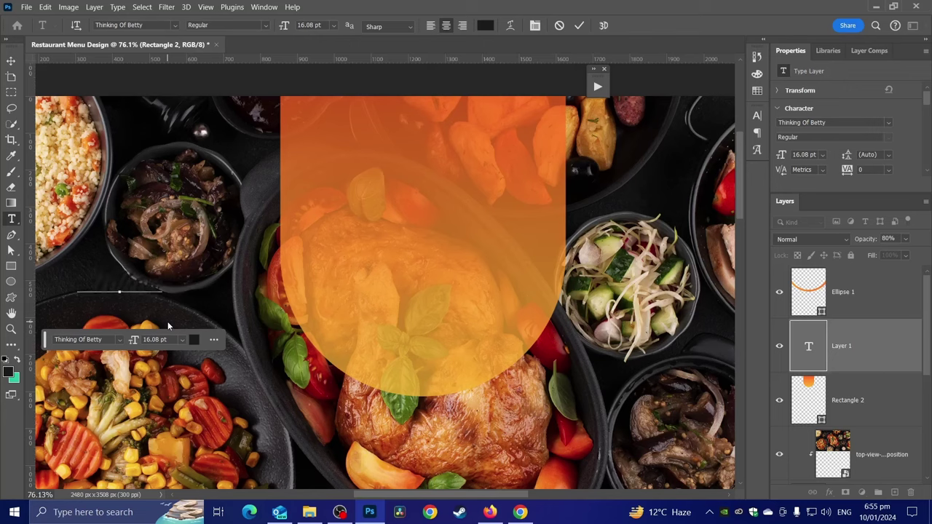
key("ctrl+a")
key("ctrl+t")
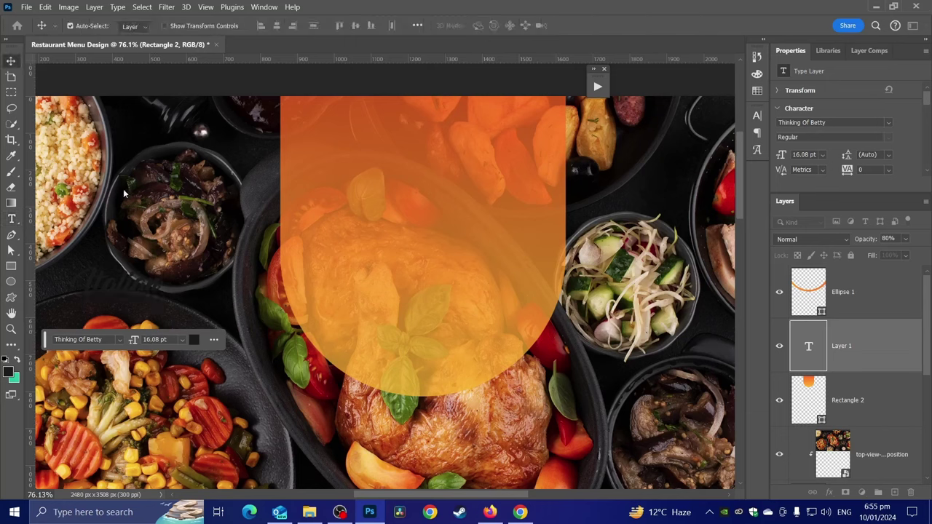
left_click_drag(162, 265, 328, 177)
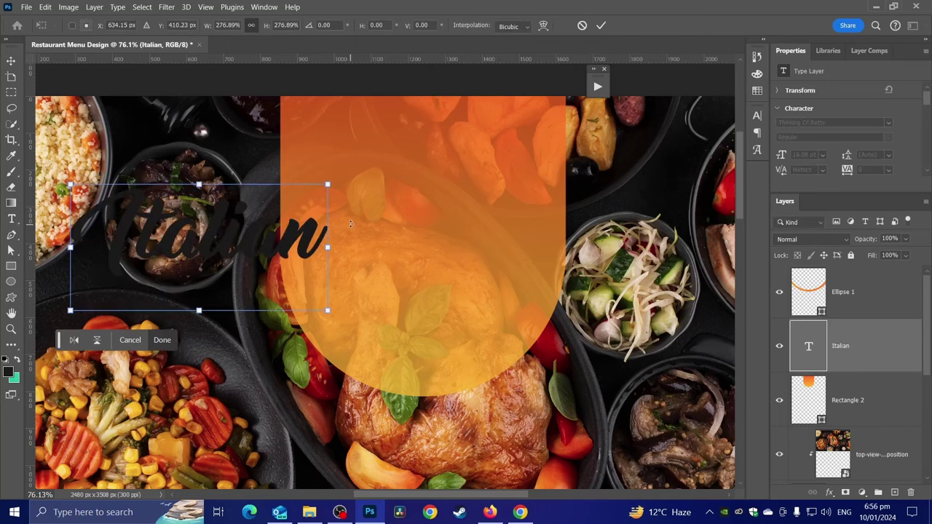
mouse_move(268, 233)
left_mouse_down()
mouse_move(509, 210)
mouse_move(492, 206)
left_mouse_up()
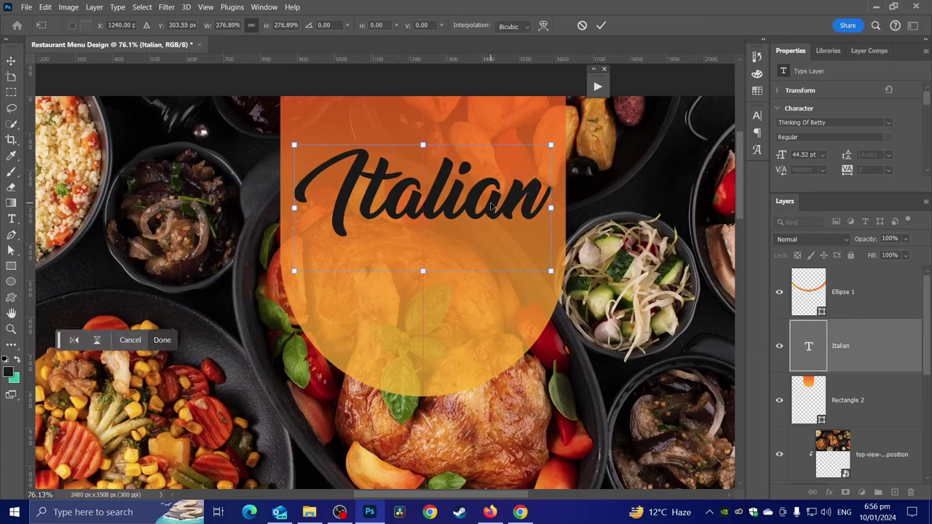
key("Return")
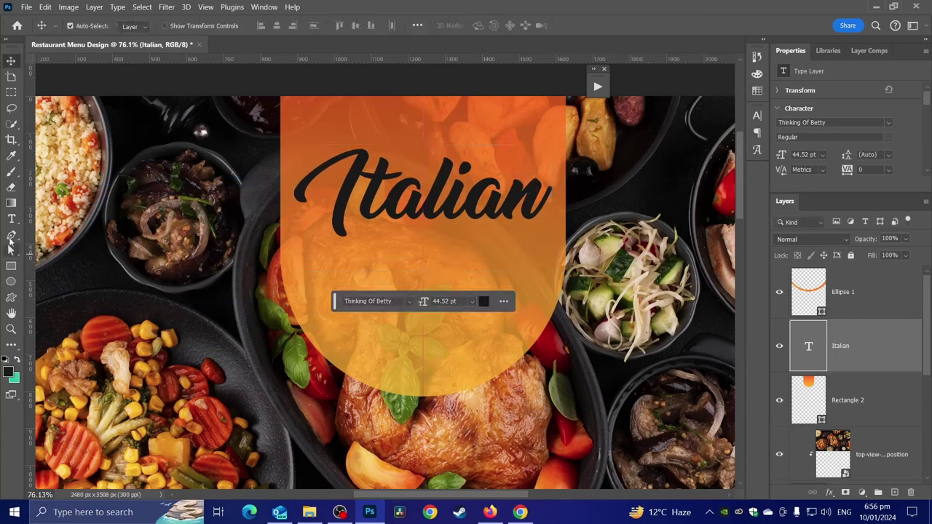
left_click(11, 219)
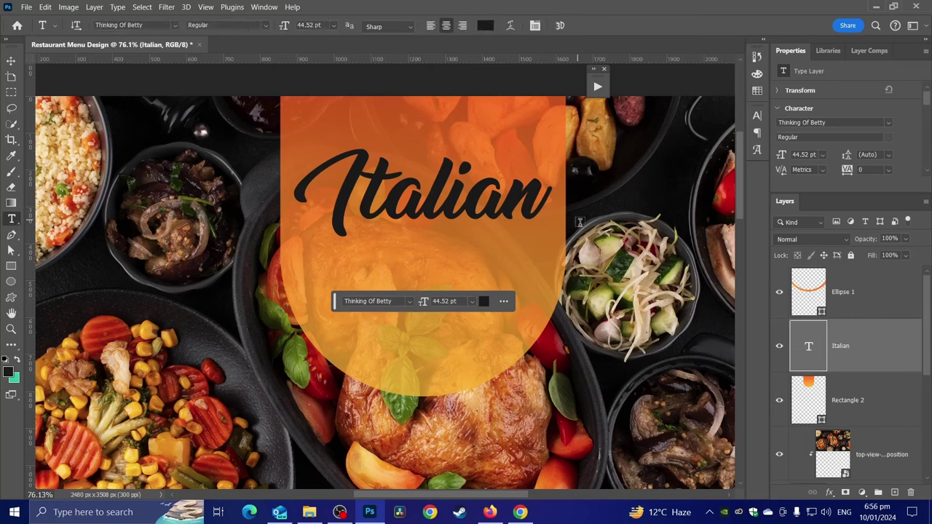
Change the 'Italian' text colour to white (#ffffff).
left_click(485, 25)
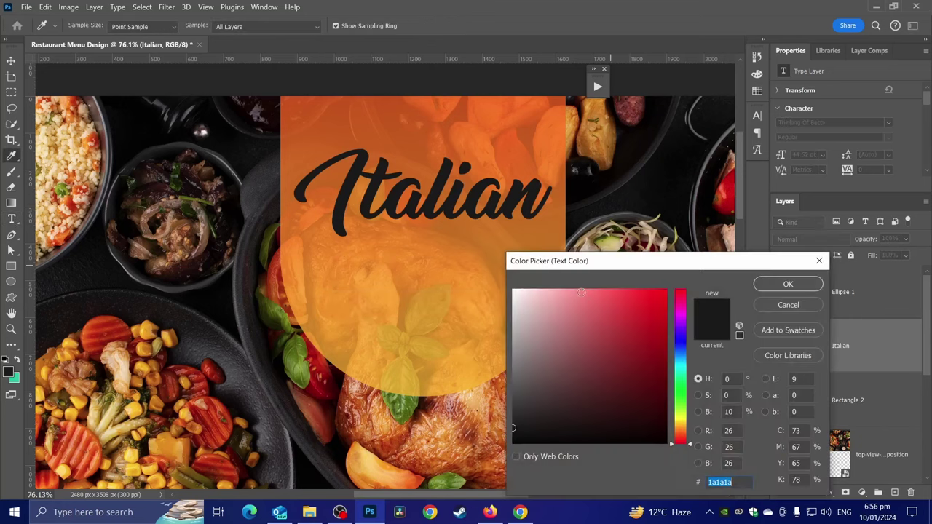
type("ffffff")
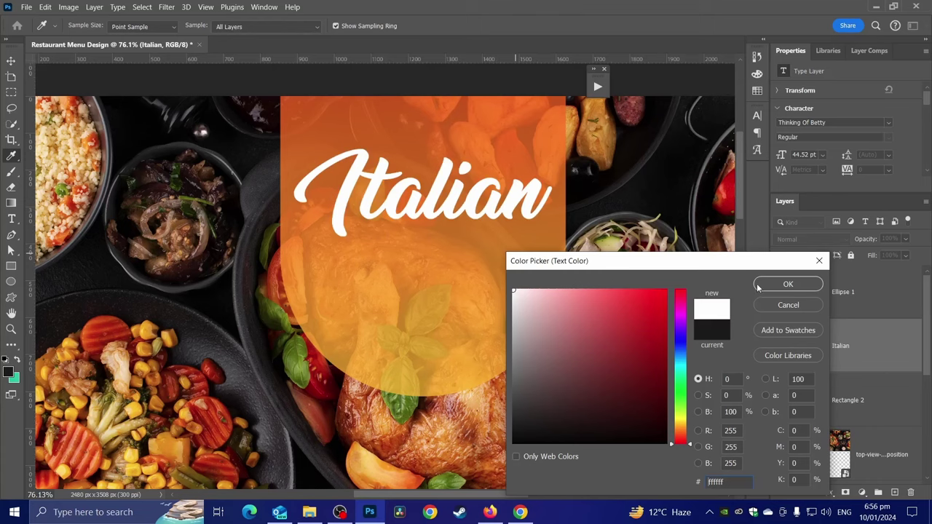
left_click(758, 288)
left_click(11, 60)
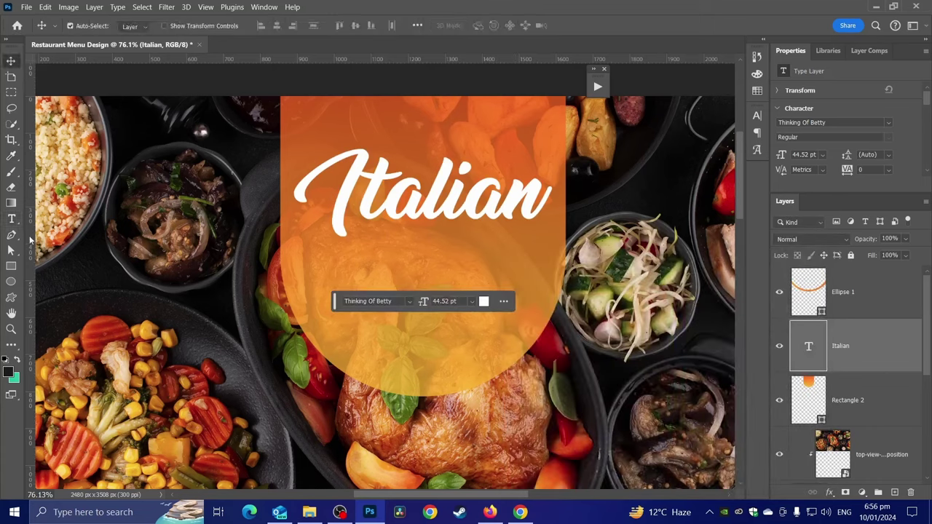
Add a 'Restaurant' text line set in Montserrat.
left_click(11, 219)
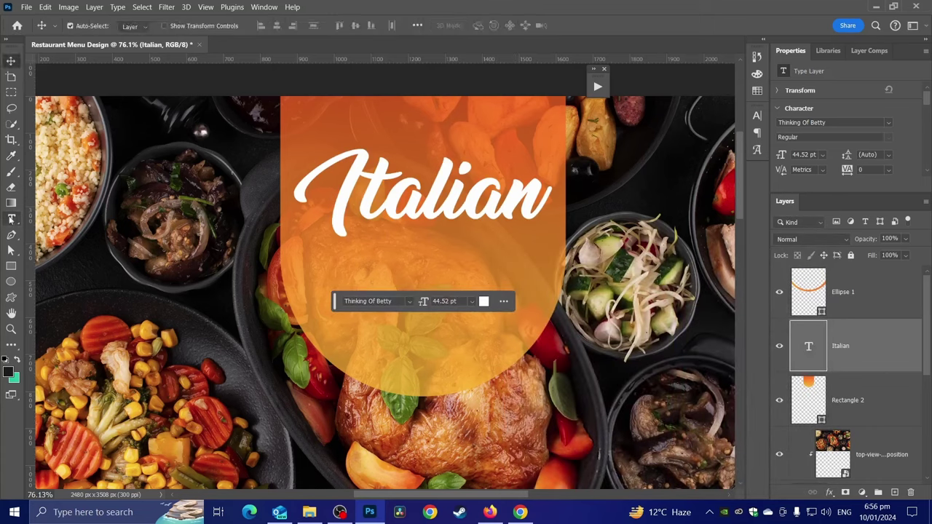
left_click(354, 331)
type("T")
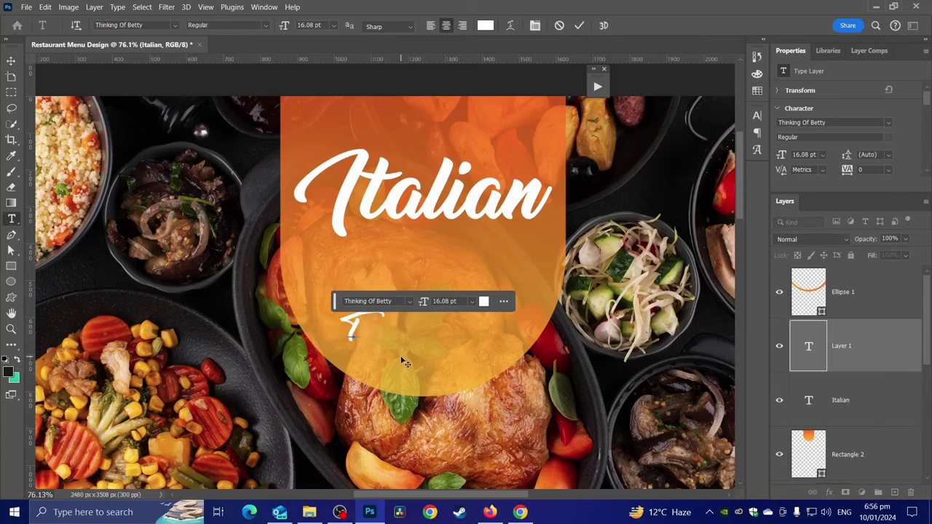
key("BackSpace")
type("R")
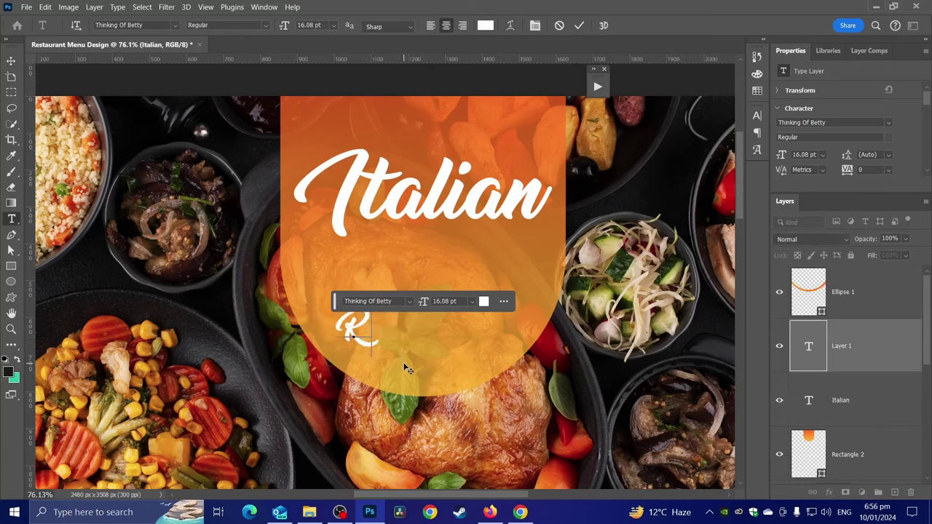
type("estaur")
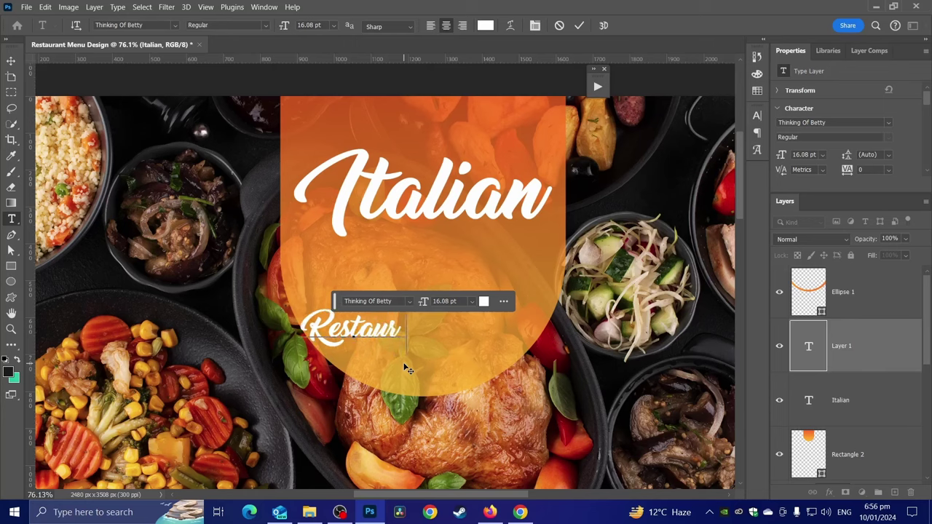
type("ant")
key("ctrl+a")
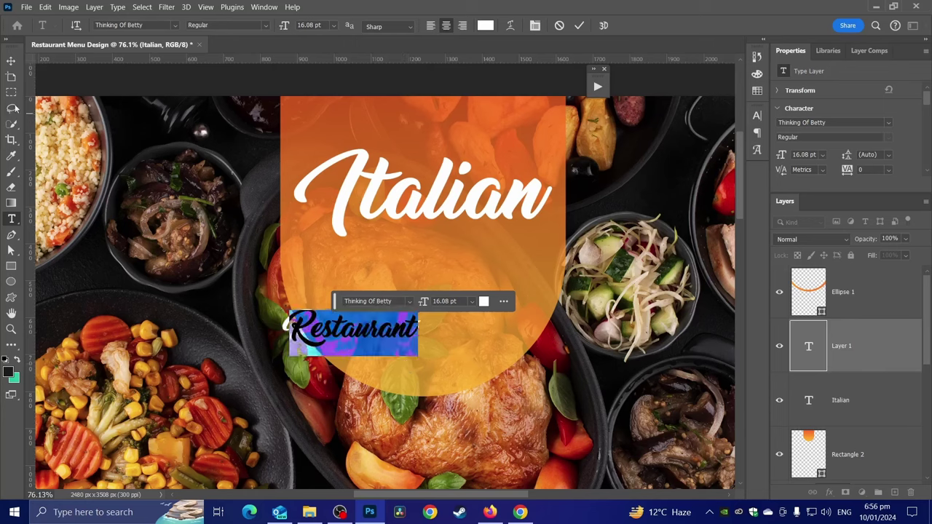
left_click(175, 26)
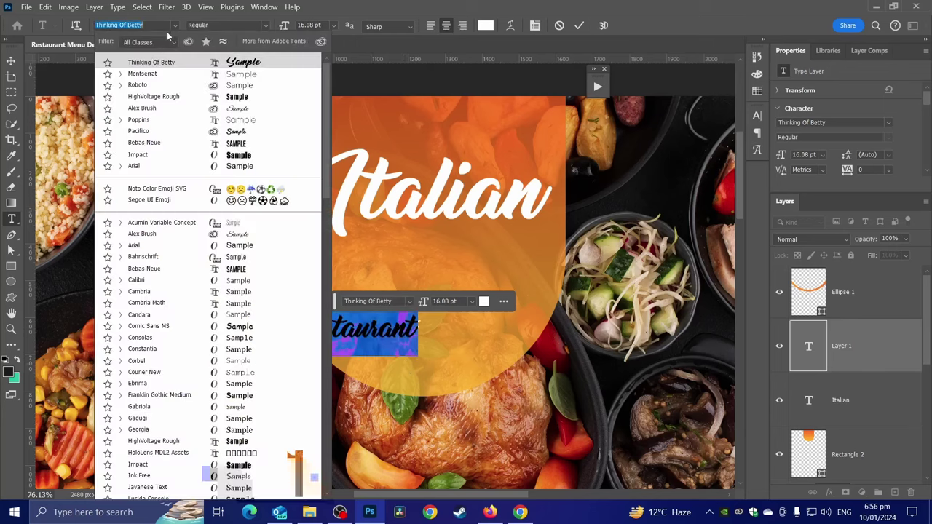
left_click(146, 71)
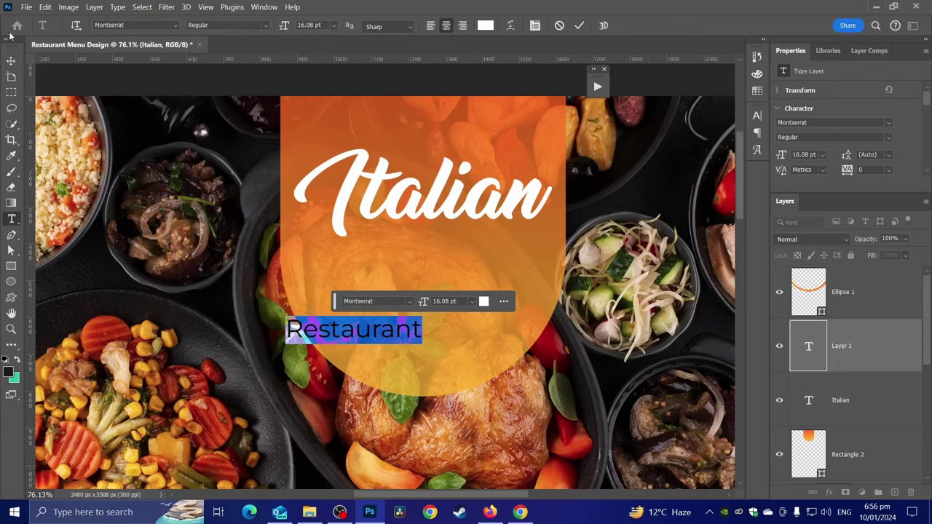
Move 'Restaurant' up to sit just below 'Italian'.
left_click(11, 60)
mouse_move(348, 335)
left_mouse_down()
mouse_move(460, 251)
mouse_move(430, 245)
mouse_move(439, 247)
left_mouse_up()
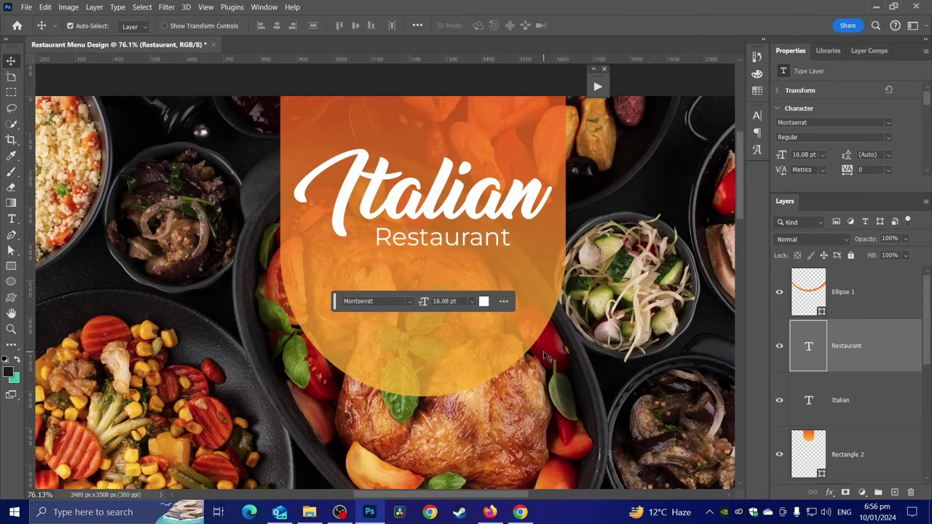
key("ctrl+t")
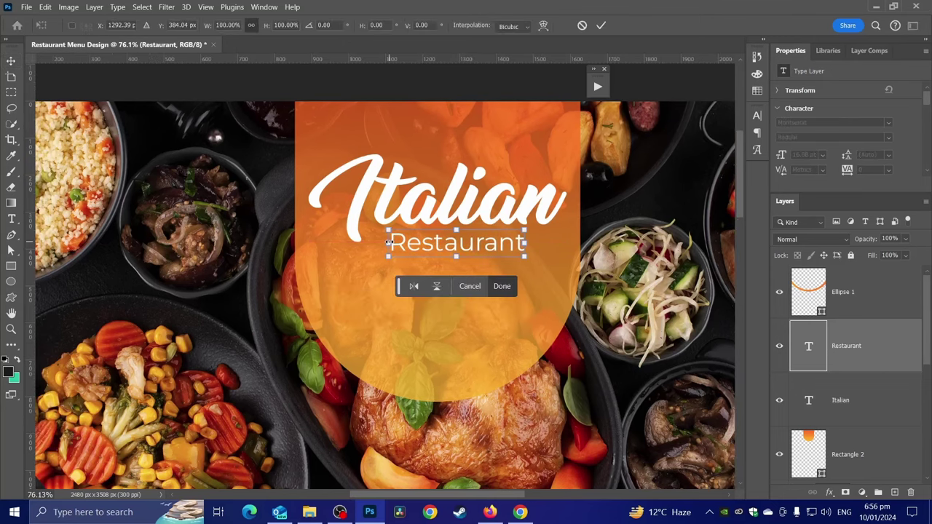
key("Return")
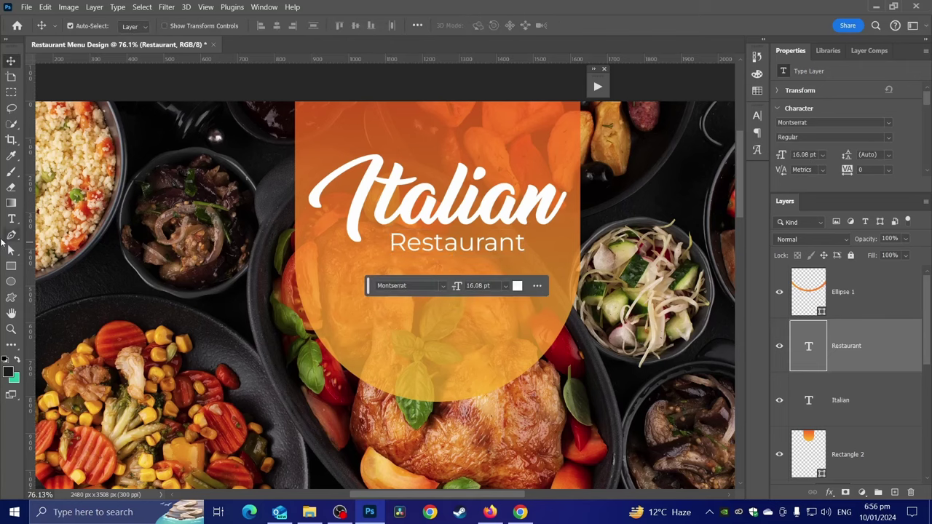
Widen the 'Restaurant' letter spacing to tracking 160 in the Character panel.
left_click(12, 220)
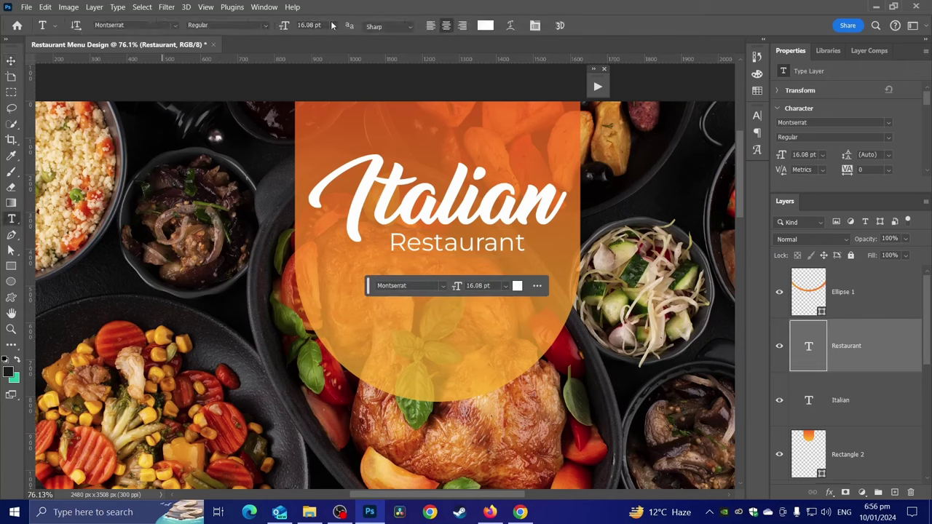
left_click(535, 26)
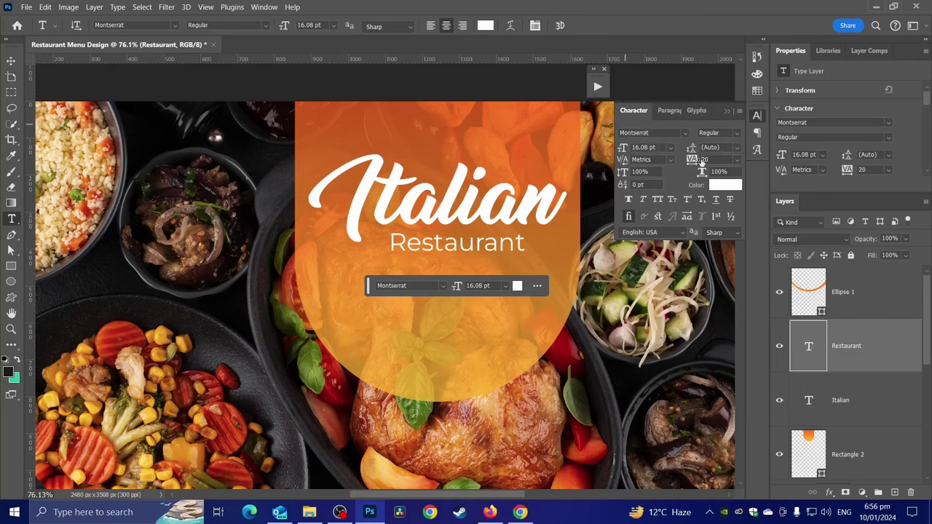
left_click_drag(701, 162, 735, 162)
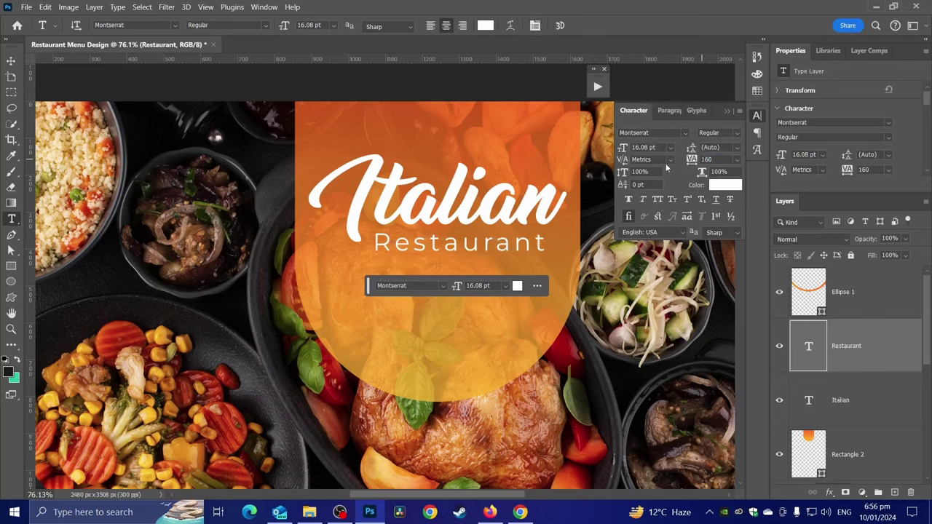
left_click(11, 61)
mouse_move(387, 227)
left_mouse_down()
mouse_move(293, 176)
mouse_move(314, 186)
mouse_move(277, 193)
left_mouse_up()
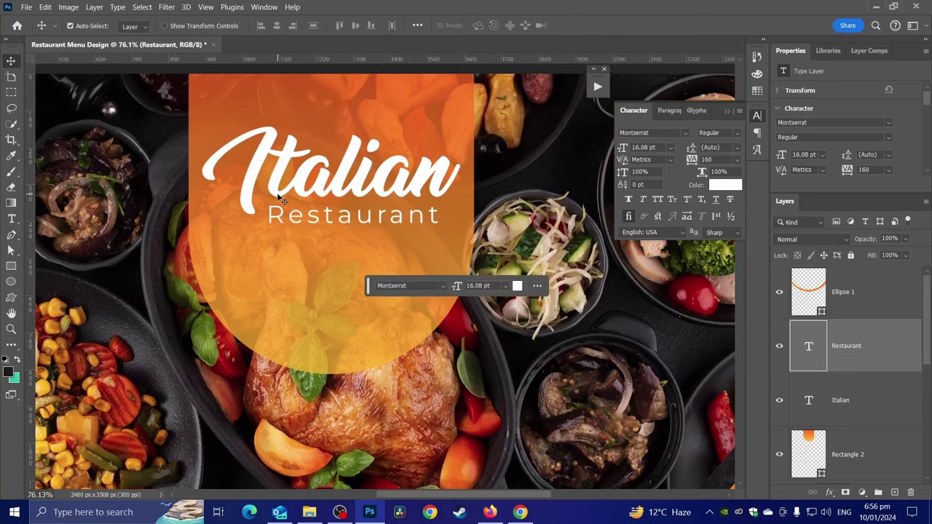
Paste the restaurant.png fork-and-knife icon, scaled to about 268 × 269 px, below 'Restaurant'.
key("ctrl+v")
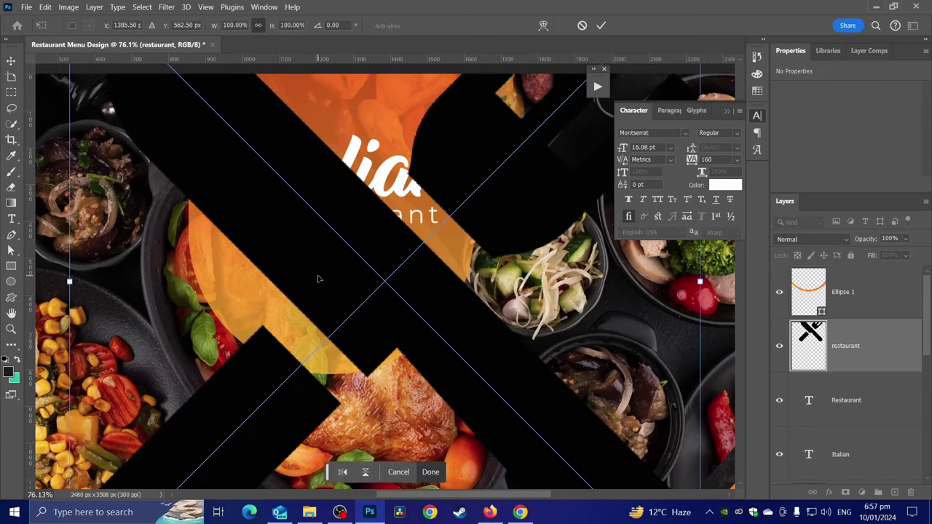
scroll(317, 279, "down", 2)
left_click_drag(605, 281, 297, 289)
scroll(380, 288, "up", 3)
left_click_drag(298, 208, 302, 227)
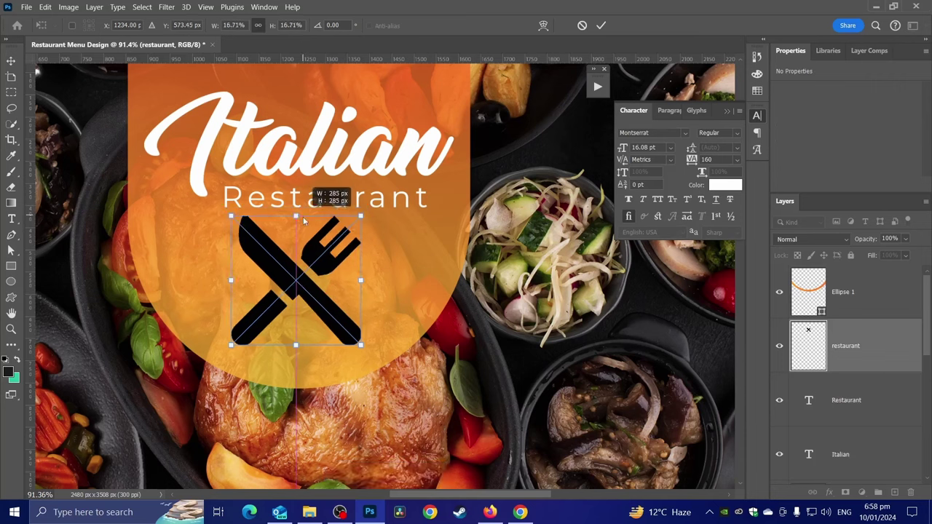
key("Return")
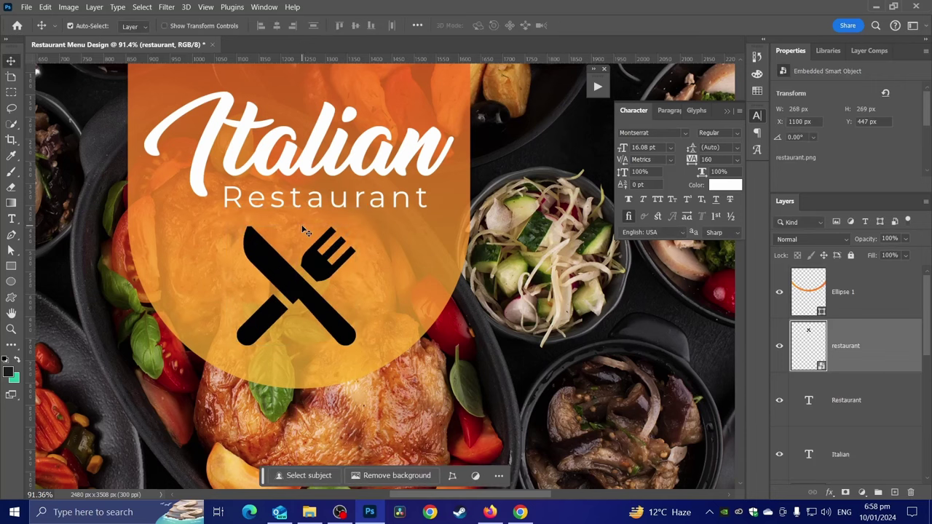
Give the icon layer a #ffffff Color Overlay through Blending Options.
right_click(869, 349)
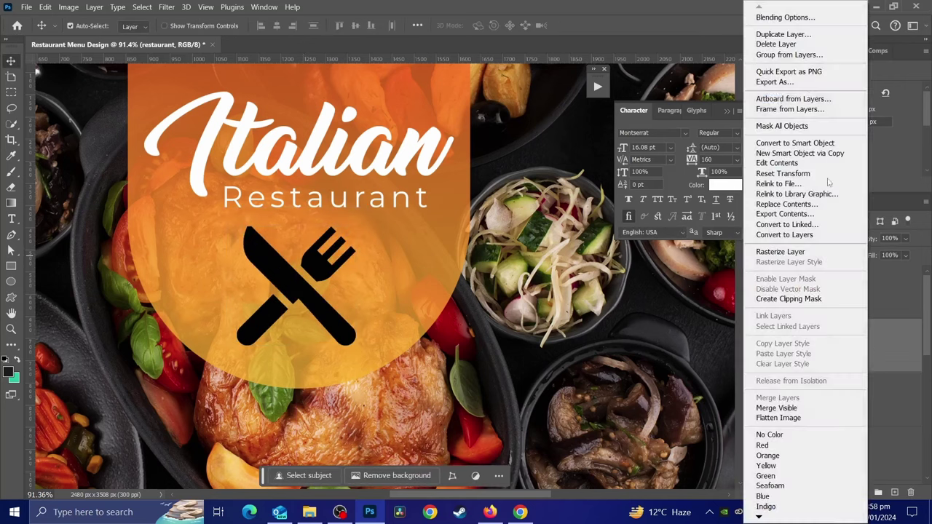
left_click(795, 23)
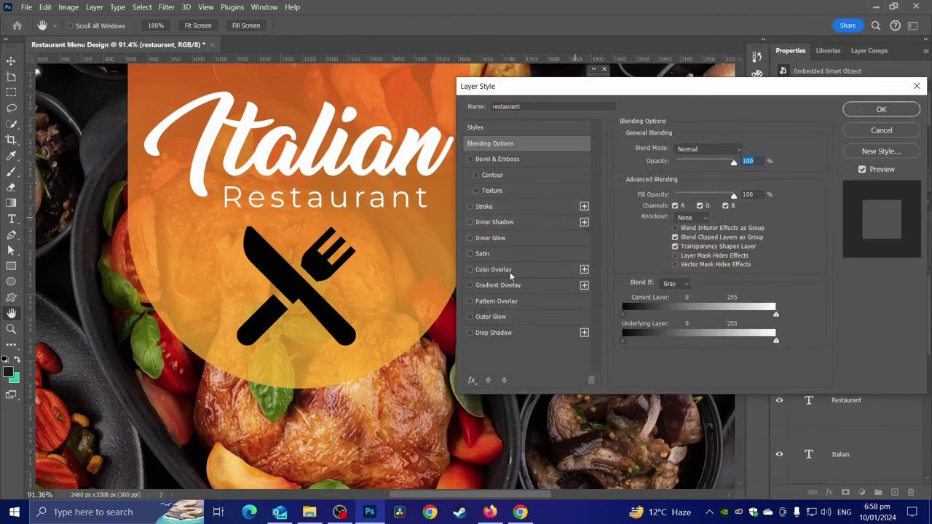
left_click(510, 271)
left_click(744, 150)
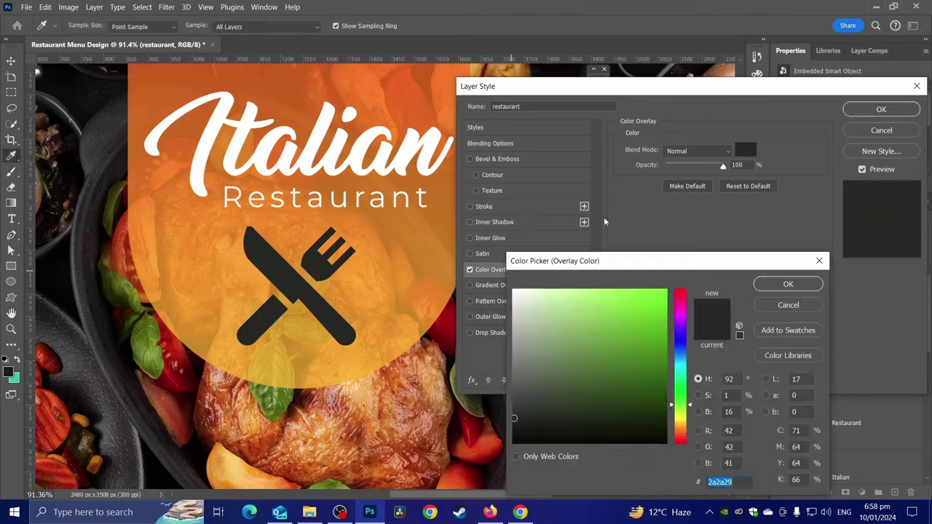
left_click(515, 291)
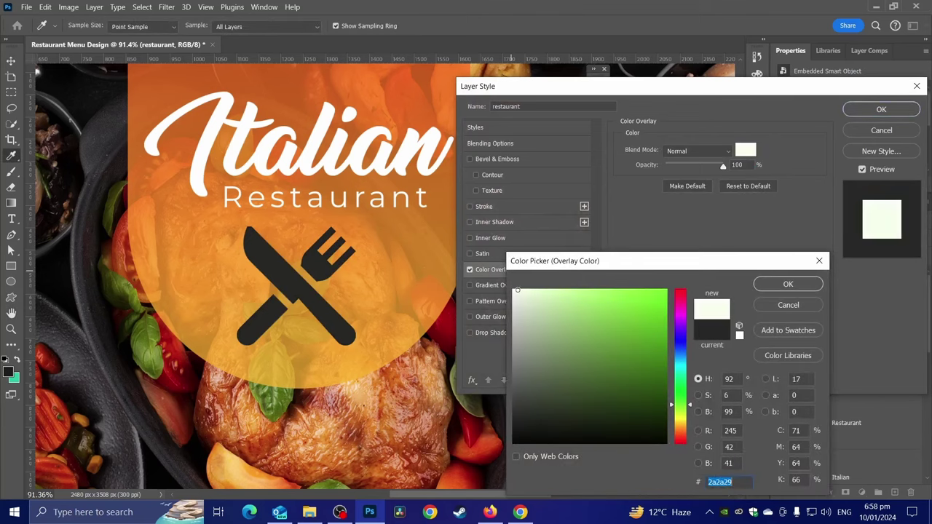
left_click(775, 289)
left_click(879, 112)
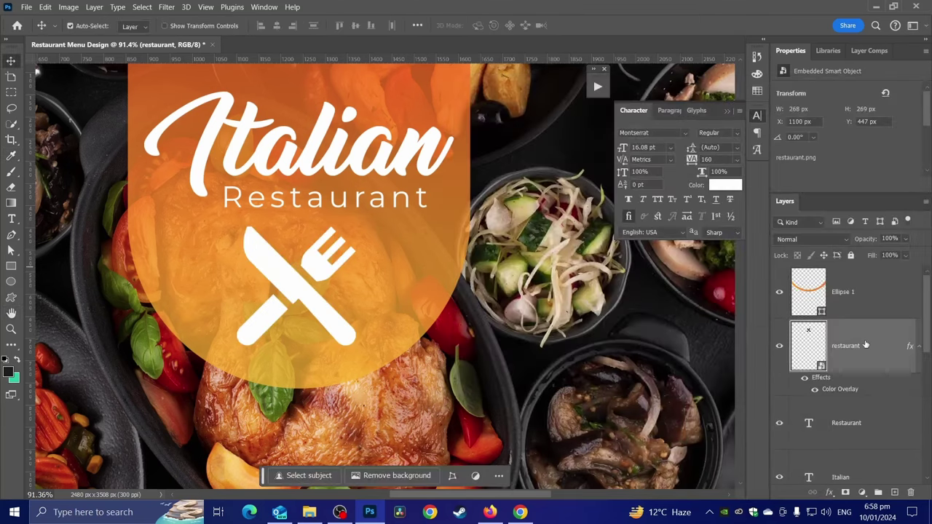
left_click(920, 349)
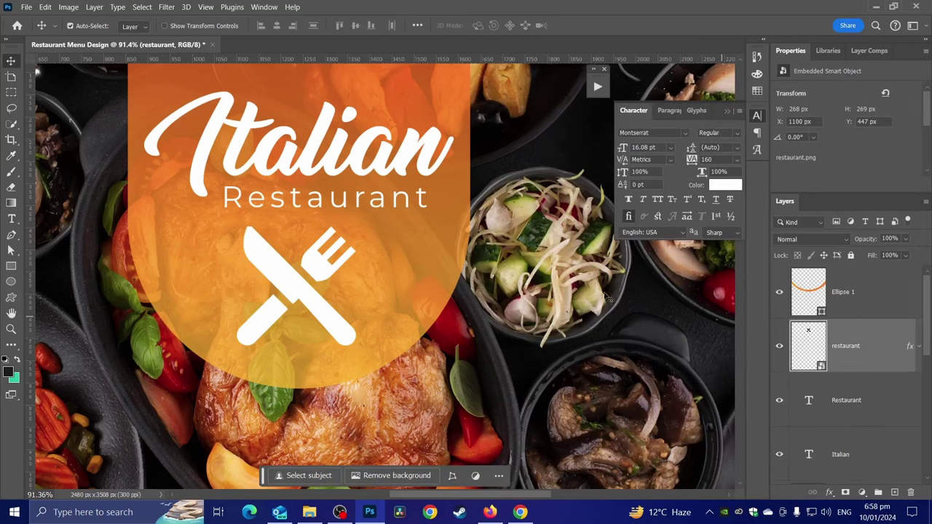
Shrink the white icon to 224 × 224 px and nudge it up beneath 'Restaurant'.
key("ctrl+t")
scroll(298, 227, "down", 2)
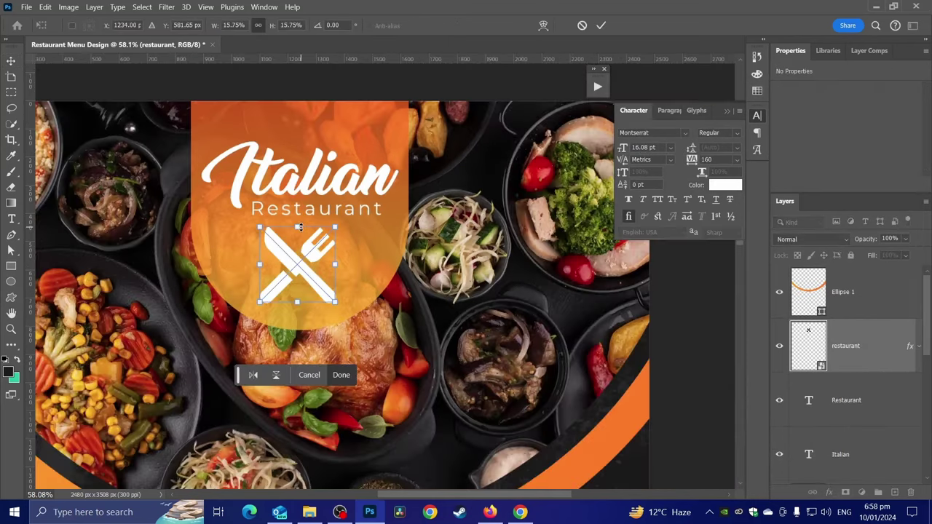
left_click_drag(302, 229, 301, 256)
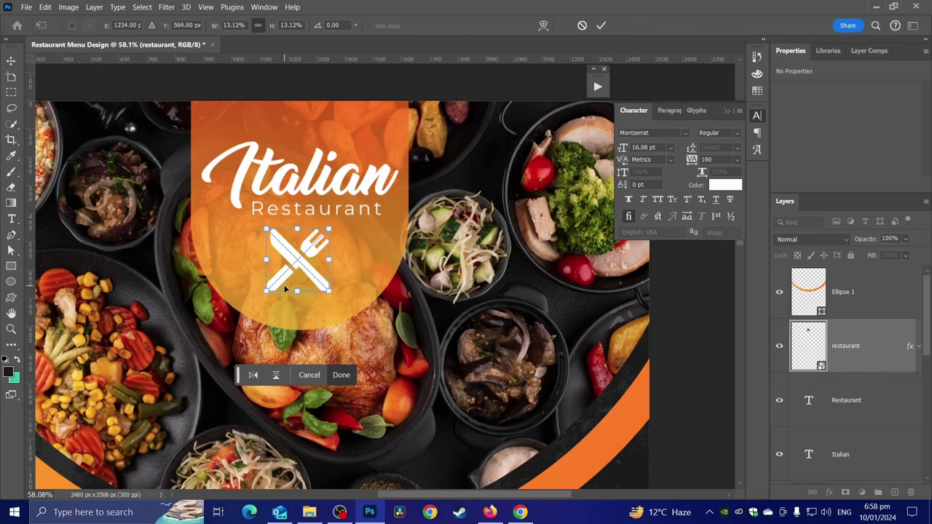
key("Return")
scroll(288, 292, "down", 4)
scroll(392, 245, "up", 3)
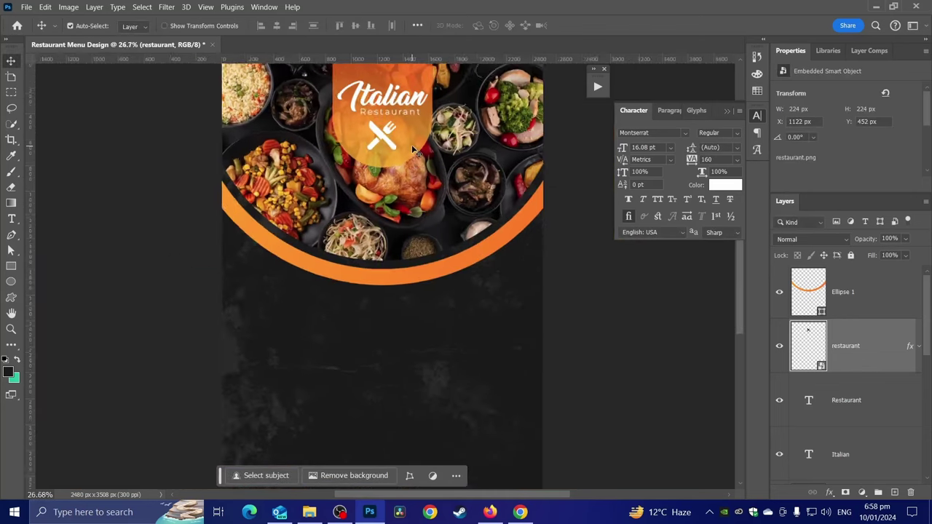
left_click_drag(375, 177, 319, 188)
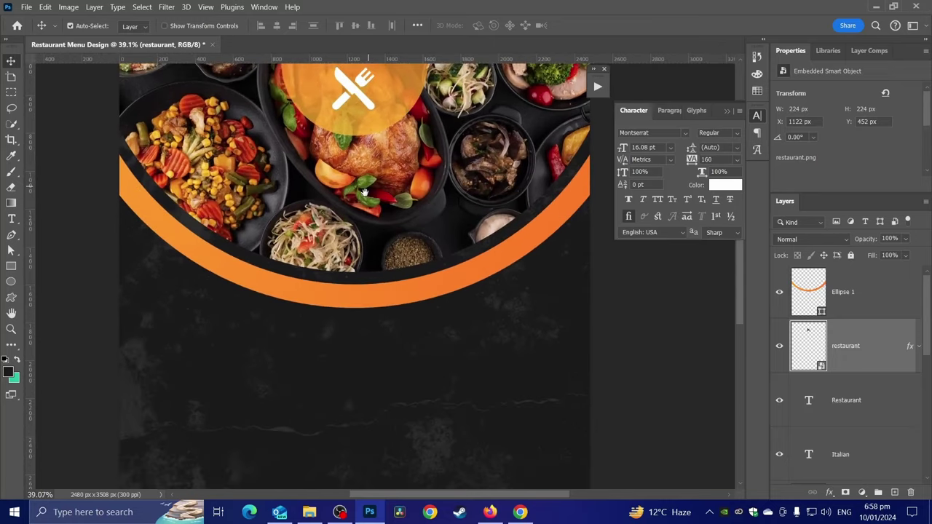
scroll(264, 318, "up", 1)
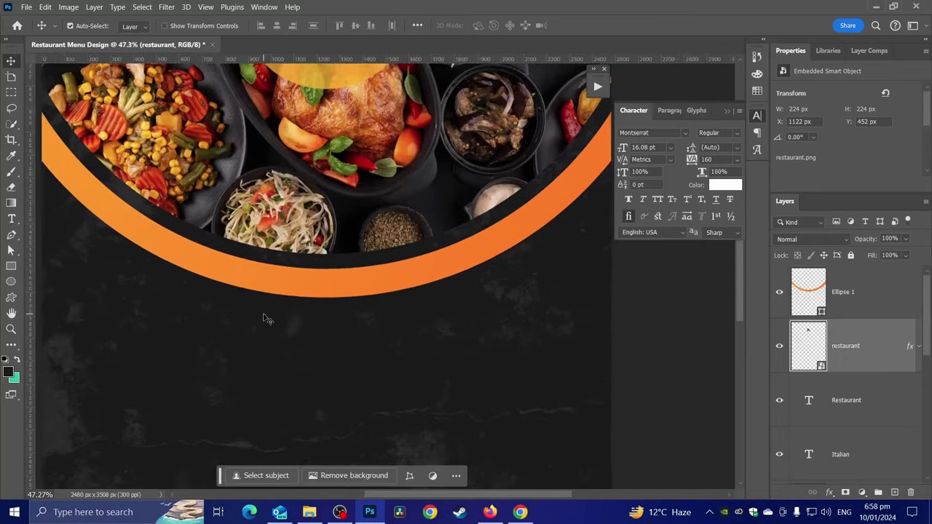
scroll(302, 277, "up", 1)
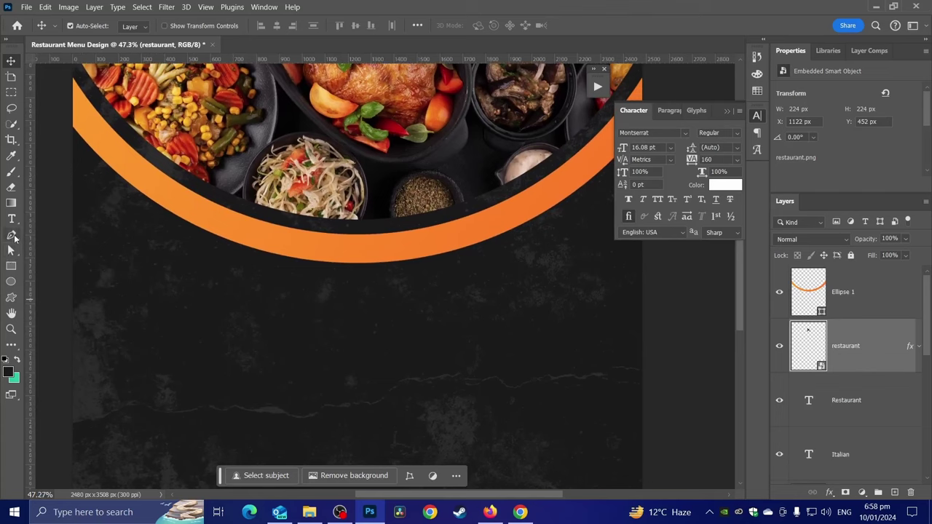
Add 'FOOD MENU' text, enlarged to 164.26% and centred below the orange arc.
left_click(11, 220)
left_click(245, 368)
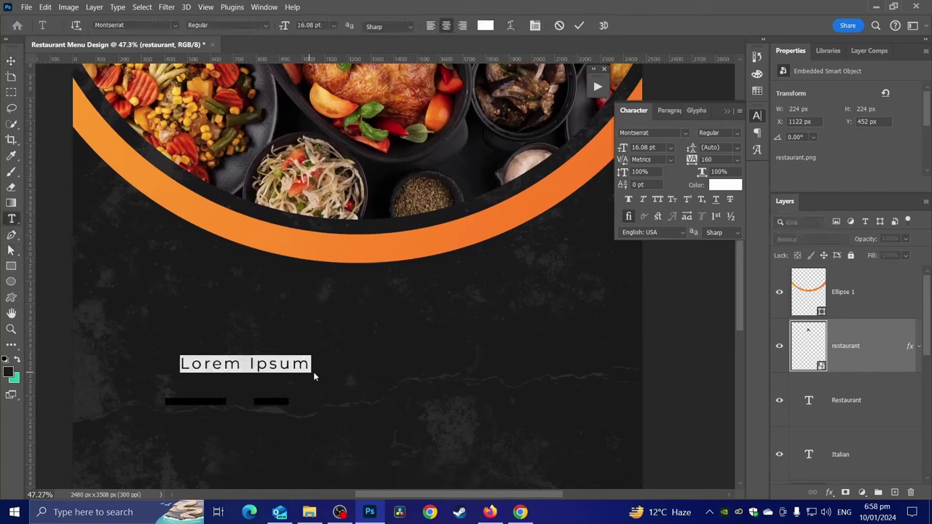
type("E")
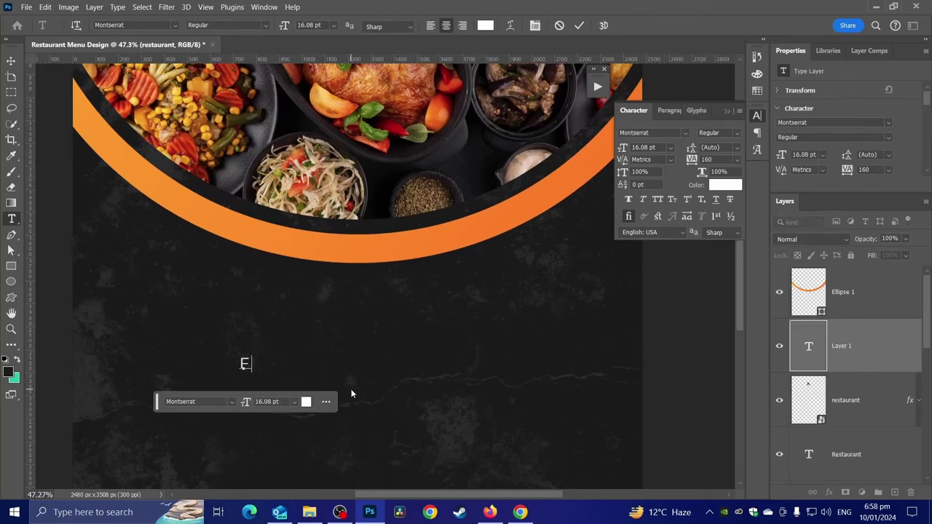
type("OOD ME")
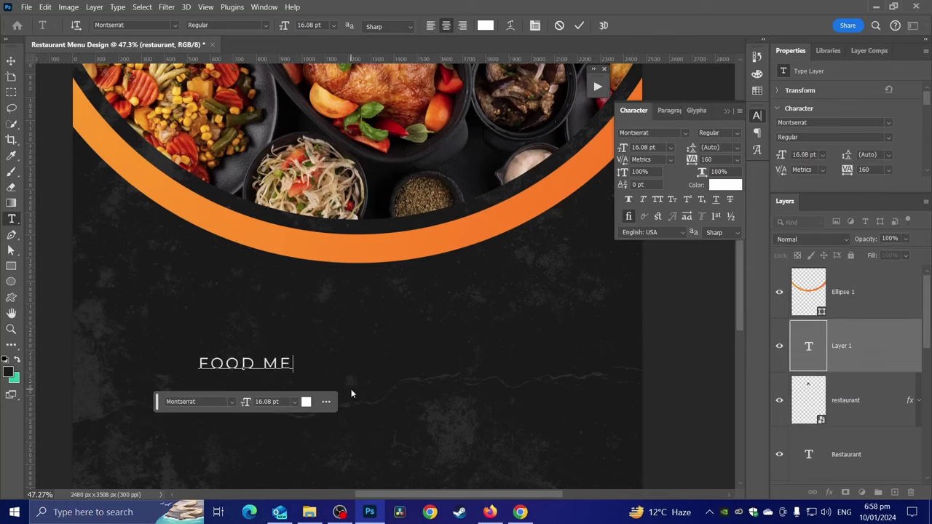
type("NU")
key("ctrl+a")
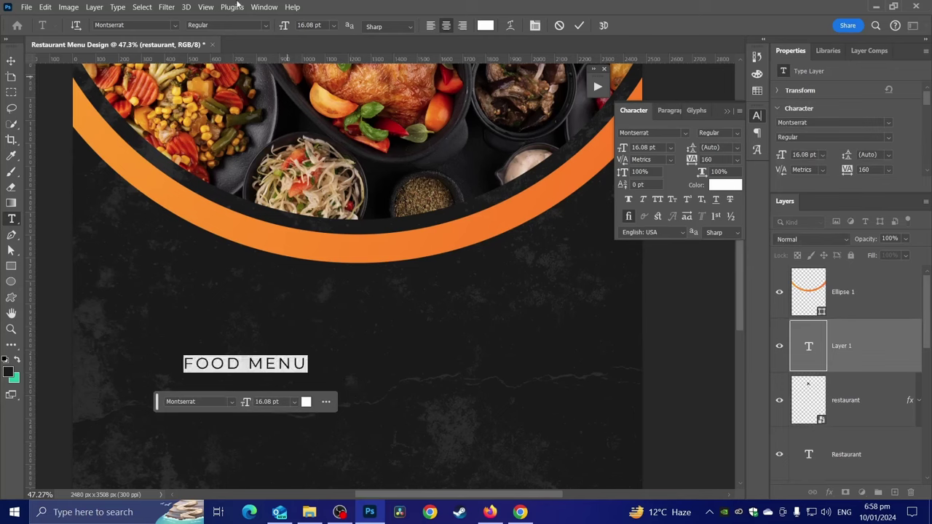
left_click(10, 62)
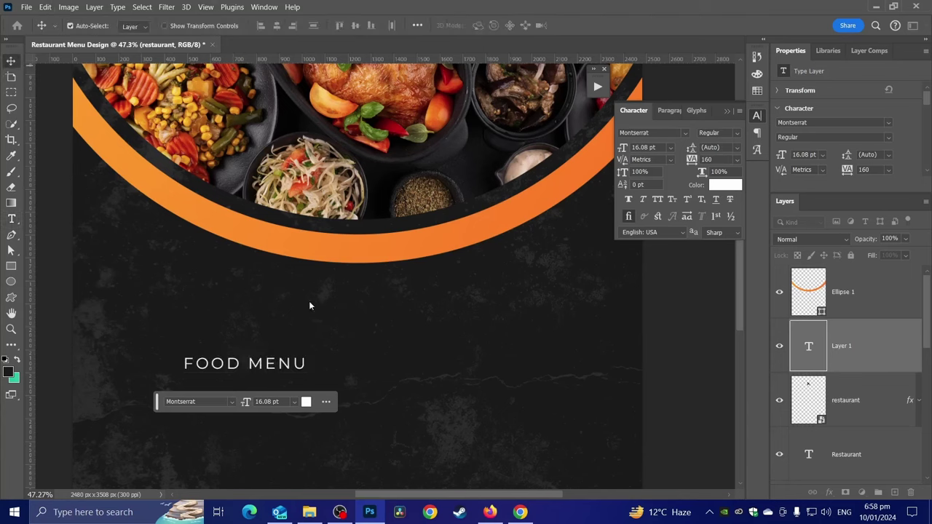
mouse_move(309, 372)
left_mouse_down()
mouse_move(388, 370)
mouse_move(414, 314)
left_mouse_up()
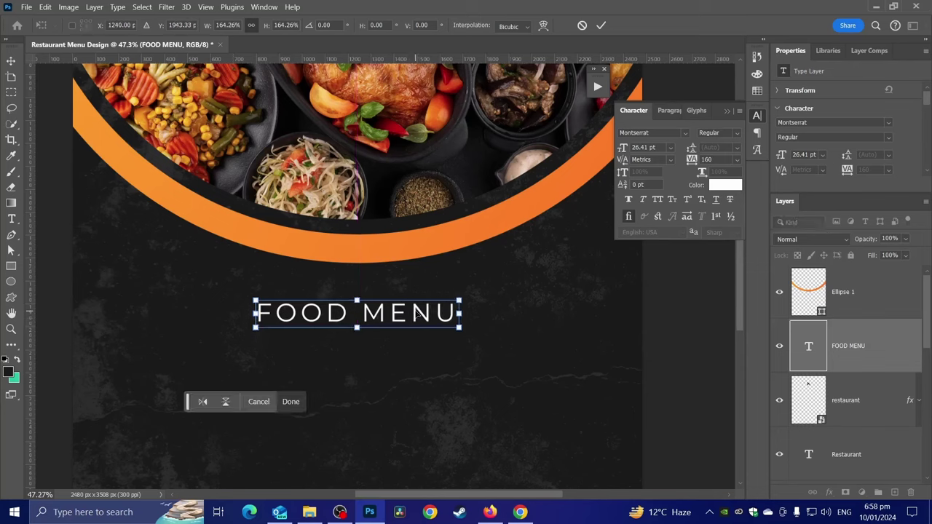
key("Return")
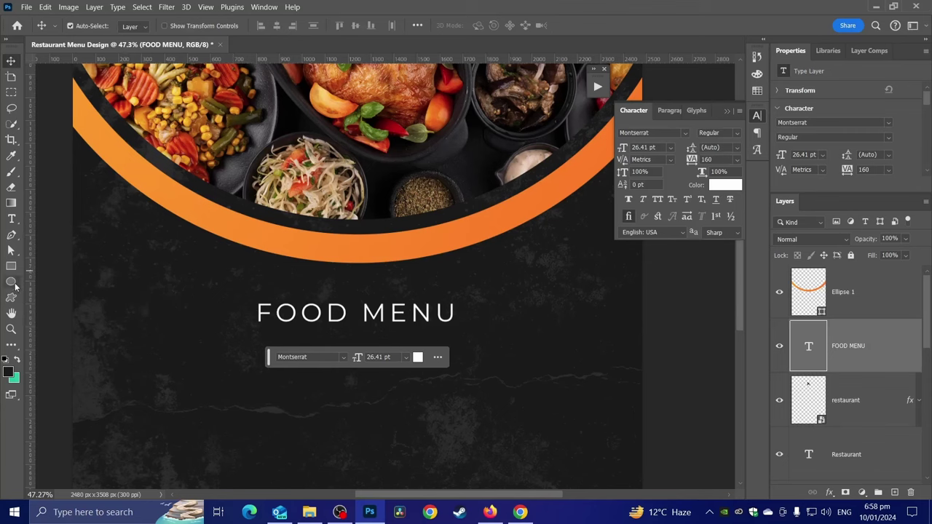
left_click(11, 299)
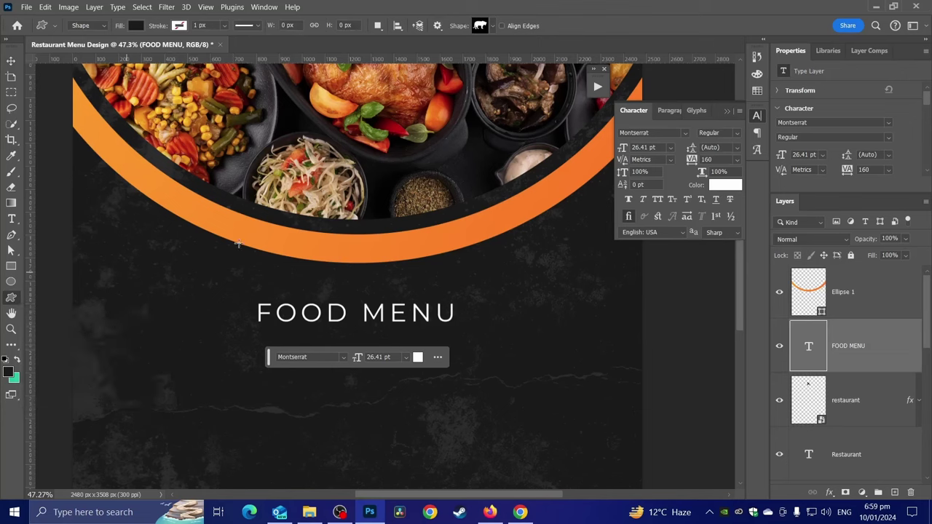
Switch to the Essentials workspace and draw a horizontal line left of FOOD MENU.
left_click(913, 26)
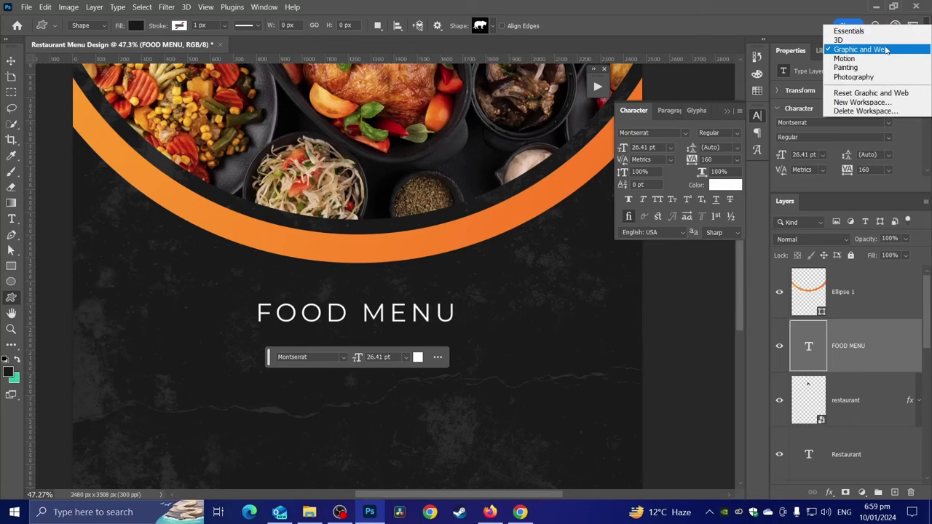
left_click(848, 31)
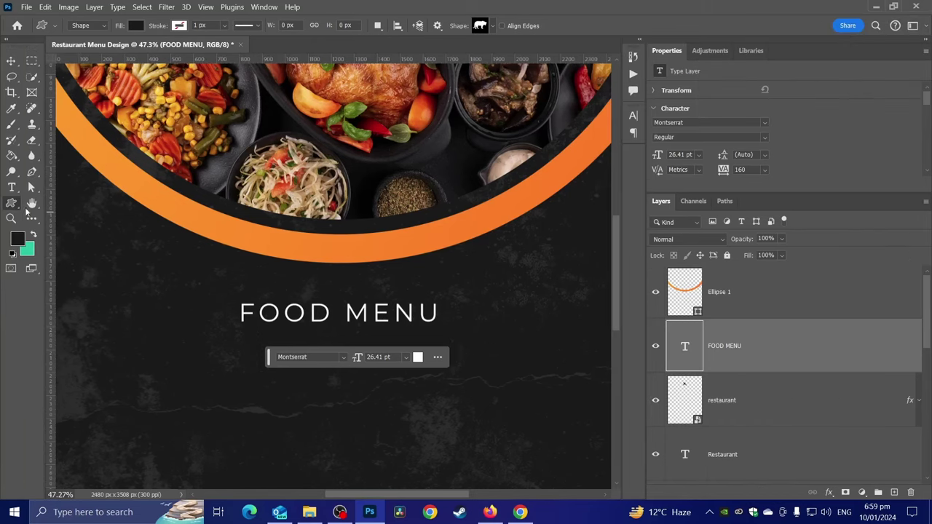
left_click_drag(16, 207, 100, 294)
left_click_drag(146, 325, 199, 319)
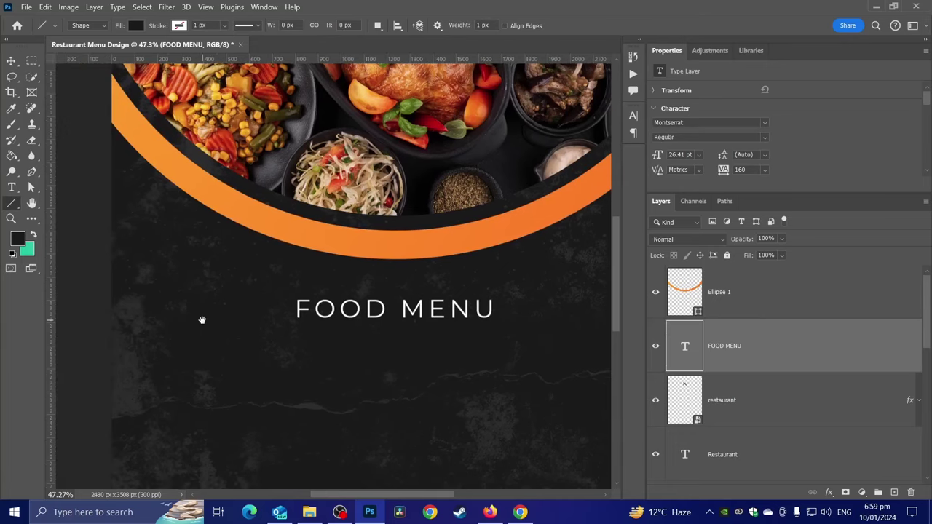
left_click_drag(105, 304, 284, 304)
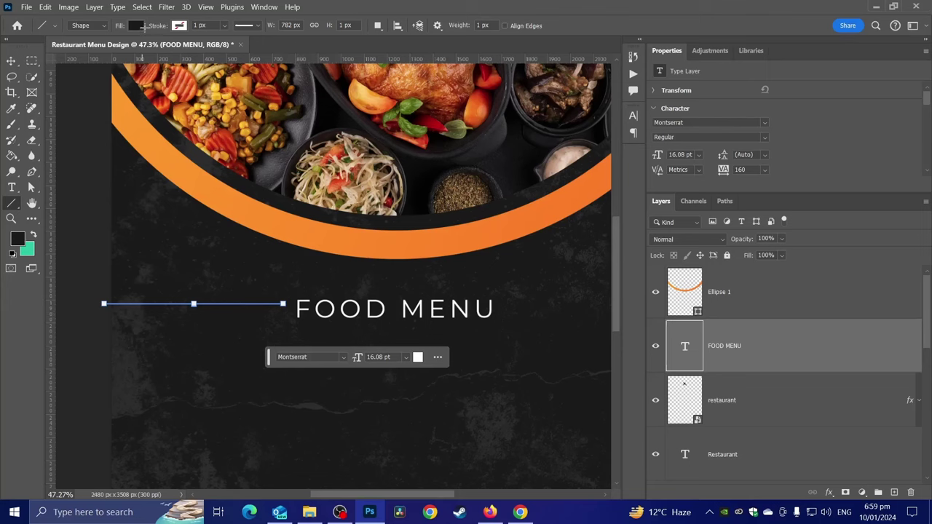
Give the line no fill, a yellow-orange stroke, and a slightly thicker outline.
left_click(137, 25)
left_click(65, 49)
left_click(180, 26)
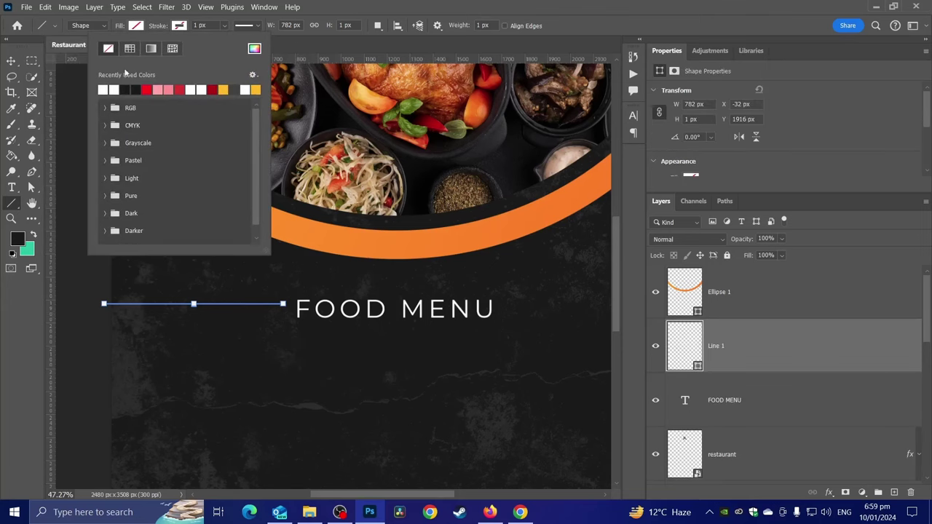
left_click(224, 88)
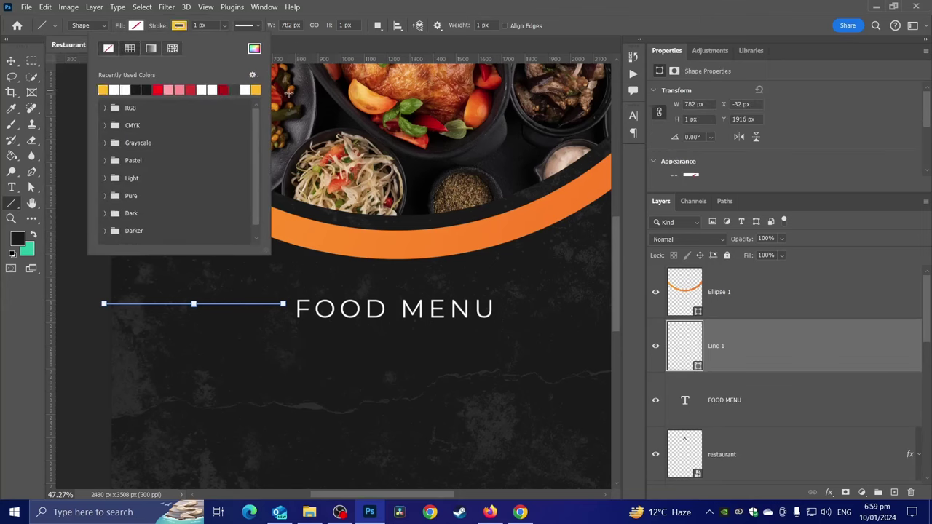
left_click(225, 26)
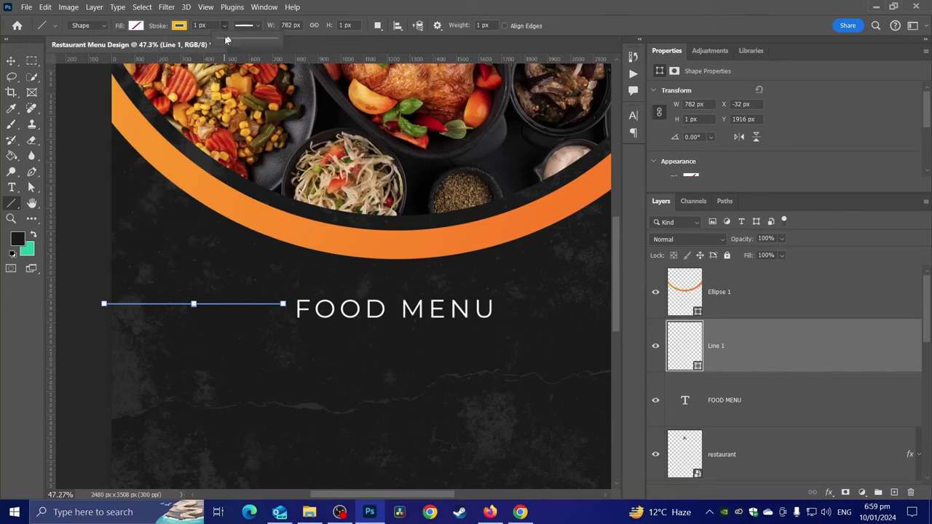
left_click_drag(229, 40, 232, 42)
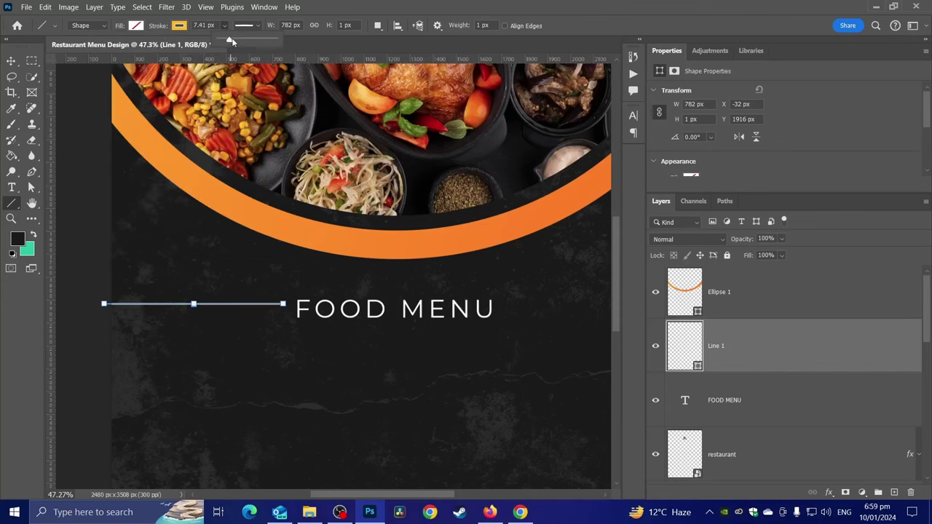
Change the line's stroke style to dotted.
left_click(10, 64)
left_click(11, 61)
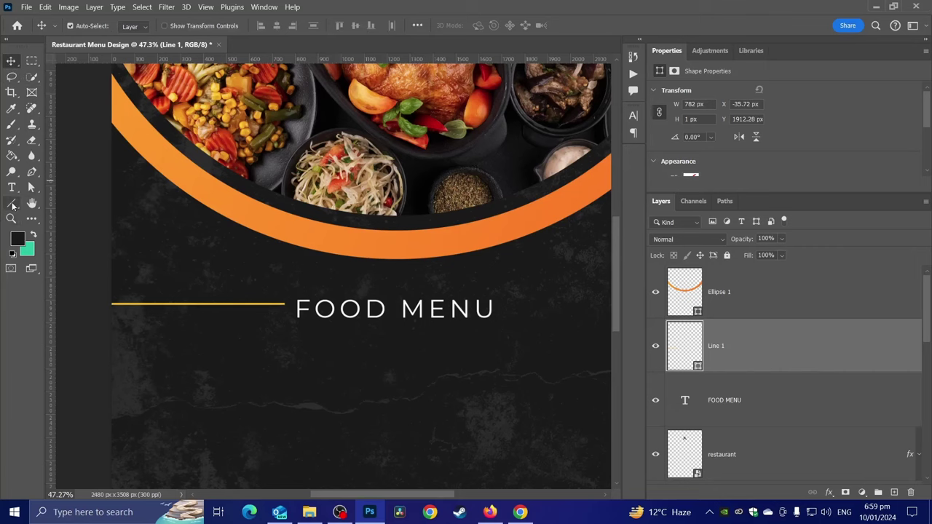
left_click(12, 205)
left_click(244, 25)
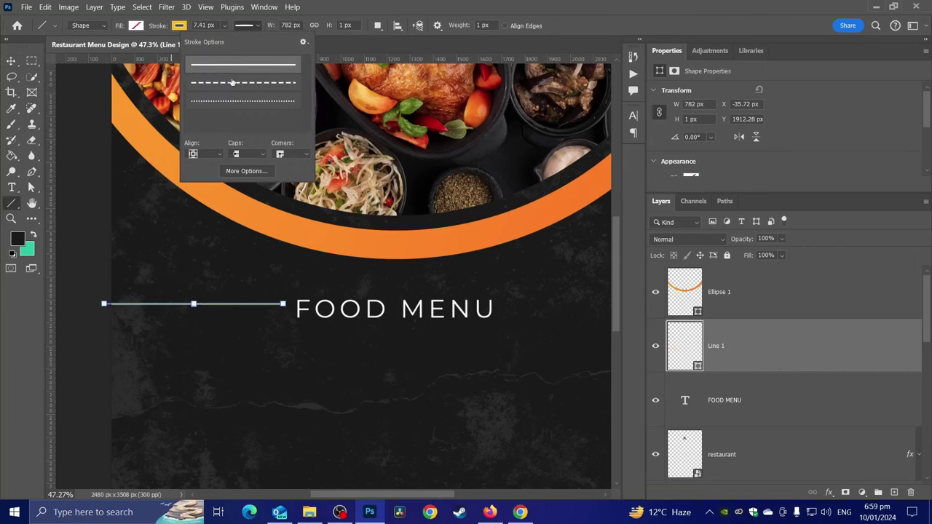
left_click(11, 61)
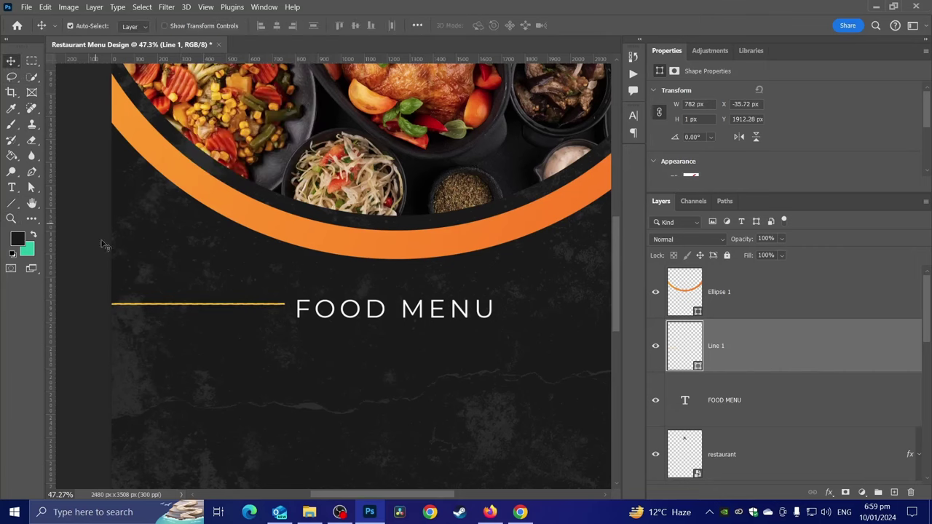
scroll(129, 303, "up", 2)
scroll(134, 308, "up", 3)
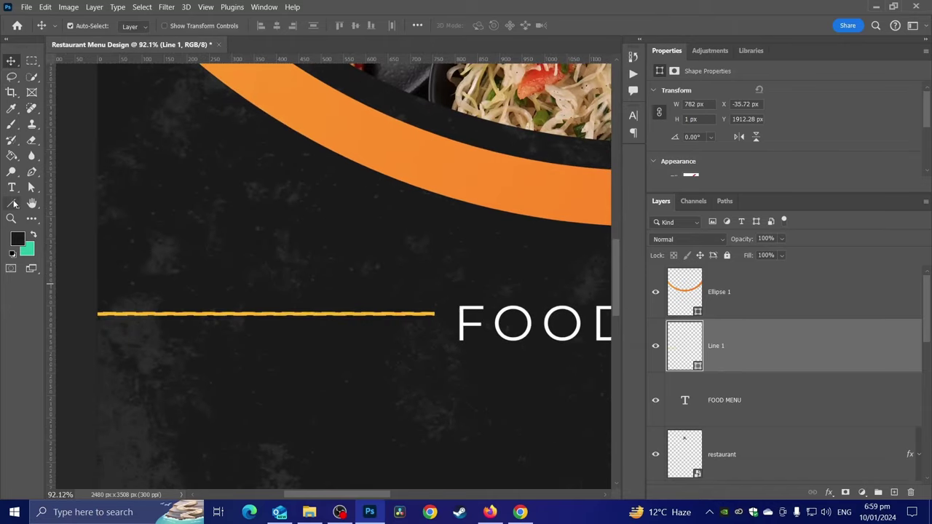
left_click(11, 202)
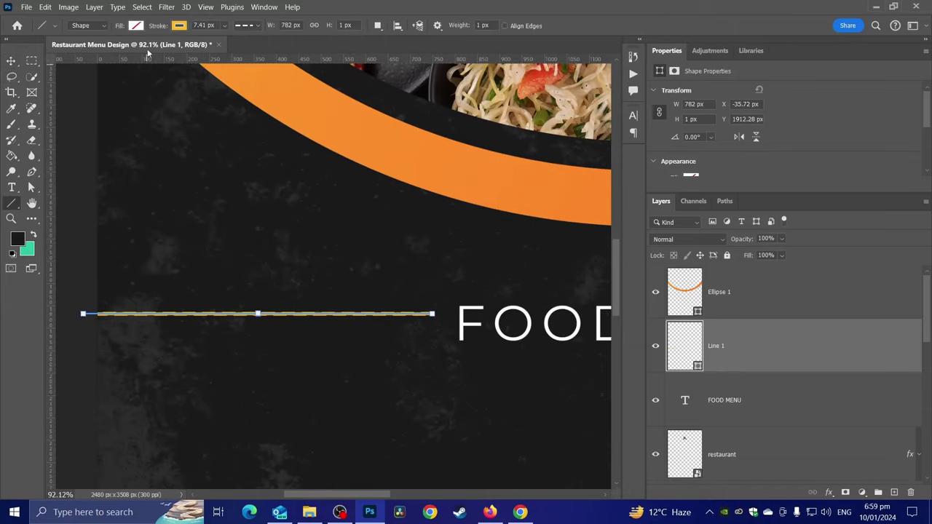
left_click(178, 25)
left_click(107, 49)
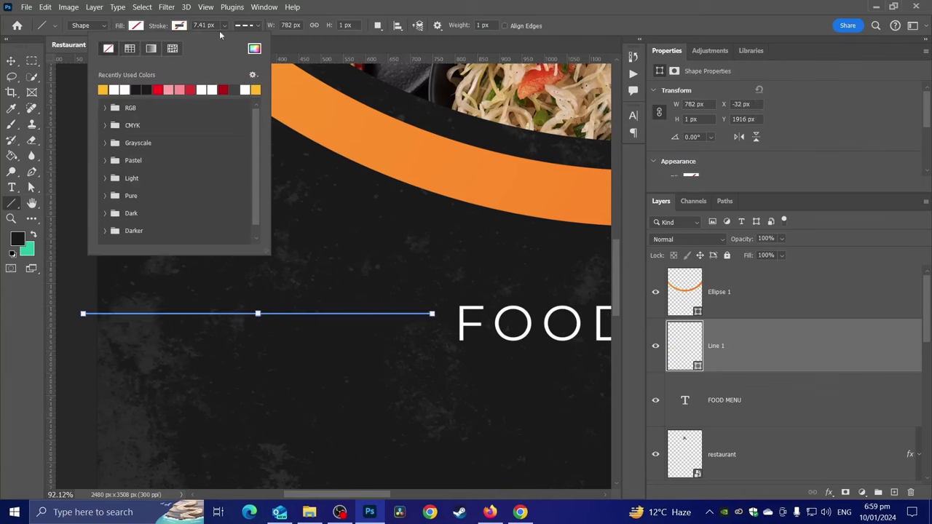
left_click(250, 26)
left_click(243, 100)
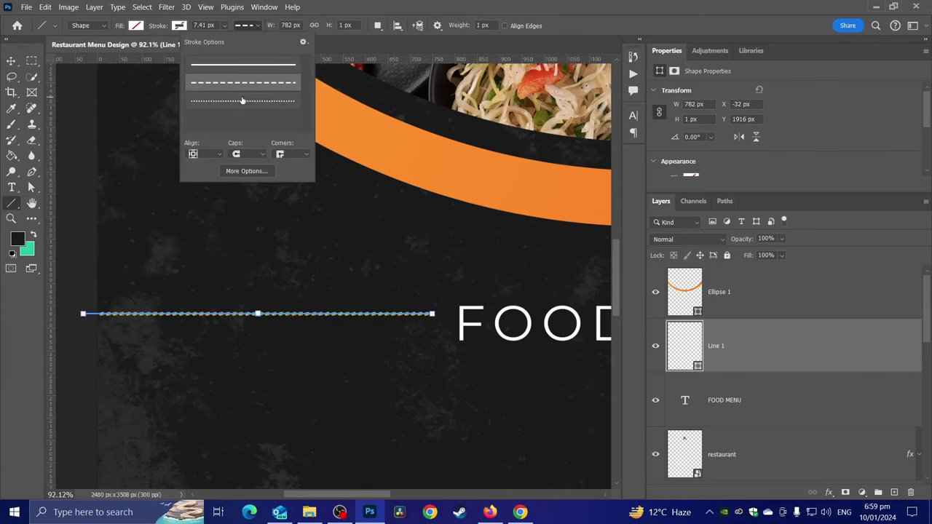
Shift the dotted line down to align with the FOOD MENU heading.
left_click(11, 61)
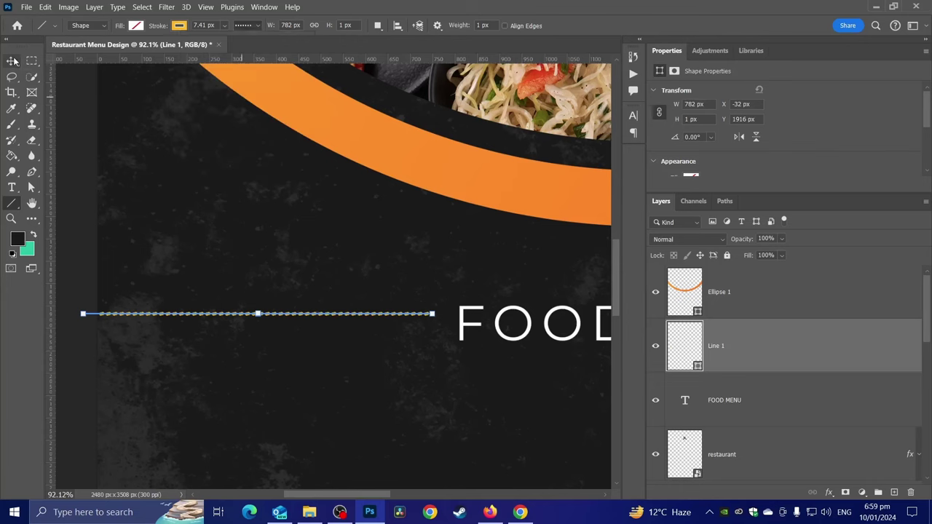
left_click(11, 61)
scroll(430, 324, "up", 2)
scroll(430, 324, "up", 2)
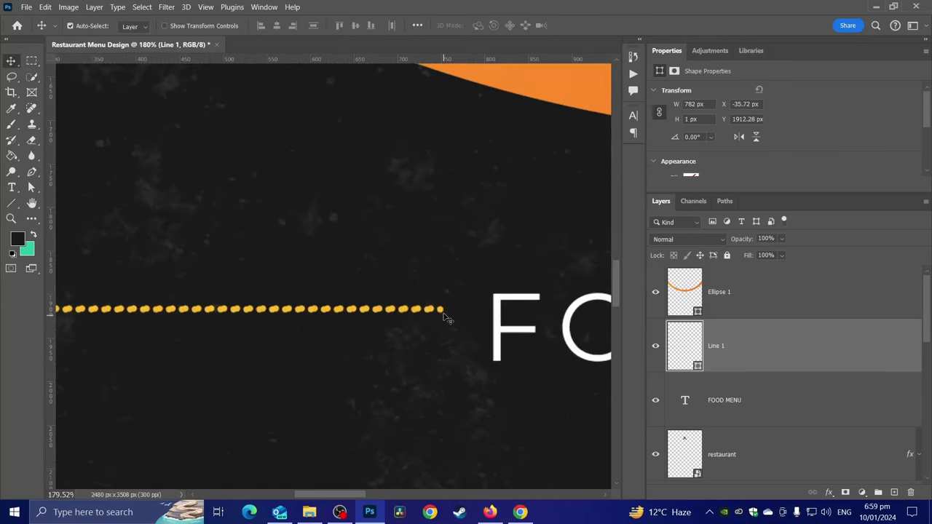
left_click_drag(443, 309, 471, 333)
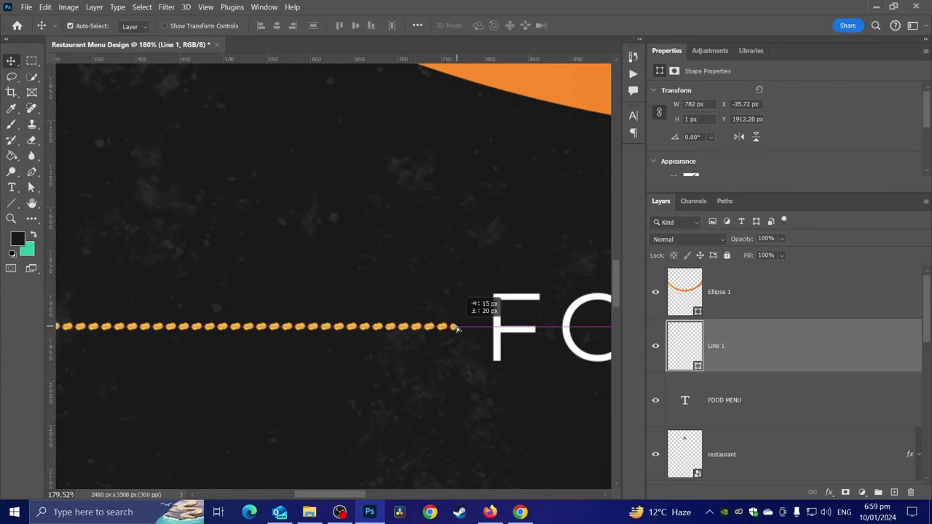
scroll(474, 335, "down", 5)
scroll(478, 333, "down", 2)
left_click_drag(479, 333, 230, 268)
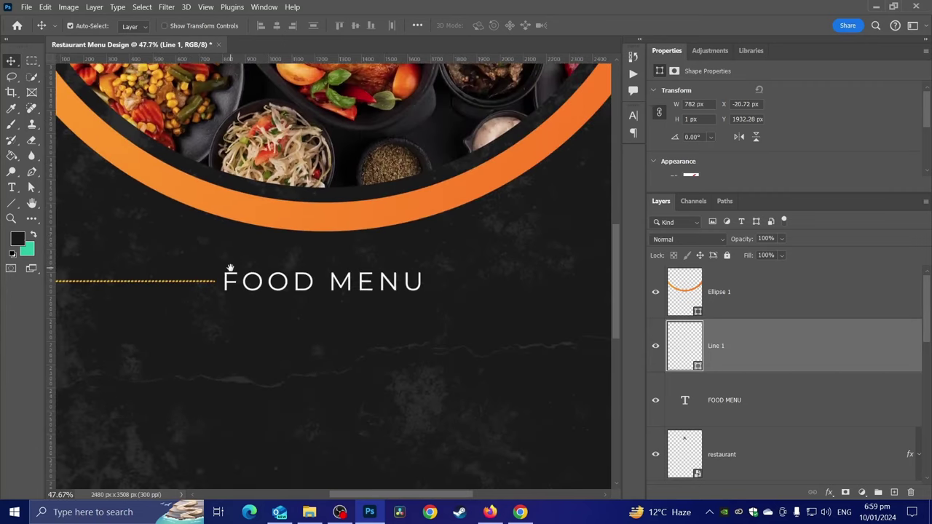
scroll(203, 280, "down", 1)
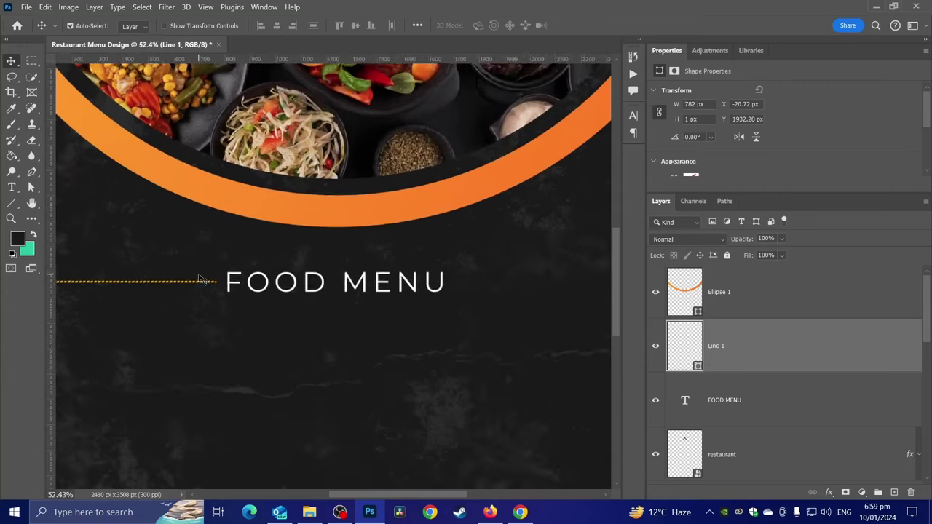
scroll(204, 281, "down", 1)
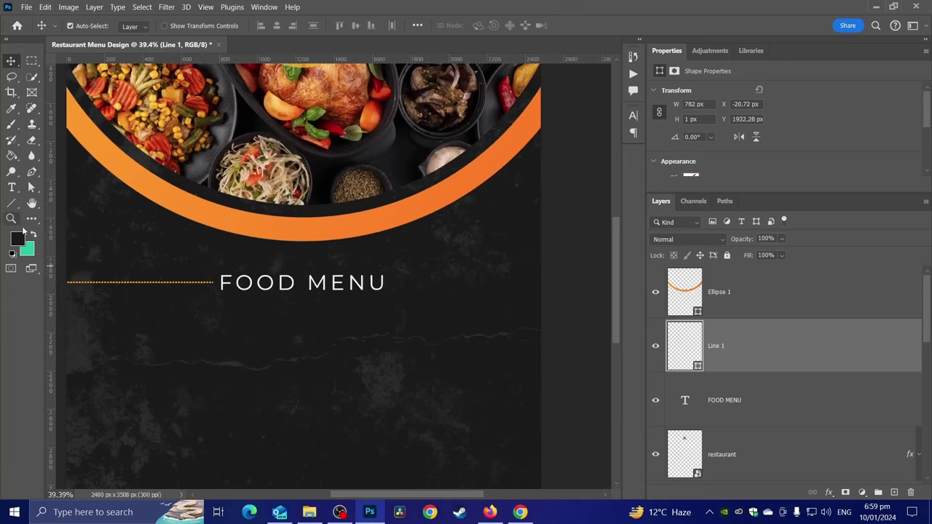
Set the dotted line's stroke width to 15.60 px.
left_click(11, 203)
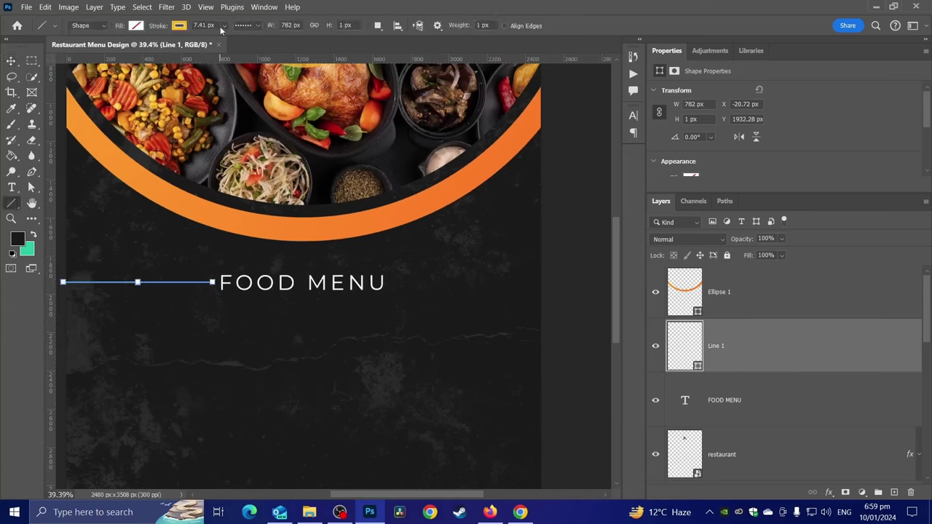
left_click(222, 27)
left_click_drag(233, 41, 233, 41)
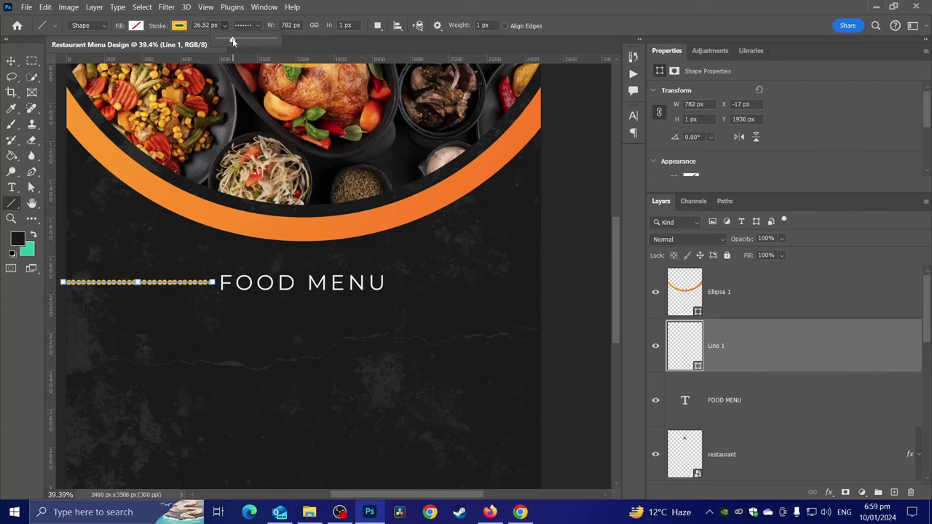
left_click_drag(233, 42, 230, 43)
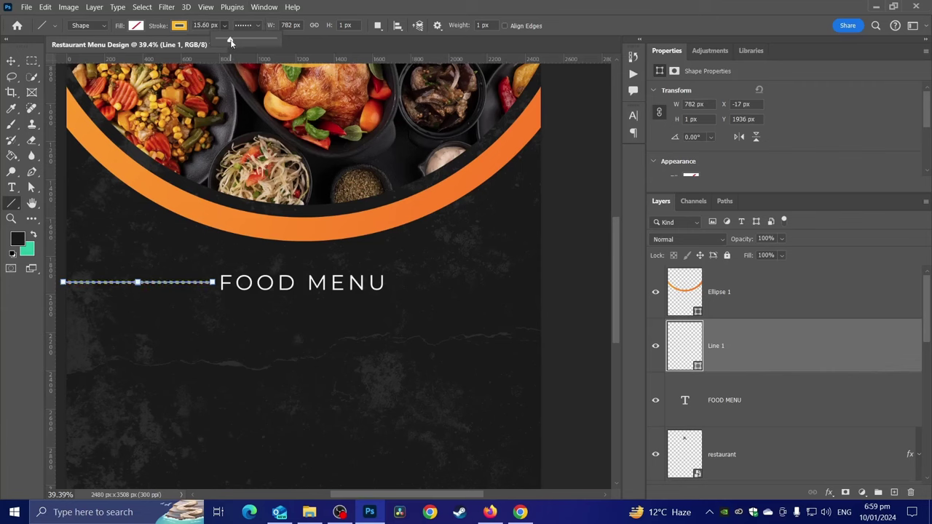
left_click(11, 60)
scroll(218, 288, "down", 3)
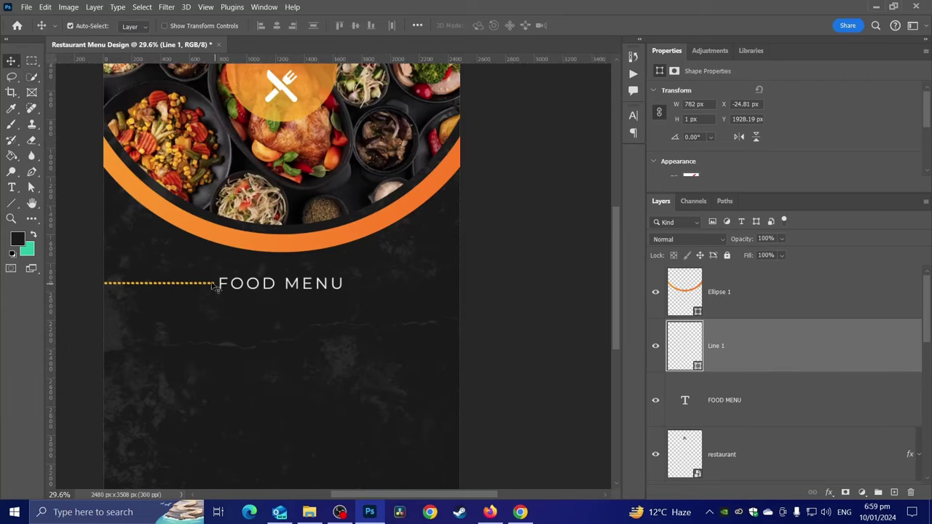
Duplicate the line and move the copy to the right of FOOD MENU.
key("ctrl")
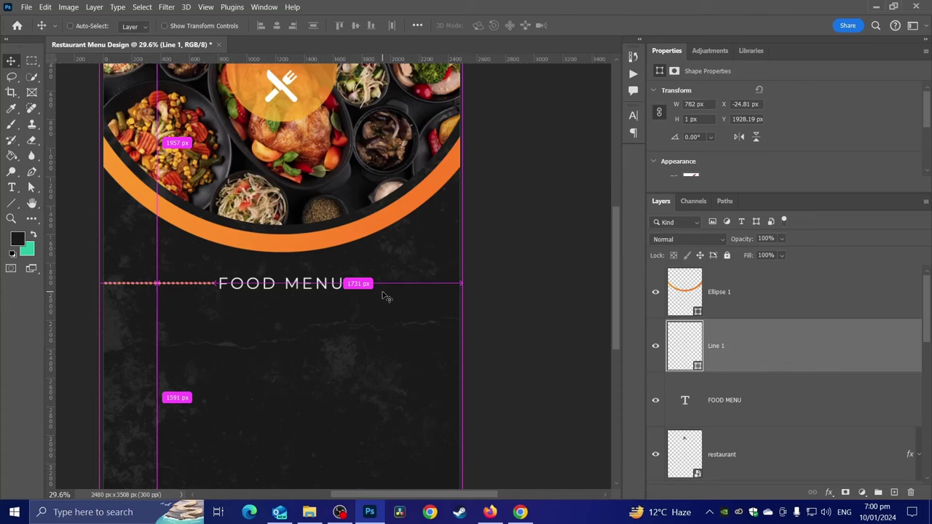
key("ctrl+j")
key("ctrl+t")
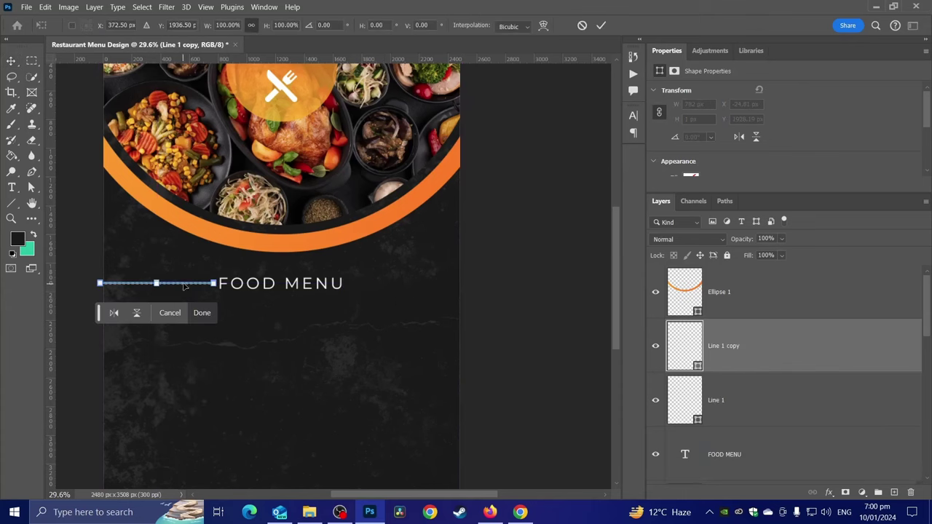
left_click_drag(184, 286, 428, 289)
key("Return")
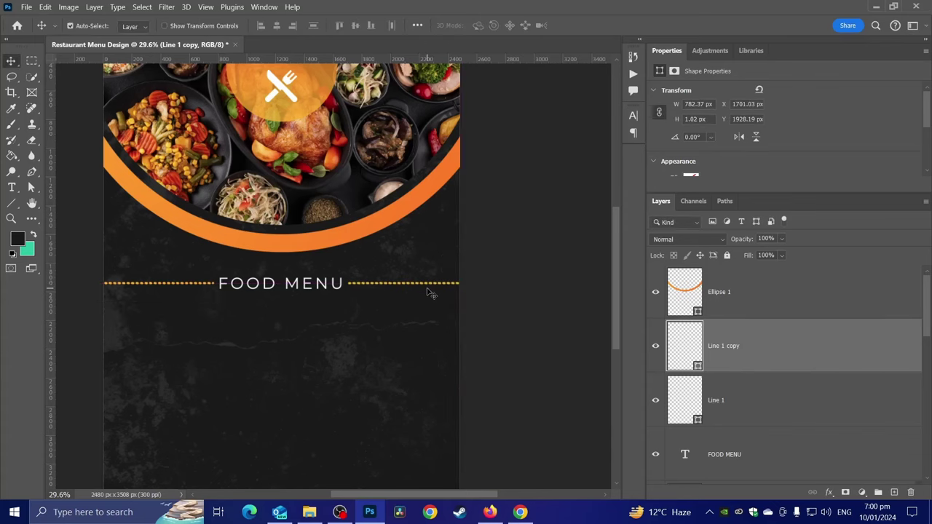
Make both the copied line and the left line solid strokes.
scroll(553, 177, "down", 2)
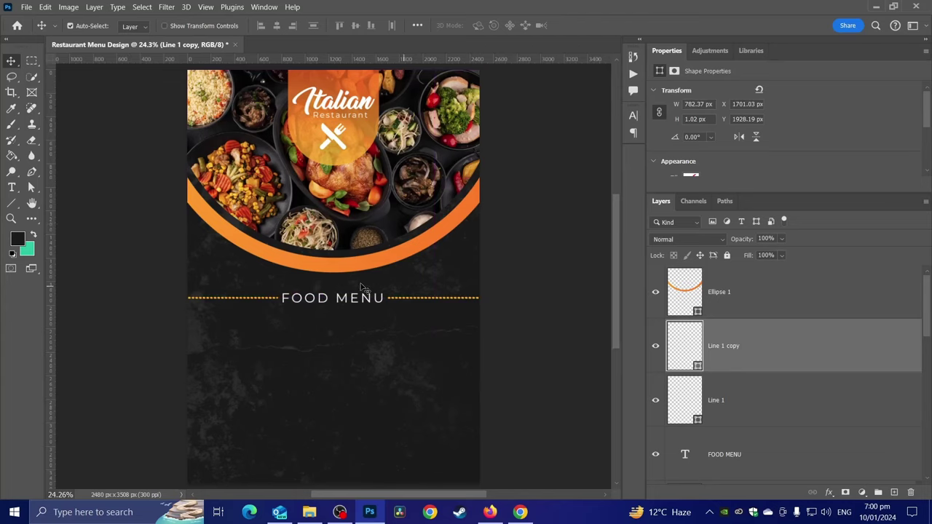
scroll(363, 284, "up", 2)
left_click(12, 203)
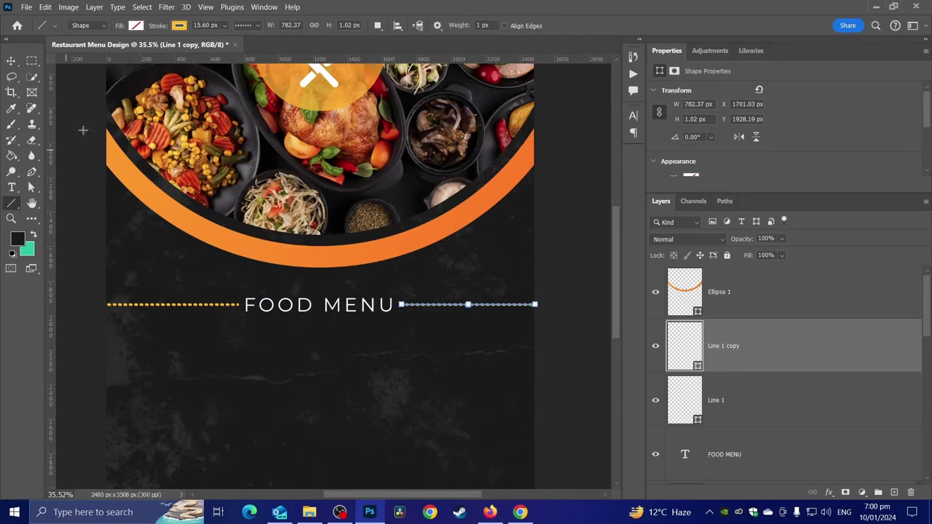
left_click(245, 27)
left_click(225, 65)
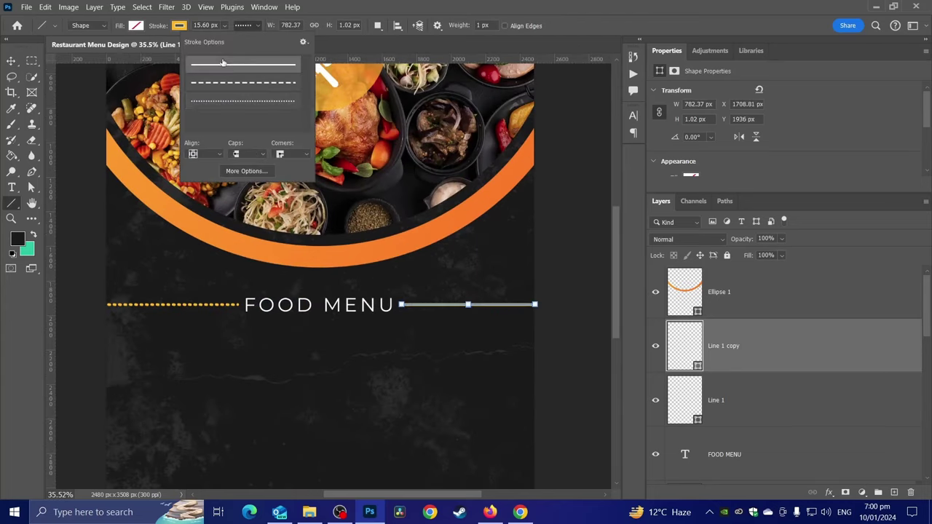
left_click(355, 6)
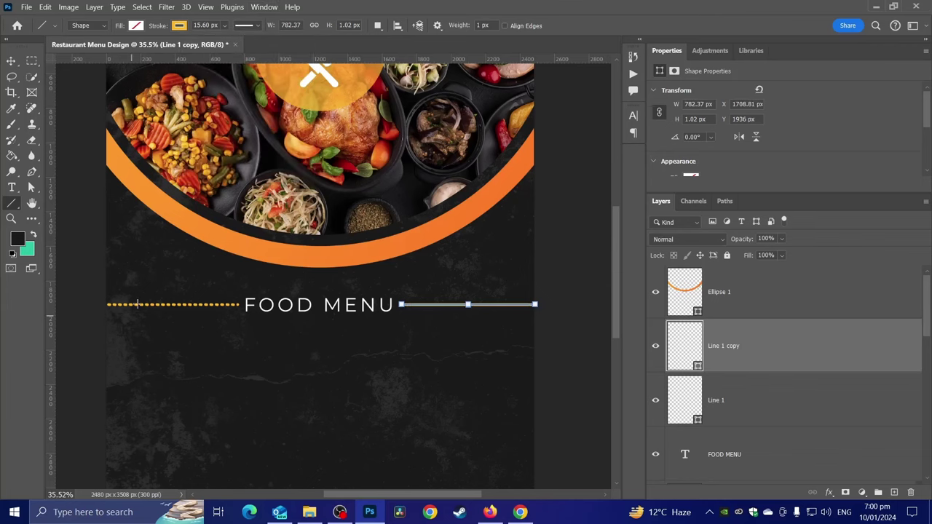
left_click(741, 405)
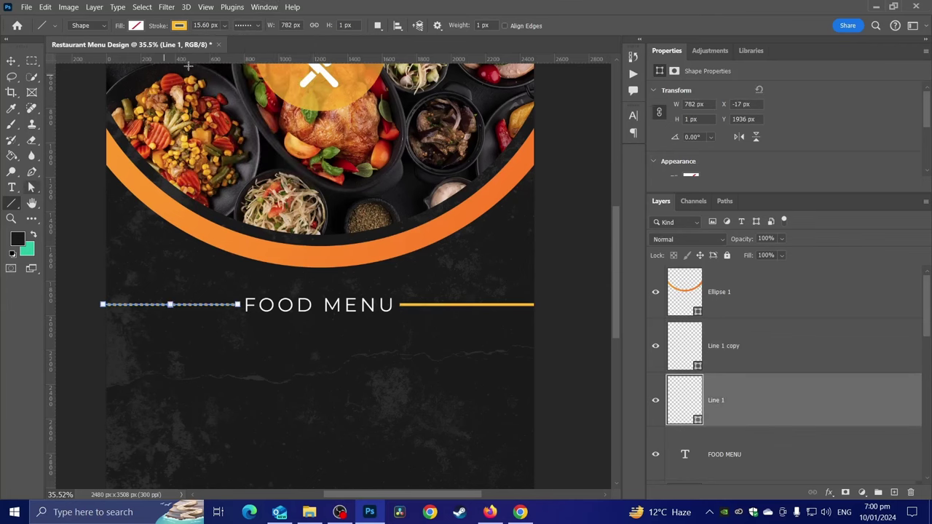
left_click(254, 26)
left_click(243, 65)
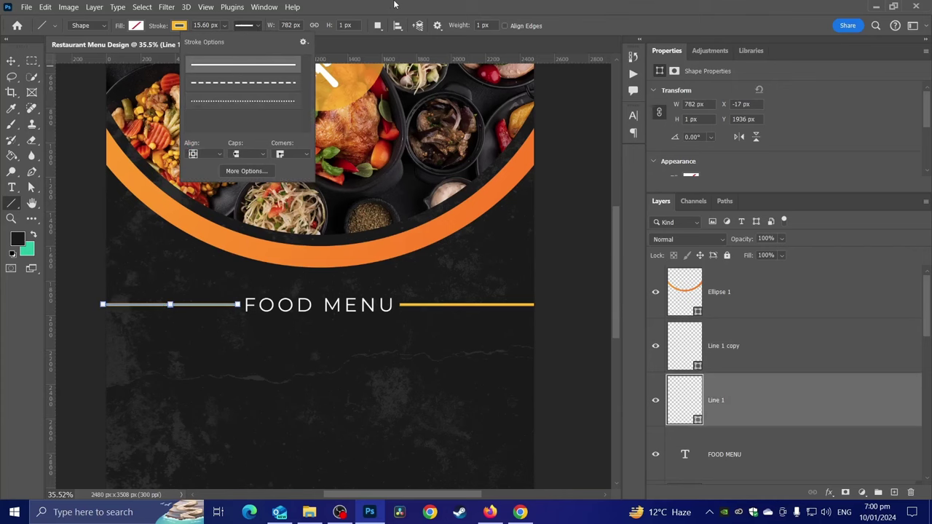
left_click(394, 6)
Nudge the left yellow line slightly left into alignment.
left_click(14, 63)
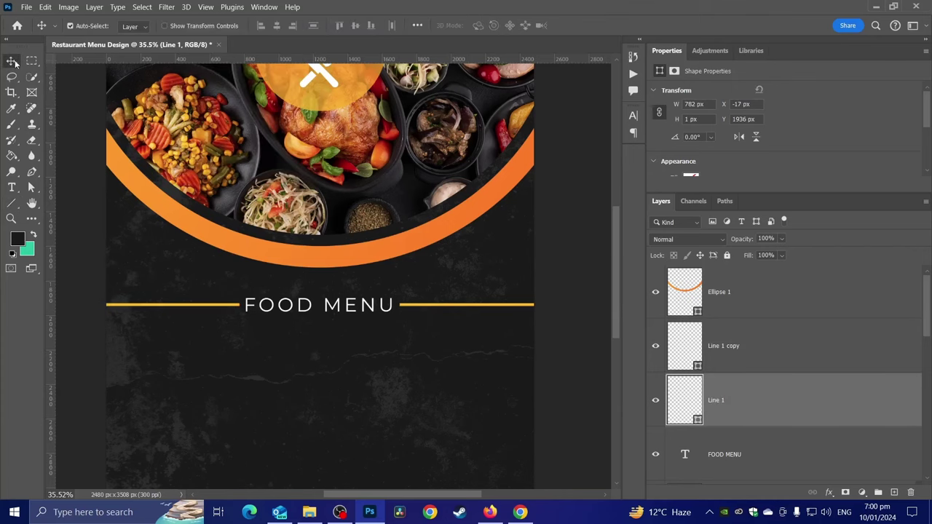
scroll(227, 301, "up", 2)
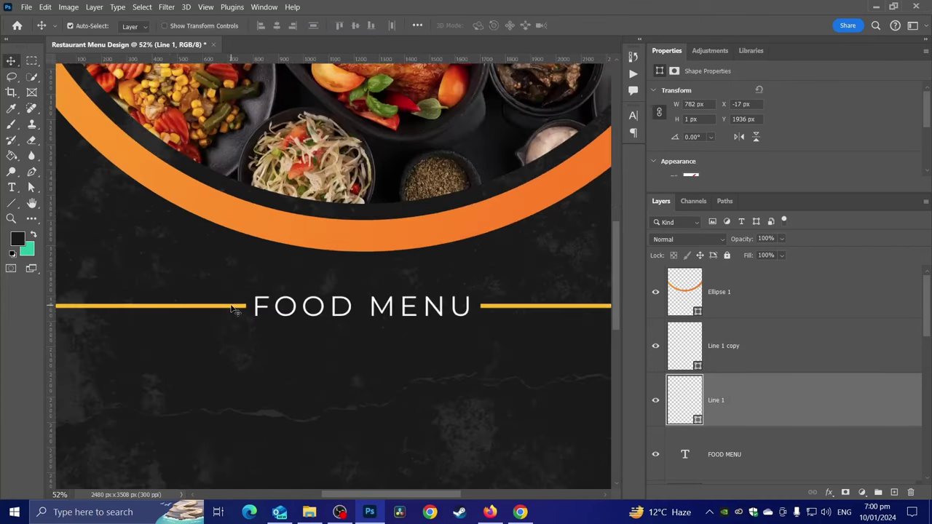
left_click_drag(232, 308, 226, 309)
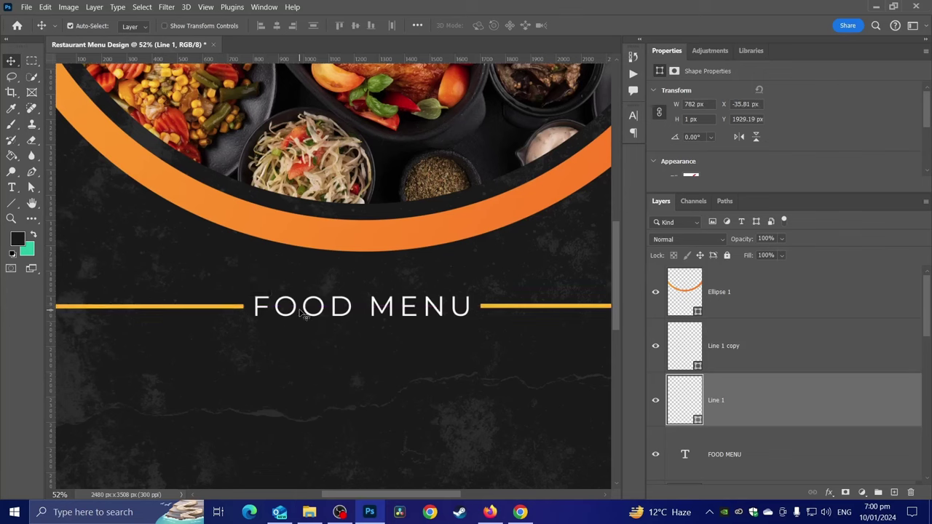
key("ctrl+a")
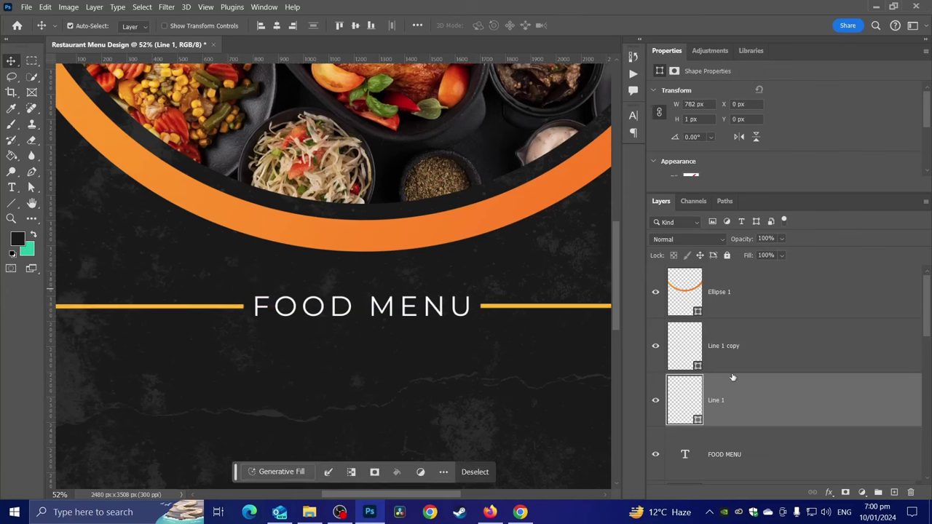
left_click(730, 439)
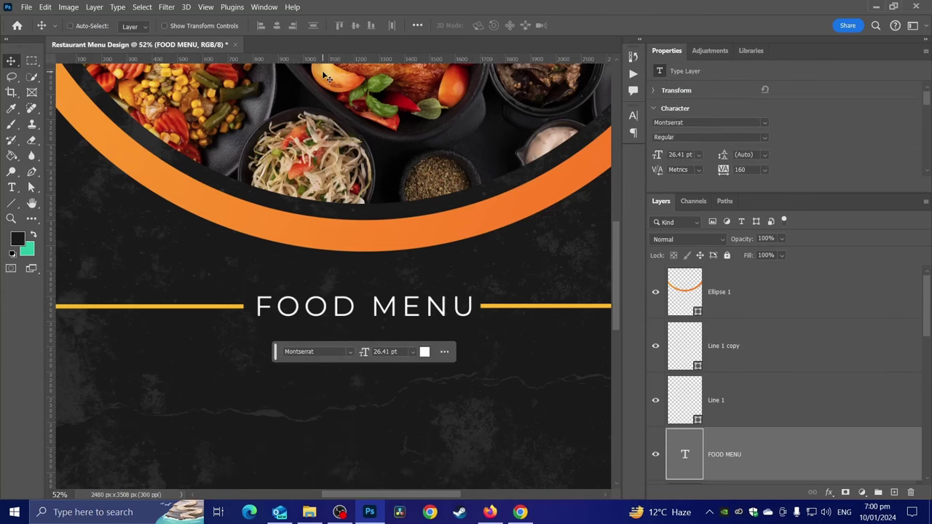
Select Line 1 and Line 1 copy and set both strokes to 12 px.
scroll(326, 76, "down", 3)
scroll(430, 284, "up", 1)
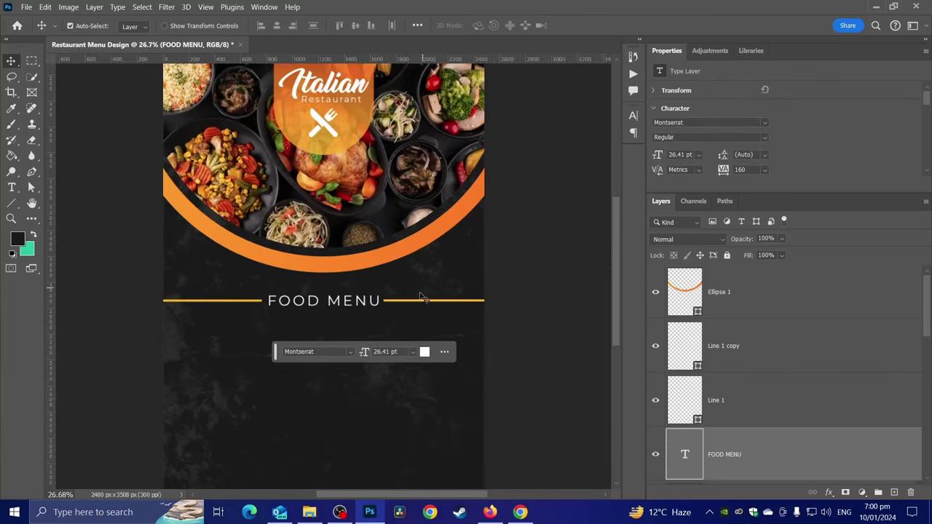
left_click(709, 360)
left_click(716, 400, "shift")
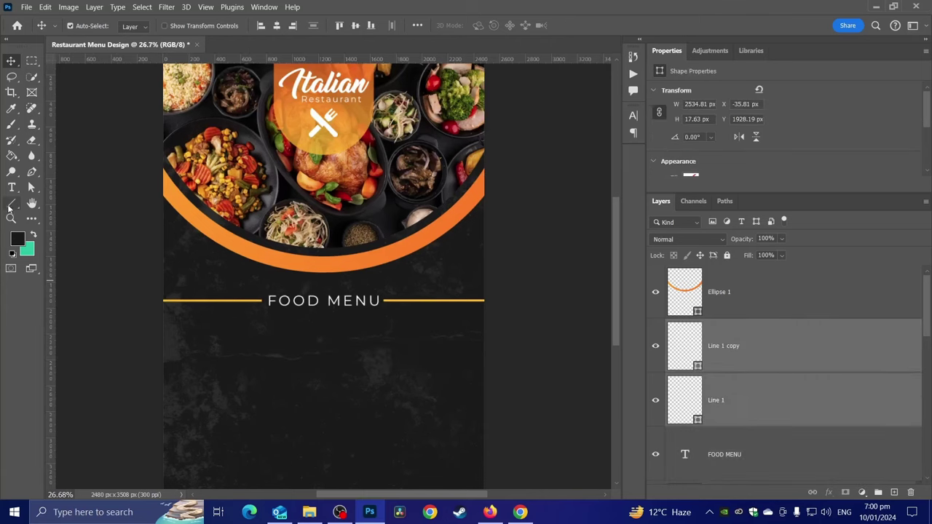
key("u")
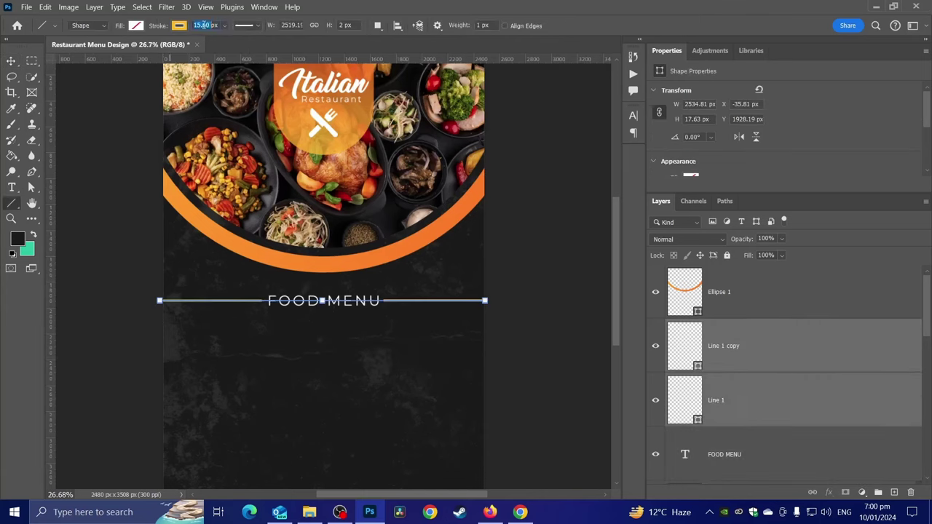
type("12")
key("Return")
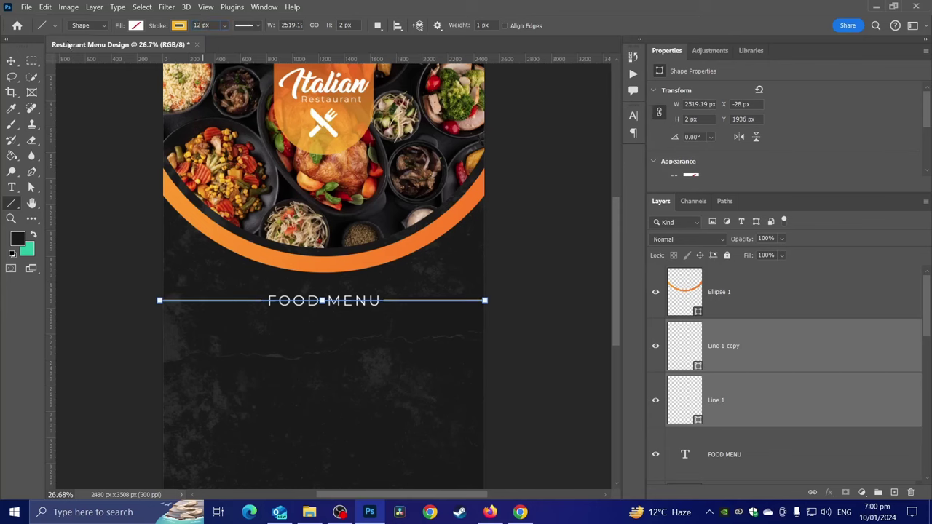
left_click(11, 60)
scroll(109, 173, "down", 1)
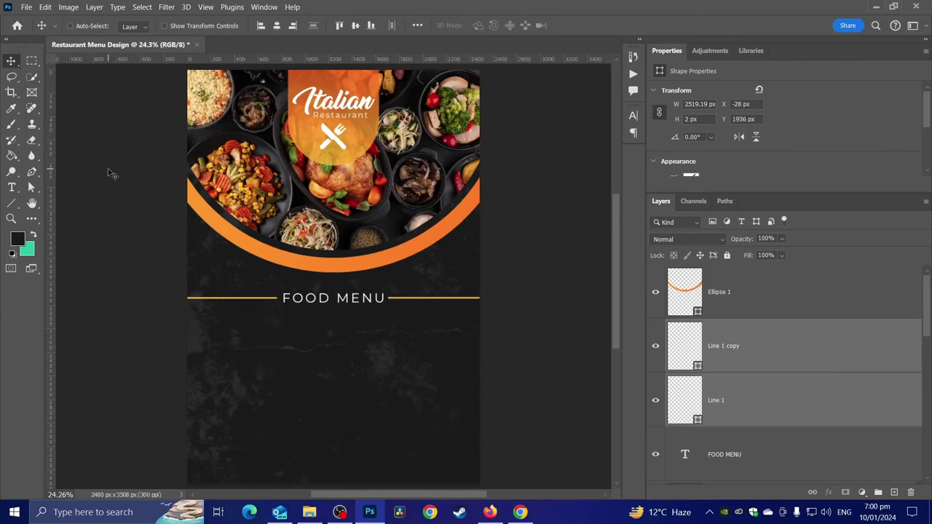
scroll(109, 172, "up", 3)
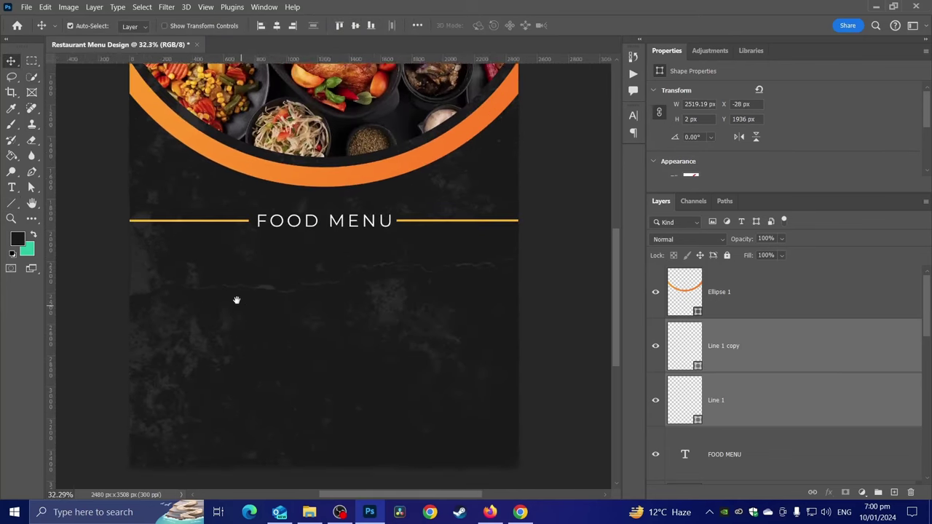
left_click_drag(287, 358, 212, 264)
scroll(225, 292, "up", 2)
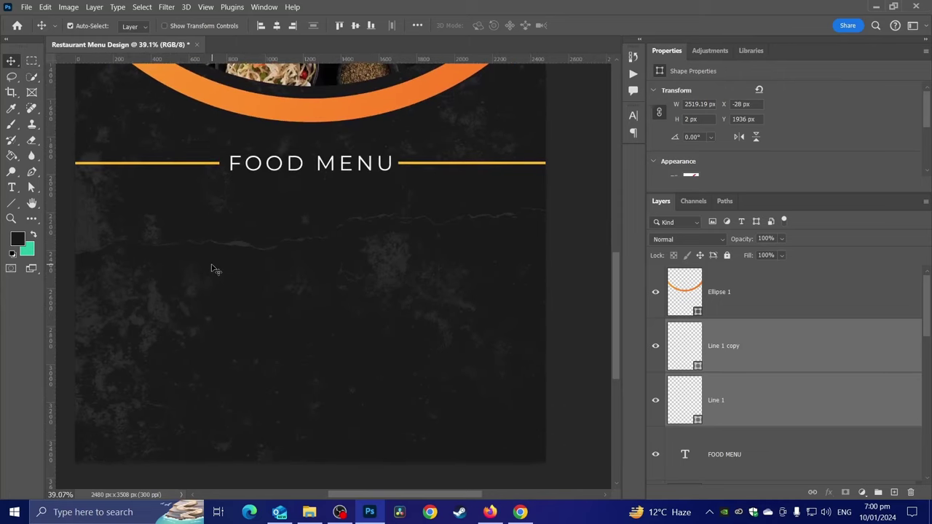
Draw a rounded-bottom rectangle below FOOD MENU, then undo stretching its top.
left_click(11, 203)
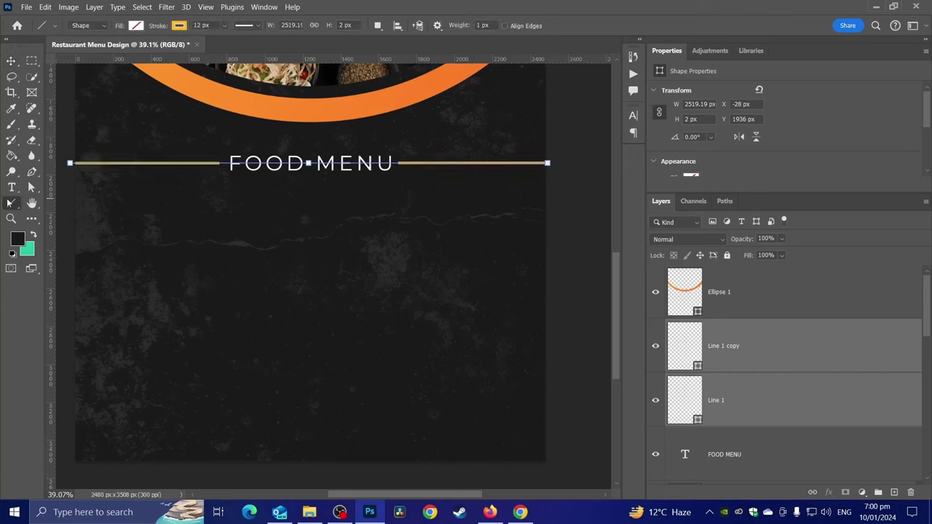
key("shift+u")
mouse_move(111, 211)
left_mouse_down()
mouse_move(230, 334)
mouse_move(154, 303)
mouse_move(170, 273)
left_mouse_up()
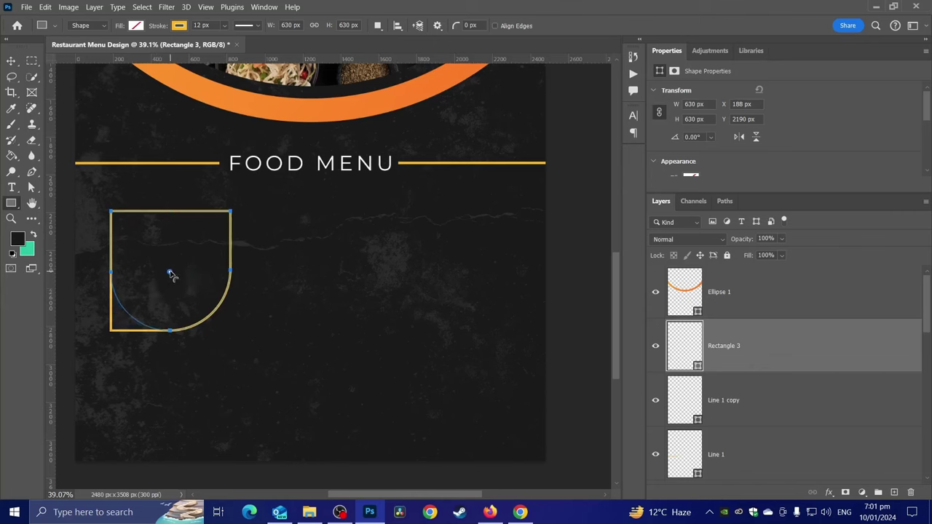
left_click(11, 61)
scroll(112, 284, "down", 2)
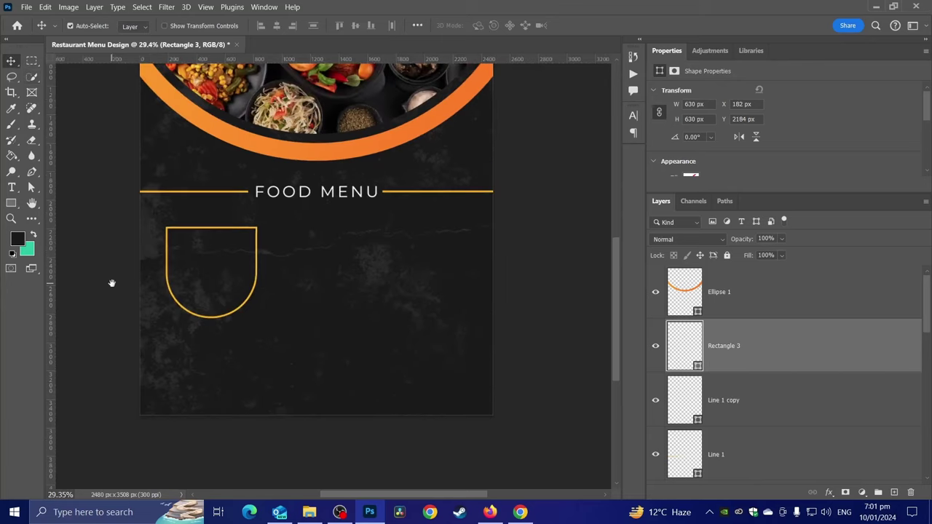
left_click(11, 203)
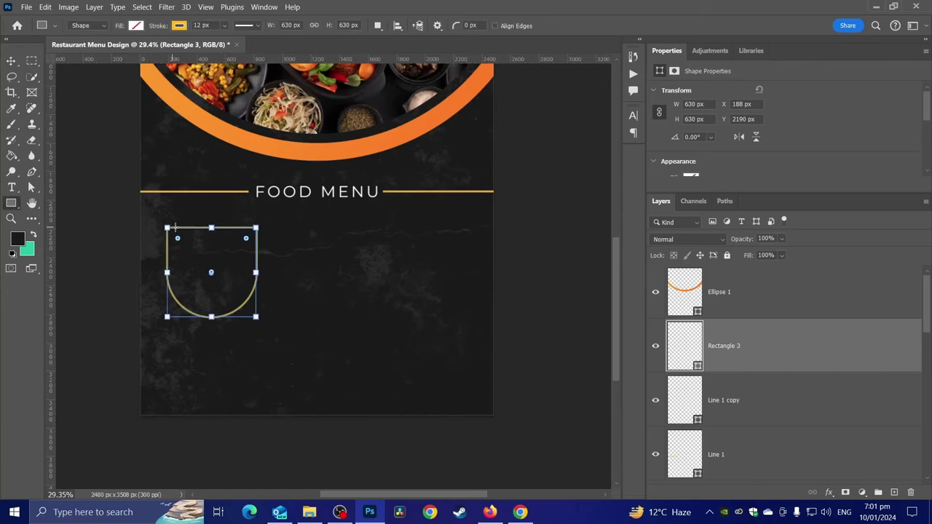
left_click_drag(211, 228, 211, 159)
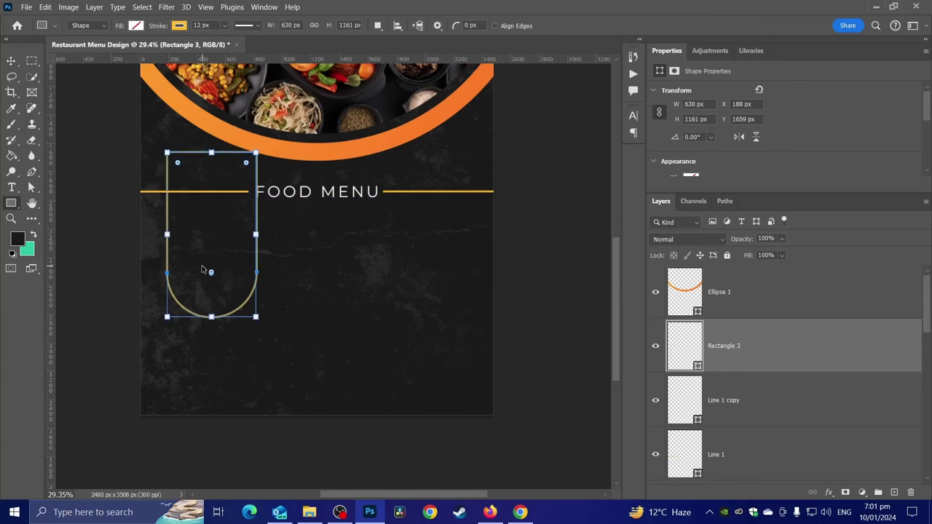
key("ctrl+z")
key("ctrl+z")
key("ctrl+z")
key("ctrl+z")
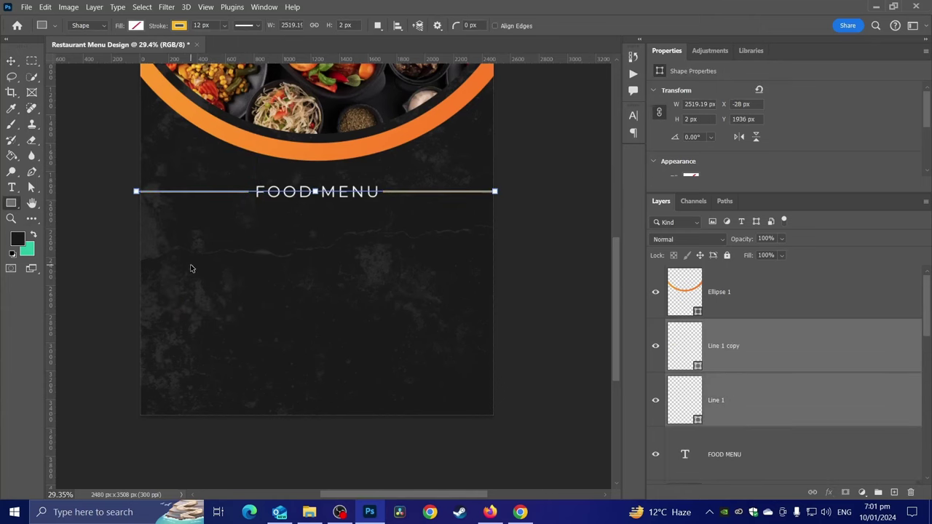
Try a yellow fill with no stroke on the two lines, then undo a test rectangle.
left_click(136, 25)
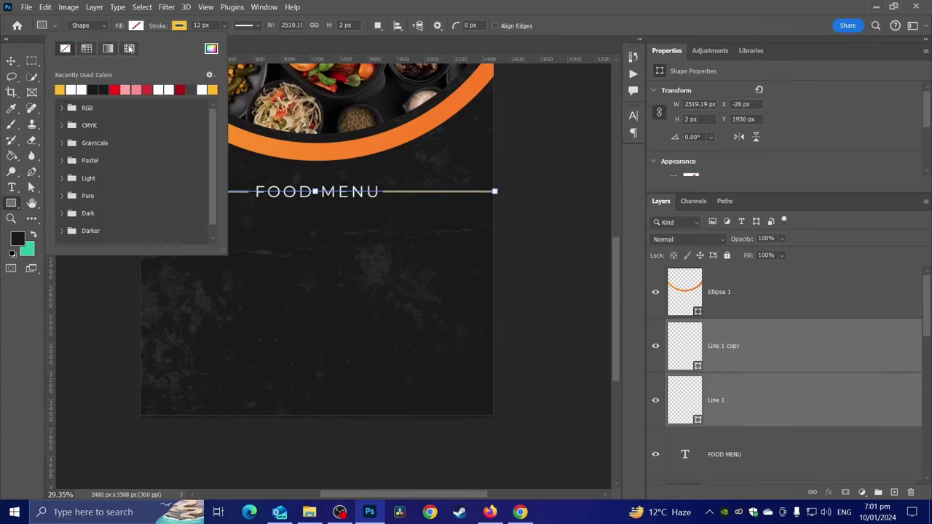
left_click(60, 90)
left_click(179, 25)
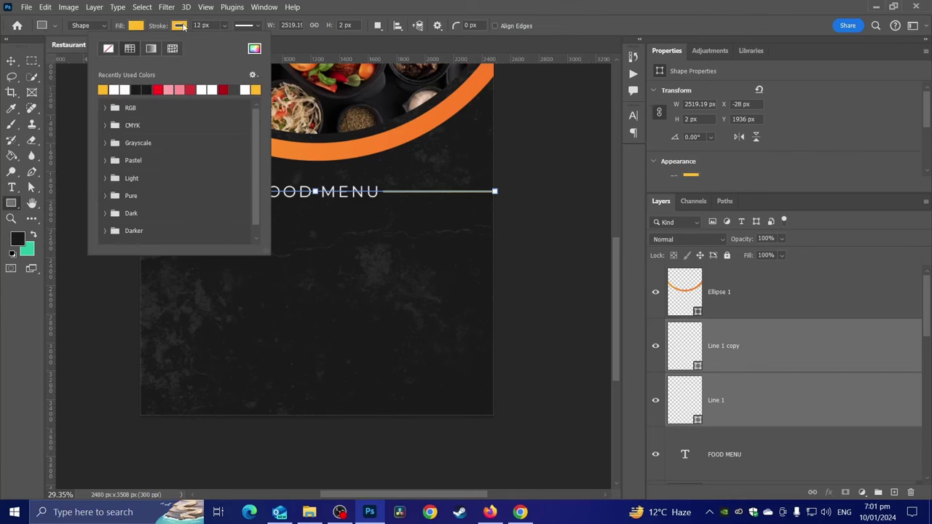
left_click(107, 49)
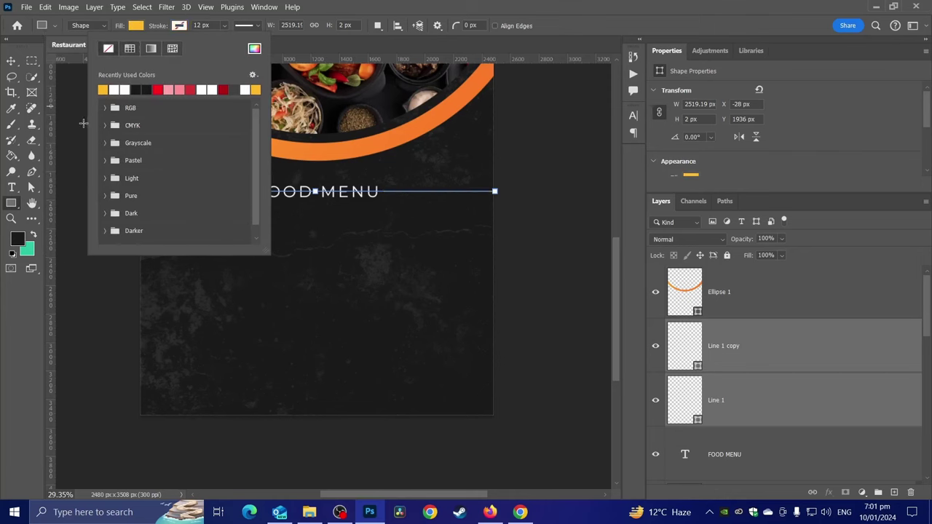
left_click(63, 76)
key("Escape")
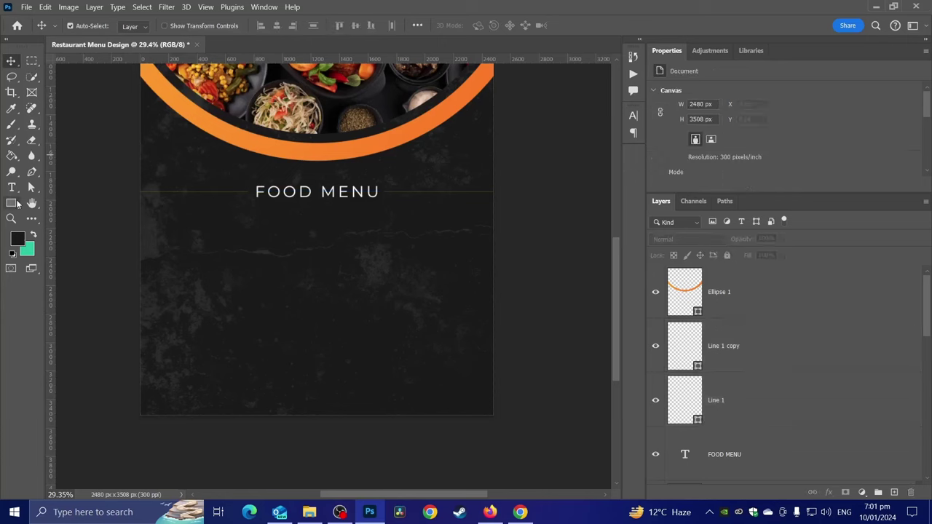
left_click_drag(206, 231, 275, 329)
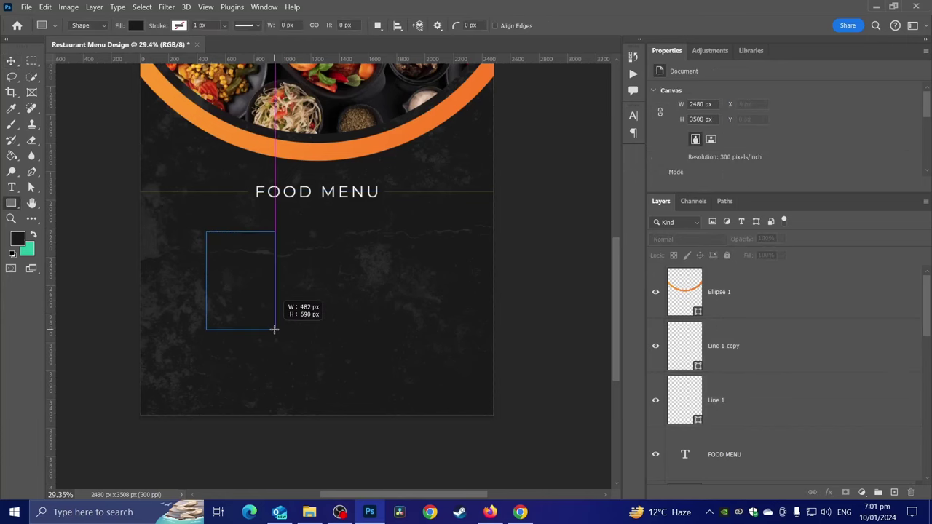
key("ctrl+z")
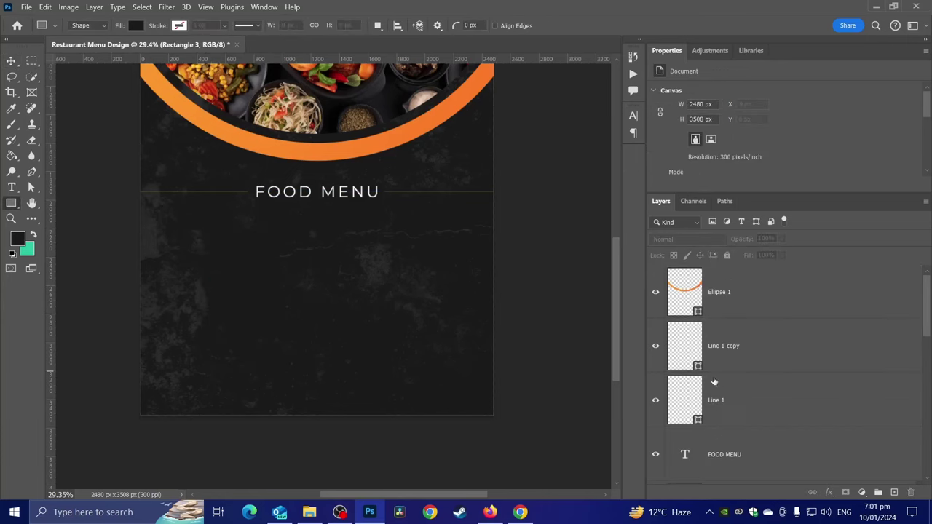
Restore both lines to no fill with a yellow stroke.
left_click(723, 364)
left_click(725, 397, "shift")
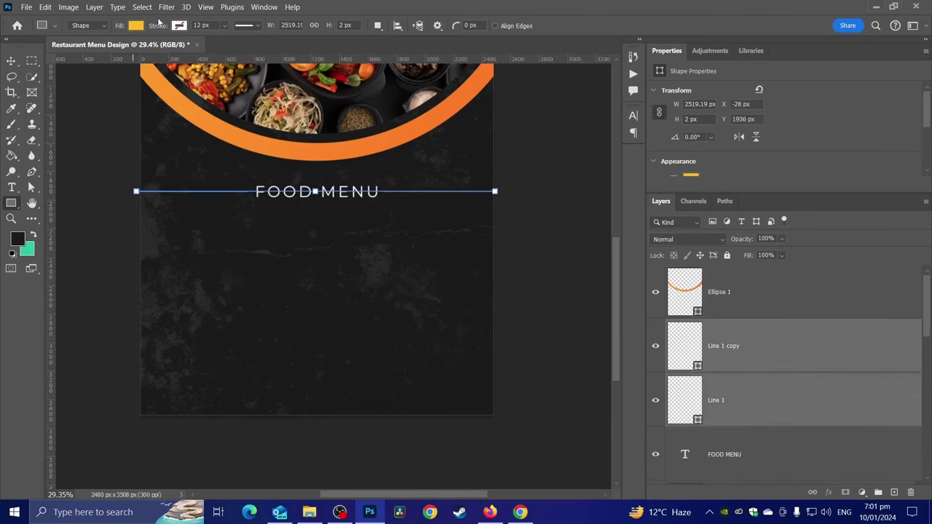
left_click(132, 27)
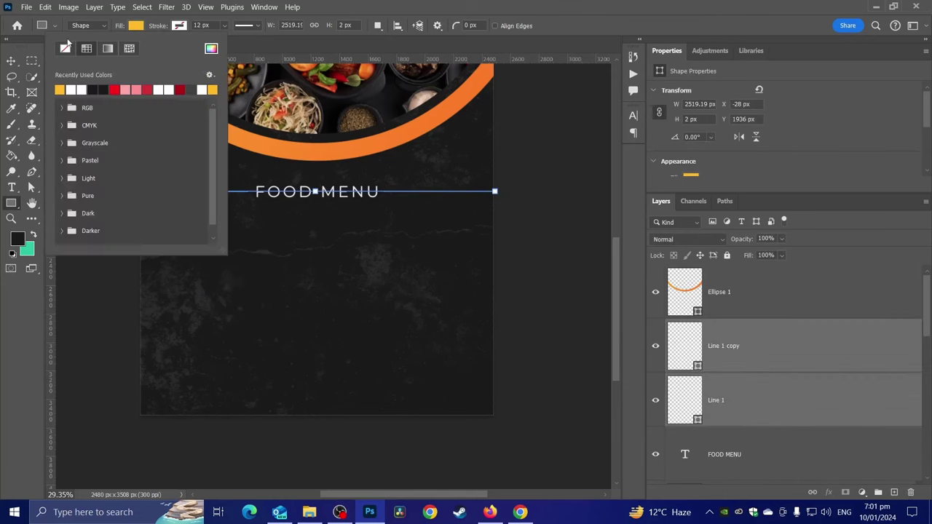
left_click(65, 48)
left_click(179, 27)
left_click(104, 89)
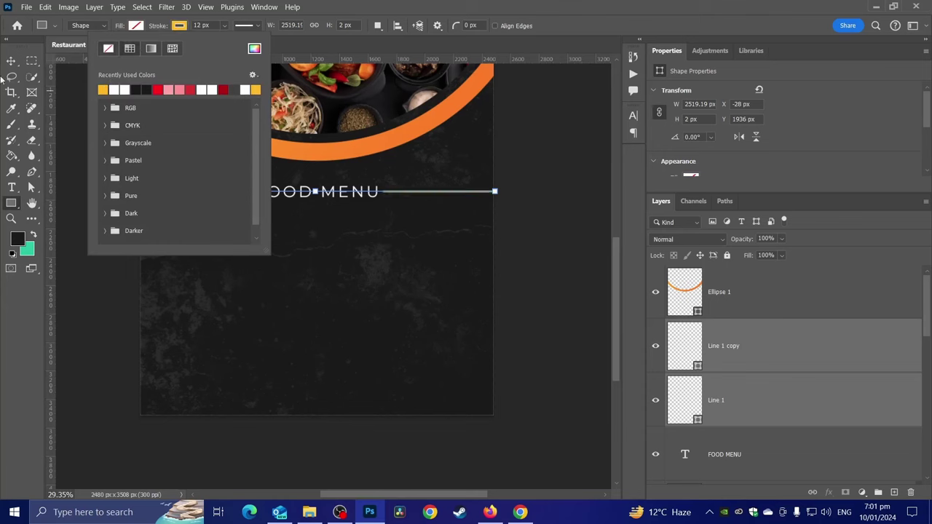
Return to the Move tool and deselect the lines.
key("v")
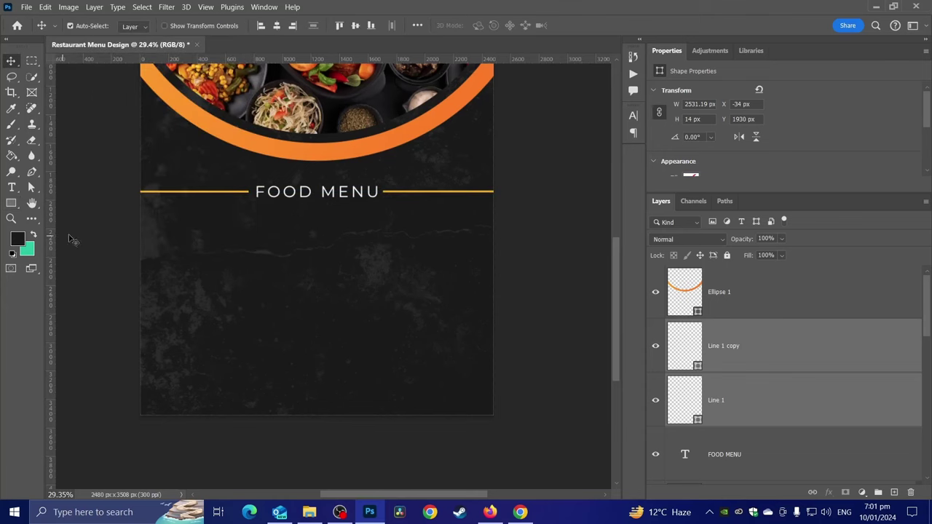
left_click(11, 203)
left_click(11, 65)
left_click(67, 144)
Draw a tall rectangle below FOOD MENU and trial-round its bottom corners, then undo.
key("u")
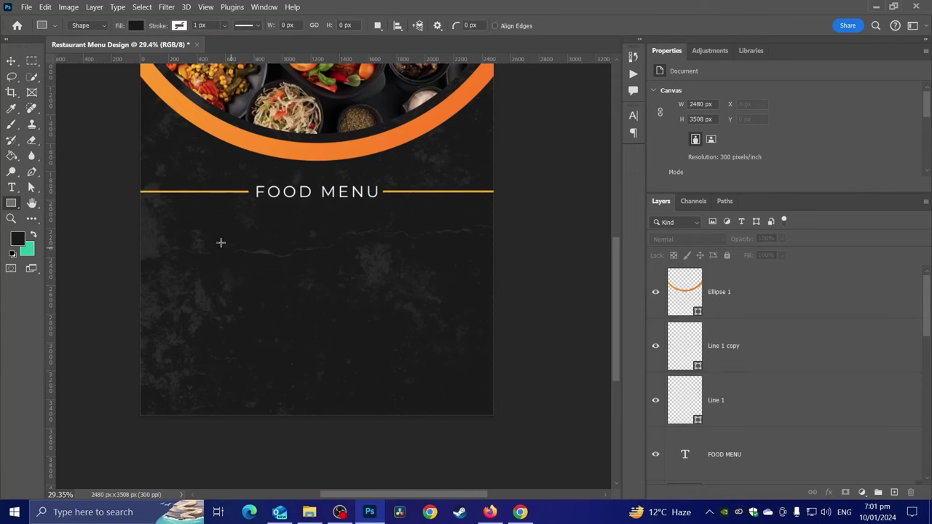
left_click_drag(211, 240, 314, 400)
scroll(306, 397, "up", 2)
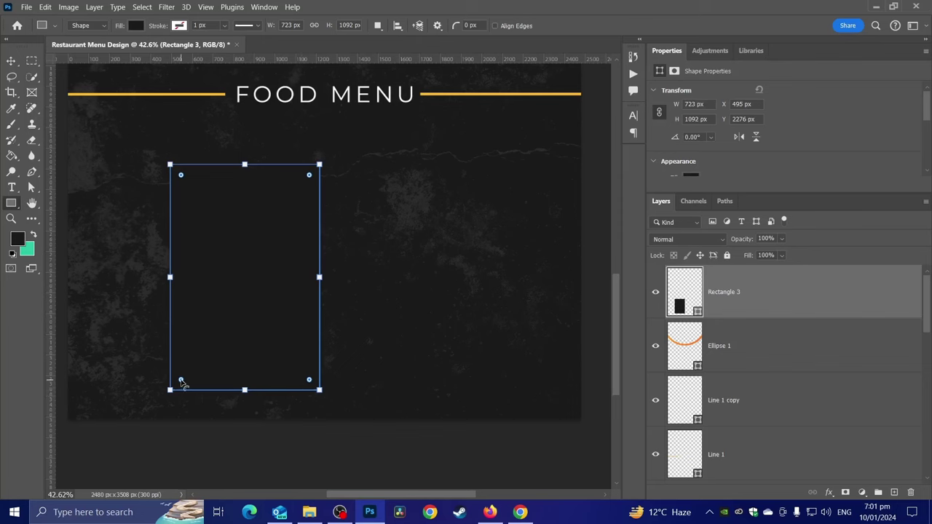
left_click(181, 381)
left_click_drag(310, 383, 256, 336)
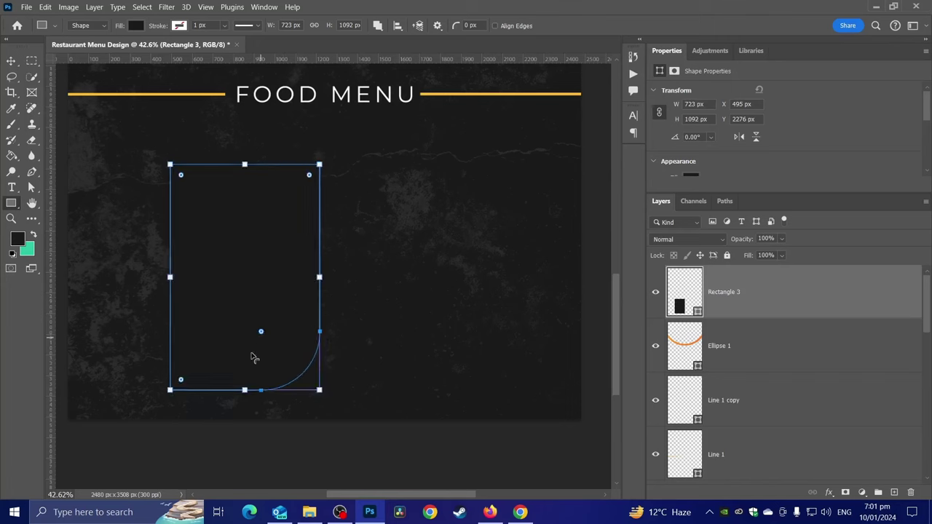
left_click_drag(182, 381, 239, 318)
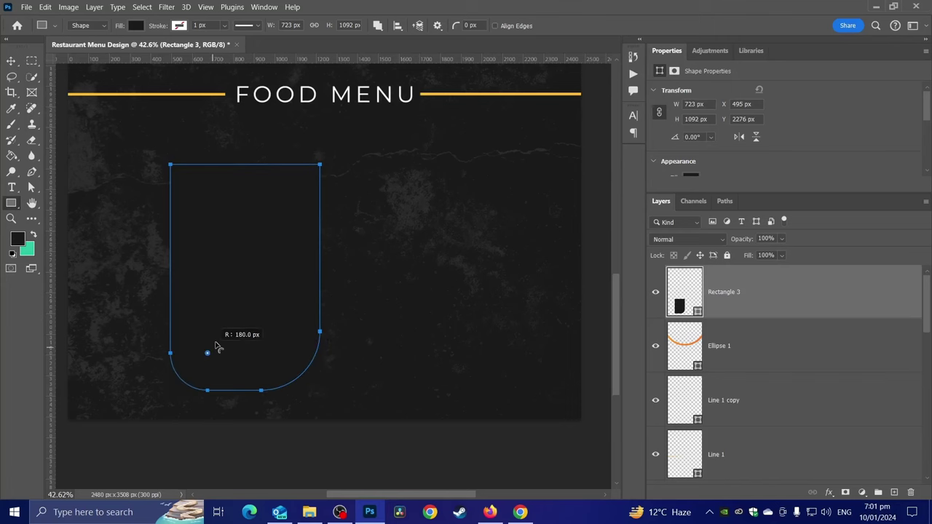
key("ctrl+z")
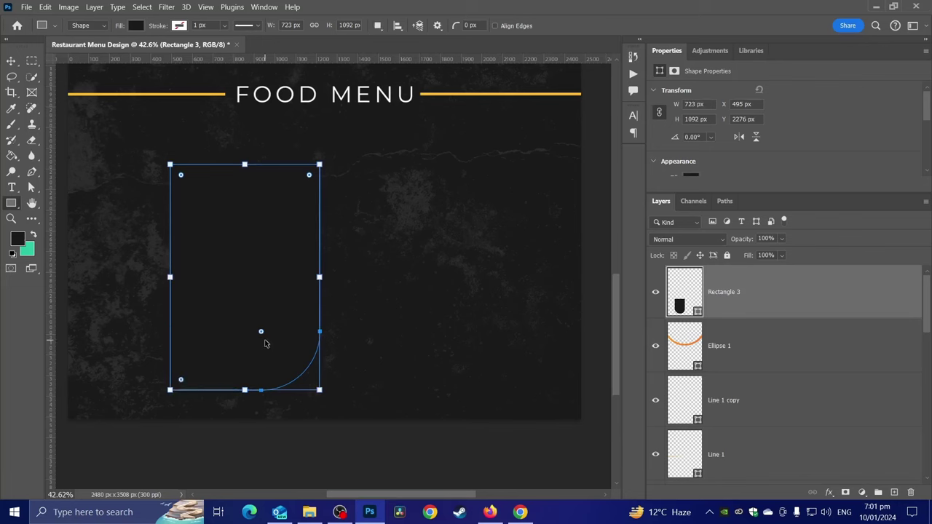
key("ctrl+z")
Round all corners fully, then square the top two back to 0 px, forming an arch.
left_click_drag(311, 381, 203, 209)
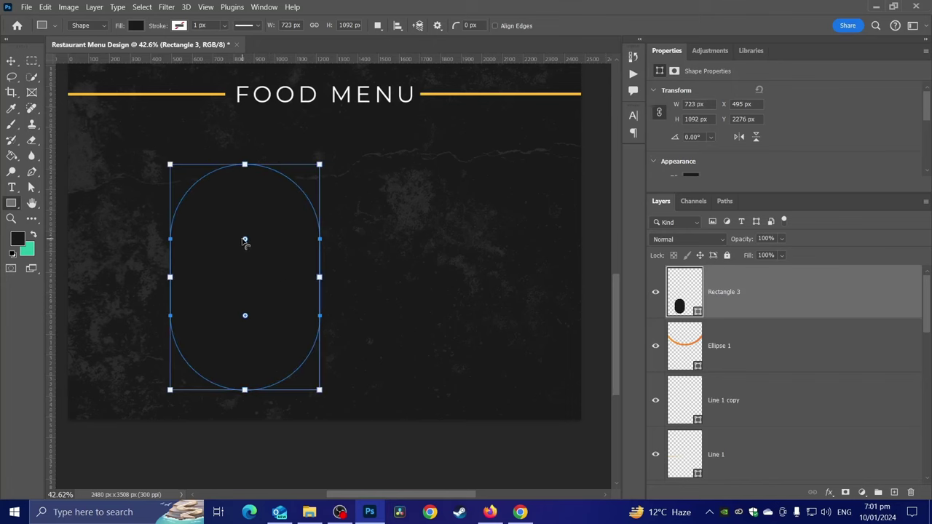
left_click_drag(245, 240, 375, 135)
left_click(246, 240)
left_click_drag(144, 151, 126, 135)
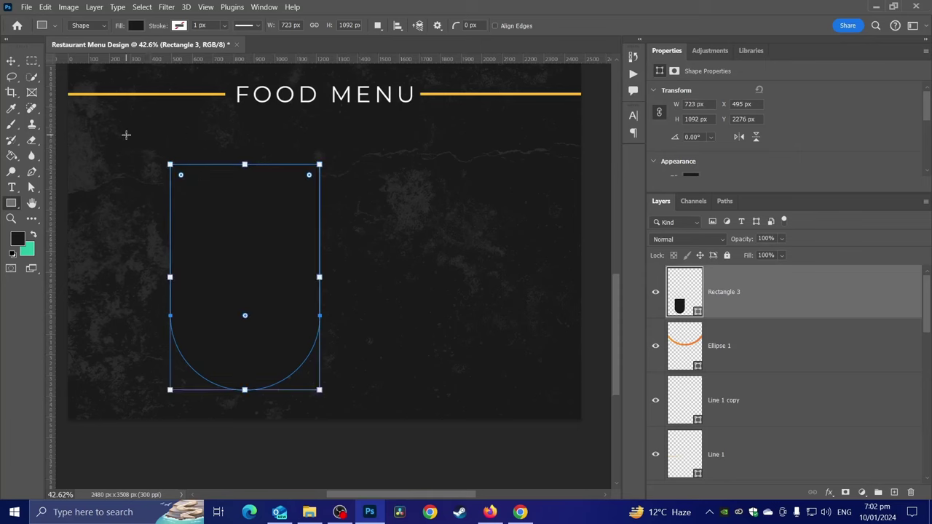
scroll(152, 175, "down", 2)
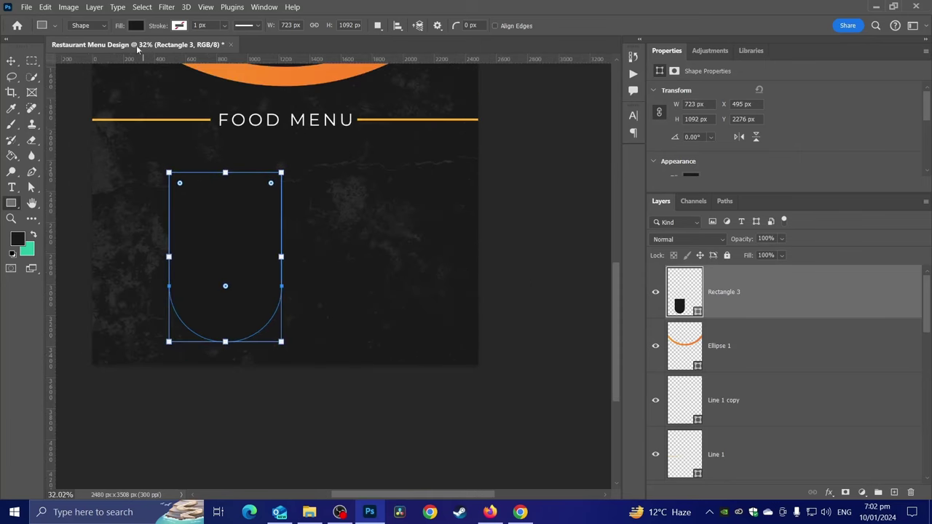
Fill the arch with yellow and shorten it from the top.
left_click(136, 27)
left_click(60, 89)
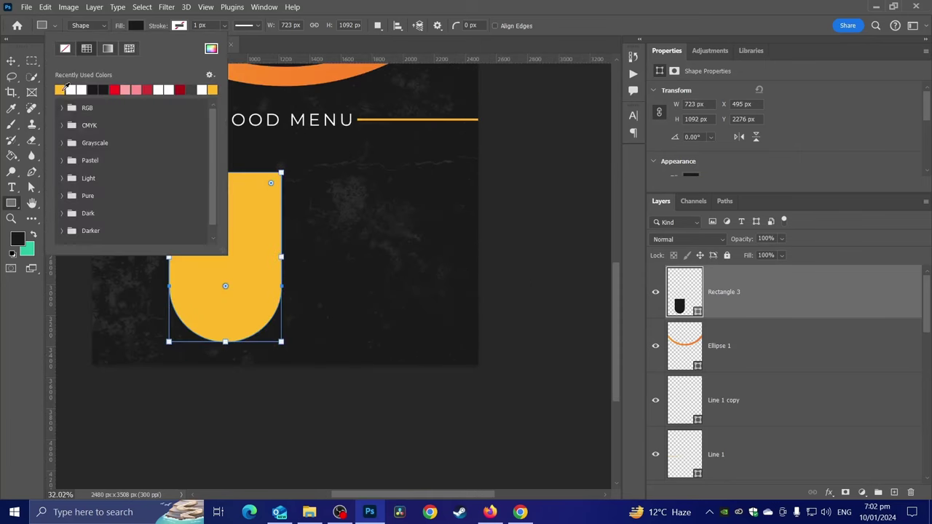
left_click(10, 61)
key("ctrl+t")
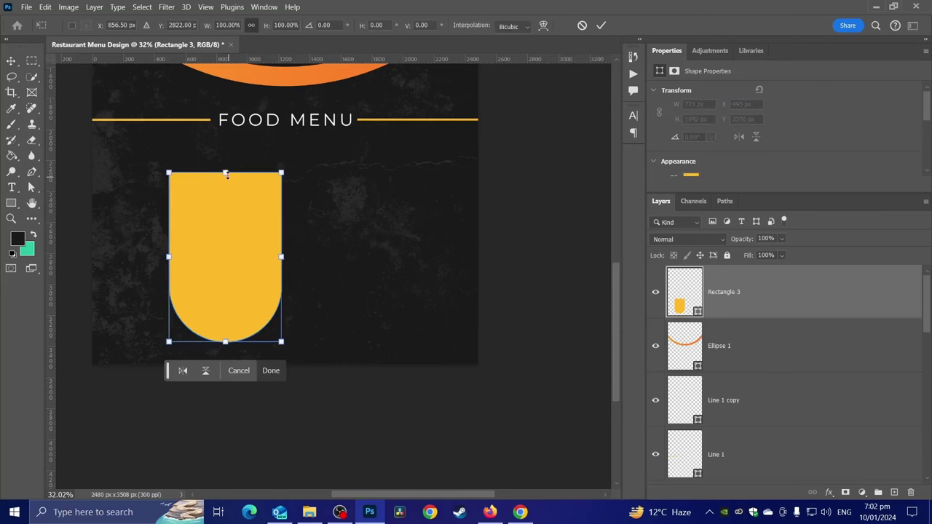
mouse_move(225, 173)
left_mouse_down()
mouse_move(224, 216)
mouse_move(173, 180)
mouse_move(439, 209)
left_mouse_up()
key("Return")
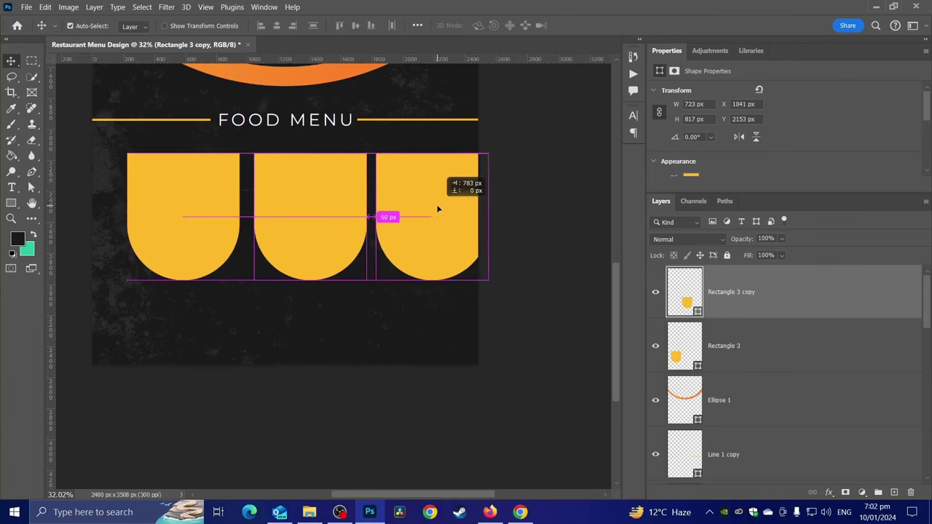
Duplicate the arch into a row of three and scale them down together to fit the page.
left_click_drag(439, 209, 438, 206)
left_click(739, 400, "shift")
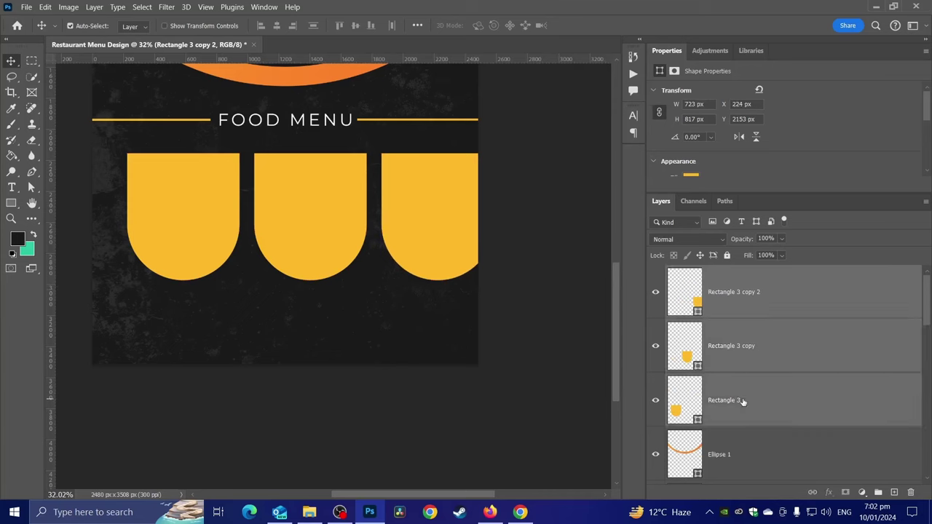
key("ctrl+t")
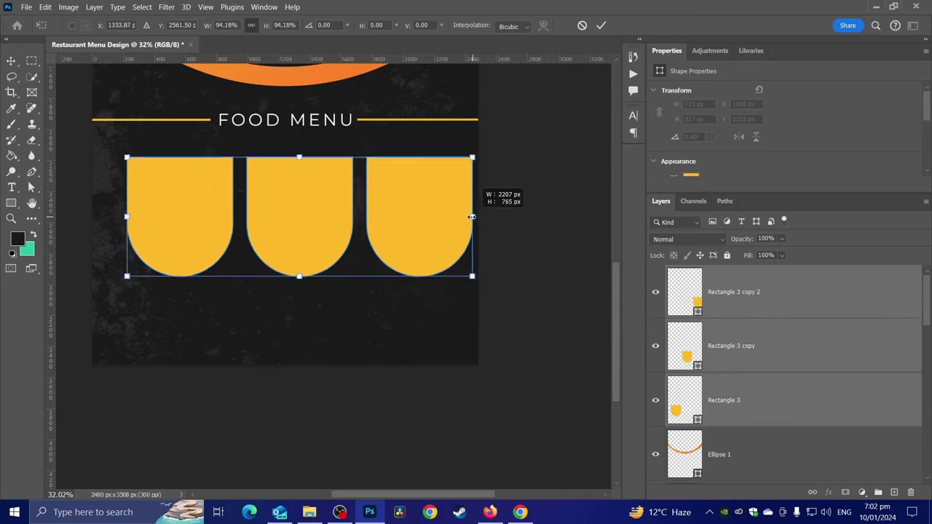
mouse_move(494, 216)
left_mouse_down()
mouse_move(437, 217)
mouse_move(437, 209)
left_mouse_up()
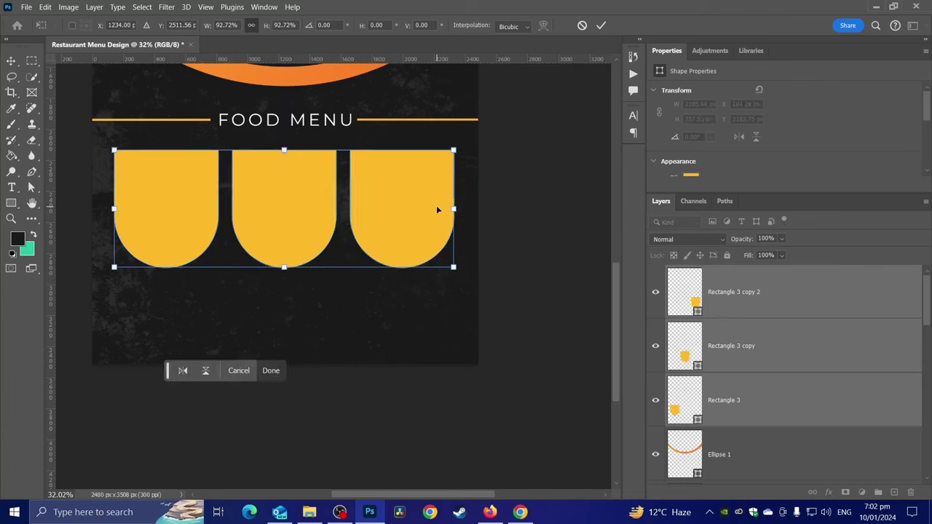
key("Return")
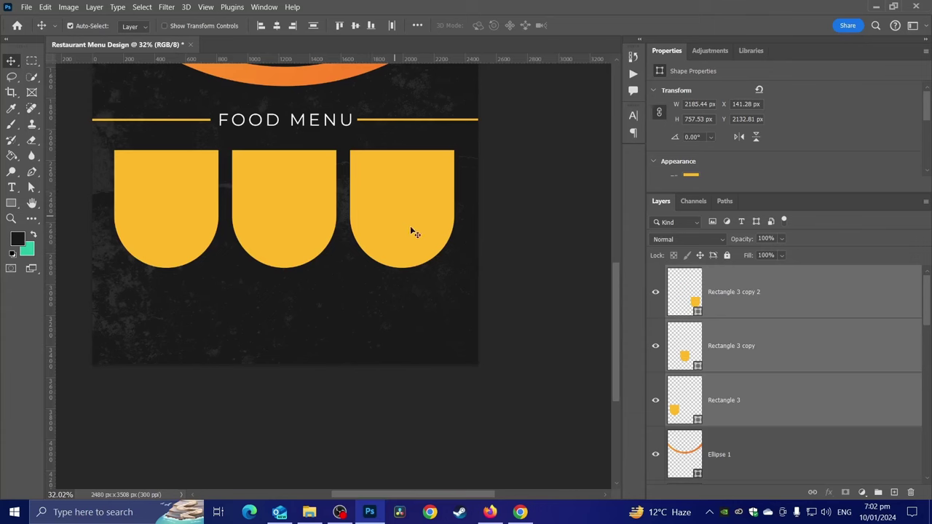
left_click(11, 204)
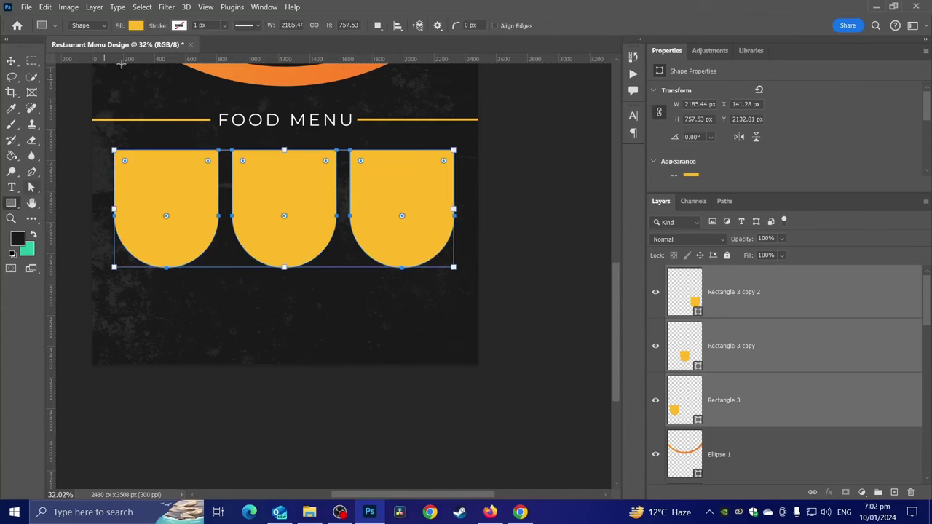
Give the three arches a 10 px white stroke.
left_click(182, 27)
left_click(118, 89)
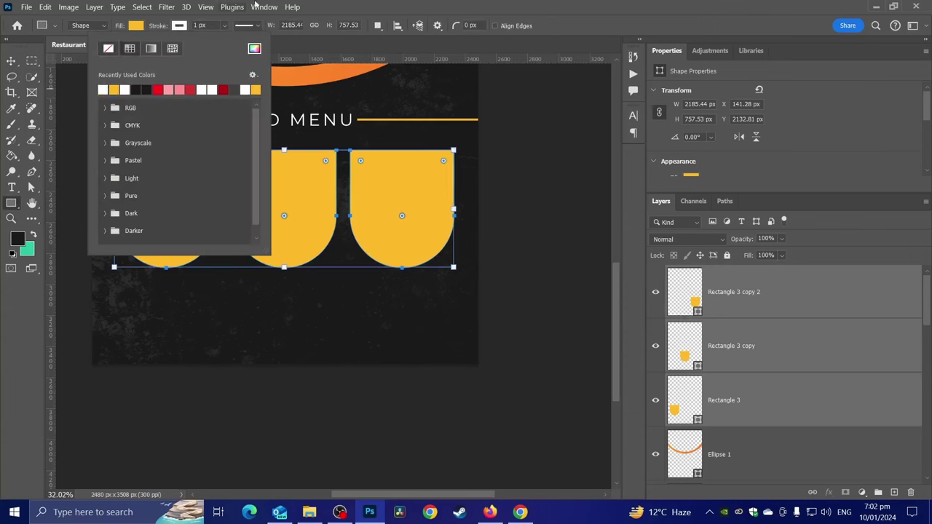
left_click(211, 26)
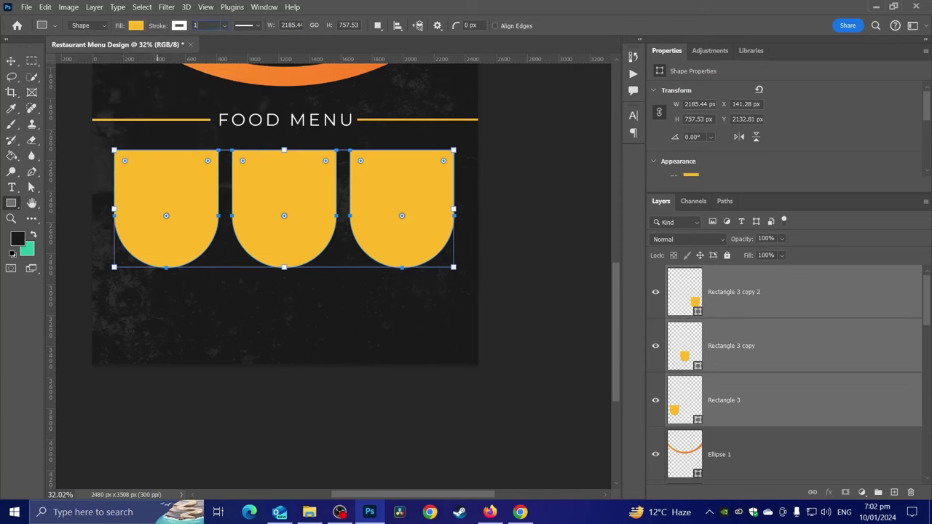
type("0")
key("Return")
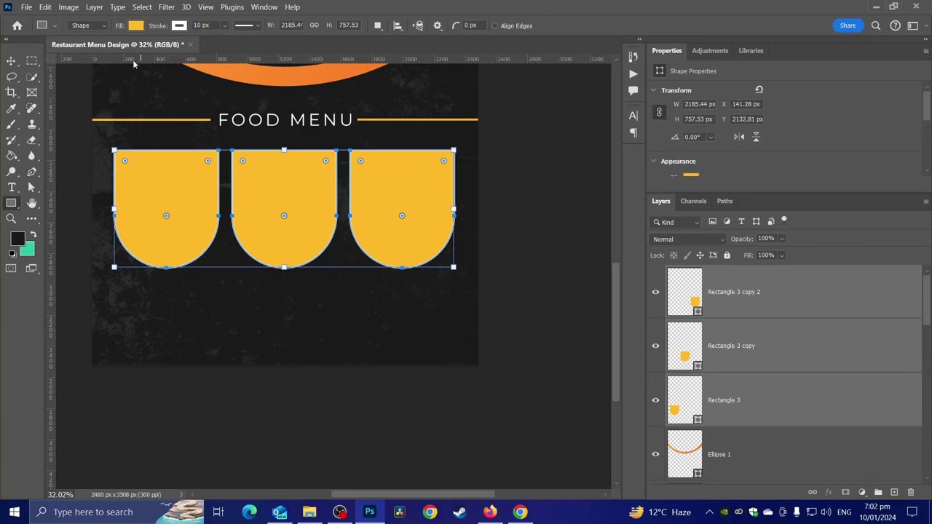
left_click(11, 61)
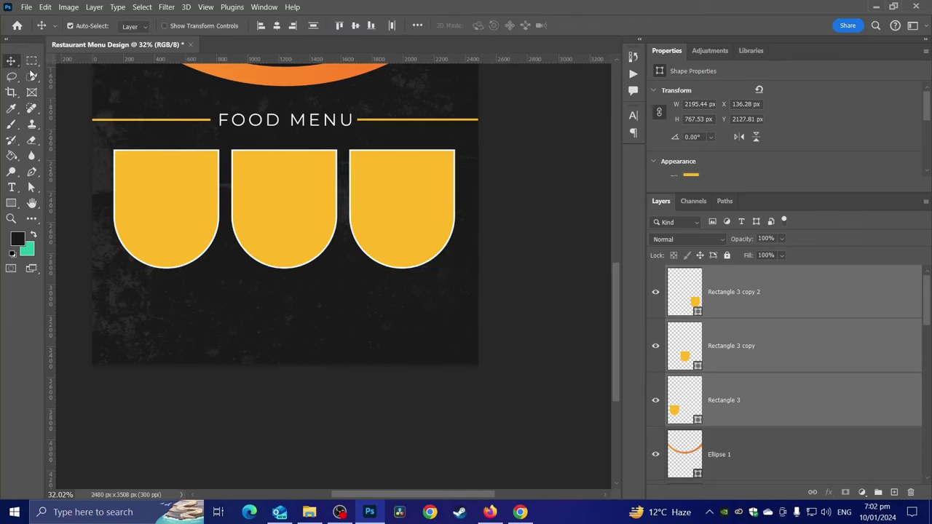
Deselect the arches and pan around the page to review the result.
left_click(510, 221)
scroll(510, 211, "up", 2)
left_click_drag(405, 249, 461, 333)
scroll(460, 342, "down", 2)
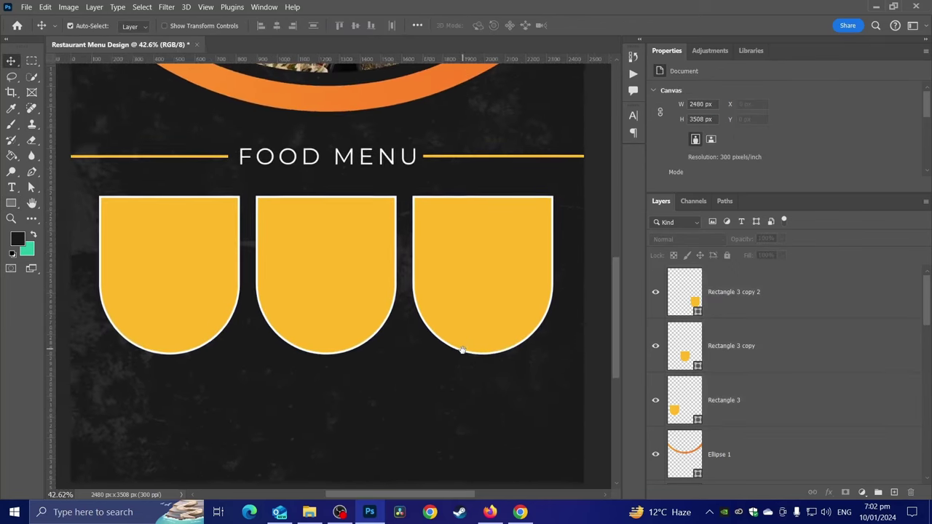
scroll(464, 355, "down", 1)
scroll(463, 353, "down", 1)
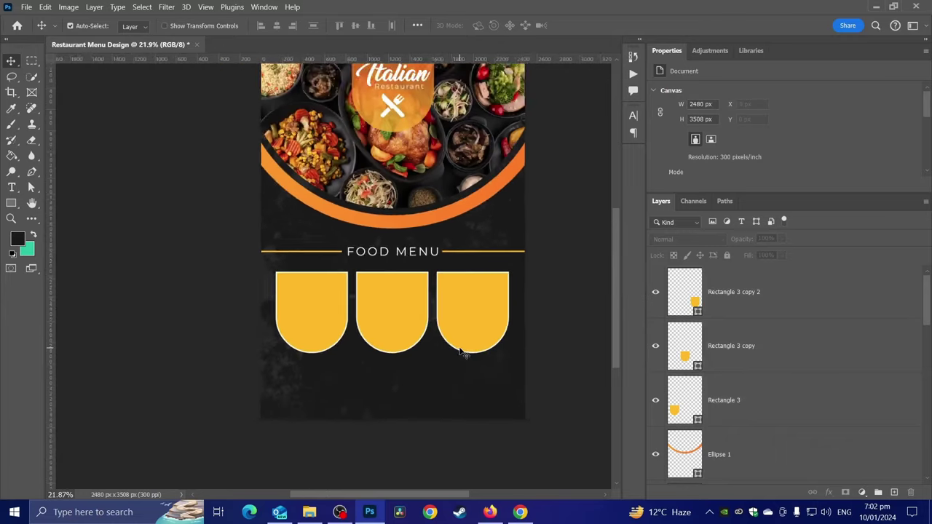
scroll(461, 352, "up", 1)
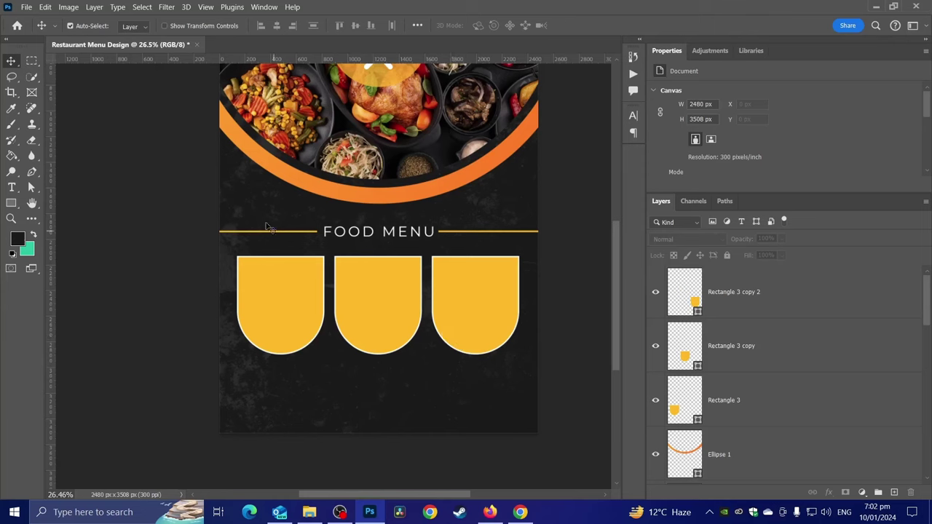
Place the meat cutlets, shawarma and pasta photos into the menu.
left_click_drag(214, 231, 336, 339)
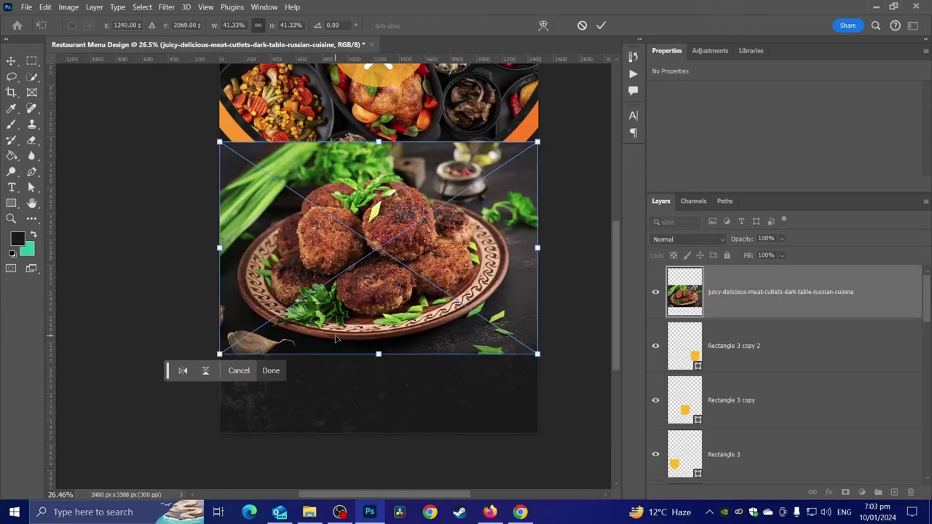
key("Return")
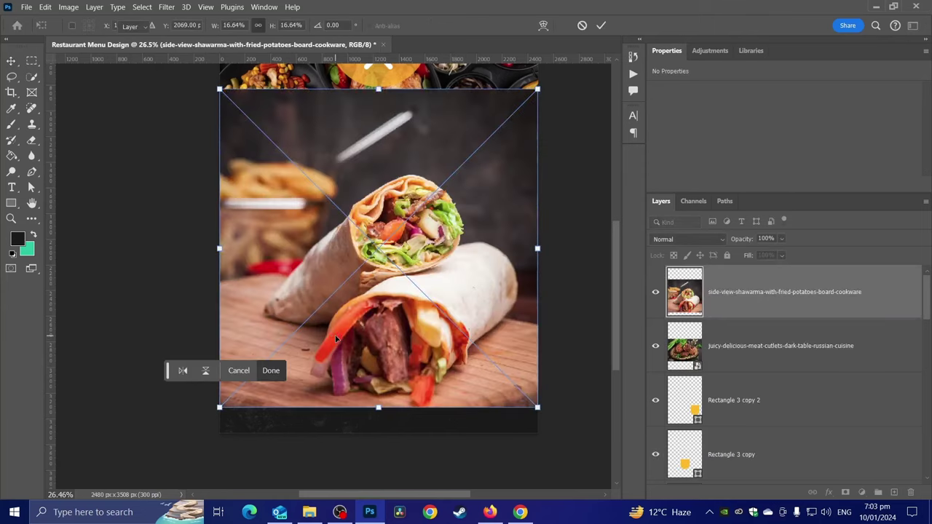
key("Return")
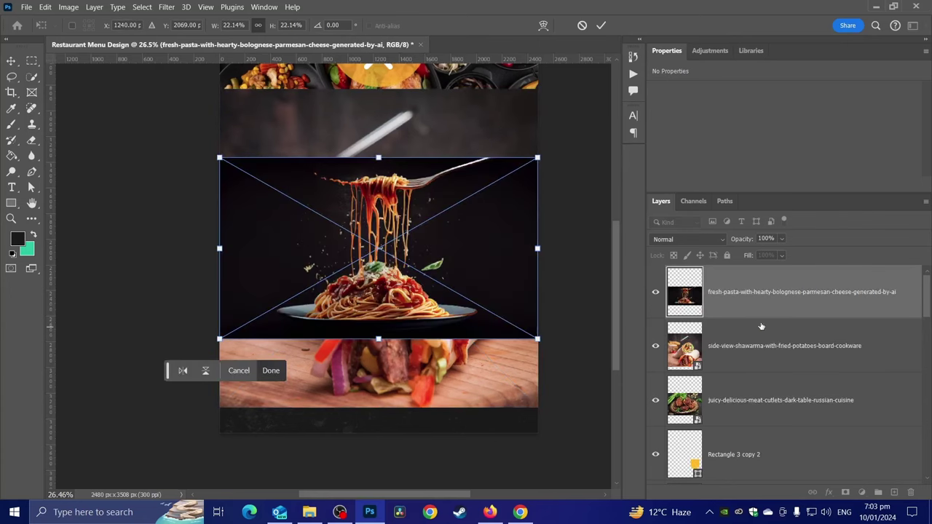
key("Return")
Clip the pasta photo into the first arch and hide the shawarma and cutlets photos.
mouse_move(746, 299)
left_mouse_down()
mouse_move(782, 515)
mouse_move(743, 372)
left_mouse_up()
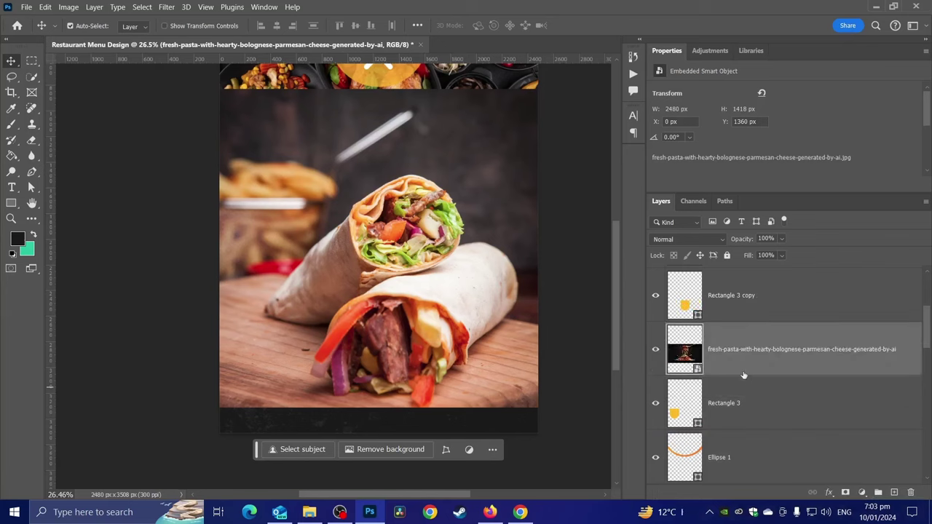
right_click(743, 369)
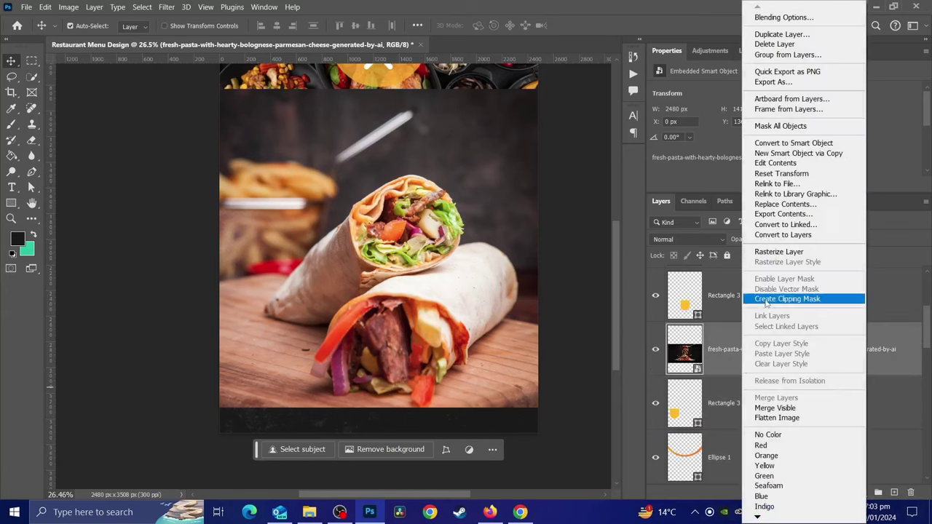
left_click(788, 299)
scroll(667, 320, "up", 3)
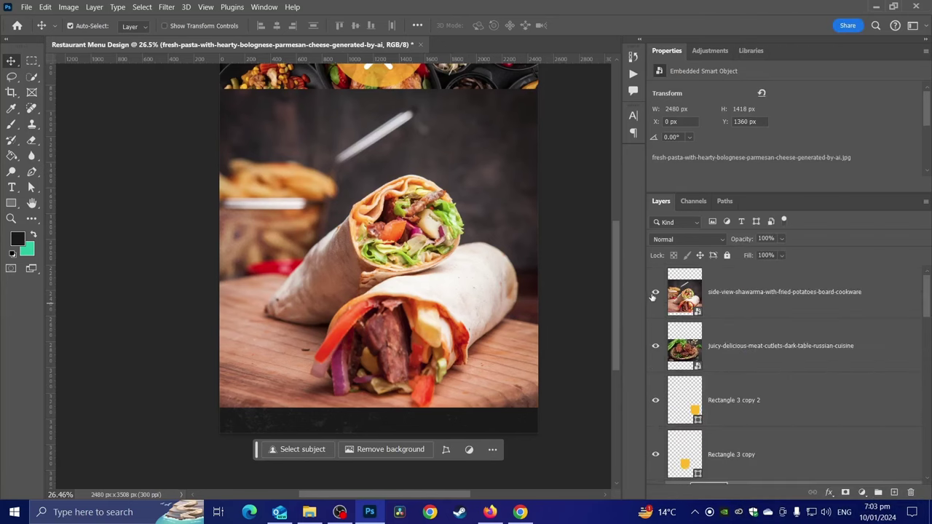
left_click(655, 292)
left_click(656, 346)
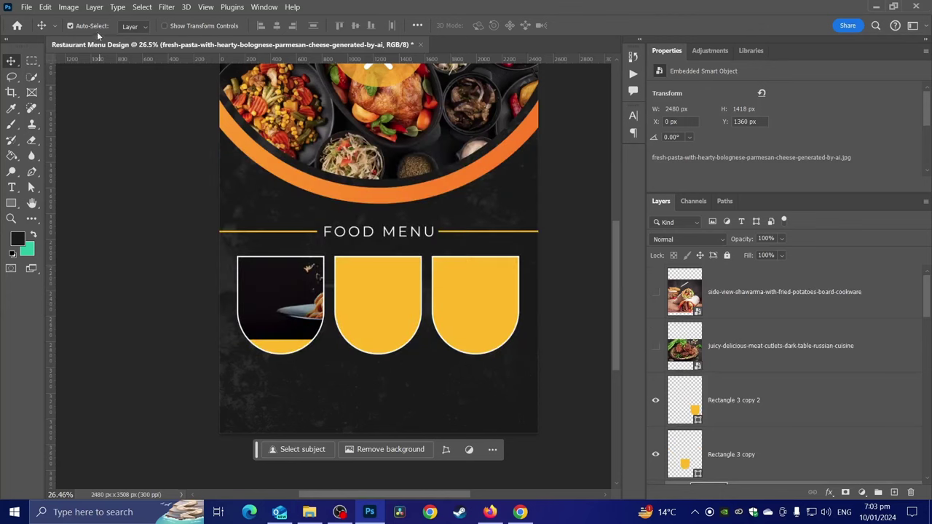
Move and resize the spaghetti photo over the first arch to match its width.
left_click(45, 6)
left_click(111, 265)
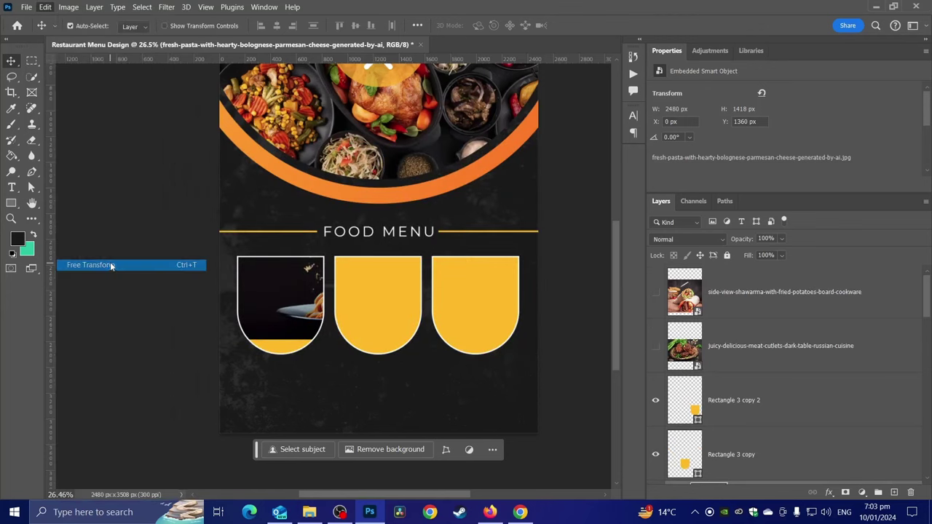
left_click_drag(290, 265, 193, 289)
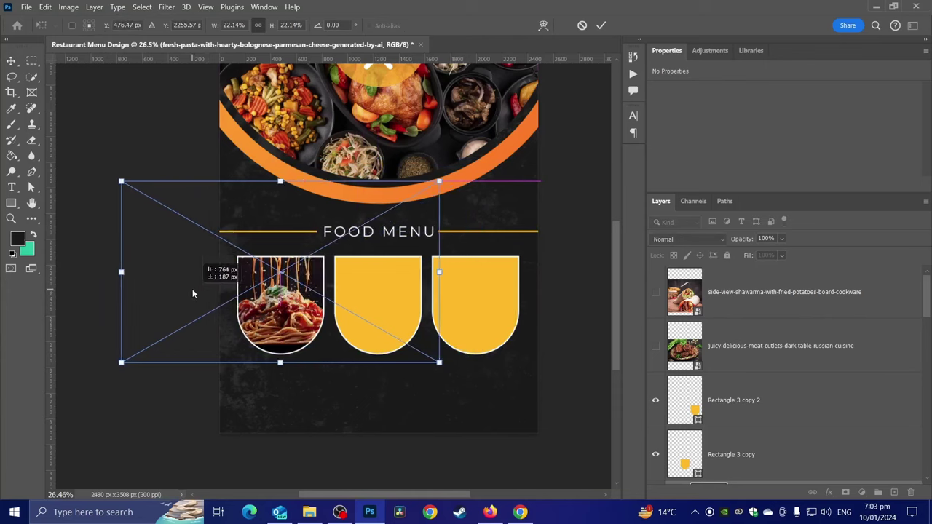
left_click_drag(280, 181, 298, 259)
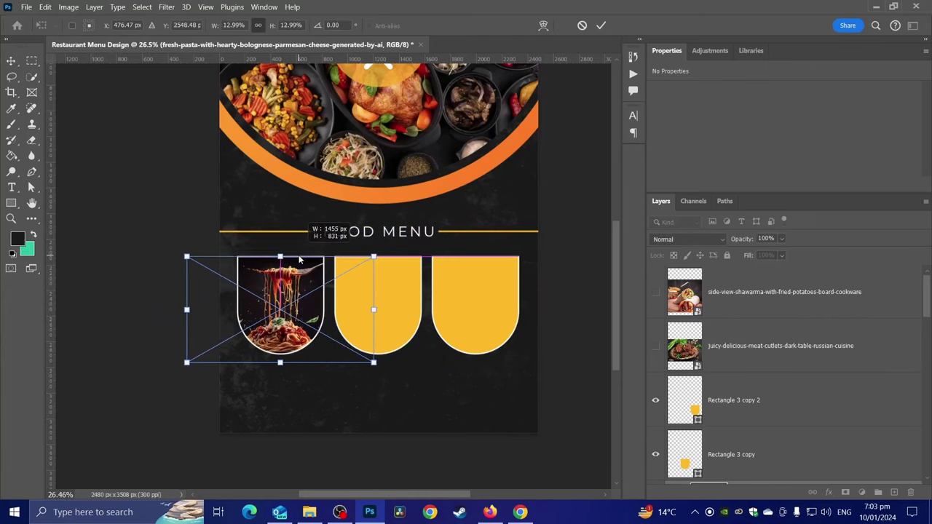
left_click_drag(280, 362, 283, 355)
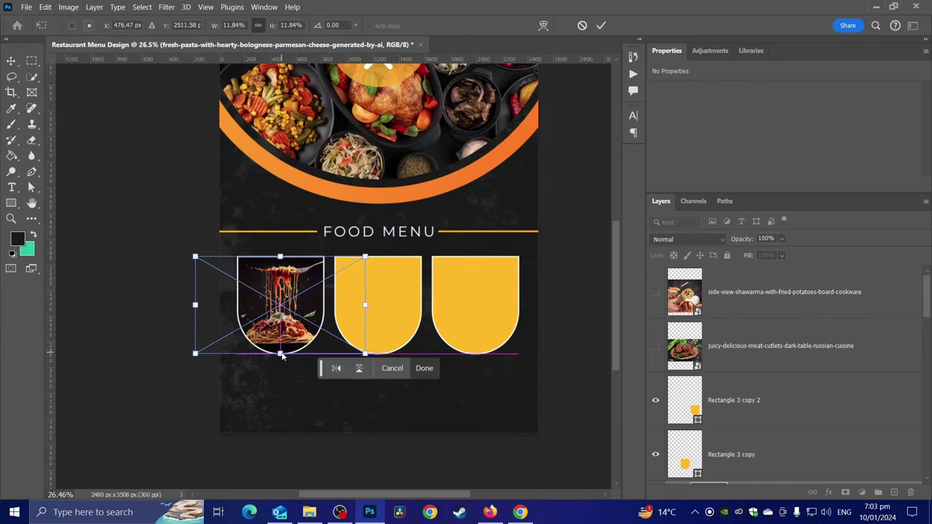
scroll(307, 326, "up", 2)
left_click_drag(386, 295, 328, 311)
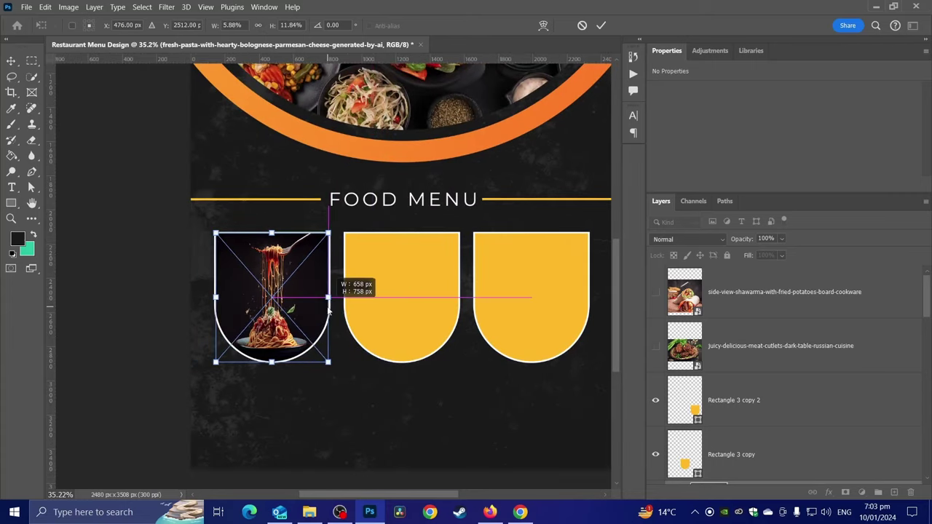
scroll(288, 301, "up", 3)
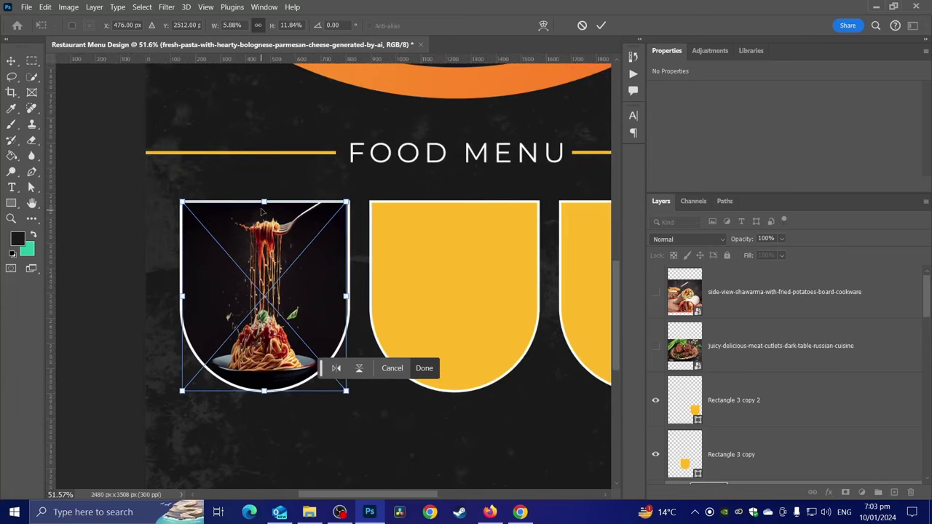
mouse_move(263, 202)
left_mouse_down()
mouse_move(265, 215)
mouse_move(266, 184)
left_mouse_up()
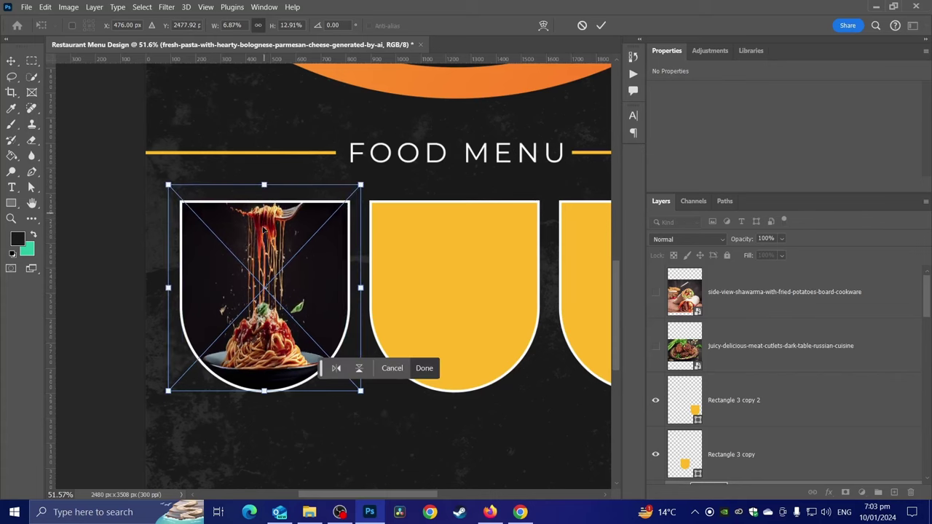
key("Return")
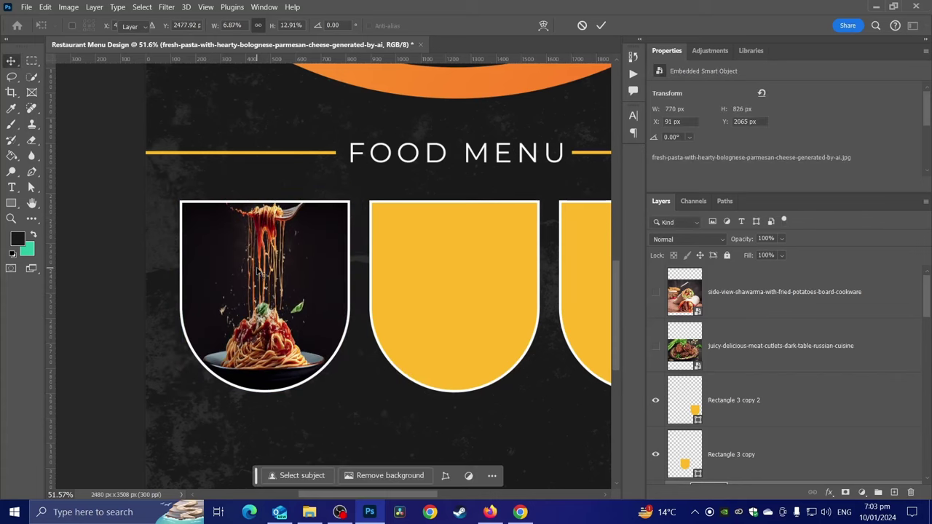
Enlarge the spaghetti photo upward to fill the arch, then fit the page in view.
key("ctrl+t")
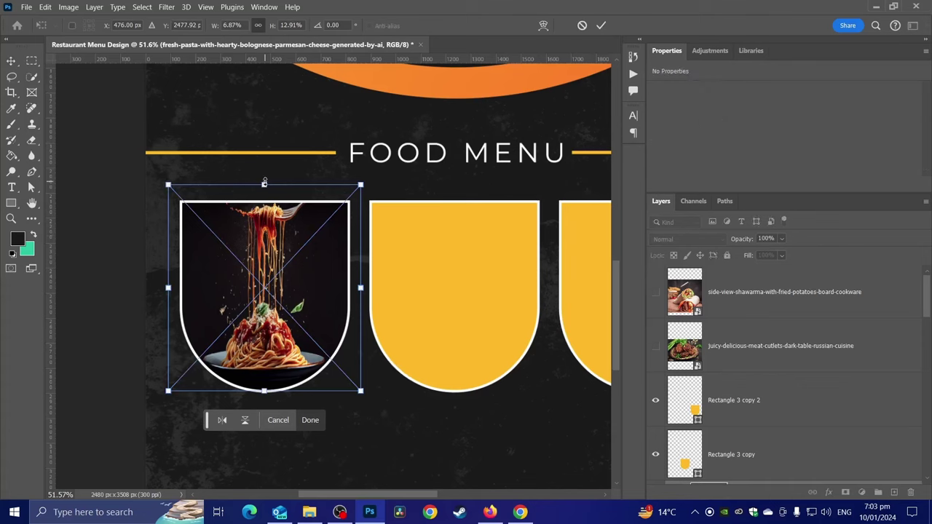
left_click_drag(265, 184, 267, 121)
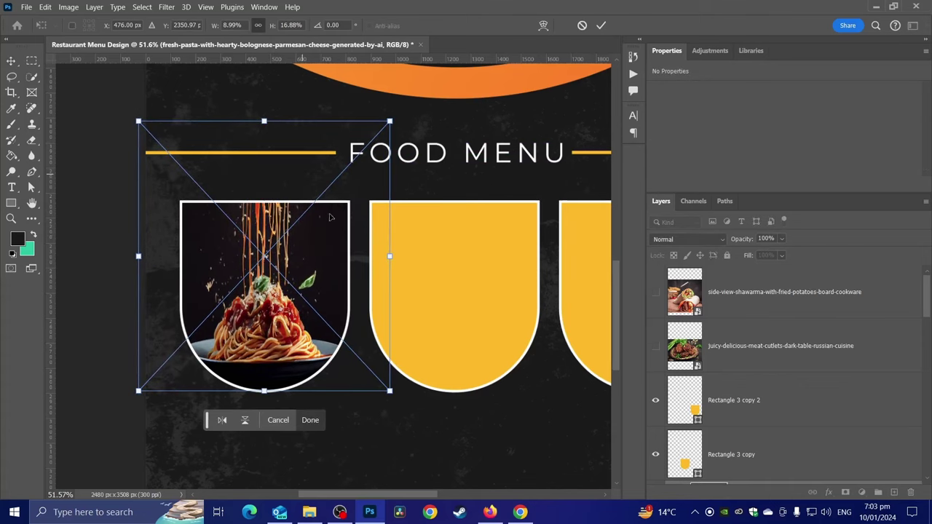
key("Return")
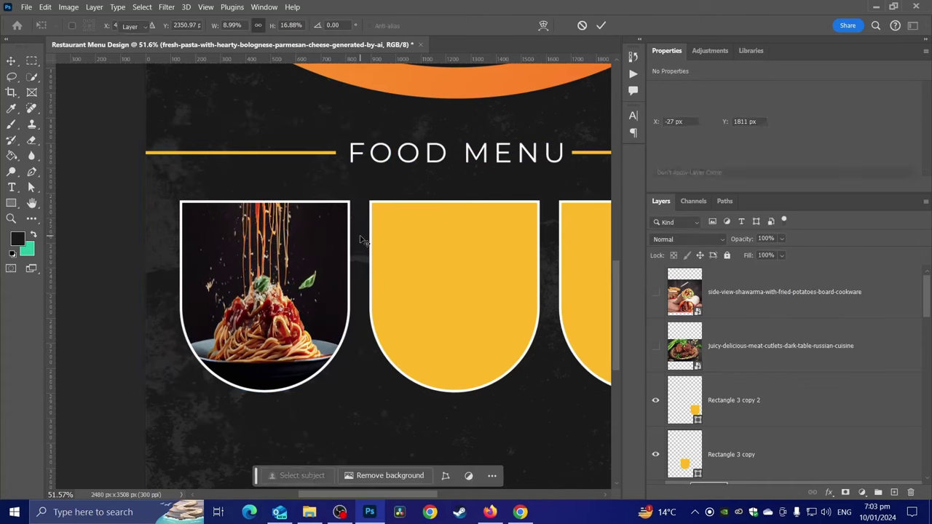
key("ctrl+0")
Stack the meat cutlets layer above the middle arch and make it visible.
scroll(307, 329, "up", 3)
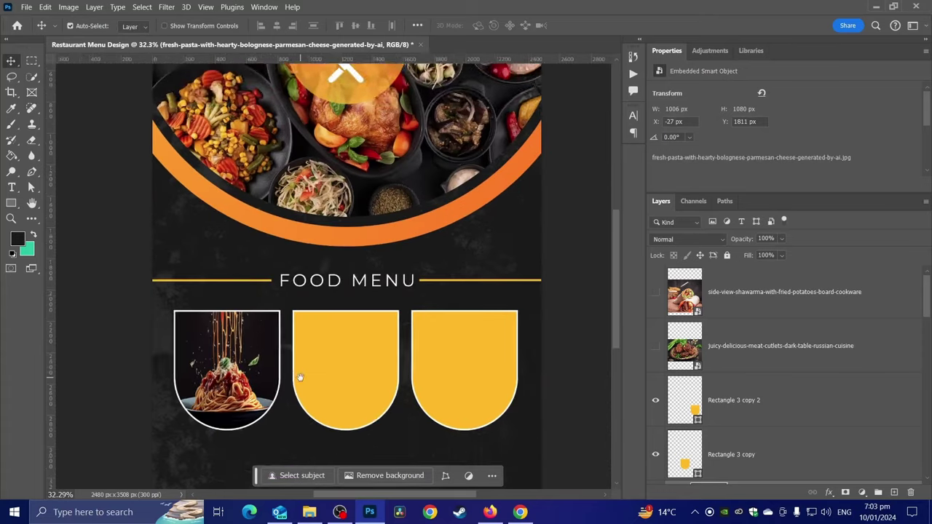
left_click_drag(747, 355, 687, 413)
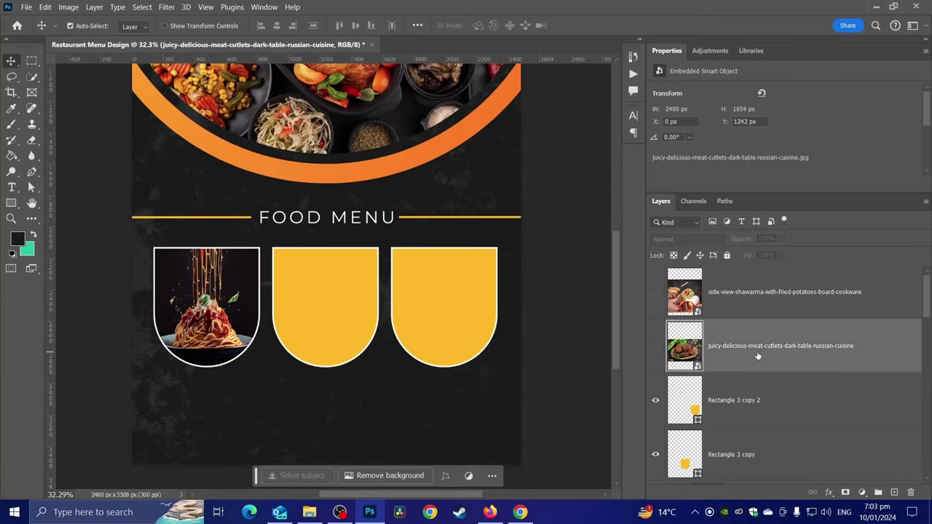
left_click(657, 399)
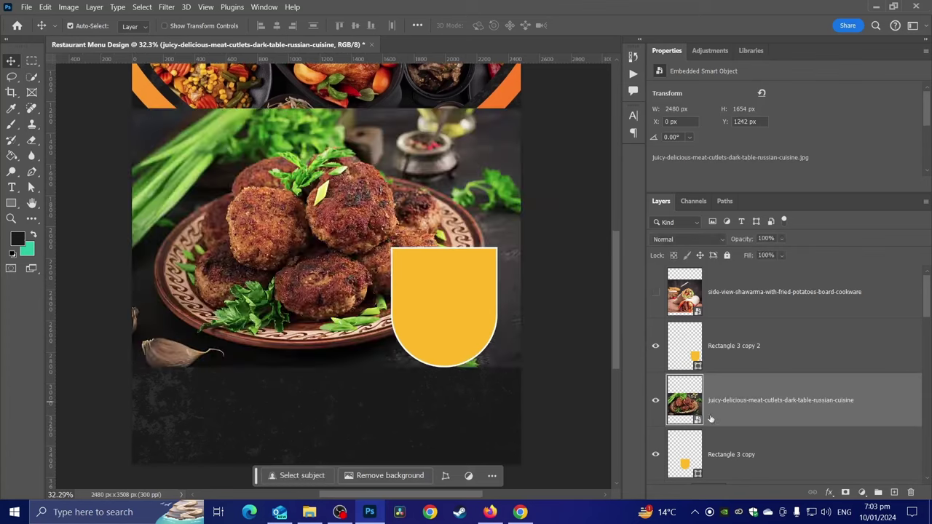
right_click(722, 418)
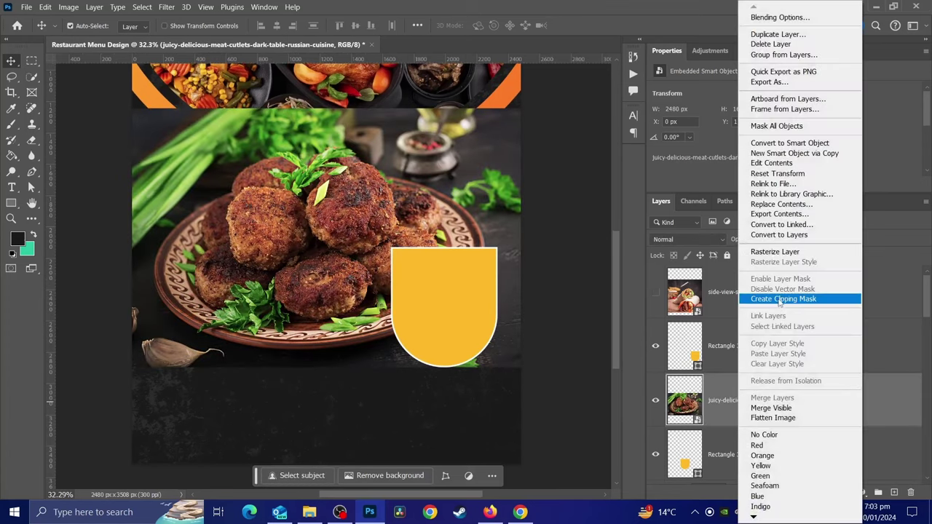
Clip the meat cutlets photo to the middle arch and scale it to 743 × 813 px to fill it.
left_click(791, 301)
scroll(457, 309, "down", 1)
key("ctrl+t")
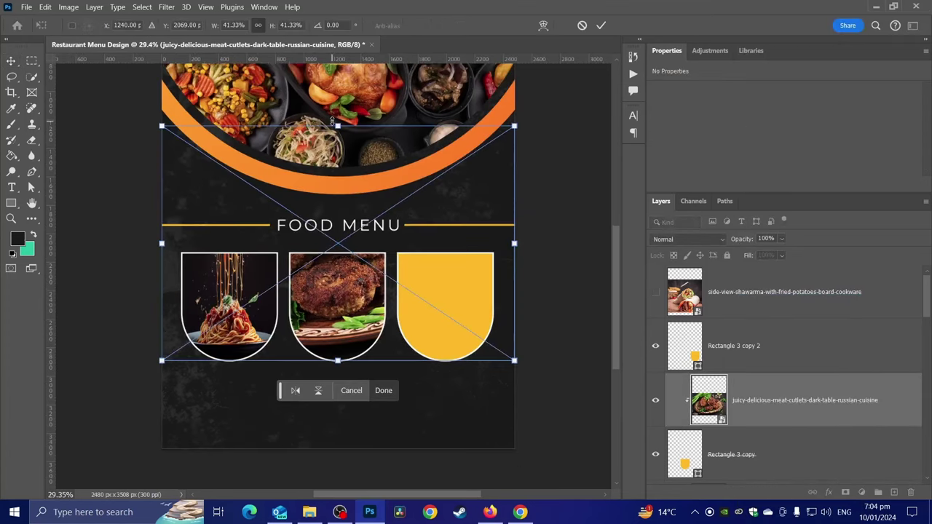
left_click_drag(339, 119, 357, 296)
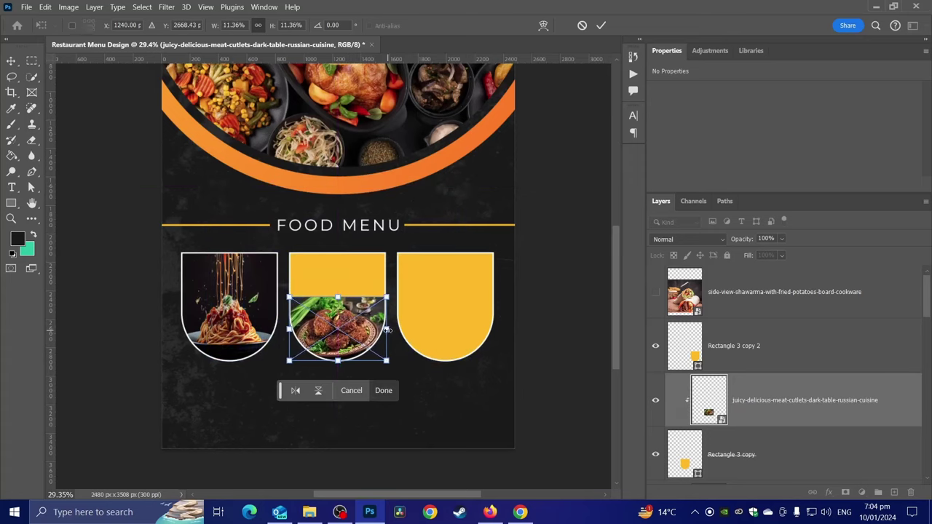
left_click_drag(390, 327, 381, 333)
left_click_drag(338, 297, 338, 254)
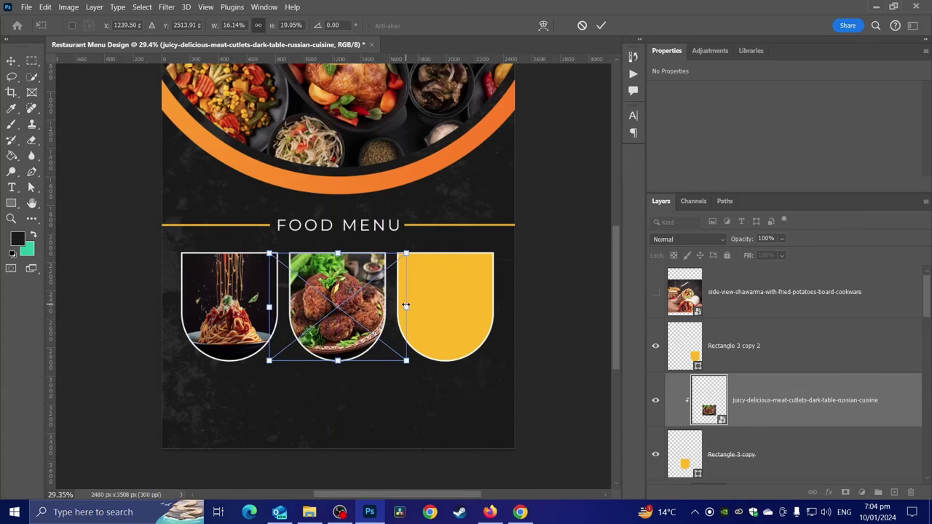
left_click_drag(406, 307, 387, 306)
scroll(366, 276, "up", 3)
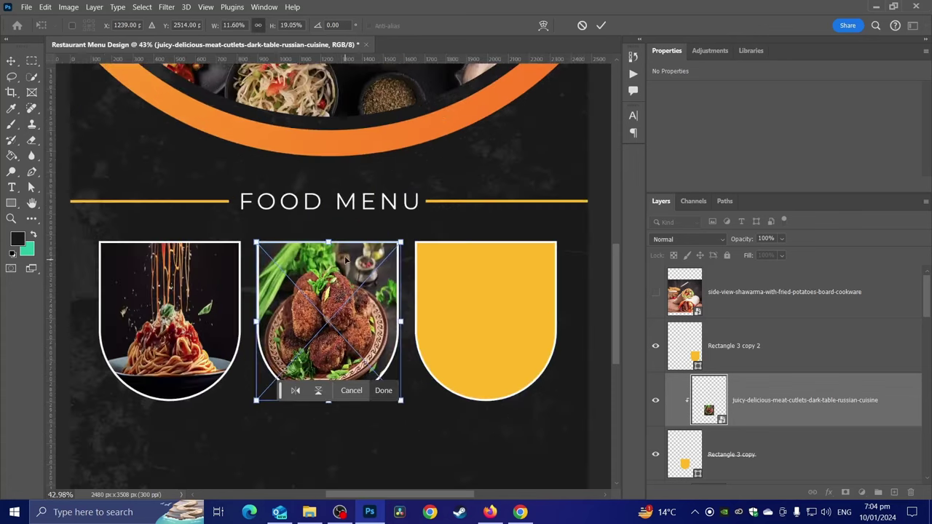
mouse_move(327, 239)
left_mouse_down()
mouse_move(328, 251)
mouse_move(329, 233)
left_mouse_up()
left_click_drag(334, 285, 339, 285)
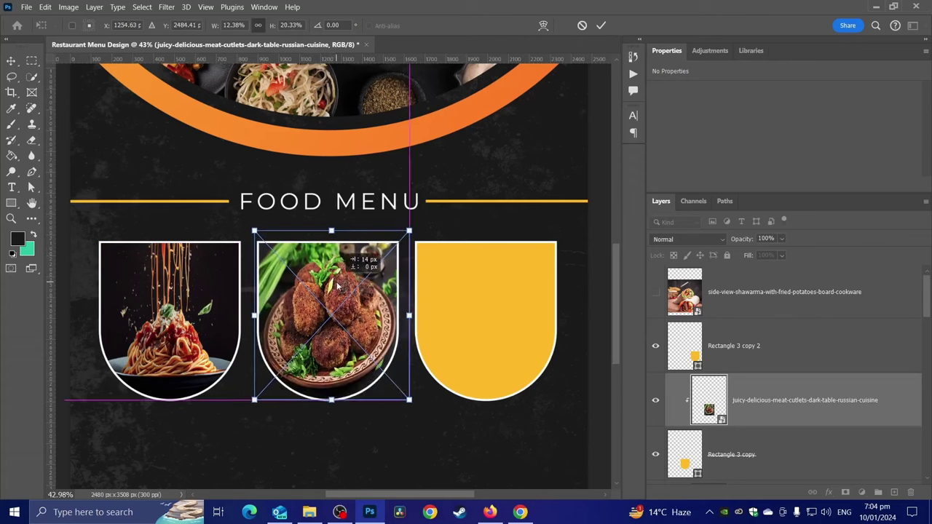
key("Return")
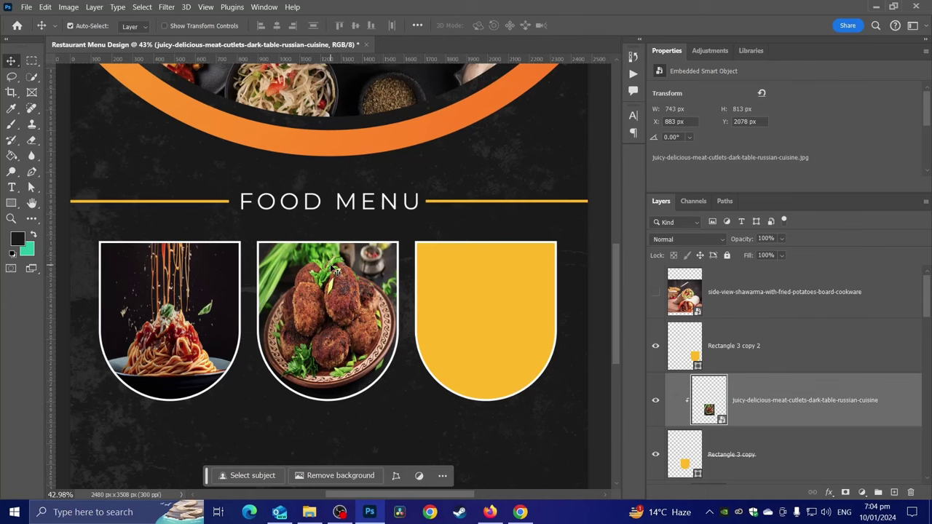
Show the shawarma photo and clip it to the third arch.
left_click(729, 300)
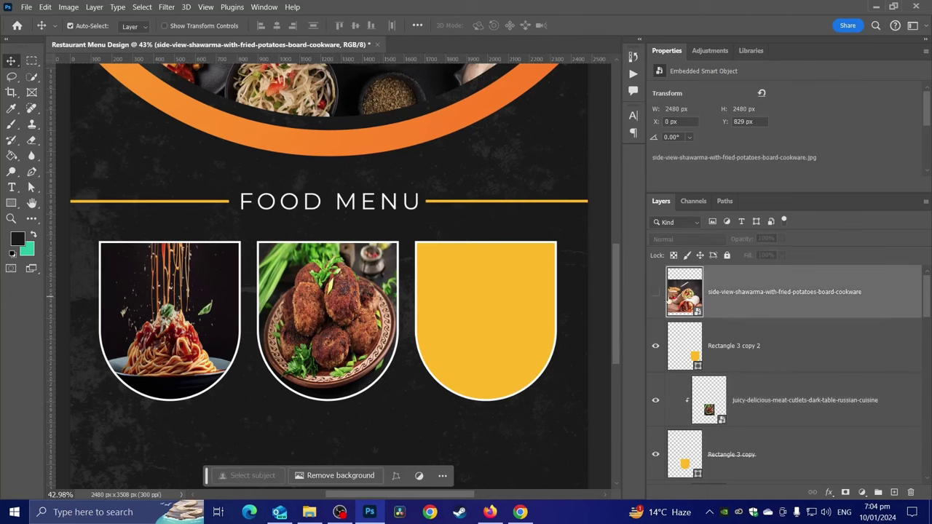
left_click(656, 292)
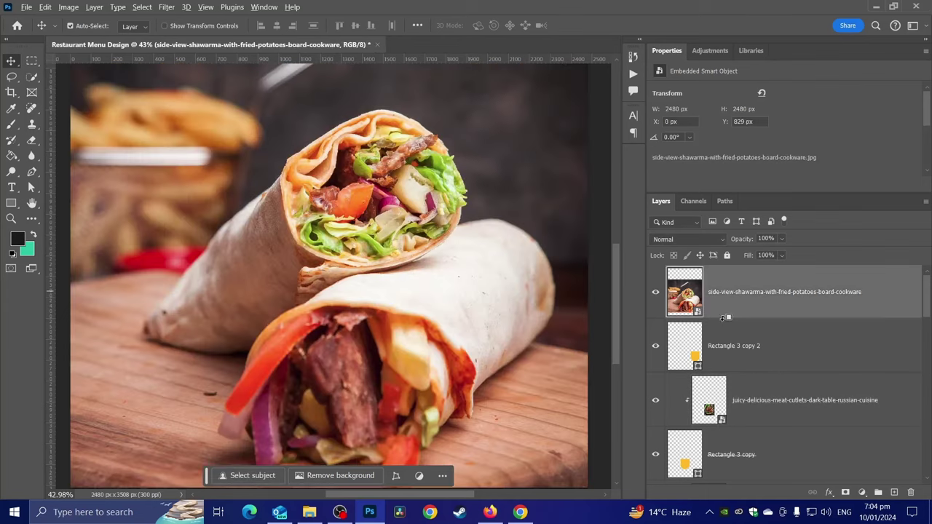
left_click(723, 318, "alt")
scroll(137, 273, "down", 2)
Scale and position the shawarma photo to fill the third arch at 738 × 820 px.
key("ctrl+t")
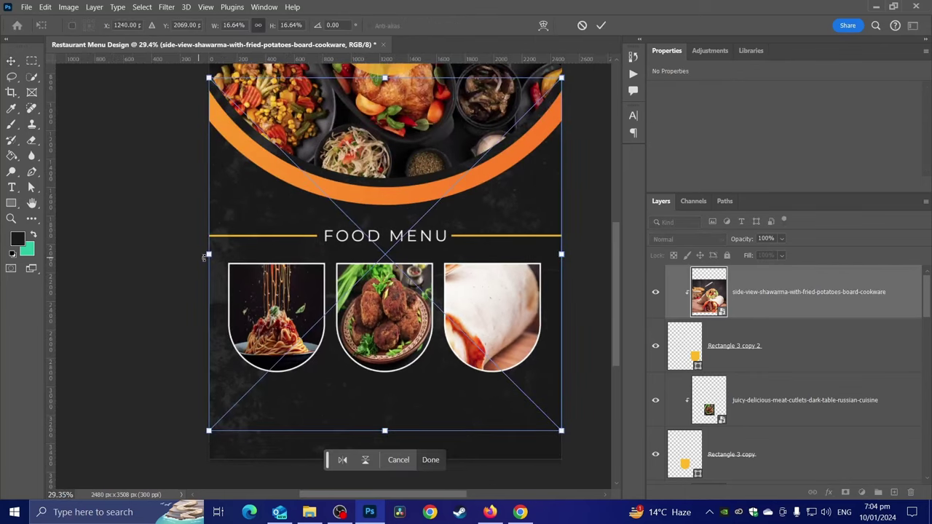
left_click_drag(208, 254, 453, 241)
mouse_move(514, 289)
left_mouse_down()
mouse_move(489, 358)
mouse_move(498, 370)
left_mouse_up()
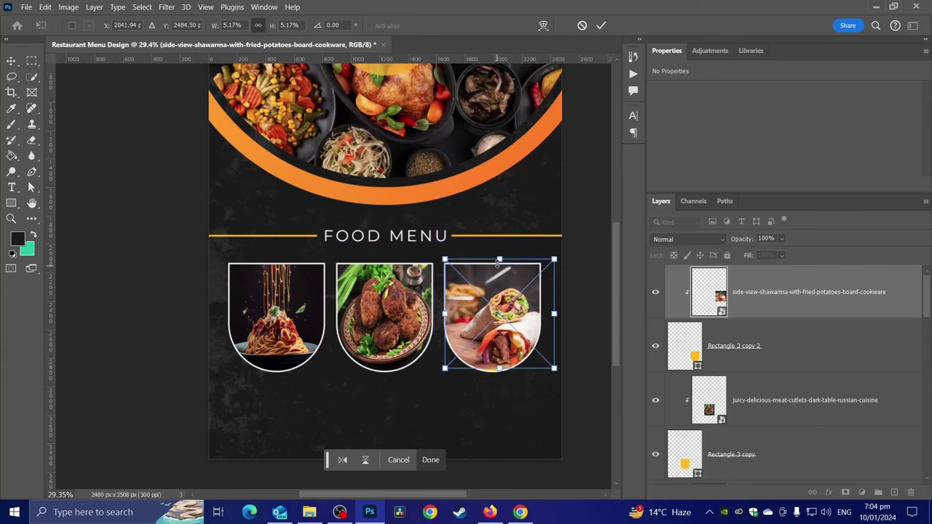
left_click_drag(492, 281, 487, 285)
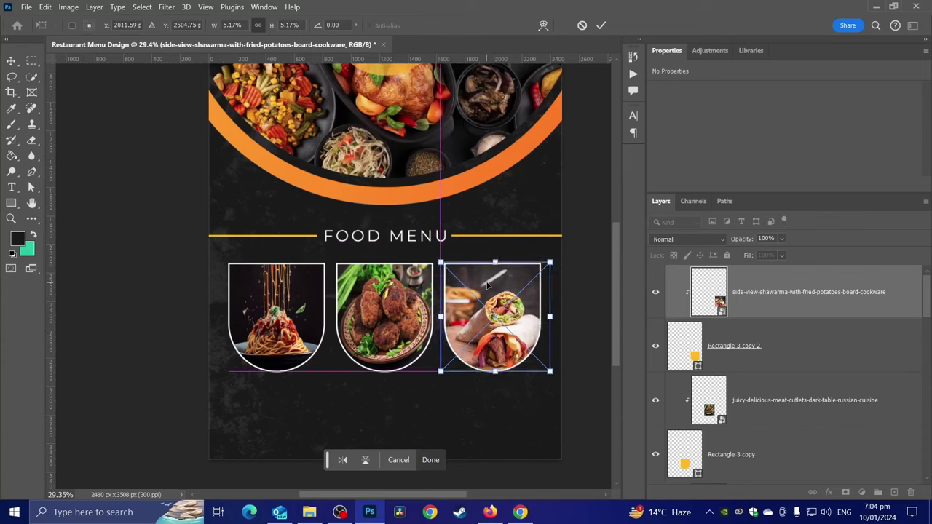
left_click_drag(551, 318, 548, 323)
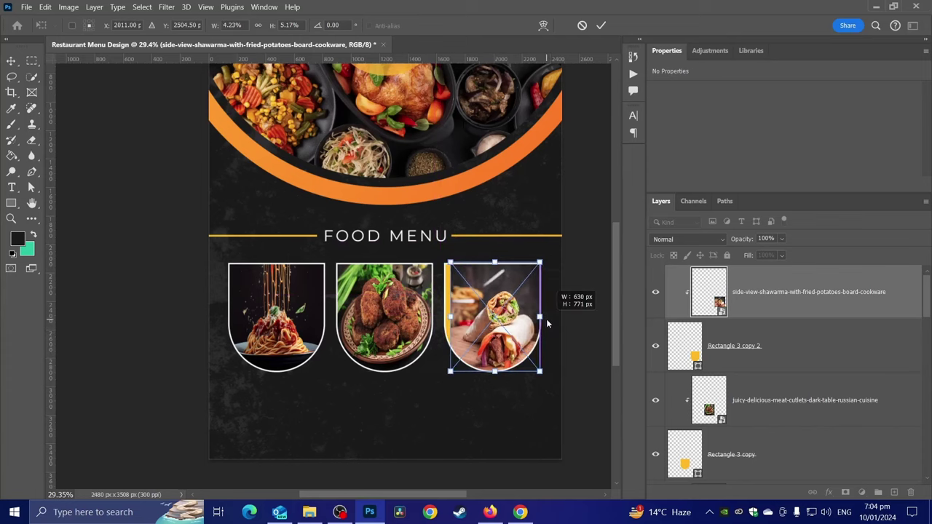
left_click_drag(451, 318, 434, 318)
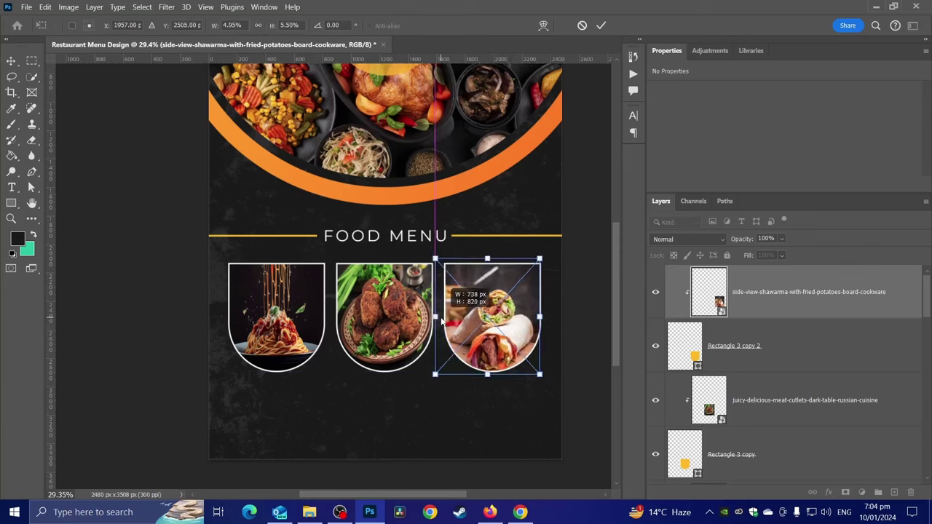
left_click_drag(493, 323, 497, 319)
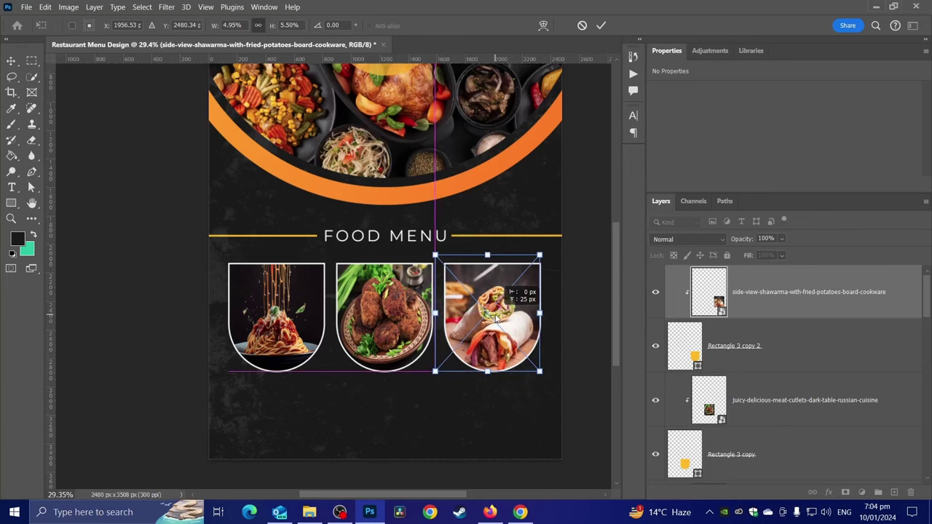
key("Return")
Zoom and pan to inspect the three photo-filled arches up close.
scroll(485, 304, "up", 2, "alt")
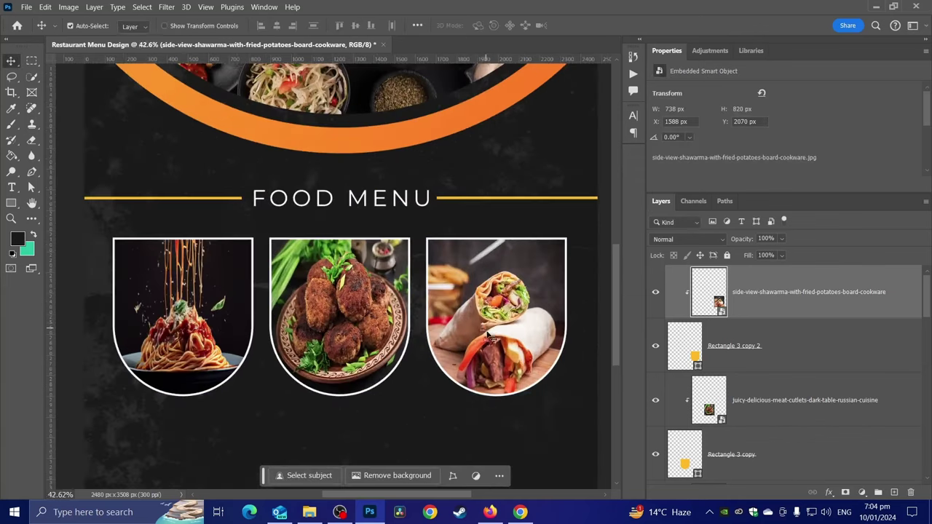
scroll(495, 291, "up", 1, "alt")
scroll(513, 276, "down", 2)
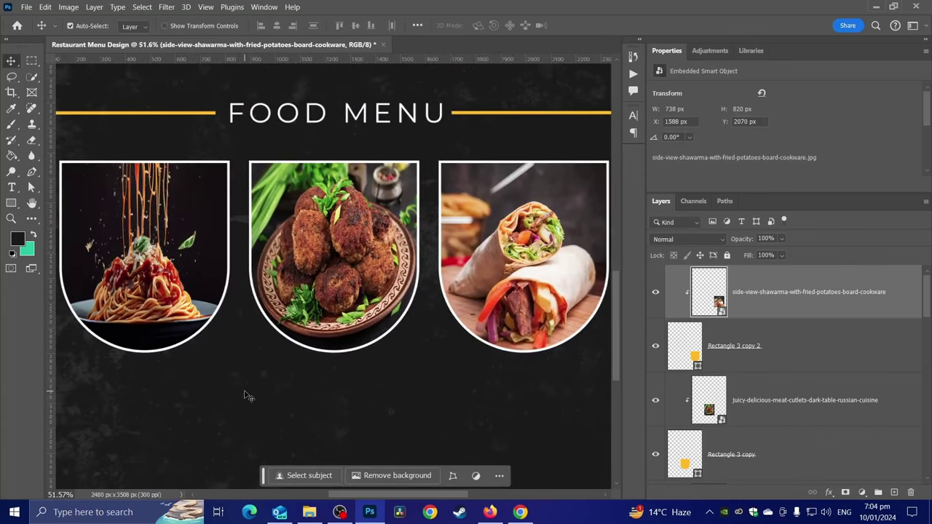
left_click_drag(246, 391, 286, 335)
scroll(285, 335, "down", 1, "alt")
scroll(273, 350, "down", 1, "alt")
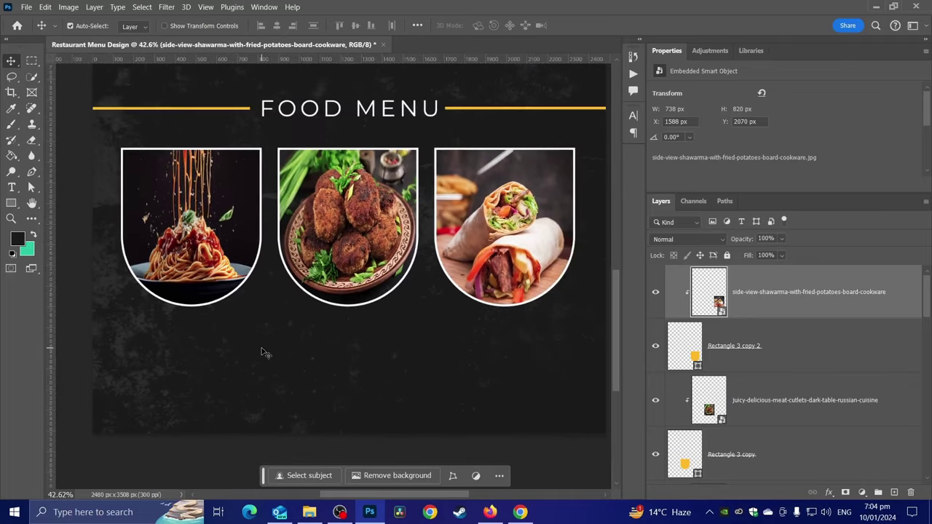
scroll(265, 353, "up", 1)
scroll(156, 350, "up", 2, "alt")
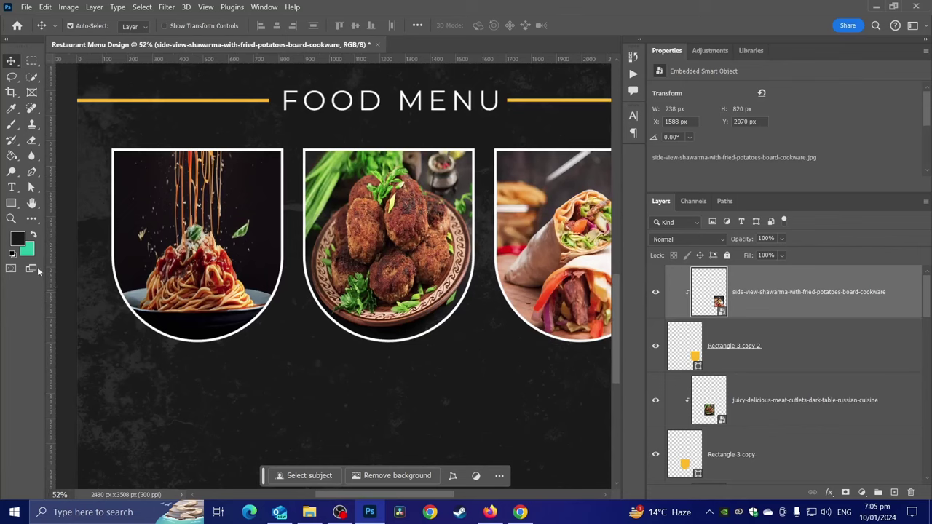
Draw a yellow bar and move it to the top of the spaghetti arch.
key("u")
left_click_drag(117, 351, 279, 380)
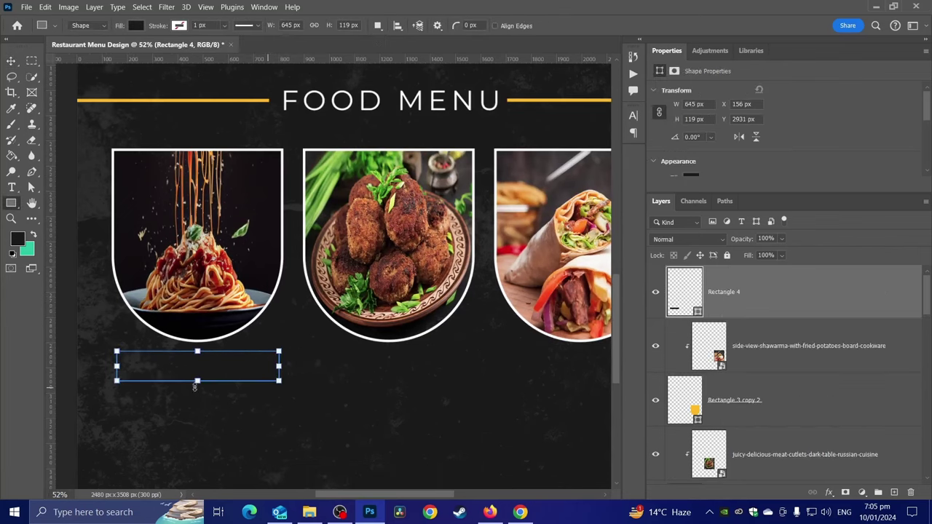
left_click(137, 27)
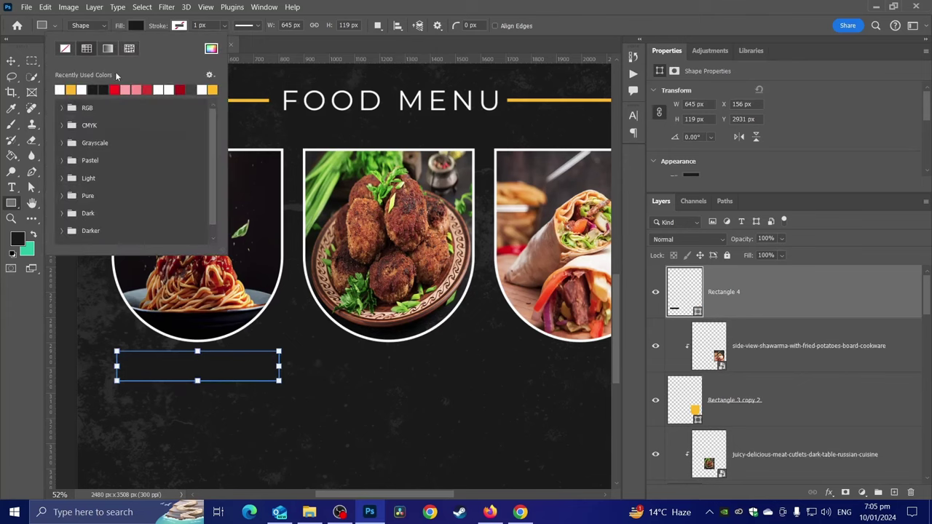
left_click(72, 90)
left_click(11, 61)
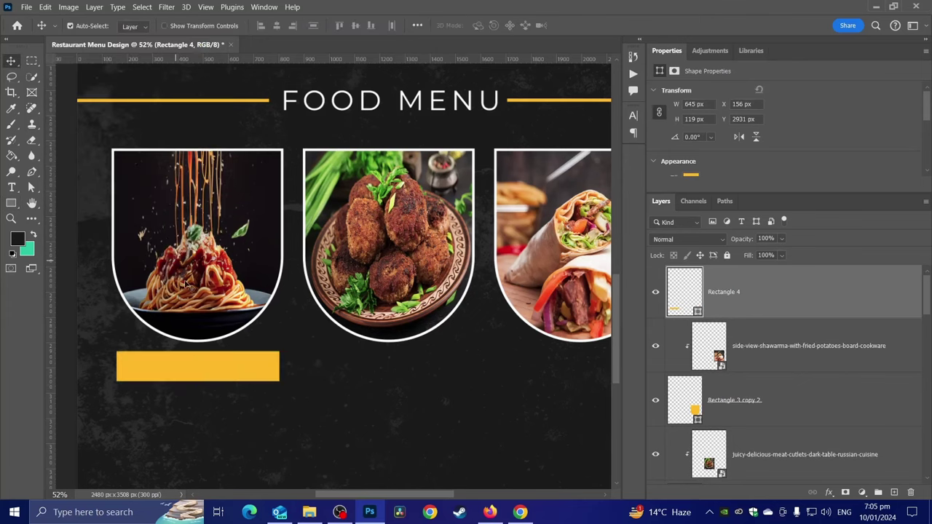
left_click_drag(194, 375, 193, 150)
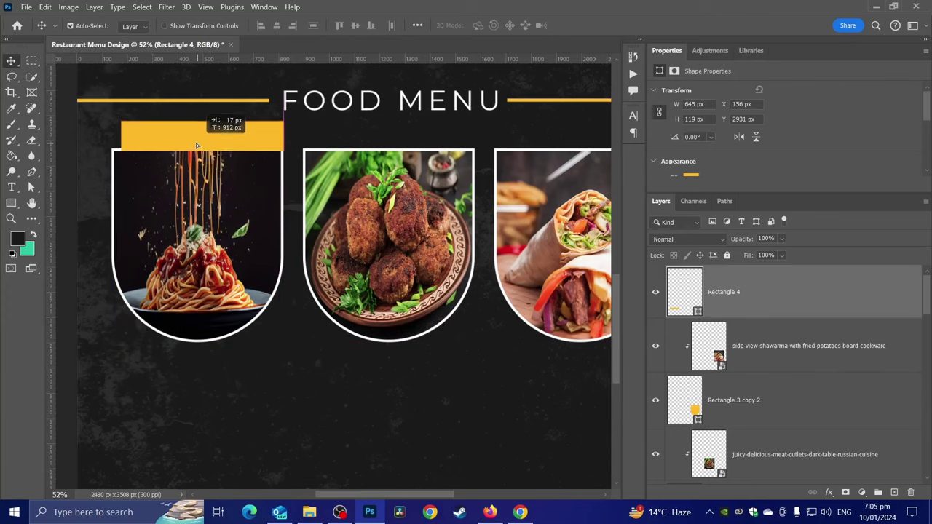
left_click_drag(192, 150, 196, 158)
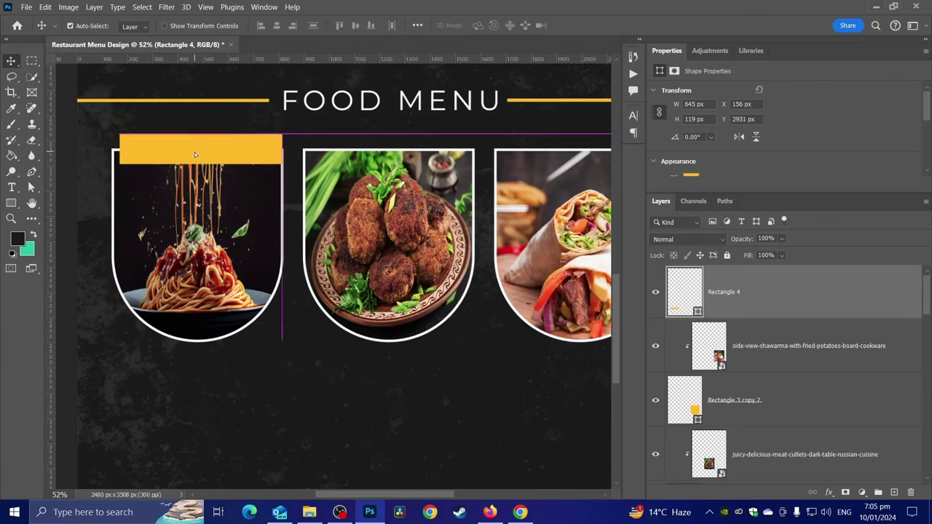
Shrink the bar to 529 × 103 px and copy it onto the other arches.
key("ctrl+t")
left_click_drag(280, 149, 267, 149)
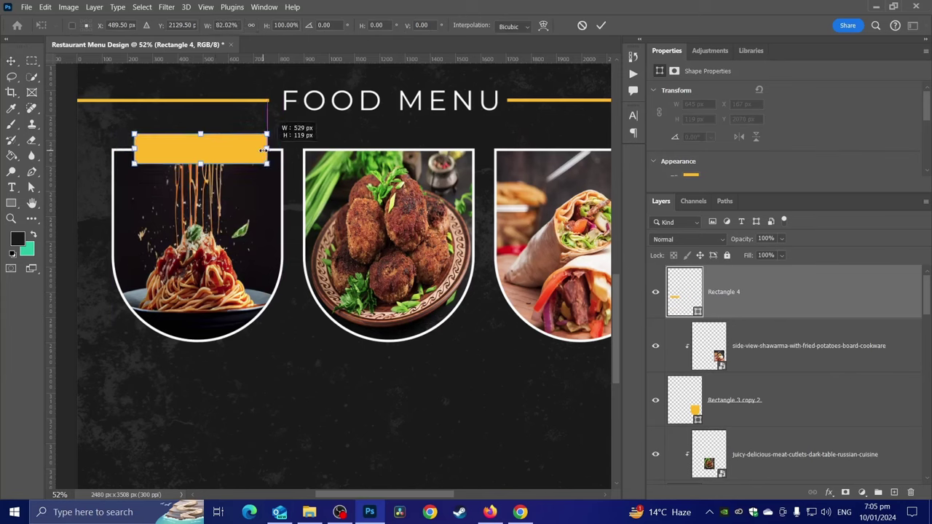
mouse_move(199, 135)
left_mouse_down()
mouse_move(210, 151)
mouse_move(401, 162)
mouse_move(340, 198)
left_mouse_up()
key("Return")
left_click_drag(332, 157, 520, 155)
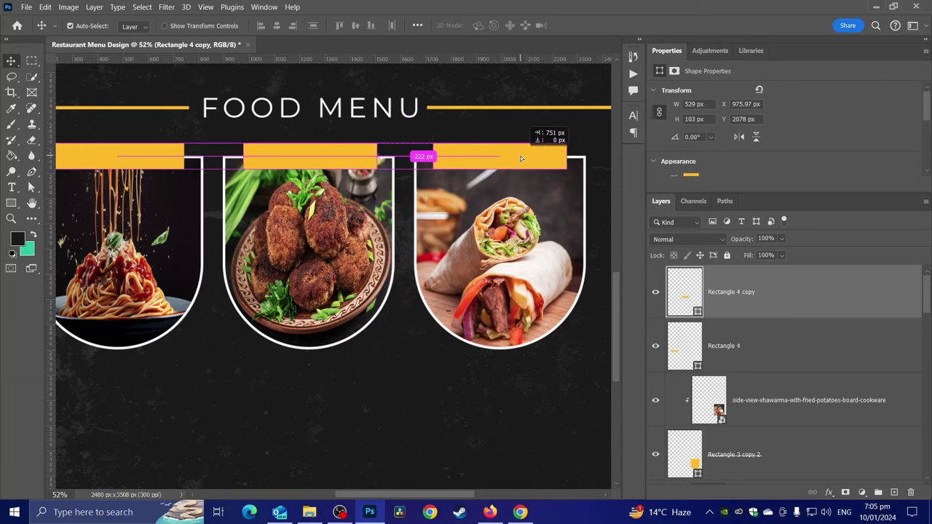
mouse_move(520, 156)
left_mouse_down()
mouse_move(528, 158)
mouse_move(521, 156)
left_mouse_up()
scroll(159, 258, "up", 1)
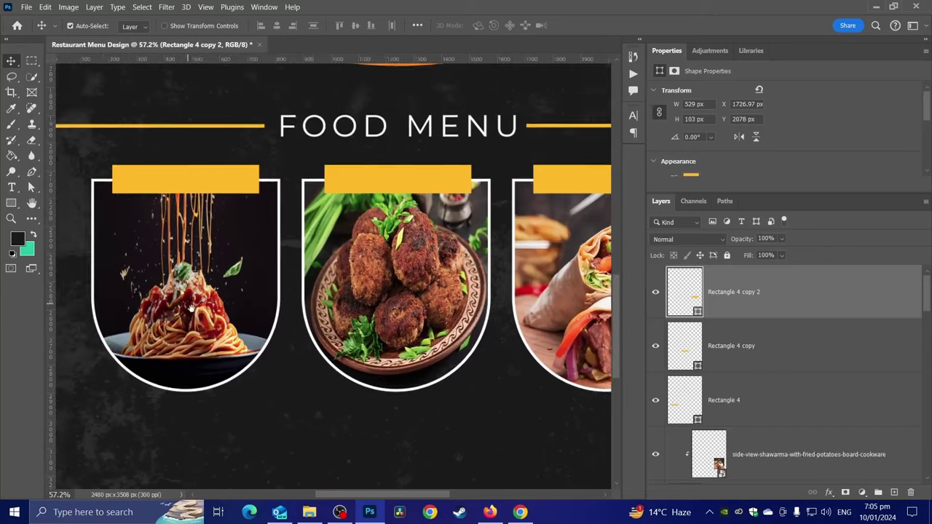
Create a new text box below the arches reading 'FOOD MENU'.
left_click(11, 188)
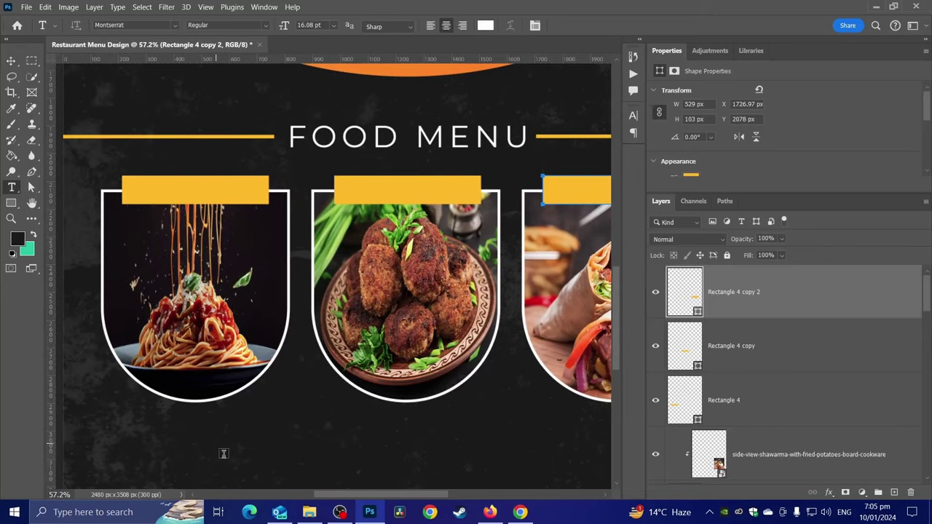
left_click(226, 456)
key("BackSpace")
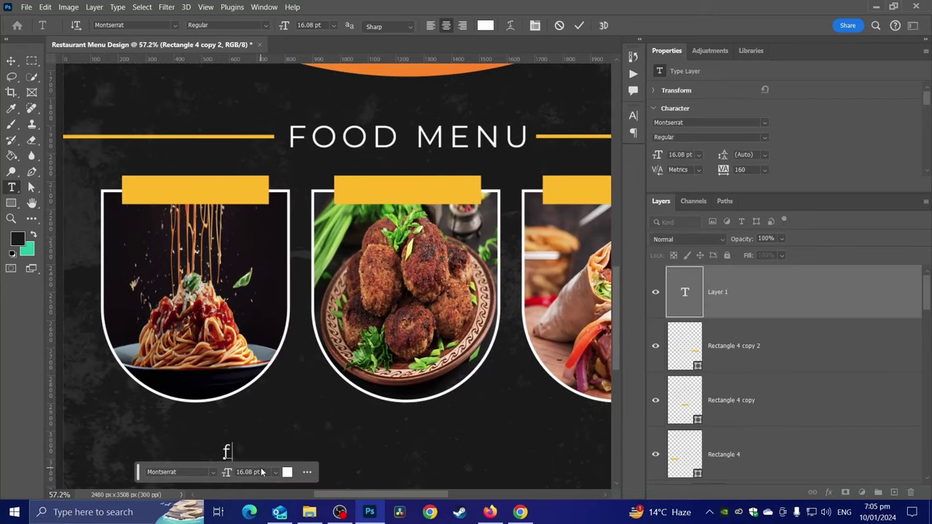
type("FOO")
type("D MENU")
Set the text to Montserrat SemiBold with letter tracking 0.
key("ctrl+a")
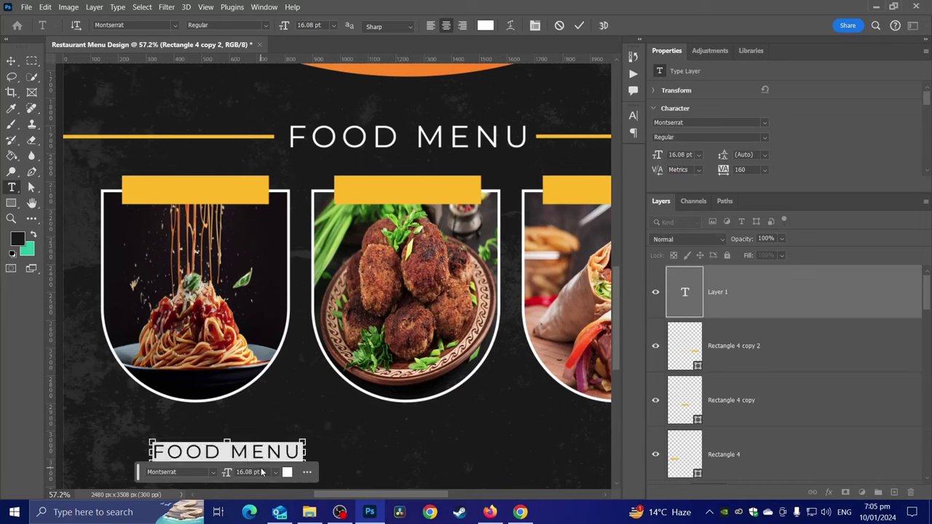
left_click(175, 25)
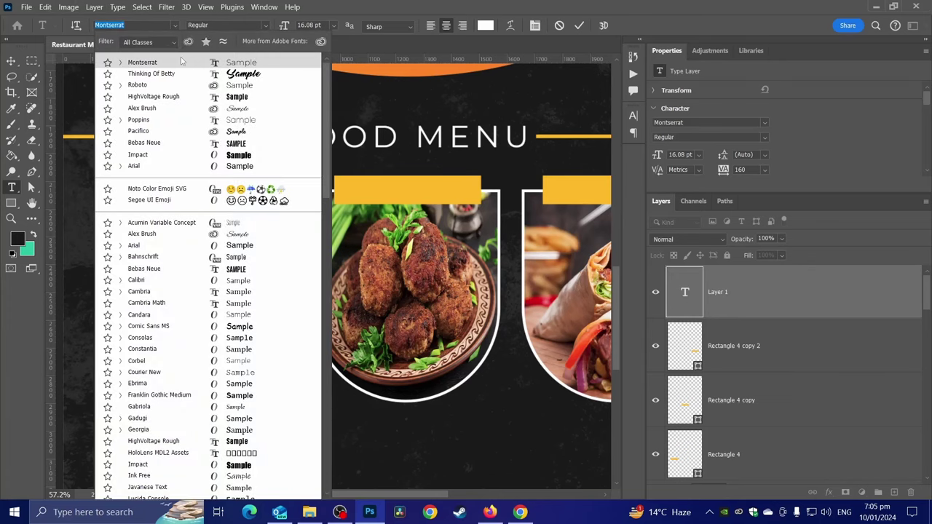
left_click(221, 60)
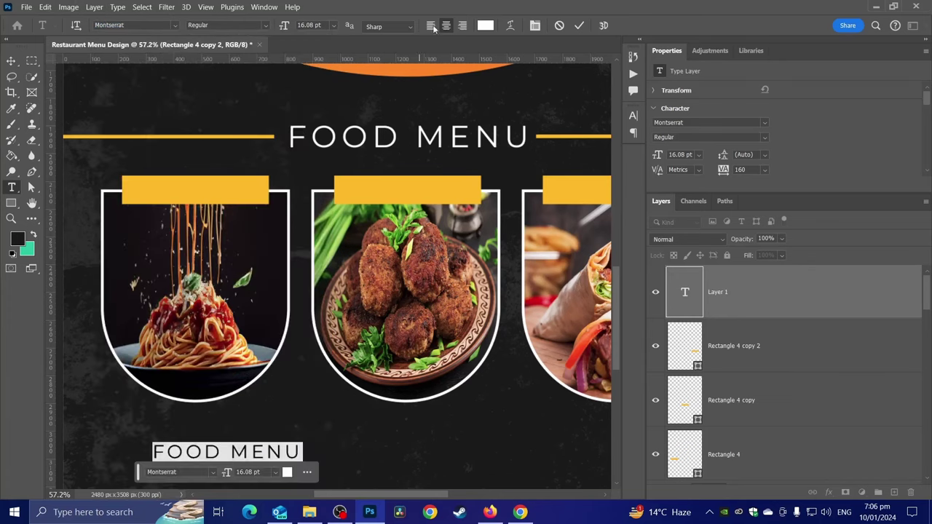
left_click(633, 115)
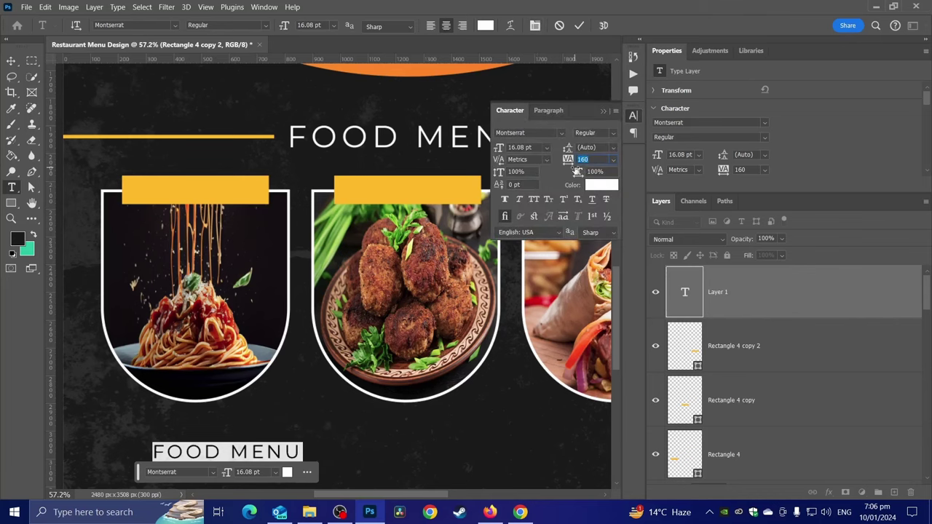
type("0")
key("Return")
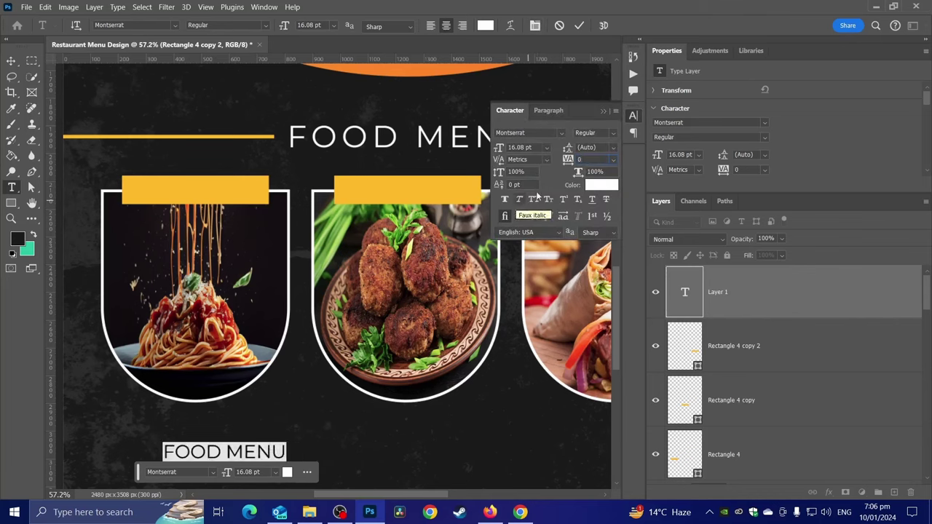
left_click(616, 134)
left_click(615, 135)
left_click(616, 136)
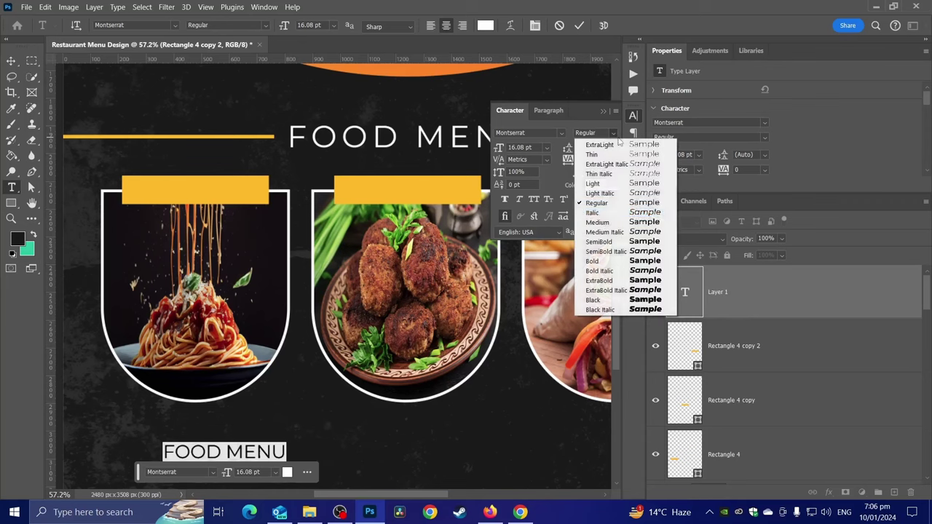
left_click(600, 242)
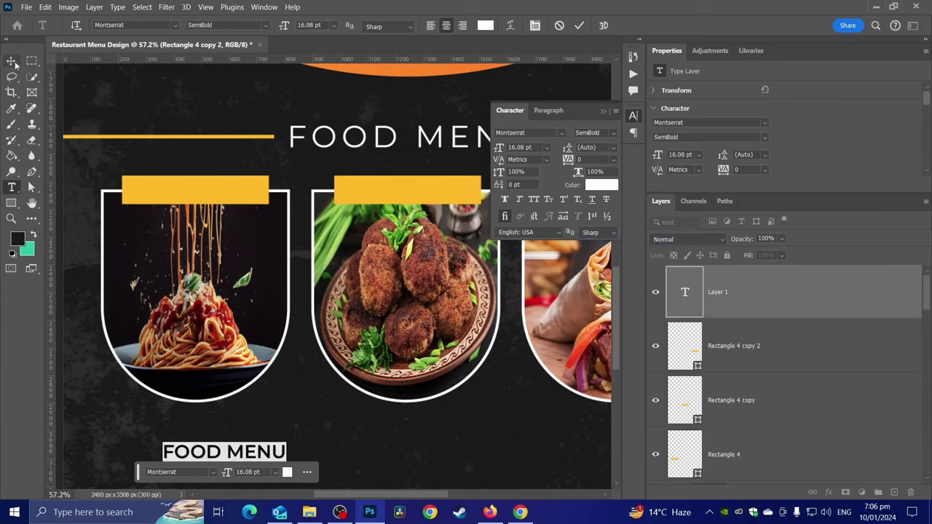
Change 'MENU' to 'NAME' and move the FOOD NAME label onto the first yellow bar.
double_click(232, 451)
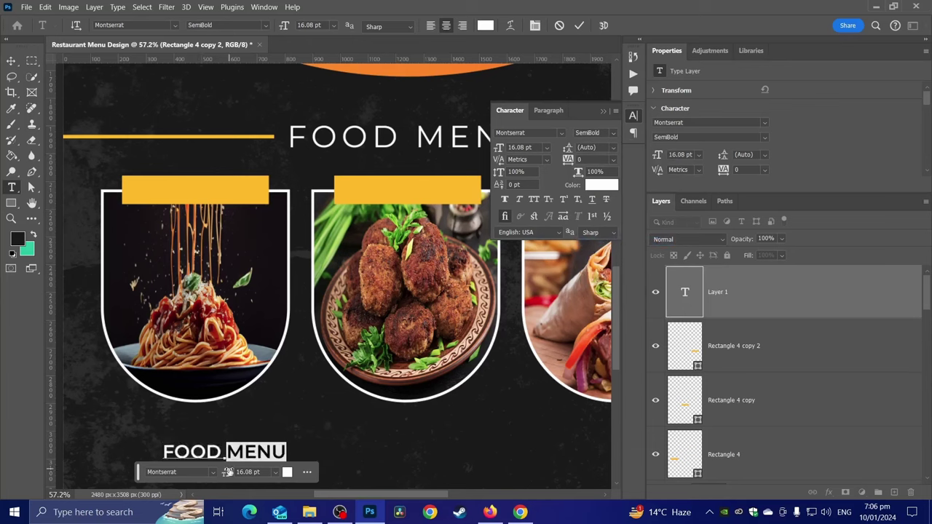
type("NAME")
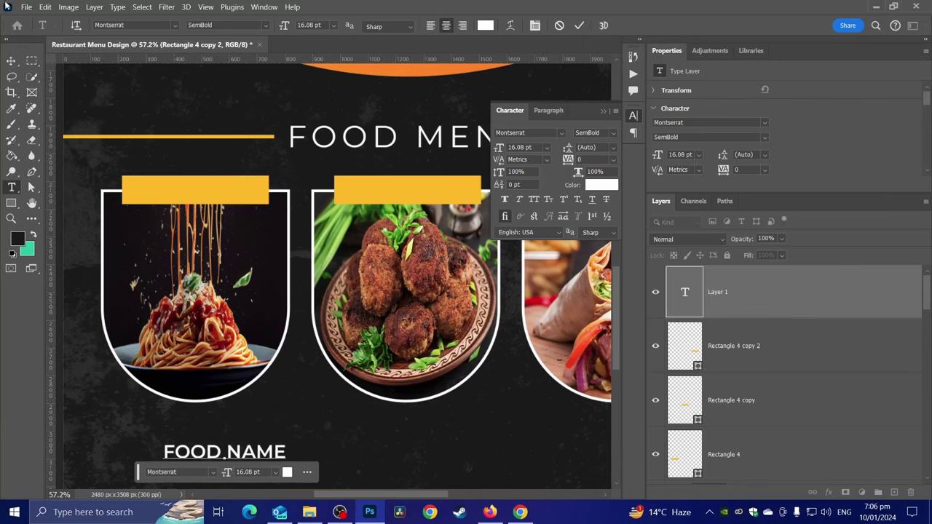
left_click(12, 61)
mouse_move(262, 435)
left_mouse_down()
mouse_move(220, 187)
mouse_move(239, 189)
mouse_move(192, 197)
mouse_move(407, 201)
mouse_move(306, 188)
mouse_move(495, 190)
mouse_move(391, 197)
mouse_move(403, 196)
left_mouse_up()
Set all three FOOD NAME text layers to black #000000, then zoom in on the arches.
scroll(419, 237, "down", 5)
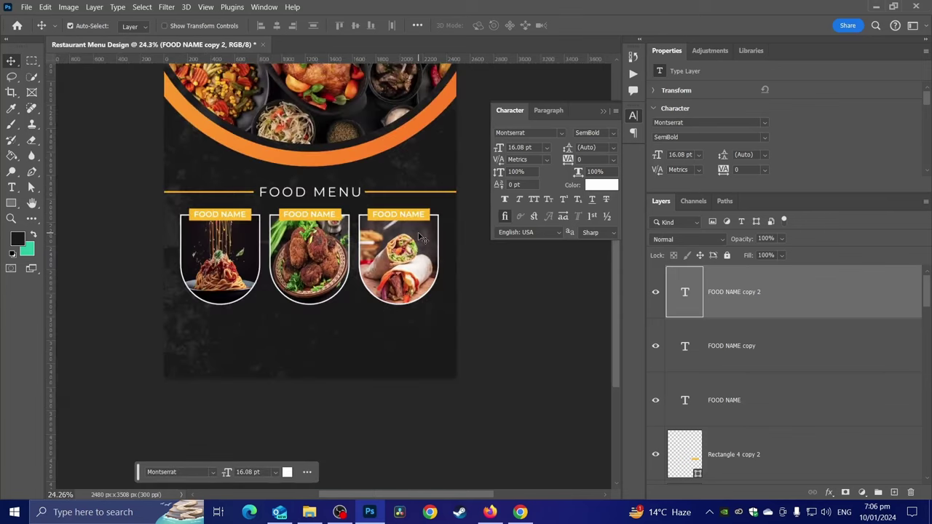
left_click(710, 401, "shift")
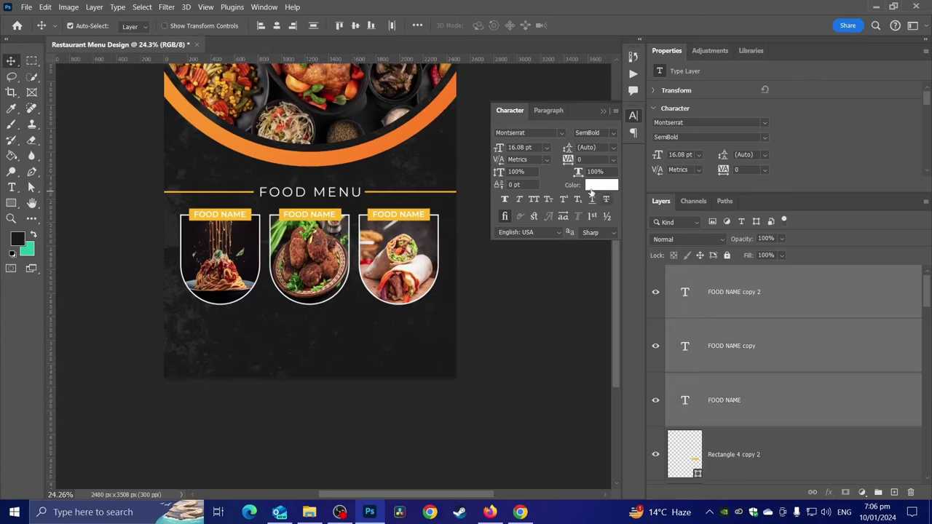
left_click(602, 185)
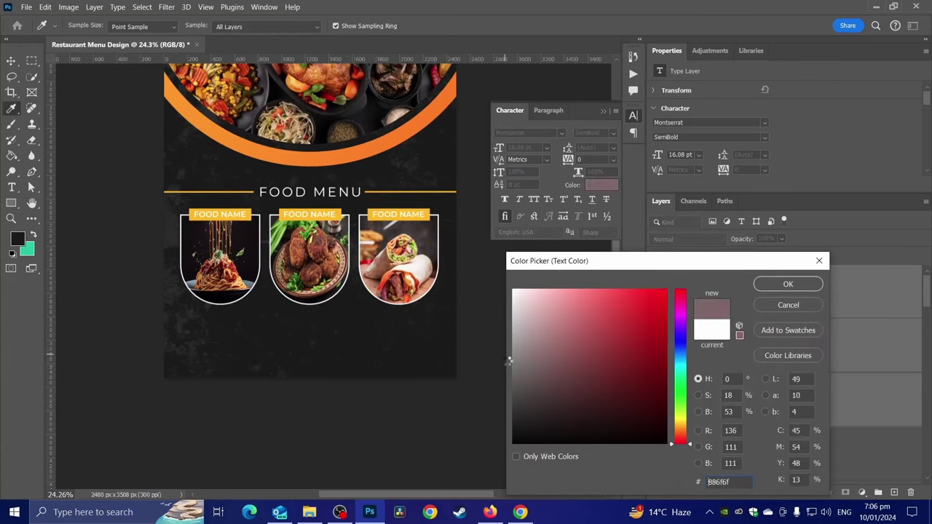
left_click_drag(593, 413, 447, 422)
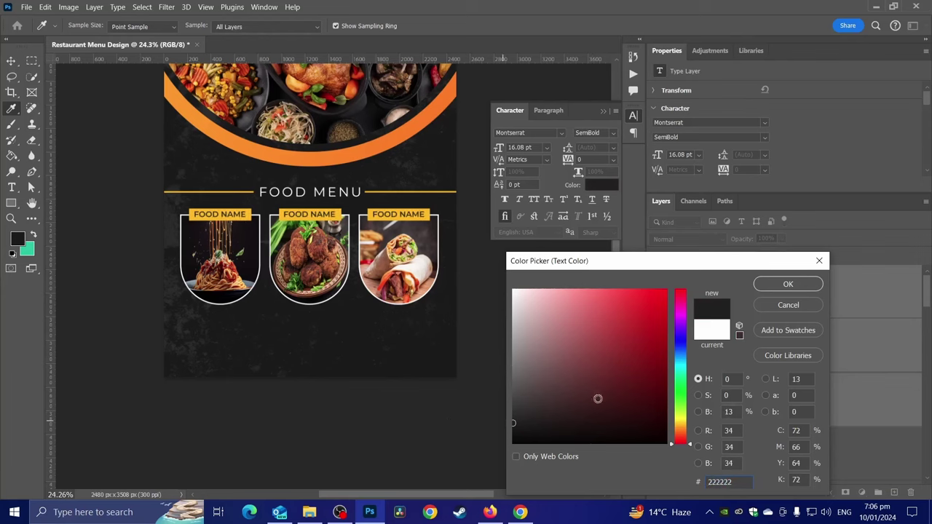
left_click_drag(598, 416, 444, 471)
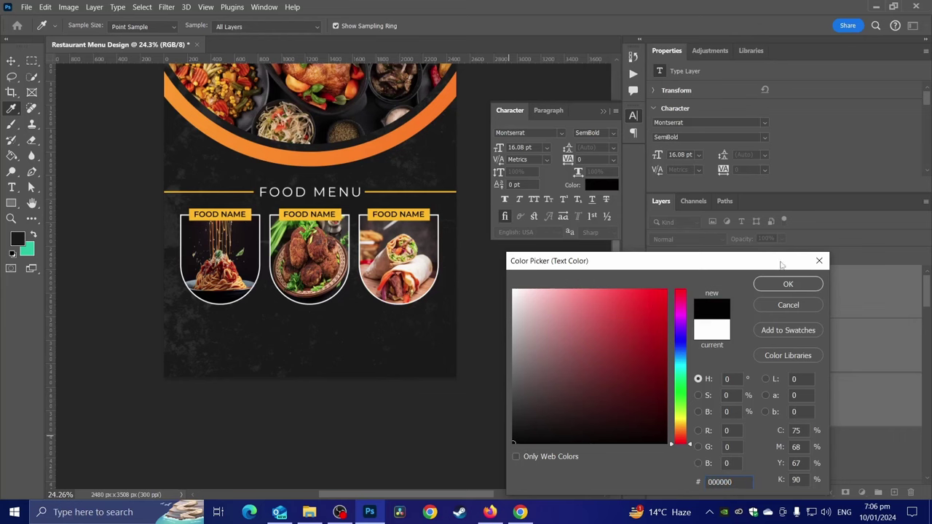
left_click(788, 284)
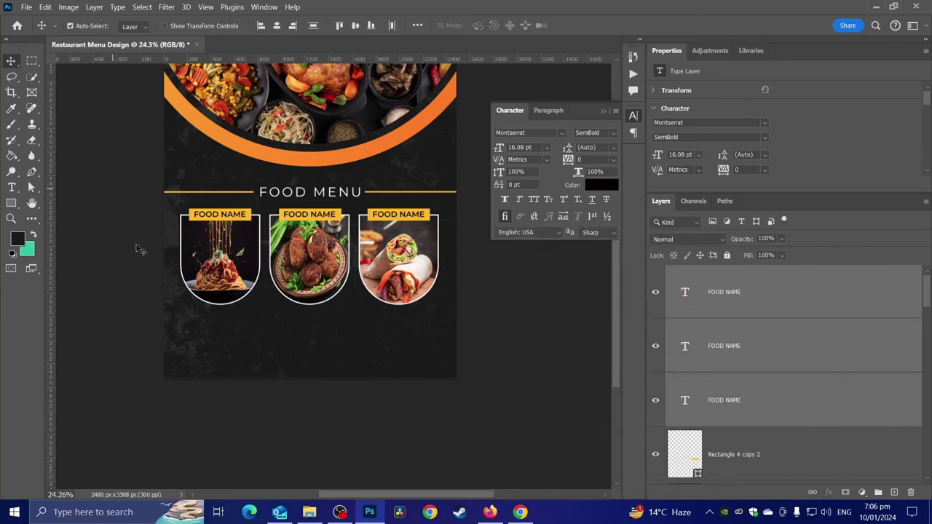
scroll(150, 310, "up", 2)
scroll(245, 321, "up", 1)
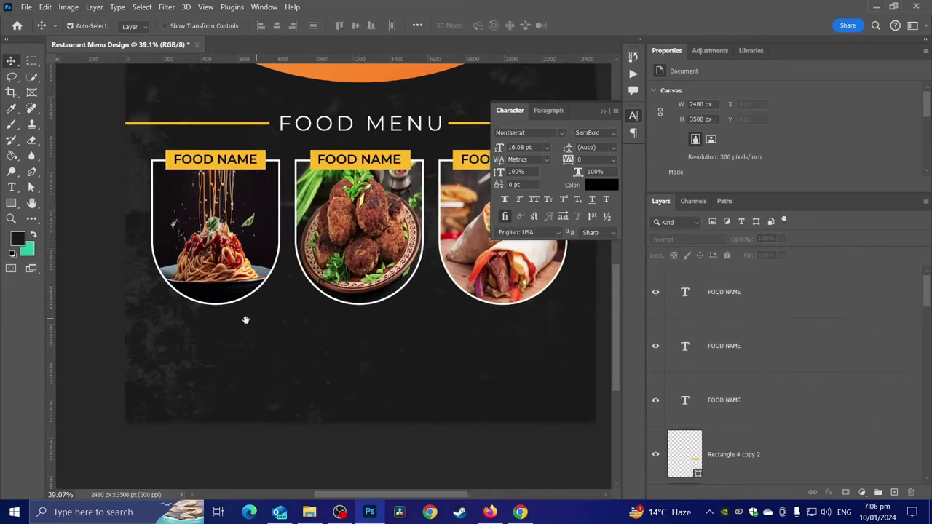
left_click_drag(246, 320, 213, 342)
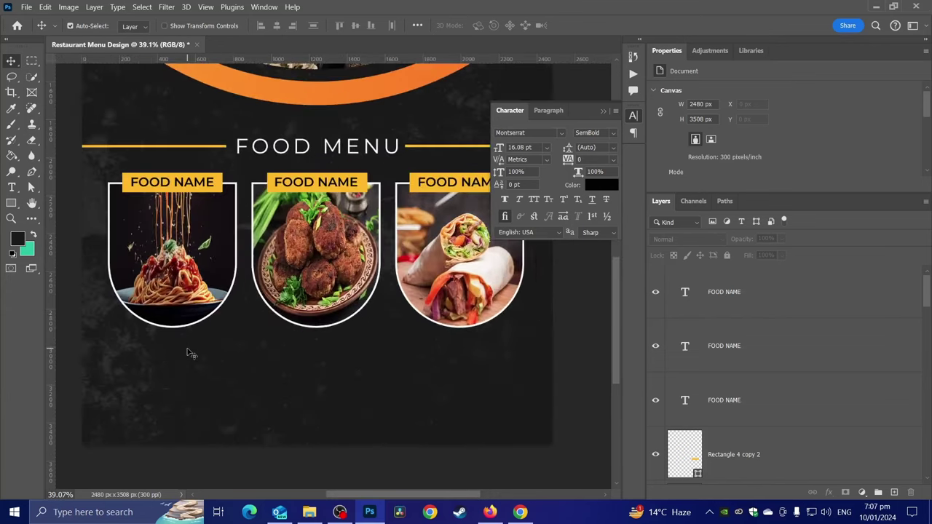
Select the Brush tool and add a new empty layer for the shadow.
left_click(11, 203)
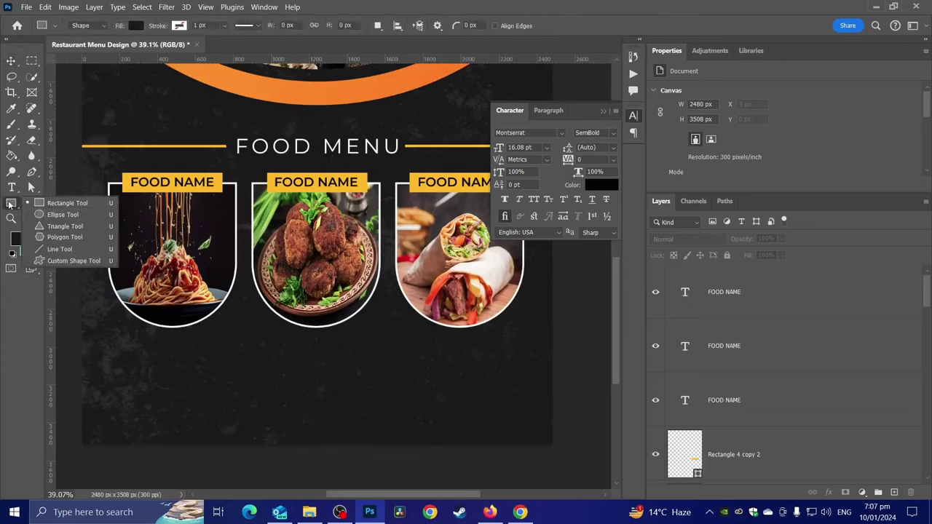
left_click(11, 124)
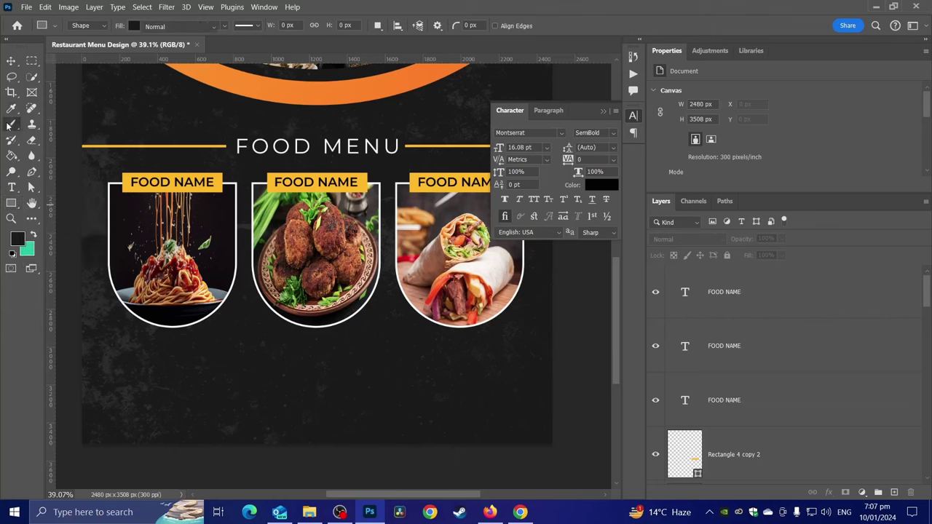
left_click(44, 127)
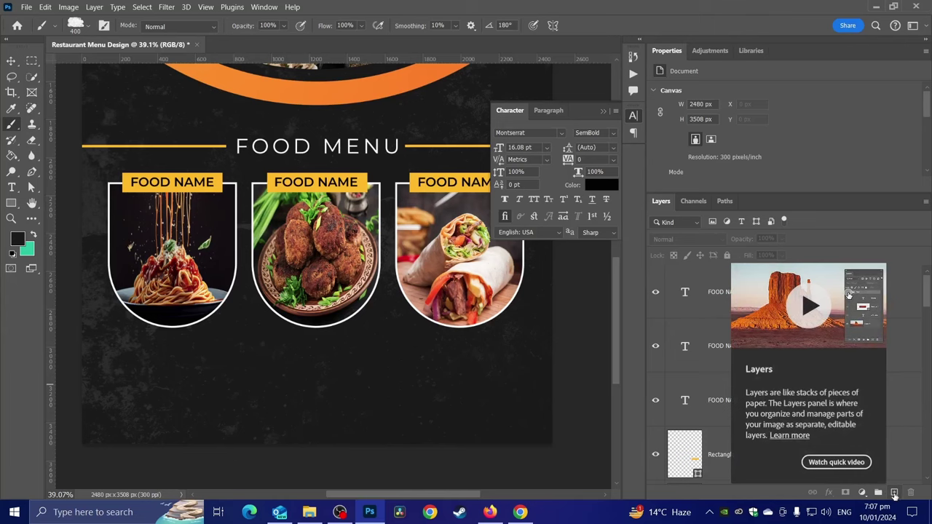
left_click(895, 494)
Choose the soft round brush preset, shrink it to 600 px, and dab under the middle card.
right_click(273, 360)
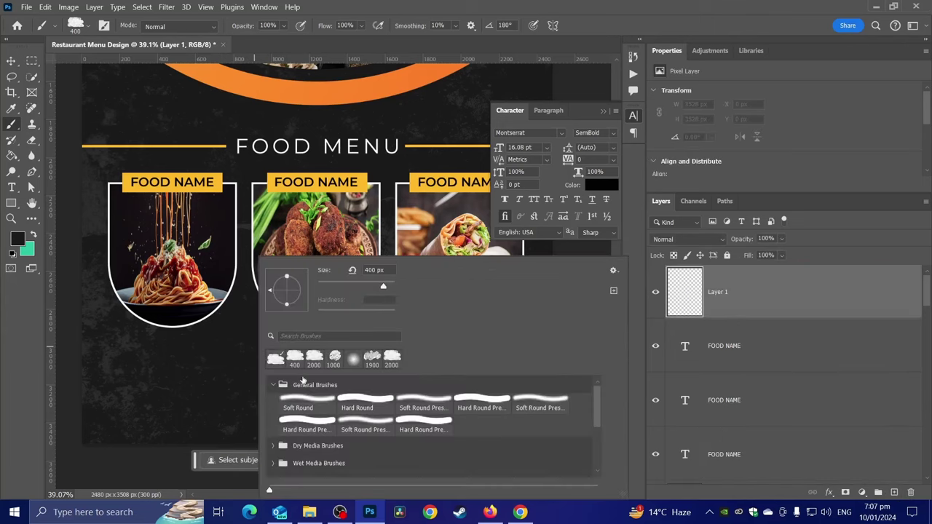
left_click(334, 356)
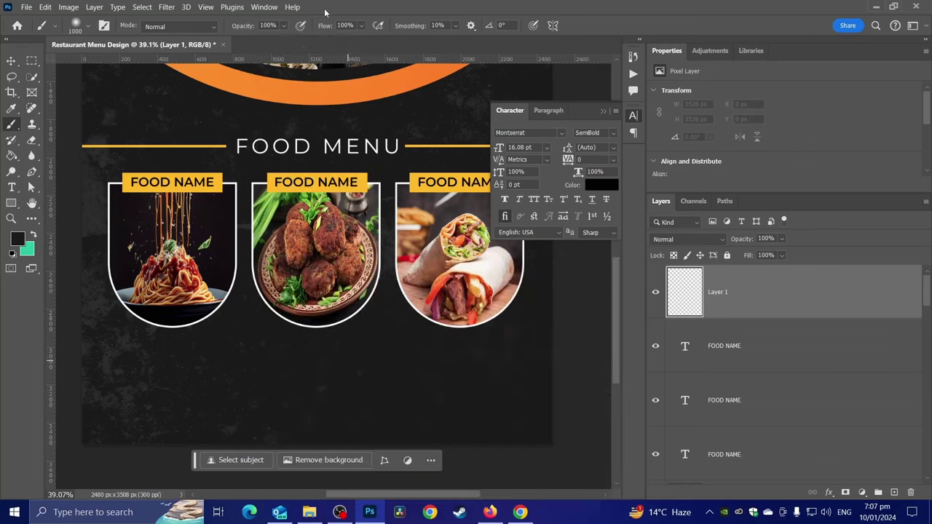
key("bracketleft")
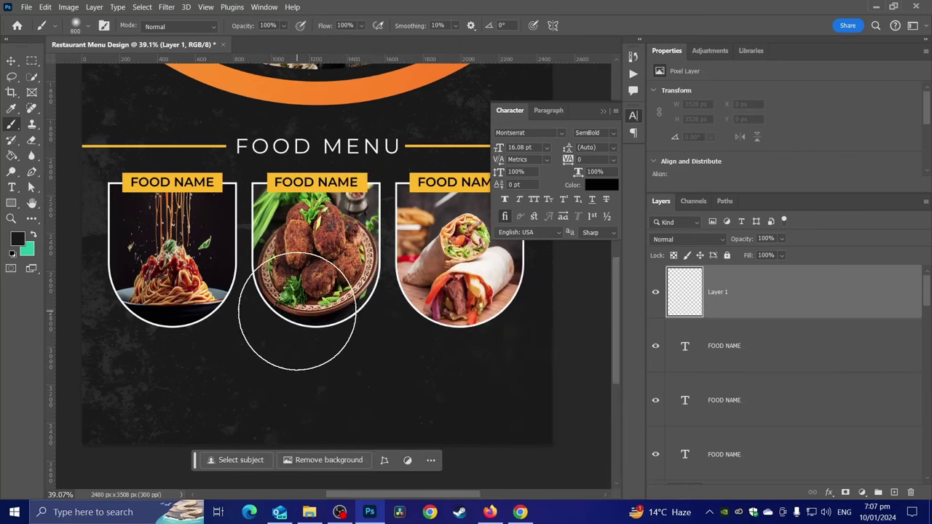
key("bracketleft")
key("bracketleft")
key("bracketleft")
left_click(300, 331)
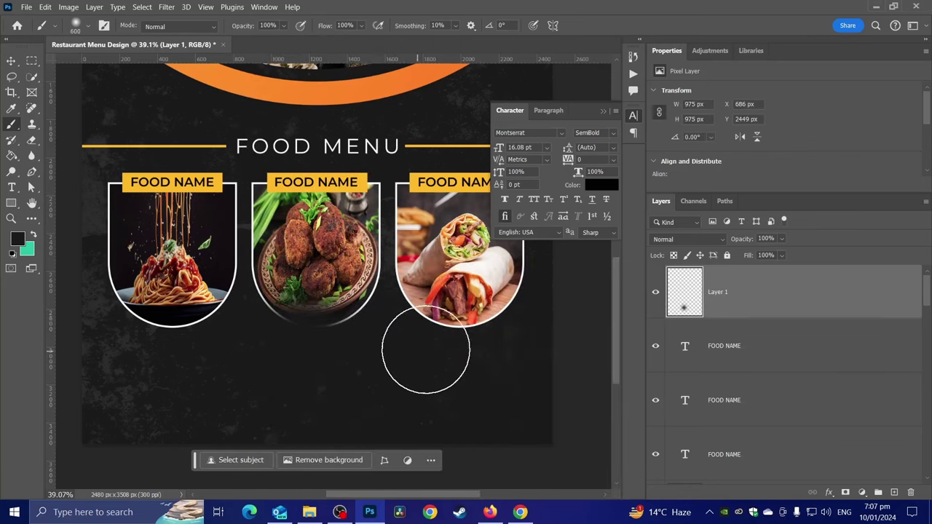
Undo that dab, set a dark foreground colour, and repaint the soft dab under the middle card.
key("ctrl+z")
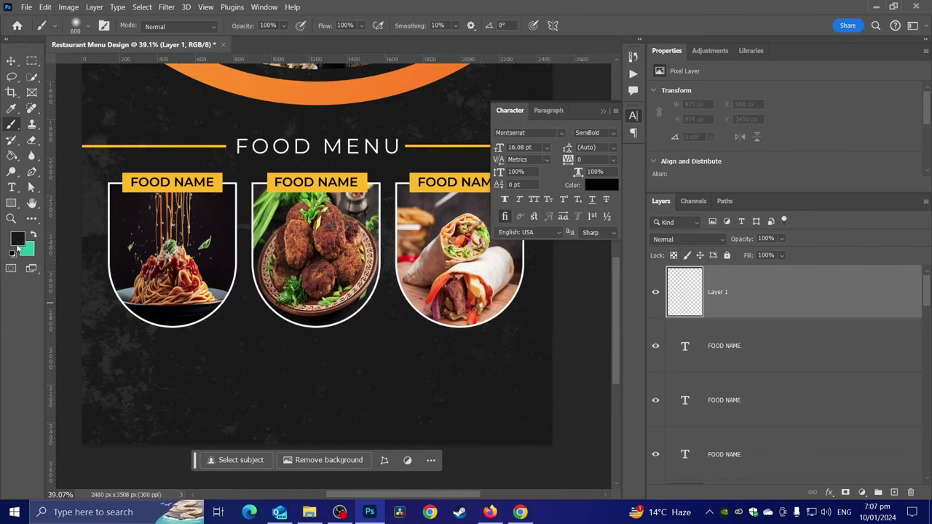
left_click(23, 243)
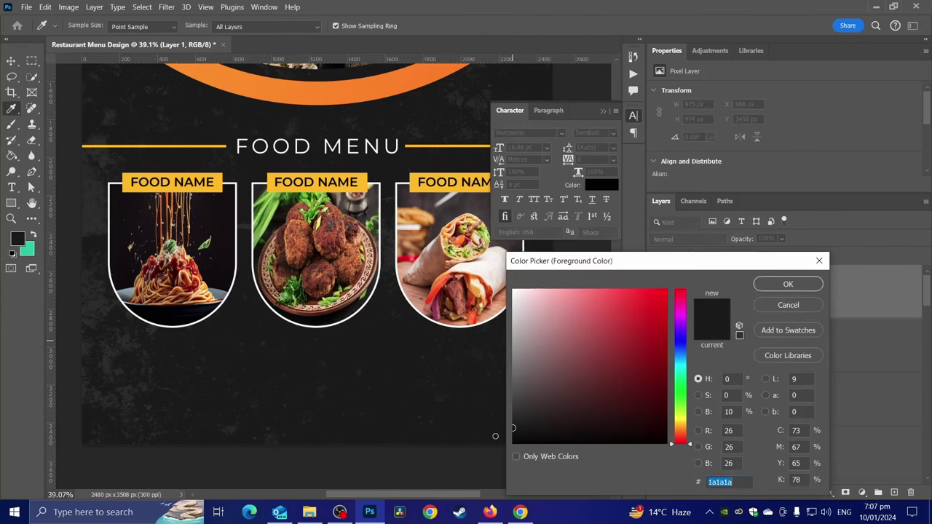
left_click(788, 284)
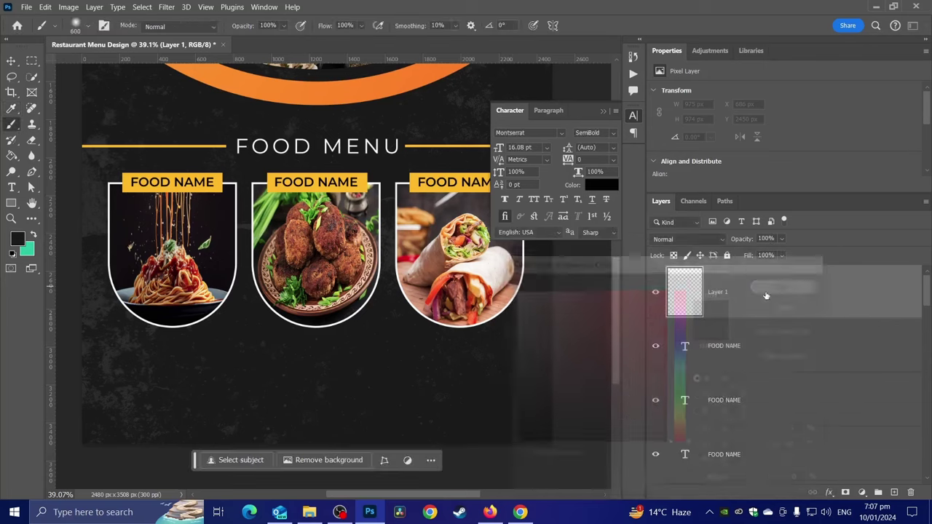
left_click(312, 359)
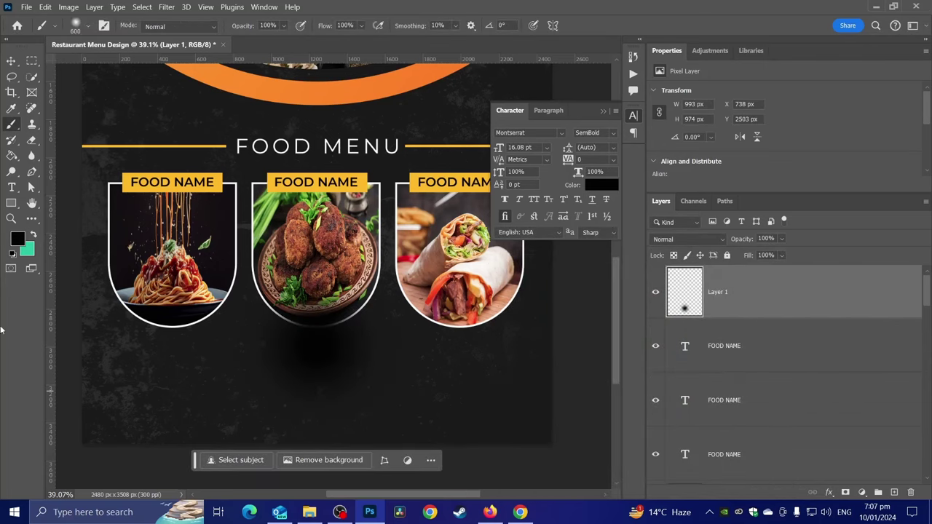
Move the dark dab down and flatten it into a thin oval shadow with Free Transform.
key("ctrl+t")
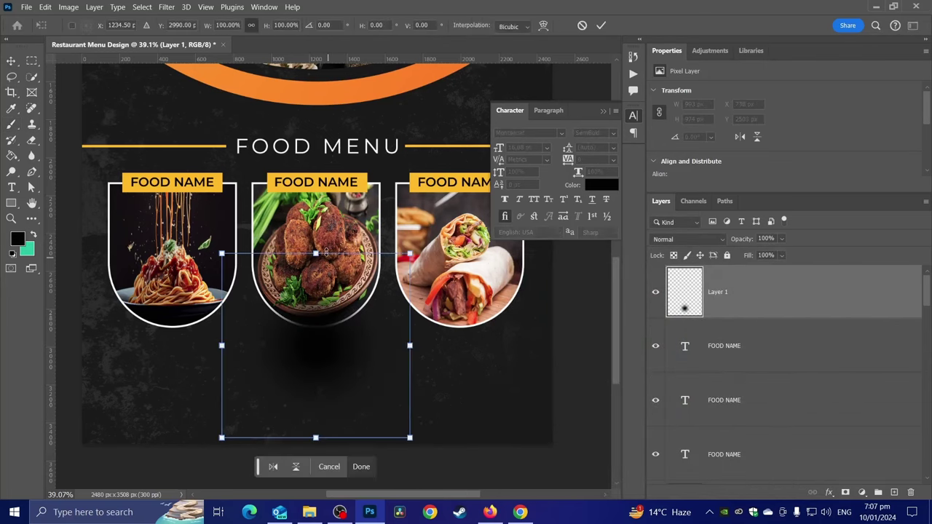
mouse_move(332, 294)
left_mouse_down()
mouse_move(336, 407)
mouse_move(198, 343)
mouse_move(182, 352)
left_mouse_up()
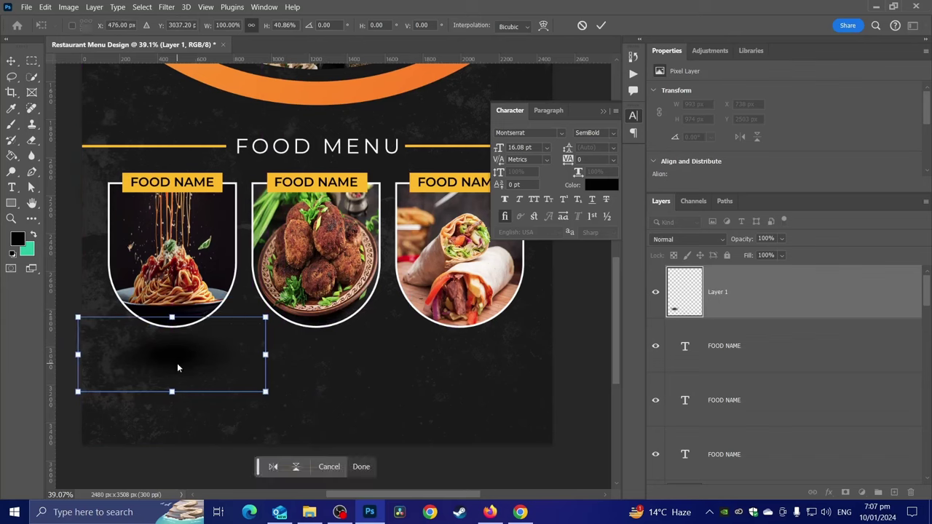
key("alt+space")
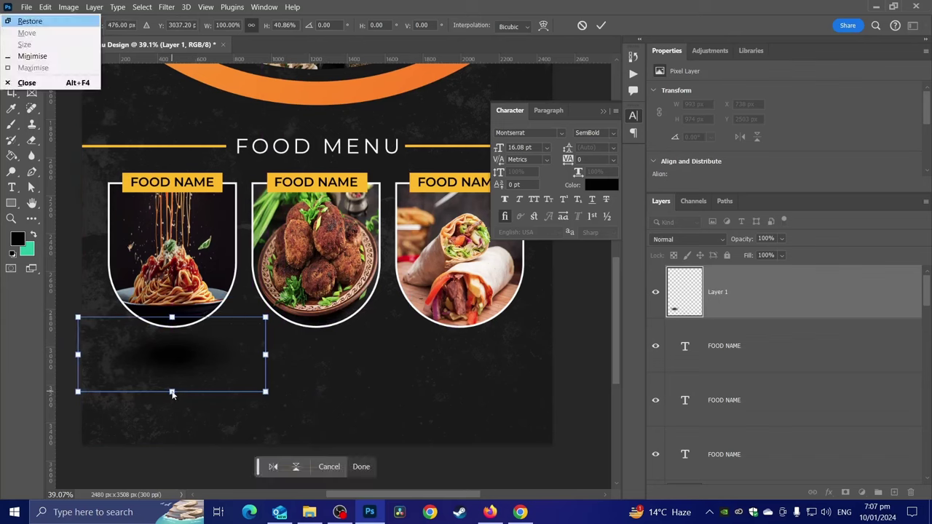
key("Escape")
mouse_move(173, 394)
left_mouse_down()
mouse_move(172, 370)
mouse_move(205, 362)
mouse_move(476, 360)
left_mouse_up()
key("Return")
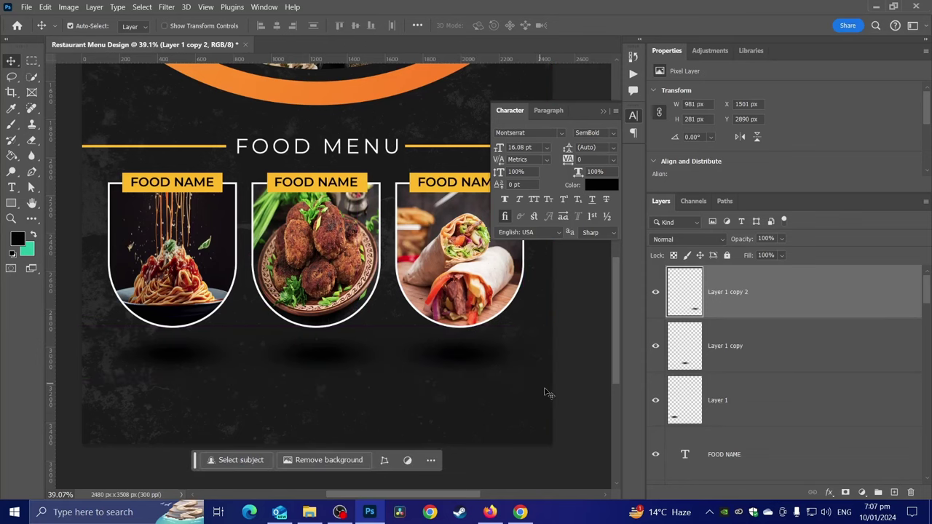
Select all three shadow layers and transform them flatter together.
scroll(546, 389, "down", 2)
scroll(551, 405, "down", 2)
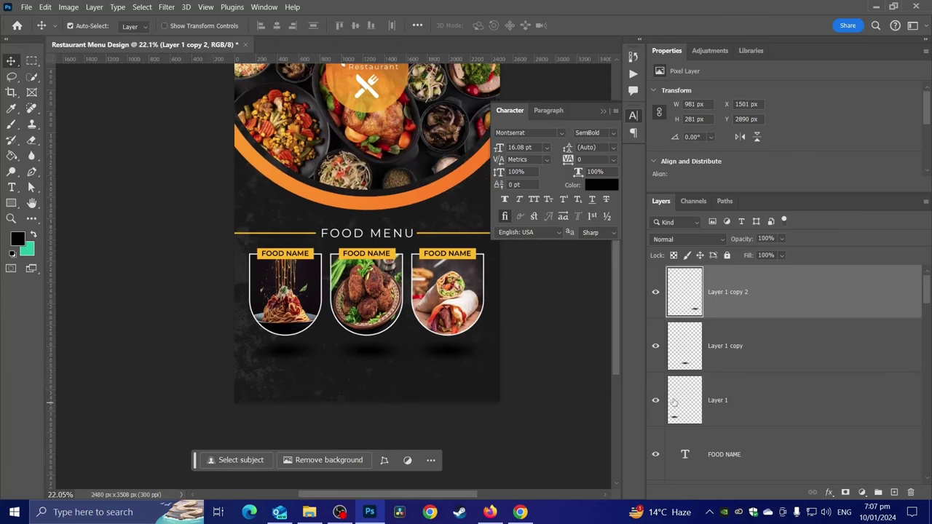
left_click(750, 405, "shift")
key("ctrl+t")
scroll(371, 356, "up", 2)
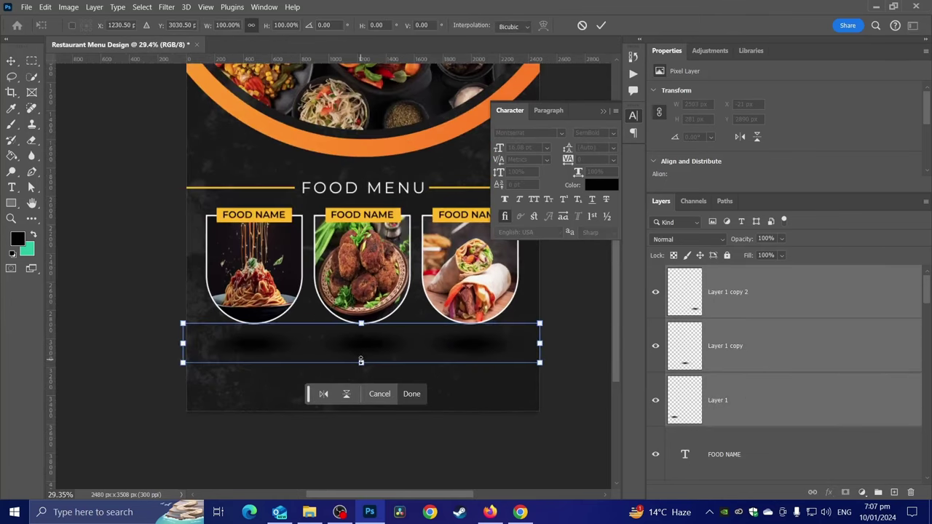
left_click_drag(361, 361, 405, 343)
key("Return")
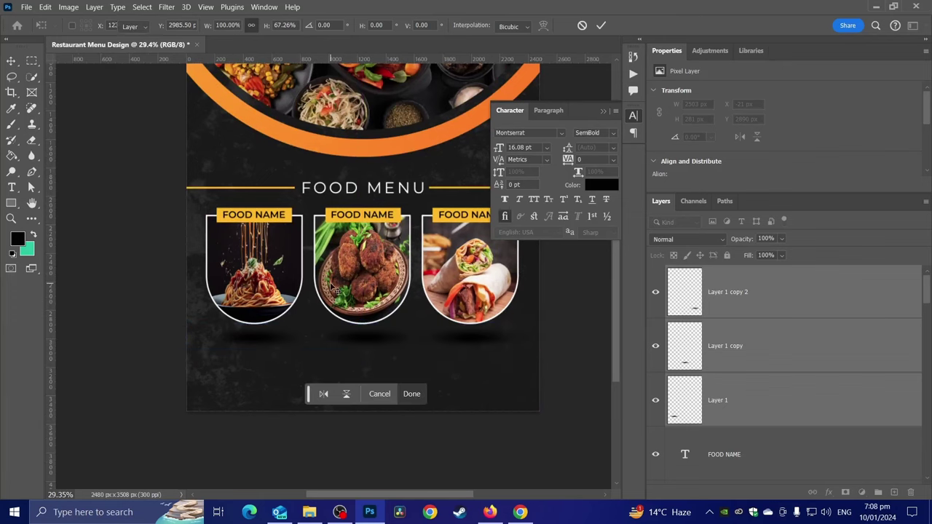
Fade the three shadow layers to about 68% opacity and deselect them.
scroll(331, 288, "down", 1)
scroll(314, 384, "up", 1)
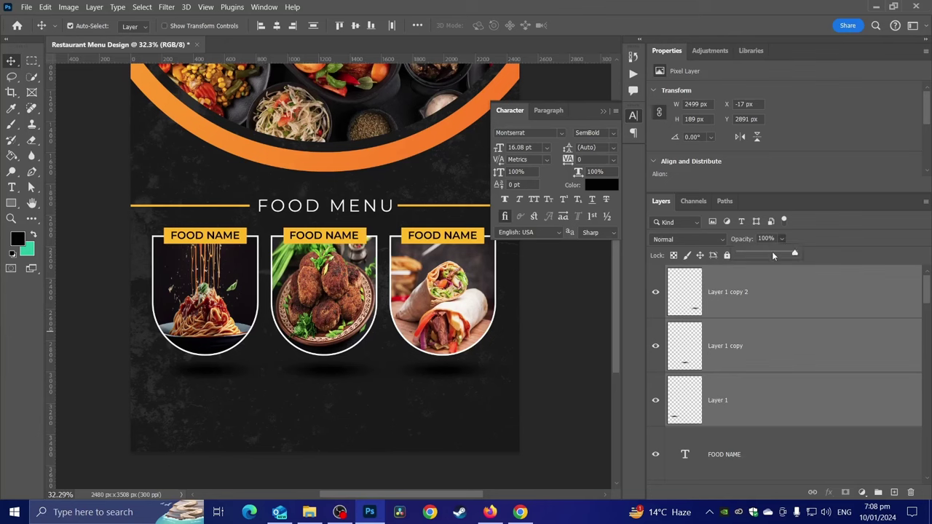
left_click(773, 255)
left_click_drag(800, 253, 778, 256)
left_click(547, 388)
scroll(247, 414, "up", 1)
left_click_drag(205, 418, 176, 406)
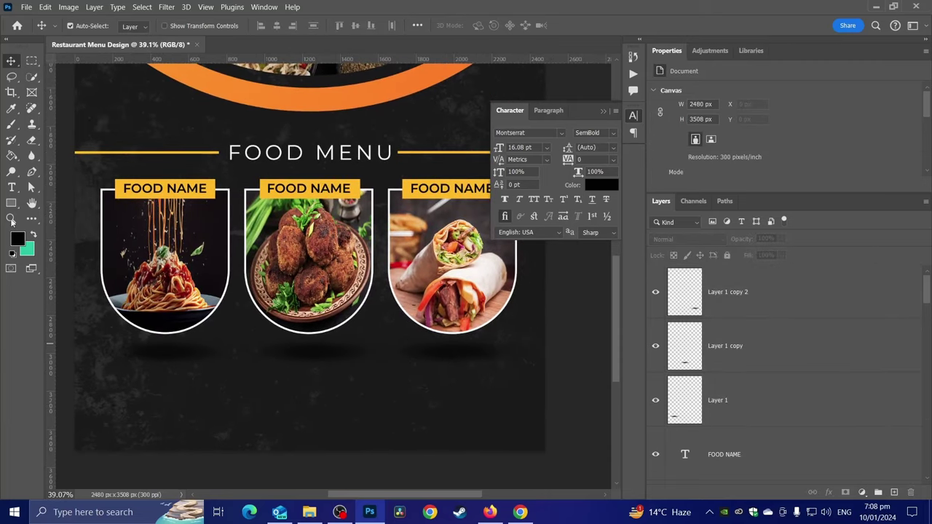
Draw a wide rectangle below the cards with no fill and a 10 px yellow dashed outline.
left_click(11, 203)
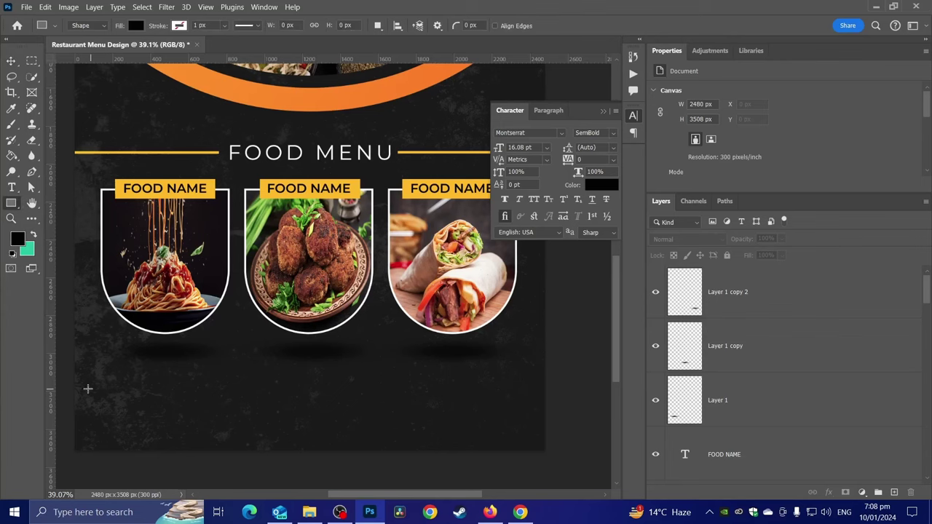
left_click_drag(66, 371, 569, 471)
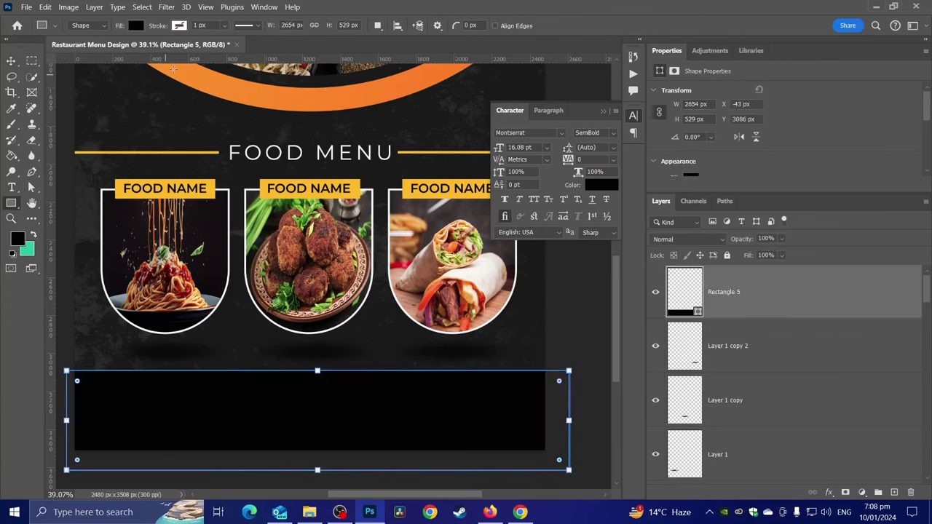
left_click(143, 29)
left_click(65, 49)
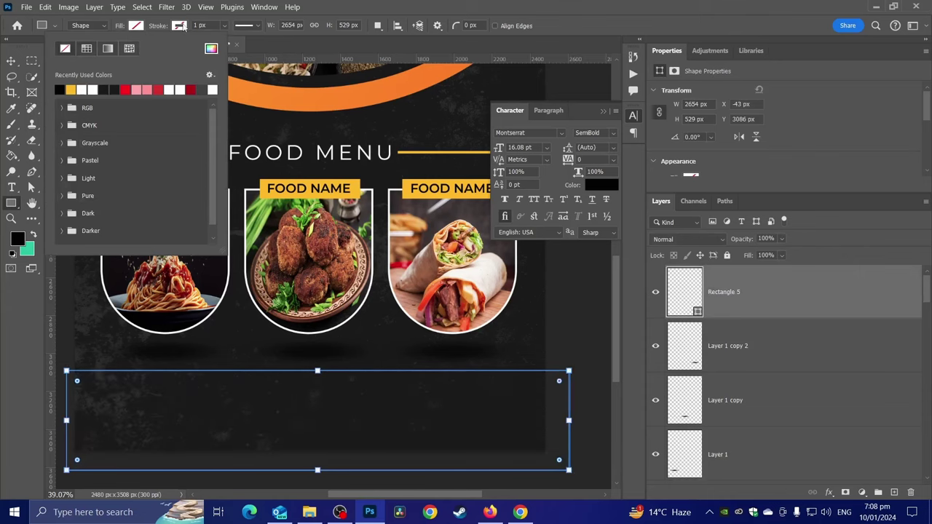
left_click(115, 89)
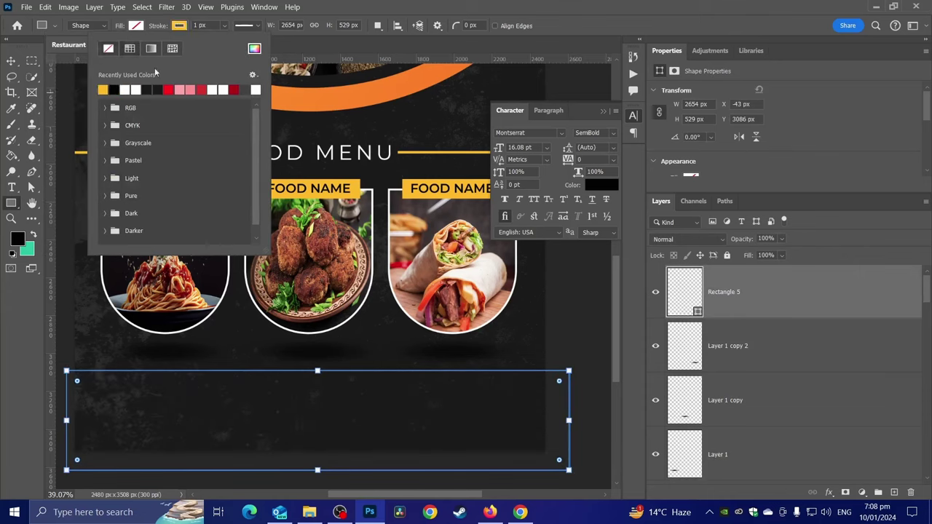
left_click(256, 28)
left_click(236, 84)
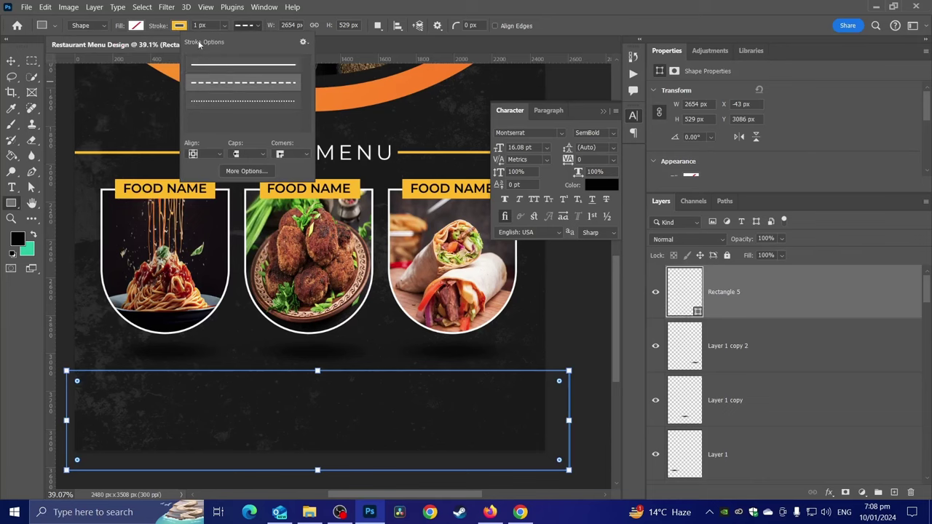
left_click(204, 26)
type("10")
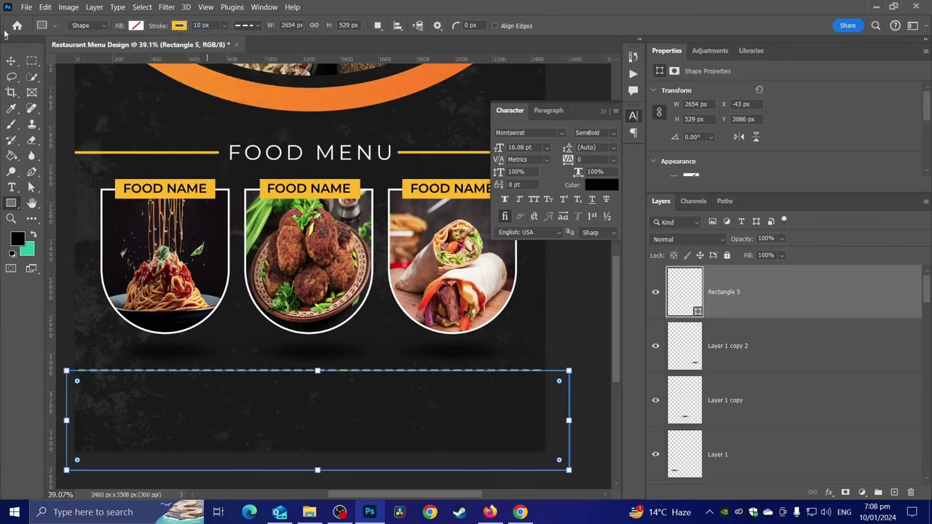
Centre the dashed rectangle horizontally on the page.
left_click(11, 60)
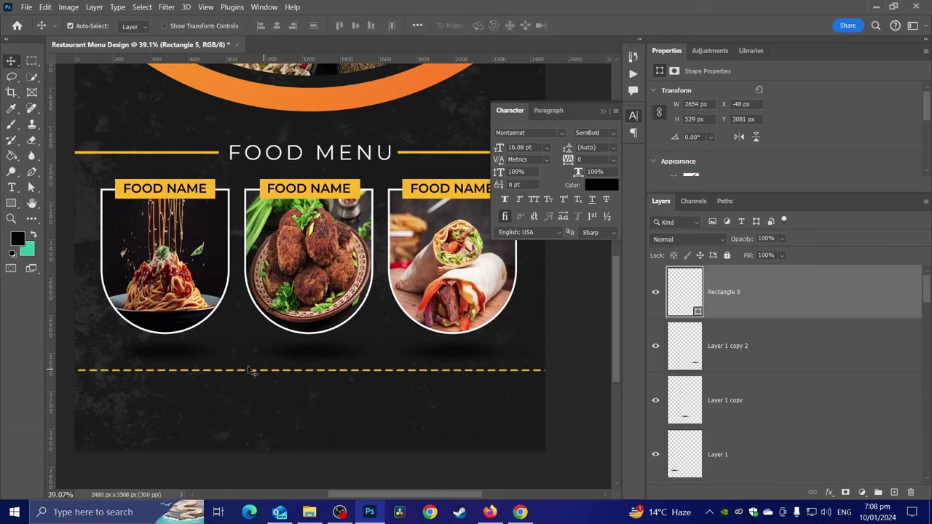
key("ctrl+a")
left_click(277, 25)
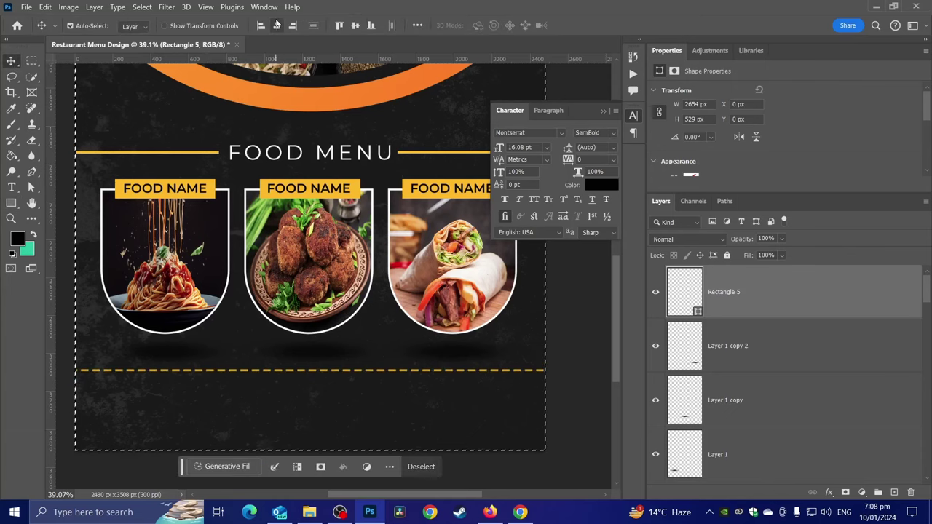
key("ctrl+d")
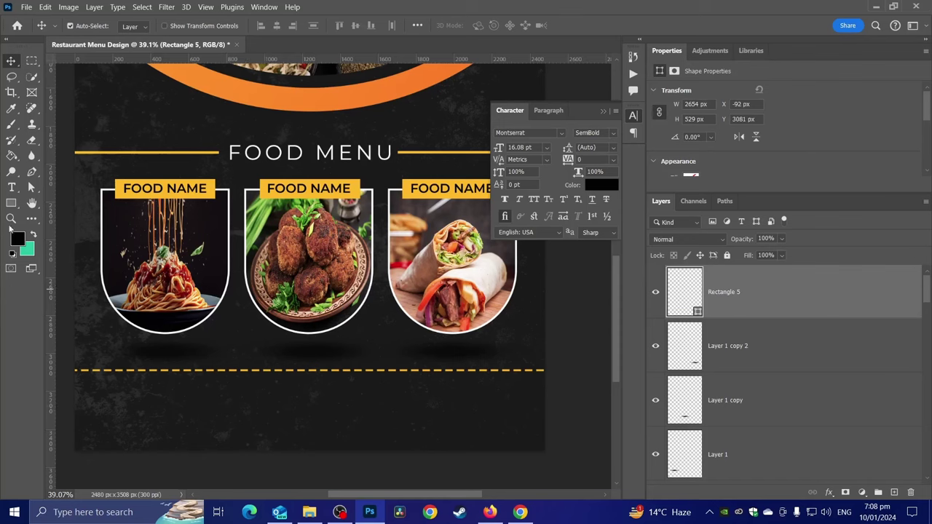
left_click(11, 203)
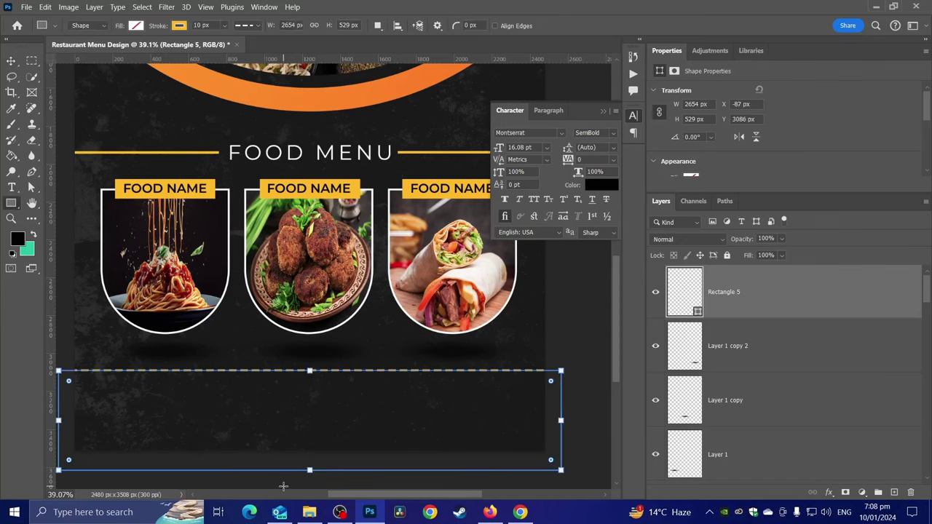
Duplicate the dashed rectangle and make the copy solid yellow with no outline.
key("ctrl+j")
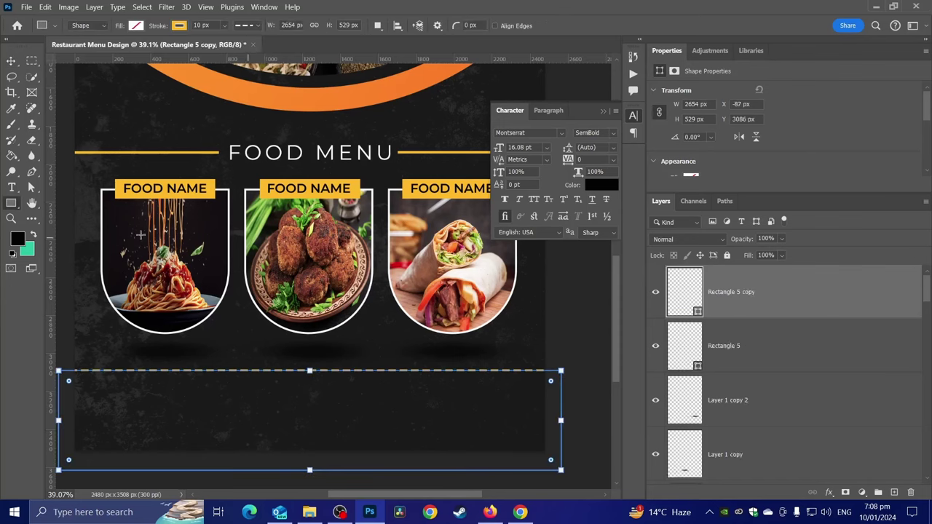
left_click(178, 26)
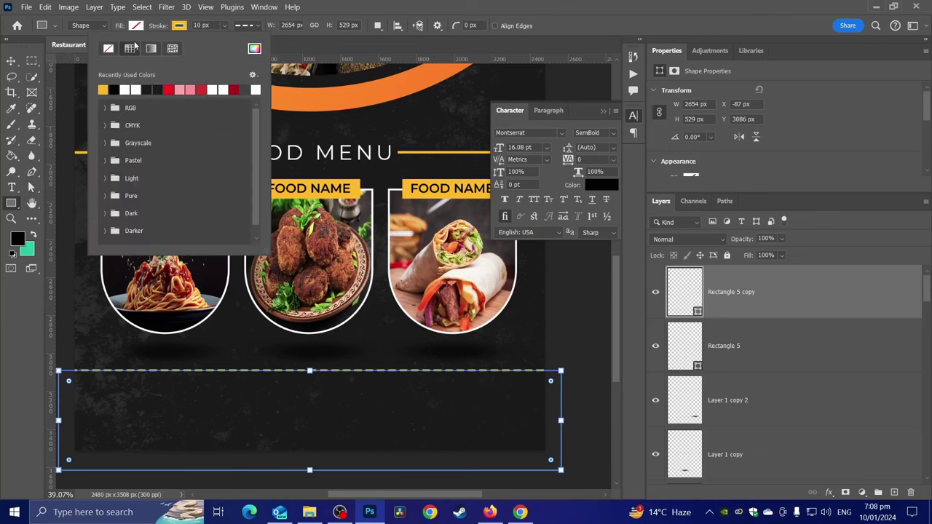
left_click(109, 49)
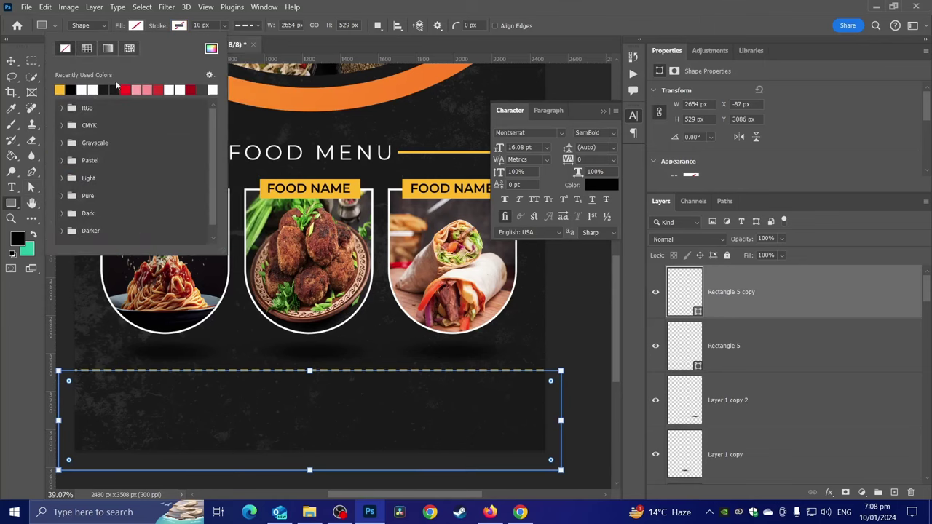
left_click(60, 89)
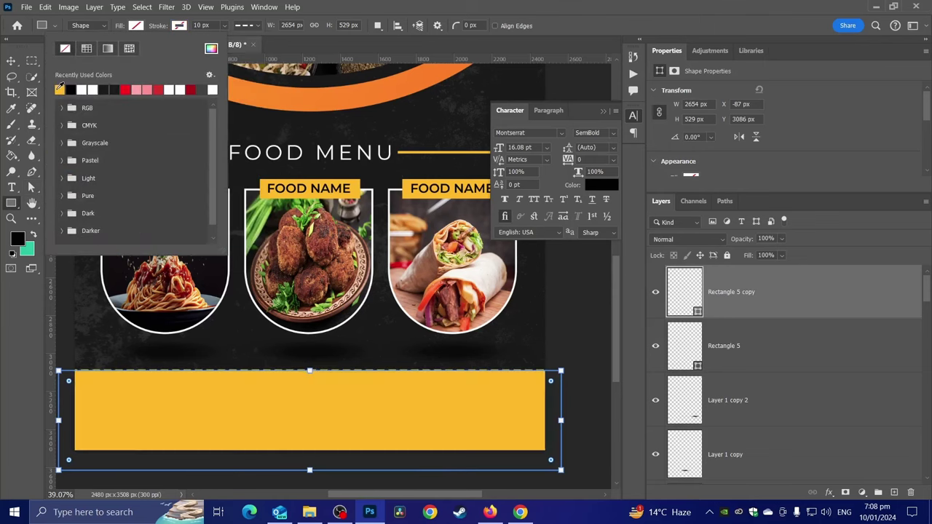
left_click(11, 60)
Shrink the yellow copy slightly and move it down into a band below the dashed line.
key("ctrl+t")
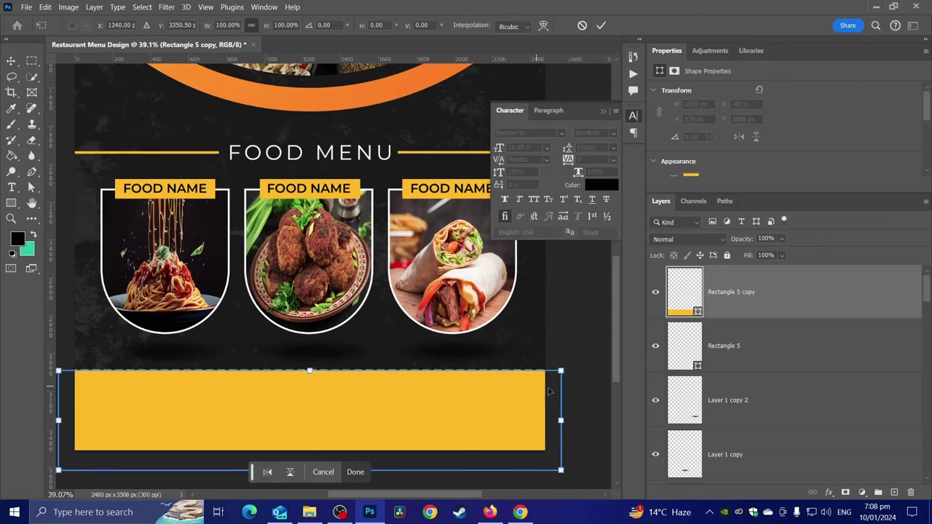
left_click_drag(562, 411, 547, 411)
left_click_drag(447, 411, 386, 412)
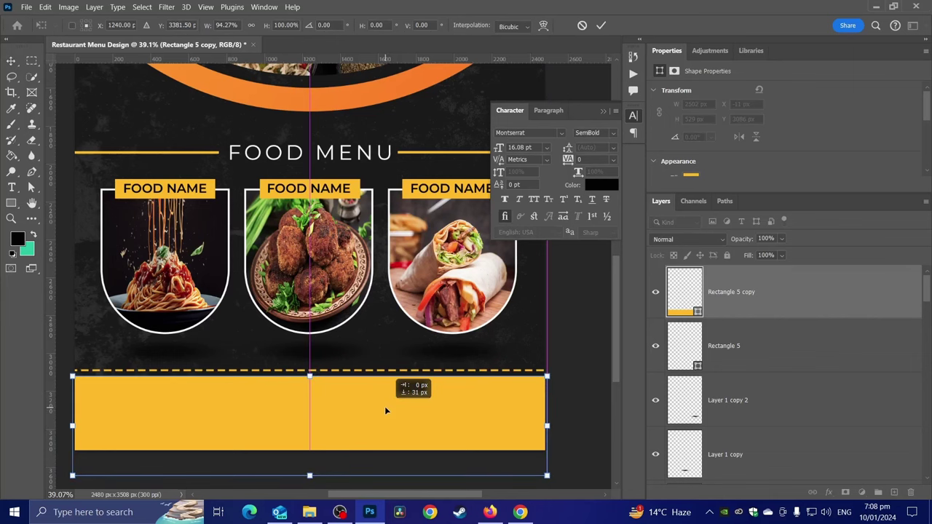
key("Return")
scroll(368, 413, "down", 5)
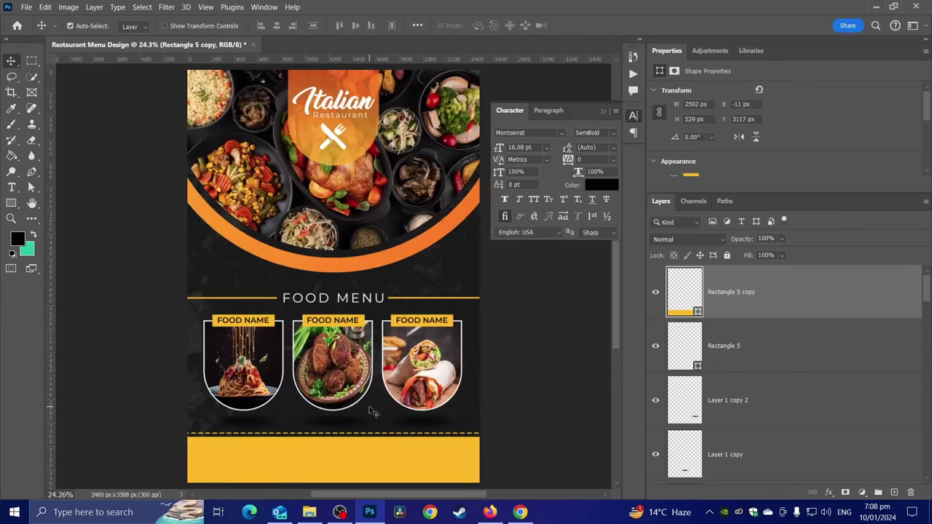
scroll(350, 394, "up", 2)
scroll(335, 374, "up", 2)
scroll(342, 379, "down", 2)
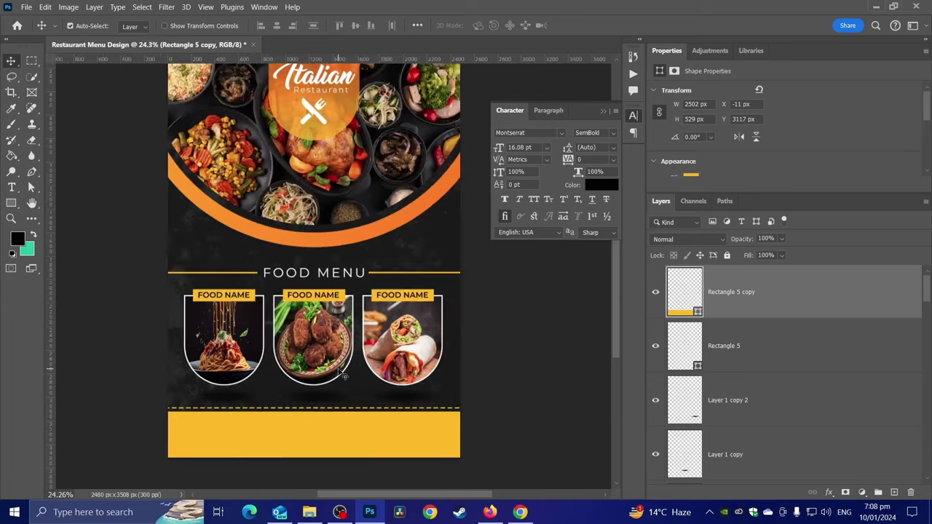
scroll(344, 377, "up", 1)
left_click(345, 240)
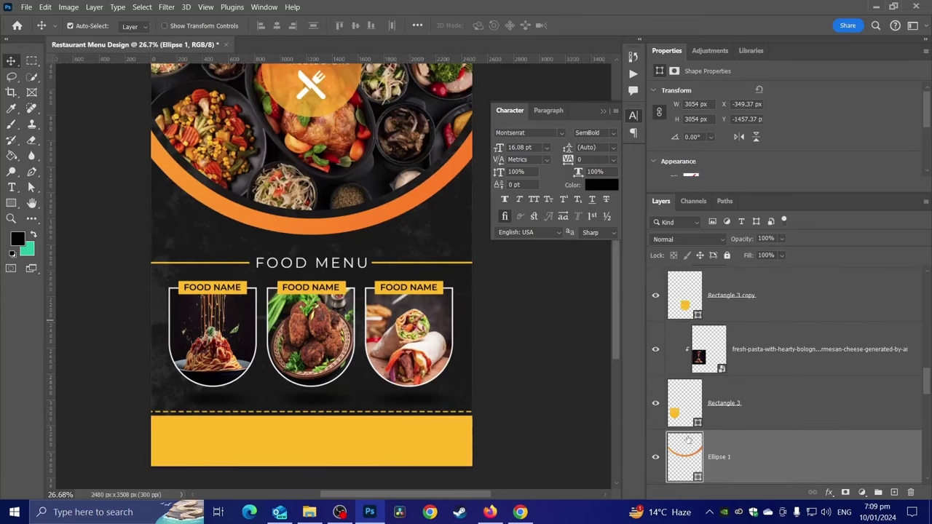
double_click(694, 456)
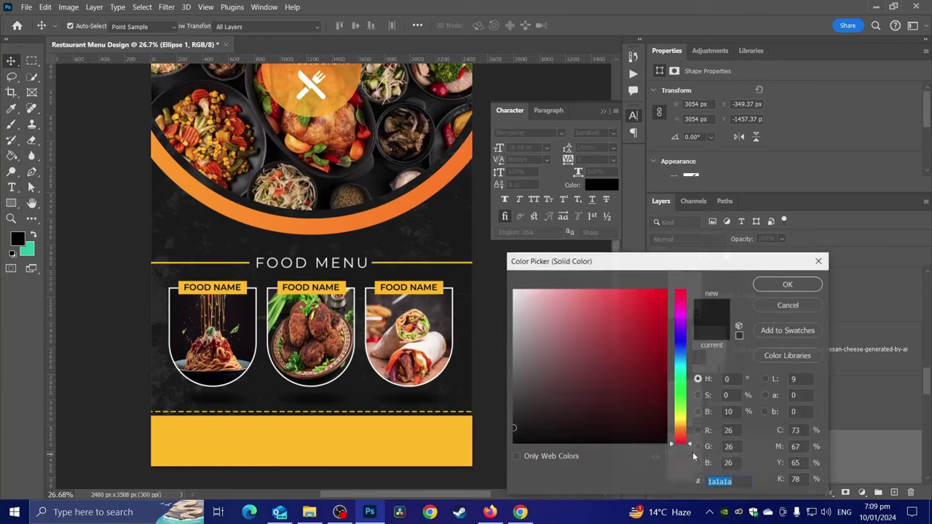
left_click(789, 306)
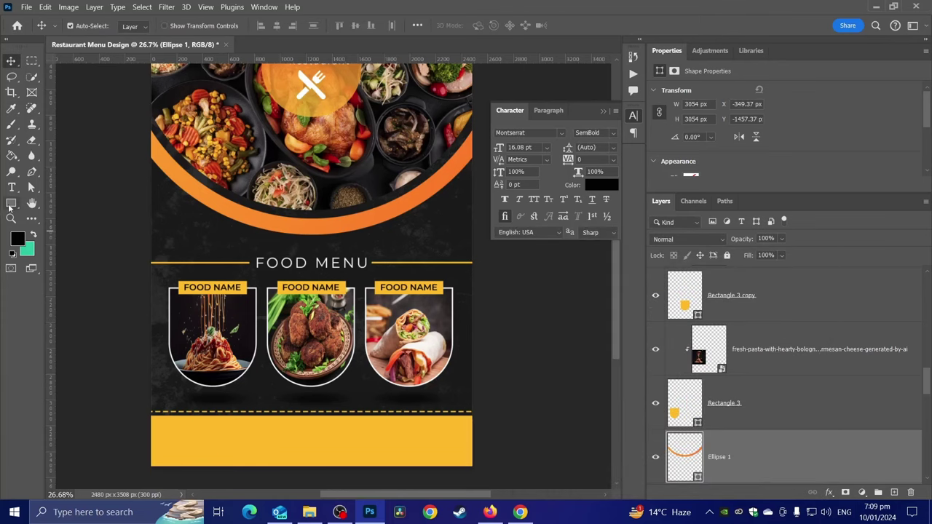
left_click(179, 26)
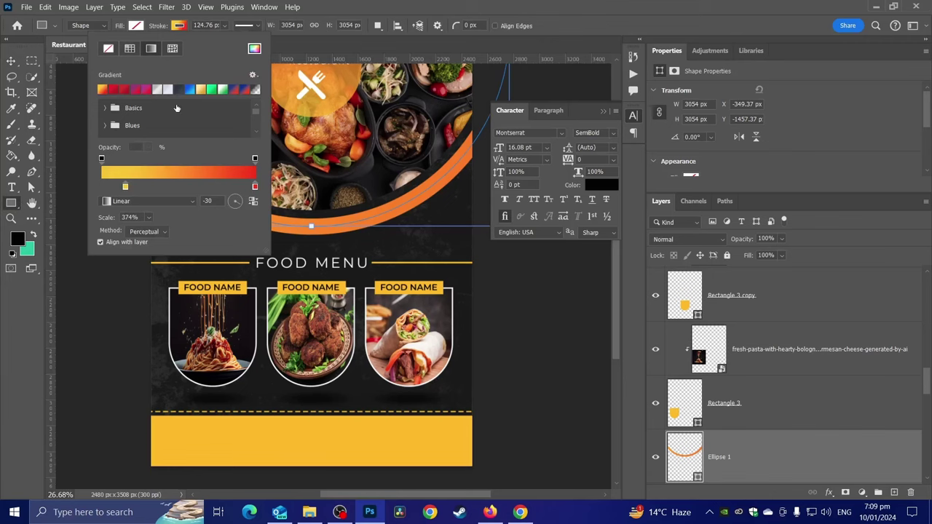
left_click(369, 5)
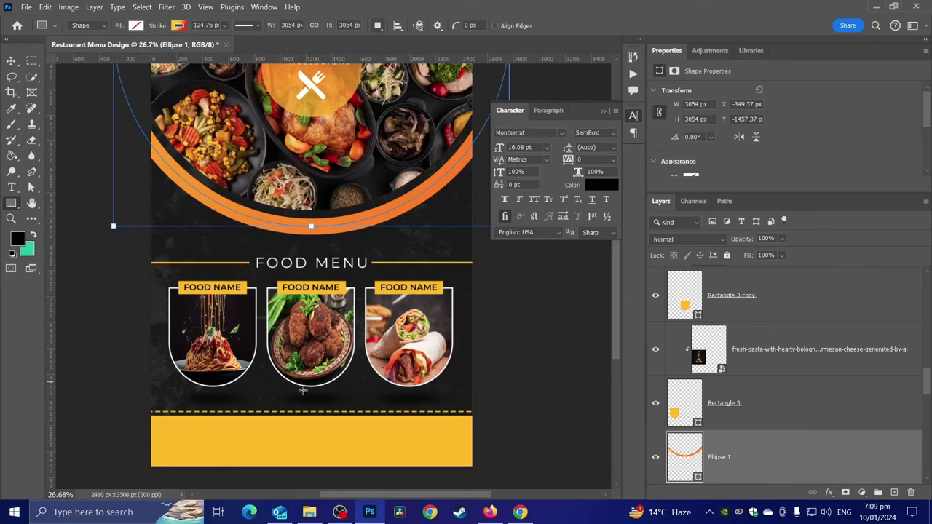
left_click(11, 61)
Fill the bottom band with the yellow-to-red gradient at -30° angle and 748% scale.
left_click(263, 457)
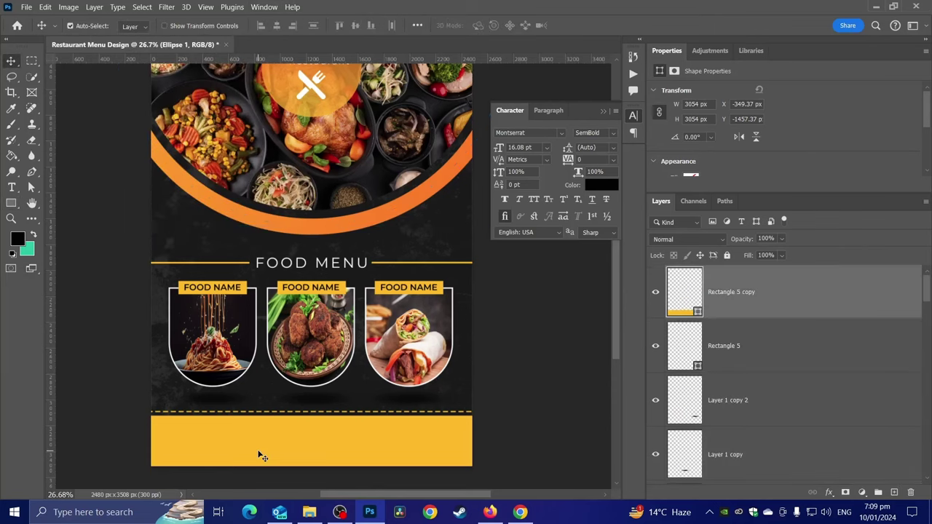
left_click(10, 204)
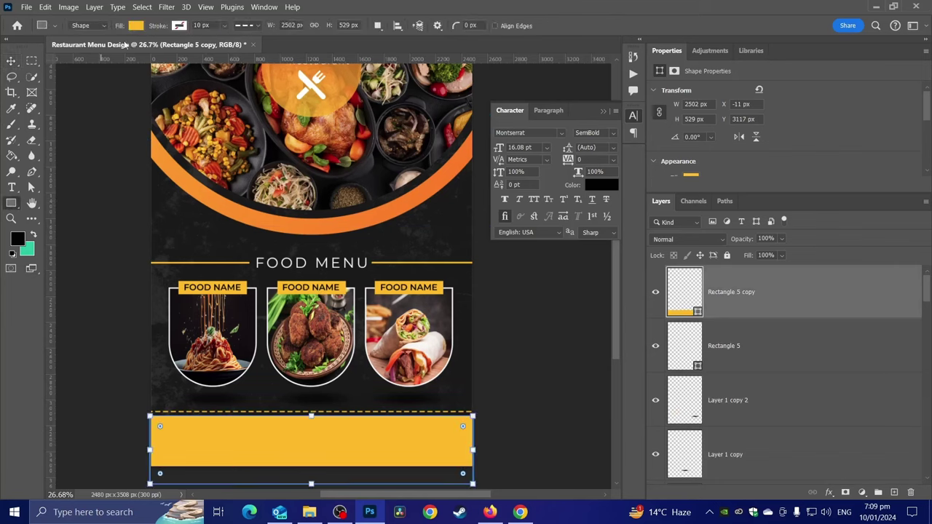
left_click(136, 26)
left_click(108, 48)
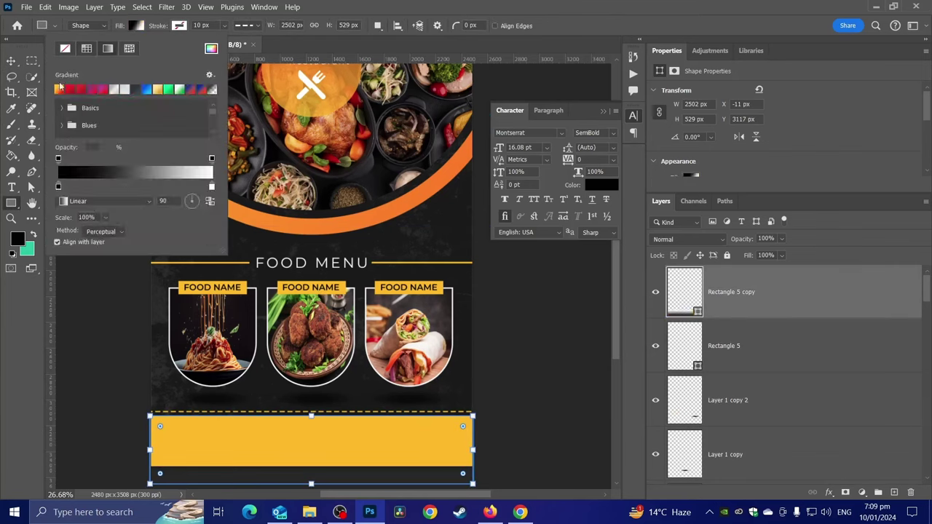
left_click(58, 90)
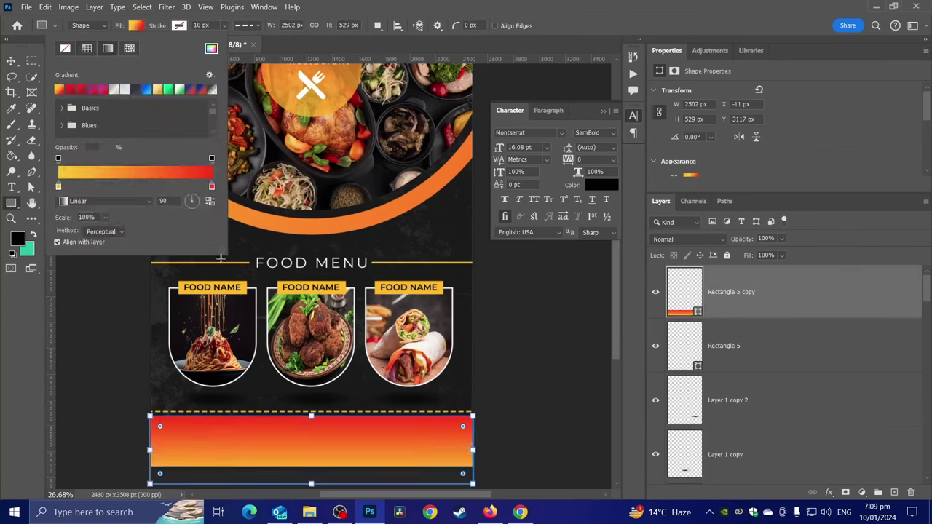
type("-30")
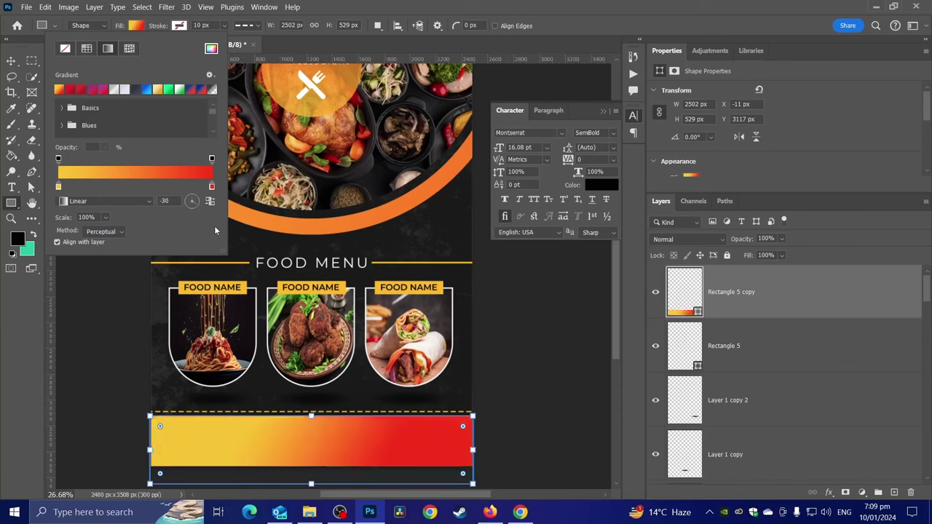
left_click(93, 217)
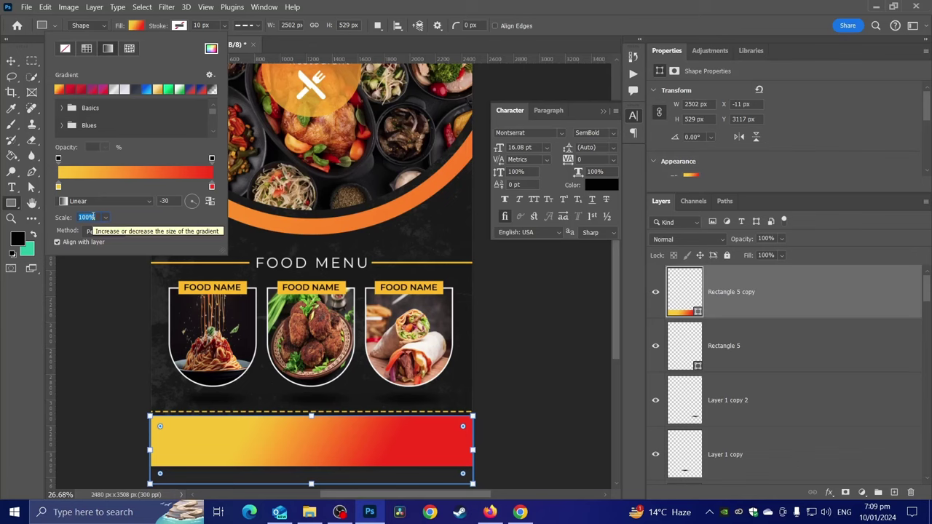
type("74")
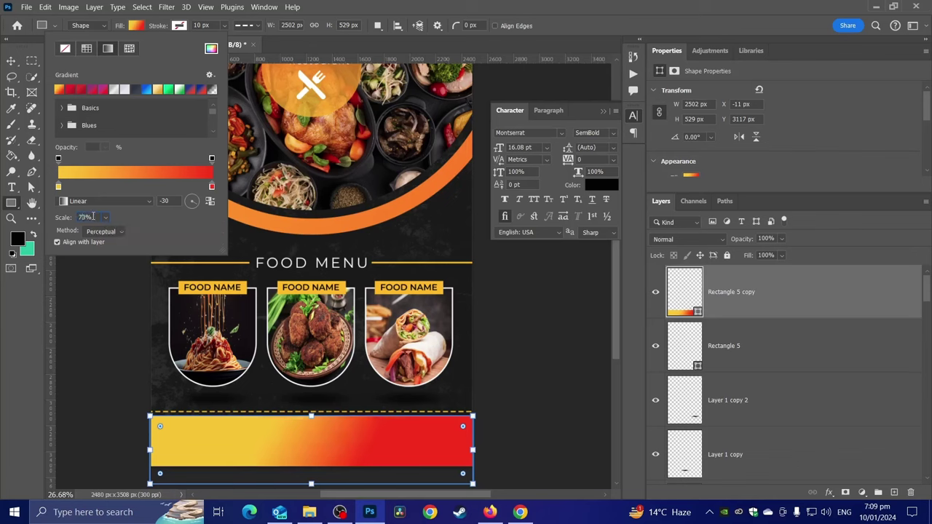
type("8")
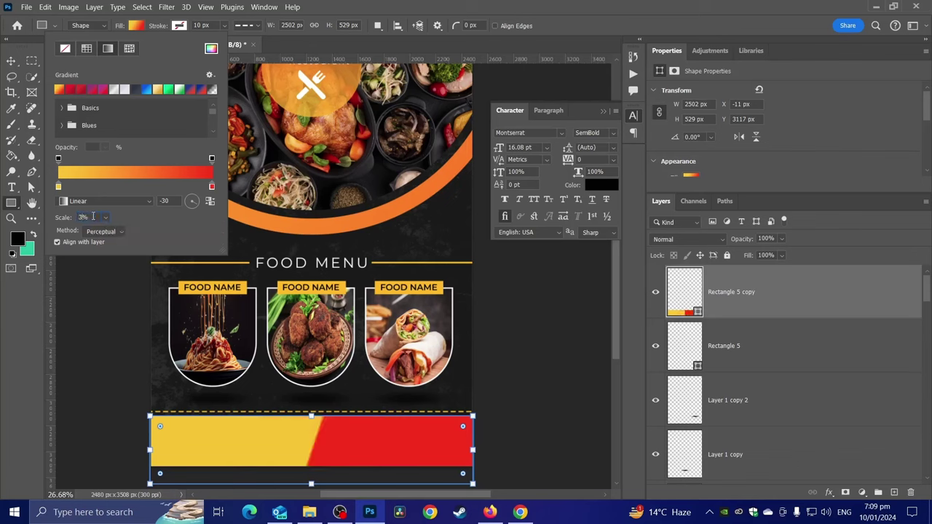
key("Return")
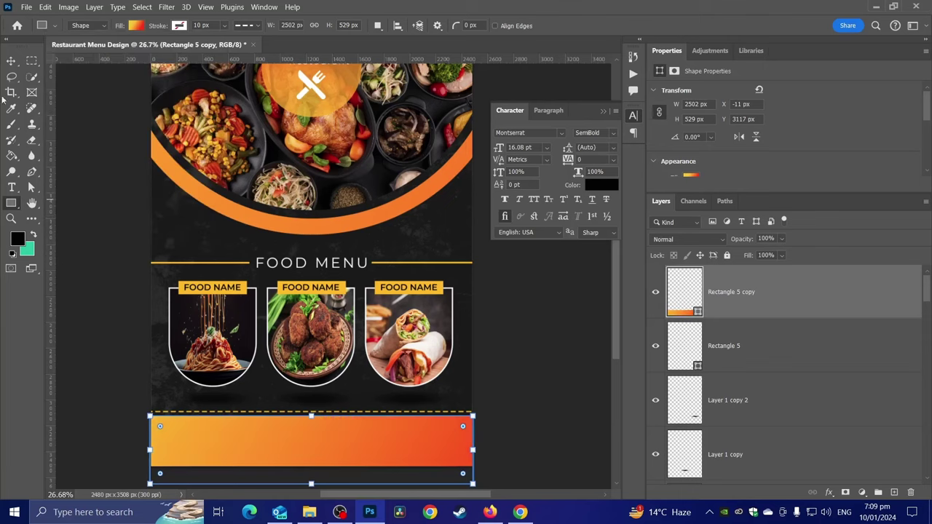
Review the gradient band across the page and deselect all layers.
left_click(11, 61)
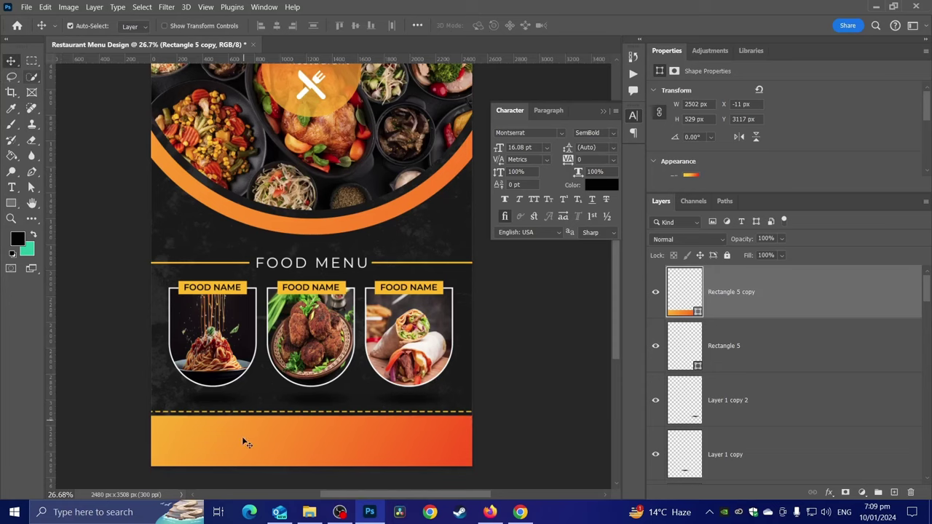
scroll(240, 430, "up", 1)
scroll(231, 407, "up", 1)
scroll(218, 412, "up", 1)
scroll(211, 417, "up", 1)
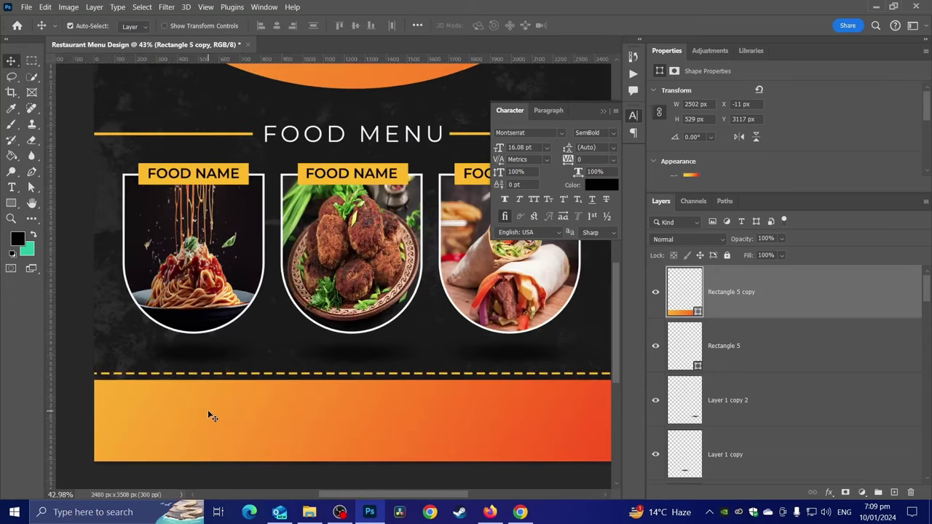
scroll(210, 415, "down", 1)
scroll(208, 414, "up", 1)
scroll(205, 420, "down", 1)
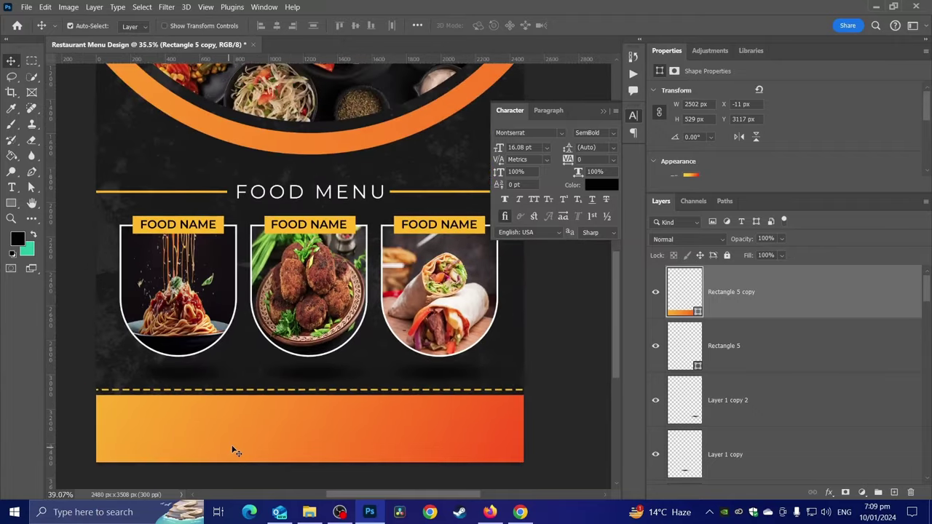
scroll(235, 437, "up", 1)
scroll(234, 419, "up", 1)
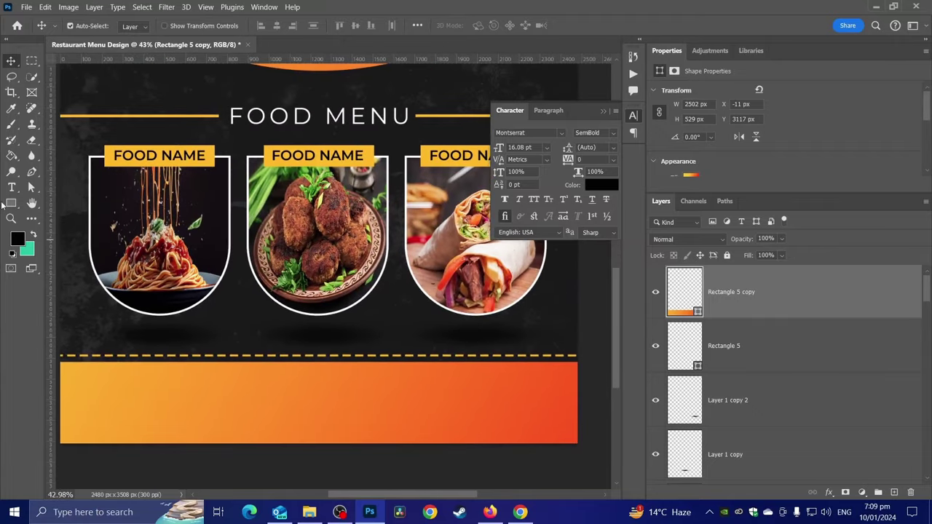
left_click(11, 203)
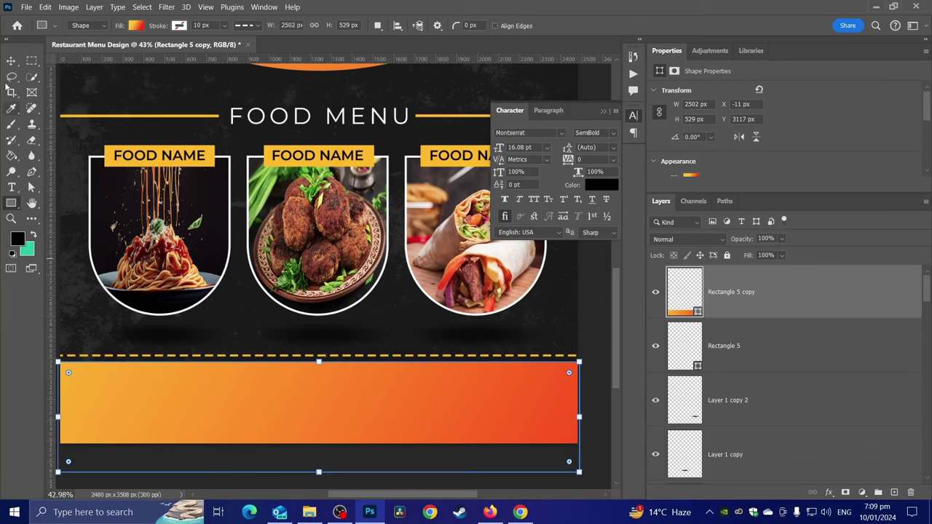
left_click(12, 62)
scroll(203, 280, "left", 2)
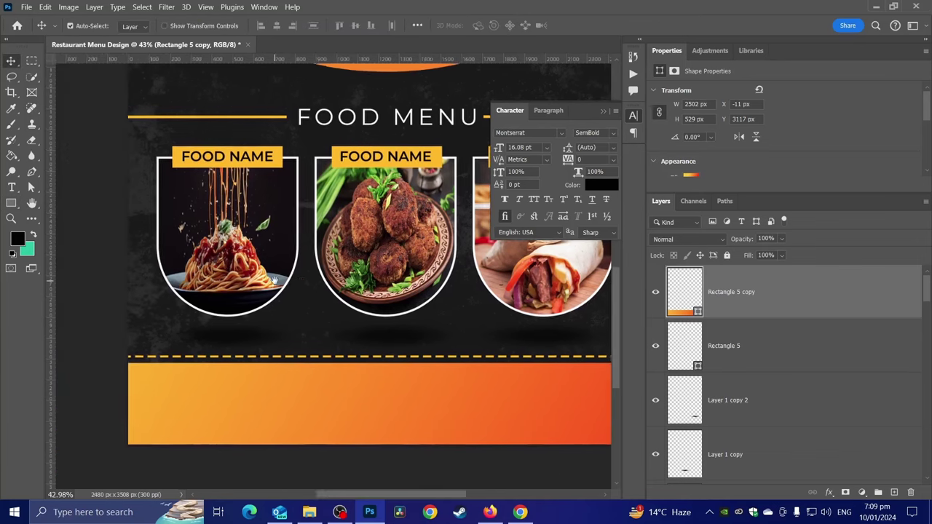
left_click(100, 279)
left_click(11, 203)
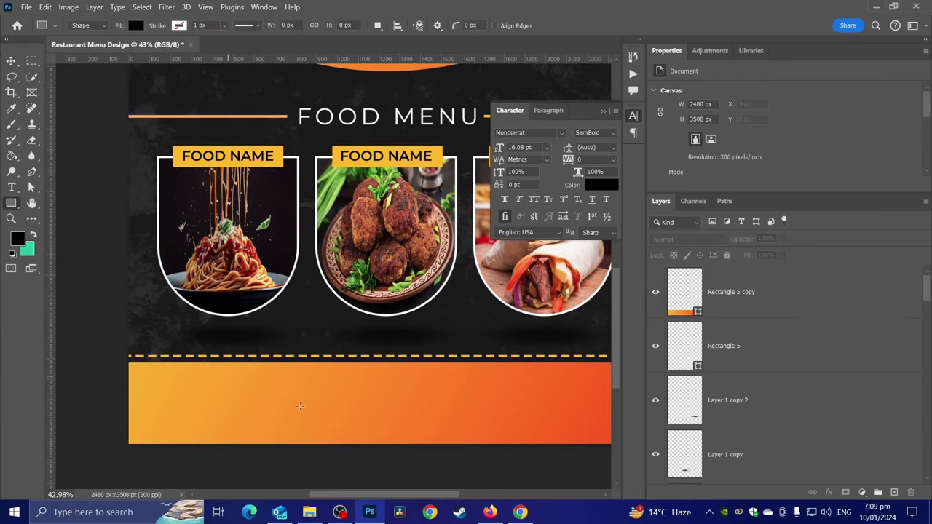
Draw a black rectangle on the orange band and drag its bottom corner radii.
mouse_move(279, 389)
left_mouse_down()
mouse_move(402, 422)
mouse_move(434, 414)
left_mouse_up()
scroll(352, 417, "up", 2)
scroll(353, 417, "up", 1)
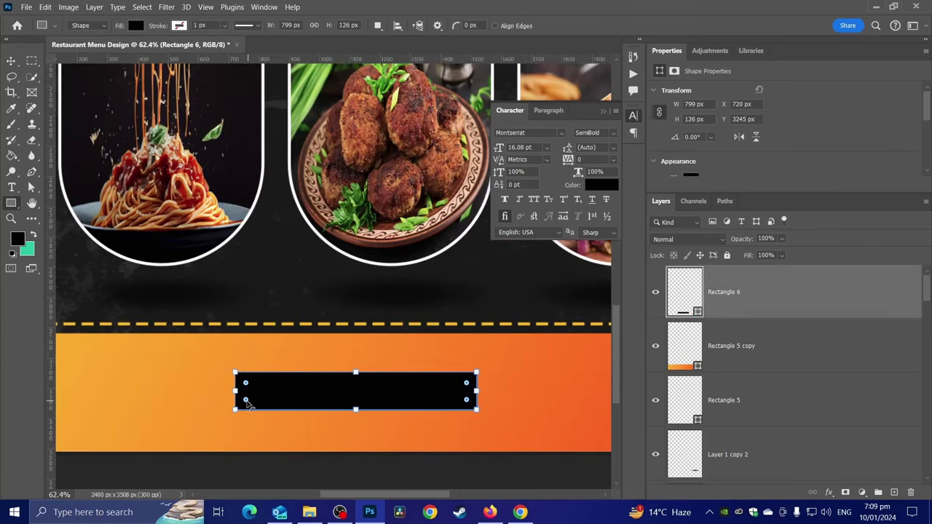
left_click_drag(246, 399, 313, 396)
left_click_drag(466, 401, 394, 395)
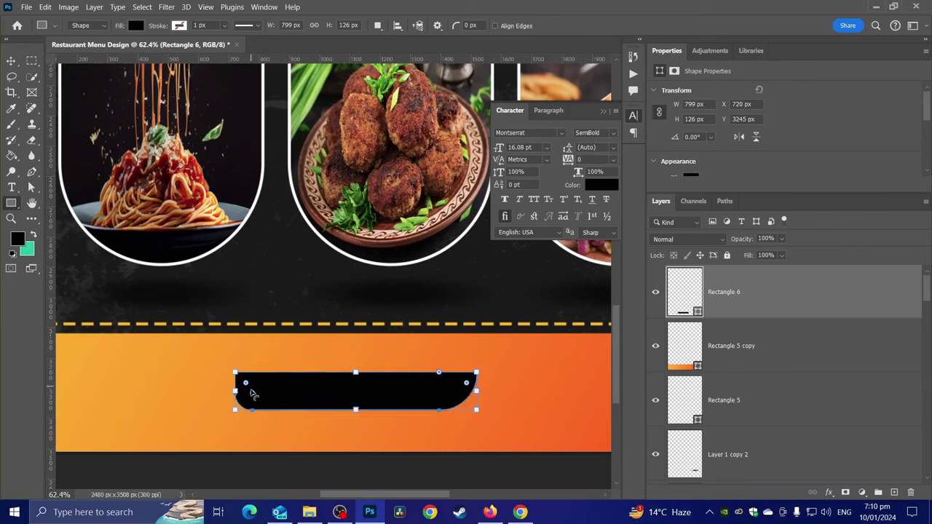
Adjust the corner radii further, then undo so the bar ends with square corners.
left_click_drag(255, 394, 300, 362)
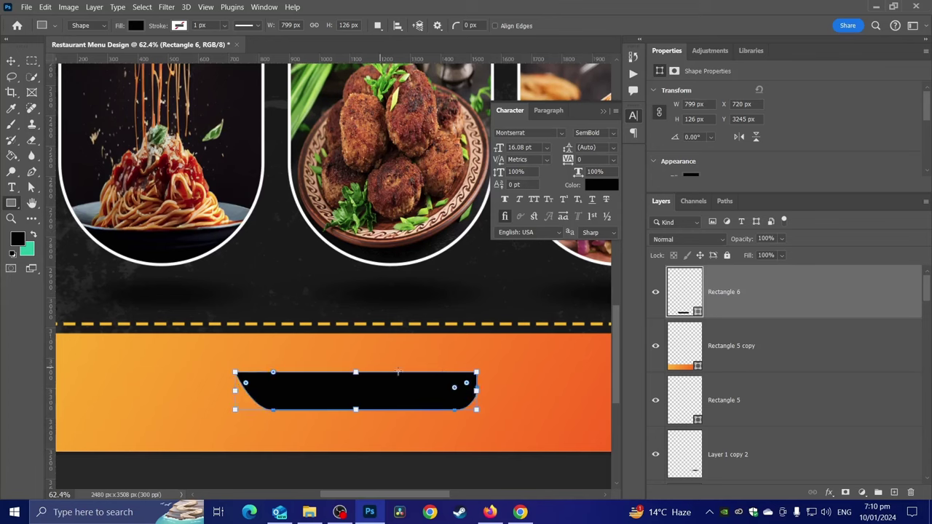
left_click_drag(456, 391, 428, 366)
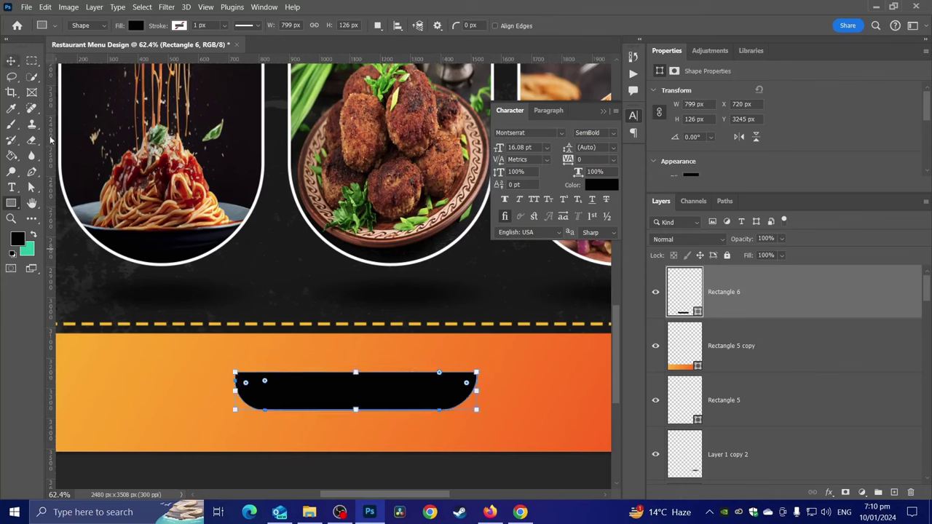
left_click_drag(264, 381, 333, 295)
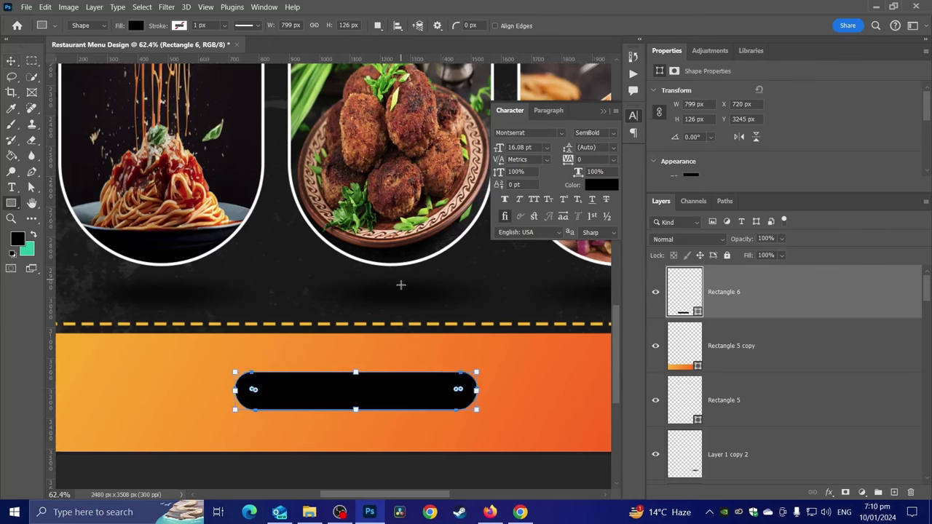
left_click_drag(244, 394, 253, 387)
key("ctrl+z")
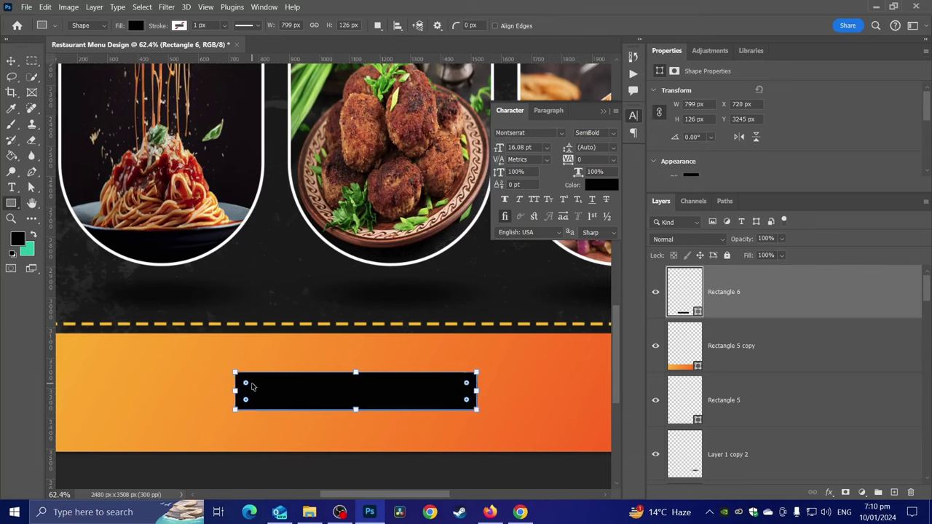
Move the black bar up to the band's top edge and centre it horizontally.
left_click(11, 60)
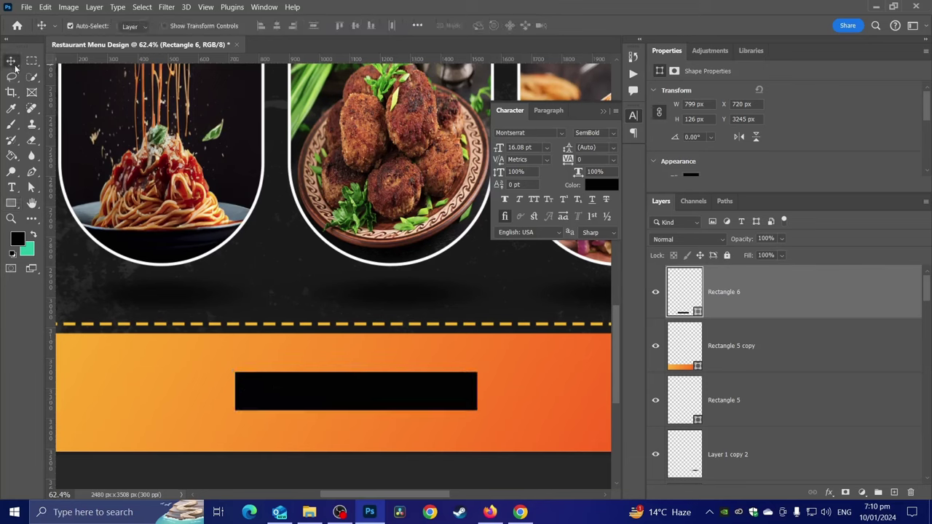
left_click_drag(355, 390, 386, 353)
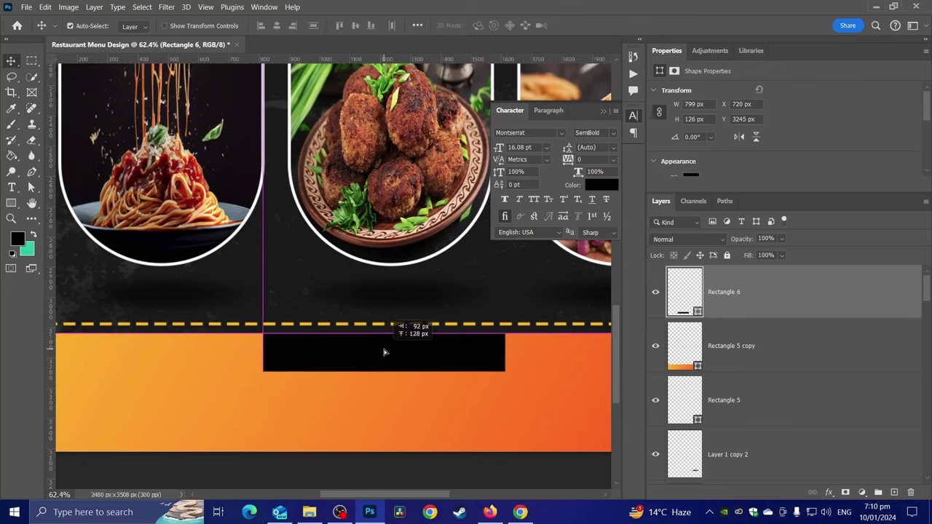
key("ctrl+a")
left_click(277, 25)
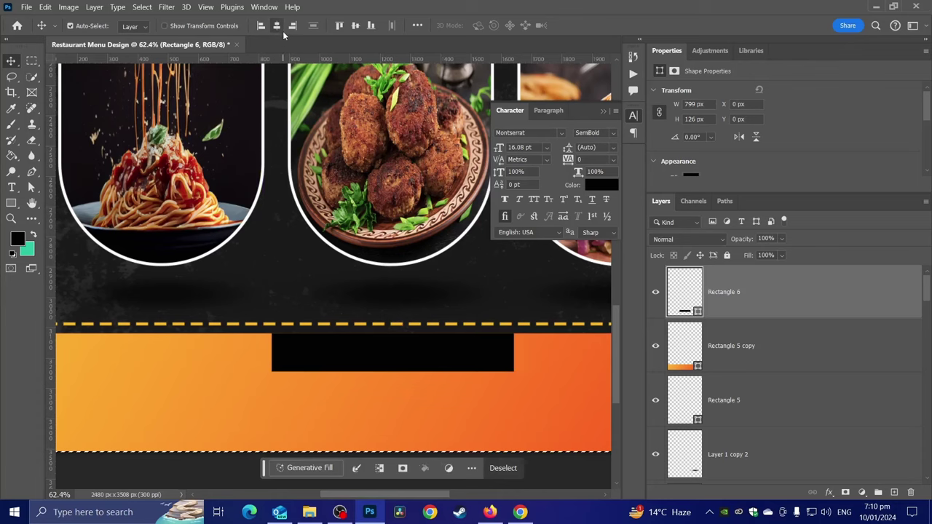
key("ctrl+d")
scroll(308, 285, "down", 2)
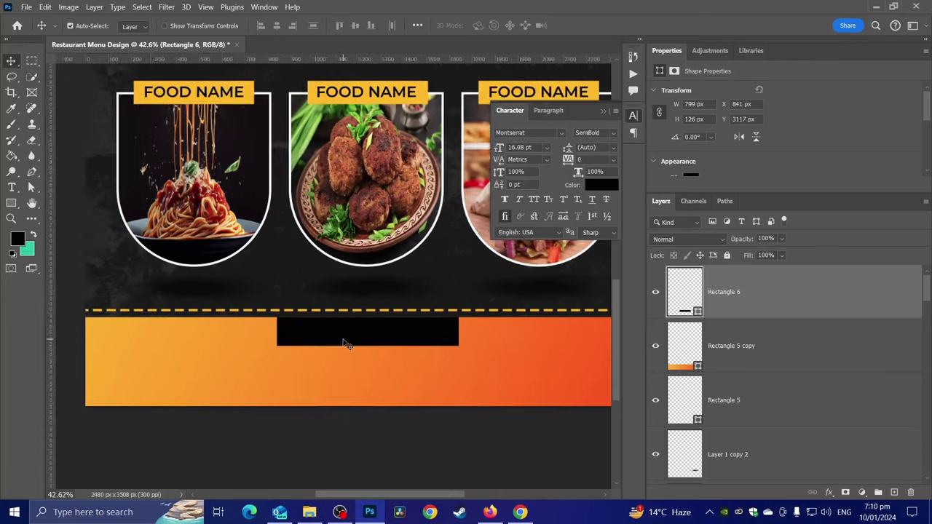
scroll(346, 343, "up", 1)
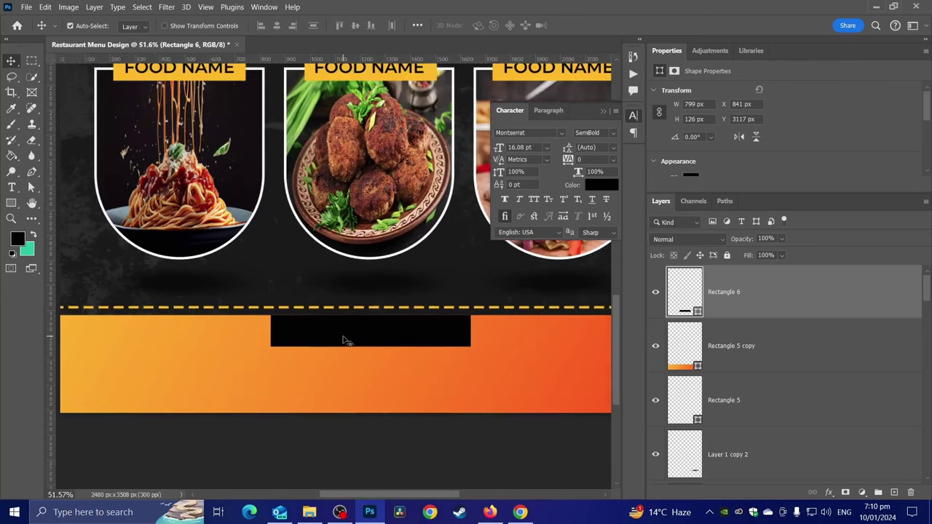
Change the bar's fill to white and nudge it back into place.
double_click(673, 295)
left_click_drag(531, 338, 513, 290)
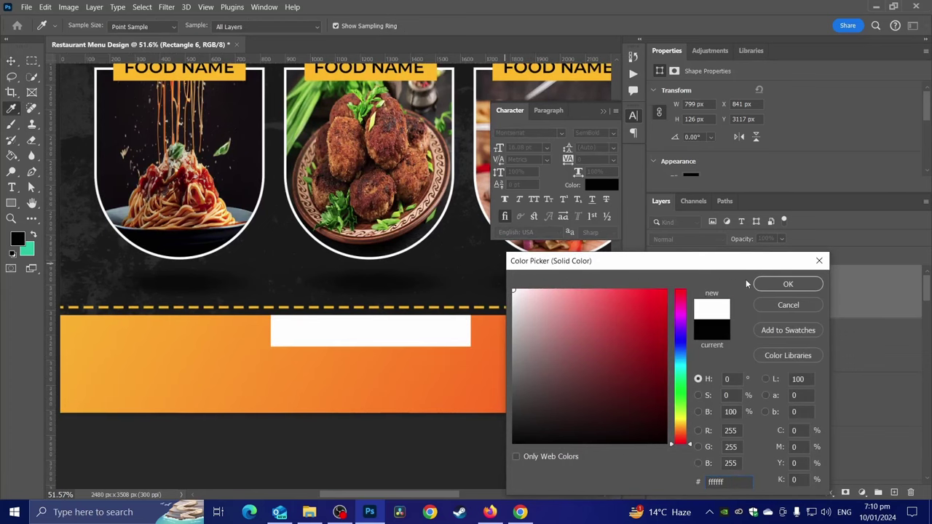
left_click(788, 284)
key("v")
scroll(364, 337, "up", 1)
left_click_drag(360, 341, 368, 333)
key("ctrl+a")
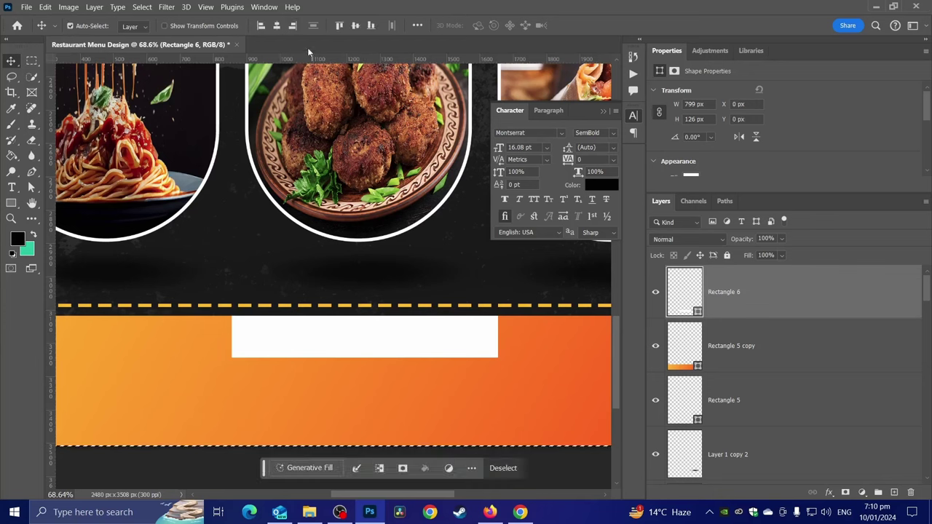
scroll(312, 337, "up", 2)
scroll(306, 319, "up", 1)
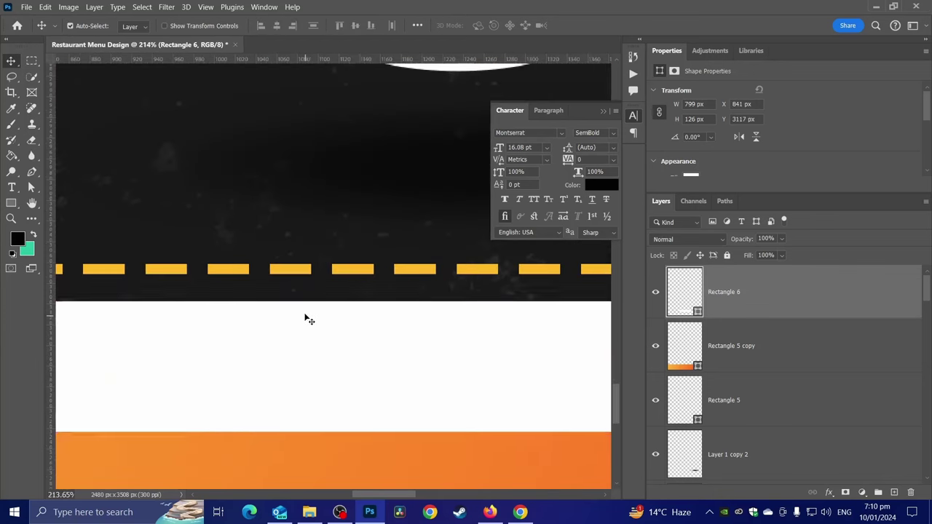
Taper the white bar into a trapezoid narrower at the bottom with Free Transform.
left_click_drag(306, 319, 305, 317)
scroll(334, 355, "down", 2)
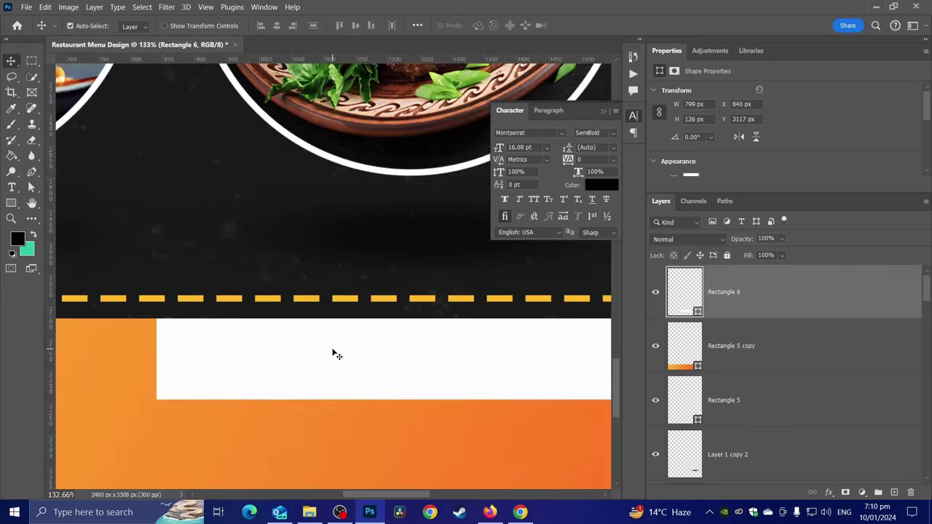
scroll(333, 355, "down", 1)
key("ctrl+t")
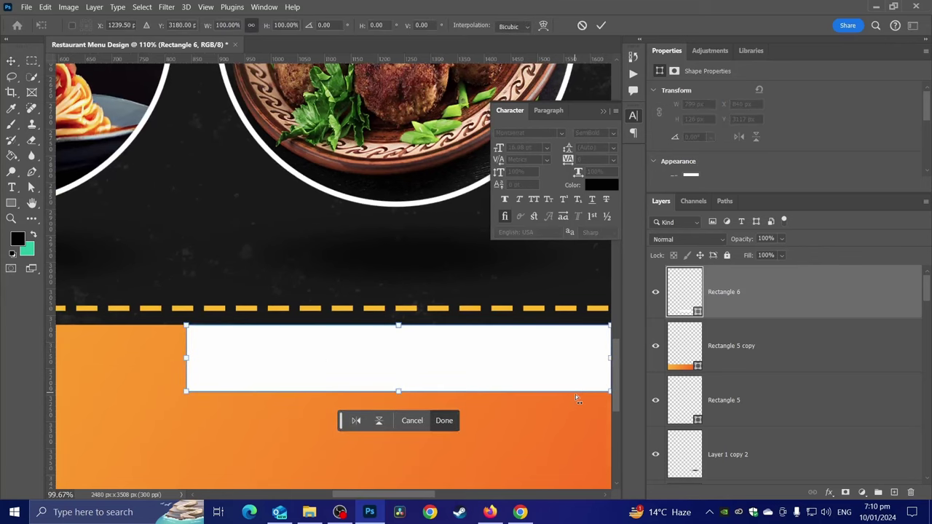
scroll(578, 399, "down", 1)
left_click_drag(607, 397, 569, 395)
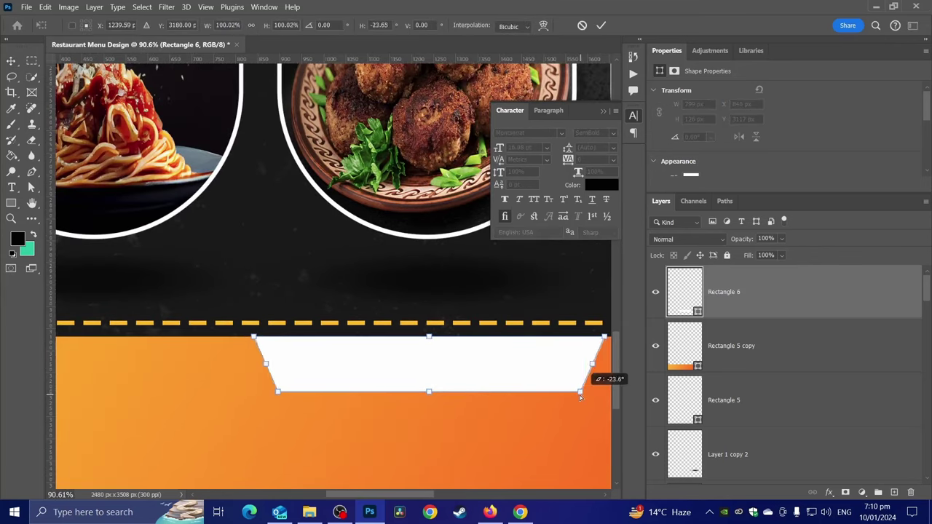
key("Return")
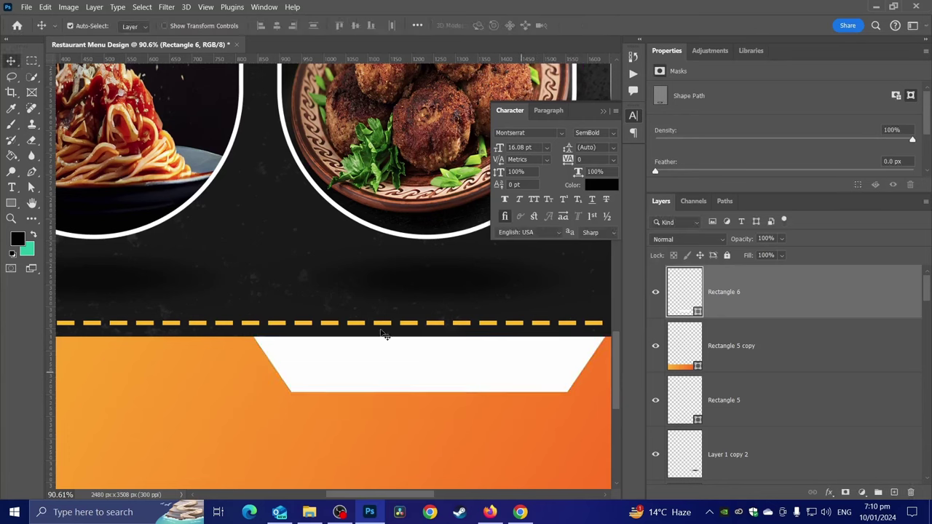
Fit the whole page on screen to review the menu layout.
key("u")
scroll(338, 387, "up", 4)
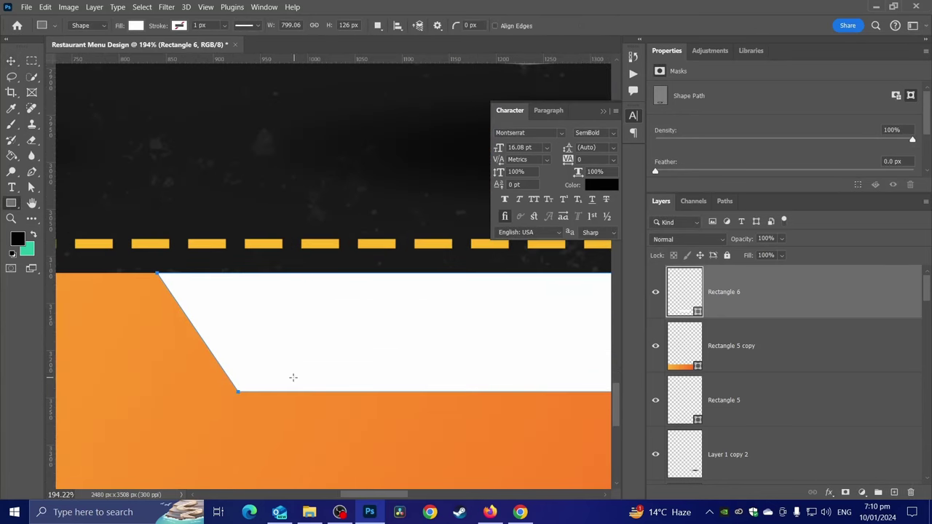
left_click(7, 61)
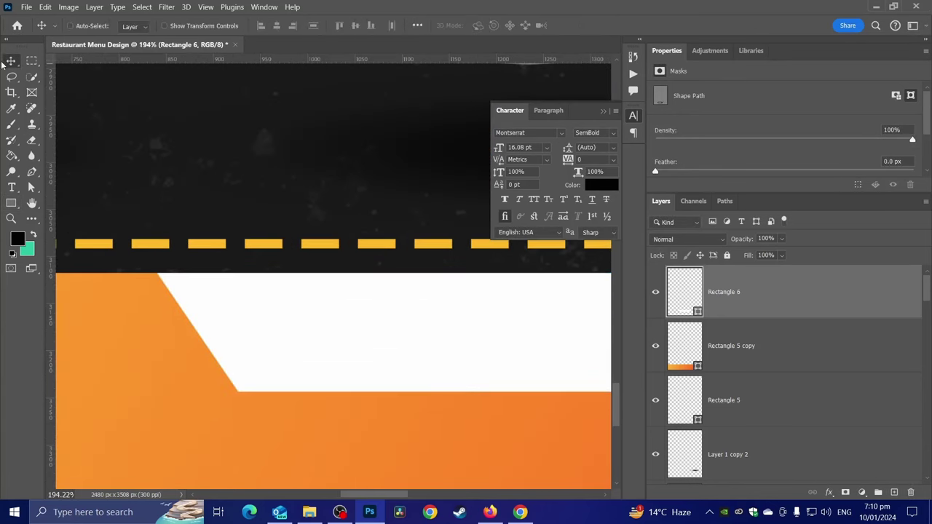
key("ctrl+0")
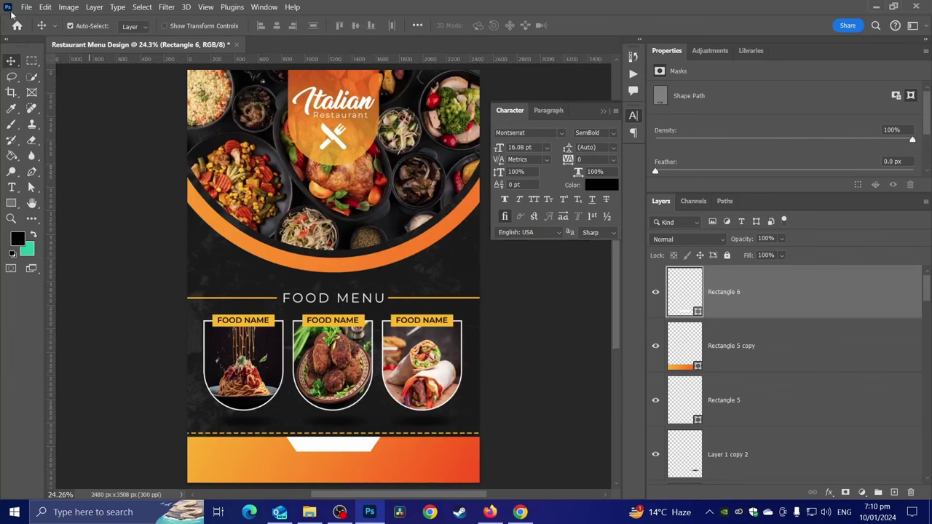
left_click(70, 25)
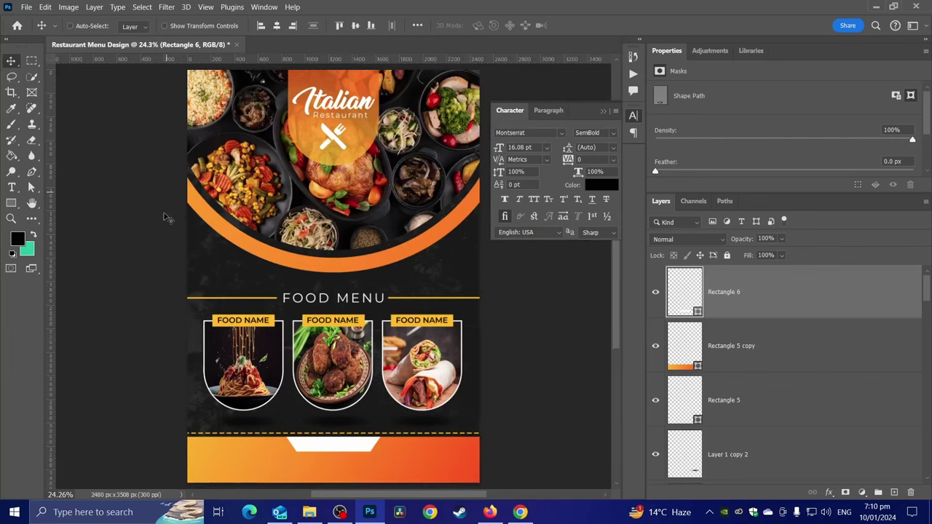
scroll(167, 226, "down", 1)
scroll(274, 339, "up", 2)
scroll(274, 339, "up", 2)
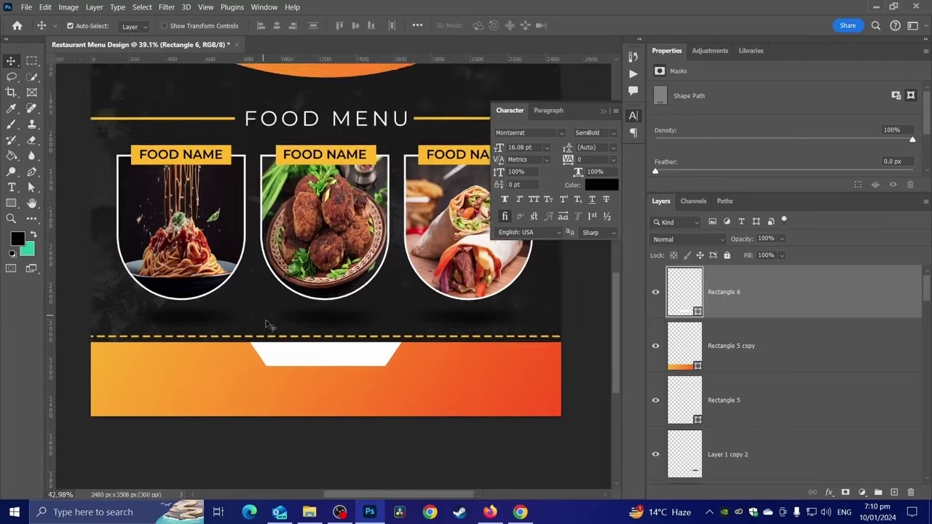
scroll(292, 350, "up", 1)
scroll(295, 354, "down", 2)
scroll(295, 362, "up", 1)
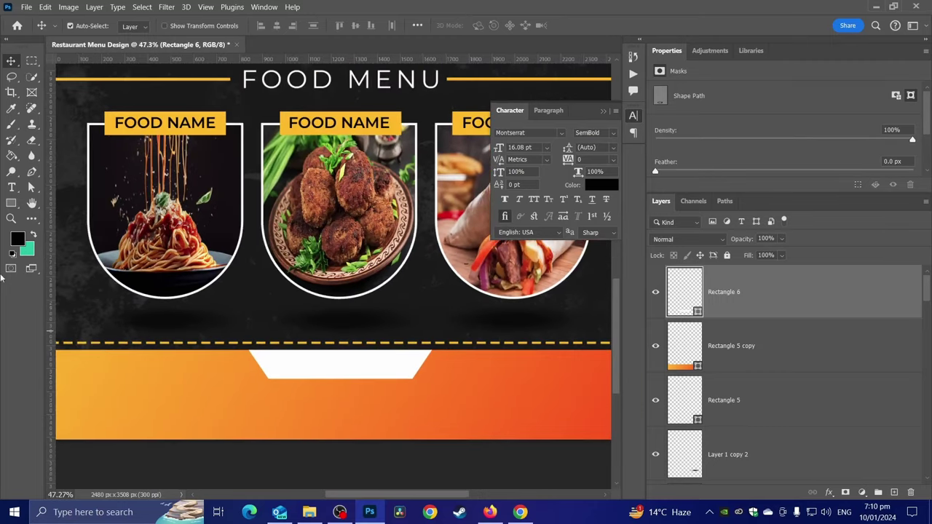
left_click(11, 187)
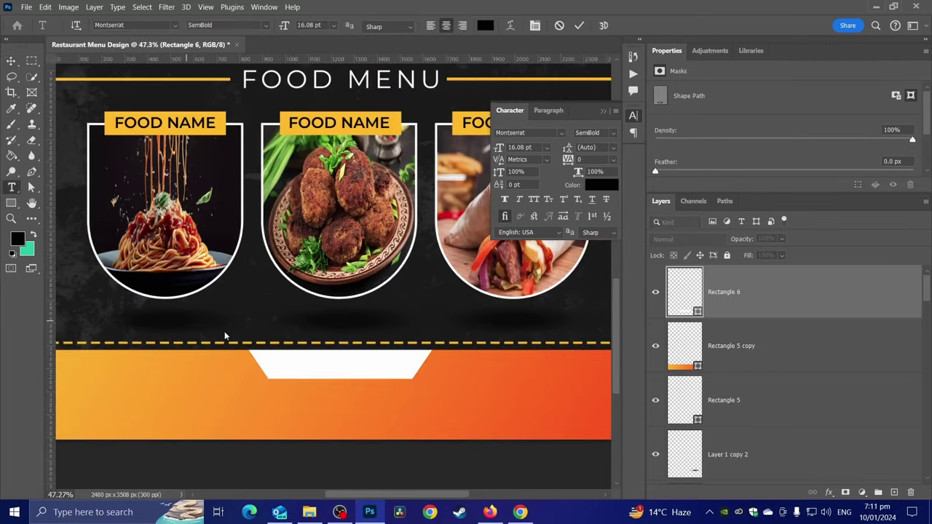
Add a CONTACT US text line below the food cards, trying a grey text colour.
left_click(185, 321)
key("BackSpace")
type("CONTACT")
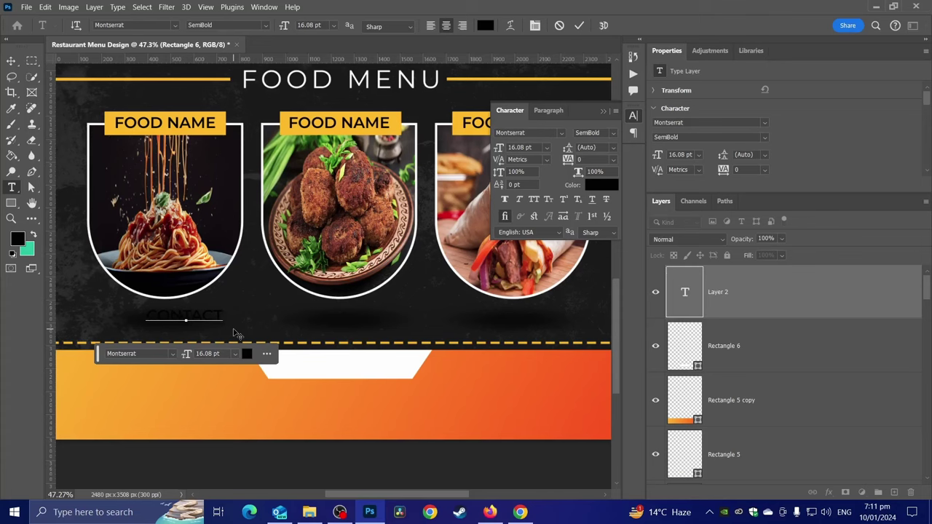
type(" US")
key("ctrl+a")
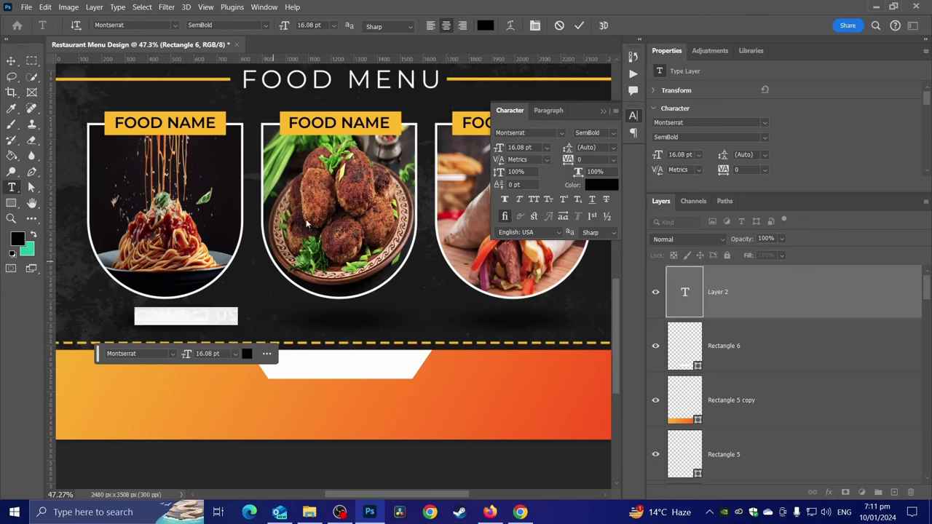
left_click(485, 25)
left_click_drag(583, 391, 533, 400)
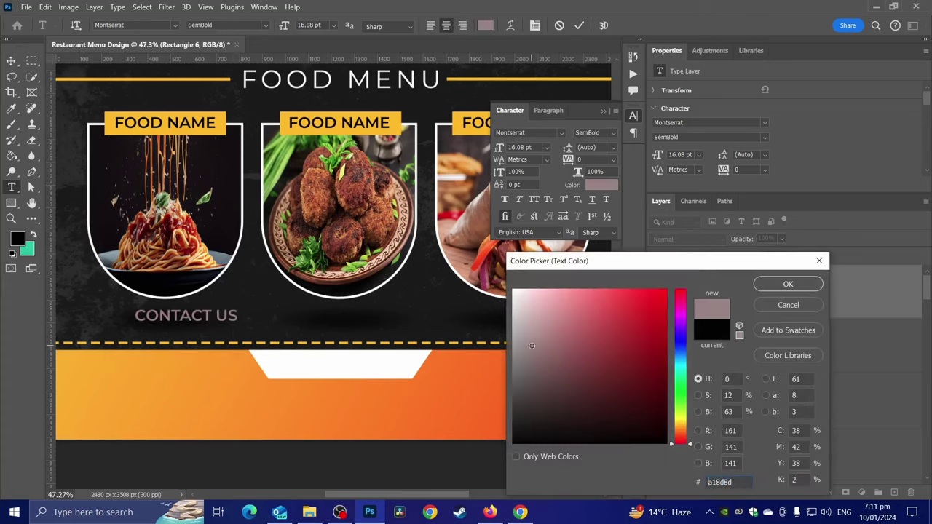
left_click(786, 283)
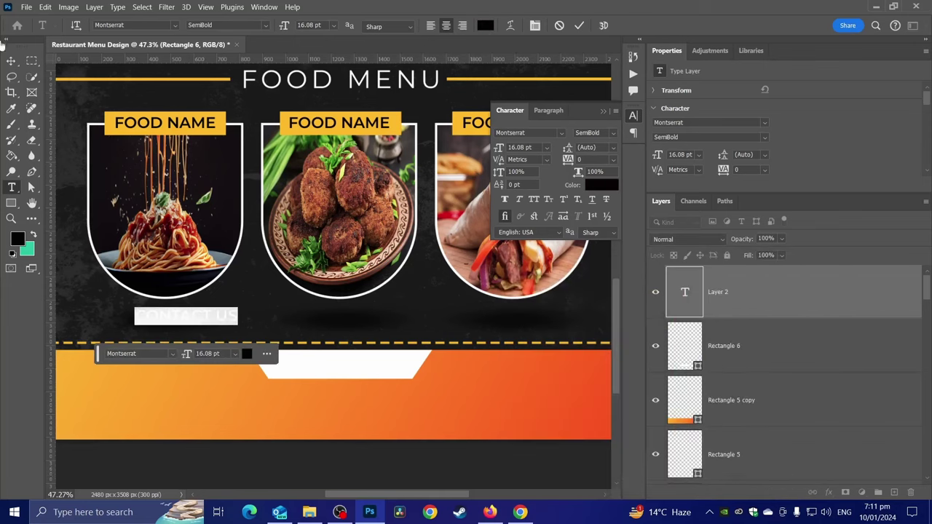
Move CONTACT US into the white trapezoid tab and set it to Montserrat Regular.
left_click(11, 61)
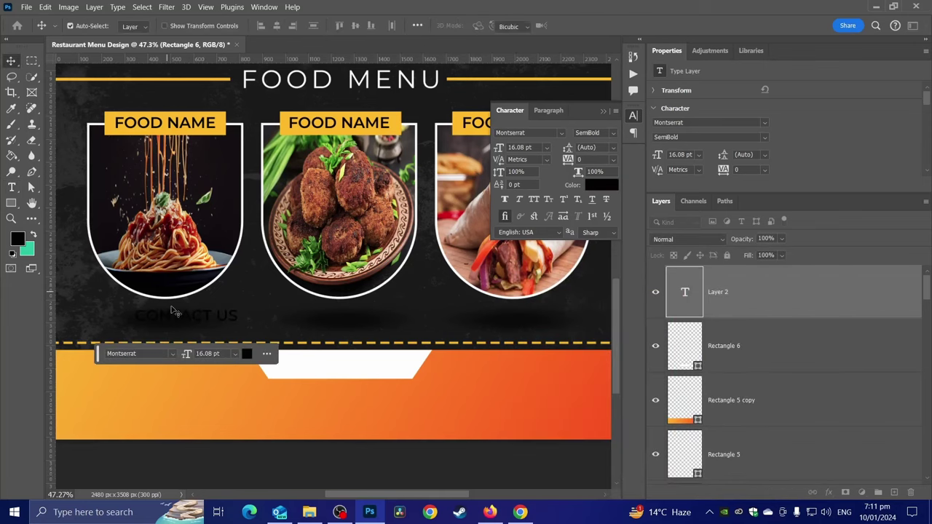
left_click_drag(213, 319, 356, 364)
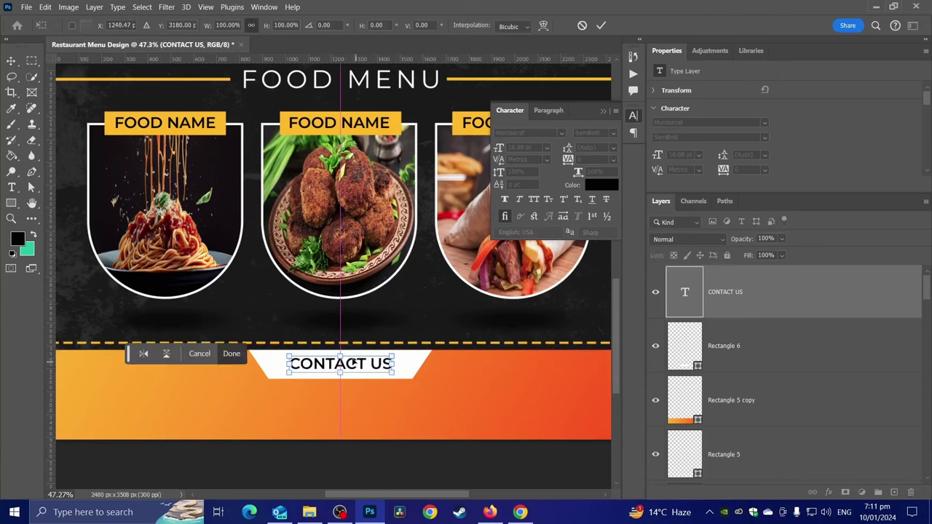
key("Return")
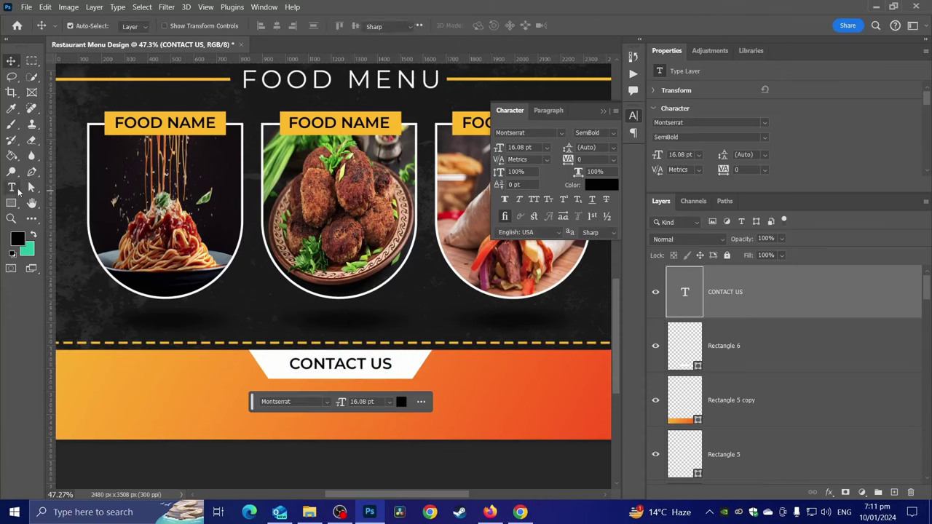
left_click(11, 187)
left_click(267, 25)
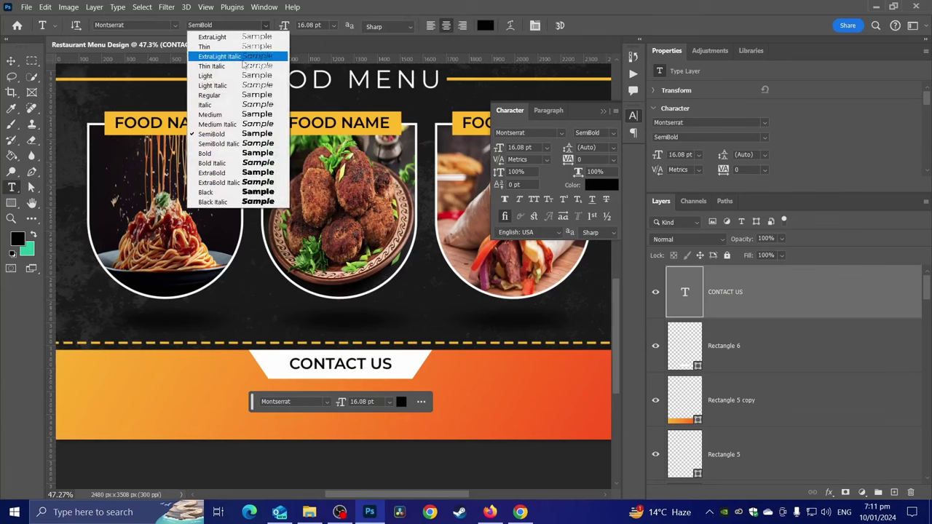
left_click(229, 98)
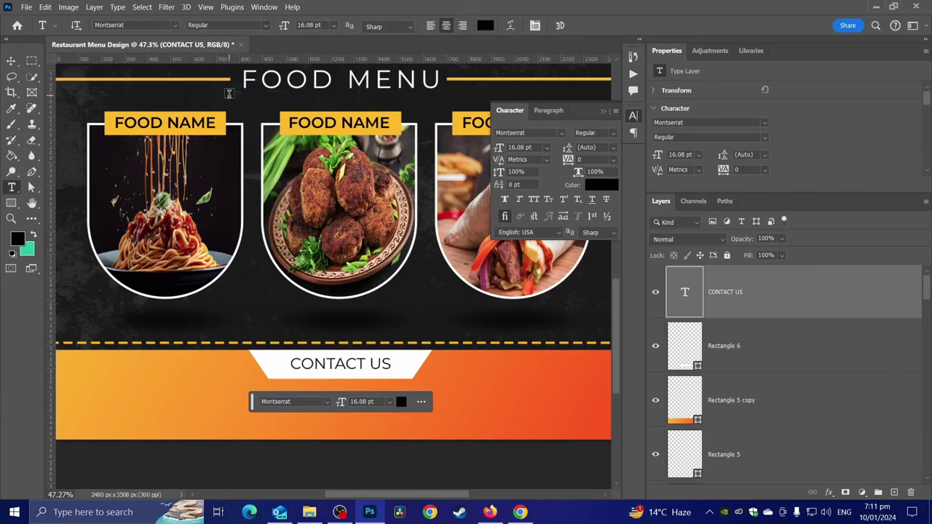
left_click(11, 60)
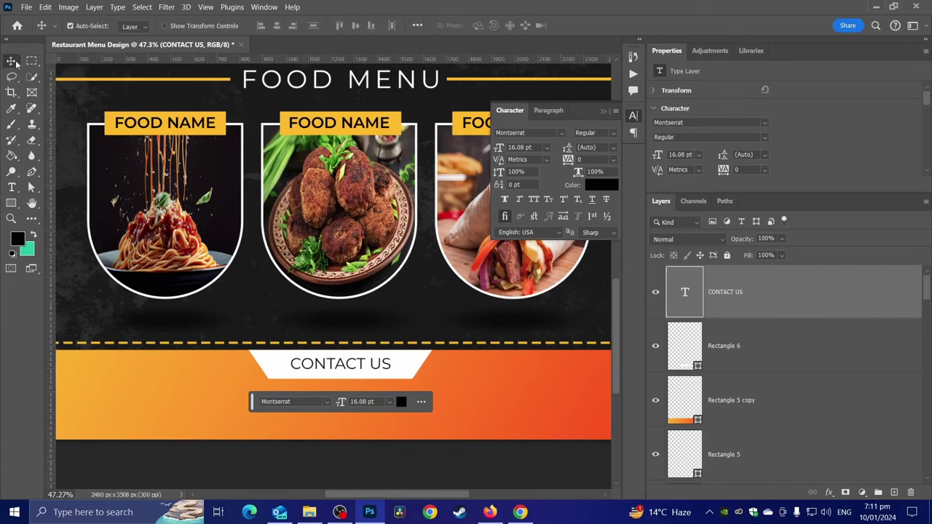
key("ctrl+minus")
key("ctrl+minus")
Bring the Phone and Info contact groups from the Travel Flyer file onto the orange bar.
scroll(243, 292, "up", 1)
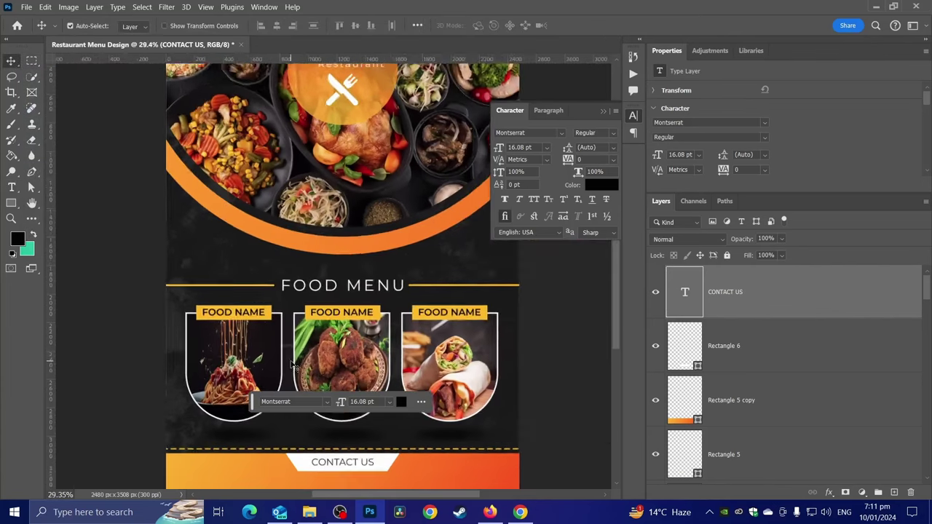
scroll(247, 288, "up", 1)
scroll(255, 282, "up", 1)
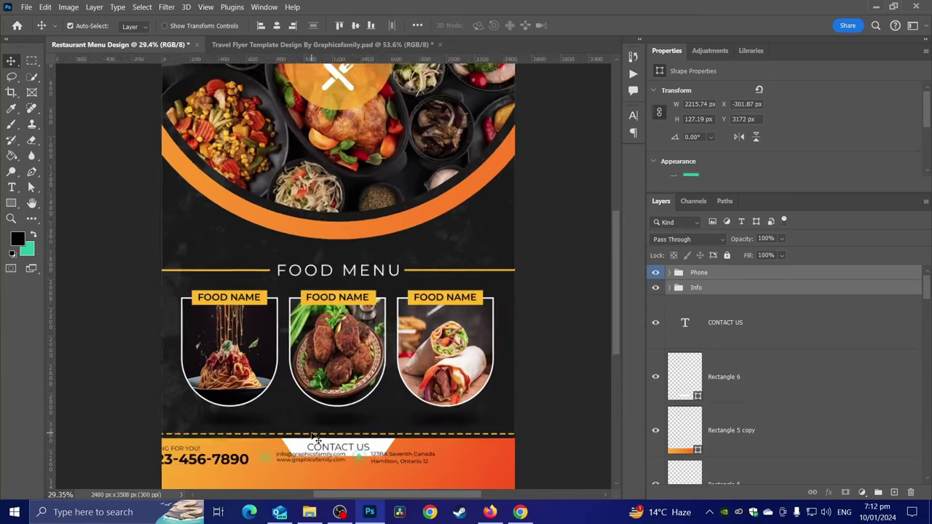
left_click_drag(307, 421, 326, 427)
key("ctrl+t")
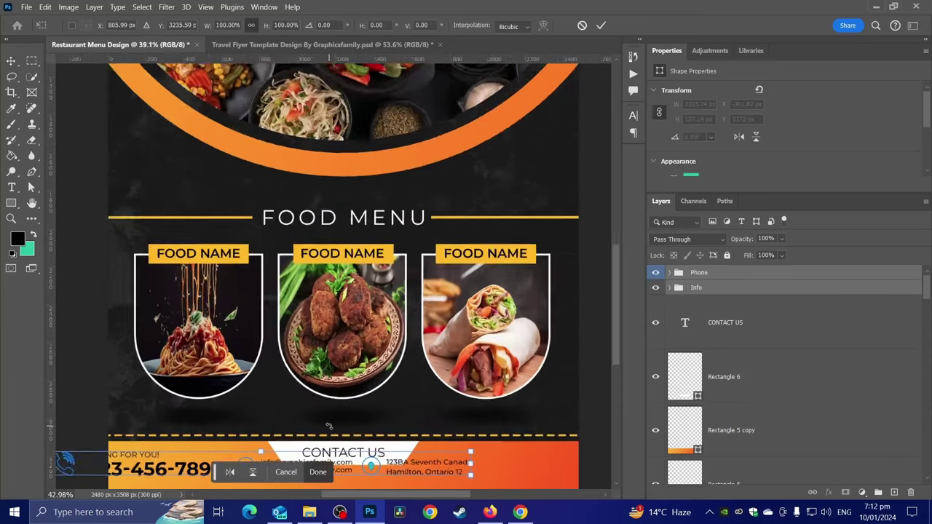
scroll(350, 400, "up", 3)
mouse_move(368, 374)
left_mouse_down()
mouse_move(425, 399)
mouse_move(449, 398)
left_mouse_up()
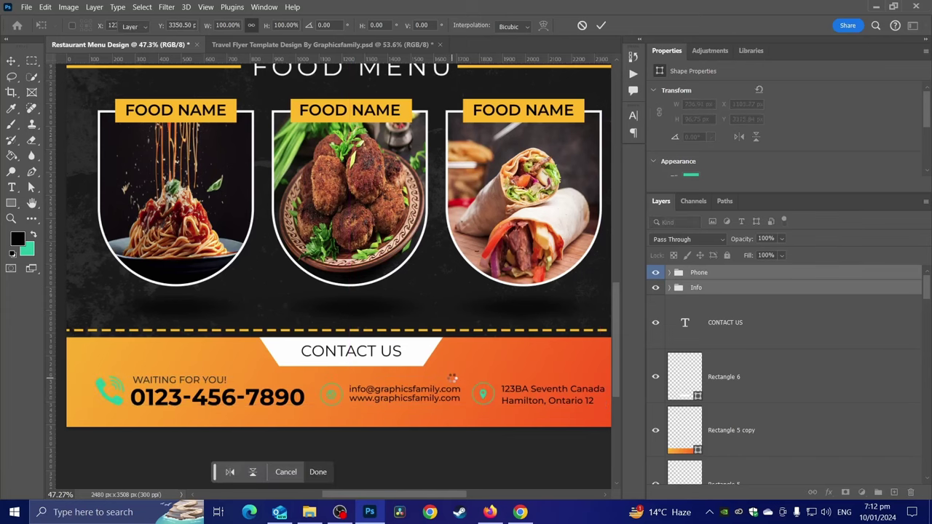
key("Return")
scroll(372, 391, "down", 3)
scroll(372, 391, "up", 3)
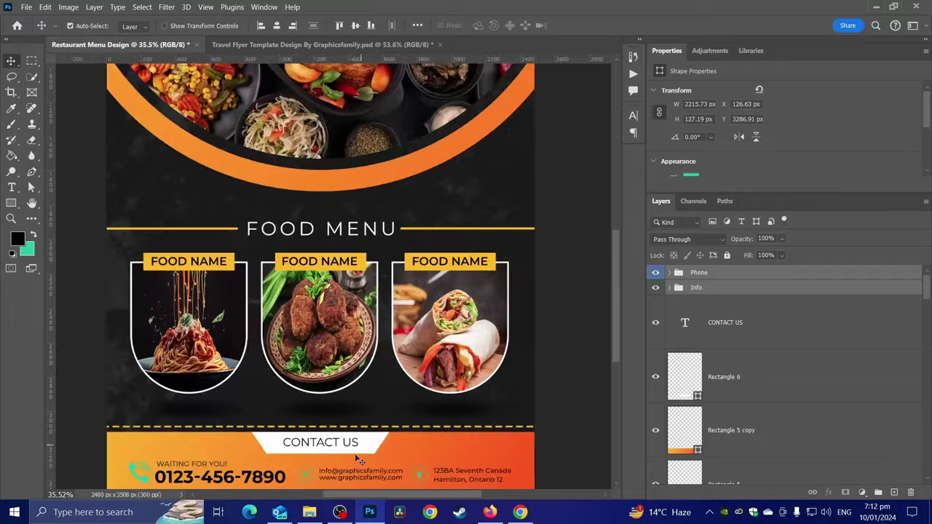
scroll(364, 365, "up", 2)
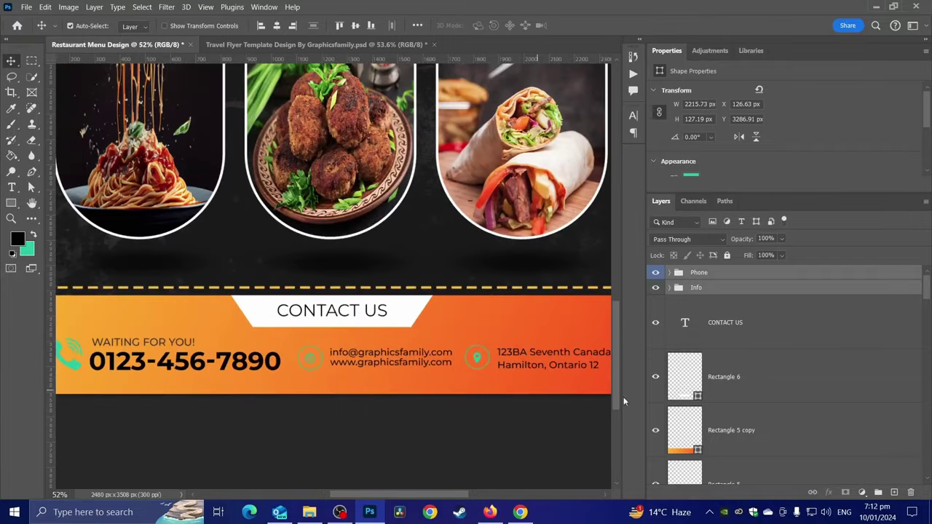
Recolour the Phone group's phone icon to black, hex 000000.
left_click(670, 274)
double_click(690, 303)
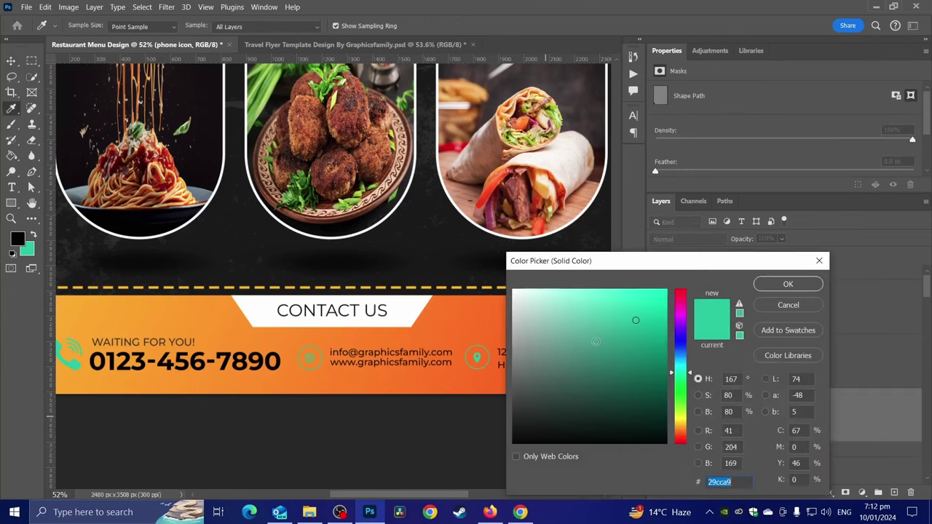
left_click_drag(596, 341, 447, 247)
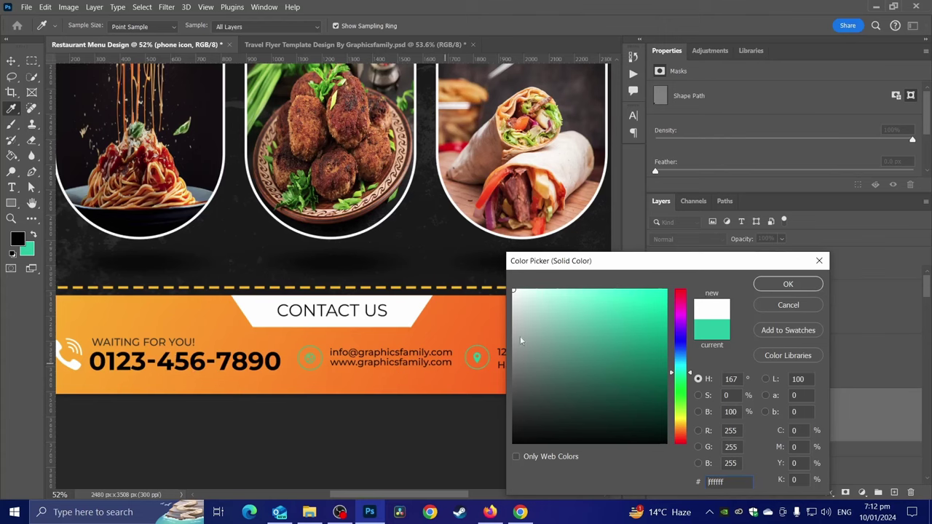
left_click(766, 284)
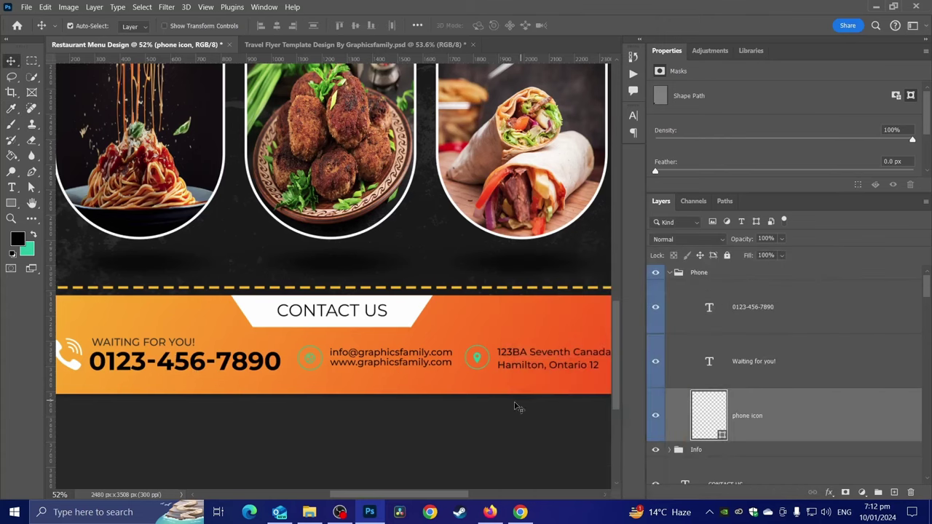
double_click(718, 401)
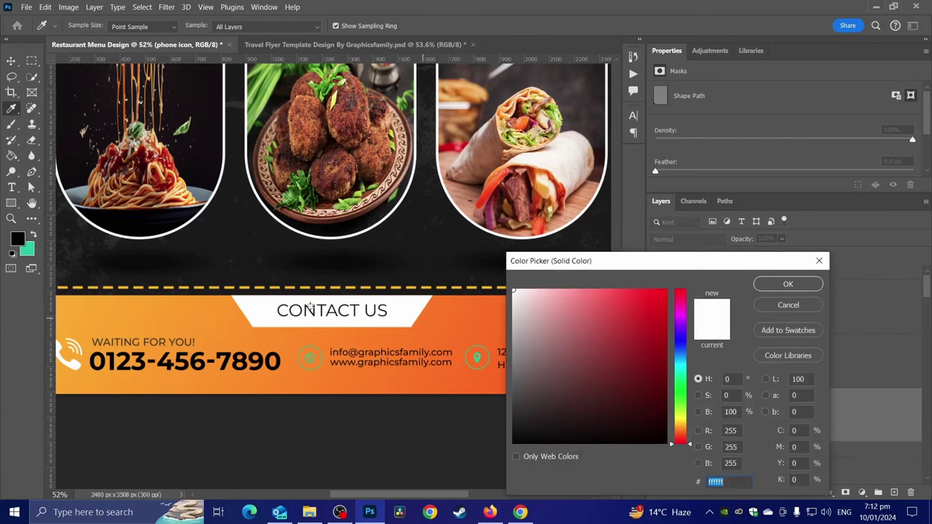
type("000000")
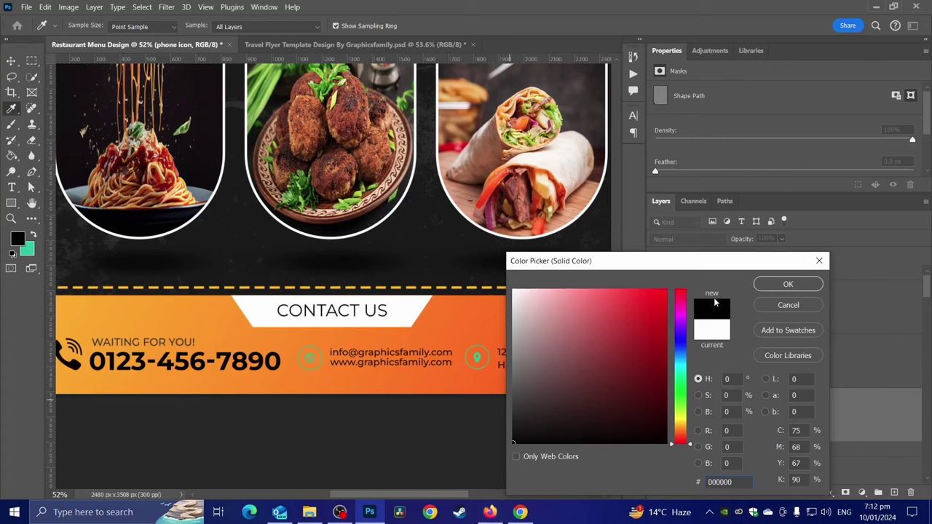
left_click(772, 283)
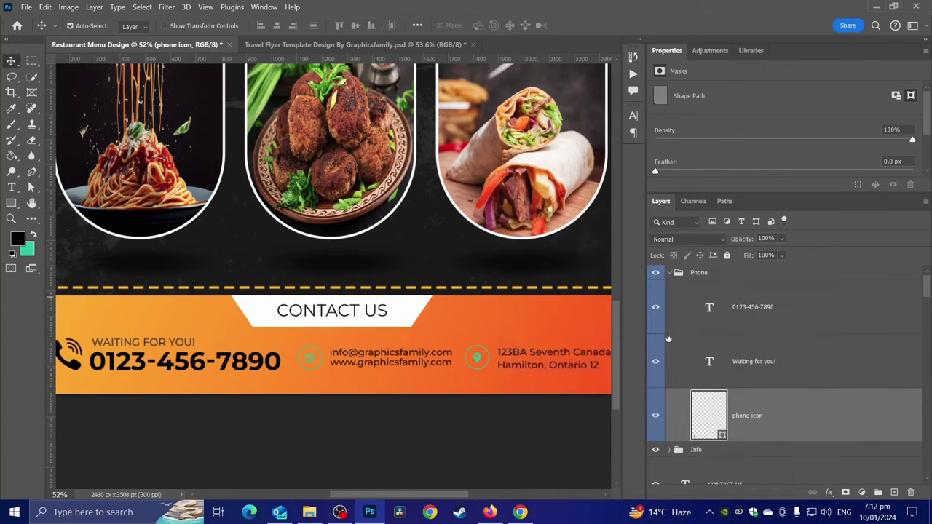
scroll(739, 419, "down", 1)
scroll(732, 422, "down", 1)
scroll(728, 415, "down", 2)
Make the Shape 13 location pin fill and its circular outline black.
left_click(728, 401)
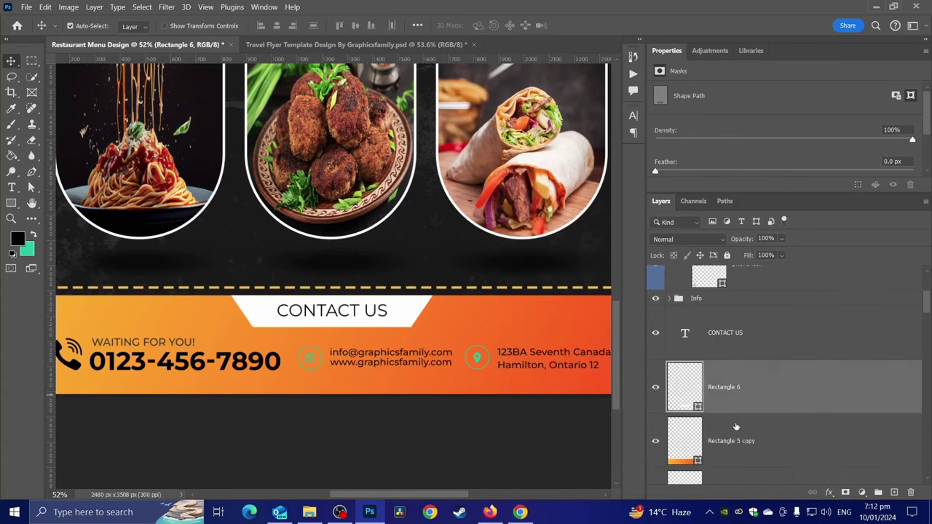
scroll(725, 404, "up", 3)
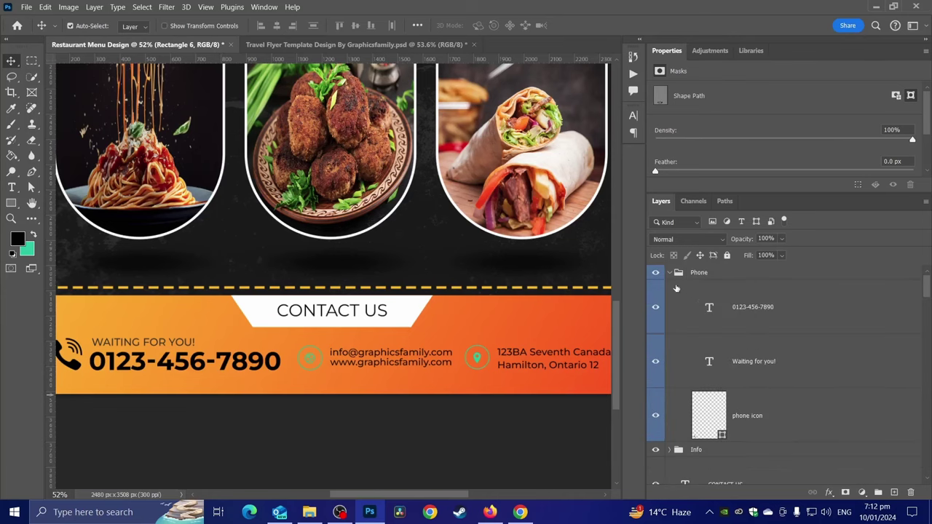
left_click(669, 271)
left_click(669, 273)
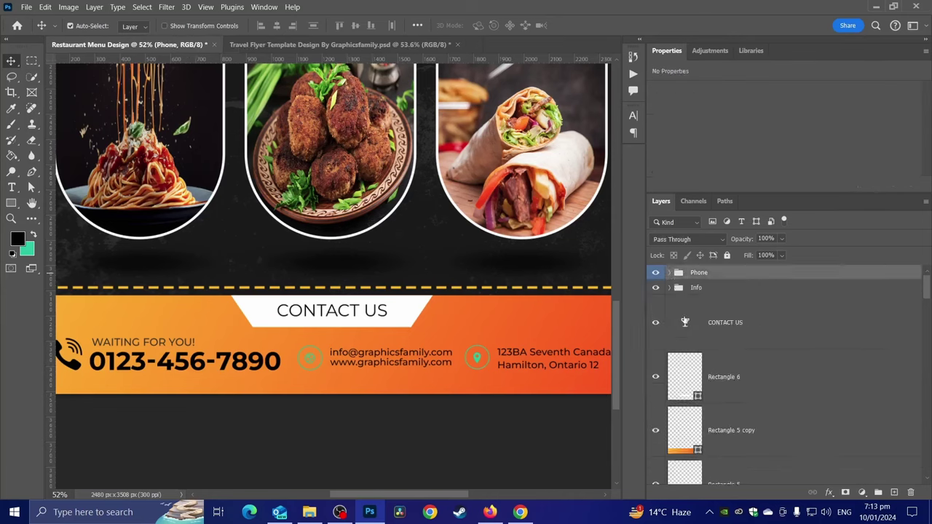
left_click(670, 288)
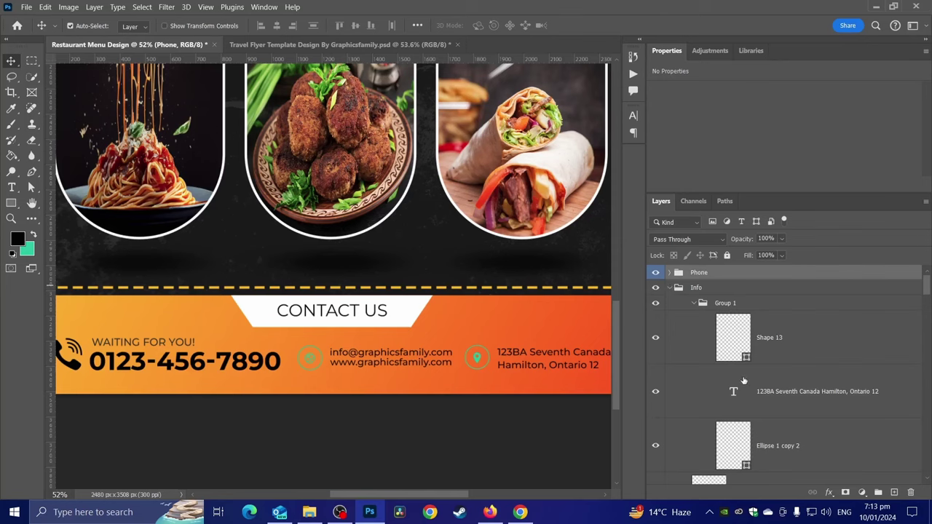
left_click(769, 349)
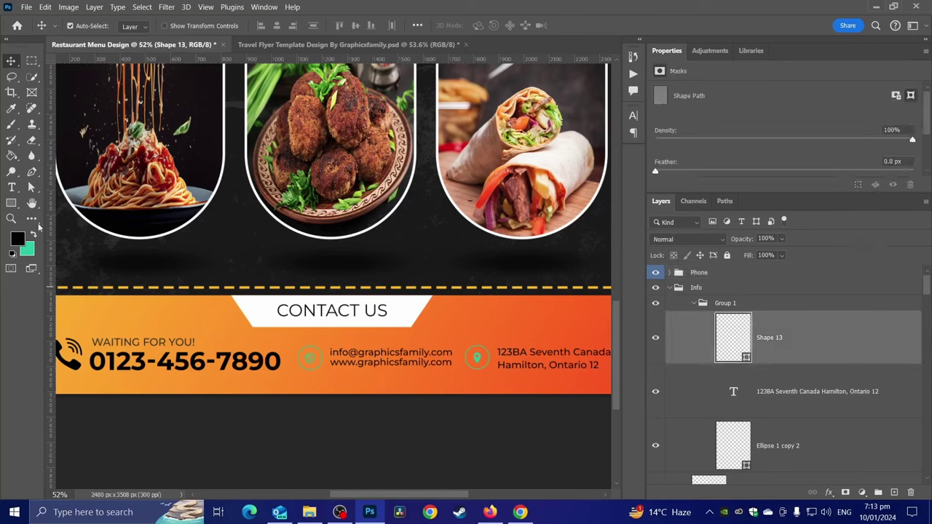
left_click(11, 203)
left_click(136, 26)
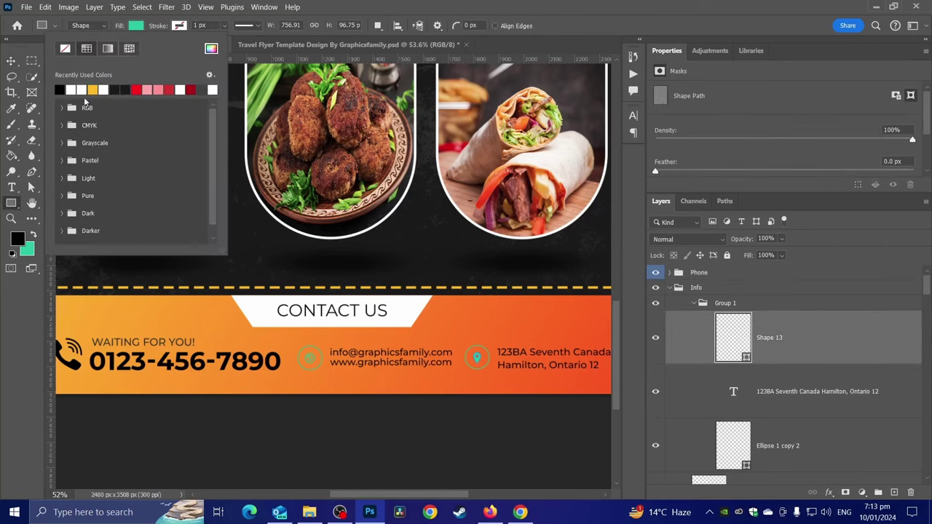
left_click(60, 89)
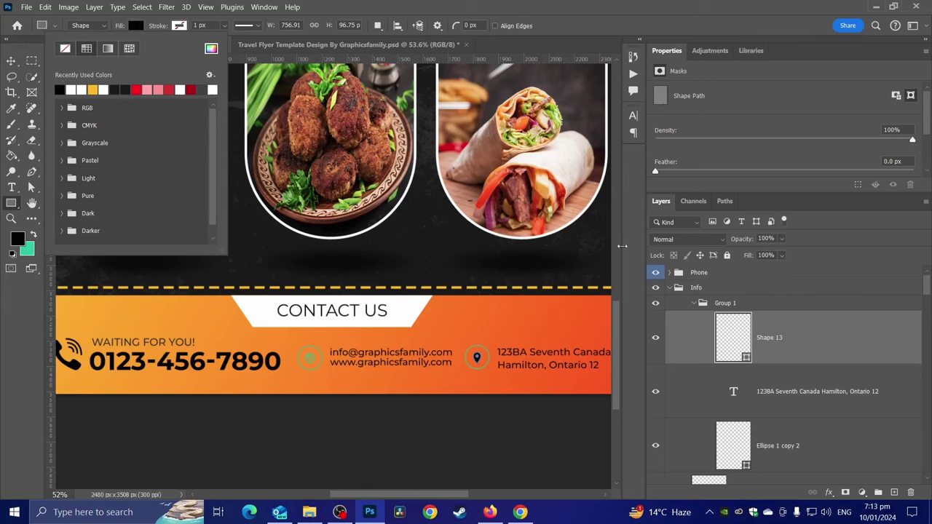
left_click(770, 443)
left_click(178, 25)
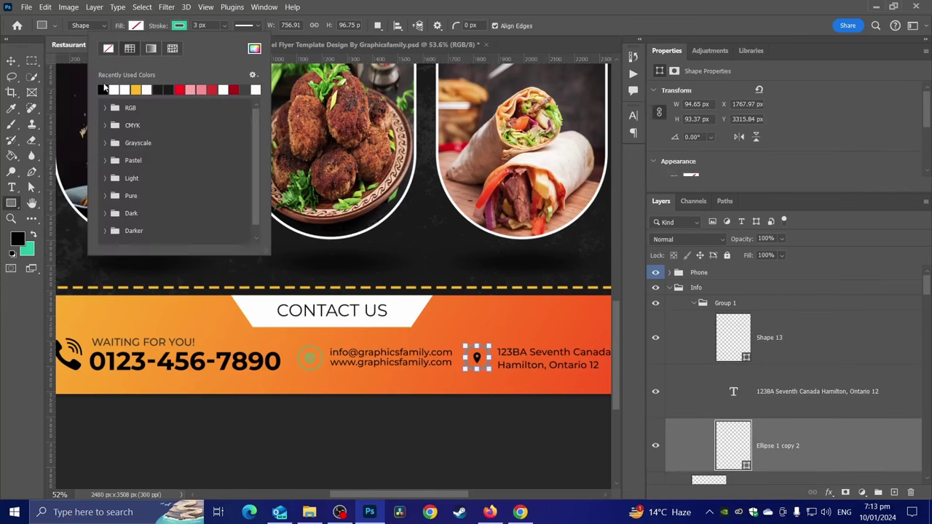
left_click(102, 89)
Make the e-mail icon's fill and its circle outline black.
scroll(802, 379, "down", 2)
scroll(787, 372, "down", 2)
scroll(770, 368, "down", 3)
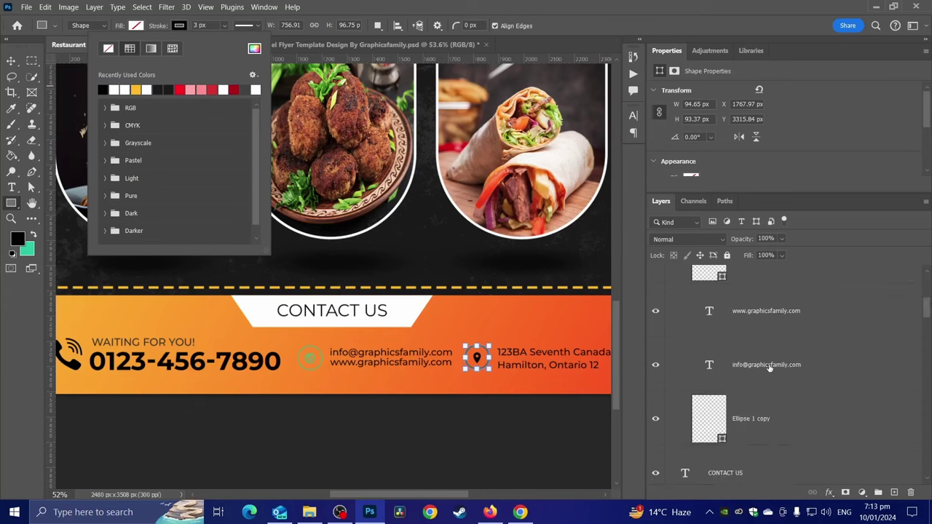
scroll(770, 368, "up", 3)
key("Escape")
left_click(137, 28)
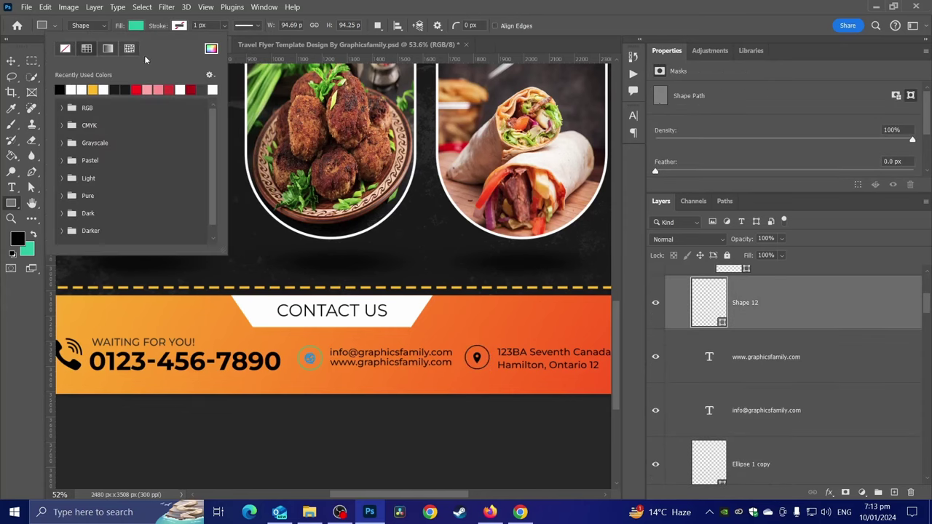
left_click(61, 89)
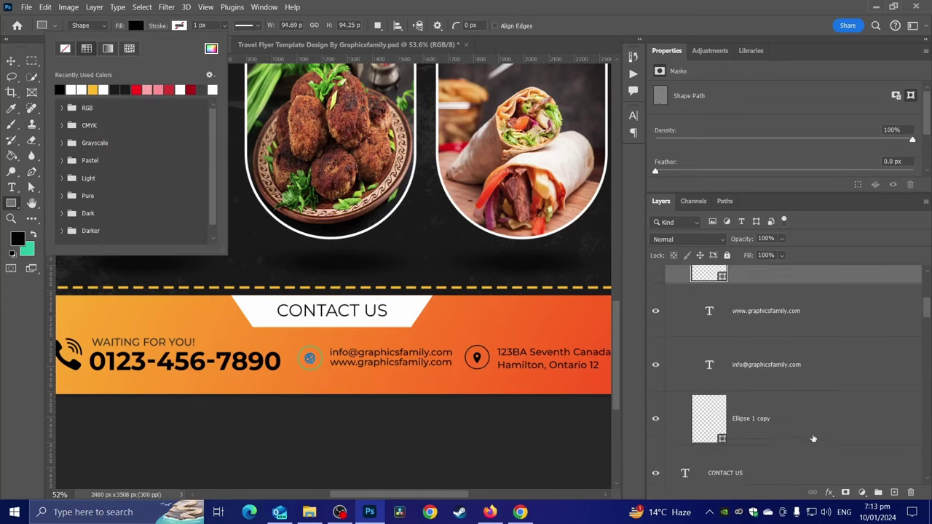
left_click(189, 108)
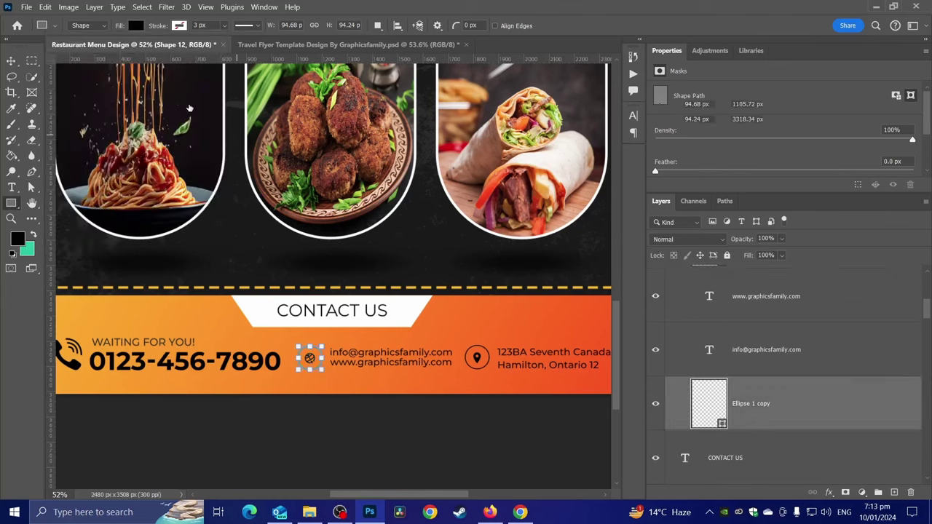
left_click(177, 27)
left_click(102, 89)
left_click(11, 60)
key("ctrl+Tab")
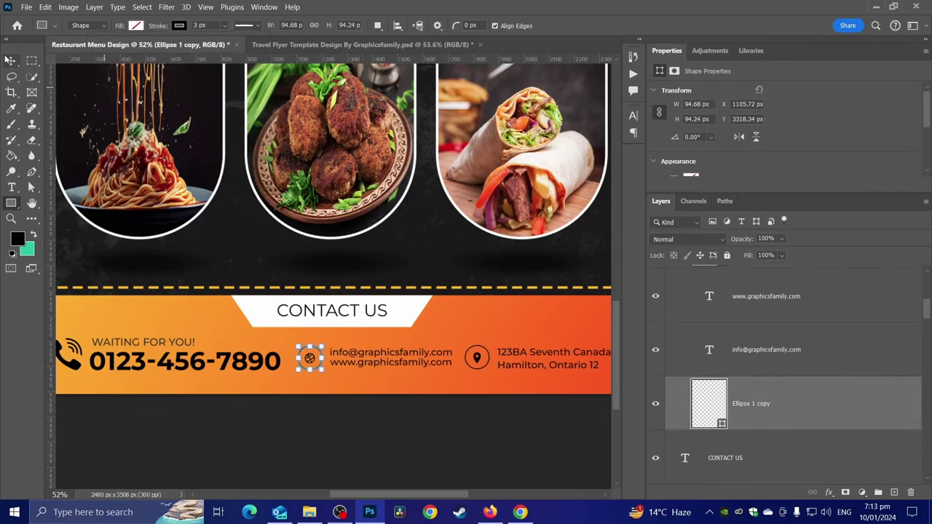
key("ctrl+0")
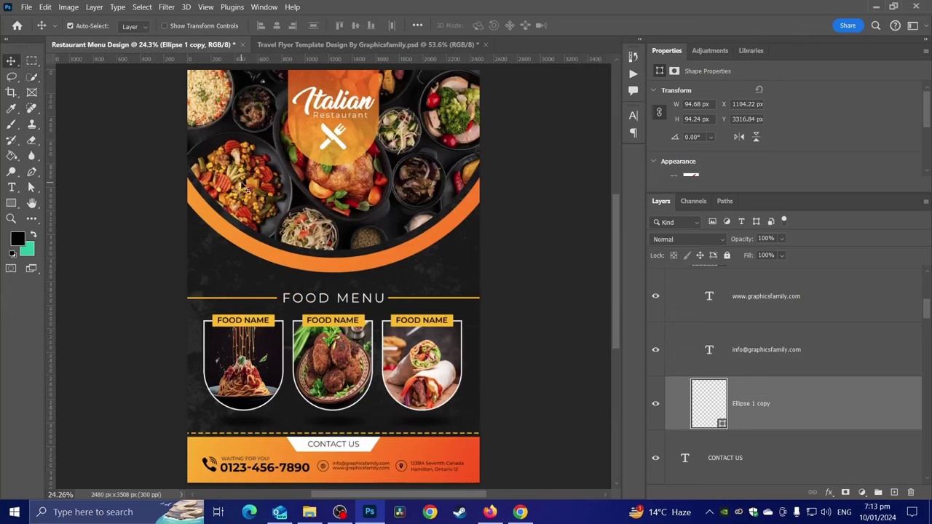
Restyle CONTACT US to Montserrat Medium with tracking widened to 80.
scroll(264, 313, "up", 1)
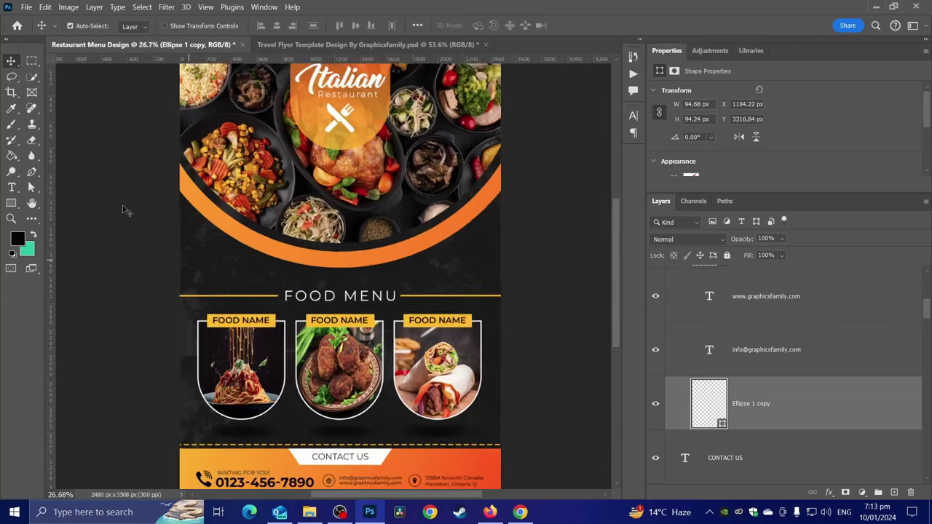
scroll(128, 211, "down", 2)
left_click(83, 143)
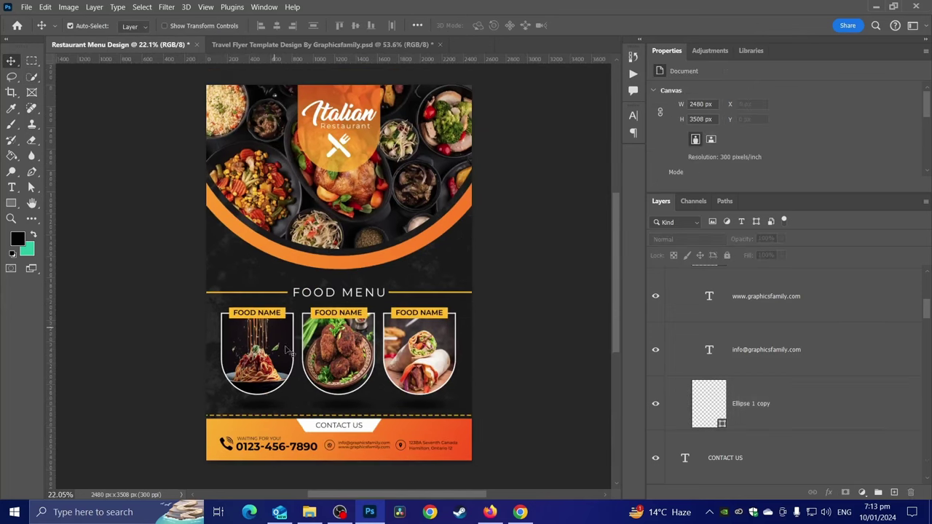
scroll(386, 429, "up", 5)
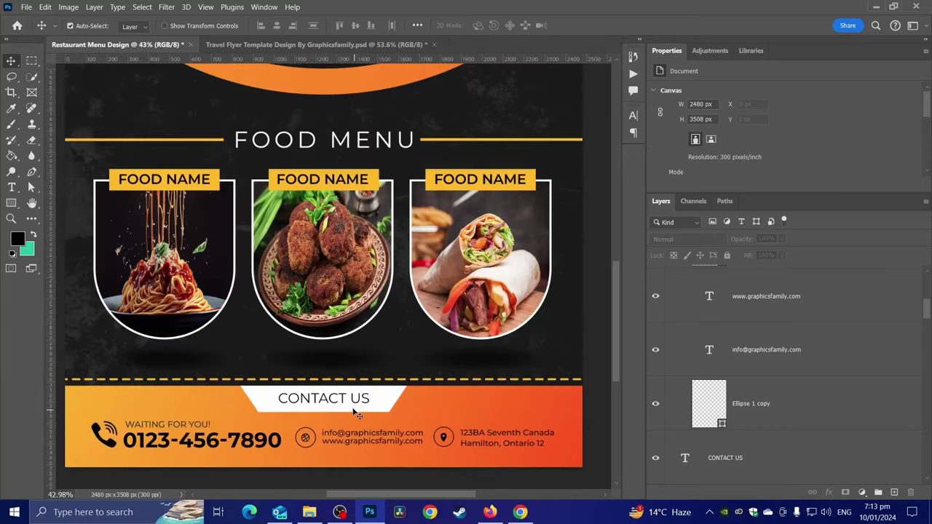
key("t")
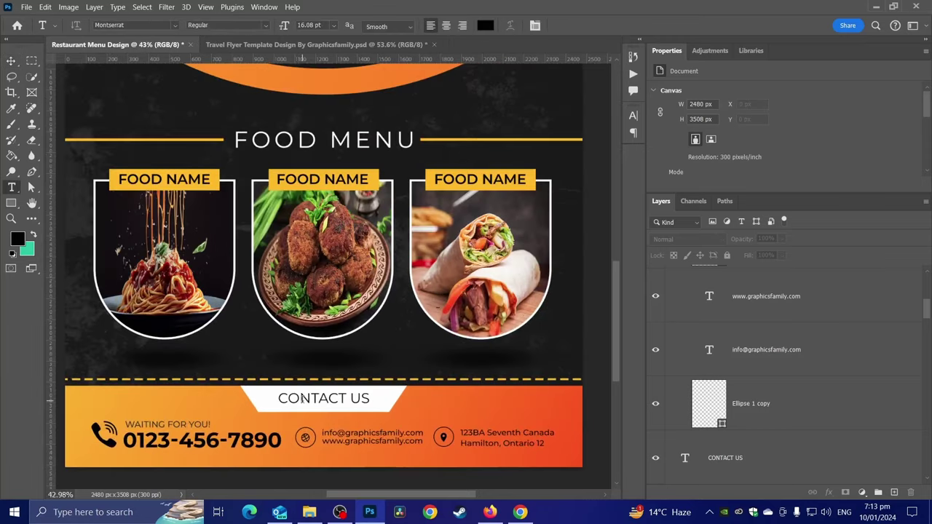
triple_click(296, 404)
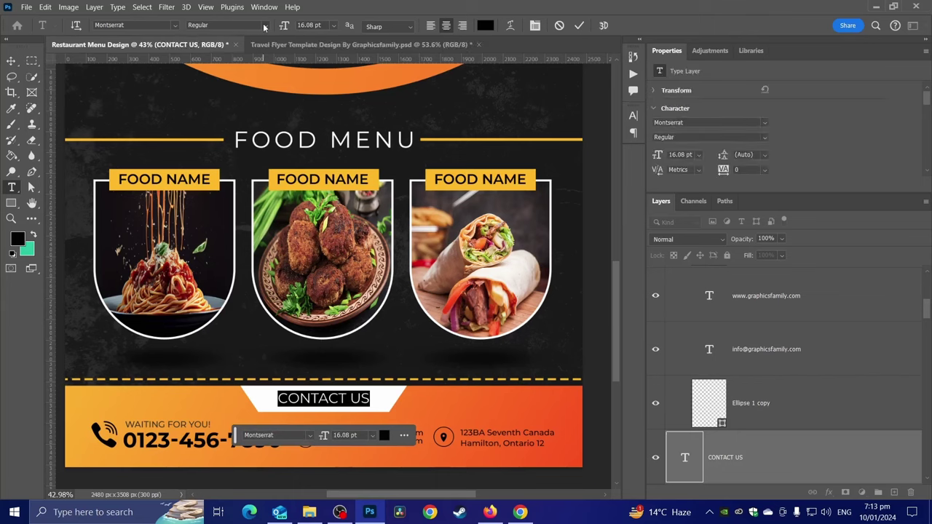
left_click(233, 25)
left_click(239, 115)
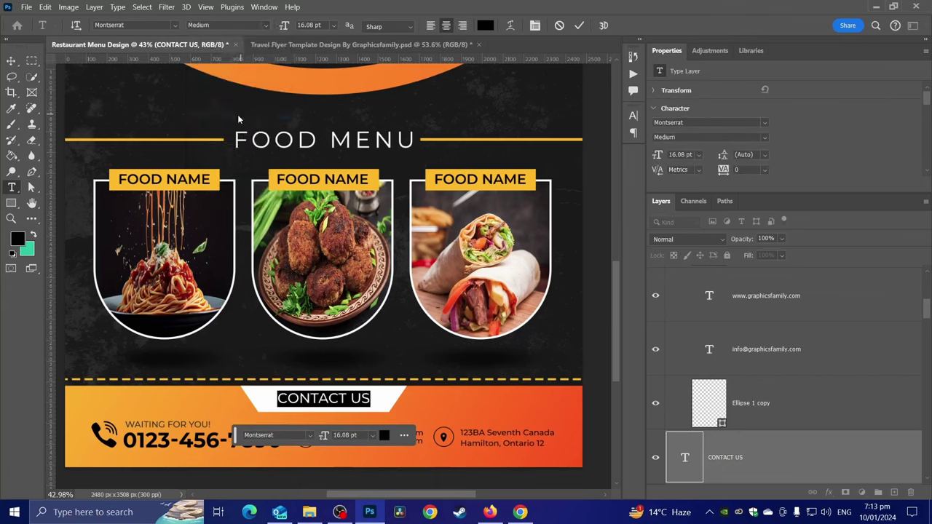
left_click(535, 25)
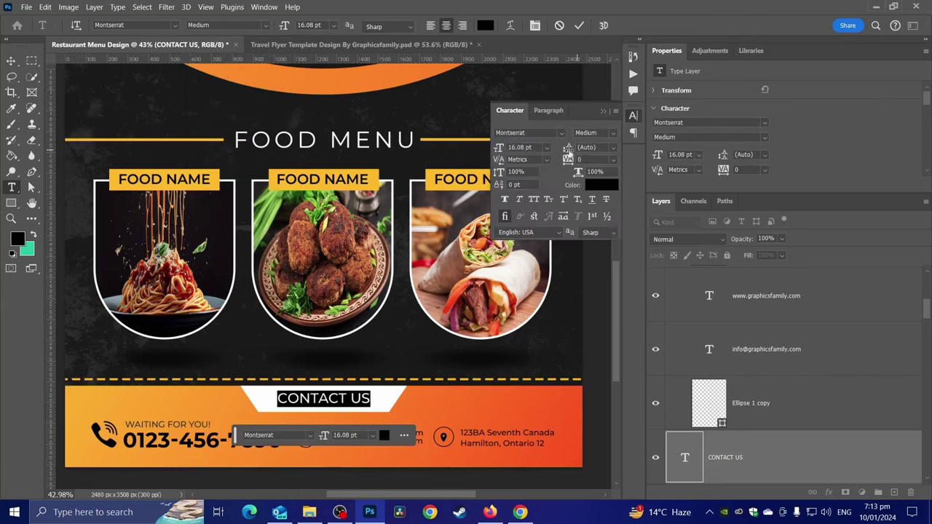
left_click_drag(568, 158, 569, 159)
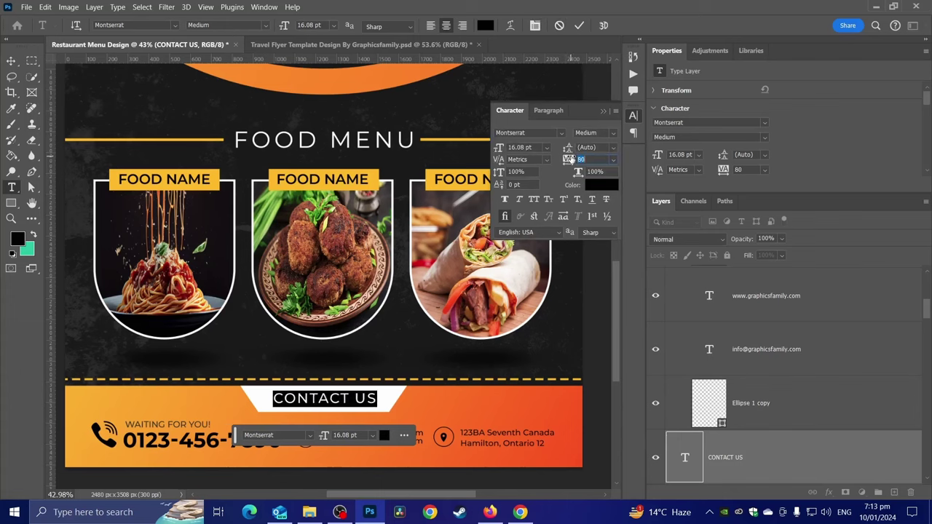
left_click(11, 60)
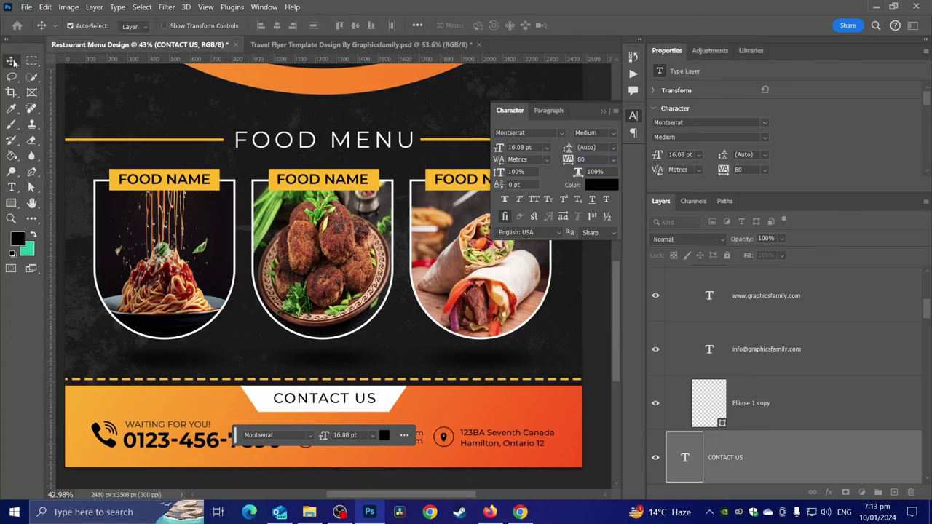
key("ctrl+0")
Turn on Auto-Select for the Move tool, collapse the Info group and select Phone.
left_click(70, 25)
scroll(360, 257, "up", 1)
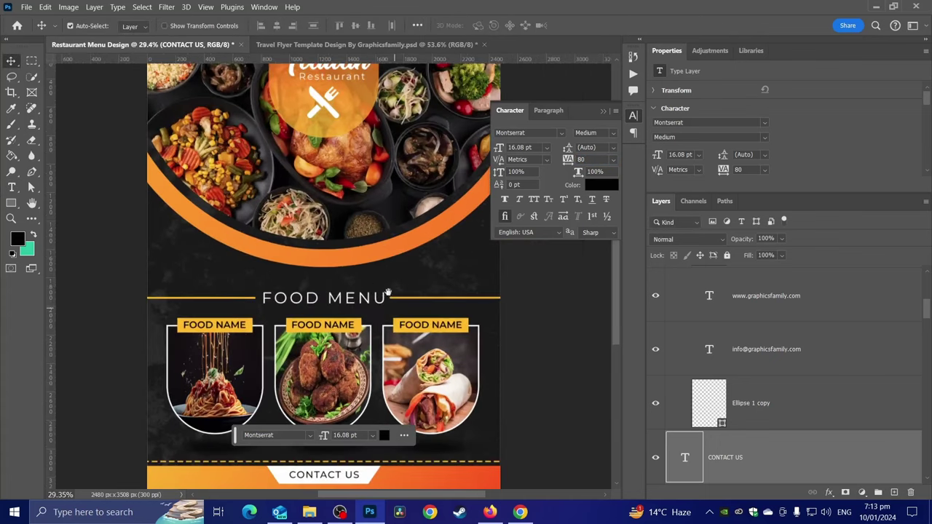
scroll(359, 257, "up", 1)
scroll(360, 257, "down", 2)
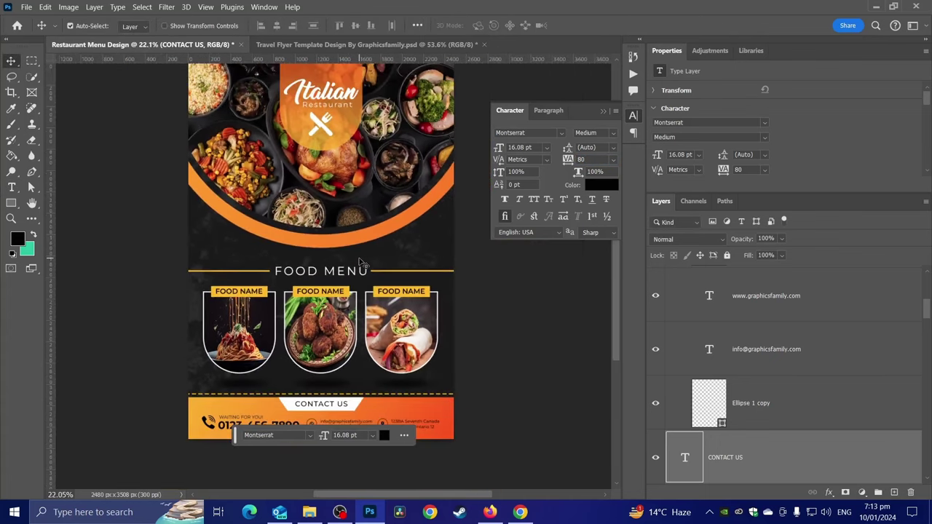
scroll(821, 358, "up", 2)
scroll(820, 358, "up", 2)
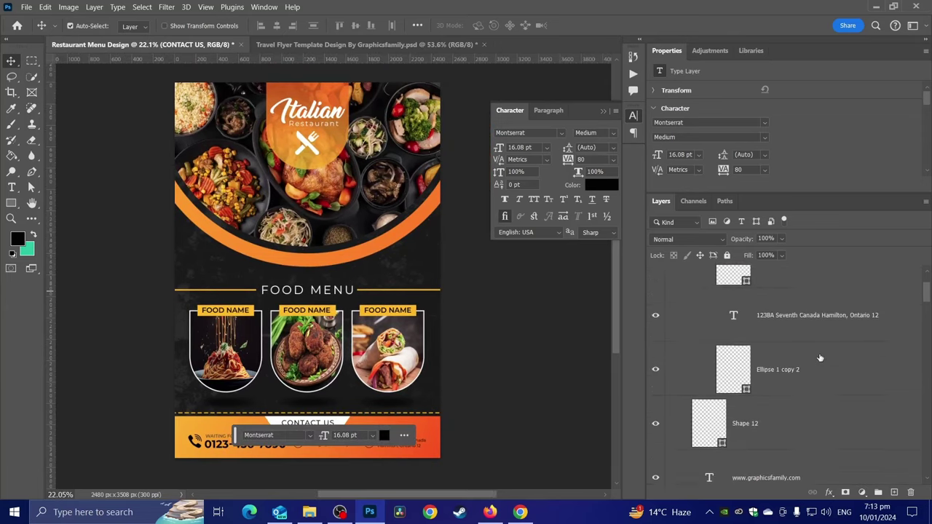
scroll(820, 359, "up", 2)
left_click(669, 289)
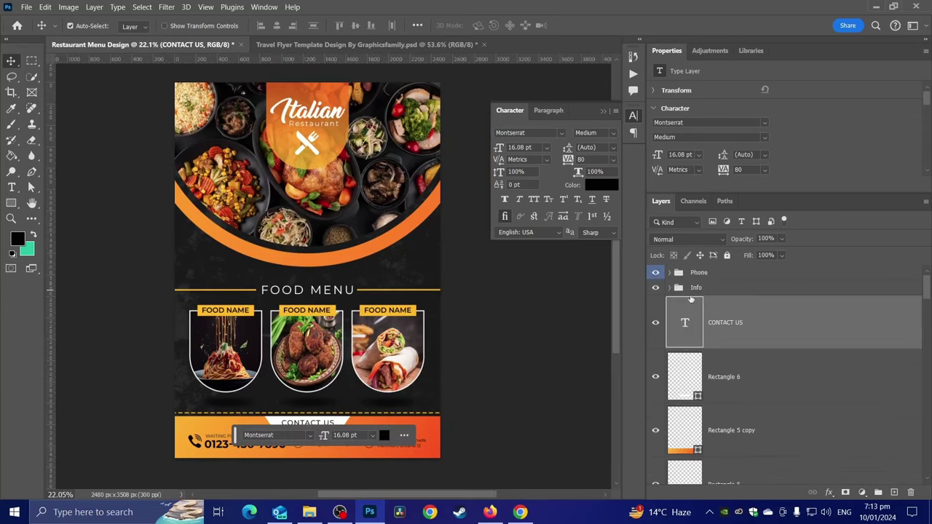
left_click(725, 277)
Group all layers into one group and delete the Background layer.
scroll(758, 364, "down", 3)
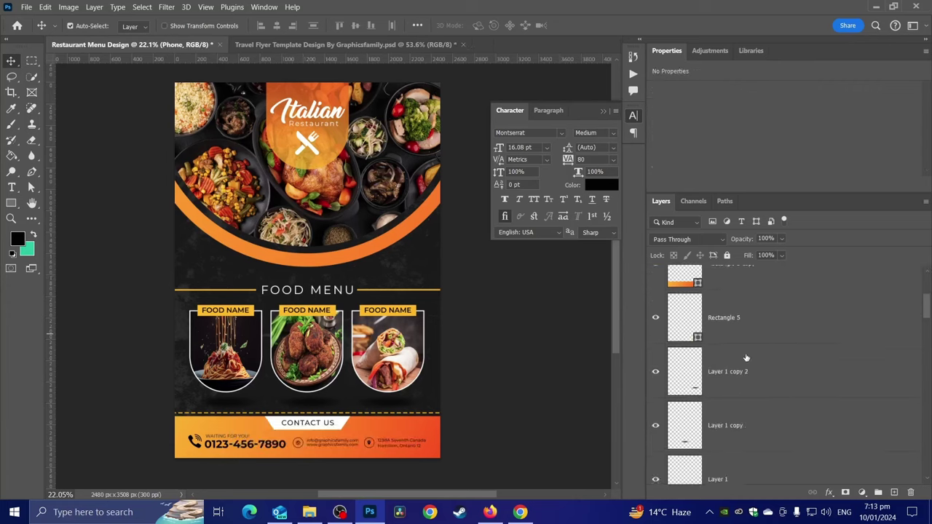
scroll(758, 364, "down", 3)
scroll(758, 370, "down", 2)
scroll(757, 370, "down", 3)
scroll(757, 370, "down", 3)
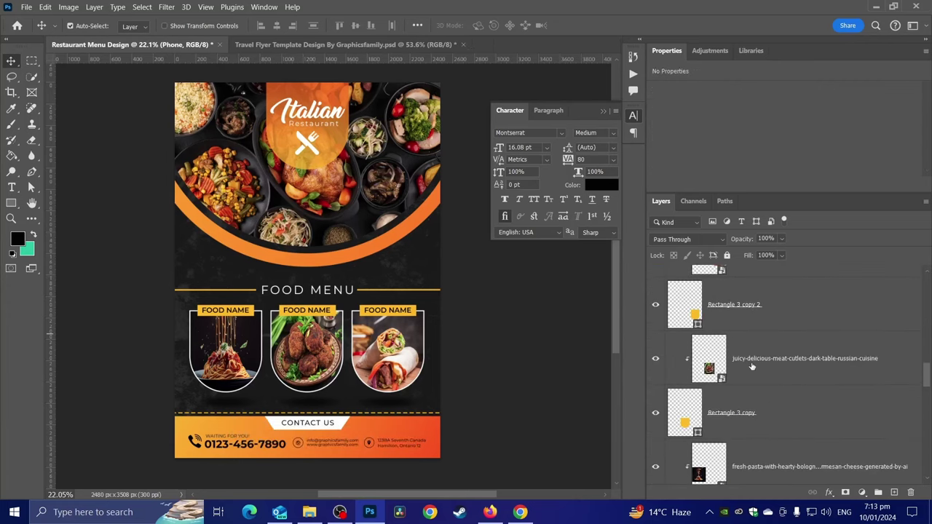
scroll(756, 394, "down", 3)
scroll(755, 416, "down", 2)
scroll(755, 416, "down", 3)
scroll(751, 414, "down", 3)
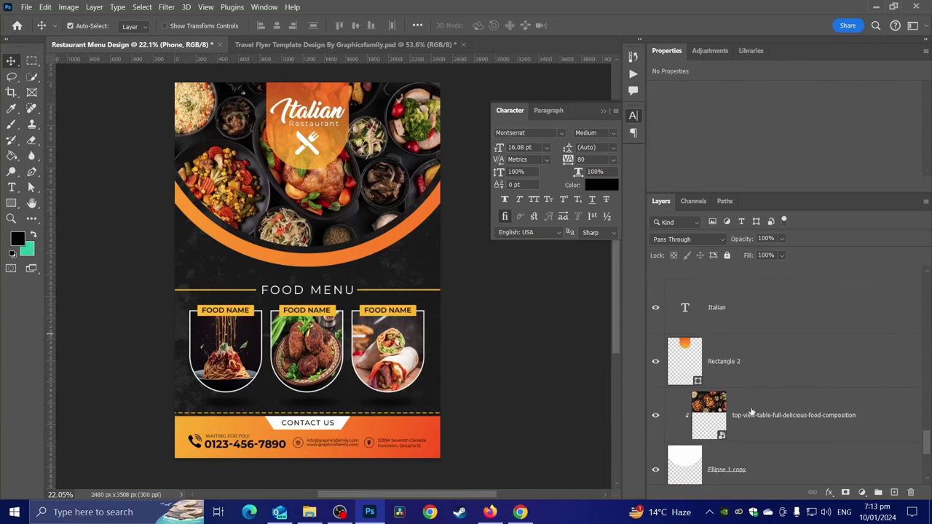
scroll(749, 412, "down", 3)
scroll(745, 410, "down", 3)
key("ctrl+alt+a")
key("ctrl+g")
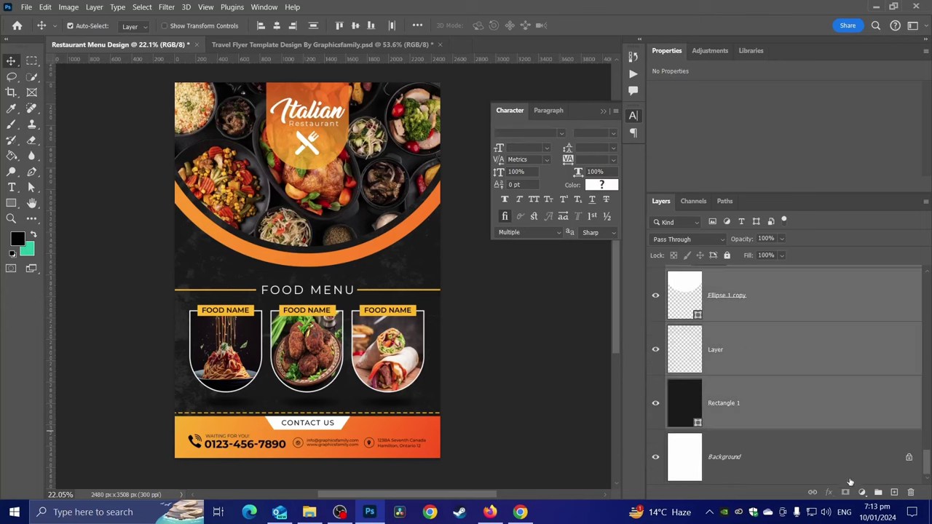
left_click(744, 320)
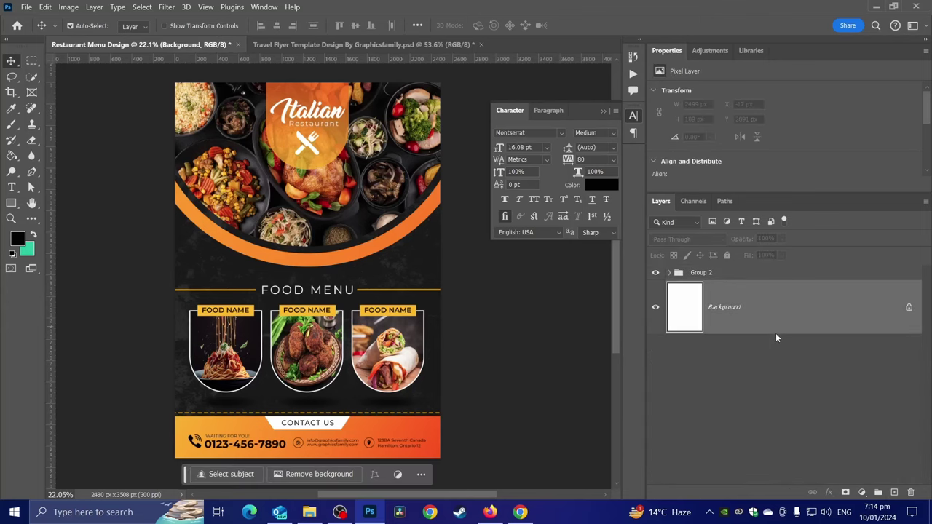
key("Delete")
Rename the new group to 'Front Side'.
double_click(703, 273)
key("BackSpace")
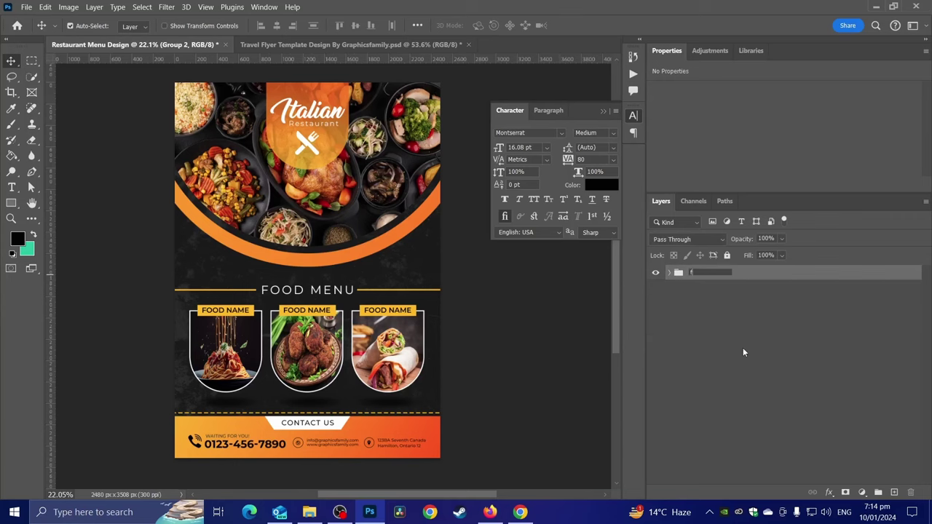
type("F")
type("ront S")
type("ide")
key("Return")
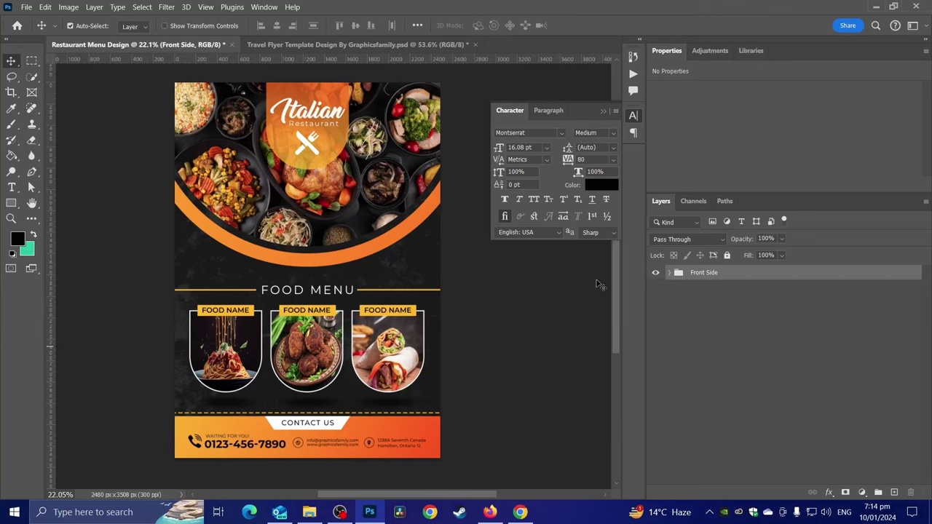
scroll(370, 259, "up", 1)
Duplicate Rectangle 1 and the texture Layer and move the copies above Front Side.
scroll(437, 218, "up", 1)
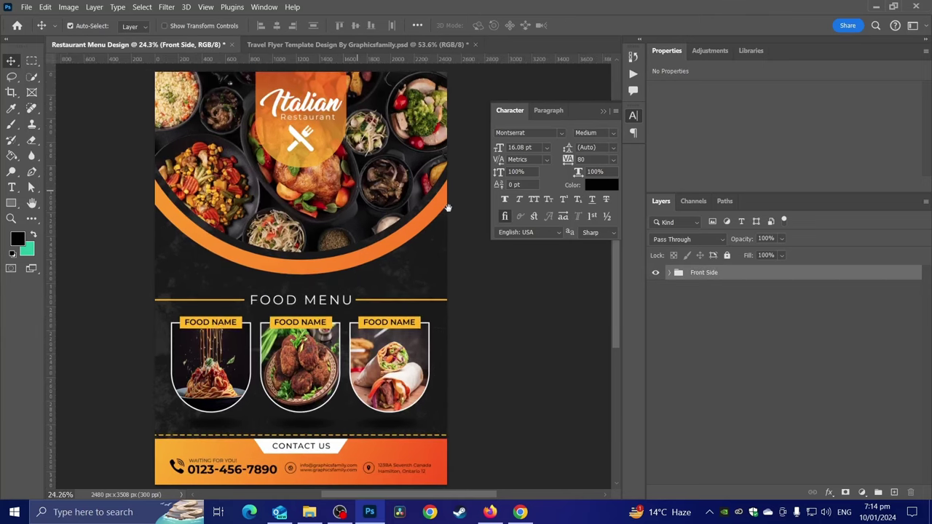
left_click(668, 273)
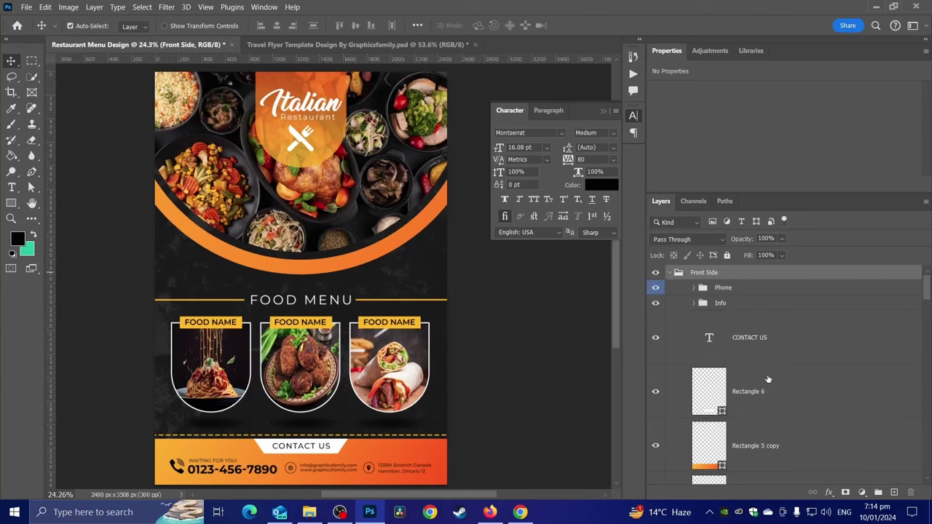
scroll(768, 380, "down", 2)
scroll(769, 386, "down", 2)
scroll(771, 393, "down", 2)
scroll(771, 395, "down", 2)
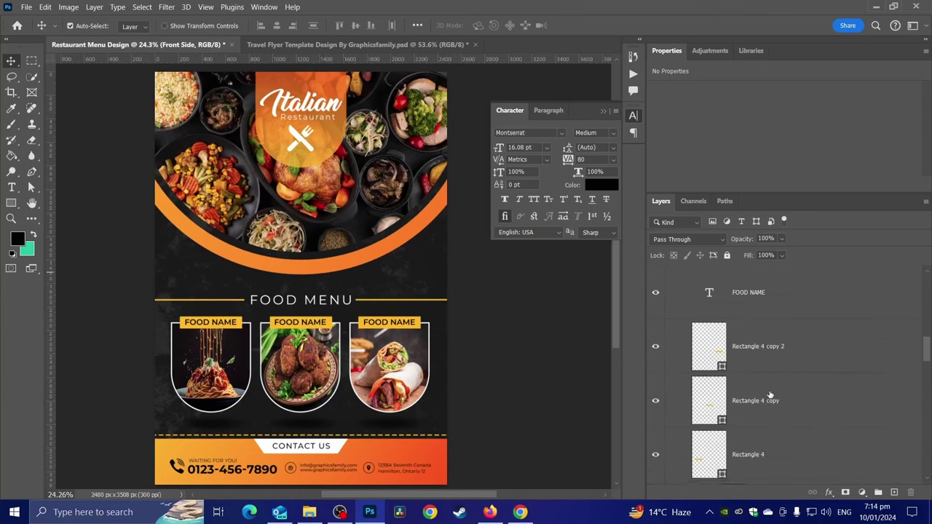
scroll(770, 396, "down", 2)
scroll(768, 391, "down", 2)
scroll(767, 387, "down", 2)
scroll(764, 378, "down", 2)
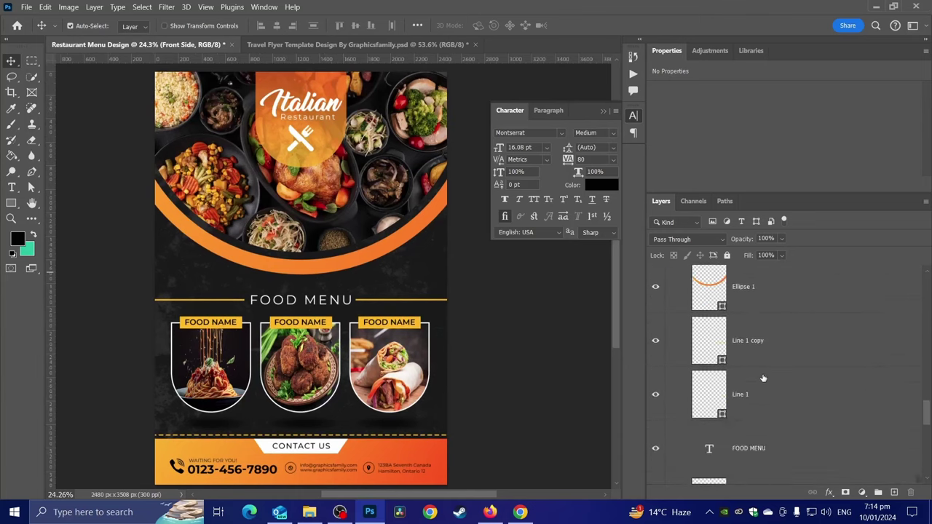
scroll(763, 378, "down", 2)
scroll(761, 380, "down", 2)
scroll(759, 382, "down", 2)
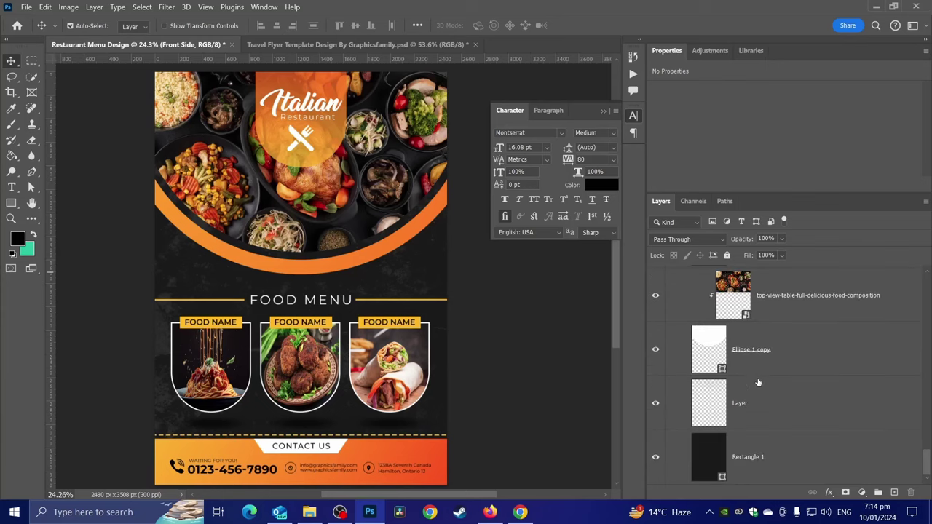
left_click(787, 457)
left_click(790, 423, "shift")
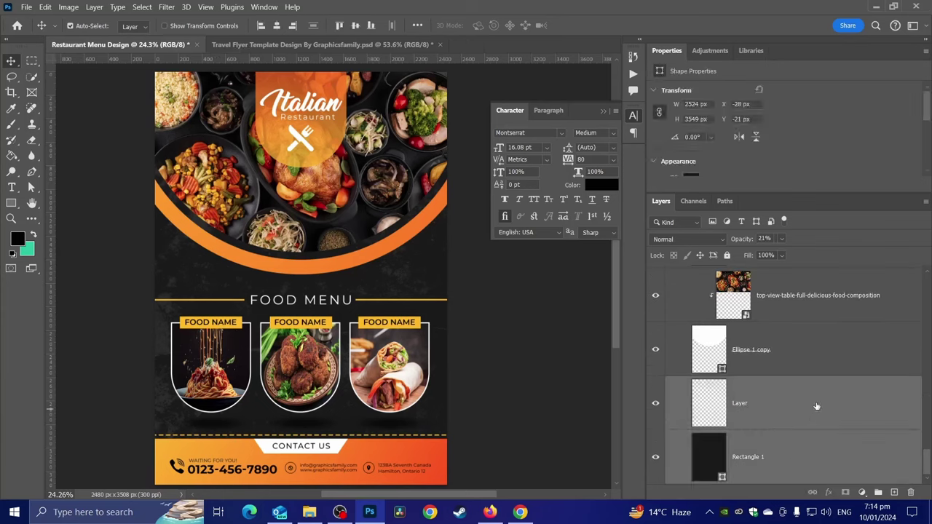
key("ctrl+j")
left_click_drag(805, 405, 779, 196)
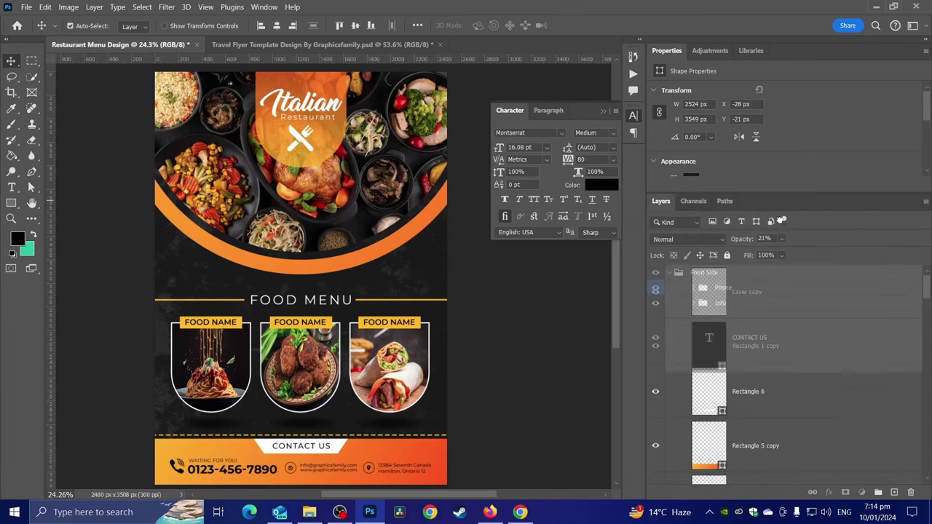
mouse_move(779, 195)
left_mouse_down()
mouse_move(763, 252)
mouse_move(731, 265)
left_mouse_up()
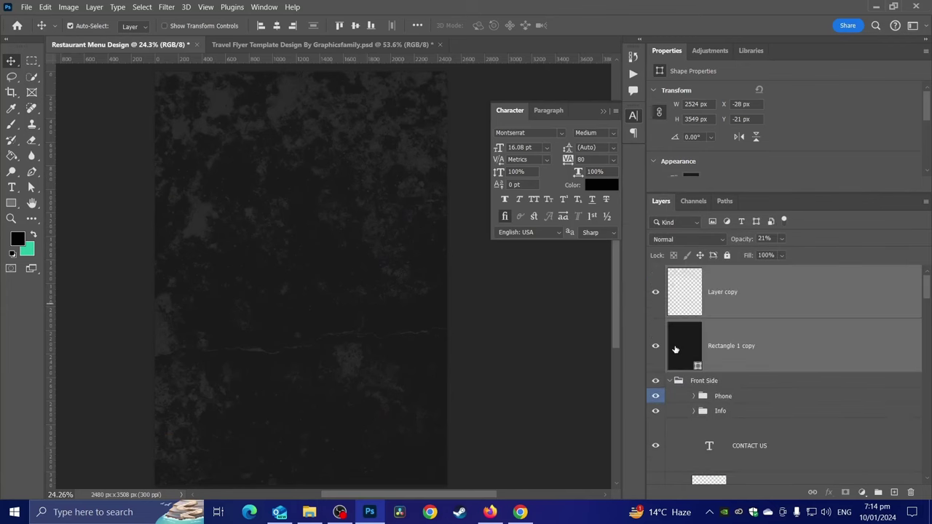
Collapse Front Side and toggle the two copies' visibility off and back on.
left_click(670, 381)
left_click(655, 292)
left_click(656, 346)
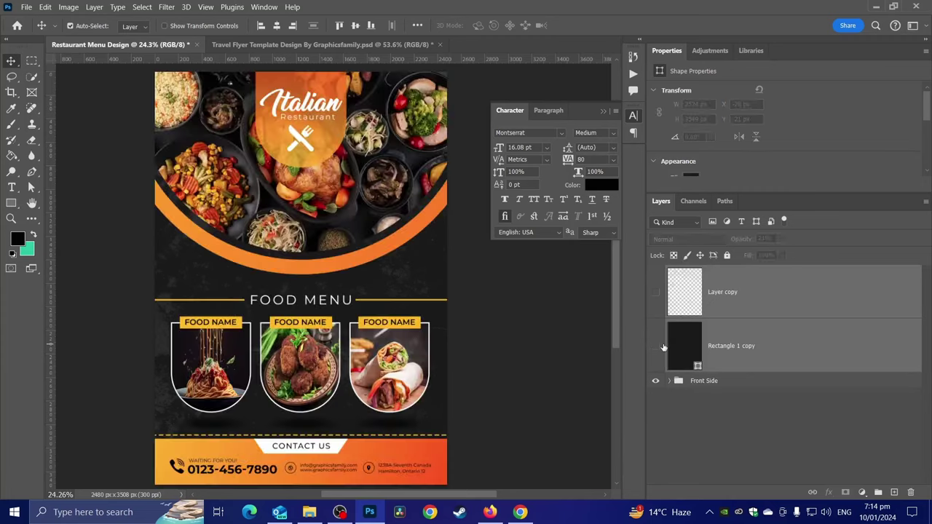
left_click(655, 346)
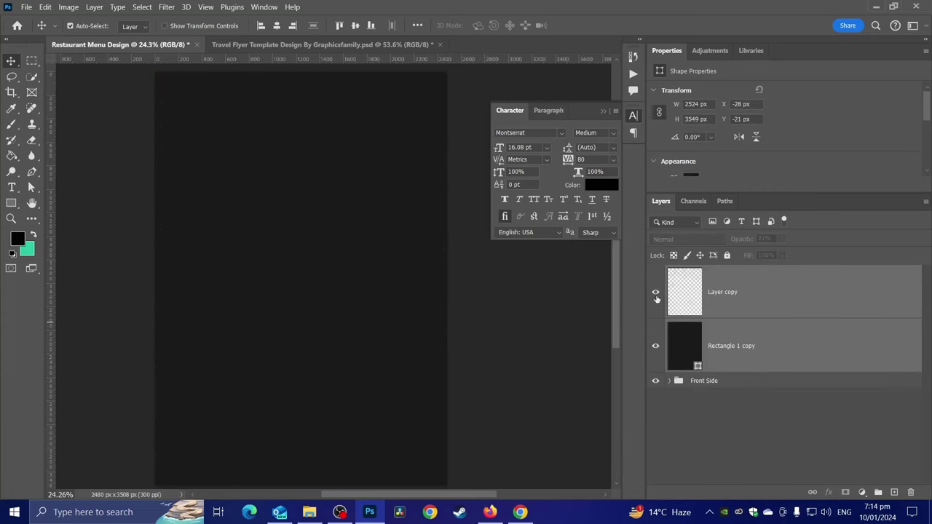
left_click(655, 292)
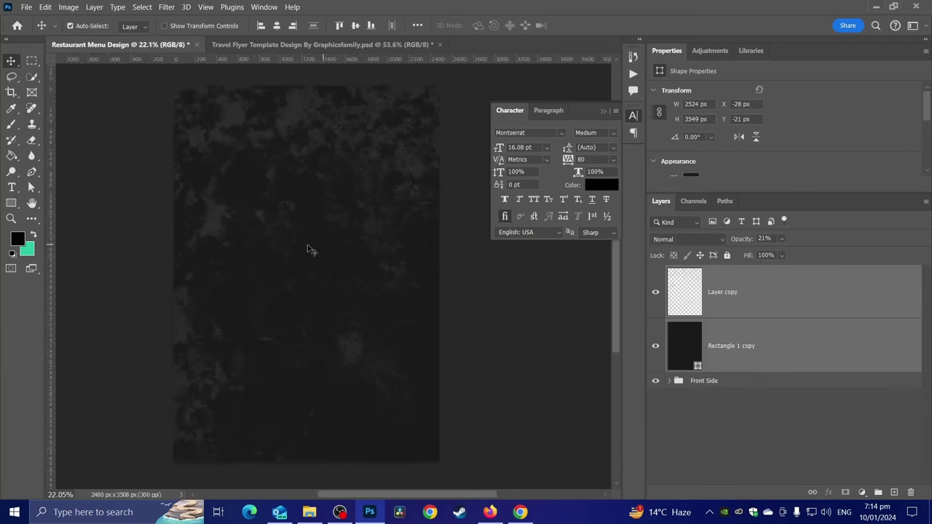
Draw a black 640 × 708 px Rectangle 7 near the page's lower right.
left_click(11, 203)
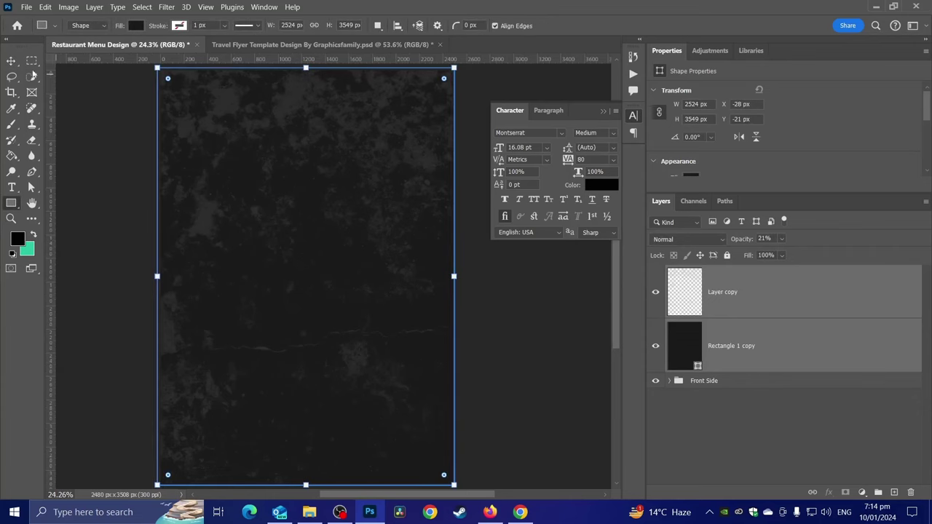
left_click(11, 60)
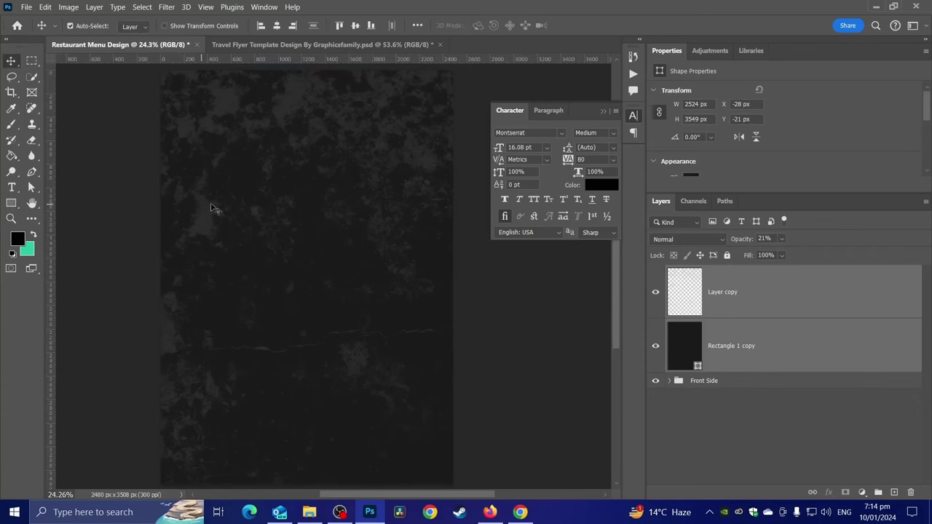
left_click_drag(279, 214, 287, 177)
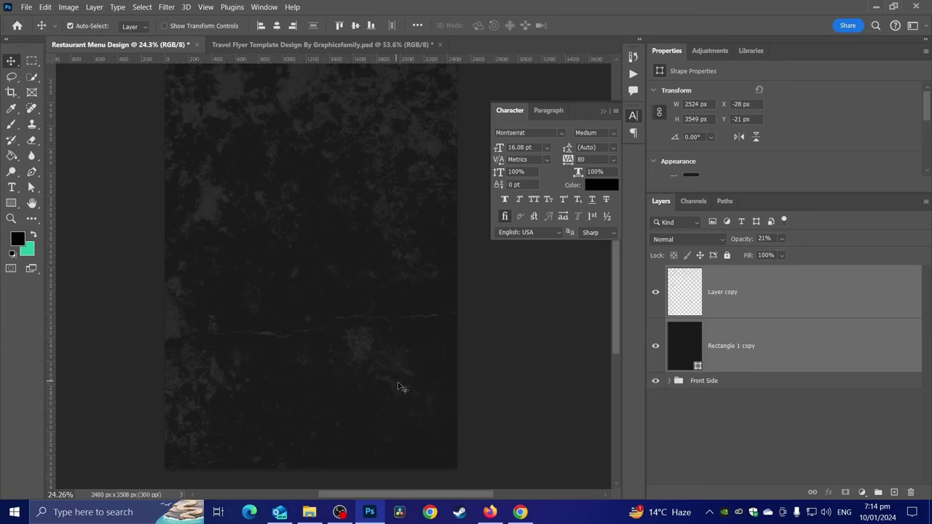
key("u")
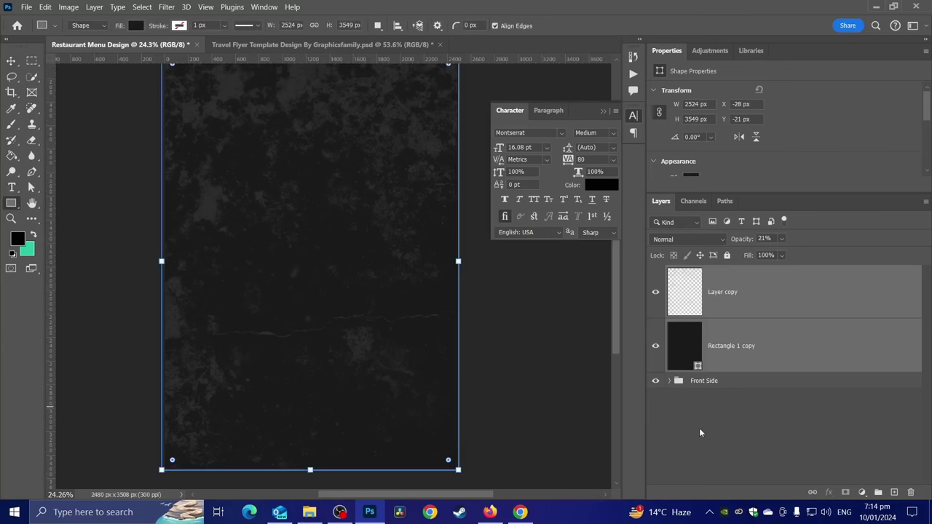
left_click(700, 432)
left_click_drag(362, 397, 442, 480)
Stretch the new rectangle taller and longer into a rounded arch shape.
scroll(470, 343, "up", 2)
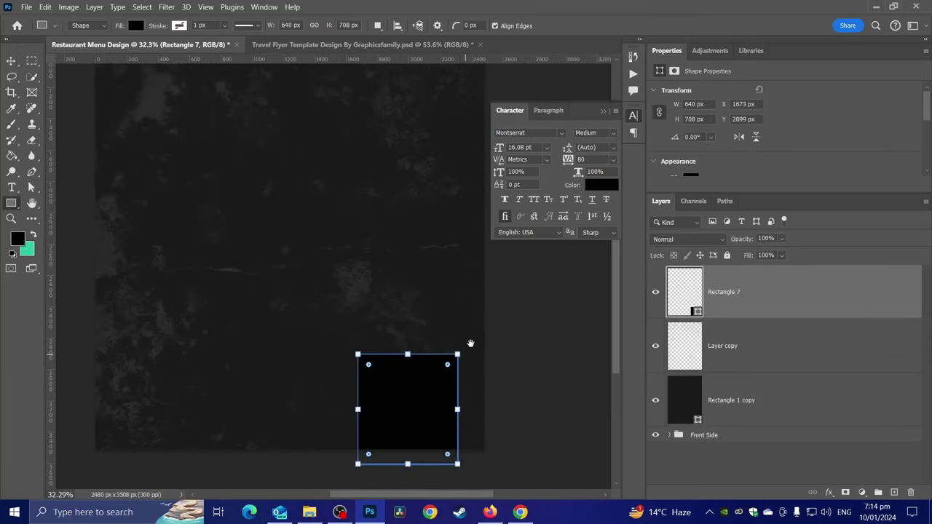
left_click_drag(471, 343, 485, 314)
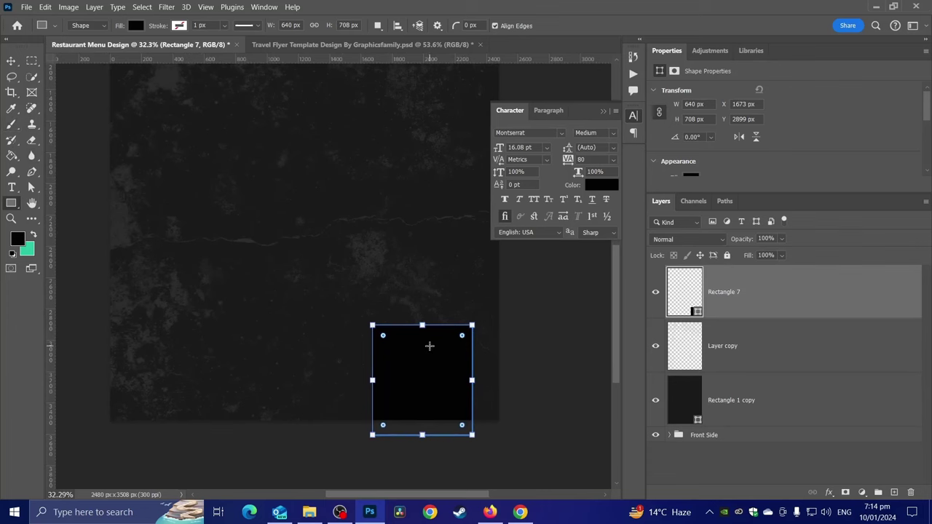
mouse_move(421, 325)
left_mouse_down()
mouse_move(422, 239)
mouse_move(460, 263)
mouse_move(427, 320)
left_mouse_up()
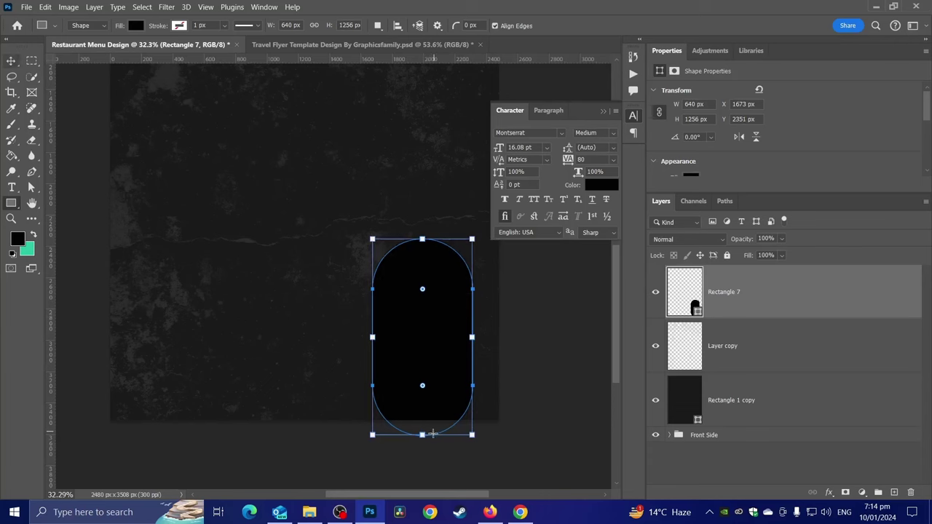
left_click_drag(422, 435, 430, 487)
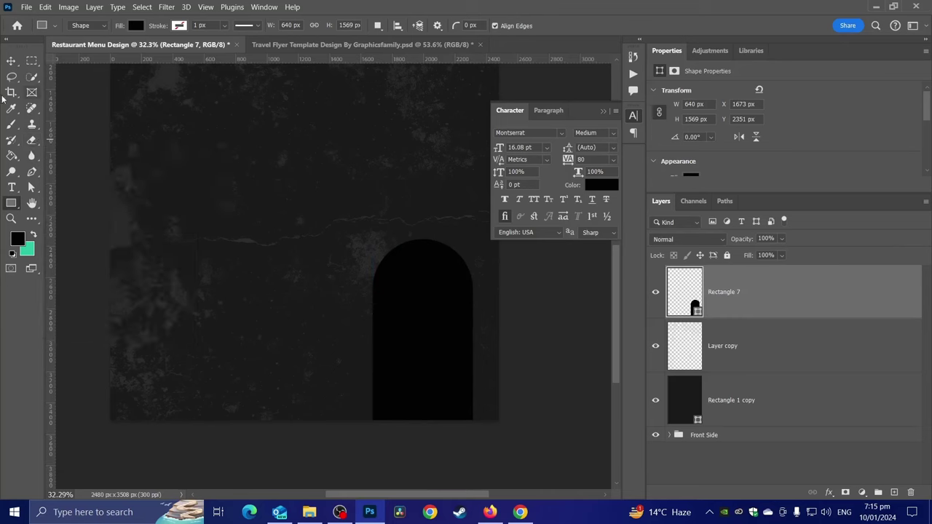
Move the arch to the page bottom and left to X 1541 px, using a guide at X 1240 px.
left_click(11, 60)
left_click_drag(429, 298, 422, 365)
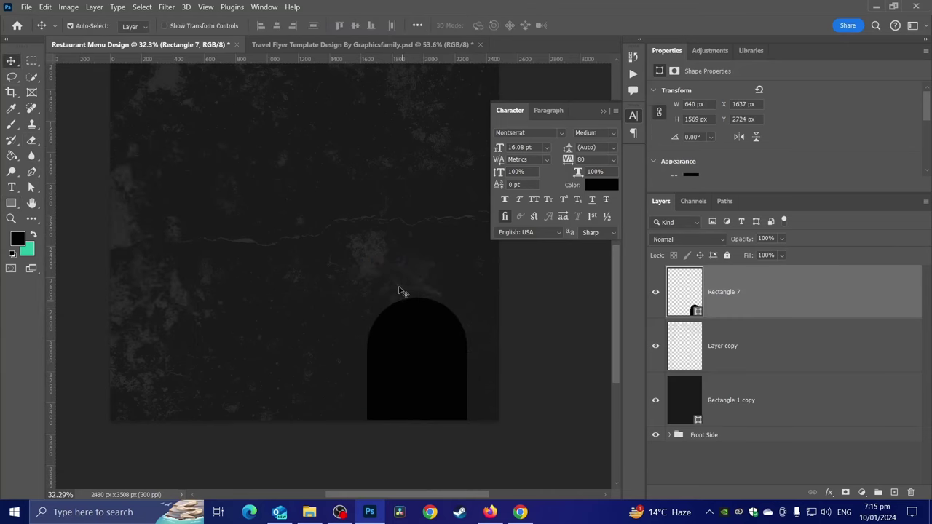
scroll(402, 289, "down", 1, "alt")
left_click_drag(46, 271, 323, 297)
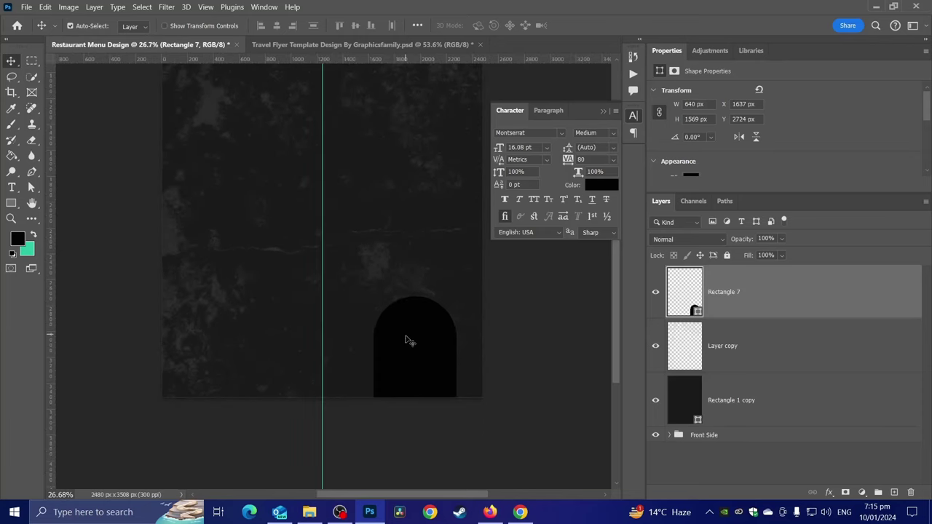
left_click_drag(410, 340, 394, 340)
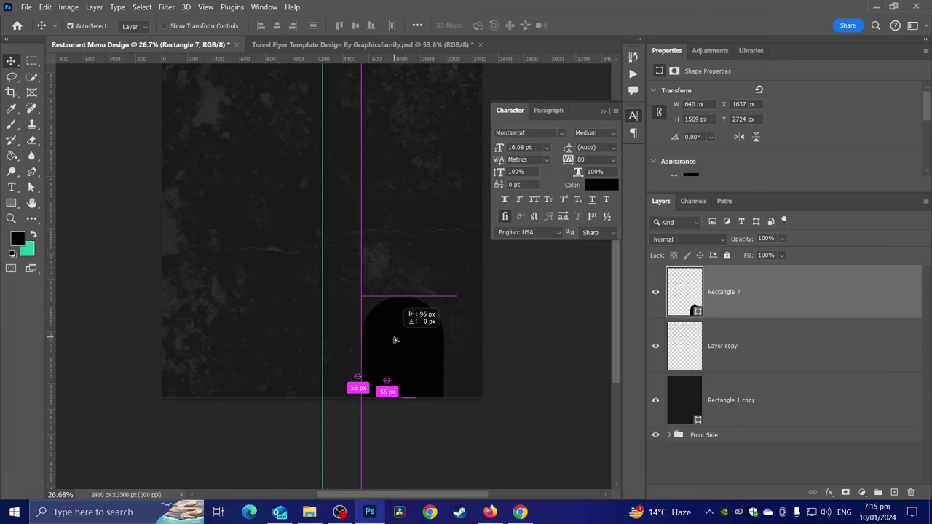
left_click_drag(394, 340, 396, 339)
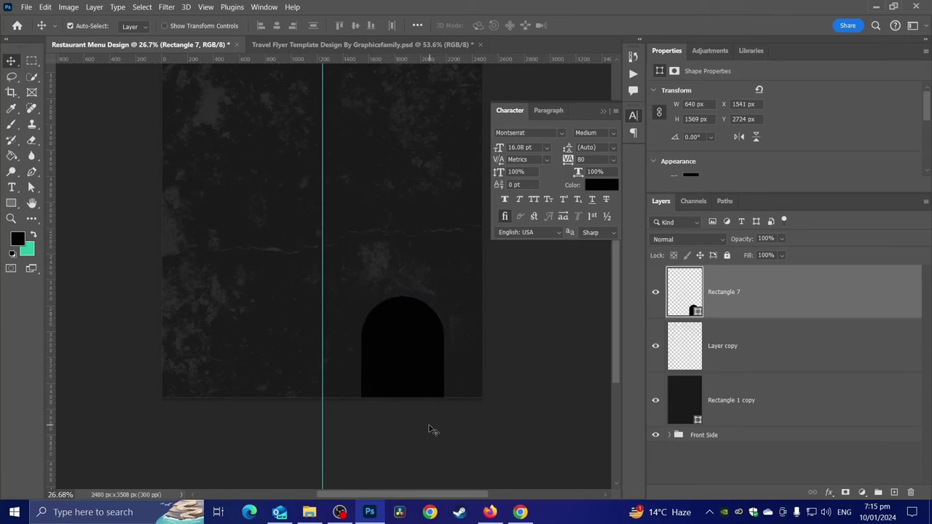
scroll(377, 285, "down", 1, "alt")
left_click_drag(377, 285, 394, 366)
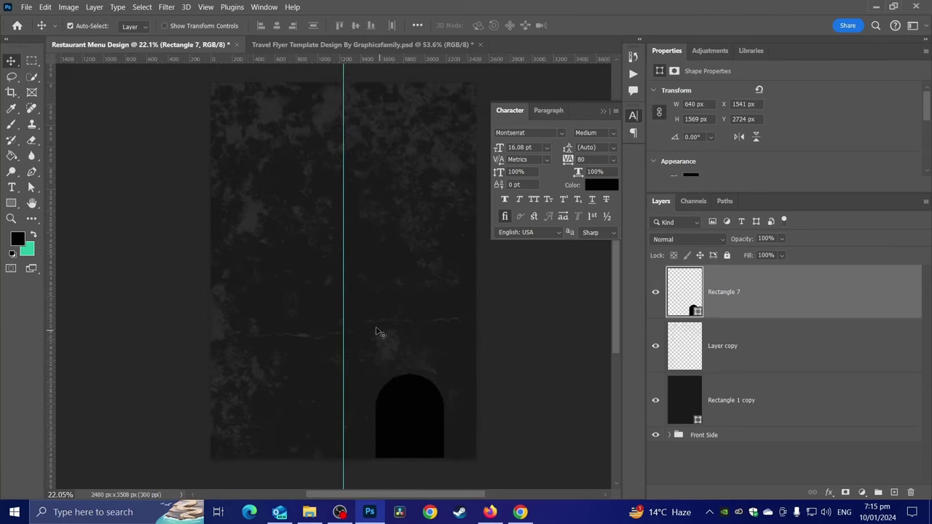
scroll(376, 332, "down", 1, "alt")
left_click(11, 203)
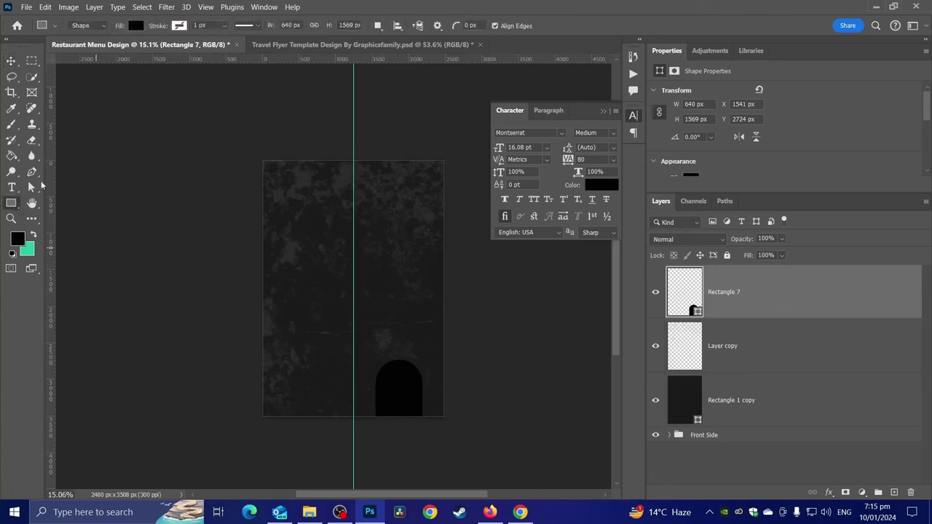
Draw a 1240 × 3627 px rectangle covering the page's left half.
left_click(11, 61)
key("ctrl+alt+a")
left_click(11, 203)
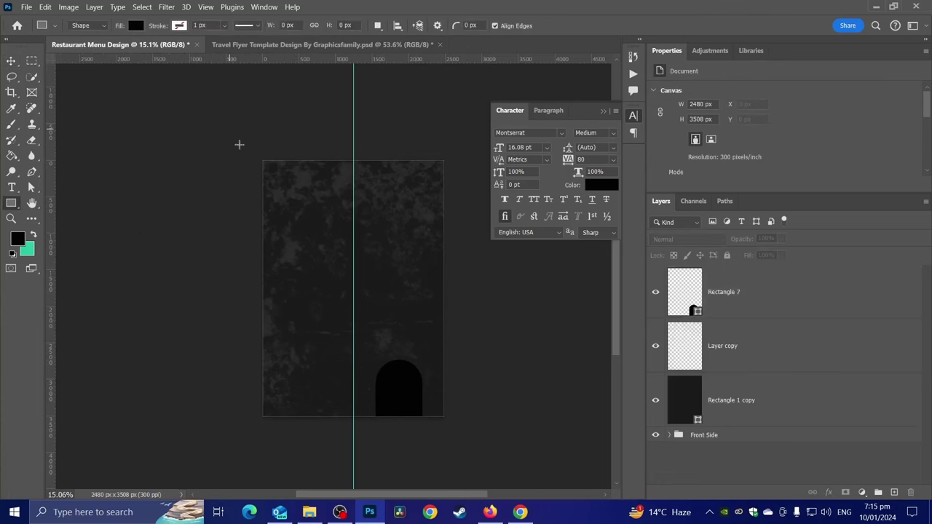
left_click_drag(255, 158, 354, 425)
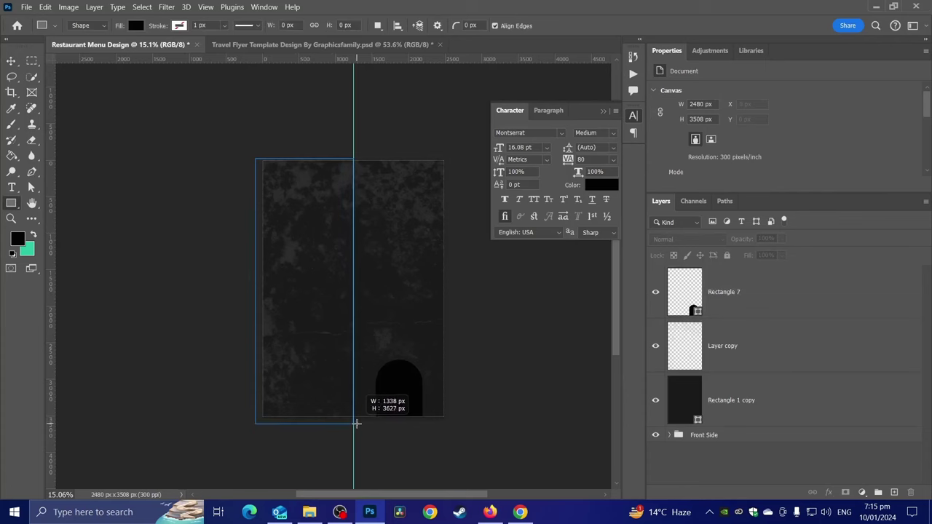
left_click_drag(255, 291, 263, 291)
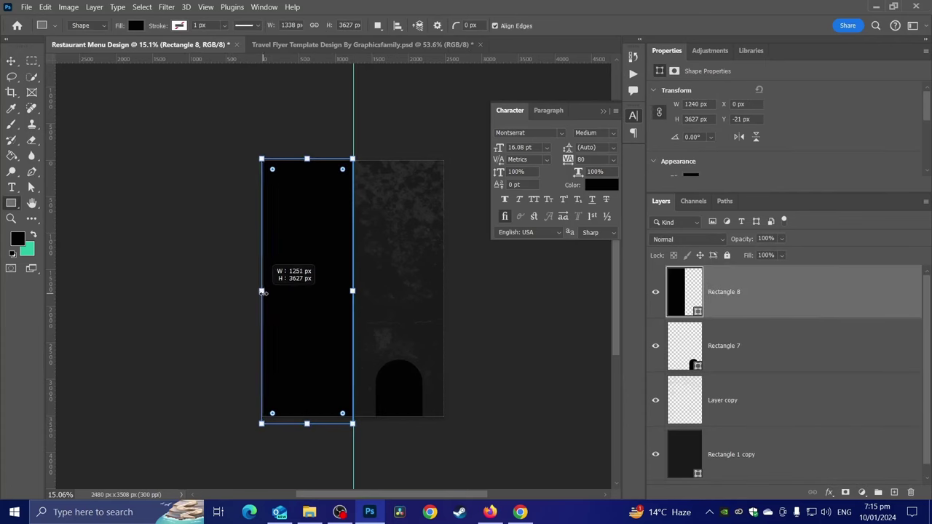
scroll(301, 259, "up", 2)
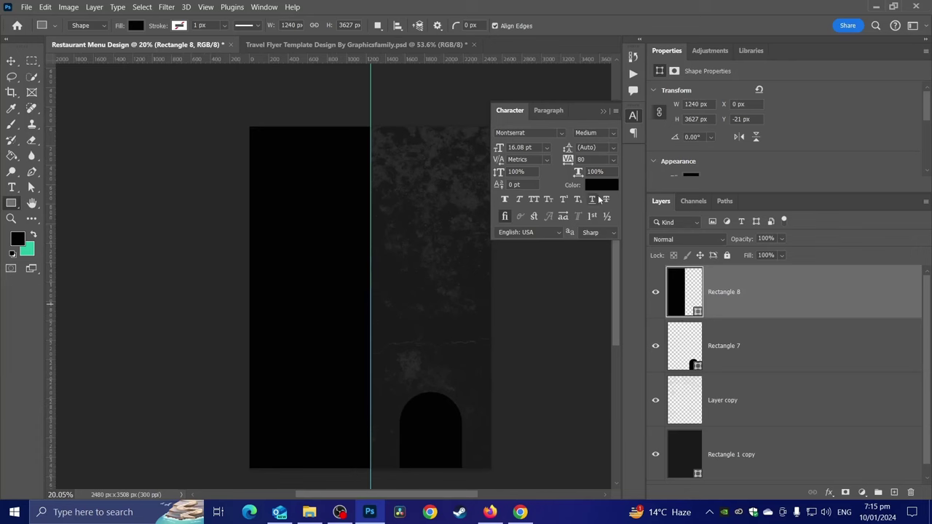
Fill the rectangle with a yellow-to-red gradient preset at 150% scale.
left_click(136, 26)
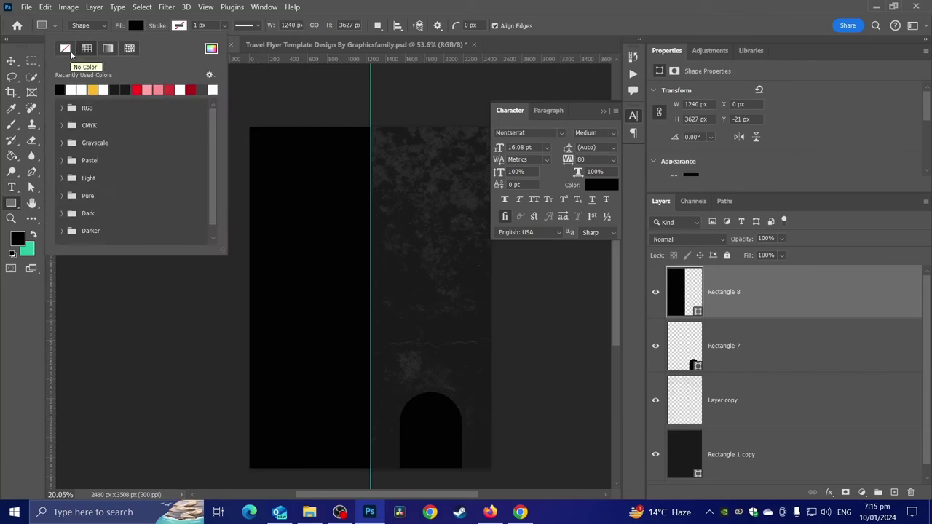
left_click(107, 48)
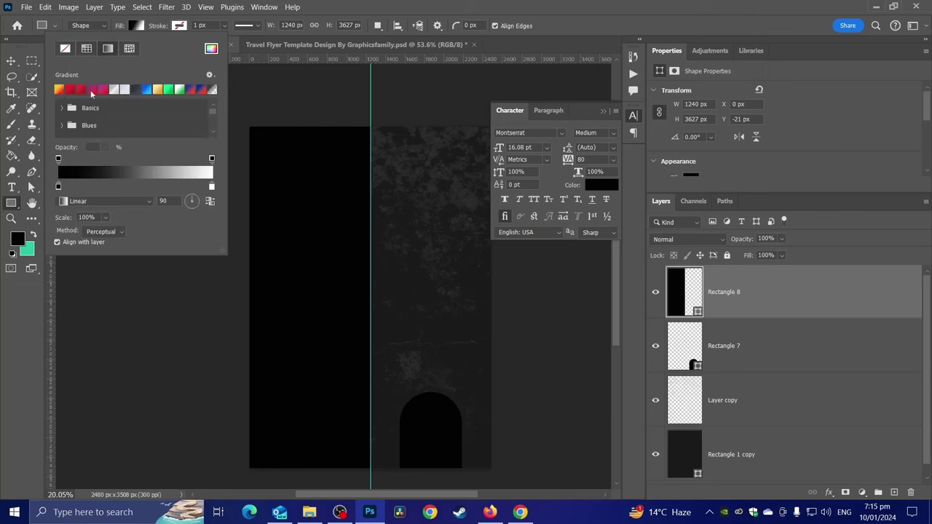
left_click(59, 90)
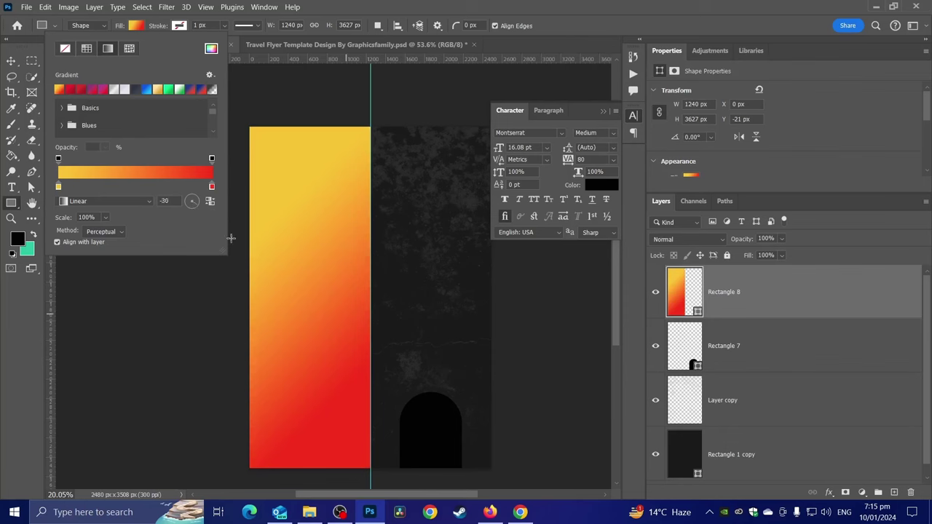
left_click(86, 216)
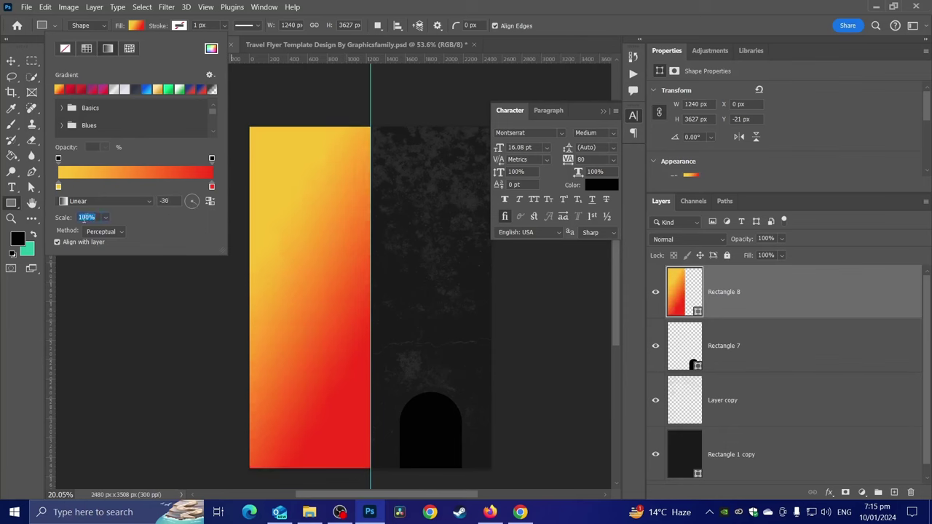
type("753")
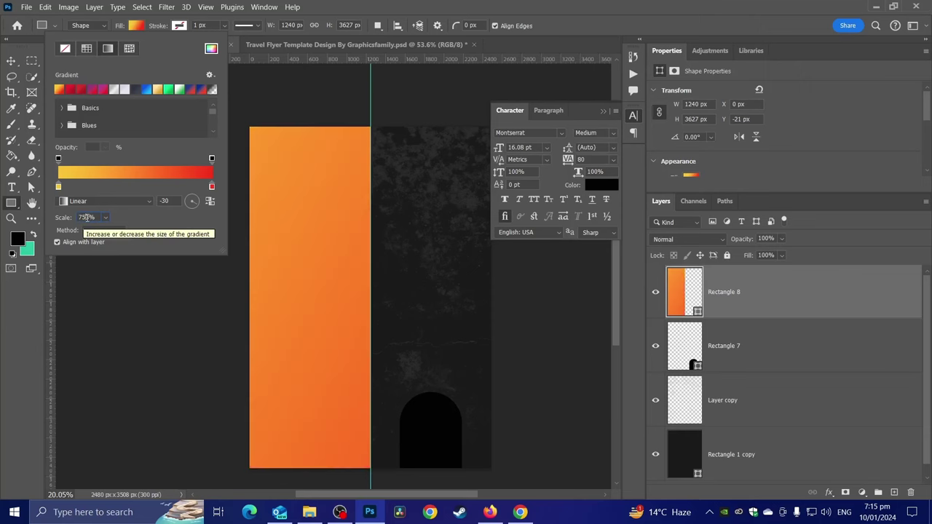
type("35")
key("Return")
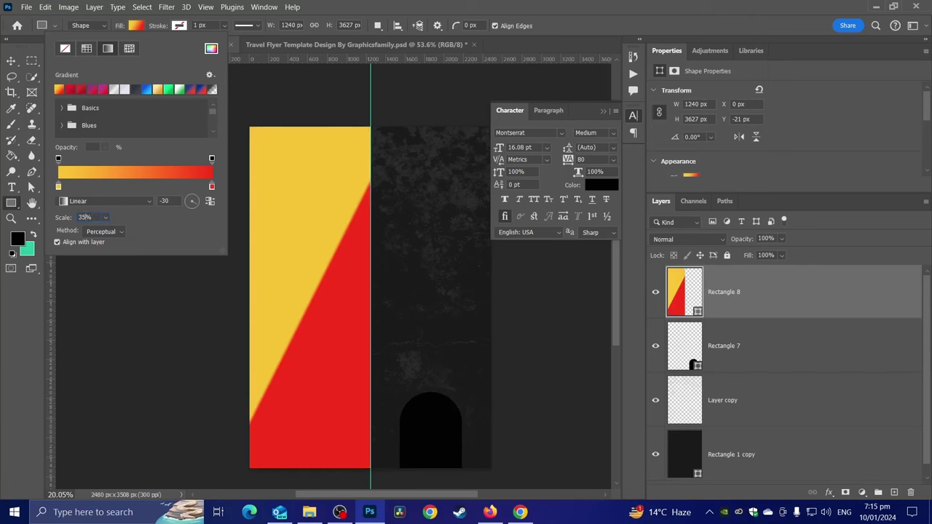
type("1")
type("50")
key("Return")
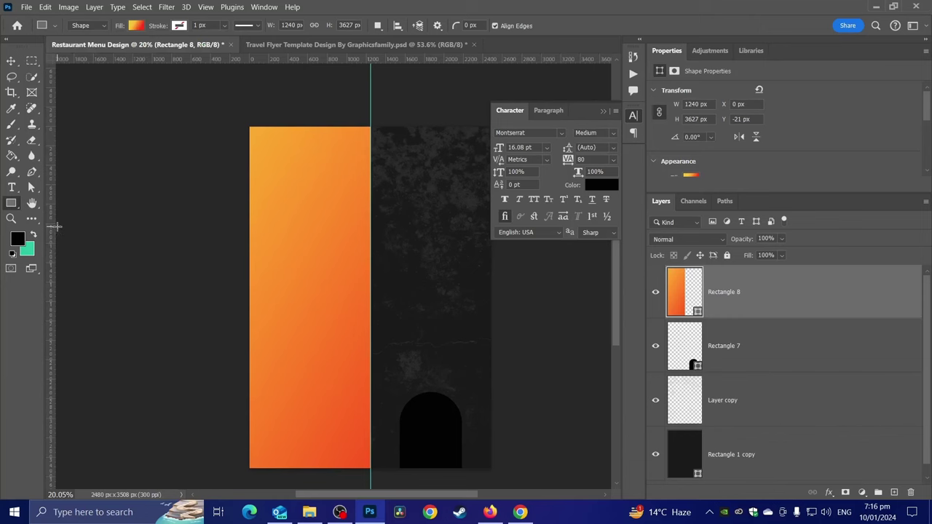
Set the orange panel's opacity to about 90%.
left_click(11, 61)
scroll(200, 195, "up", 1)
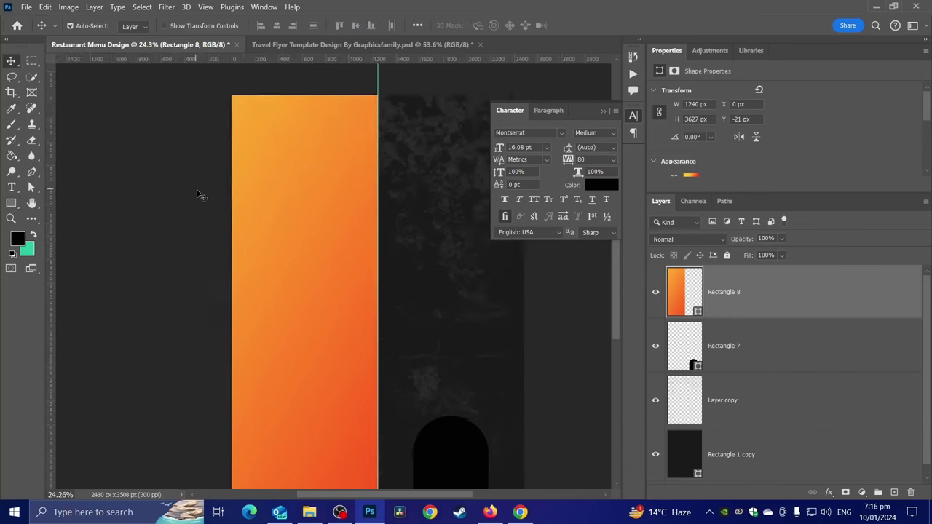
left_click_drag(200, 195, 173, 162)
left_click(781, 239)
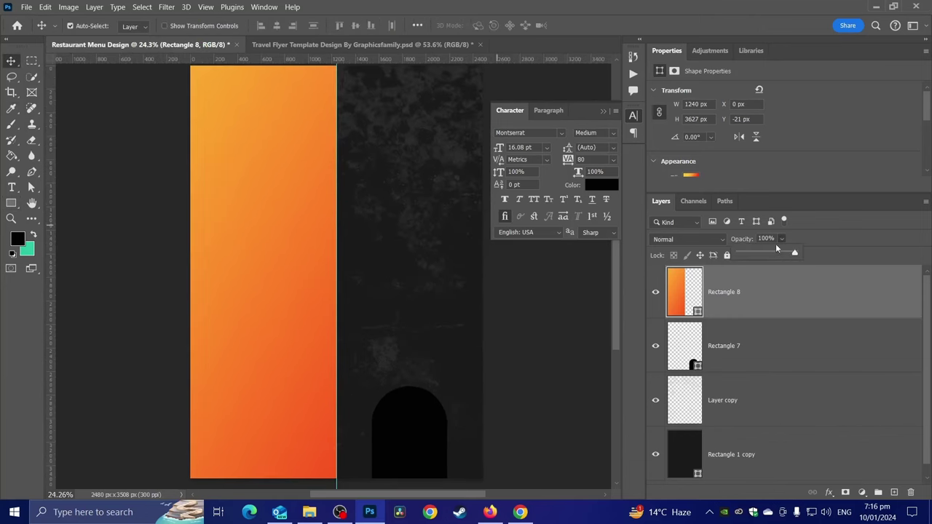
left_click(776, 255)
left_click_drag(776, 254, 792, 254)
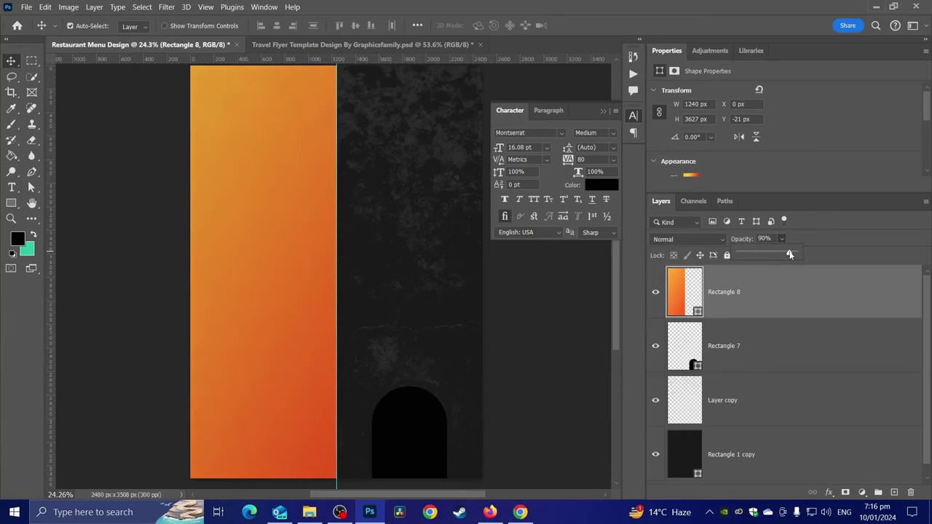
Copy the grunge texture above Rectangle 8 and clip it to the orange panel.
left_click(769, 433)
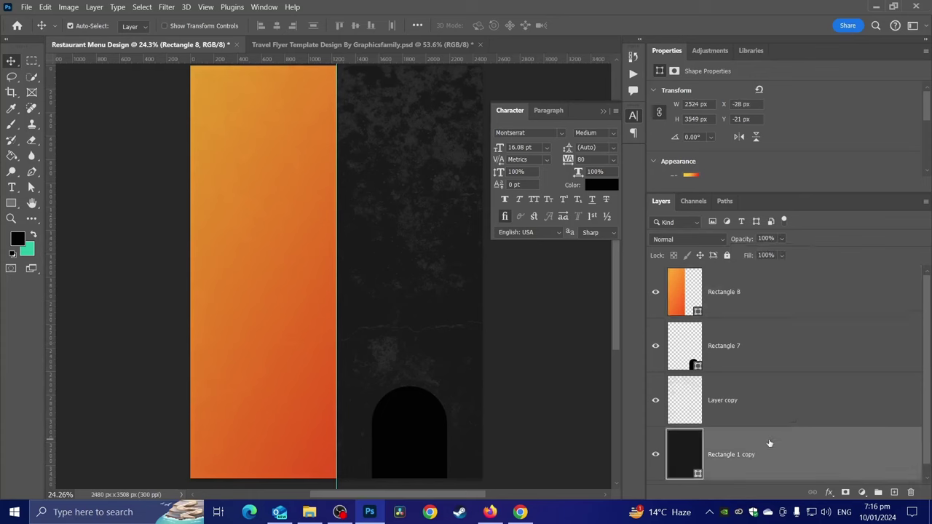
mouse_move(762, 402)
left_mouse_down()
mouse_move(741, 283)
mouse_move(736, 294)
left_mouse_up()
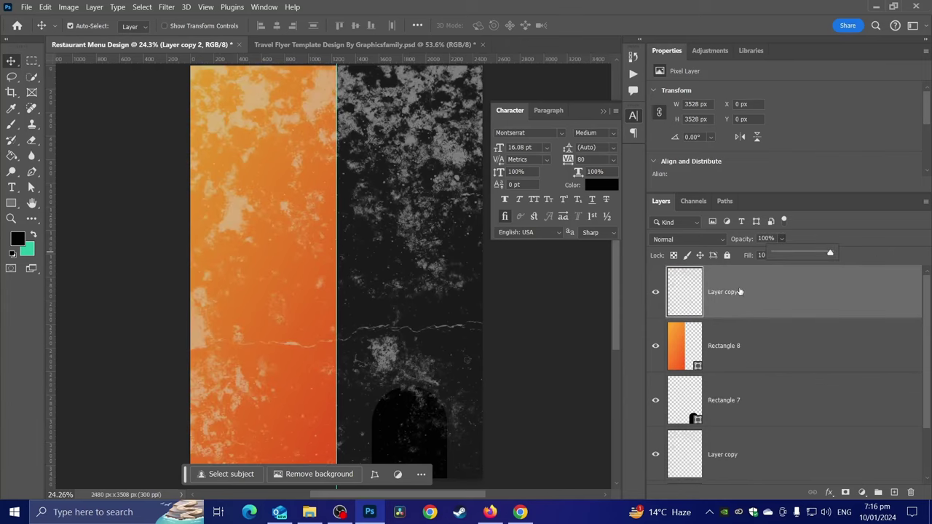
left_click(729, 319, "alt")
left_click(738, 350)
left_click(781, 238)
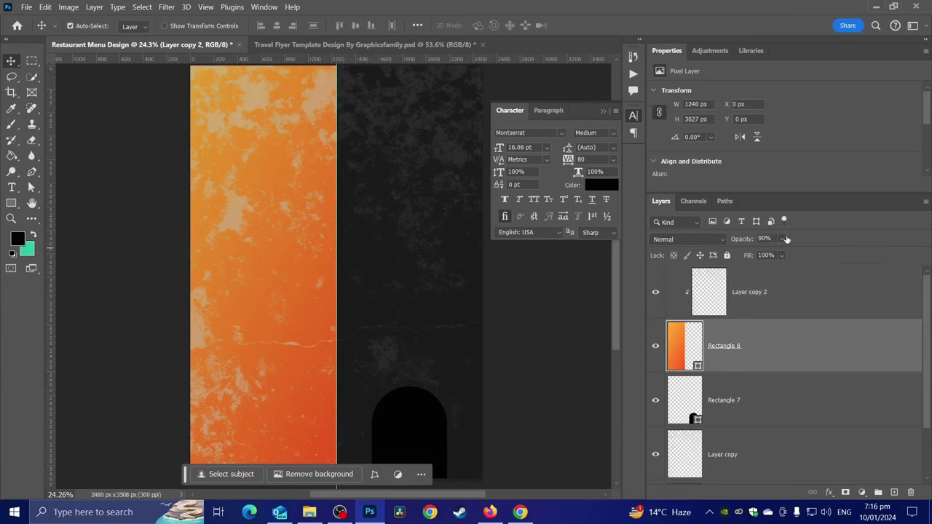
left_click_drag(830, 253, 802, 259)
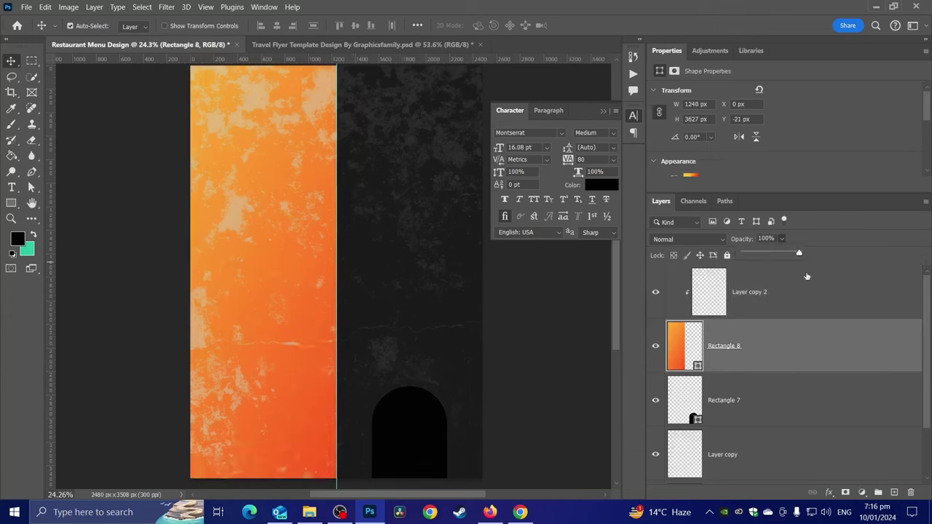
Set the clipped texture copy's blend mode to Color Dodge.
left_click(732, 291)
left_click(699, 238)
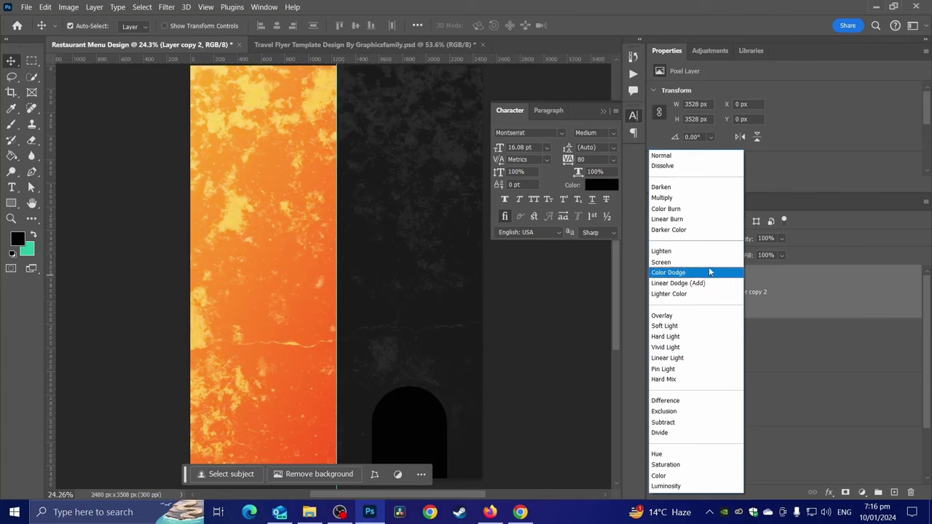
left_click(710, 272)
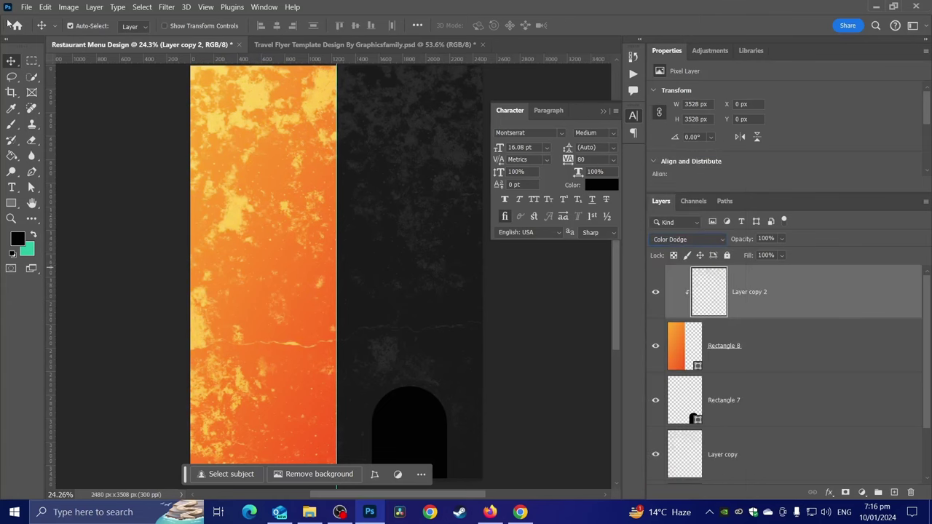
left_click(96, 139)
scroll(266, 253, "down", 2)
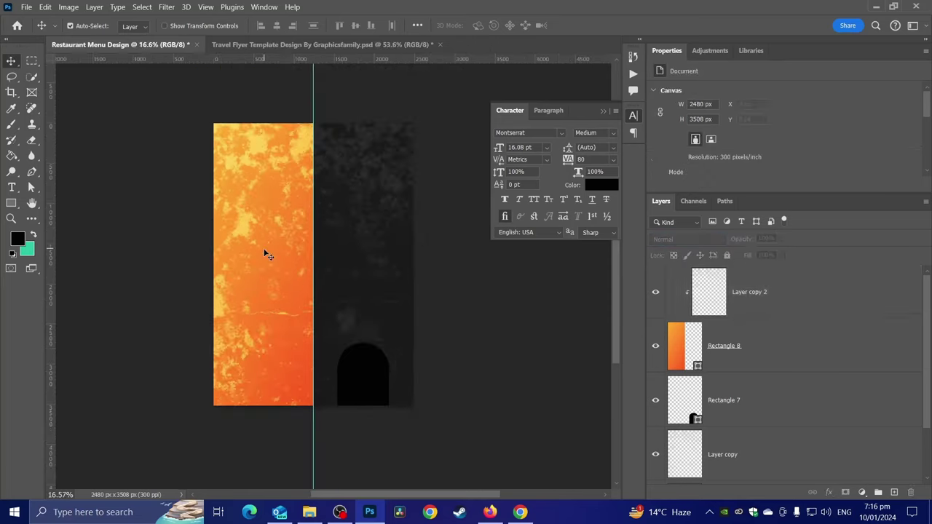
scroll(265, 253, "up", 2)
scroll(754, 408, "down", 1)
scroll(754, 408, "up", 1)
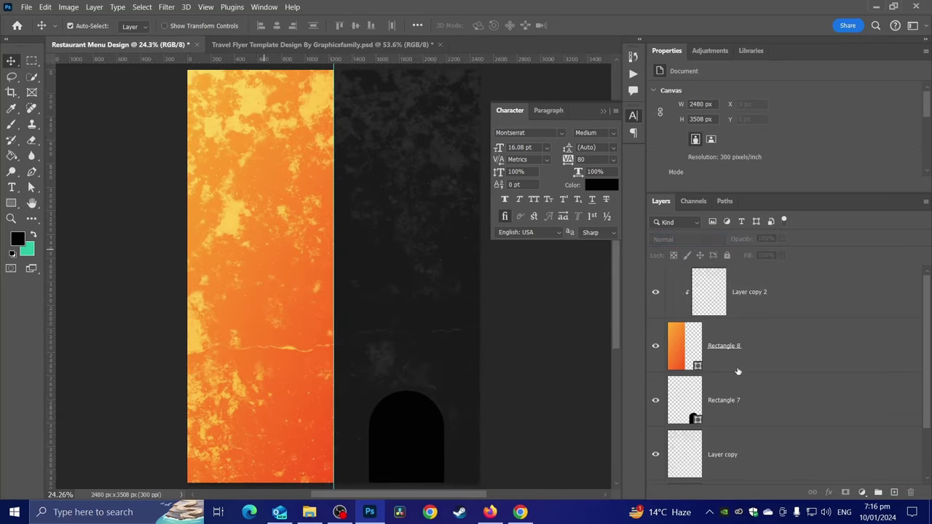
Lower the texture copy's opacity to 34%, then toggle the dark cover layer to check.
left_click(741, 351)
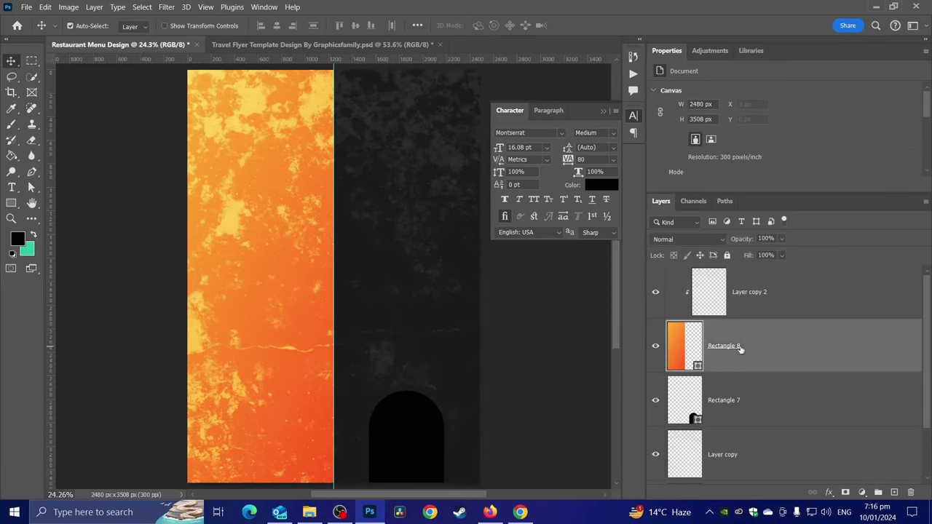
left_click(709, 273)
left_click(781, 238)
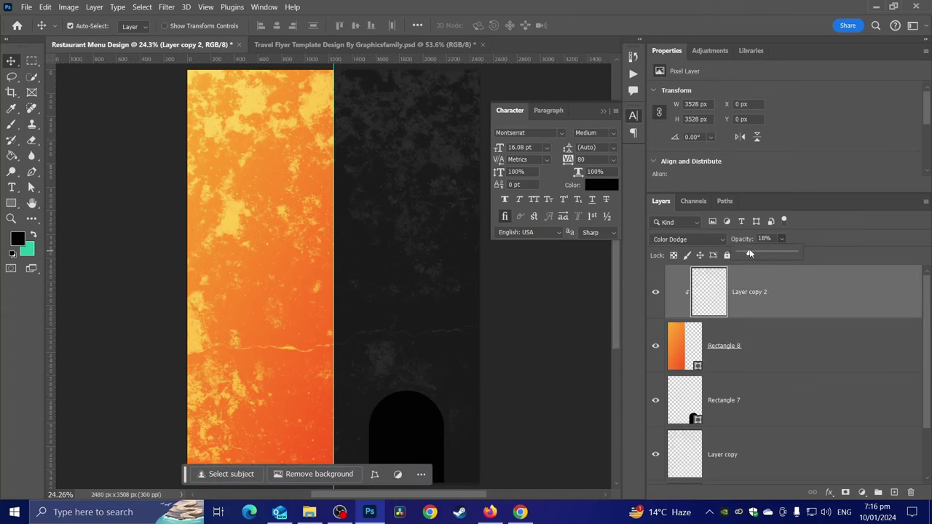
scroll(762, 358, "down", 1)
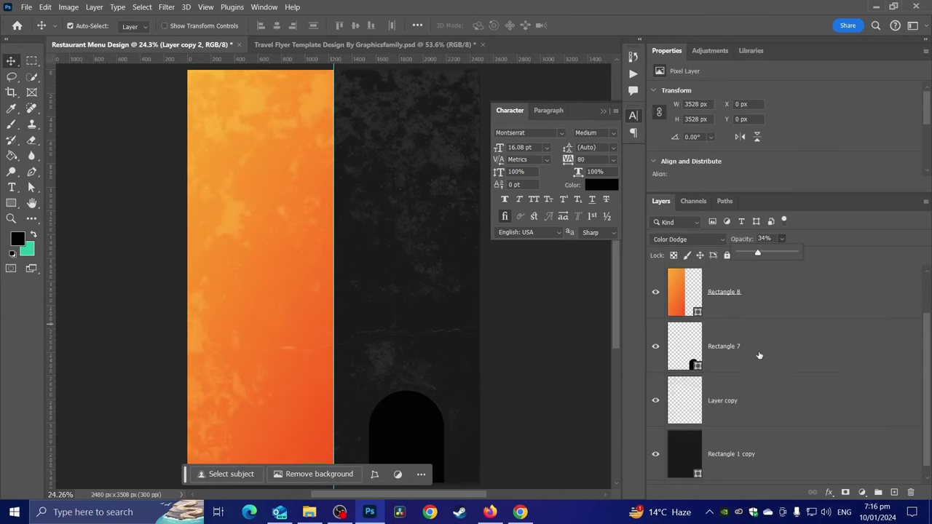
scroll(751, 349, "up", 1)
scroll(746, 371, "down", 1)
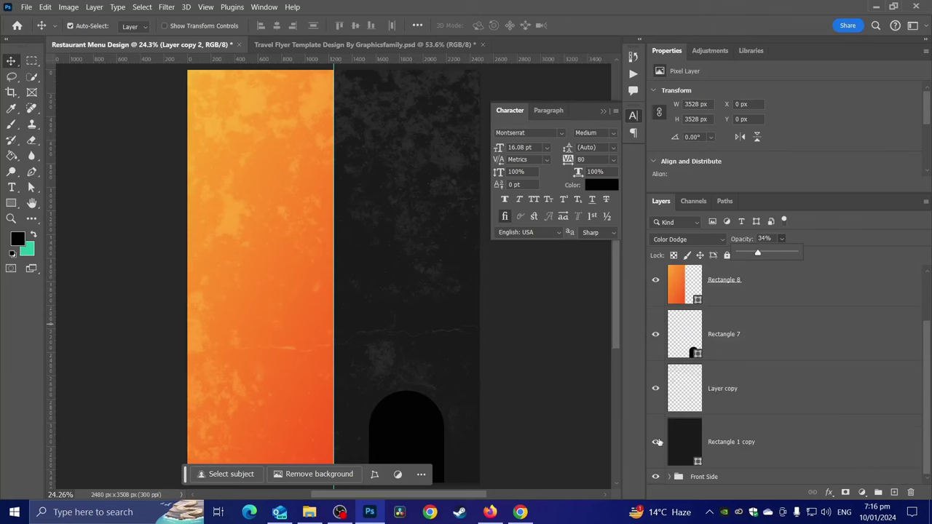
left_click(656, 442)
left_click(656, 442)
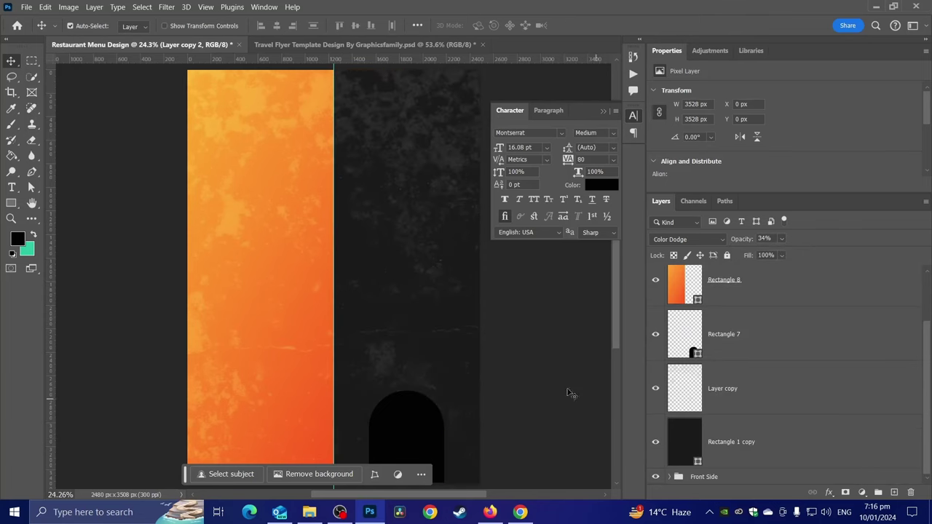
Change the Rectangle 7 arch's fill from black to an orange-red gradient preset.
left_click(435, 439)
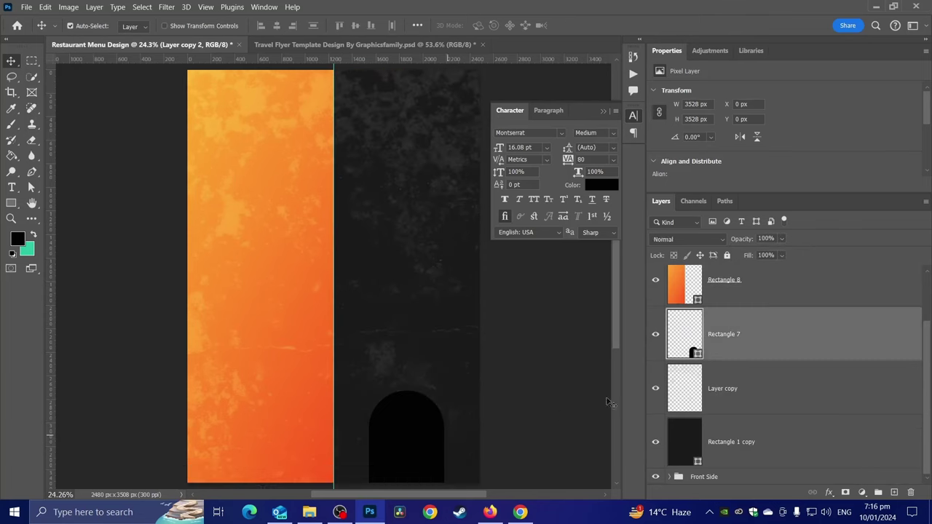
left_click(11, 203)
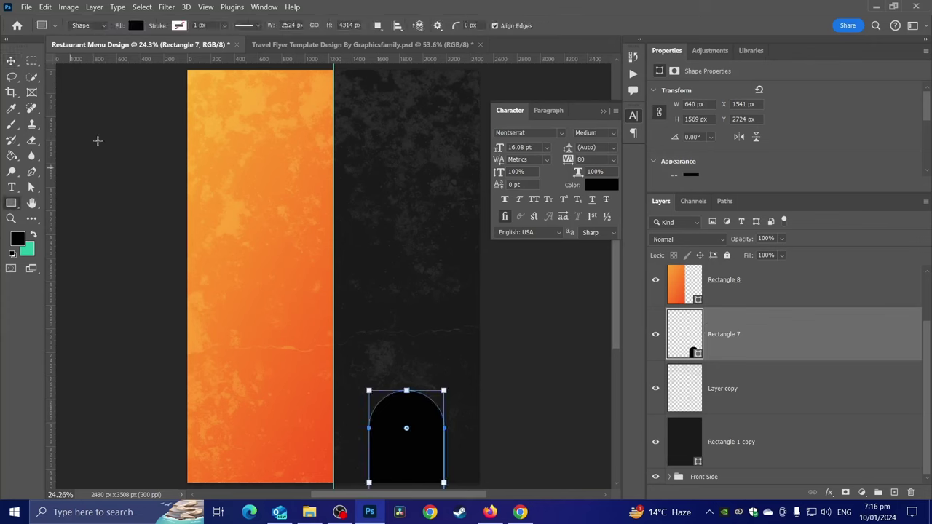
left_click(136, 26)
left_click(108, 48)
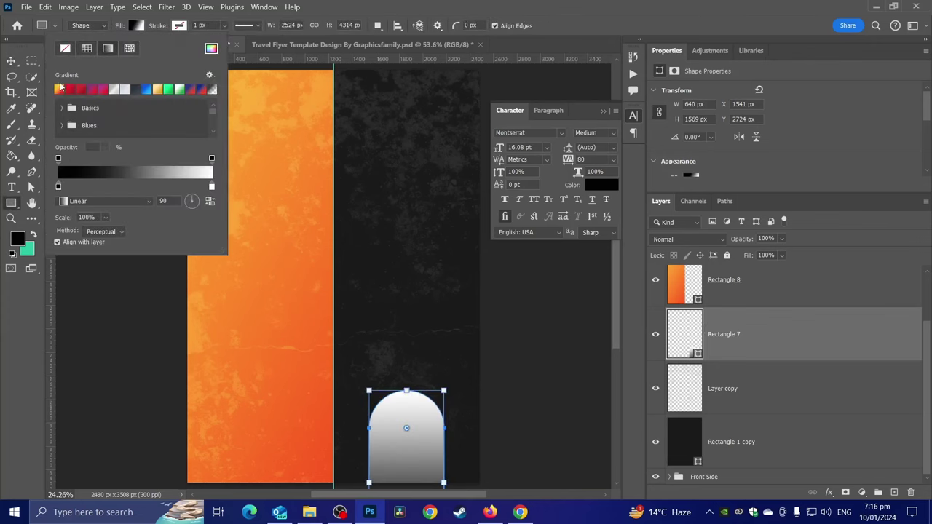
left_click(60, 89)
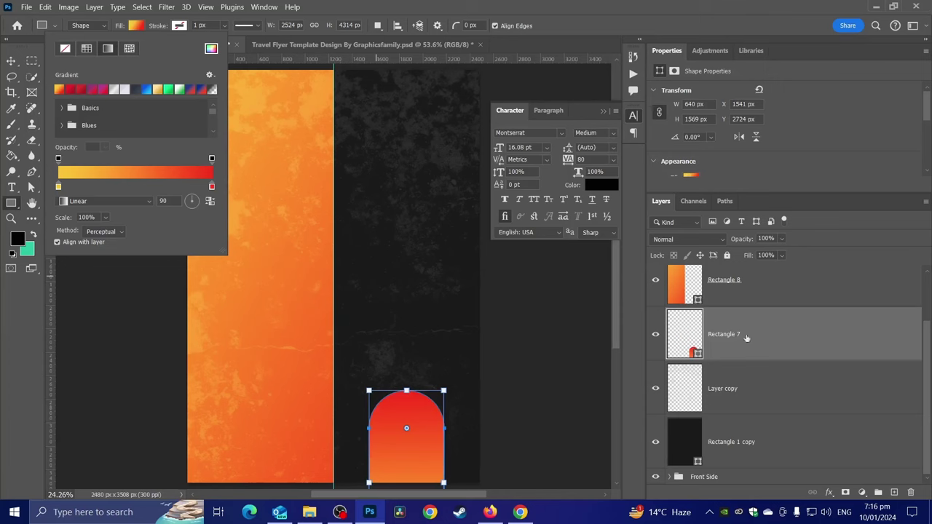
Set the arch's gradient fill to angle -30° and scale 375%, keeping full opacity.
double_click(696, 335)
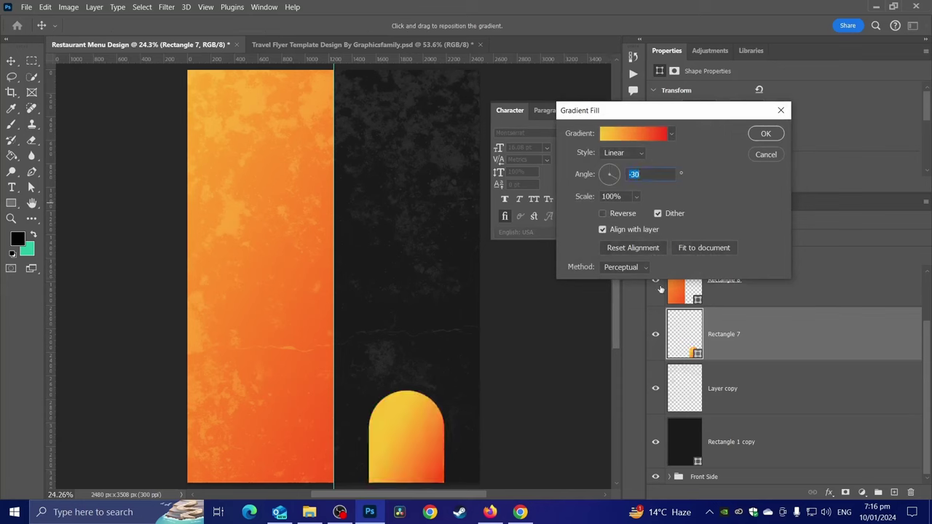
left_click(612, 196)
type("375")
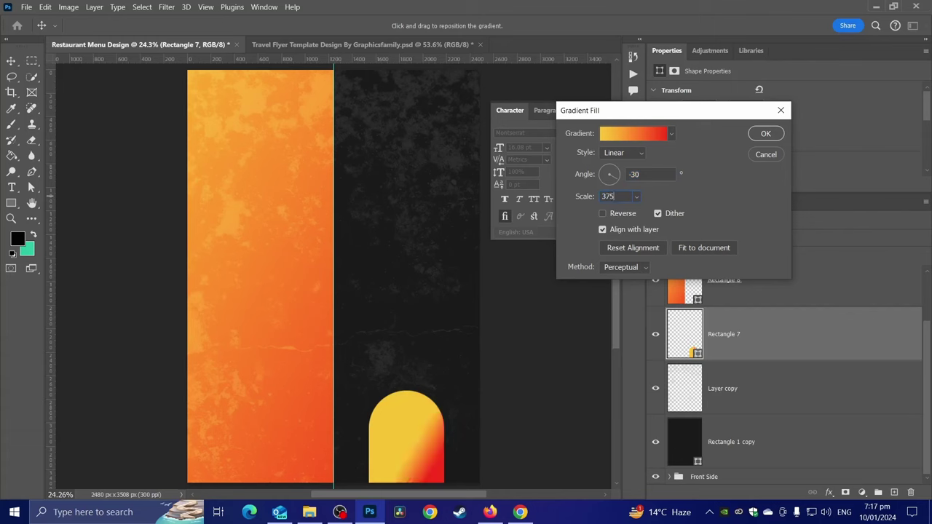
key("Return")
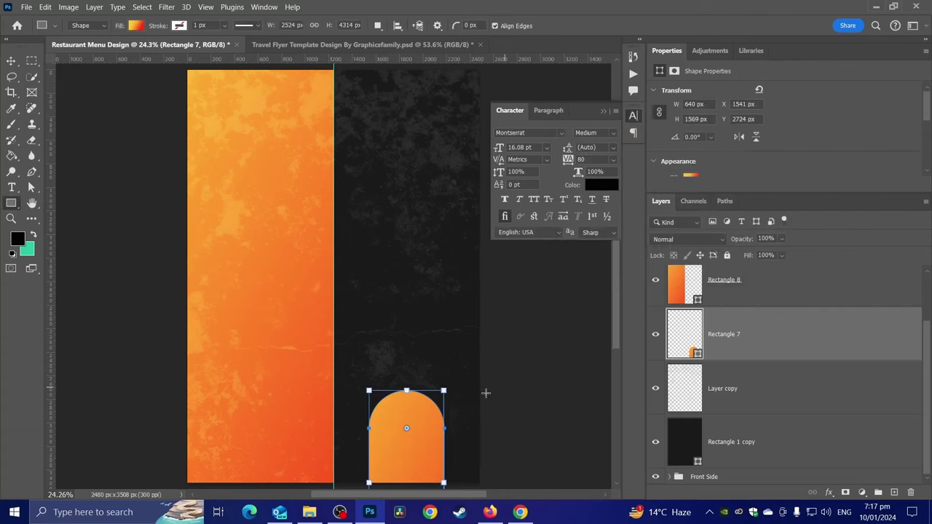
left_click(781, 239)
mouse_move(798, 253)
left_mouse_down()
mouse_move(778, 253)
mouse_move(851, 248)
left_mouse_up()
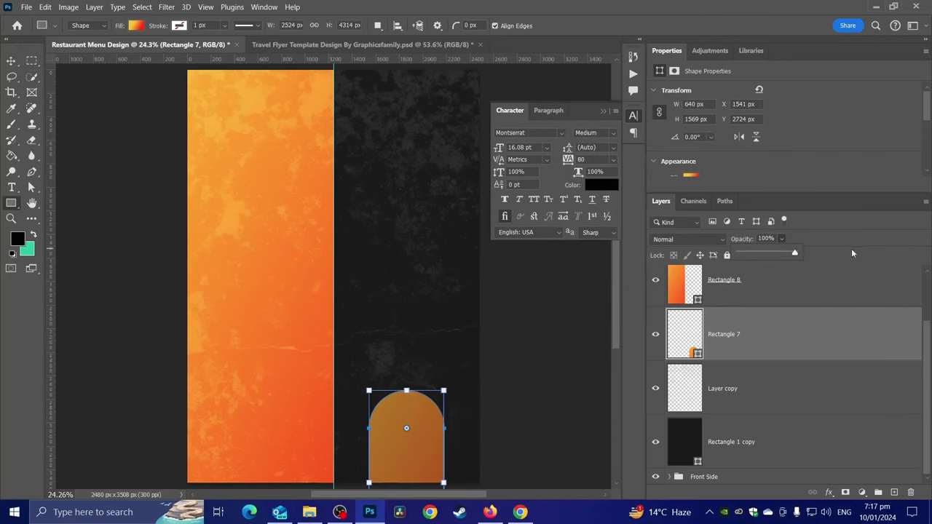
key("Return")
left_click(11, 62)
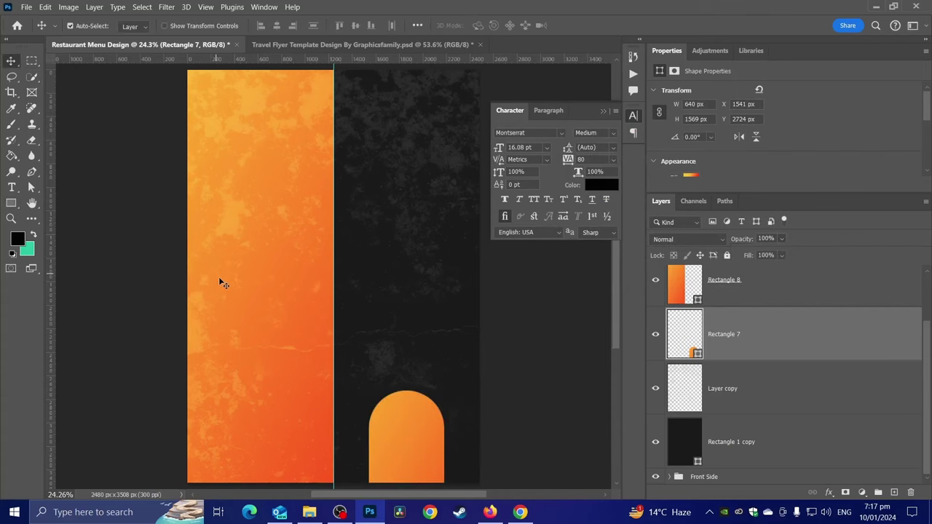
scroll(233, 284, "down", 1)
scroll(348, 359, "up", 1)
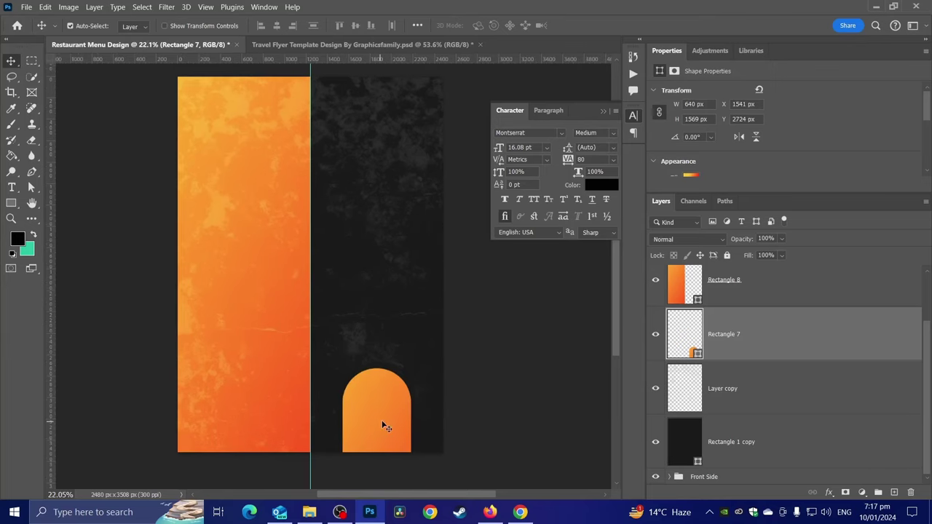
scroll(383, 424, "down", 2)
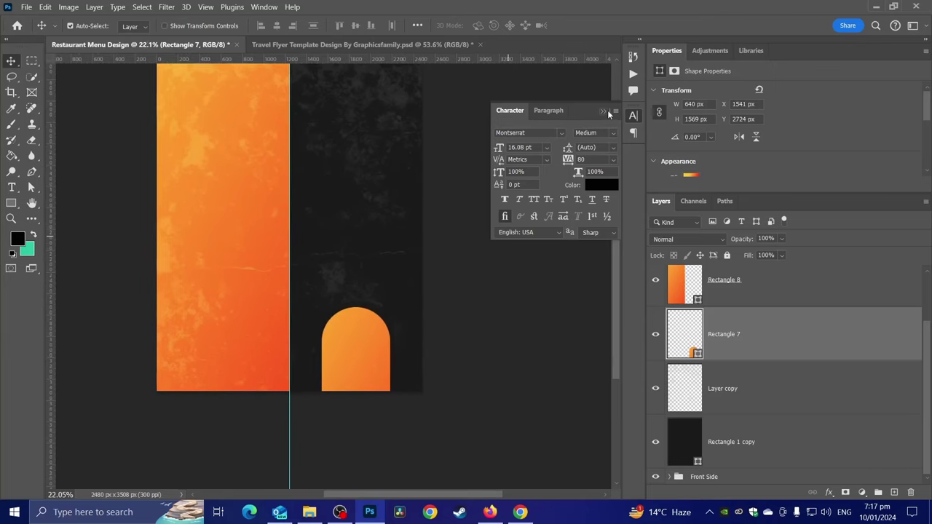
left_click(605, 112)
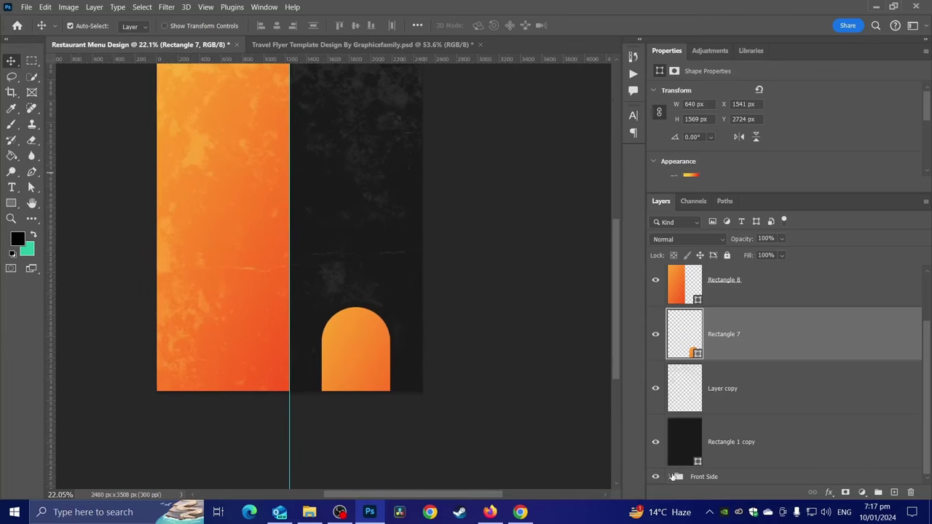
Expand the Front Side layer group to find the logo layers.
left_click(666, 477)
scroll(702, 454, "down", 2)
scroll(702, 455, "down", 2)
scroll(702, 454, "down", 2)
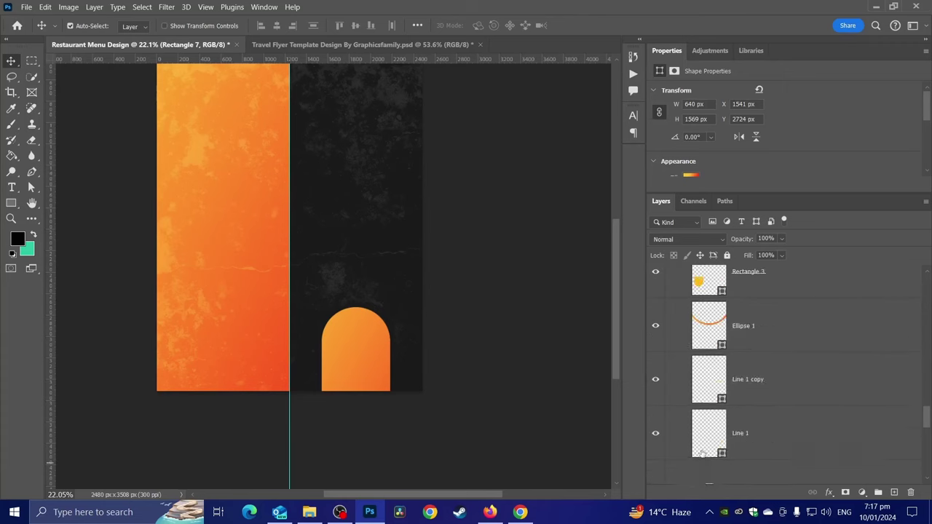
scroll(702, 453, "down", 3)
scroll(702, 453, "down", 2)
scroll(734, 399, "up", 3)
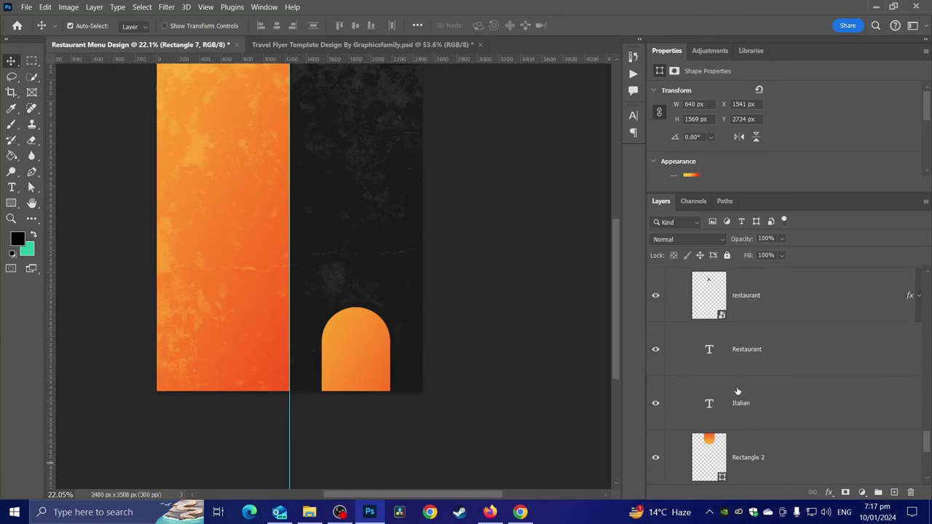
Duplicate the Italian, Restaurant and fork-and-knife icon layers above the back side layers.
left_click(753, 397)
left_click(756, 310)
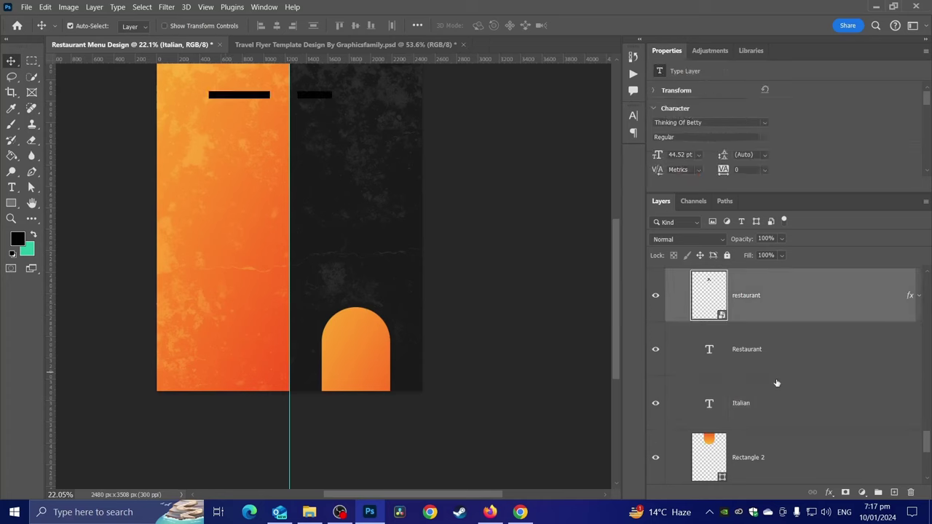
scroll(773, 393, "up", 2)
scroll(758, 399, "down", 3)
scroll(743, 368, "down", 1)
left_click(743, 368, "shift")
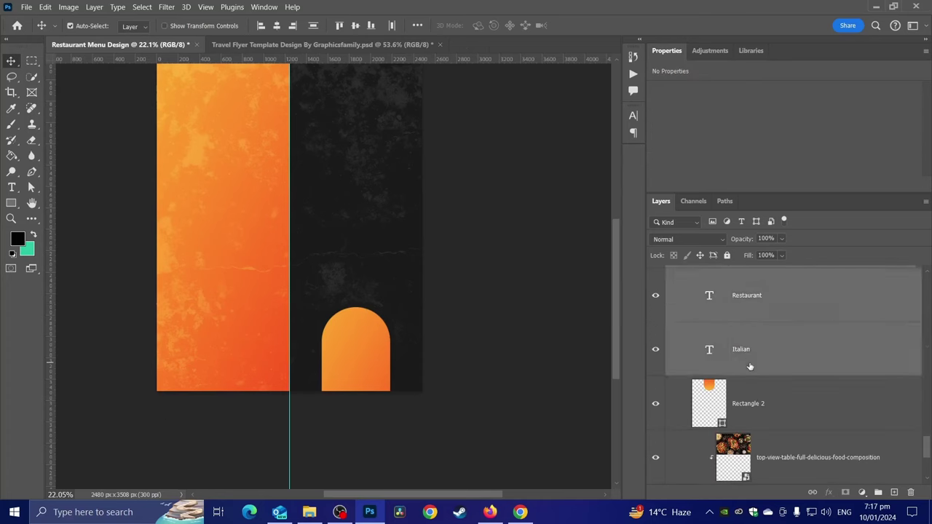
scroll(760, 381, "up", 3)
left_click_drag(759, 381, 758, 236)
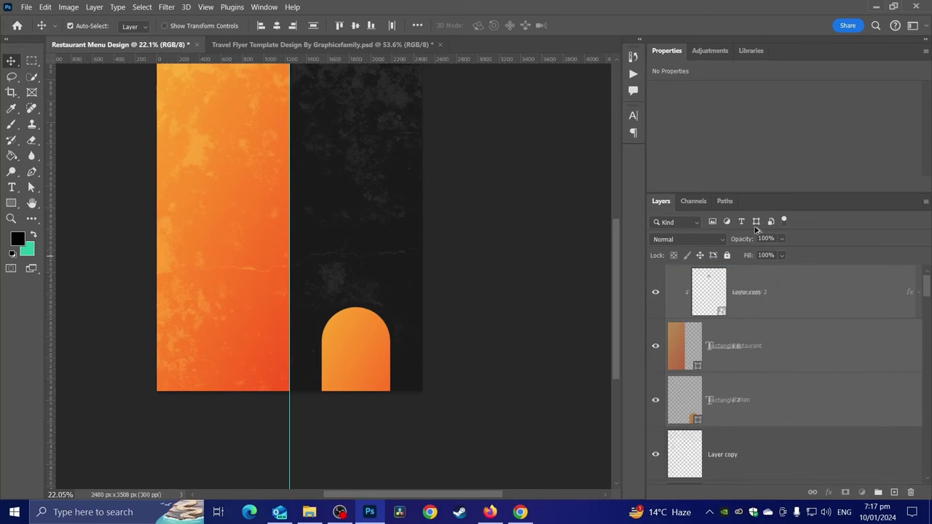
left_click_drag(758, 236, 774, 291)
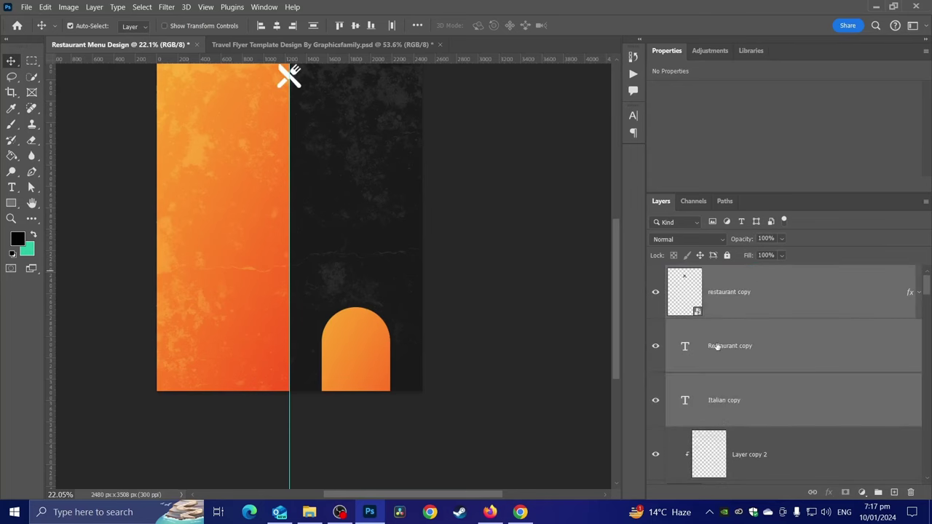
scroll(420, 175, "down", 1)
Transform the logo copies onto the orange arch, scaled to about two-thirds size.
key("ctrl+t")
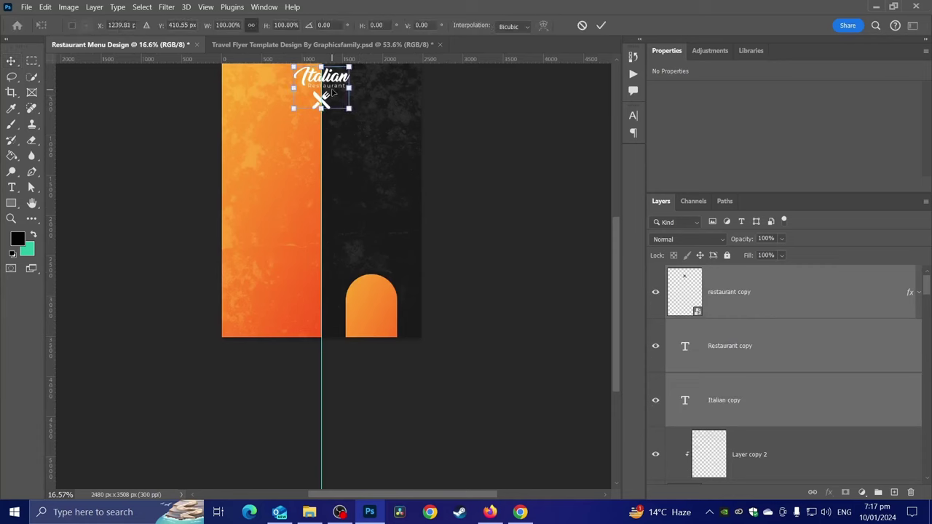
left_click_drag(331, 93, 381, 318)
scroll(392, 298, "up", 2)
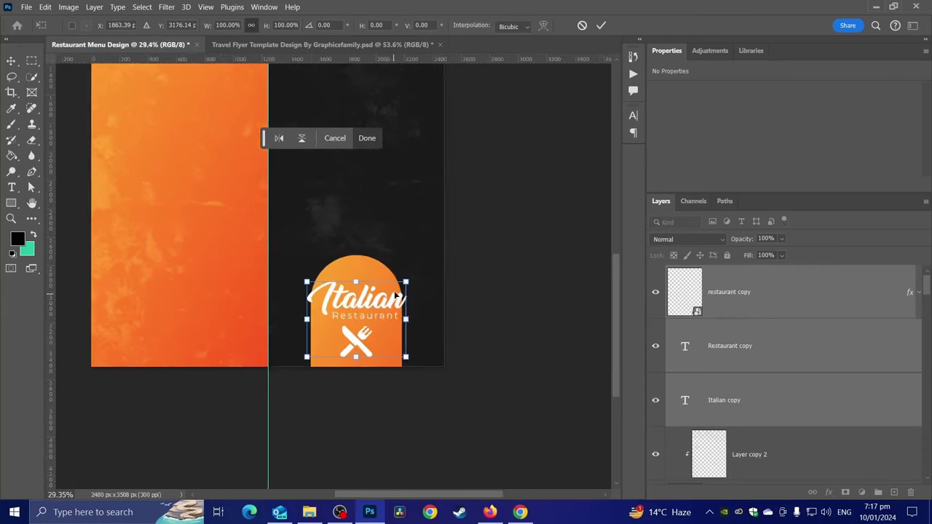
scroll(396, 295, "up", 1)
left_click_drag(408, 275, 388, 290)
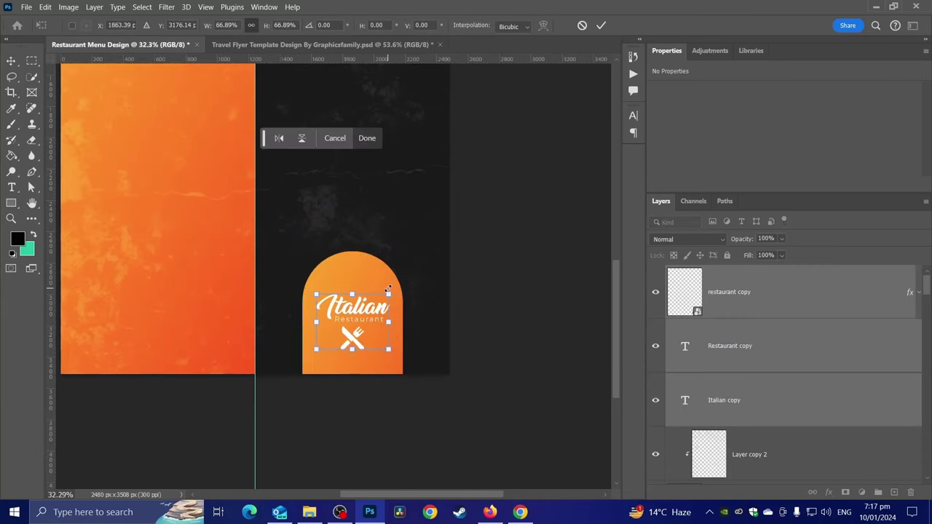
left_click_drag(372, 319, 393, 289)
key("Return")
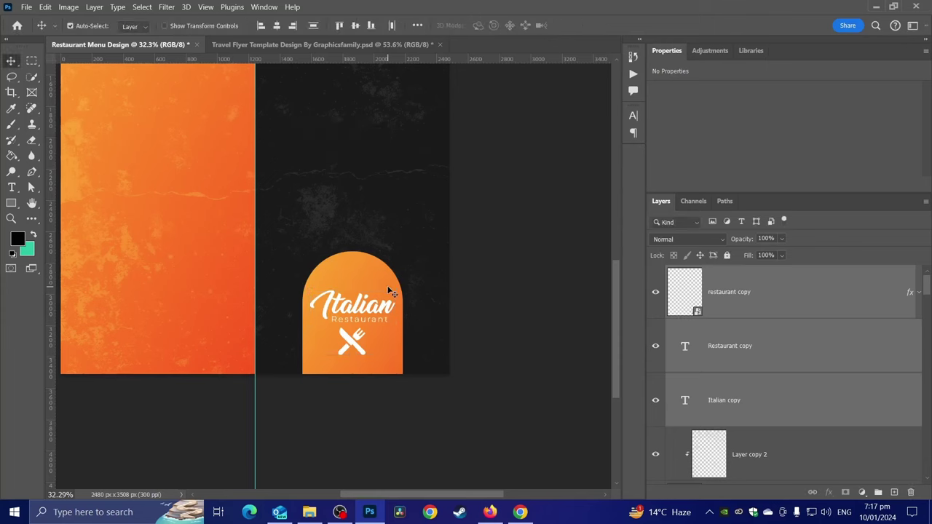
Align the logo's centre with Layer copy 2 so it sits centred in the arch.
left_click(768, 456, "ctrl")
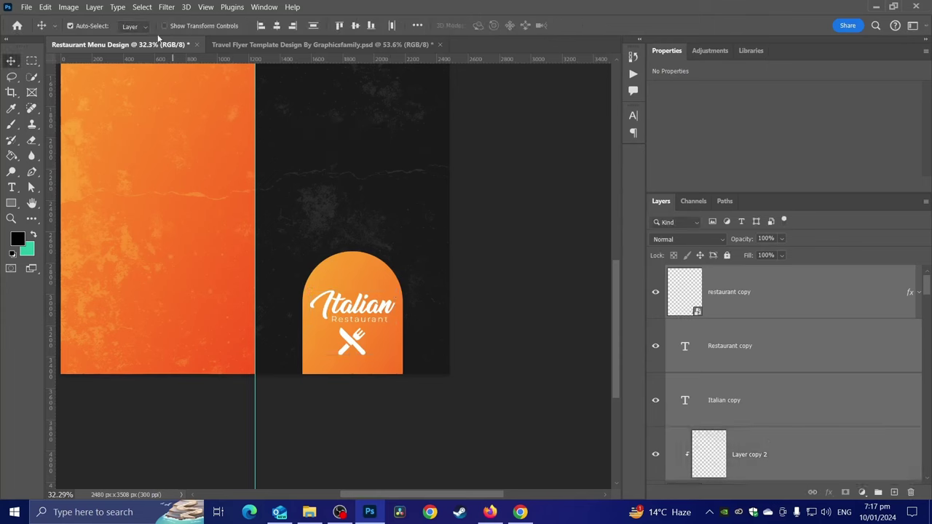
left_click(277, 25)
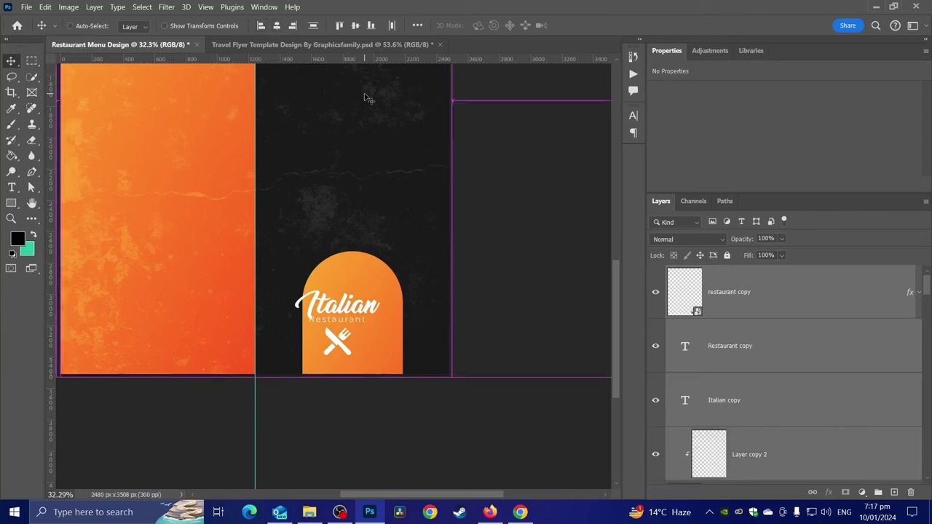
scroll(737, 433, "down", 2)
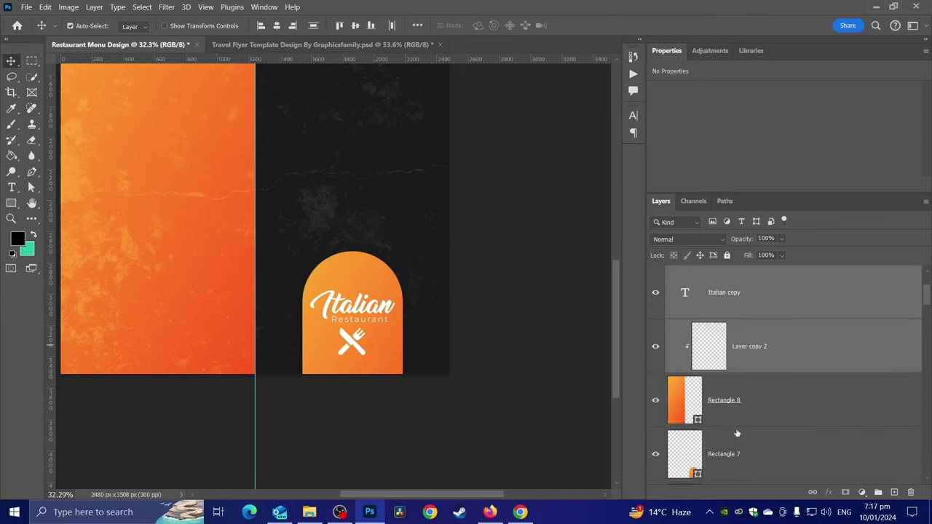
scroll(737, 433, "up", 2)
left_click(736, 297)
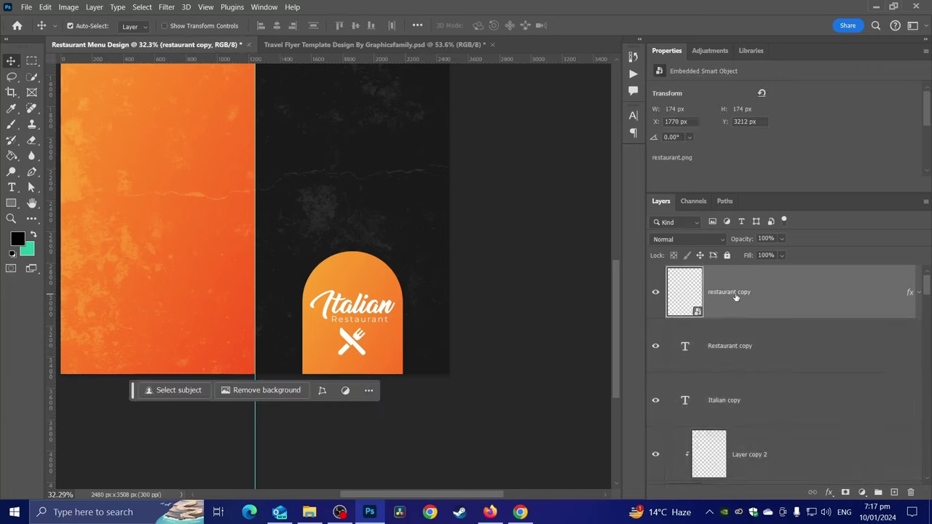
scroll(402, 308, "down", 2)
scroll(400, 304, "left", 1)
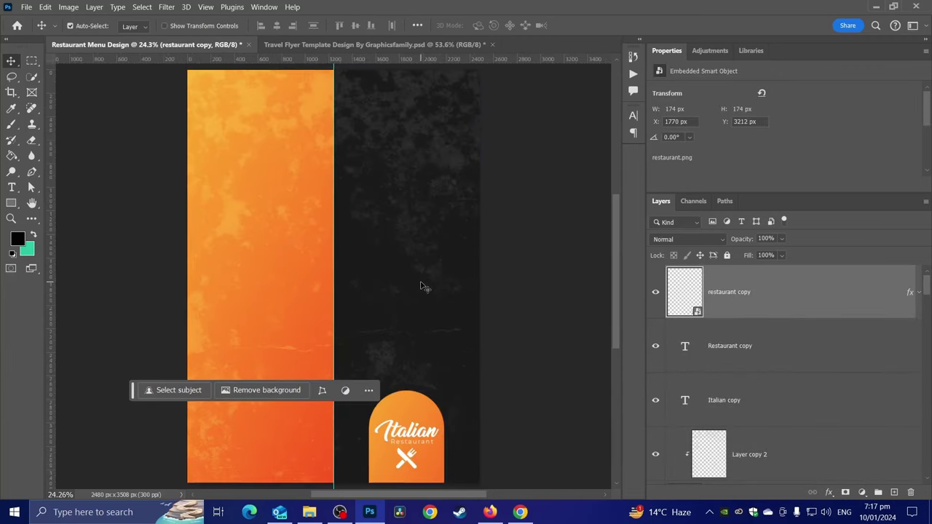
scroll(421, 288, "up", 1)
left_click_drag(400, 241, 395, 271)
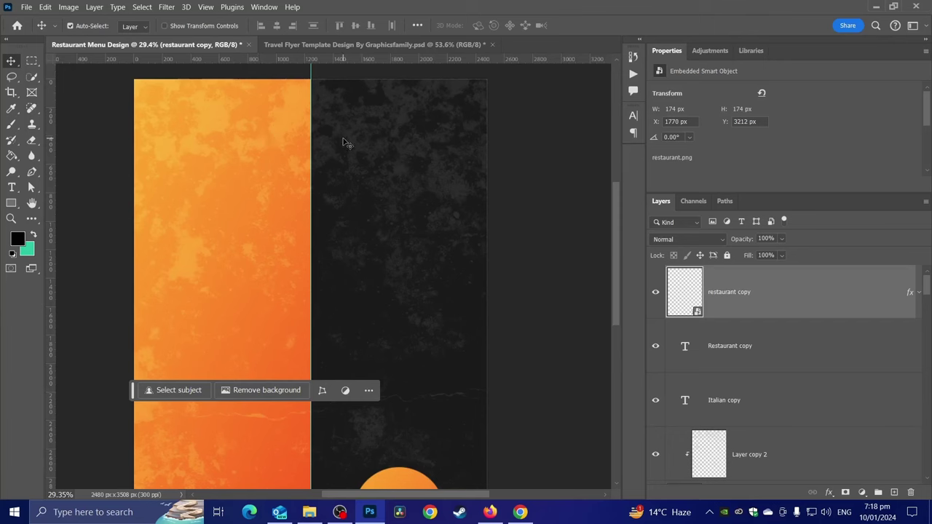
Select the three FOOD NAME food card layers and group them together.
scroll(750, 372, "up", 2)
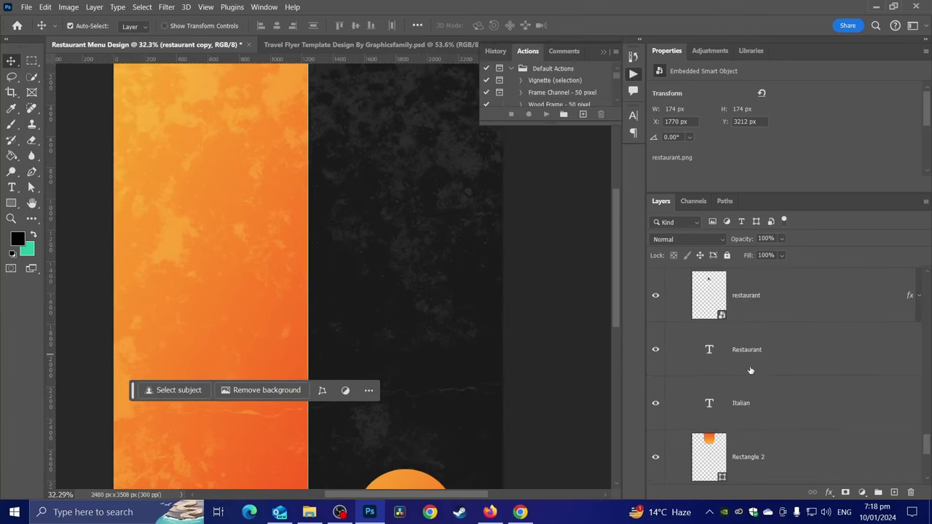
scroll(754, 379, "up", 2)
scroll(754, 375, "up", 1)
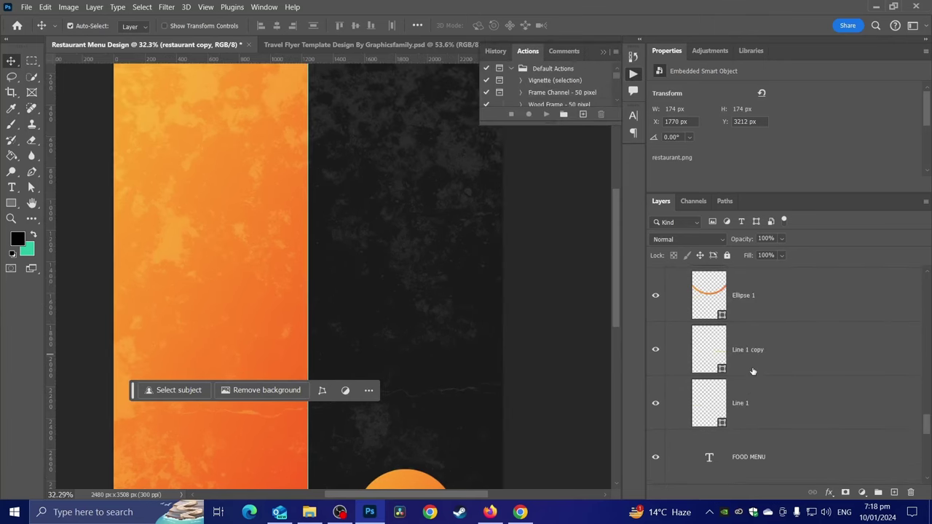
scroll(753, 372, "up", 1)
scroll(753, 370, "up", 2)
left_click(753, 393)
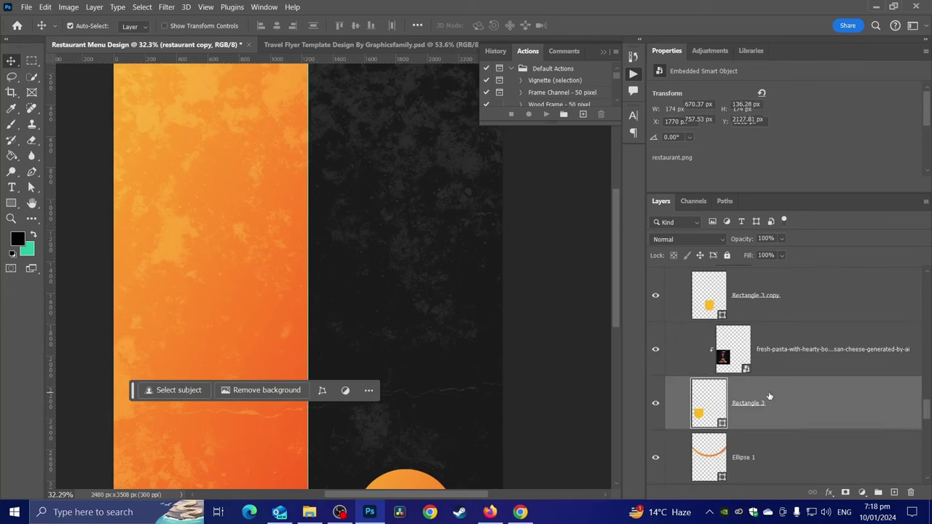
scroll(769, 391, "up", 1)
scroll(772, 389, "up", 1)
scroll(772, 387, "up", 2)
scroll(772, 387, "up", 1)
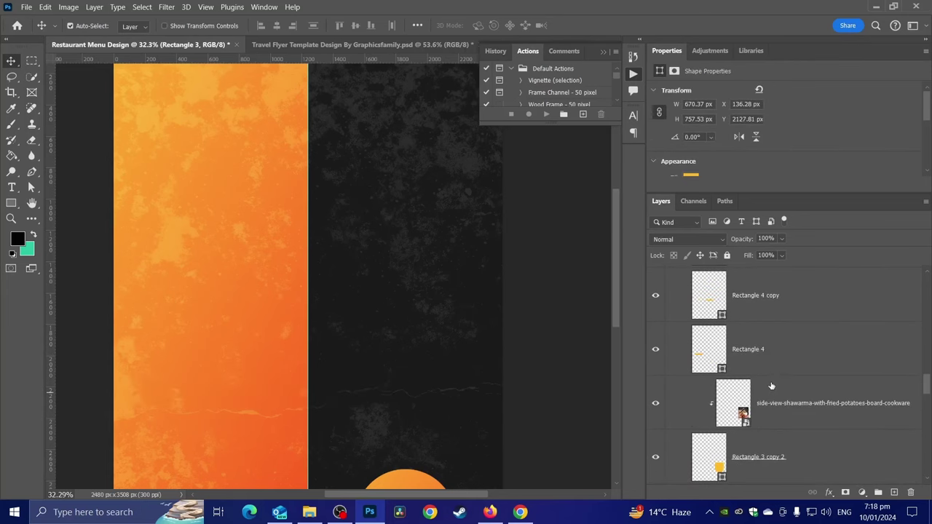
scroll(772, 386, "up", 2)
scroll(770, 386, "up", 1)
scroll(771, 385, "up", 1)
scroll(770, 385, "up", 1)
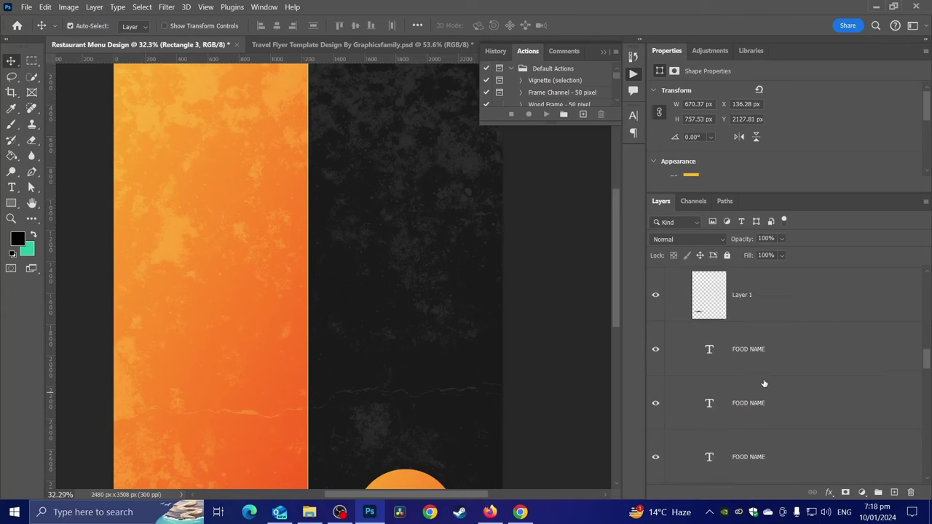
left_click(760, 358, "shift")
left_click(878, 493)
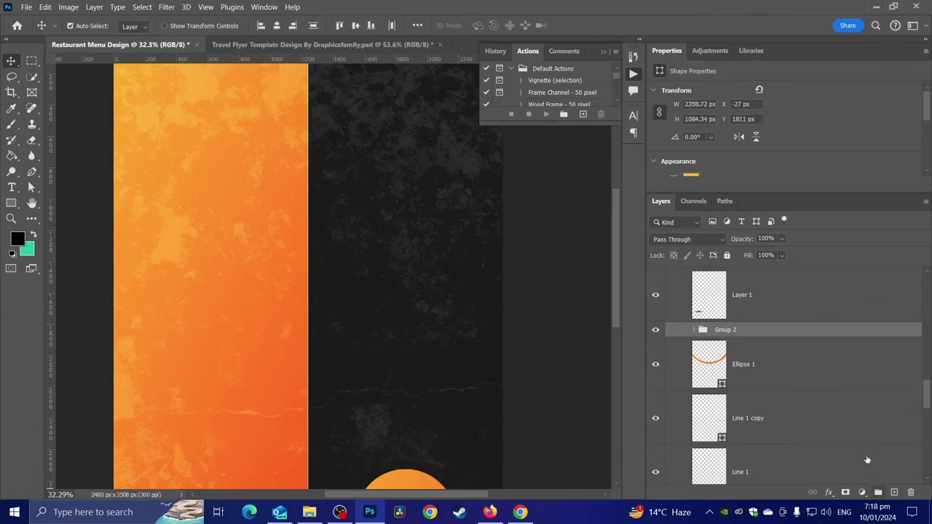
Duplicate the food card group and move Group 2 copy to the top of the layer stack.
key("ctrl+j")
key("ctrl+t")
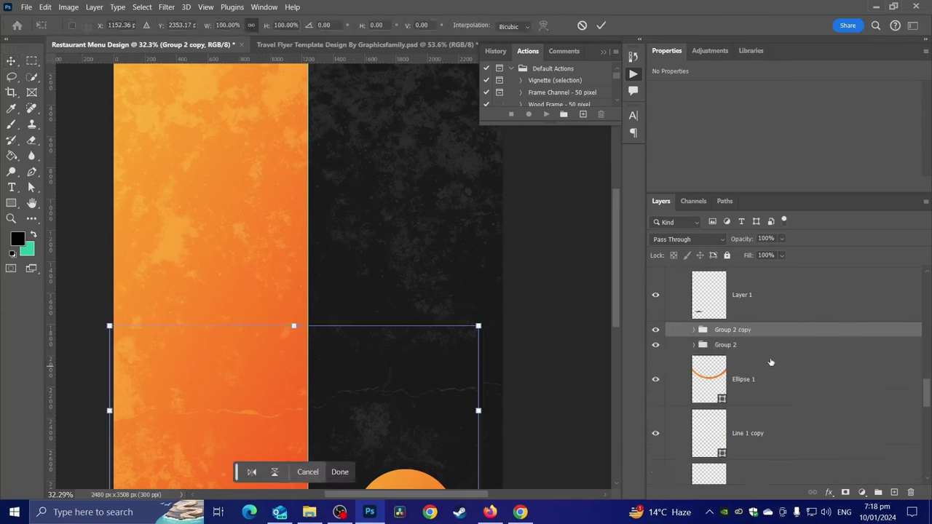
scroll(768, 357, "up", 1)
scroll(762, 363, "up", 1)
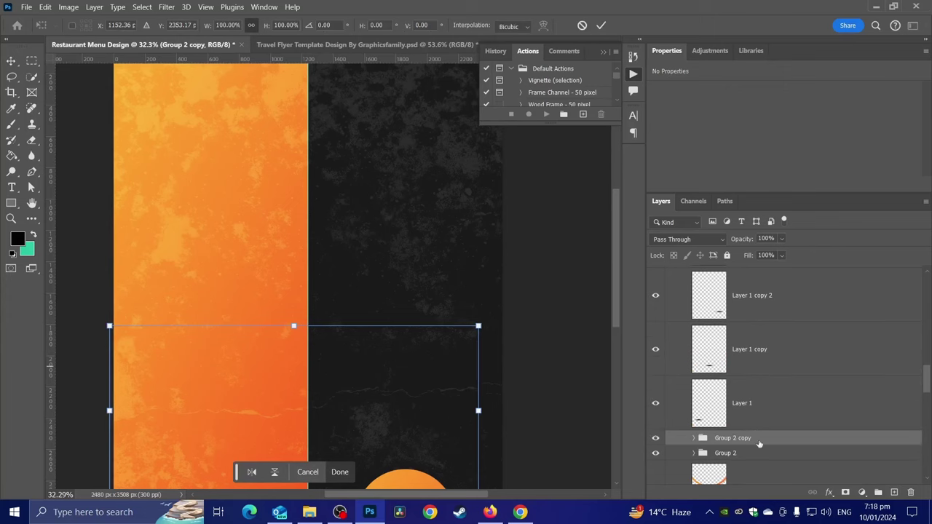
left_click_drag(759, 443, 743, 249)
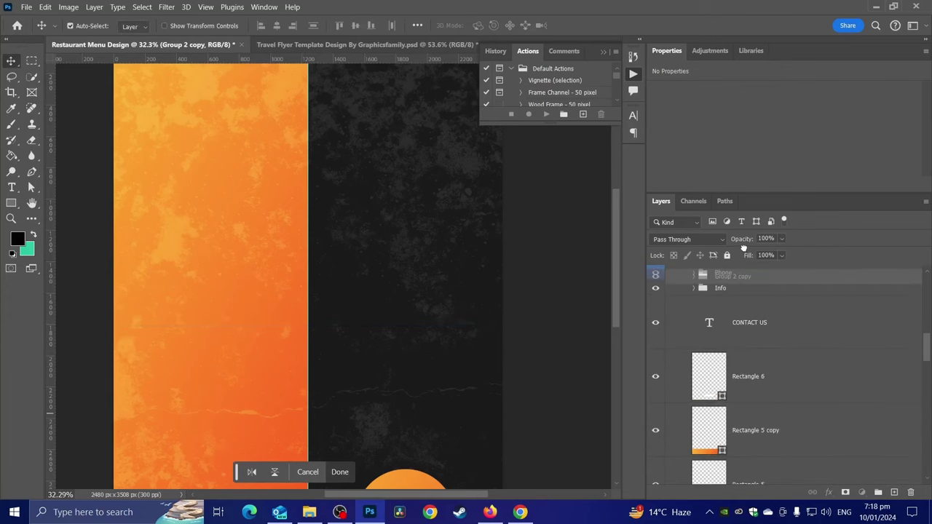
left_click_drag(743, 249, 653, 283)
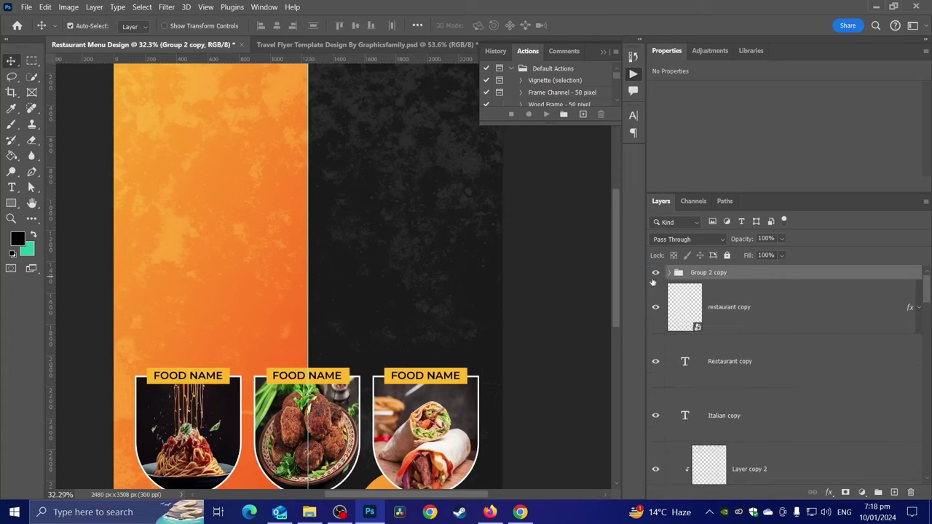
Move the spaghetti card's frame, photo and label to the top of the dark panel.
scroll(470, 303, "down", 2)
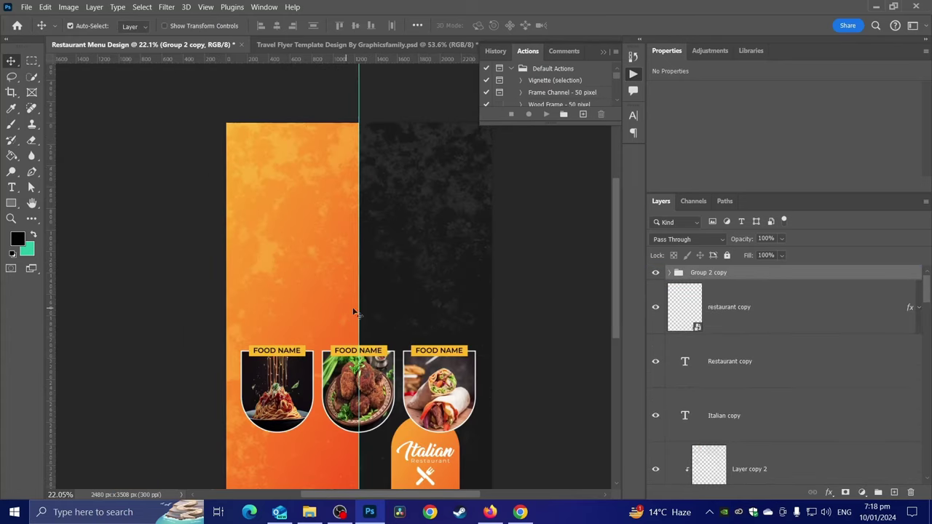
left_click(672, 272)
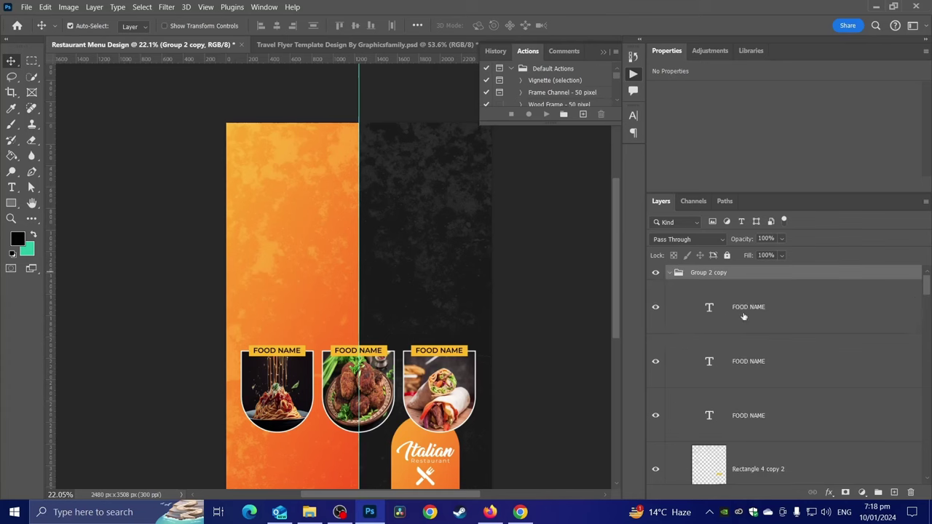
scroll(750, 328, "down", 2)
scroll(761, 337, "down", 2)
scroll(762, 341, "down", 2)
scroll(763, 340, "down", 2)
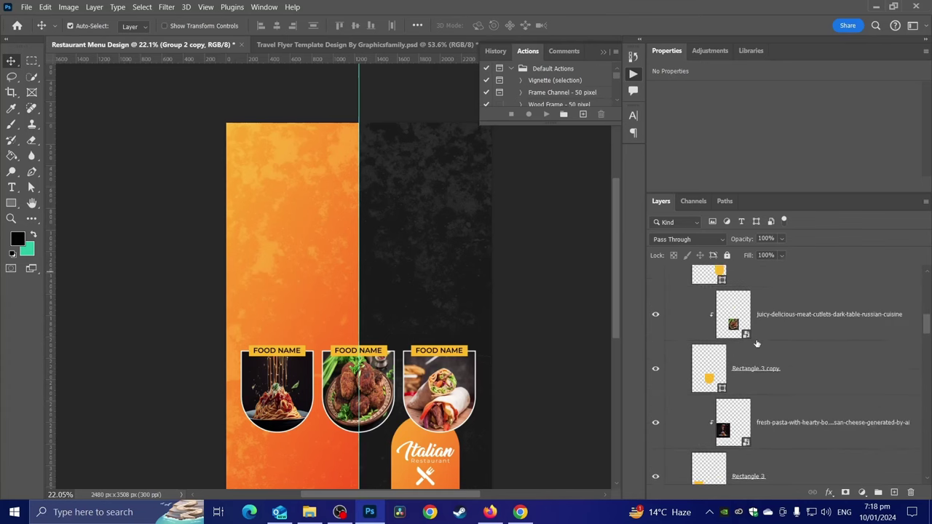
scroll(763, 340, "down", 2)
left_click(752, 402)
left_click(772, 368, "shift")
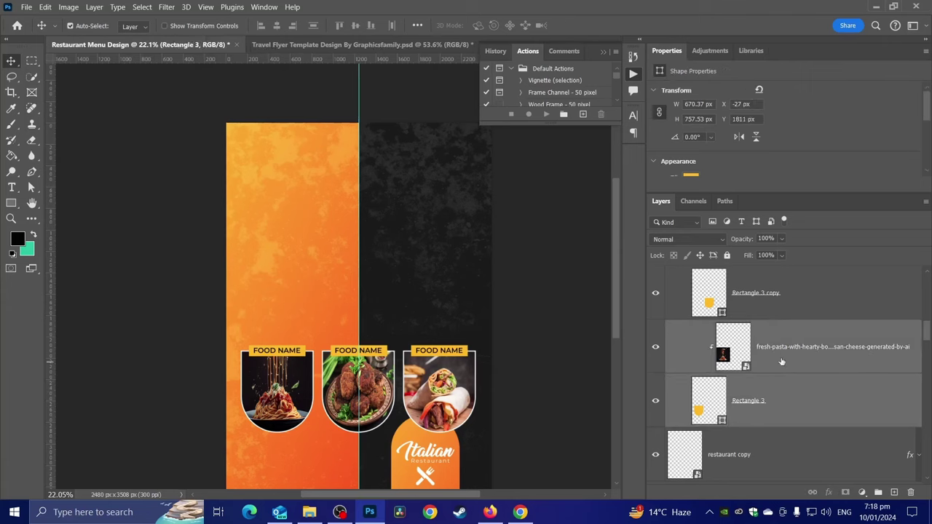
scroll(787, 347, "up", 2)
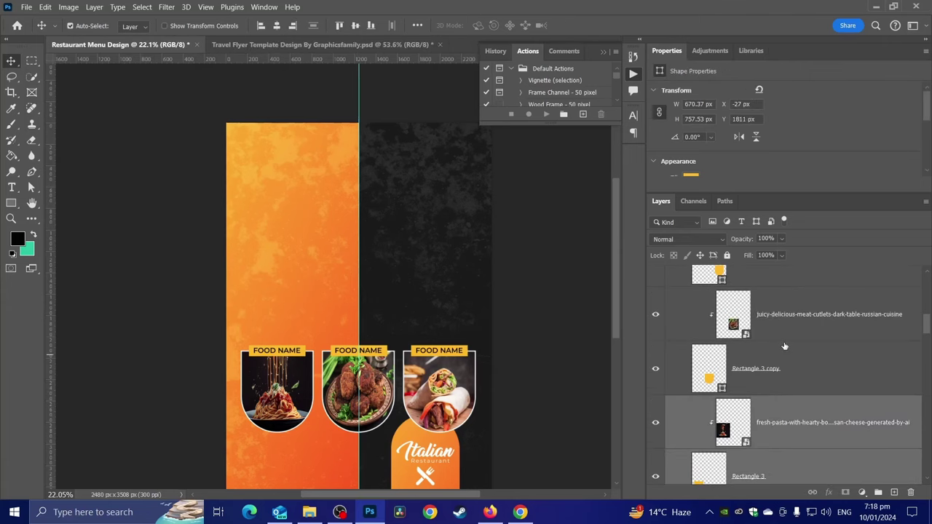
scroll(786, 347, "up", 1)
scroll(762, 347, "up", 1)
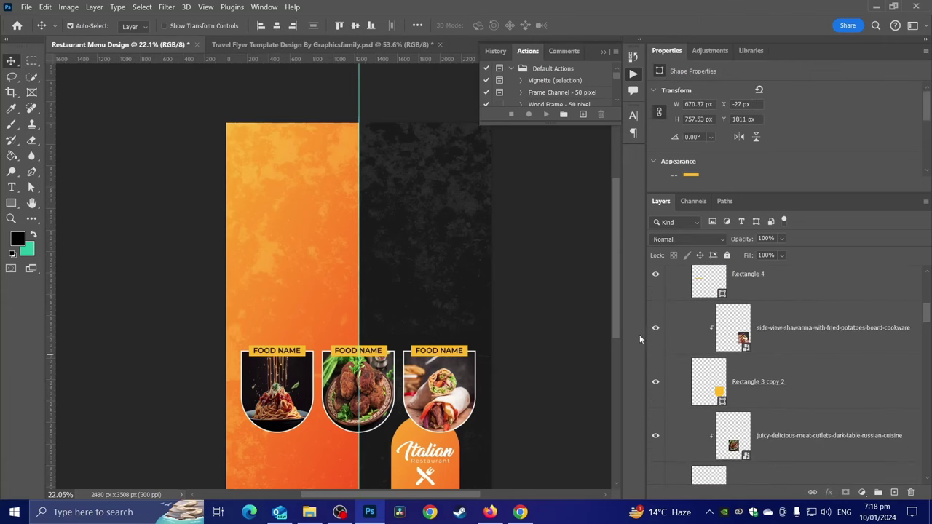
scroll(743, 339, "up", 1)
left_click(761, 321, "ctrl")
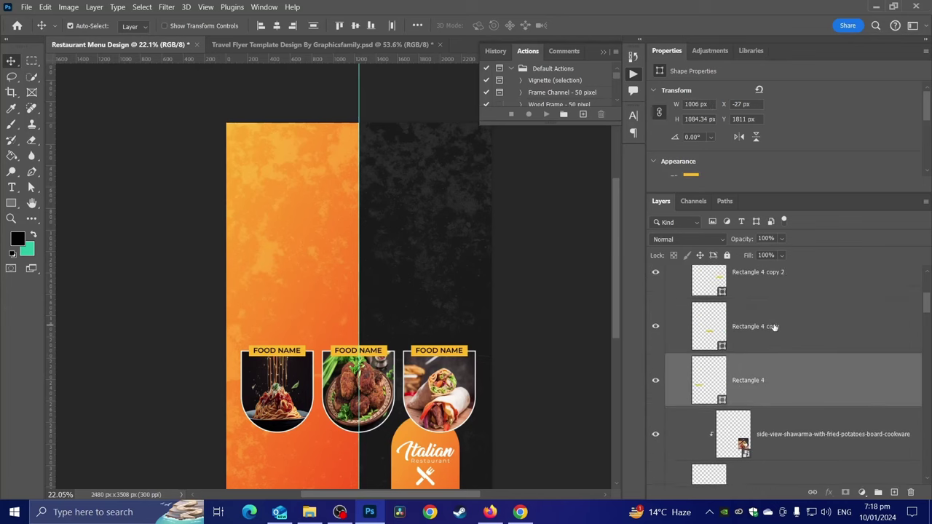
scroll(771, 328, "up", 2)
left_click_drag(758, 294, 753, 339)
key("ctrl+t")
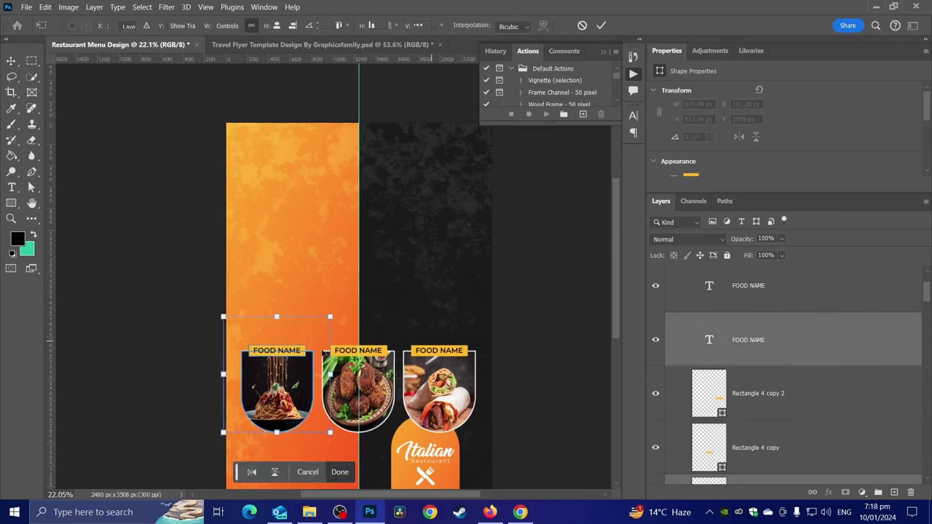
mouse_move(317, 354)
left_mouse_down()
mouse_move(305, 341)
mouse_move(396, 191)
mouse_move(433, 153)
mouse_move(428, 146)
mouse_move(435, 158)
left_mouse_up()
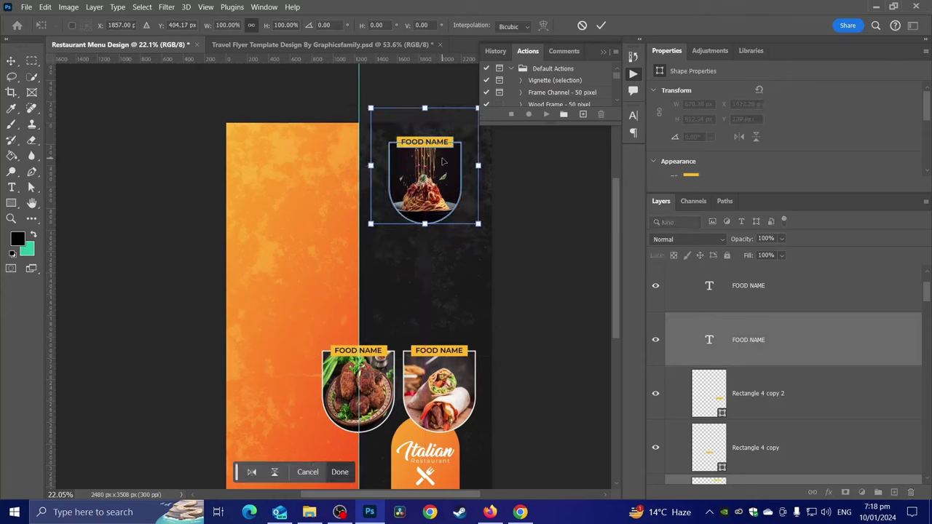
key("Return")
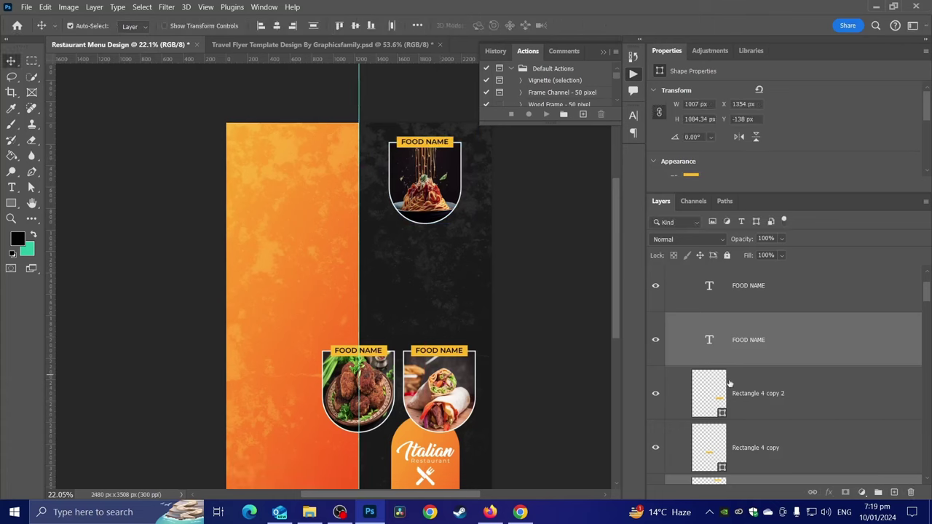
Move the meatball card up to sit just below the spaghetti card.
scroll(754, 415, "down", 2)
scroll(750, 407, "down", 2)
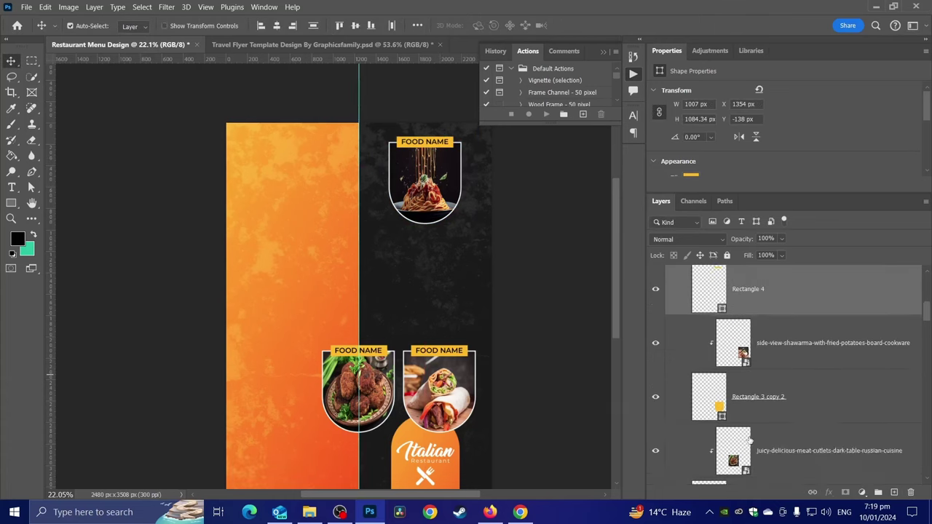
scroll(746, 393, "down", 2)
scroll(743, 384, "down", 2)
left_click(757, 321)
scroll(776, 313, "up", 1)
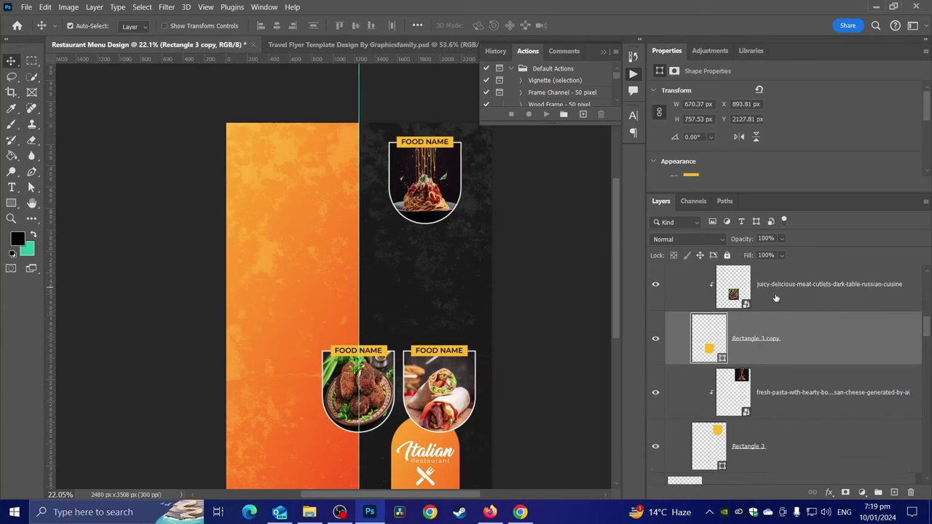
left_click(779, 313, "shift")
scroll(790, 324, "up", 1)
scroll(774, 381, "up", 2)
scroll(774, 385, "up", 2)
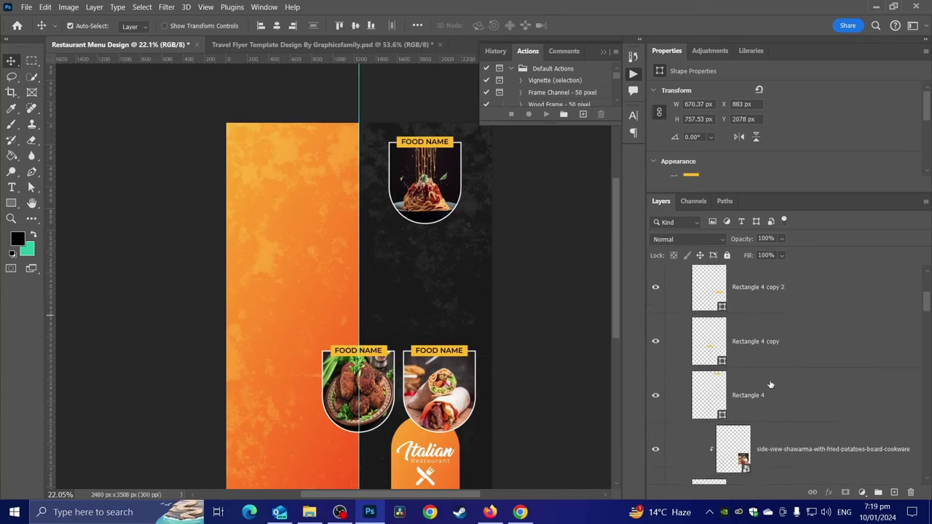
scroll(757, 389, "up", 2)
left_click(753, 394)
scroll(754, 328, "up", 2)
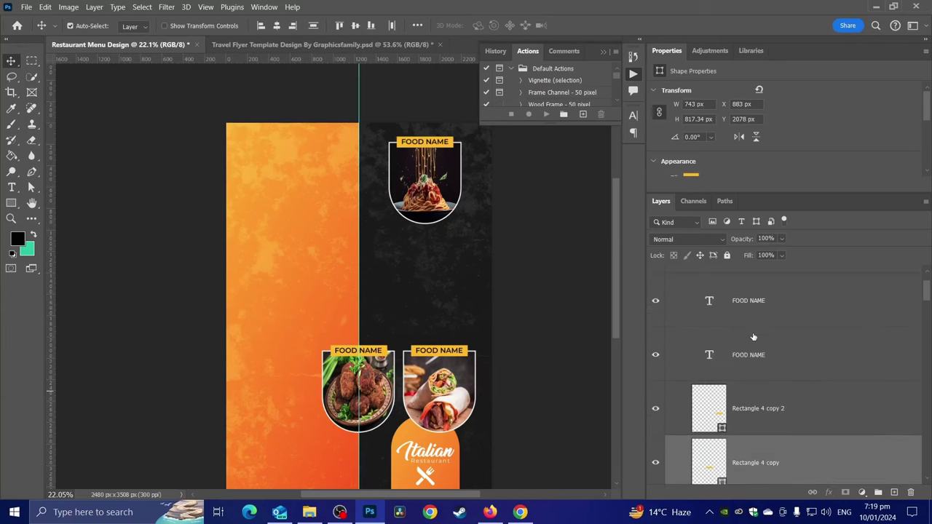
left_click(754, 320, "ctrl")
key("ctrl+t")
left_click_drag(371, 379, 439, 269)
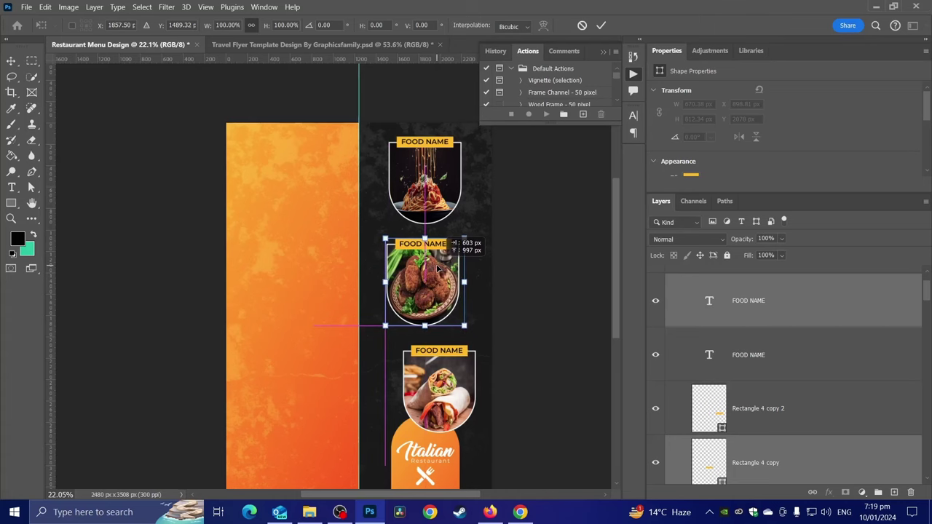
left_click_drag(438, 269, 425, 269)
scroll(461, 253, "up", 5)
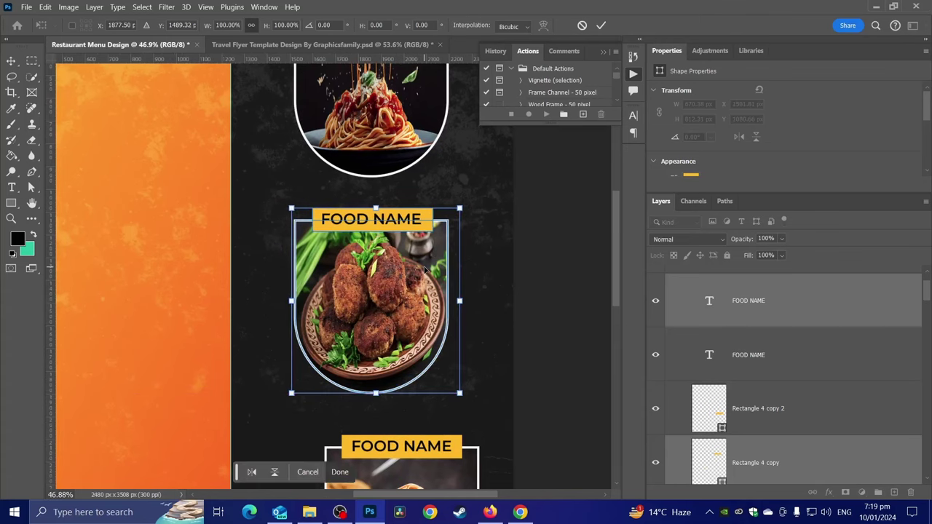
key("Return")
Nudge the shawarma card slightly so it lines up beneath the meatball card.
scroll(433, 277, "down", 2)
scroll(444, 320, "down", 3)
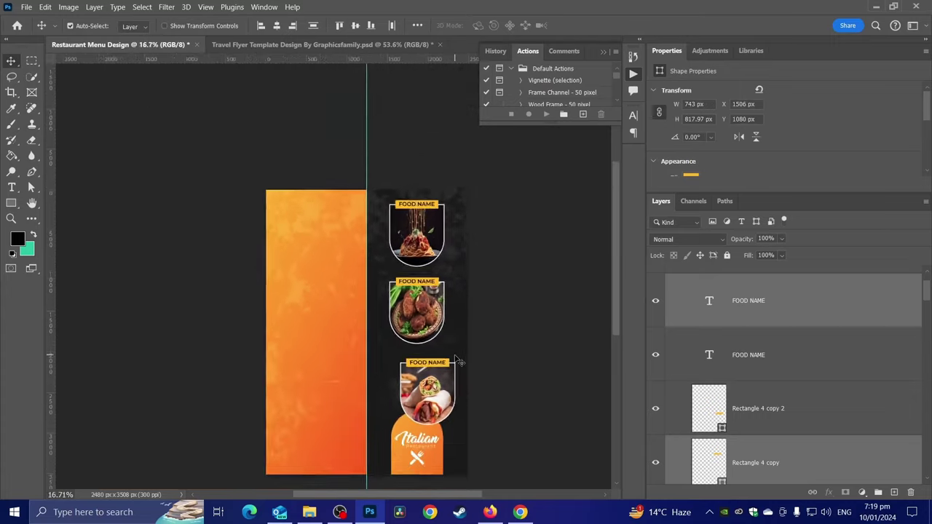
scroll(459, 361, "up", 1)
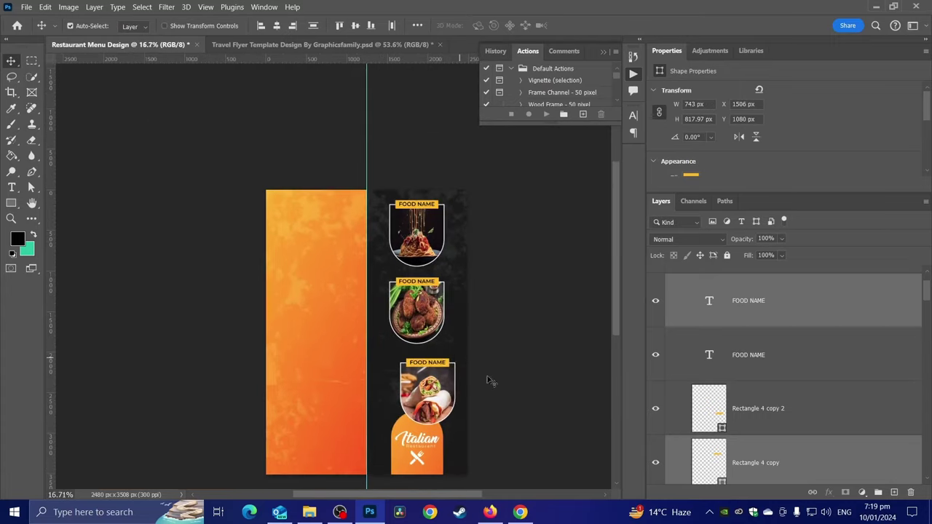
left_click(746, 397)
scroll(750, 400, "down", 3)
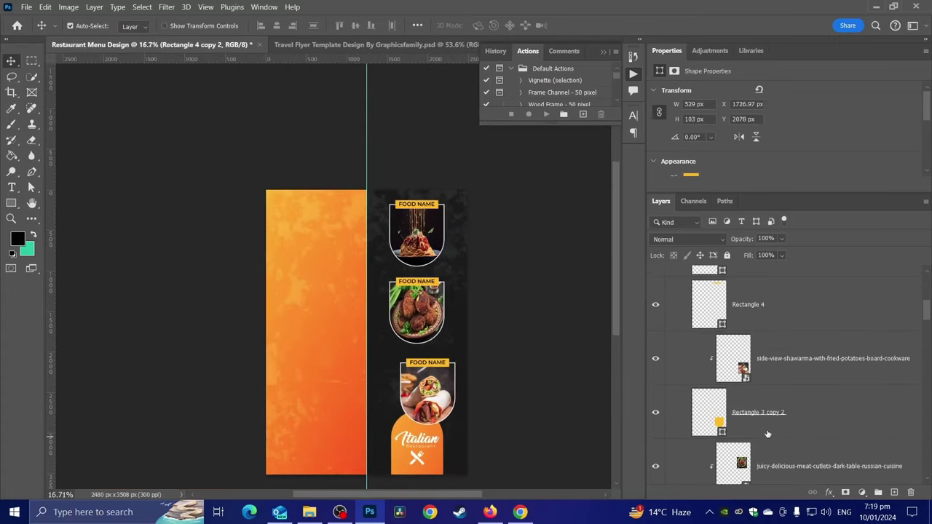
scroll(761, 408, "down", 2)
left_click(750, 354, "ctrl")
scroll(755, 397, "up", 3)
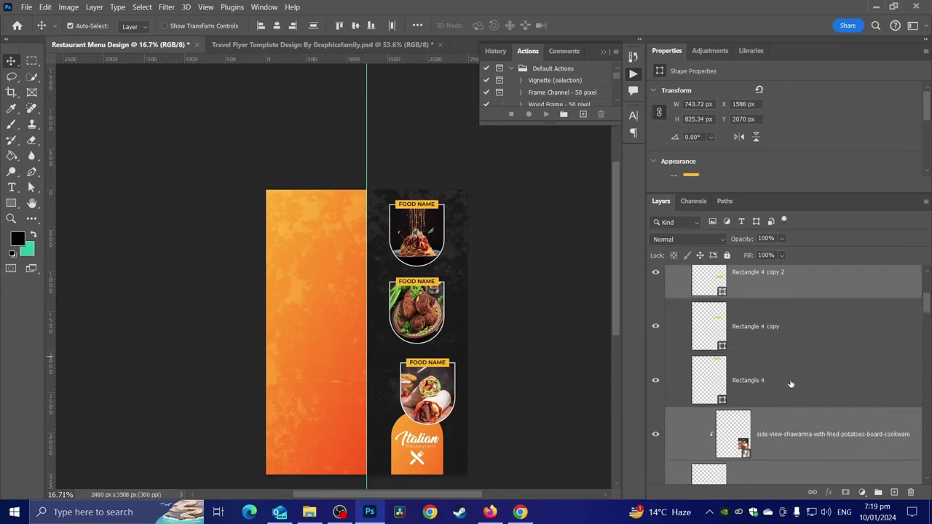
scroll(756, 397, "up", 2)
scroll(755, 397, "up", 2)
left_click(743, 321, "ctrl")
key("ctrl+t")
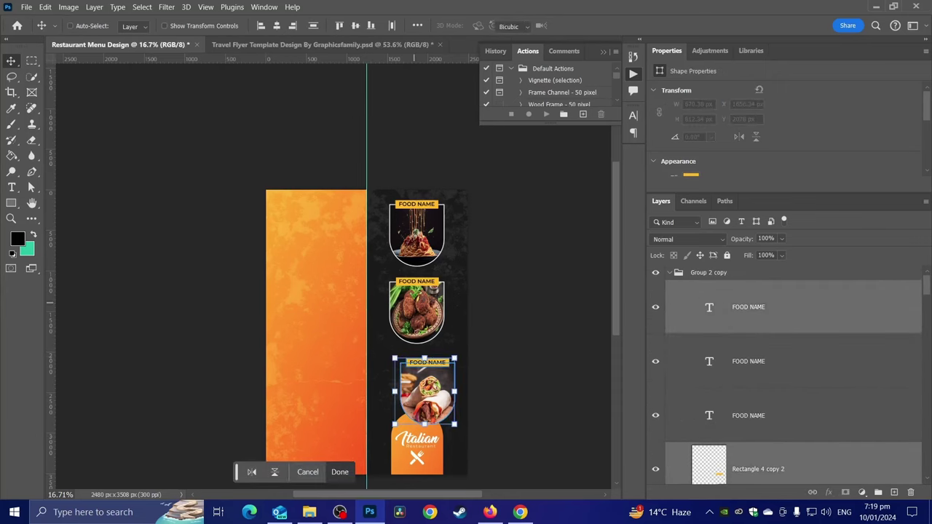
left_click_drag(441, 371, 433, 364)
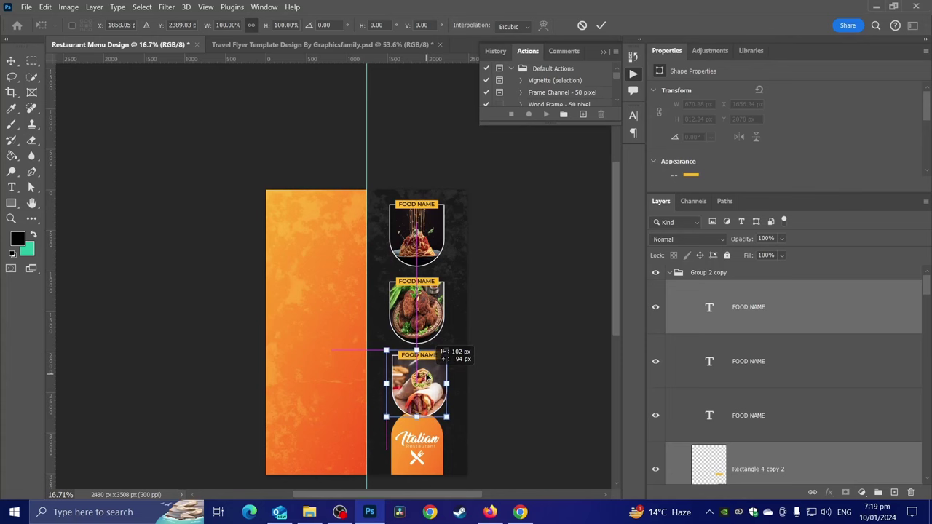
scroll(441, 354, "up", 3)
scroll(441, 355, "up", 3)
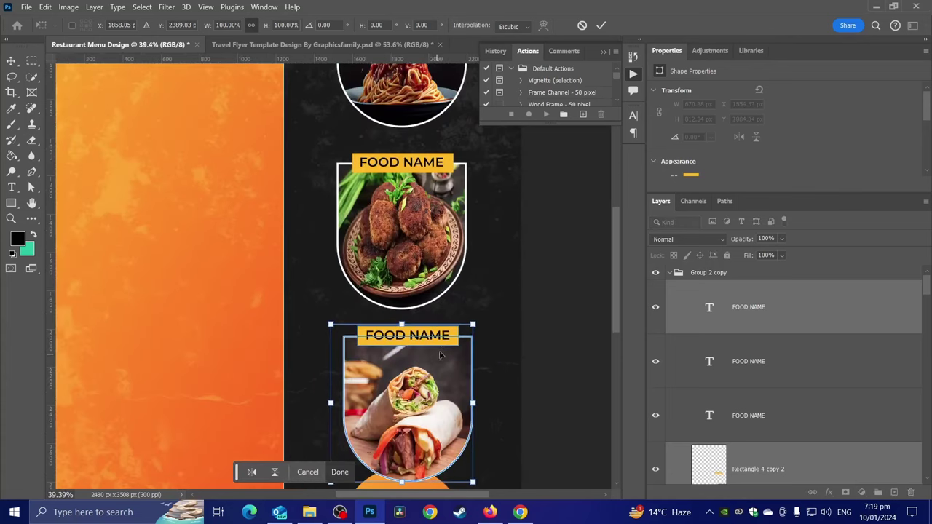
left_click_drag(439, 353, 441, 351)
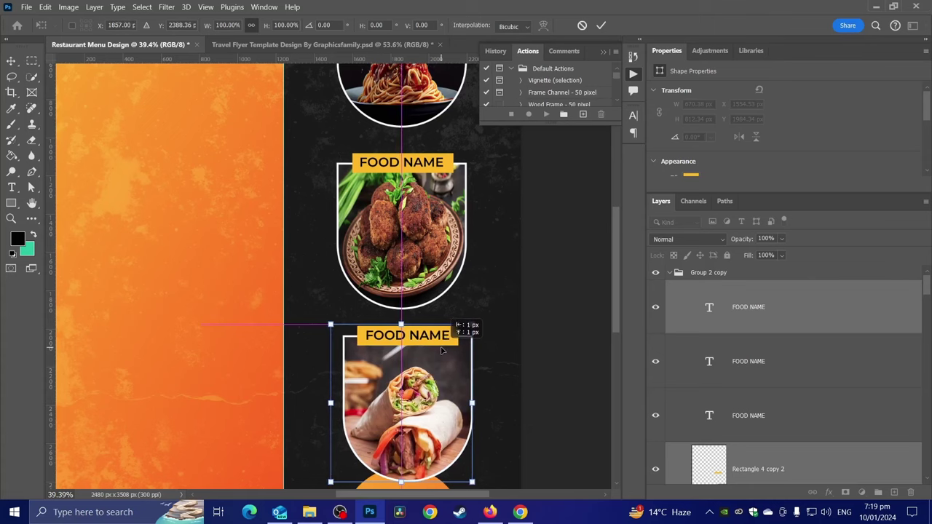
scroll(441, 351, "down", 3)
scroll(441, 353, "down", 3)
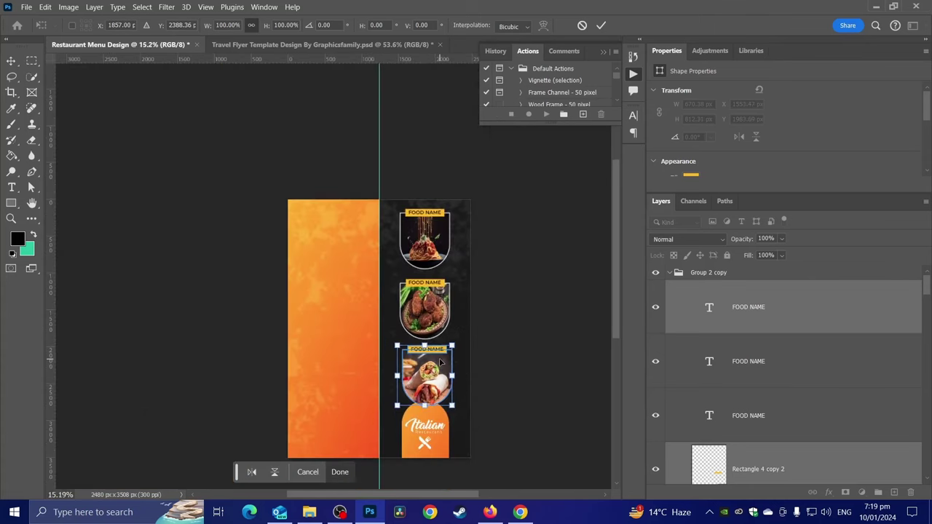
key("Return")
Scale the Group 2 copy food card group down to about 94%.
left_click(673, 275)
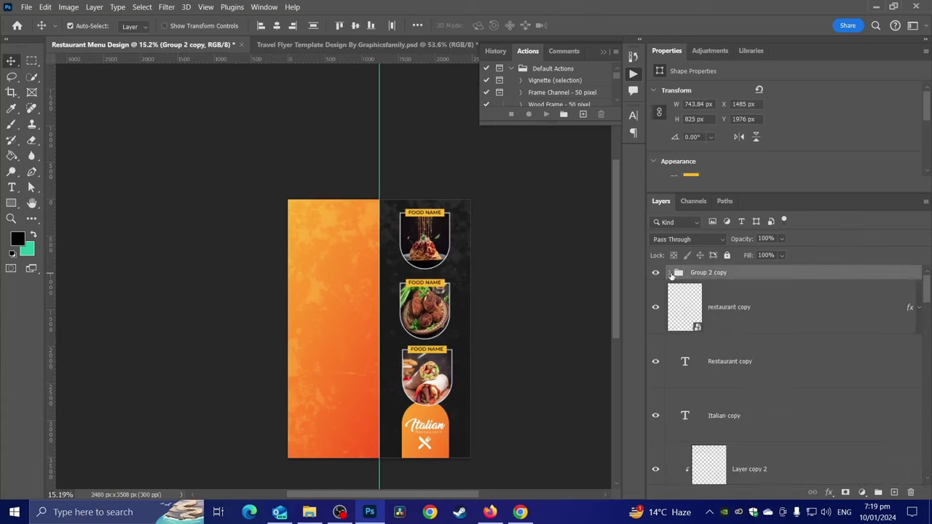
key("ctrl+t")
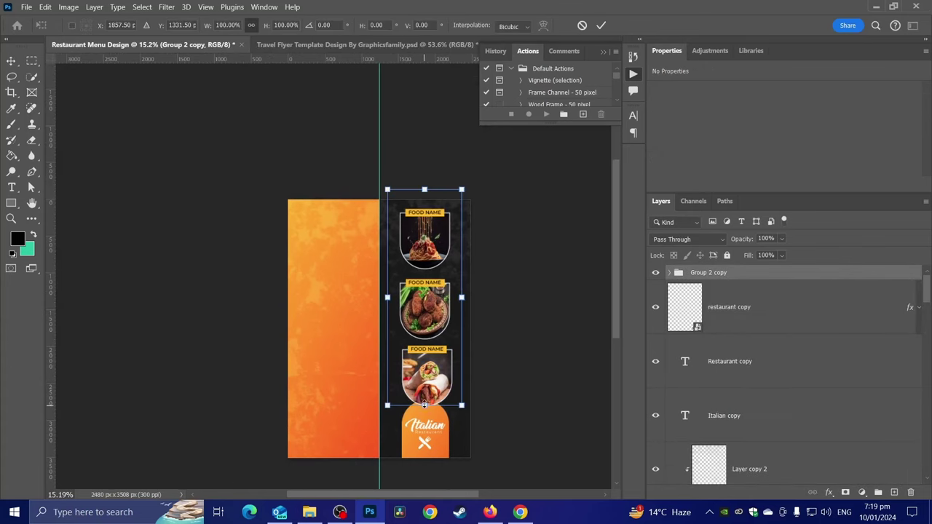
left_click_drag(413, 406, 435, 387)
key("Return")
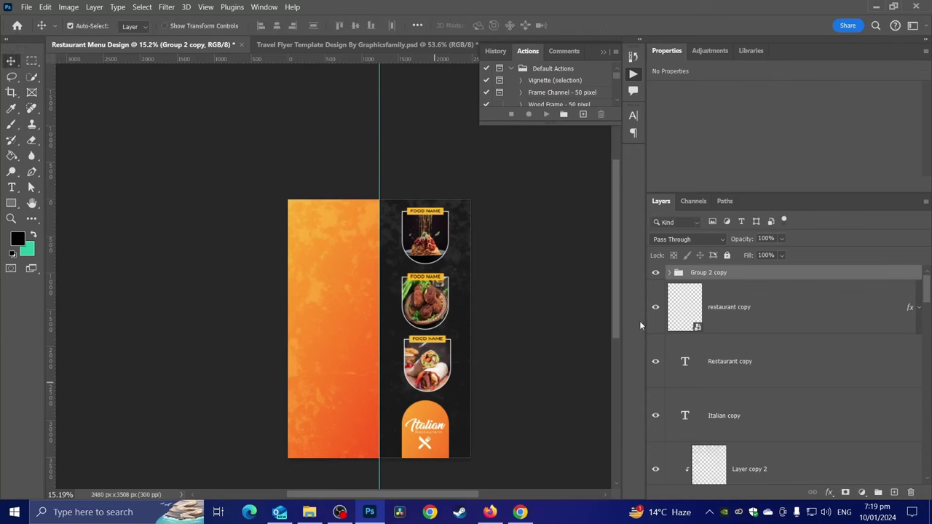
Align the food image and frame layers along their horizontal centres.
left_click(669, 273)
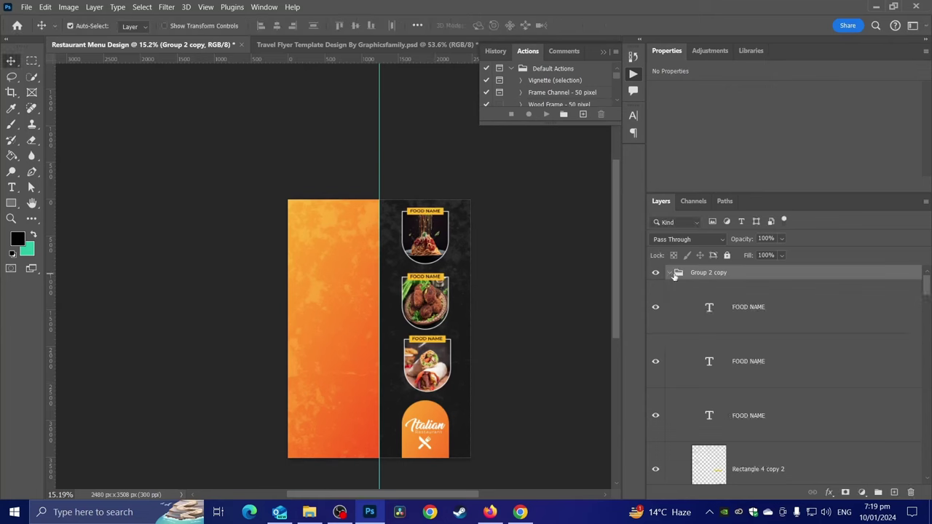
left_click(730, 299)
scroll(778, 415, "down", 3)
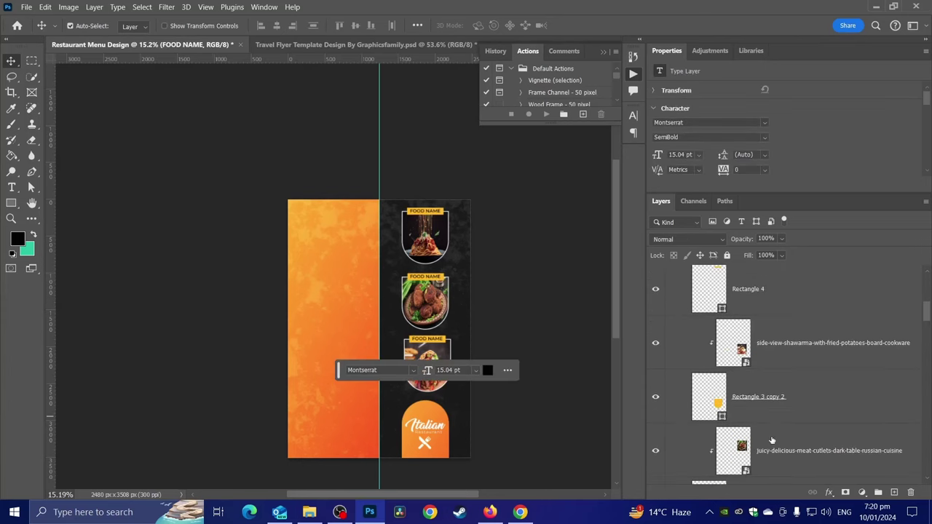
scroll(773, 432, "down", 2)
scroll(774, 433, "down", 2)
left_click(765, 418, "shift")
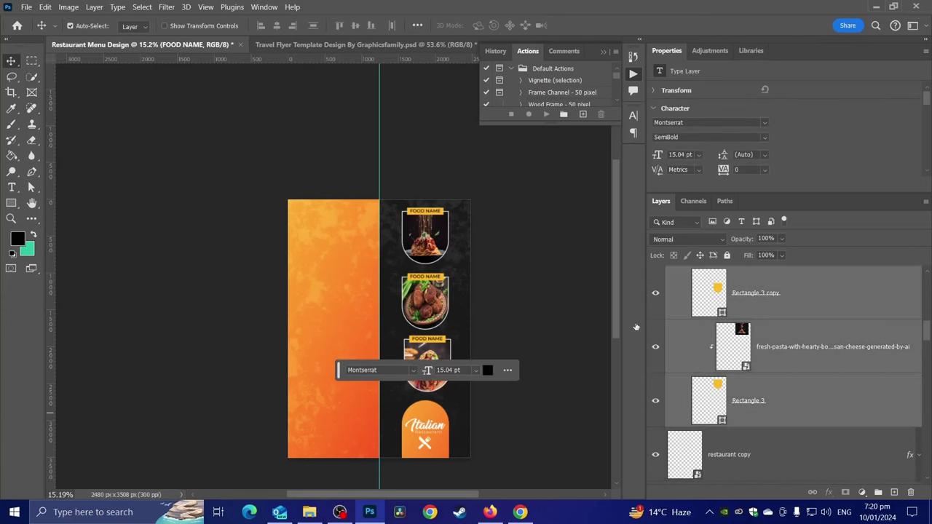
left_click(279, 27)
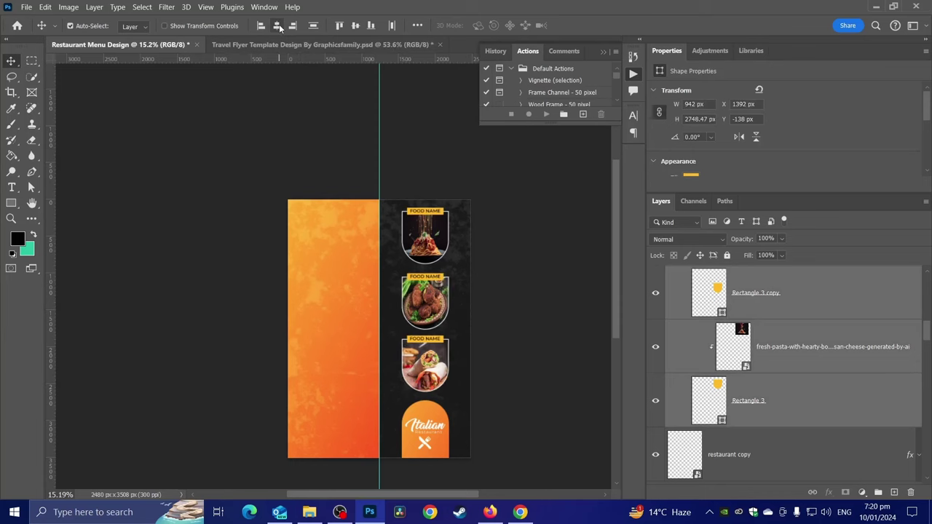
Select the three Rectangle 3 frame layers of the food cards.
scroll(408, 233, "up", 2)
scroll(437, 277, "up", 2)
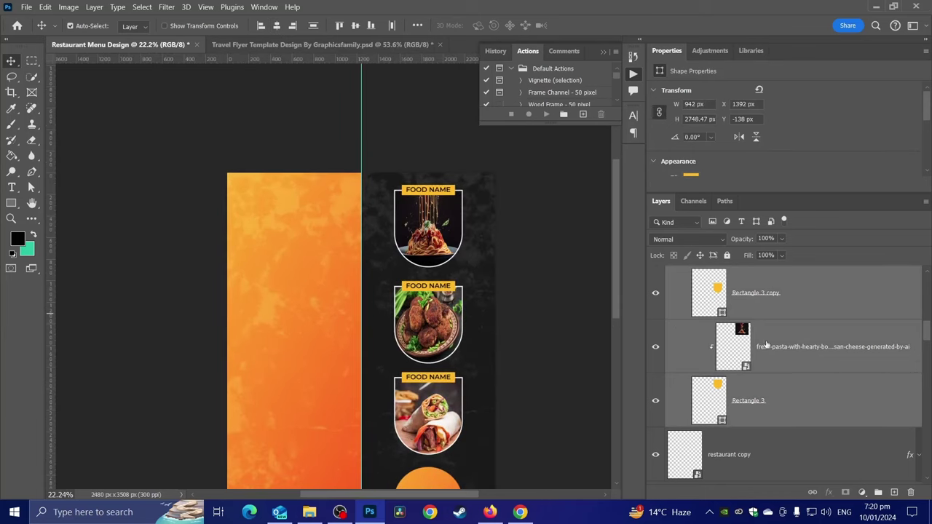
scroll(802, 358, "up", 3)
scroll(787, 350, "up", 3)
scroll(765, 335, "up", 3)
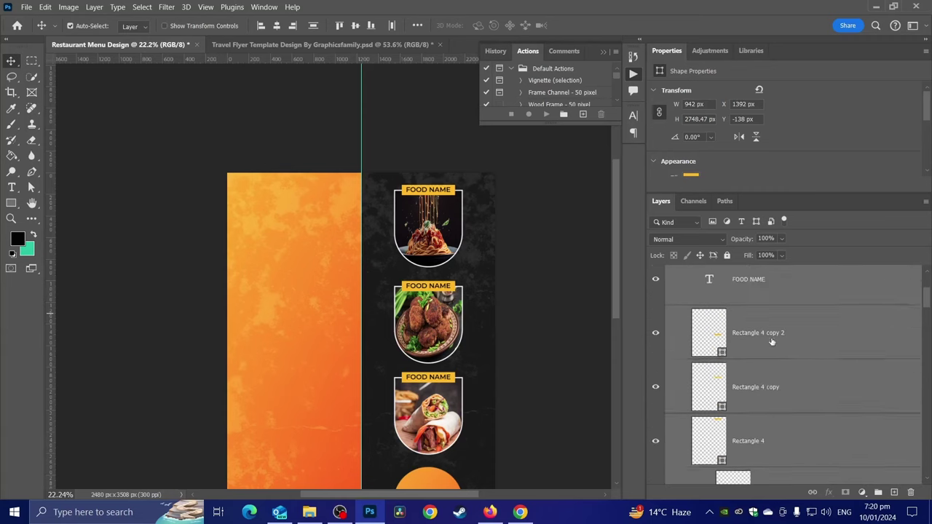
scroll(752, 327, "up", 3)
left_click(670, 273)
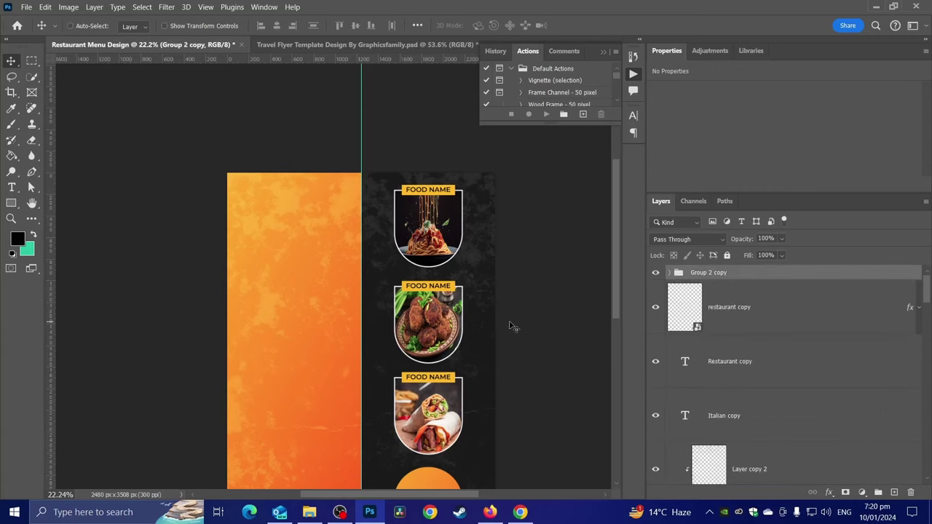
key("ctrl+t")
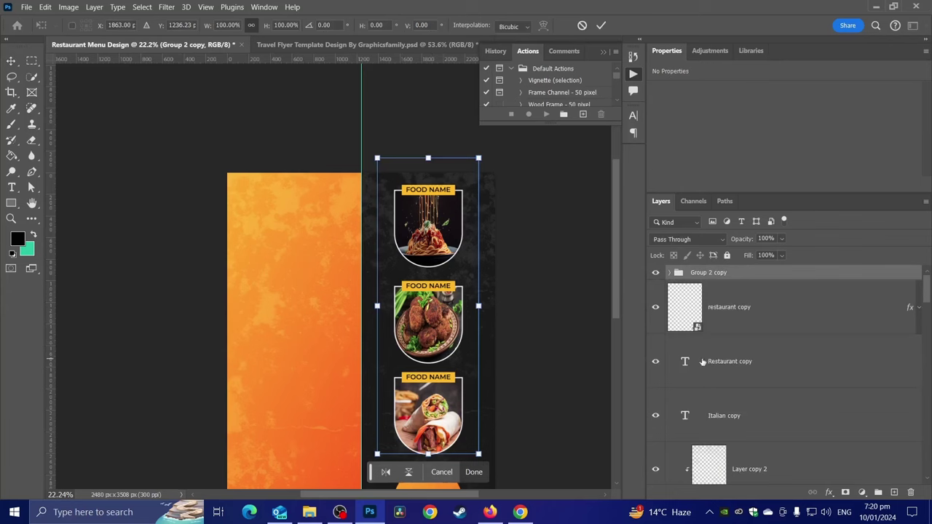
left_click(669, 272)
scroll(751, 371, "down", 2)
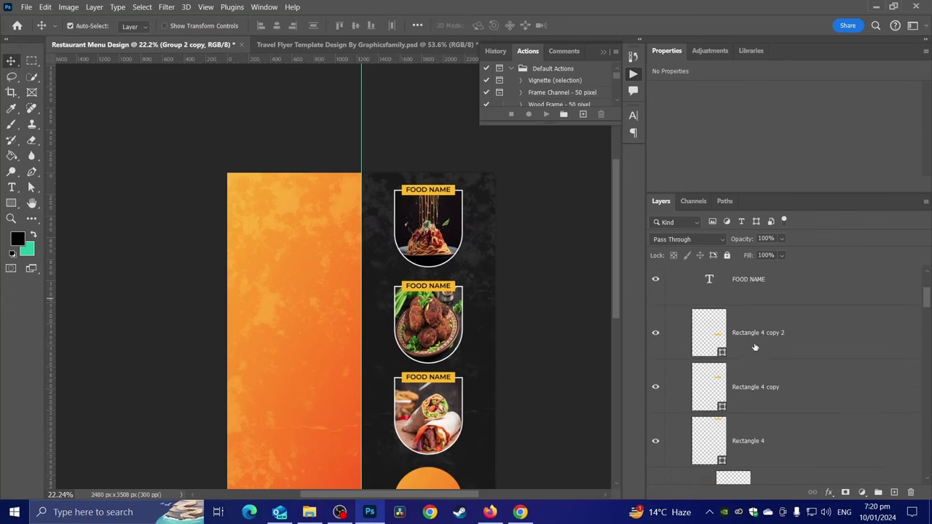
scroll(751, 380, "down", 2)
scroll(751, 381, "down", 2)
left_click(749, 375)
scroll(758, 393, "down", 2)
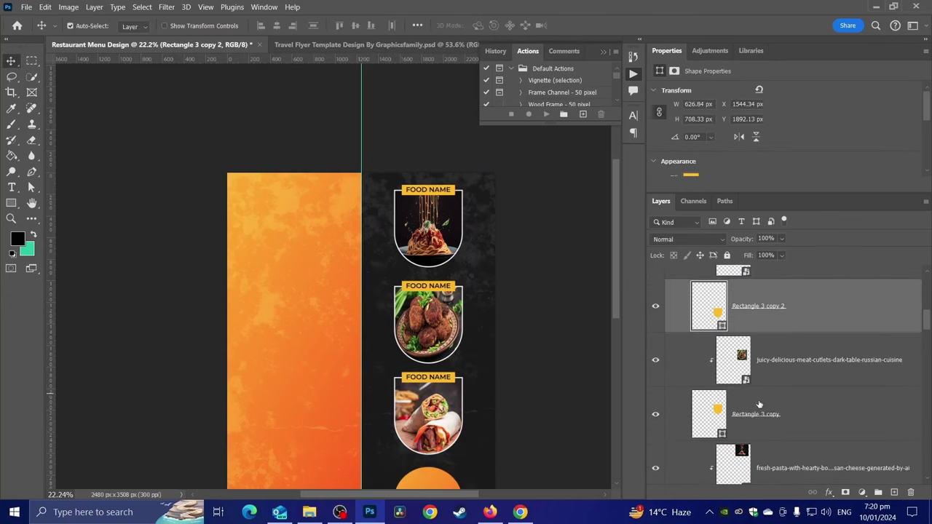
left_click(794, 416, "ctrl")
scroll(794, 416, "down", 2)
left_click(759, 445, "ctrl")
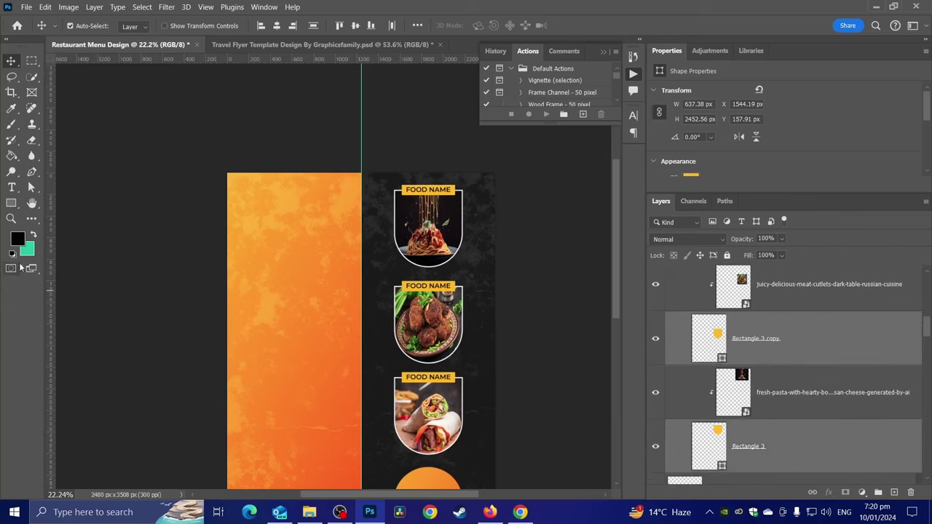
Give the food card frames a 20 px yellow-to-red gradient stroke.
left_click(11, 205)
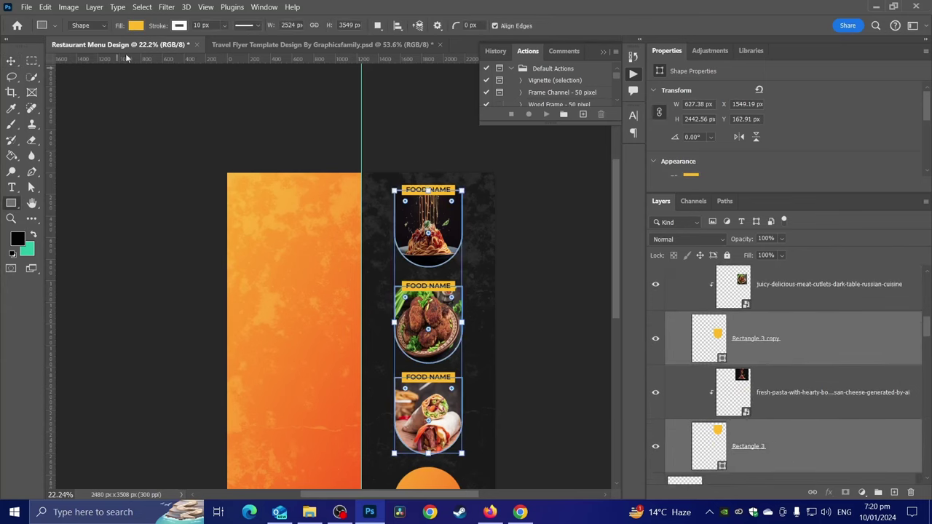
left_click(179, 26)
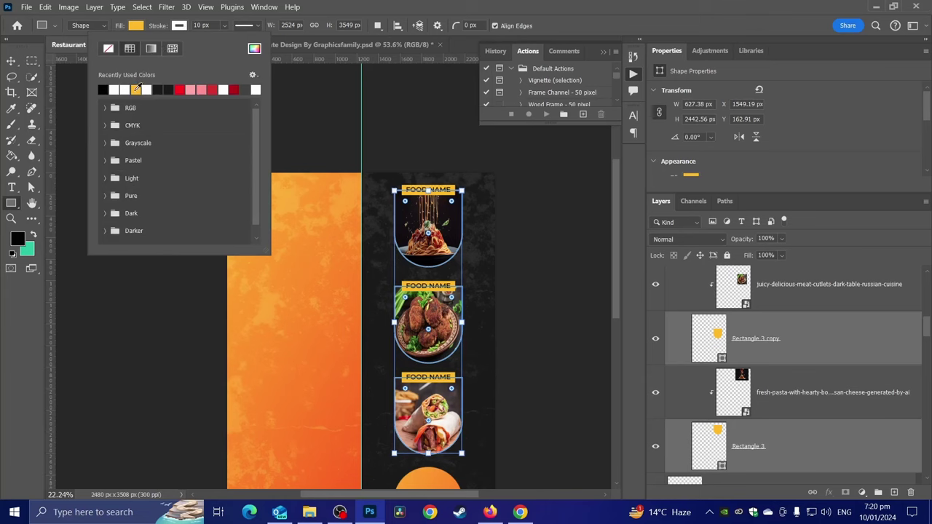
left_click(136, 89)
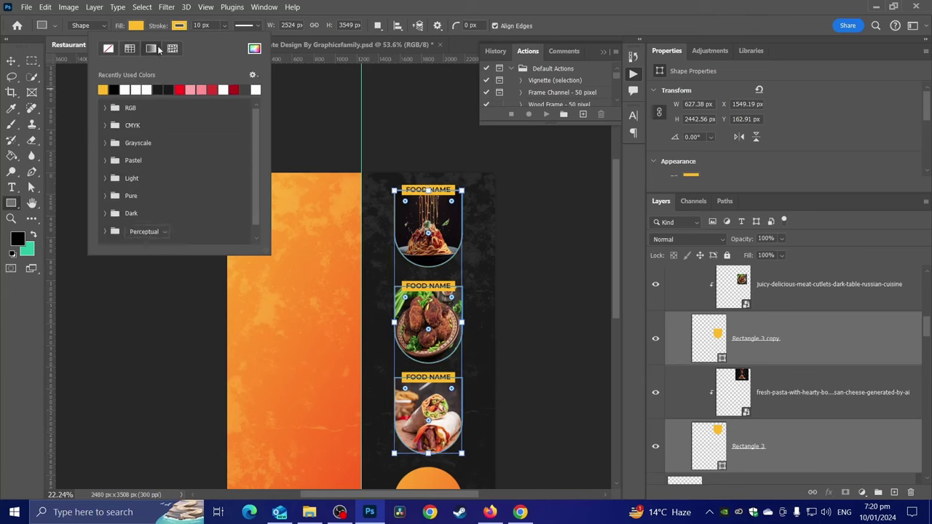
left_click(153, 48)
left_click(102, 89)
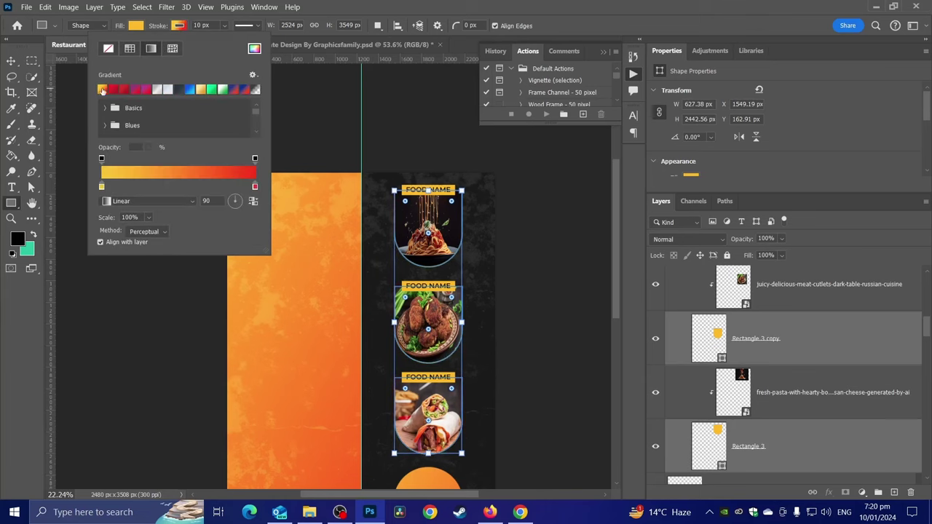
left_click(205, 26)
left_click(202, 28)
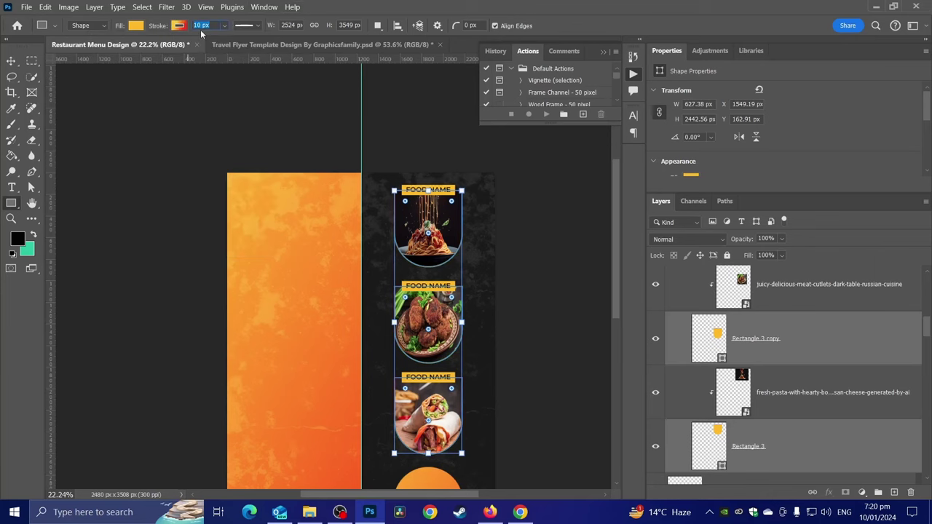
type("20")
key("Return")
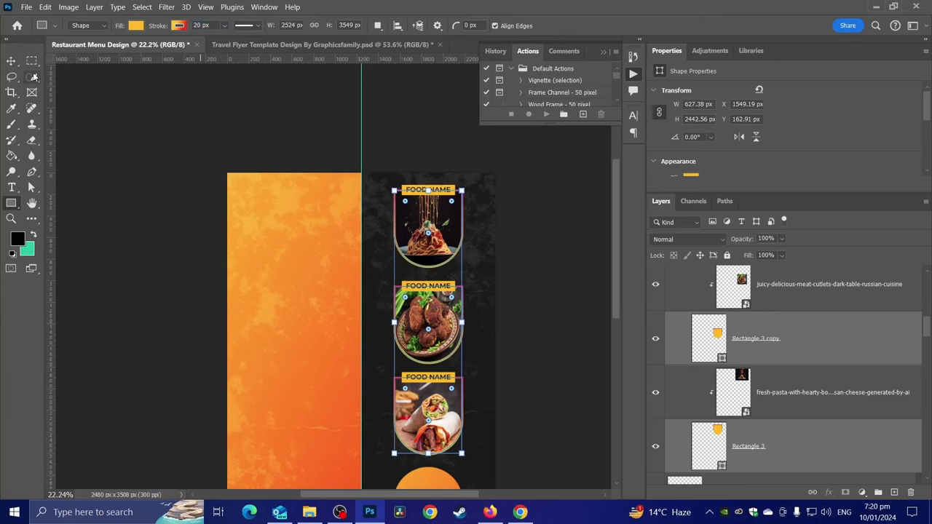
Set the stroke gradient angle to -45 and its scale to 375%.
left_click(180, 27)
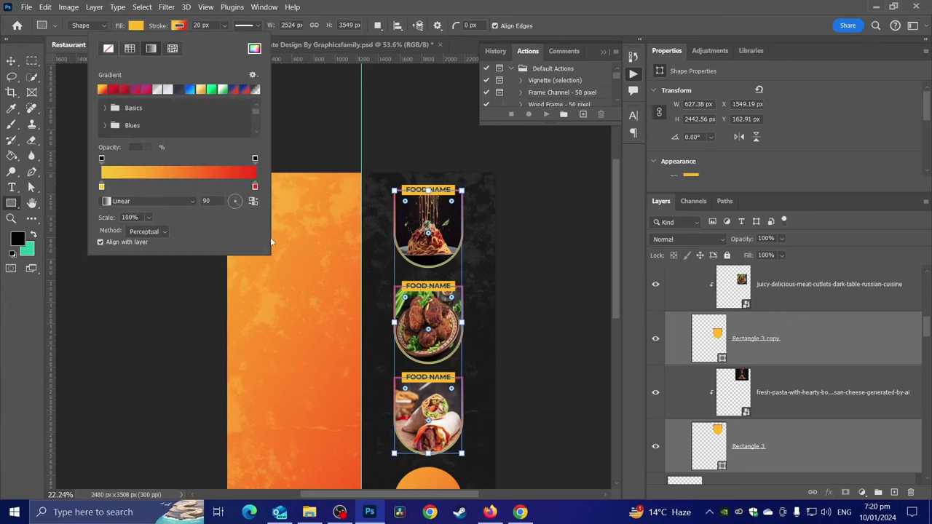
left_click(234, 204)
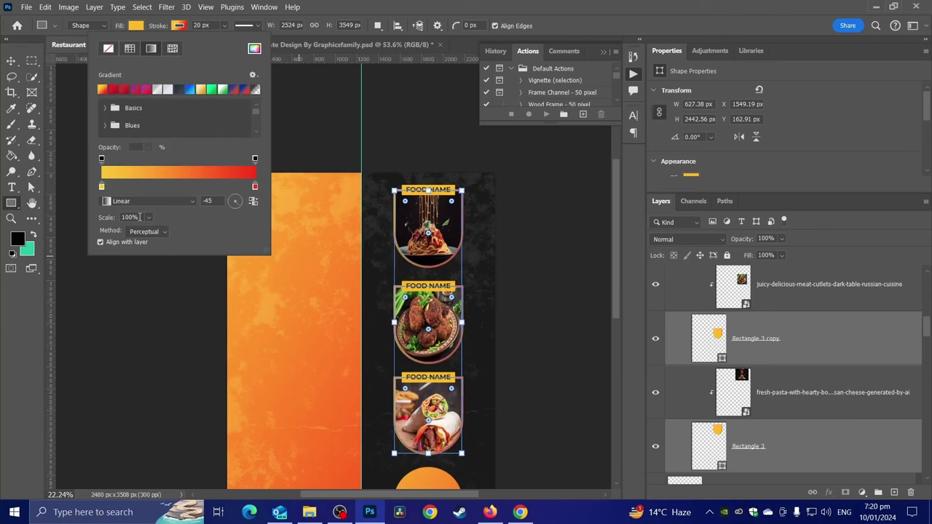
type("53")
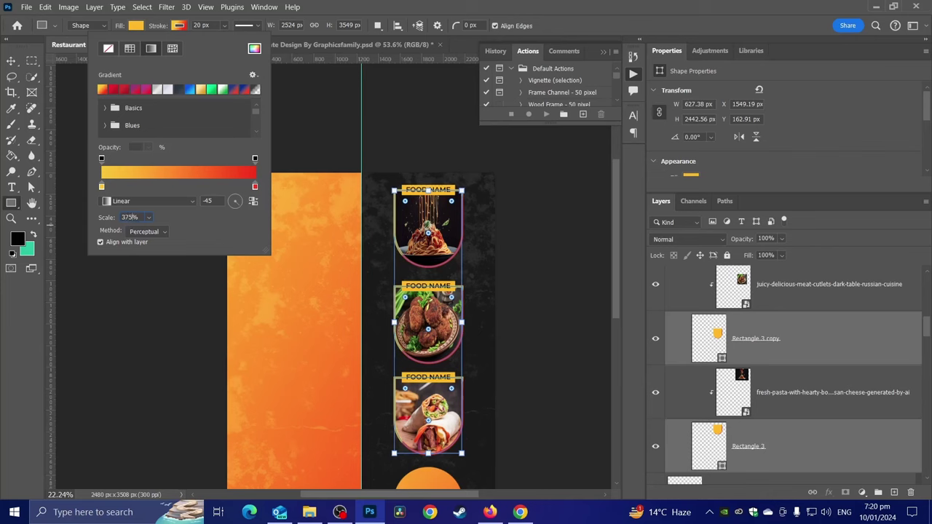
key("Return")
Draw a wide rectangle bar near the top of the orange panel.
left_click(11, 60)
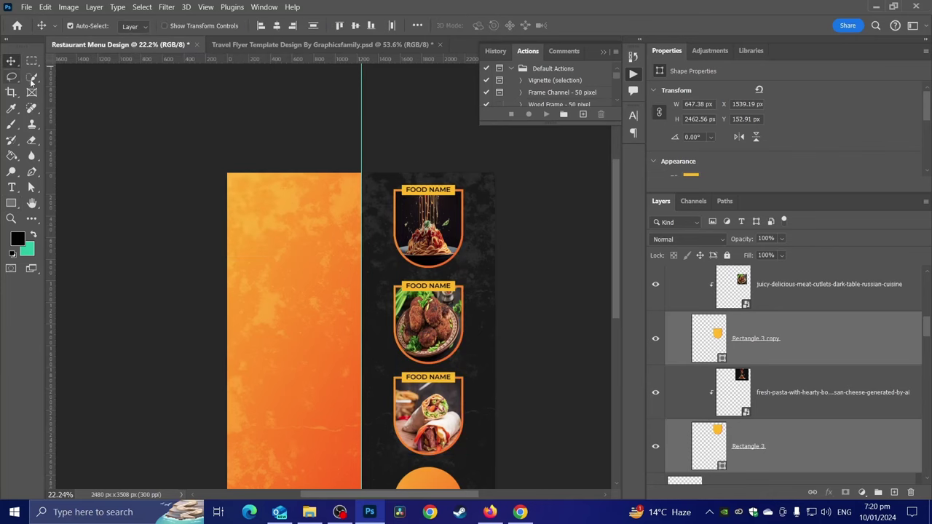
scroll(215, 211, "down", 2)
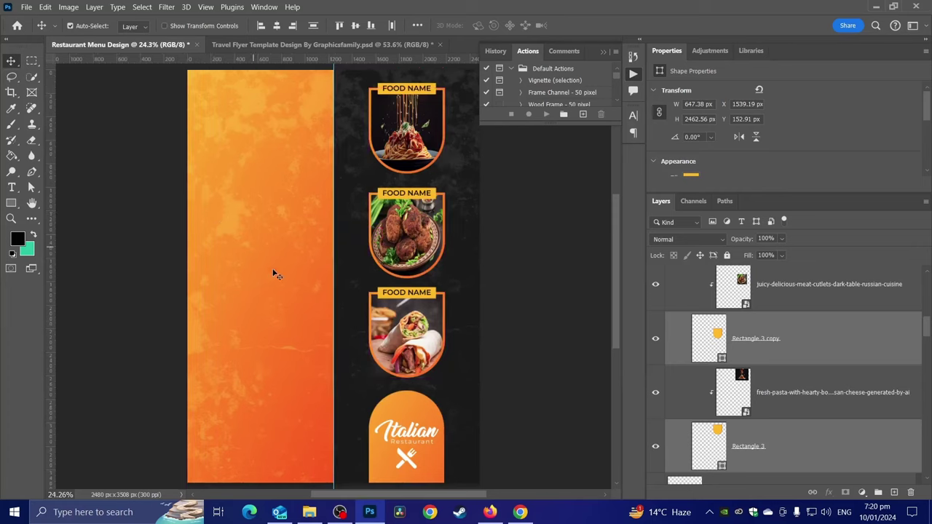
scroll(306, 304, "down", 1)
scroll(302, 304, "up", 1)
scroll(256, 209, "up", 2)
scroll(270, 289, "up", 1)
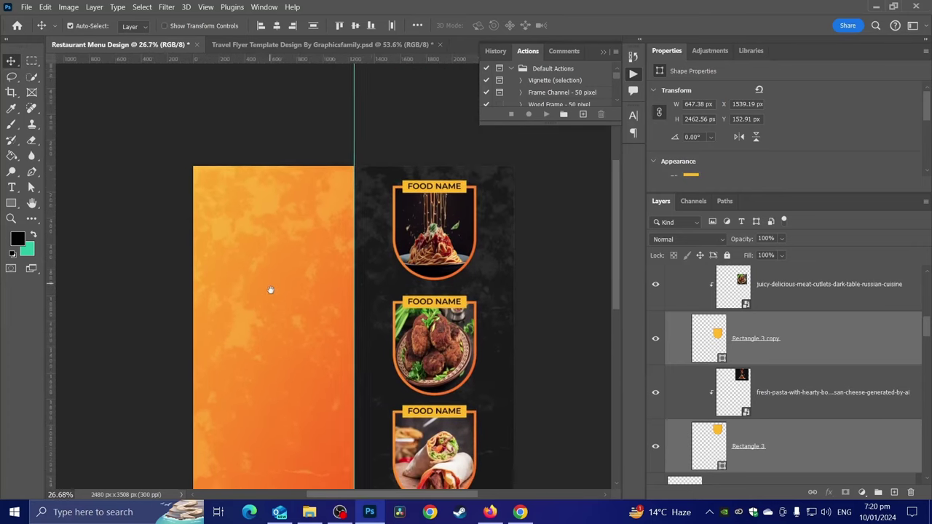
scroll(244, 174, "up", 1)
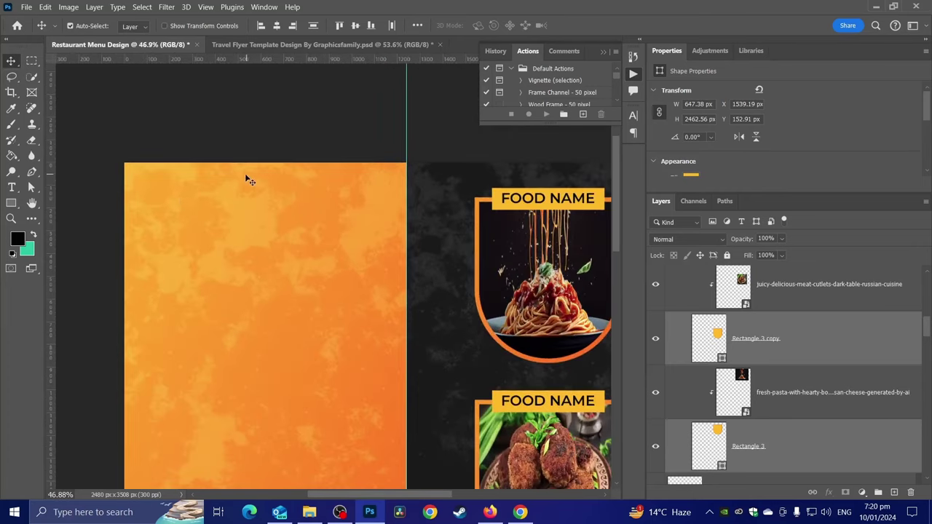
left_click(11, 203)
left_click_drag(165, 190, 368, 231)
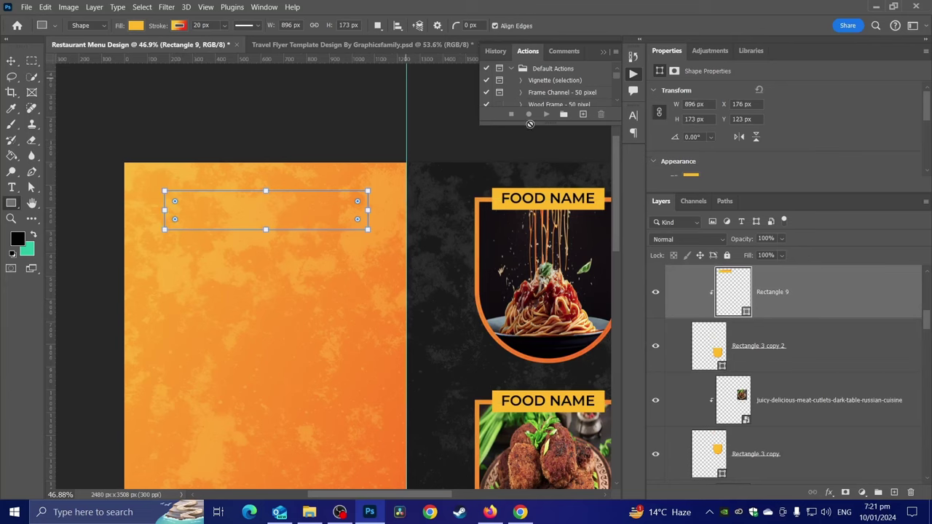
Move the Rectangle 9 layer to the top of the stack, above the food-card group.
mouse_move(772, 342)
left_mouse_down()
mouse_move(783, 230)
mouse_move(781, 272)
left_mouse_up()
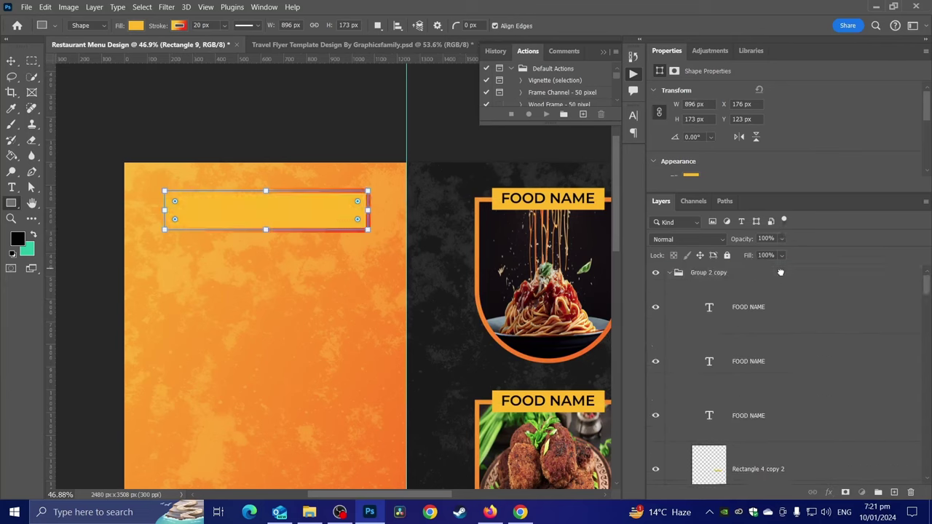
scroll(550, 313, "down", 5)
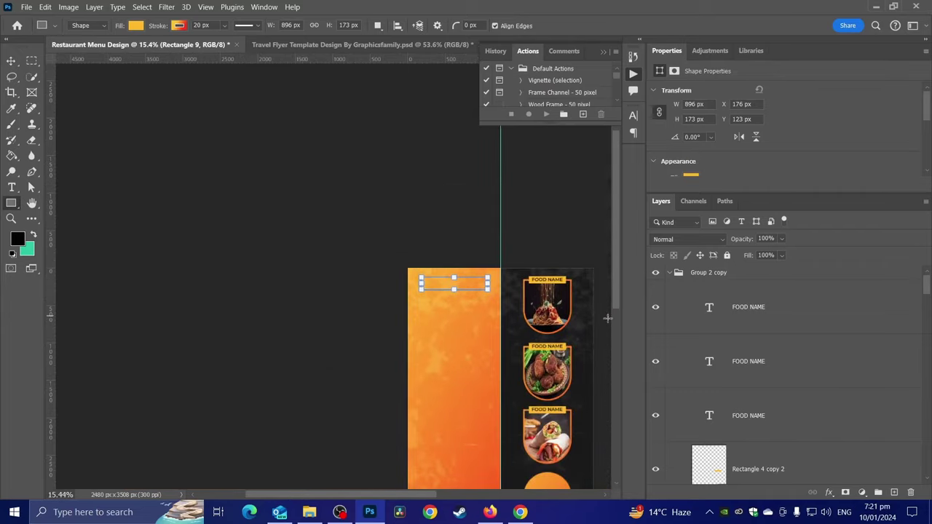
scroll(733, 337, "down", 8)
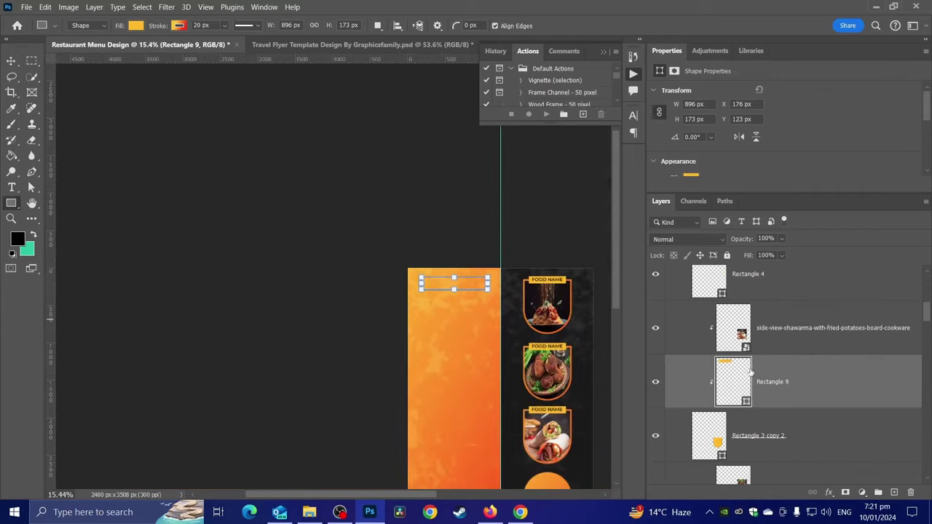
mouse_move(772, 382)
left_mouse_down()
mouse_move(763, 259)
mouse_move(756, 264)
left_mouse_up()
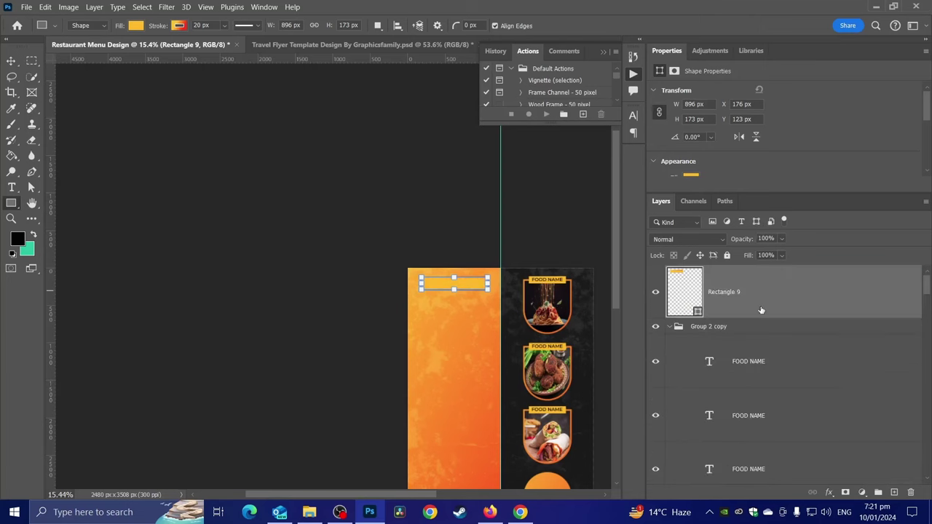
scroll(739, 327, "down", 3)
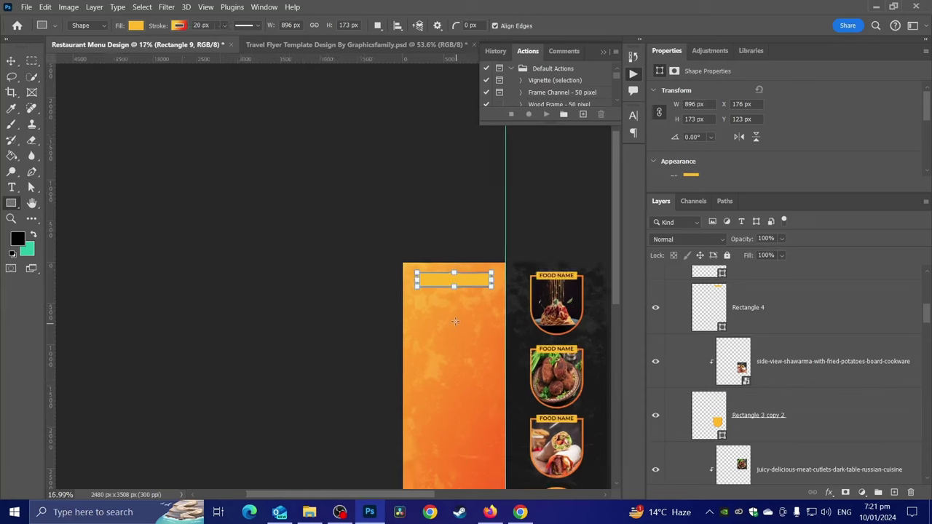
scroll(572, 356, "up", 5)
scroll(487, 260, "up", 2)
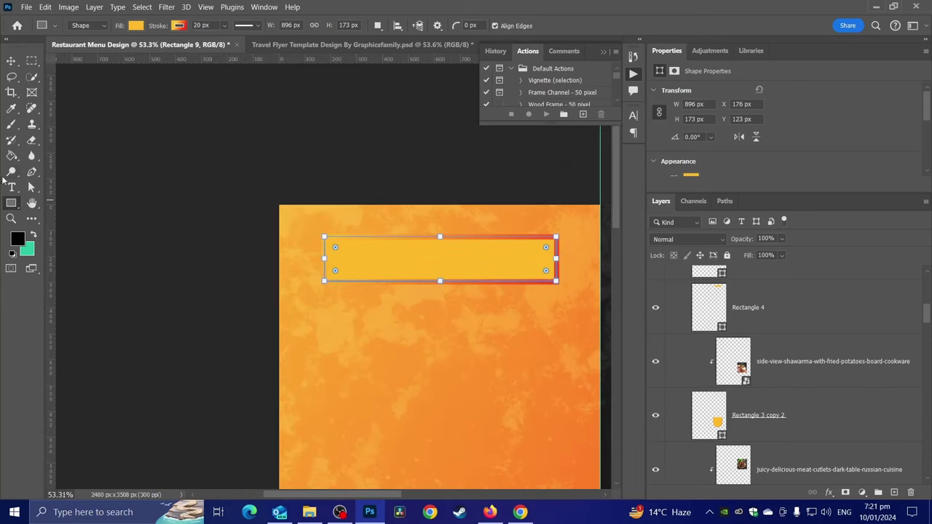
Give the bar no stroke and a dark grey fill from the swatches.
left_click(178, 26)
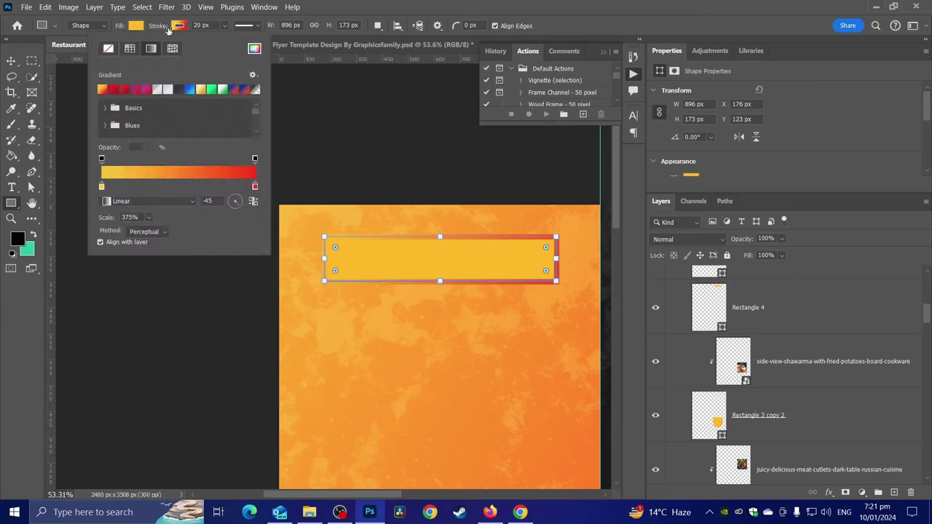
left_click(108, 50)
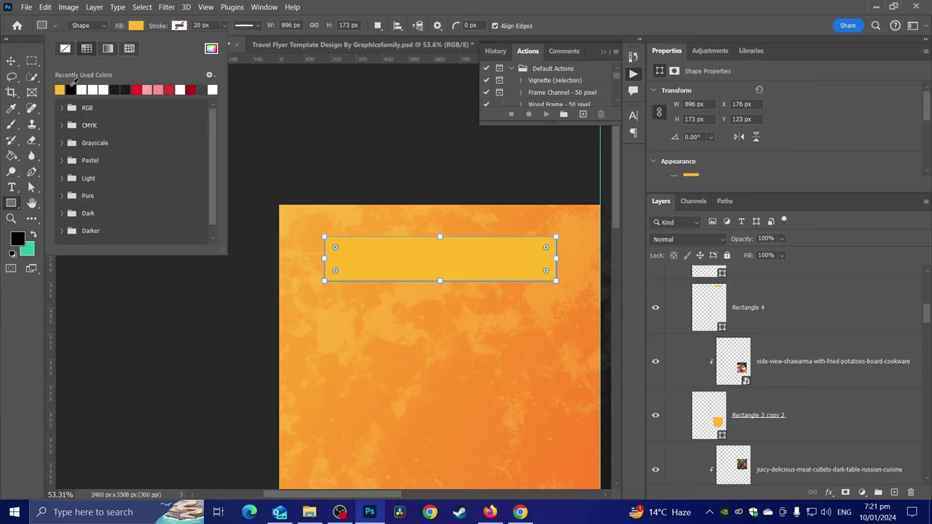
left_click(70, 88)
left_click(12, 62)
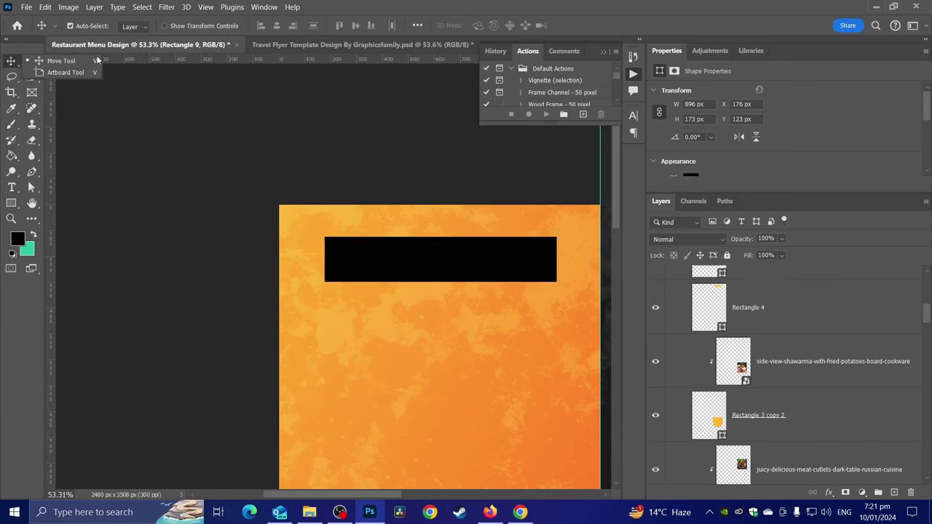
key("u")
left_click(134, 26)
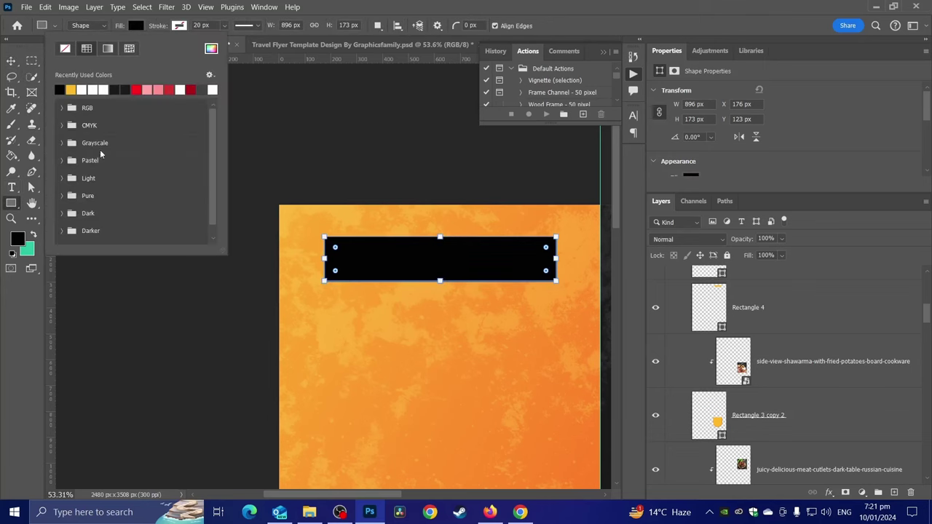
left_click(115, 88)
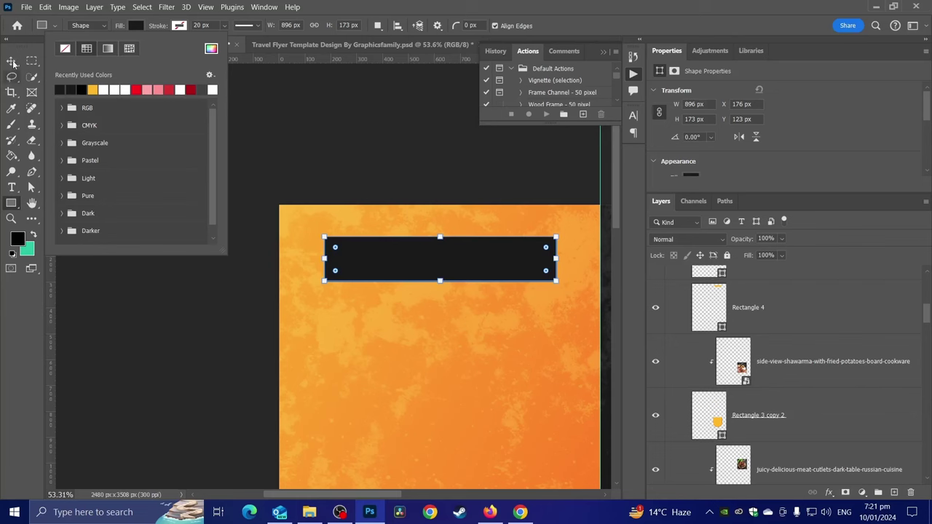
left_click(11, 60)
scroll(413, 258, "down", 2)
mouse_move(413, 258)
left_mouse_down()
mouse_move(321, 211)
mouse_move(292, 163)
mouse_move(263, 150)
left_mouse_up()
scroll(269, 170, "up", 1)
Add the text FOOD MENU and move it into the dark bar.
left_click(11, 187)
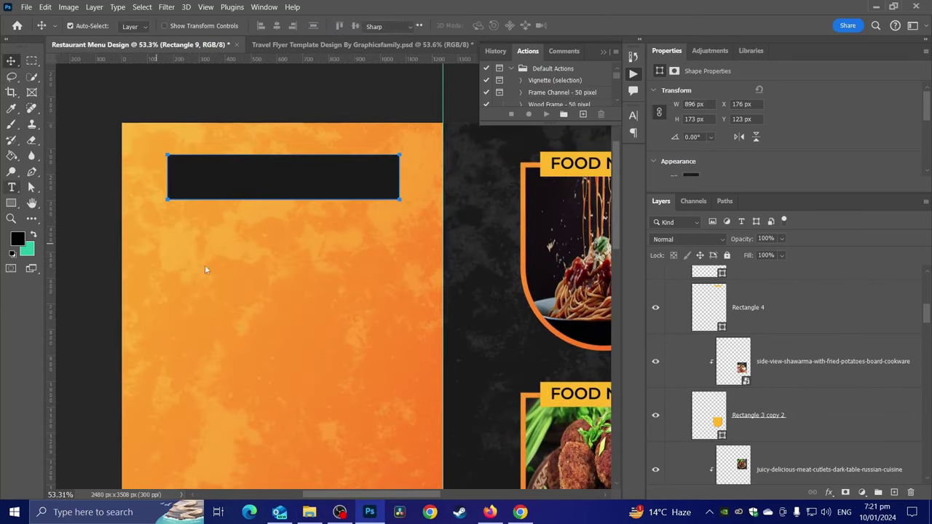
left_click(200, 292)
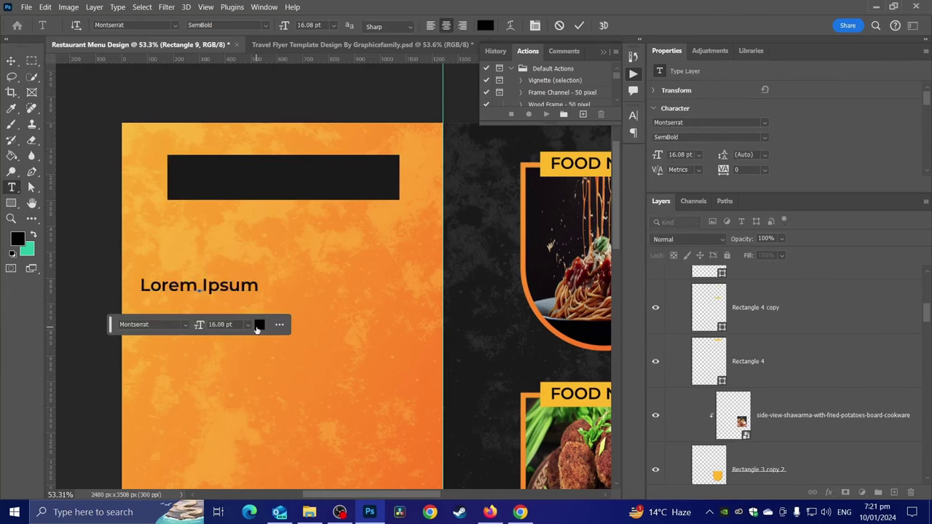
type("E")
type("OOD M")
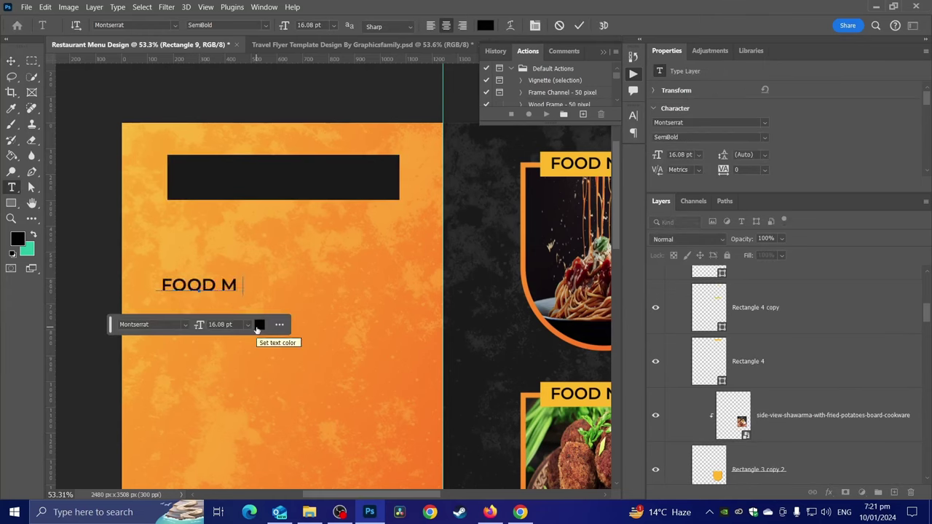
type("ENU")
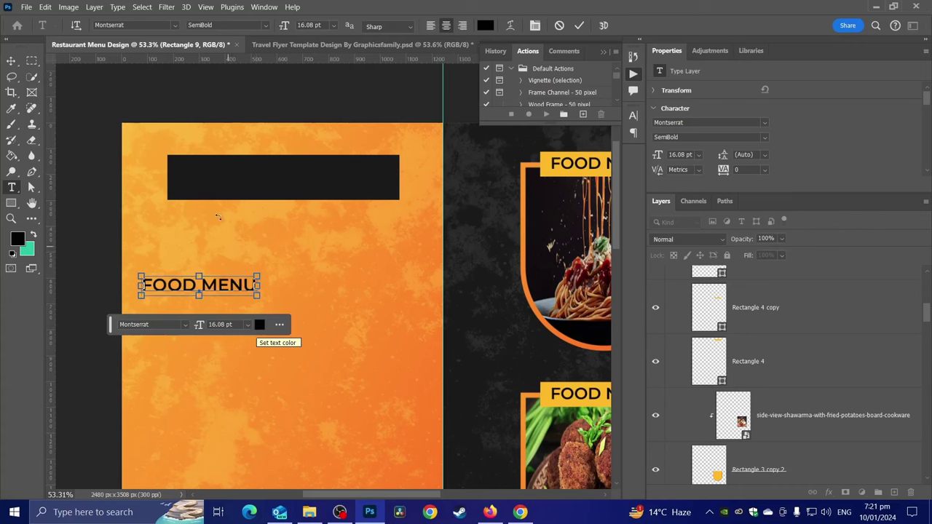
key("ctrl+a")
left_click(12, 61)
left_click_drag(234, 286, 317, 178)
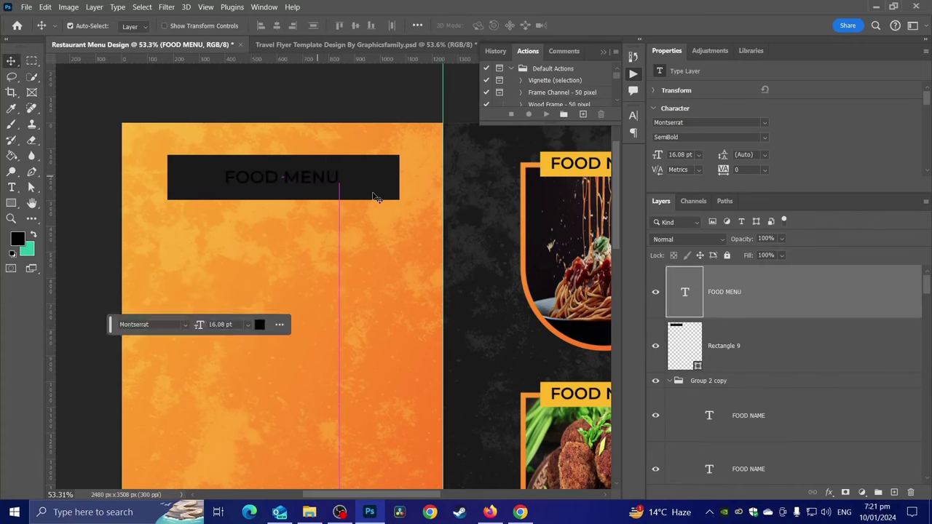
Change the Rectangle 9 bar's fill colour to white.
left_click(378, 199)
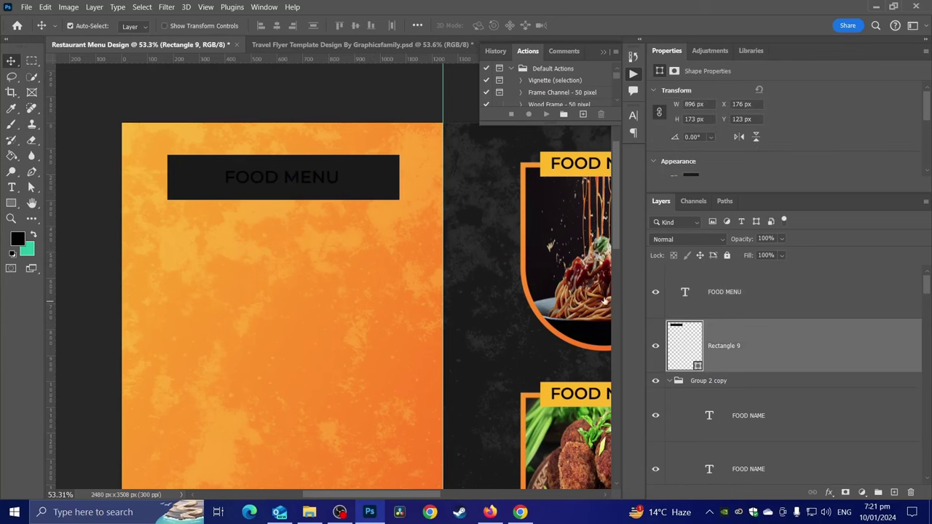
double_click(685, 346)
left_click_drag(536, 297, 513, 291)
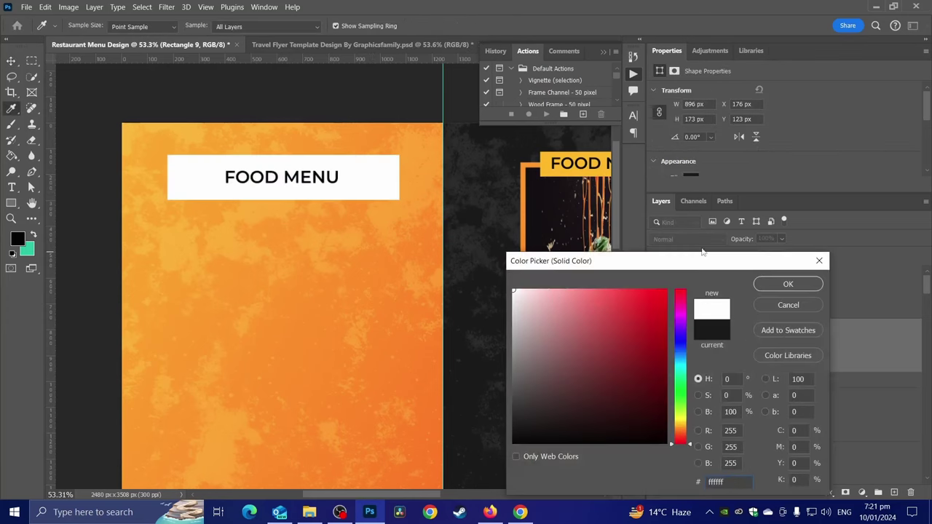
left_click(789, 284)
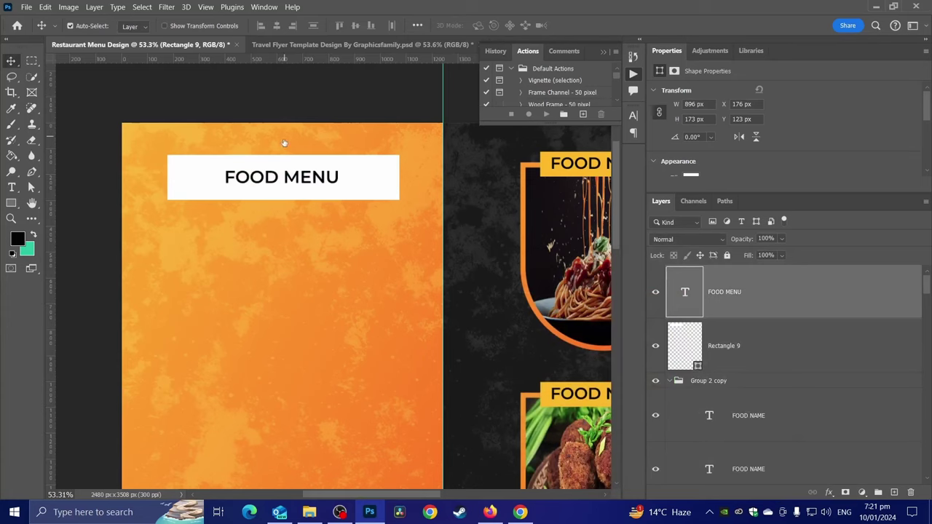
Enlarge the FOOD MENU text to about 20 pt inside the bar.
key("ctrl+t")
scroll(308, 179, "up", 1)
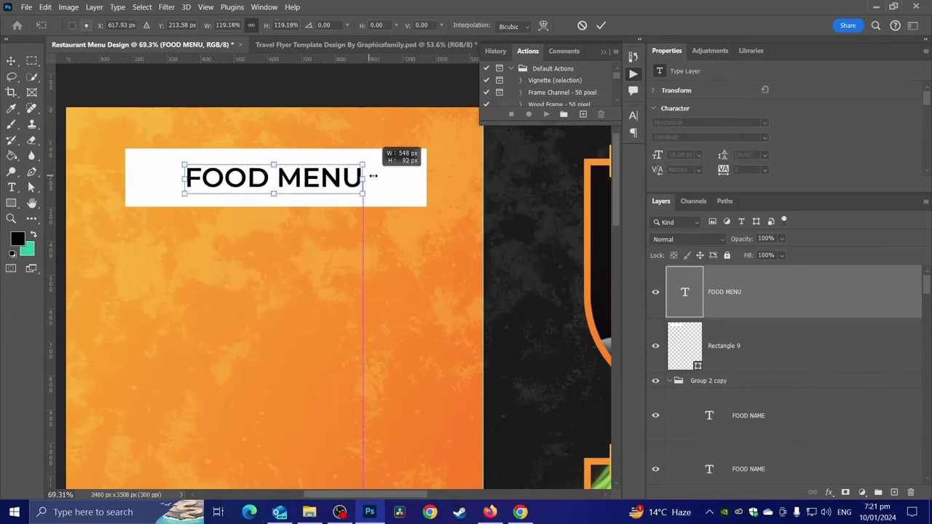
left_click_drag(351, 176, 377, 181)
key("Return")
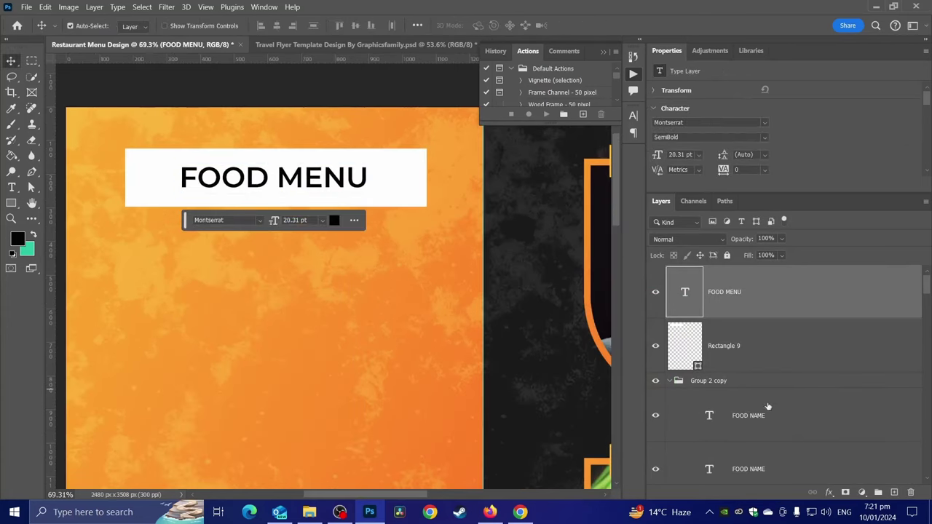
left_click(757, 355, "shift")
Centre FOOD MENU on the bar and set its tracking to 220.
left_click(277, 25)
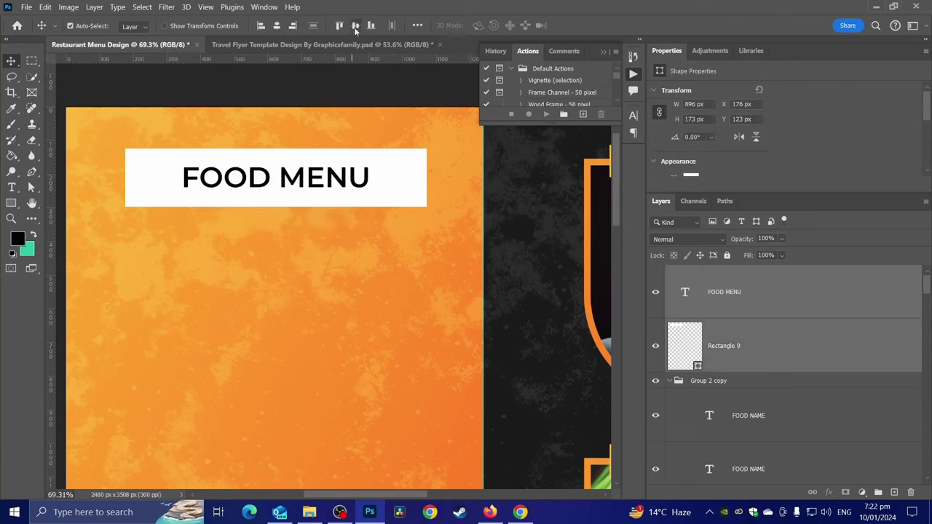
left_click(356, 26)
left_click(11, 187)
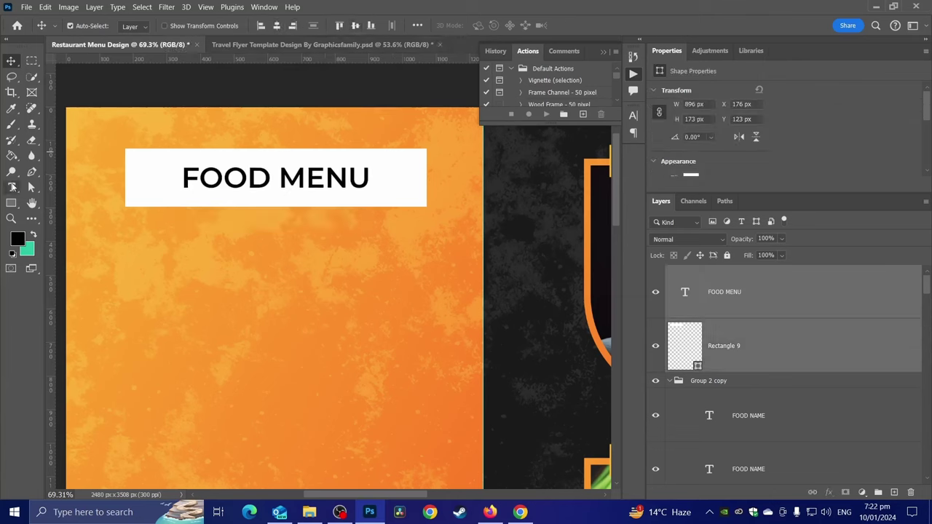
left_click(217, 175)
key("ctrl+a")
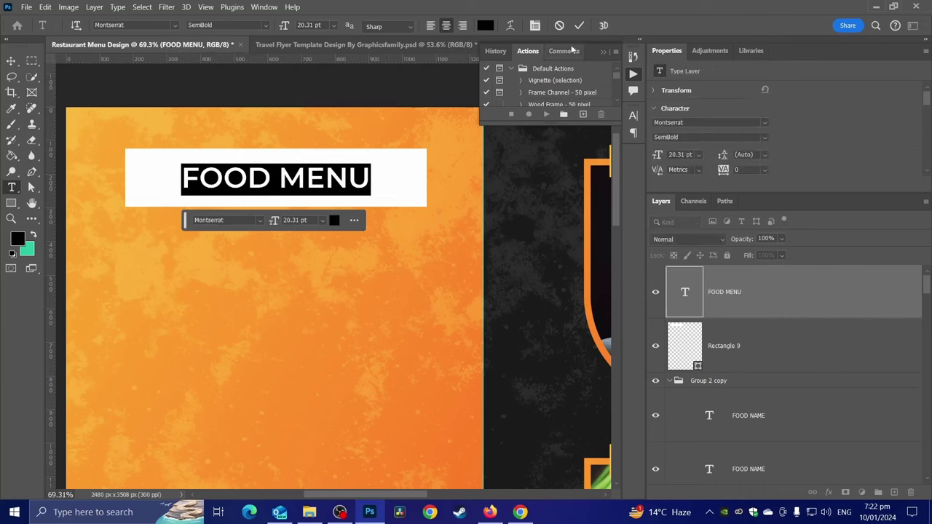
left_click(536, 26)
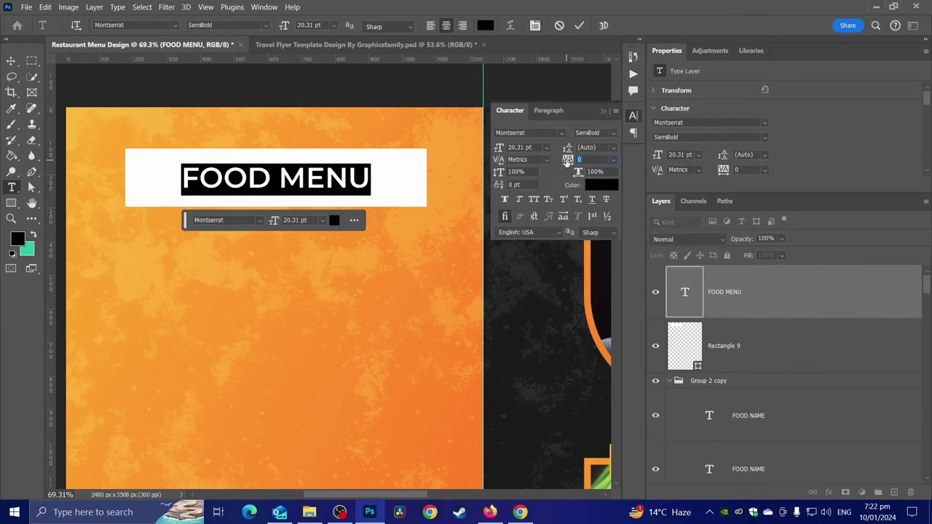
left_click_drag(568, 162, 575, 166)
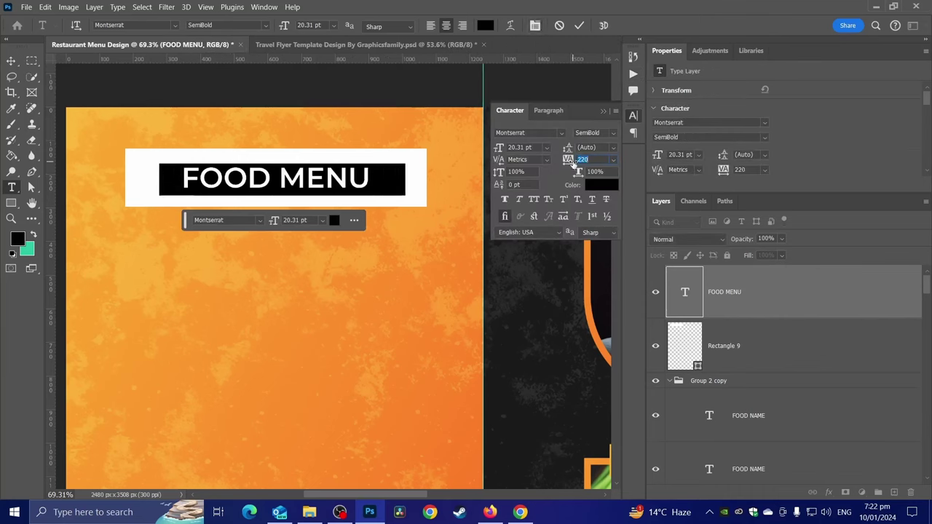
left_click(11, 60)
Start a new text layer on the orange panel below the FOOD MENU heading.
scroll(106, 90, "down", 3)
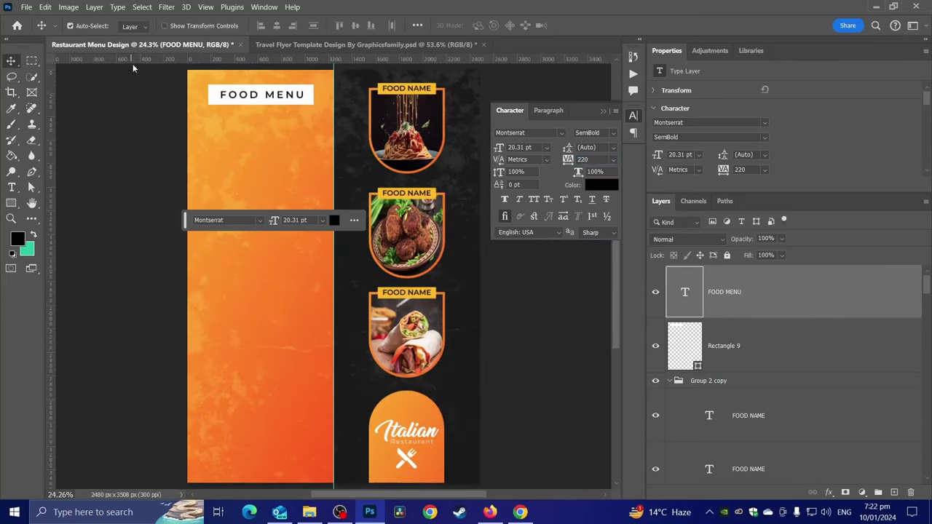
scroll(194, 149, "up", 2)
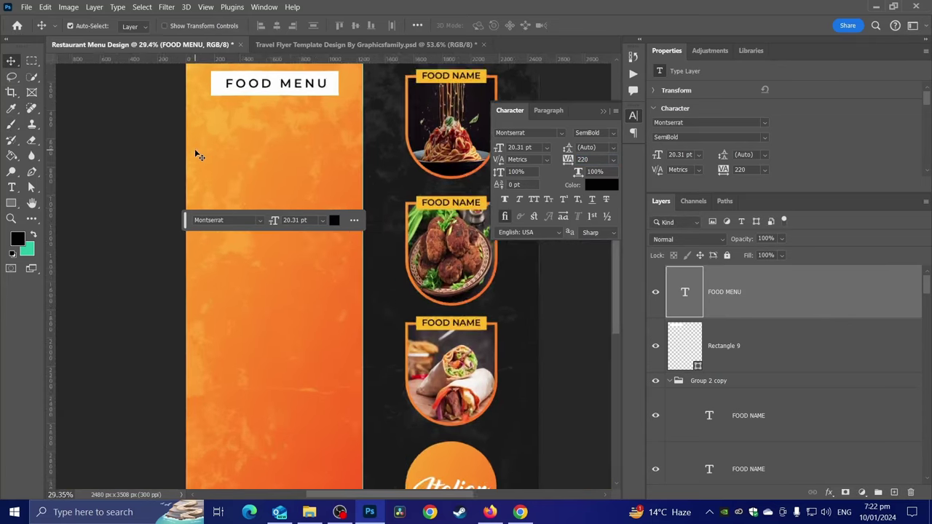
scroll(195, 154, "down", 1)
scroll(237, 131, "down", 1)
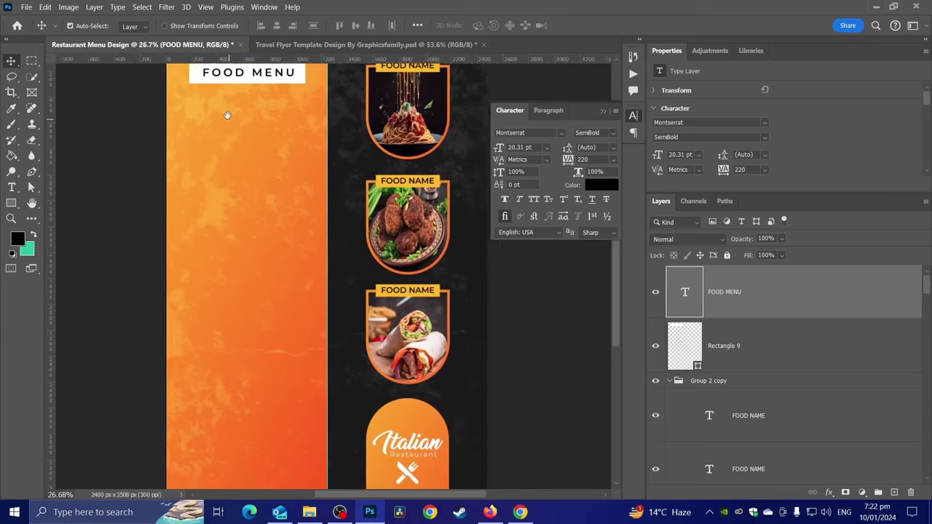
scroll(224, 116, "down", 1)
left_click_drag(225, 117, 230, 138)
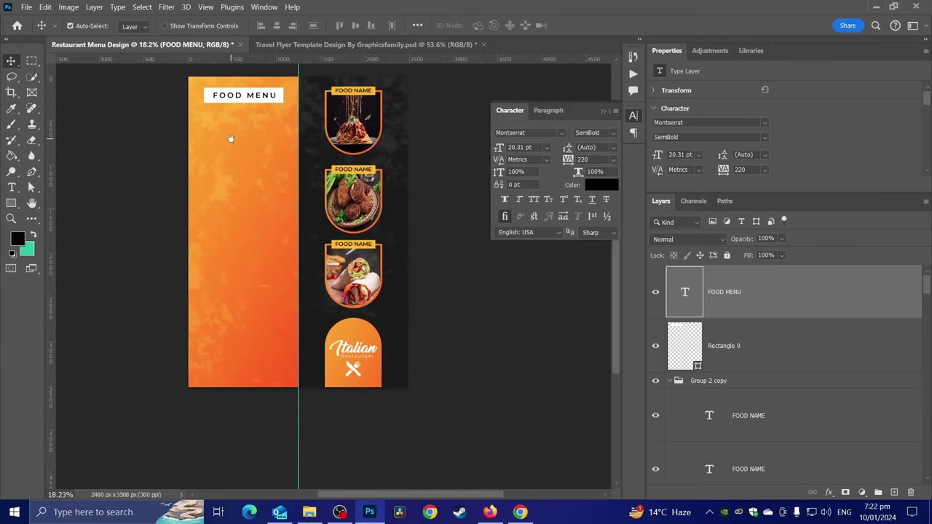
scroll(229, 121, "up", 1)
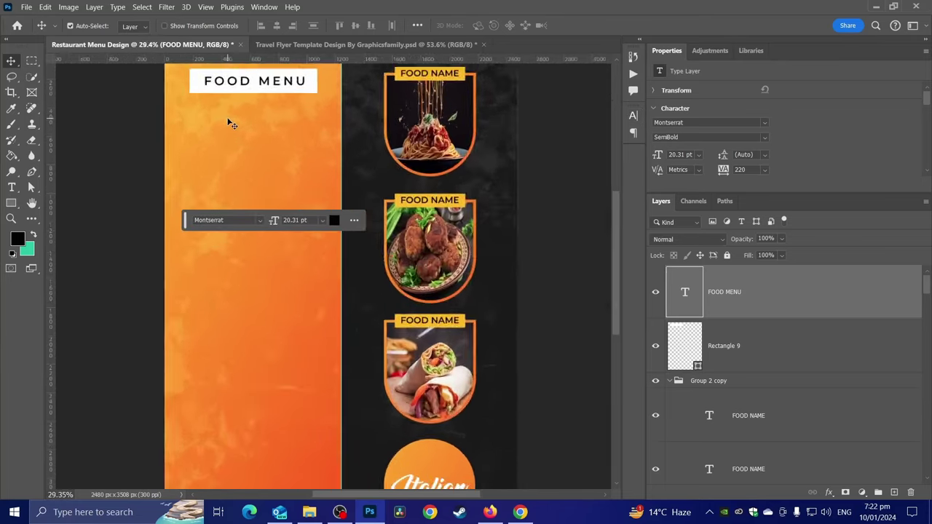
scroll(229, 121, "up", 2)
scroll(226, 192, "up", 2)
scroll(228, 195, "up", 1)
key("t")
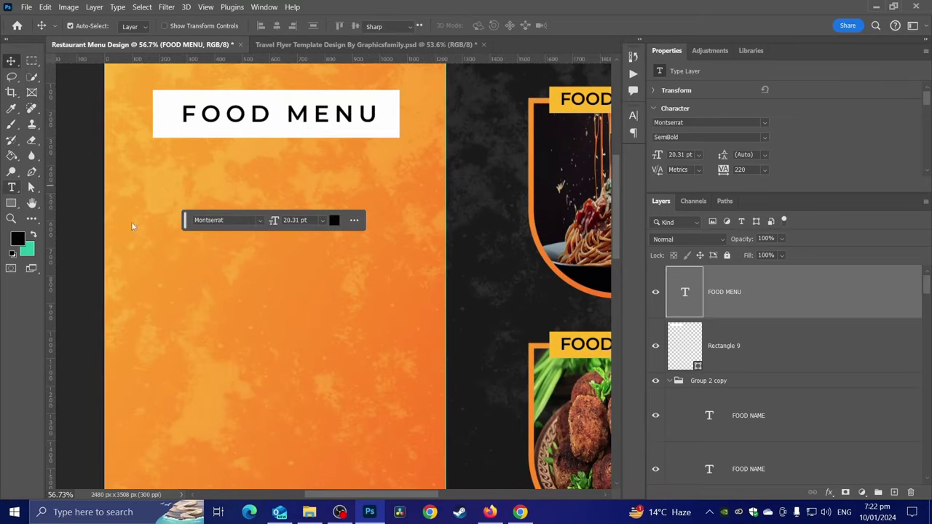
left_click(164, 251)
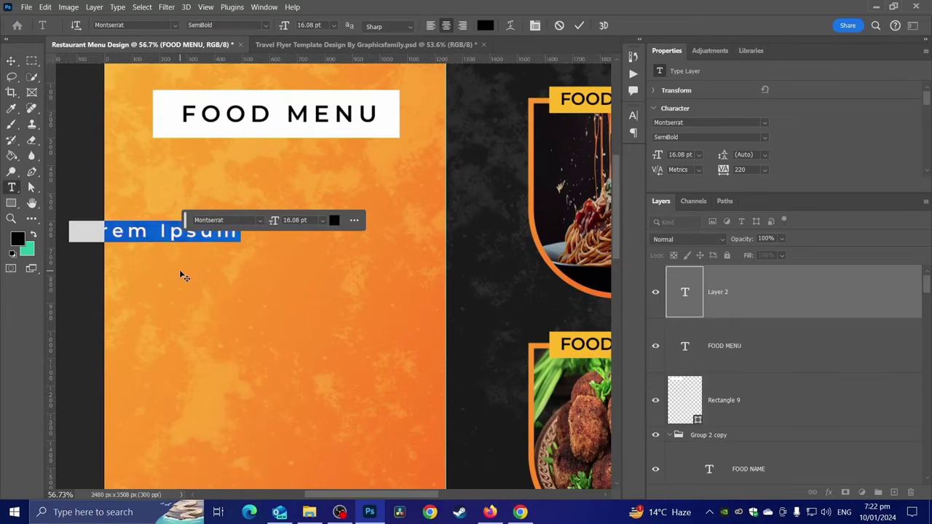
Type PIZZA and set it to Montserrat Bold with tracking 0.
type("PIZZA")
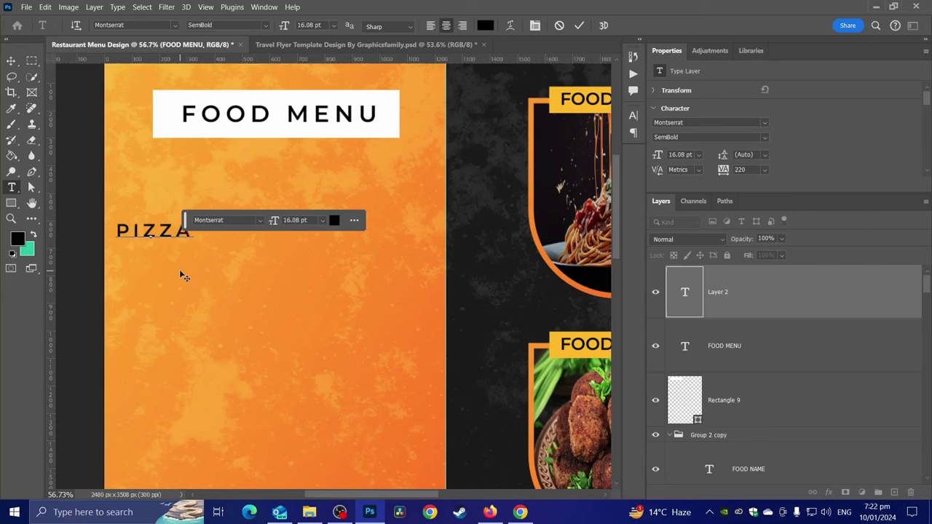
key("ctrl+a")
left_click(536, 27)
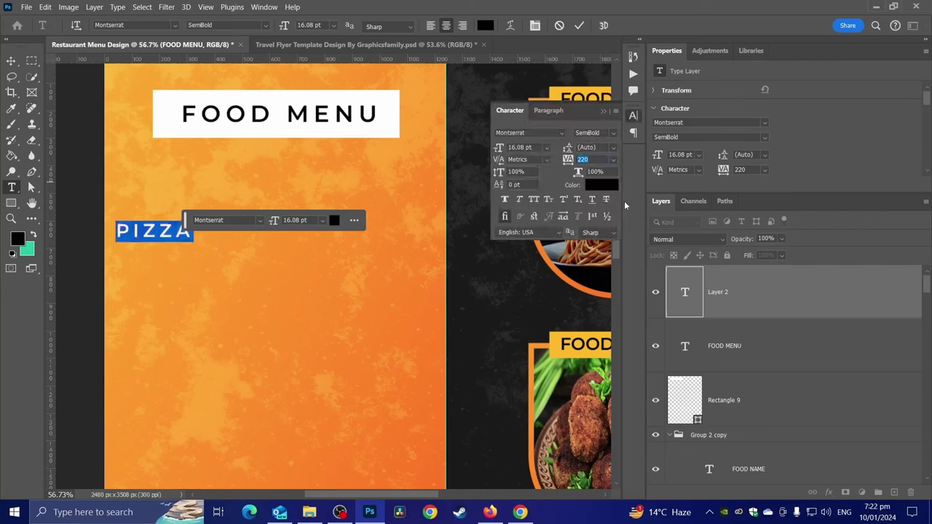
type("0")
key("Return")
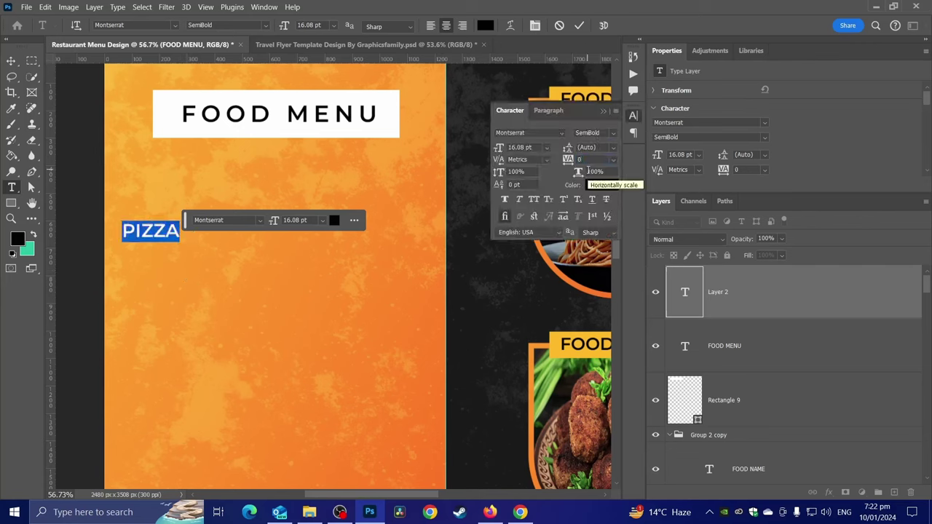
left_click(266, 27)
left_click(219, 156)
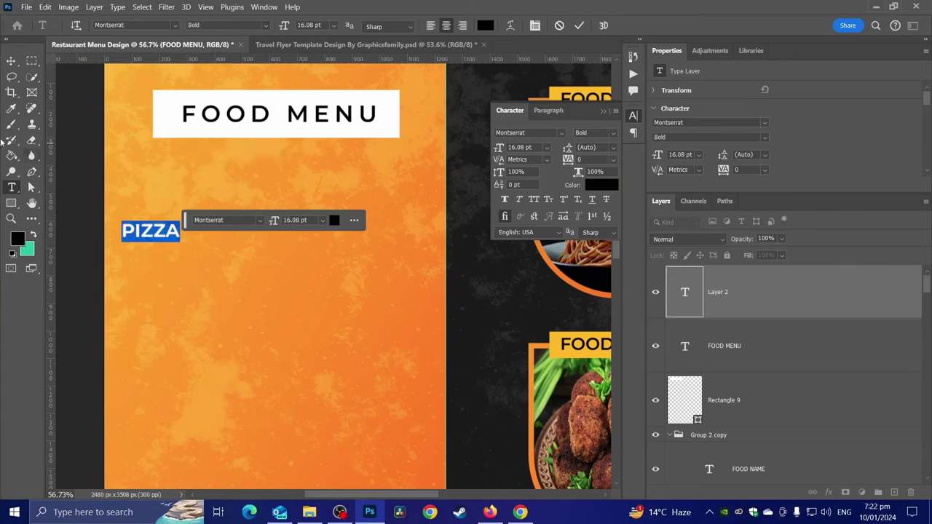
Move PIZZA under the FOOD MENU banner and enlarge it to 23.29 pt.
left_click(11, 60)
mouse_move(153, 233)
left_mouse_down()
mouse_move(154, 174)
mouse_move(235, 184)
mouse_move(197, 174)
left_mouse_up()
key("ctrl+t")
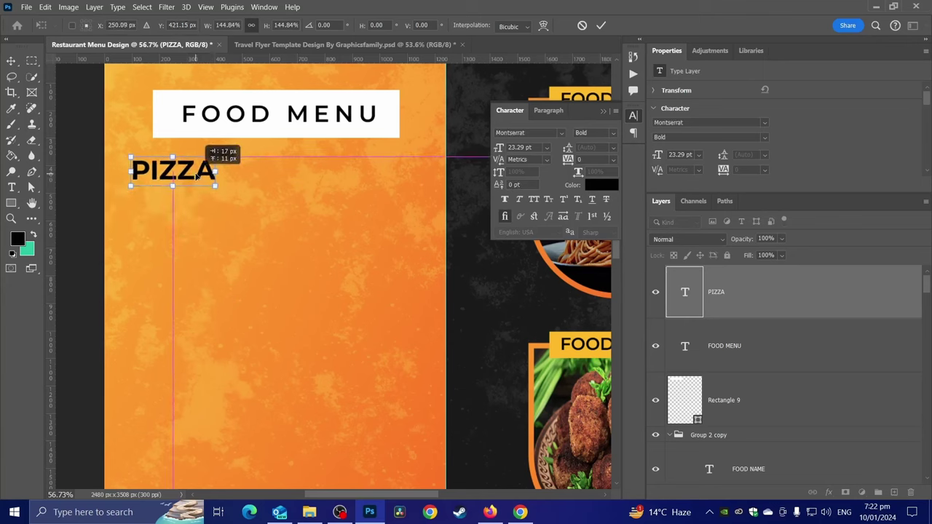
key("Return")
Add vertical guides at PIZZA's left edge and near the right page edge.
left_click_drag(51, 200, 133, 205)
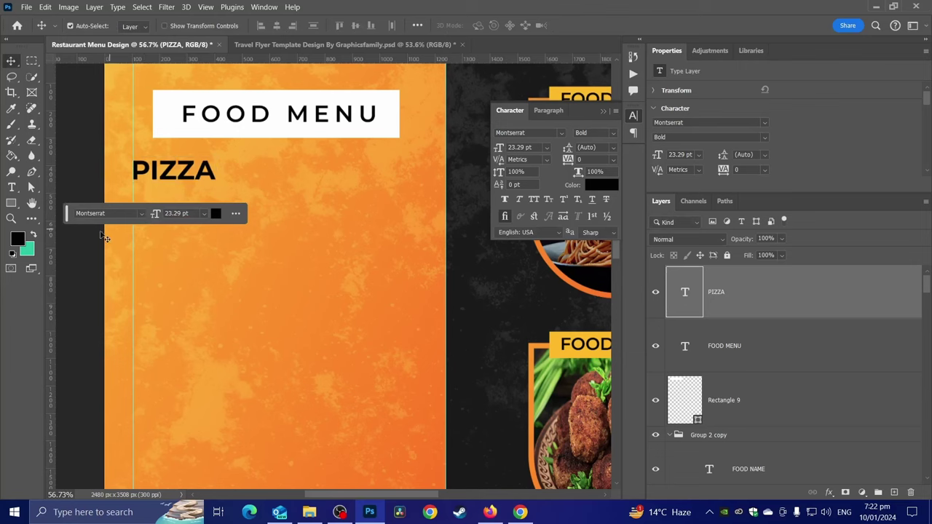
left_click_drag(51, 229, 413, 256)
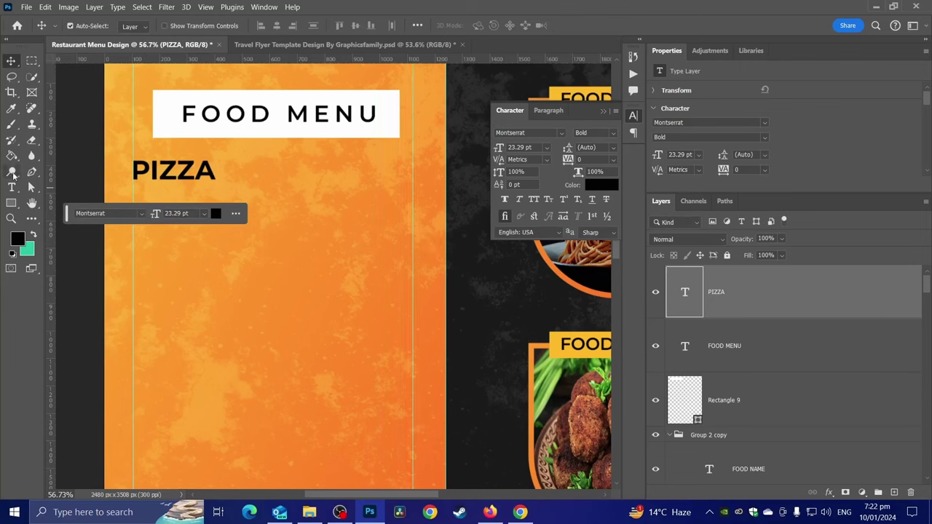
left_click(13, 187)
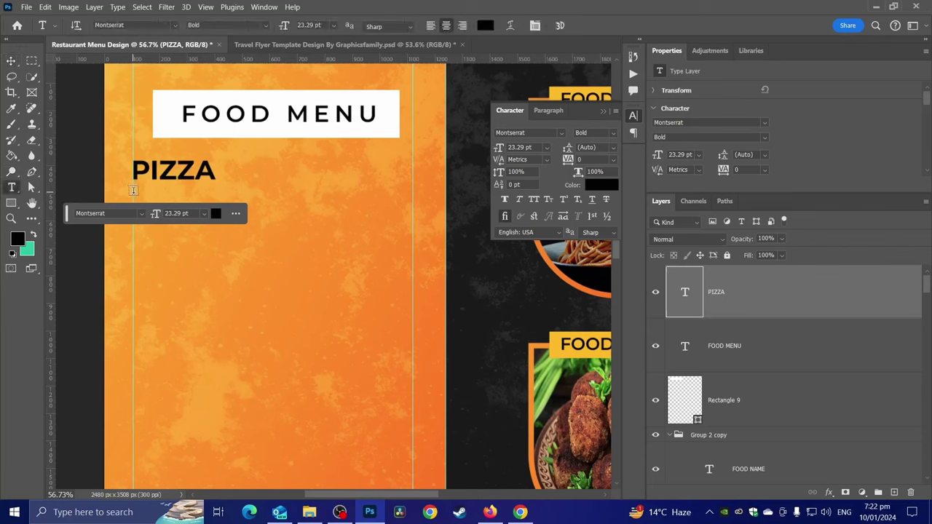
Create a justified Lorem ipsum paragraph box below PIZZA.
left_click_drag(134, 192, 412, 285)
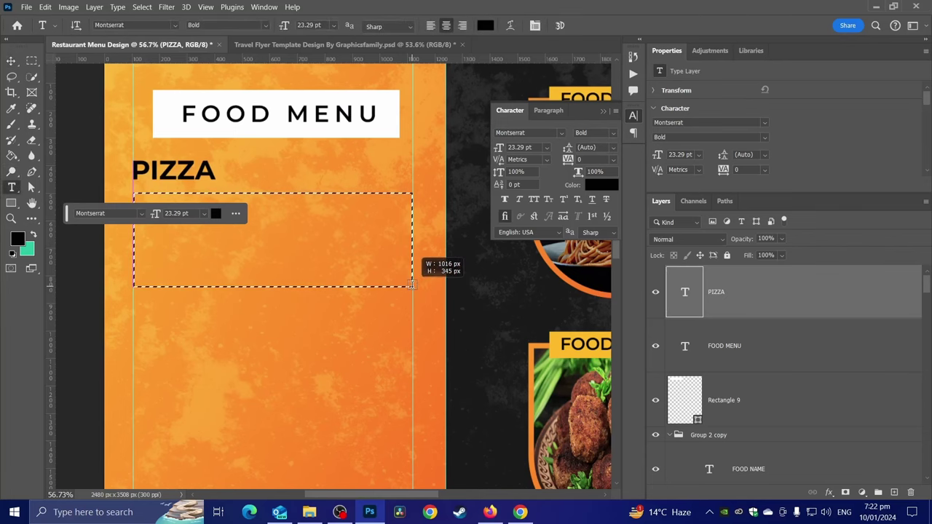
left_click_drag(412, 286, 412, 289)
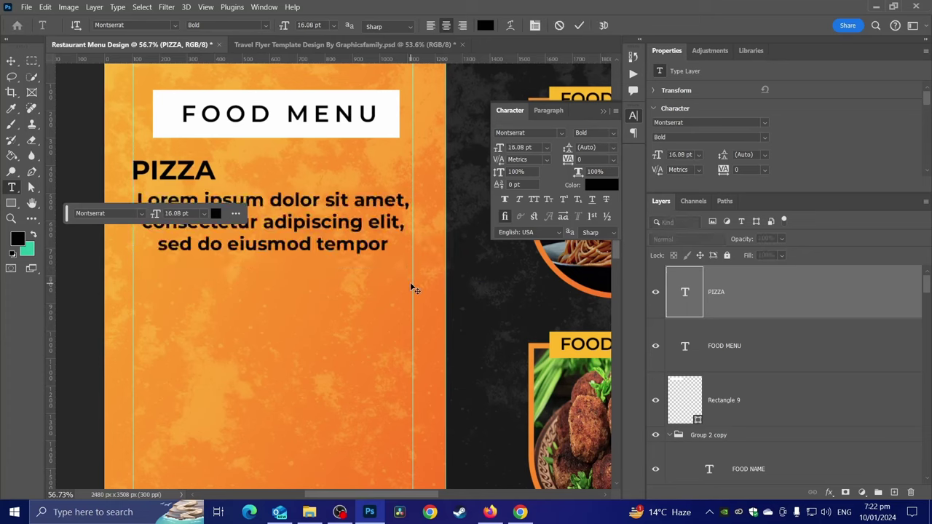
left_click(549, 110)
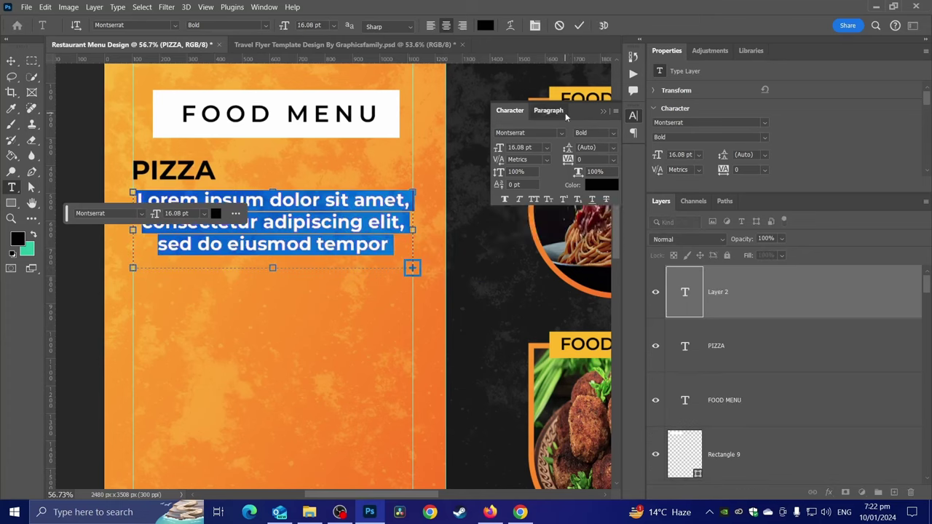
left_click(553, 135)
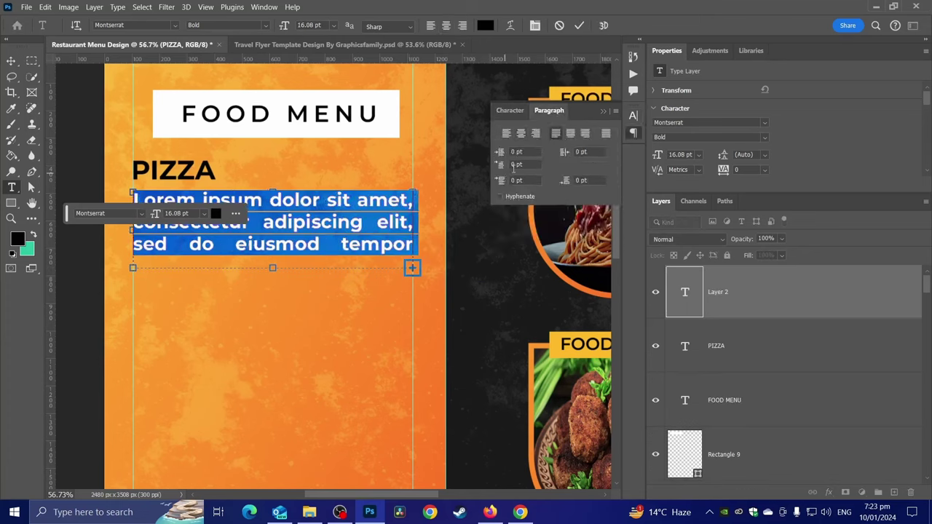
Format the paragraph as 7 pt Montserrat Medium in a near-black colour.
left_click(512, 111)
left_click_drag(501, 149, 498, 151)
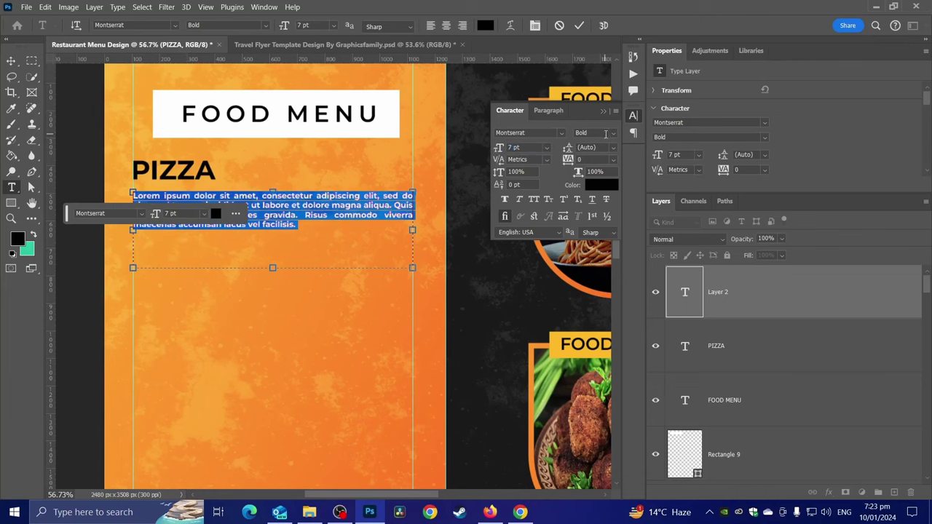
left_click(605, 133)
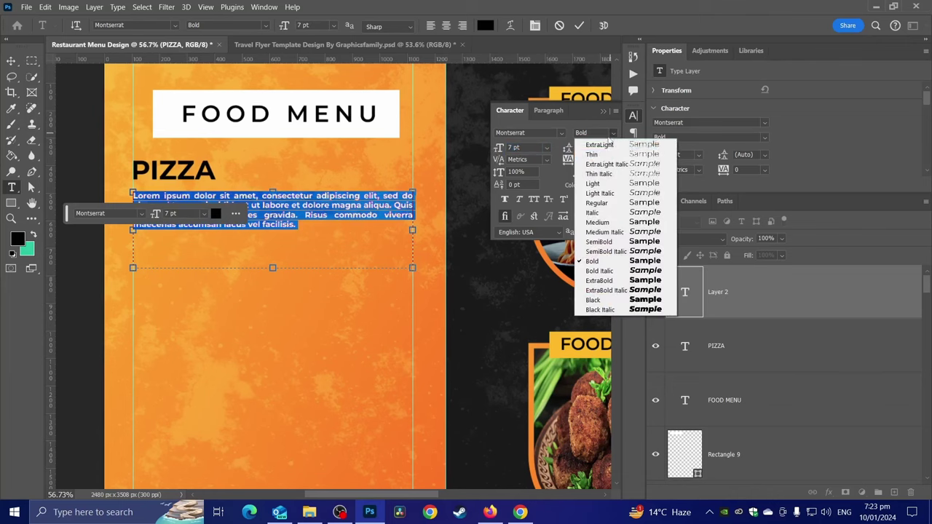
left_click(594, 222)
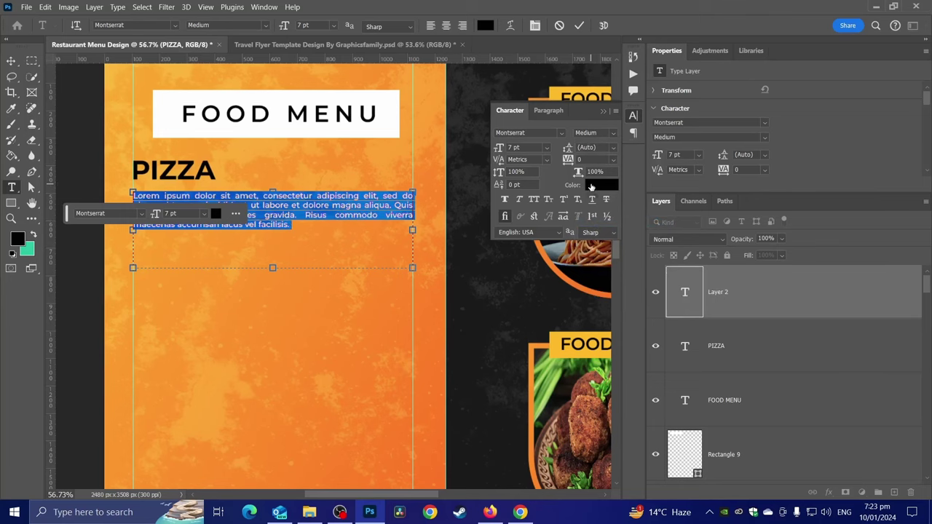
left_click(602, 185)
mouse_move(541, 333)
left_mouse_down()
mouse_move(513, 368)
mouse_move(498, 308)
mouse_move(512, 392)
mouse_move(467, 410)
mouse_move(451, 438)
left_mouse_up()
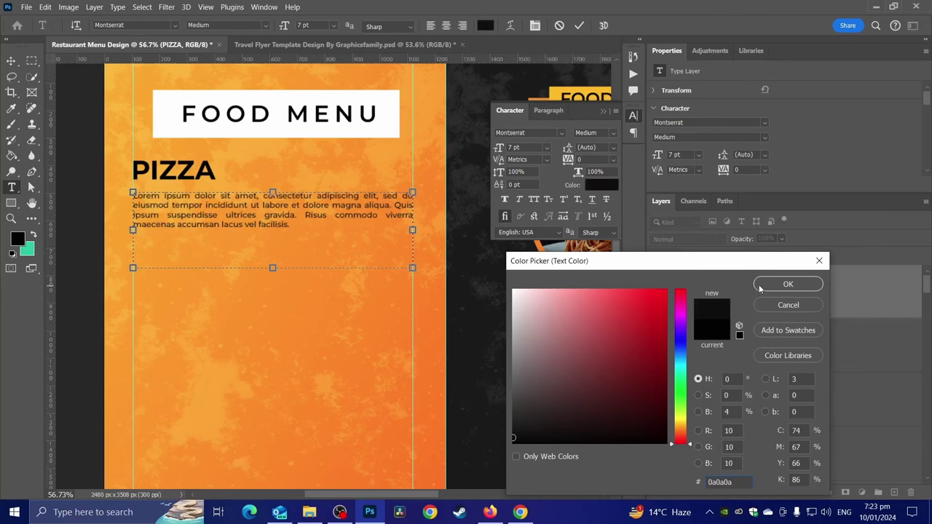
left_click(788, 284)
left_click(11, 60)
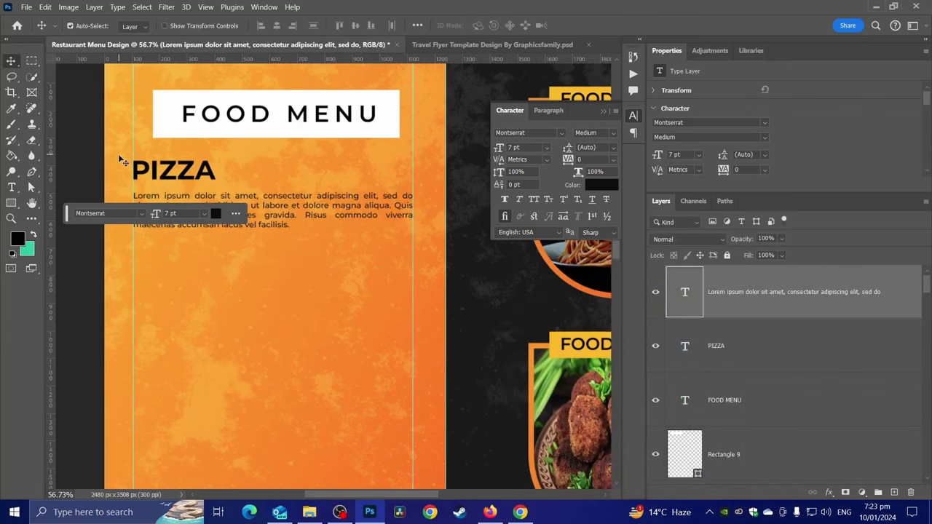
Position the paragraph directly beneath the PIZZA heading.
scroll(123, 161, "up", 1)
scroll(127, 163, "up", 1)
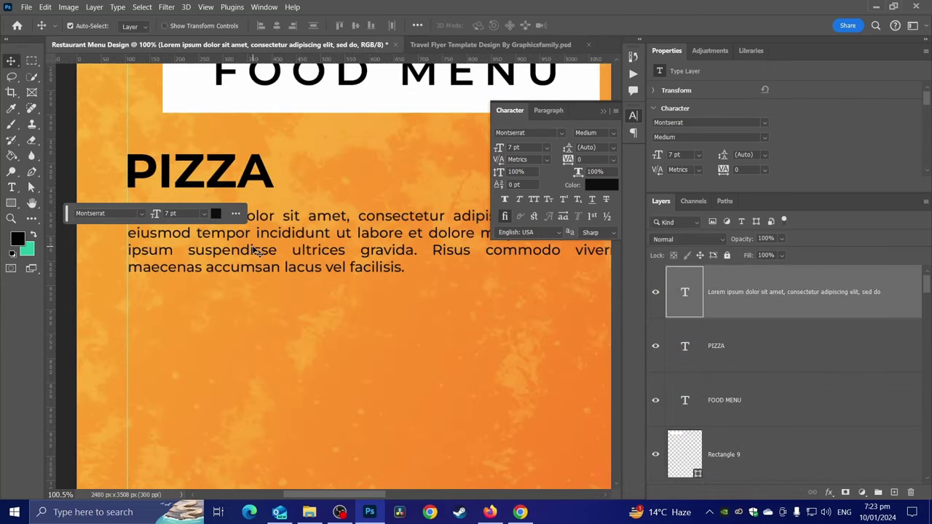
scroll(255, 251, "down", 2)
scroll(270, 255, "up", 1)
left_click(95, 260)
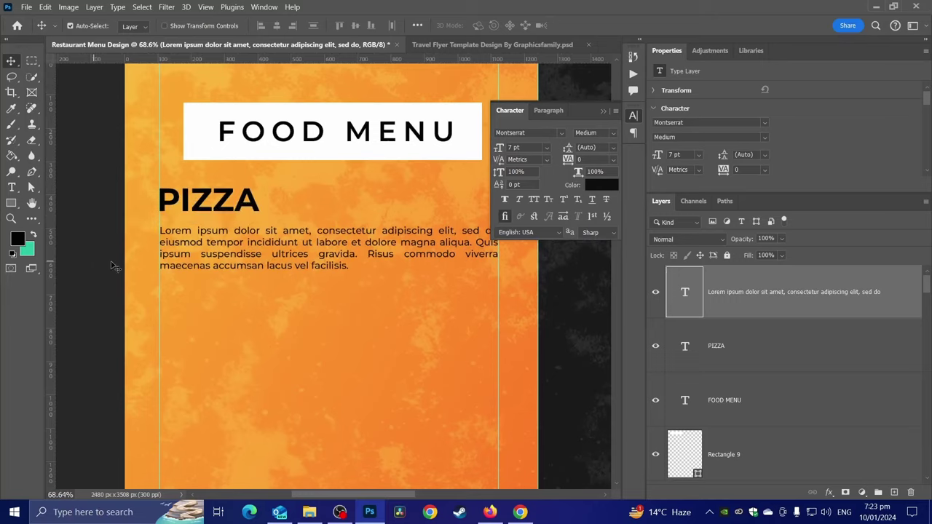
scroll(269, 229, "down", 1)
scroll(276, 228, "up", 1)
left_click_drag(222, 234, 221, 235)
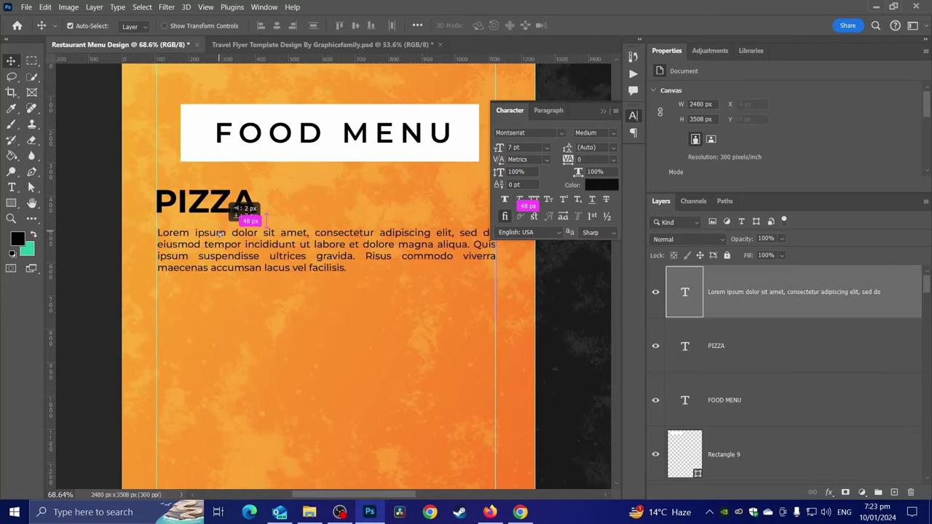
left_click_drag(221, 235, 222, 231)
scroll(306, 197, "down", 2)
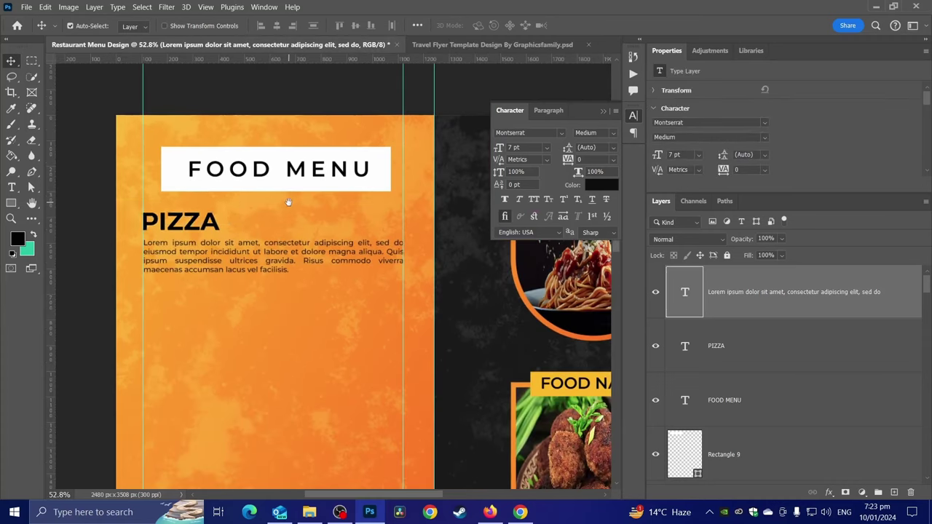
scroll(288, 203, "up", 2)
Draw a 94 px black square beside the PIZZA heading.
left_click(11, 203)
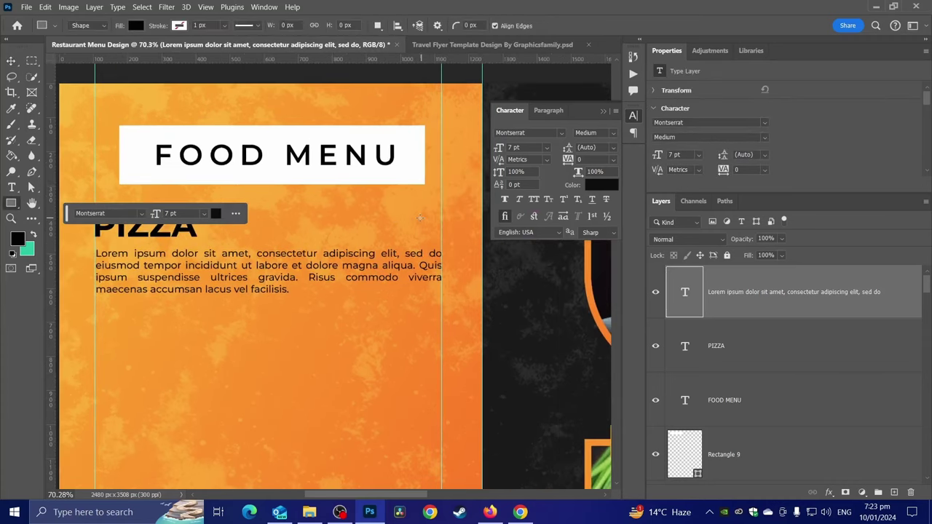
left_click_drag(336, 210, 412, 228)
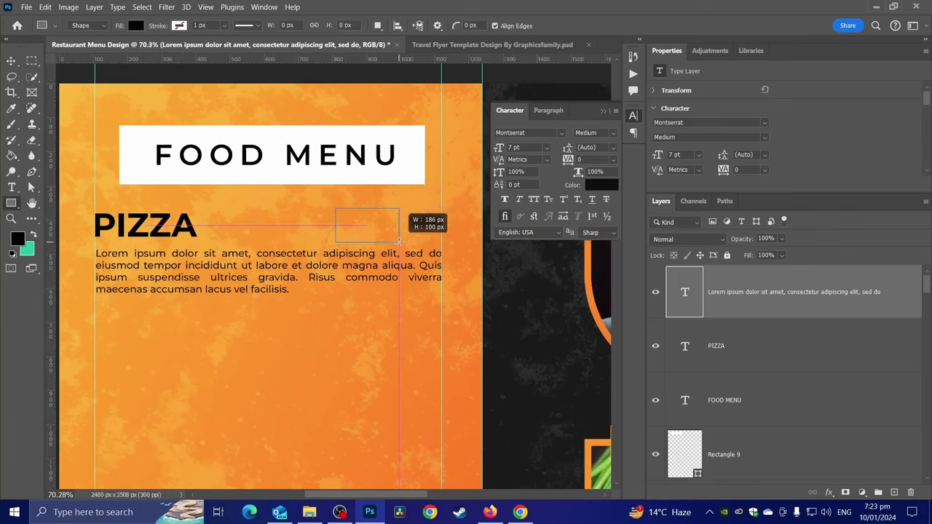
left_click_drag(413, 237, 403, 241)
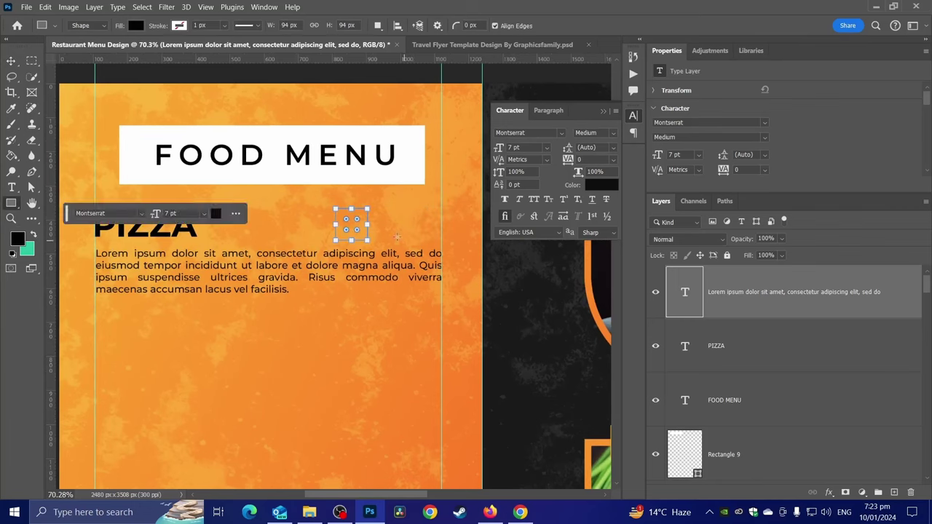
Snap the square to the right margin guide and widen it to 122 px.
left_click(11, 61)
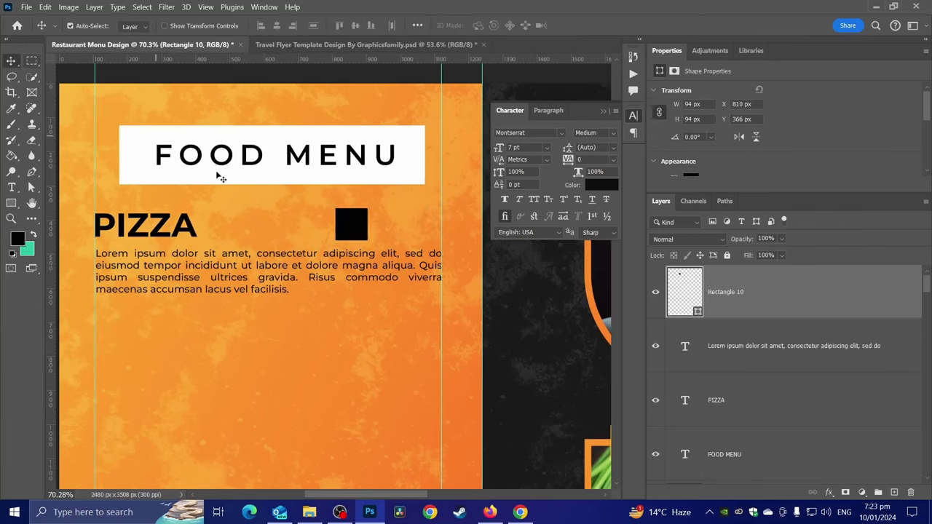
left_click_drag(347, 231, 418, 228)
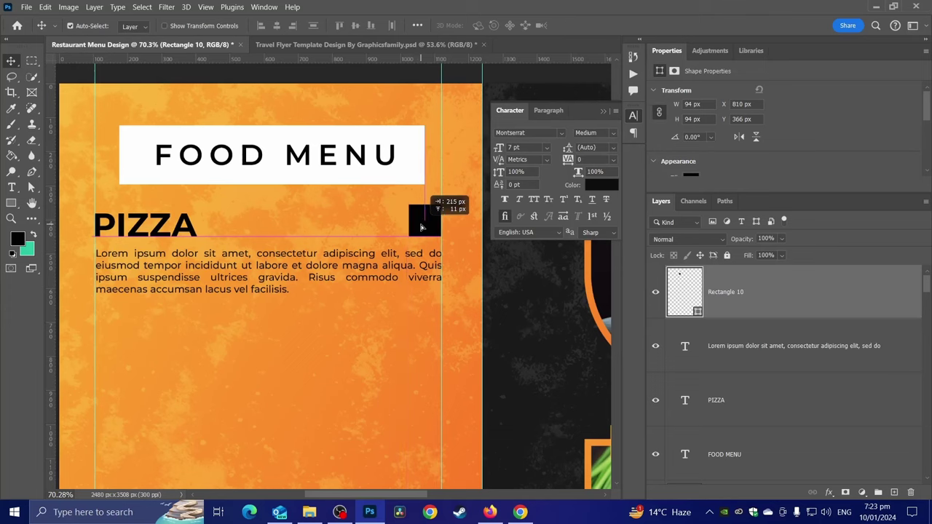
left_click_drag(418, 228, 406, 220)
scroll(348, 243, "up", 1)
key("ctrl+t")
key("Return")
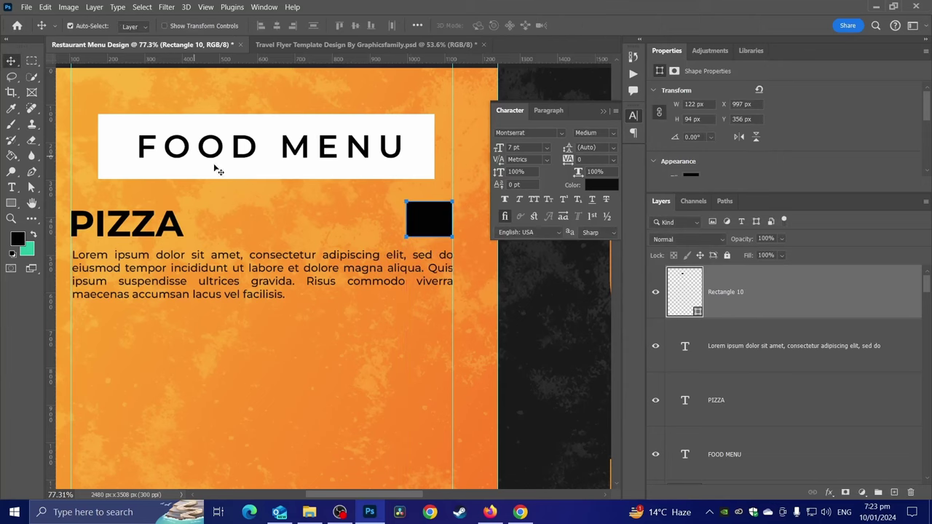
scroll(69, 215, "down", 3)
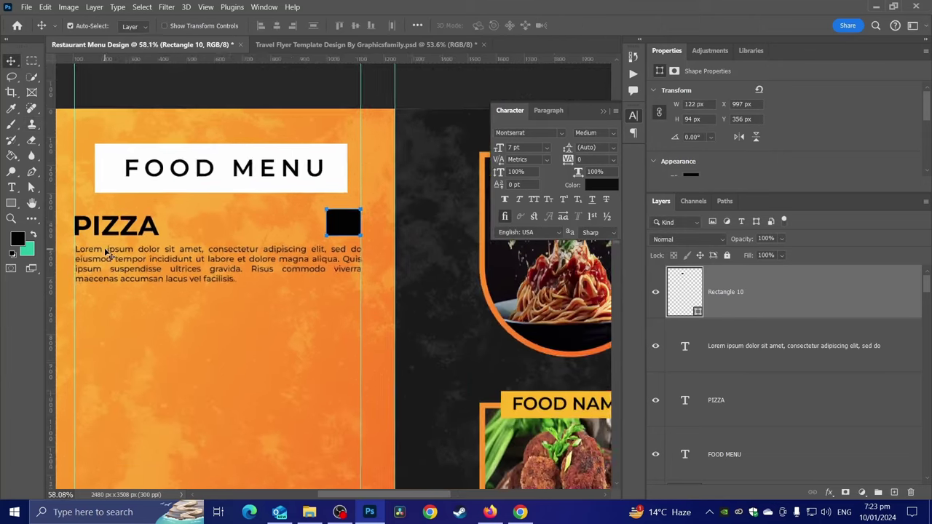
scroll(109, 252, "down", 1)
left_click(294, 102)
scroll(255, 182, "up", 1)
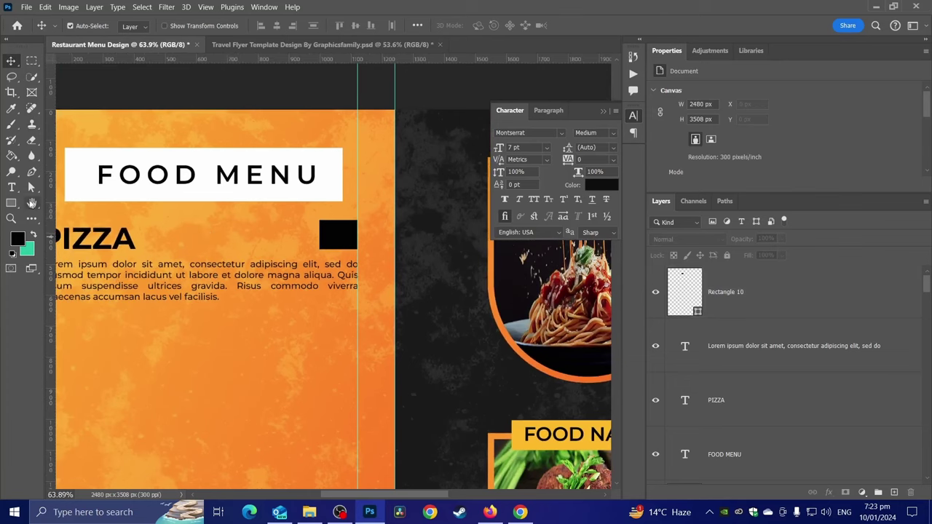
Add a 15$ price text in Montserrat ExtraBold, coloured orange sampled from the menu.
key("t")
left_click(173, 376)
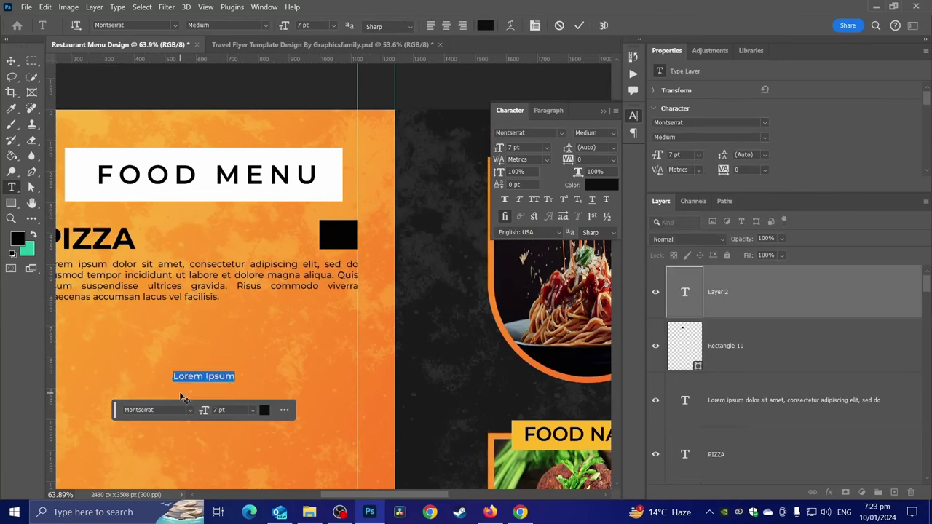
key("BackSpace")
key("ctrl+a")
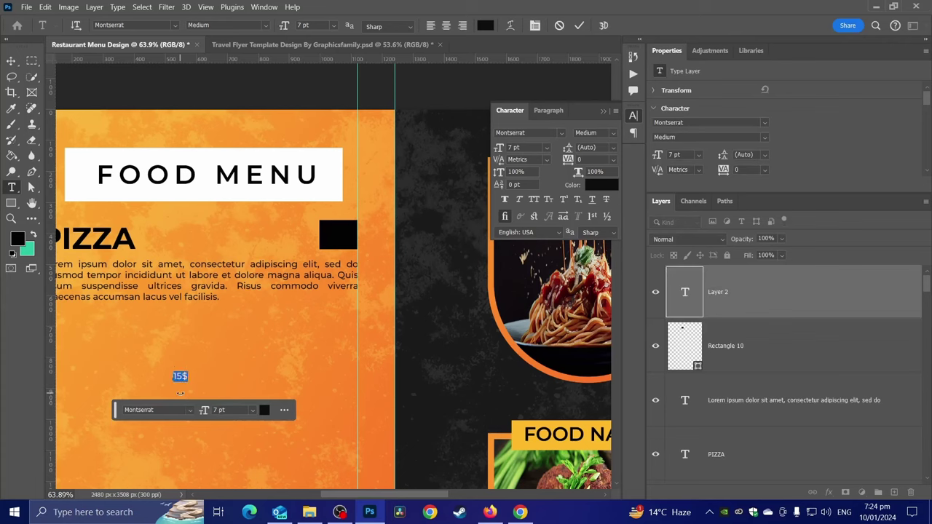
left_click(266, 28)
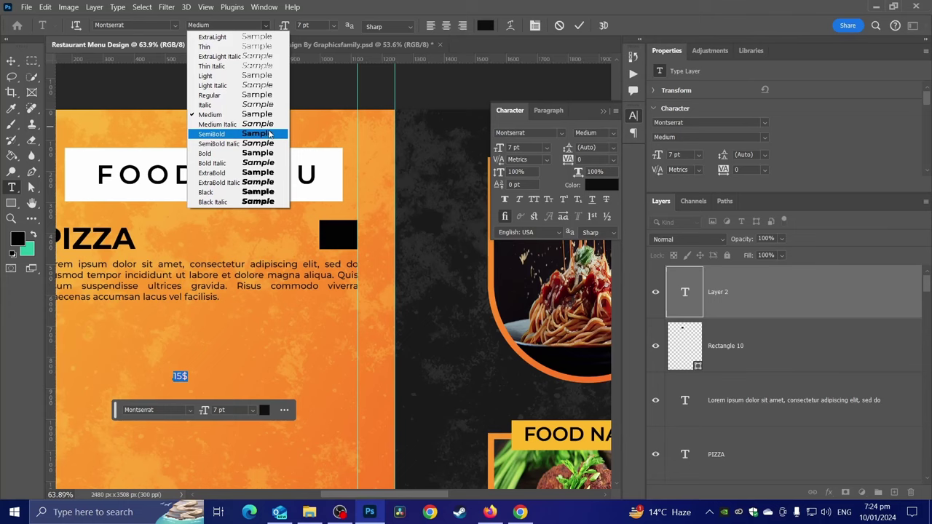
left_click(261, 173)
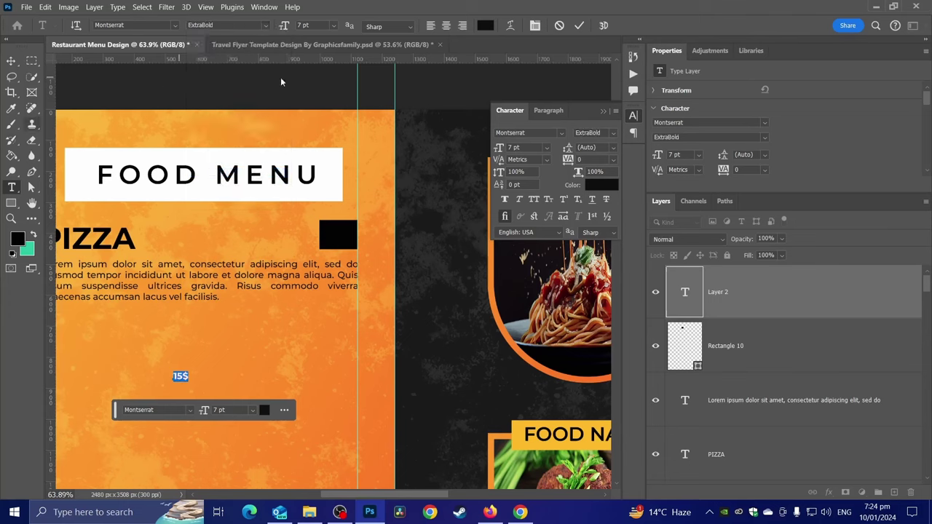
left_click(485, 26)
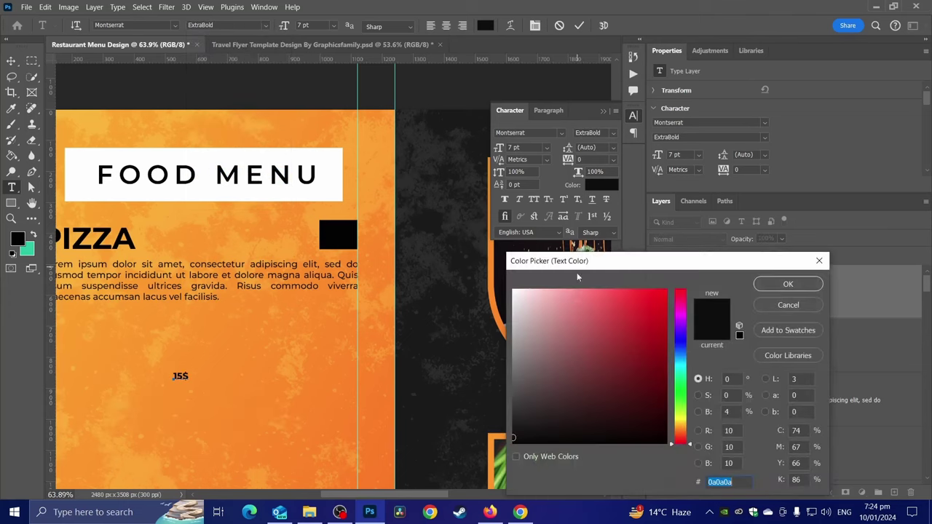
left_click(492, 257)
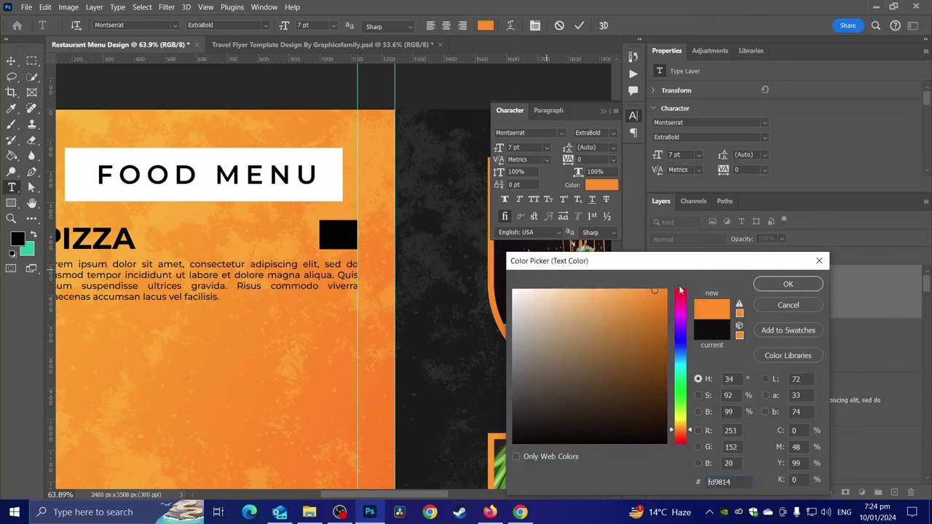
left_click(789, 285)
Scale the 15$ to about 13 pt and centre it on the black box.
key("ctrl+t")
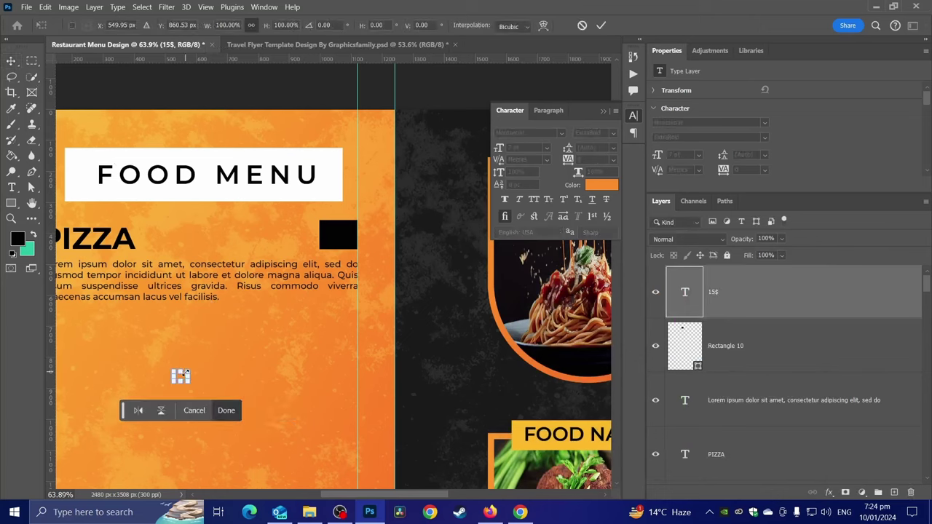
mouse_move(180, 364)
left_mouse_down()
mouse_move(332, 241)
mouse_move(364, 237)
left_mouse_up()
scroll(352, 233, "up", 5)
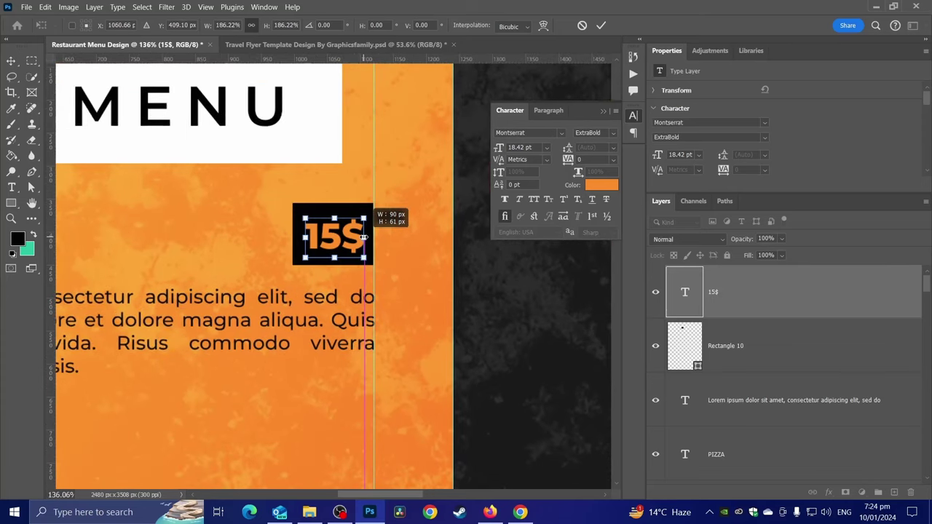
key("Return")
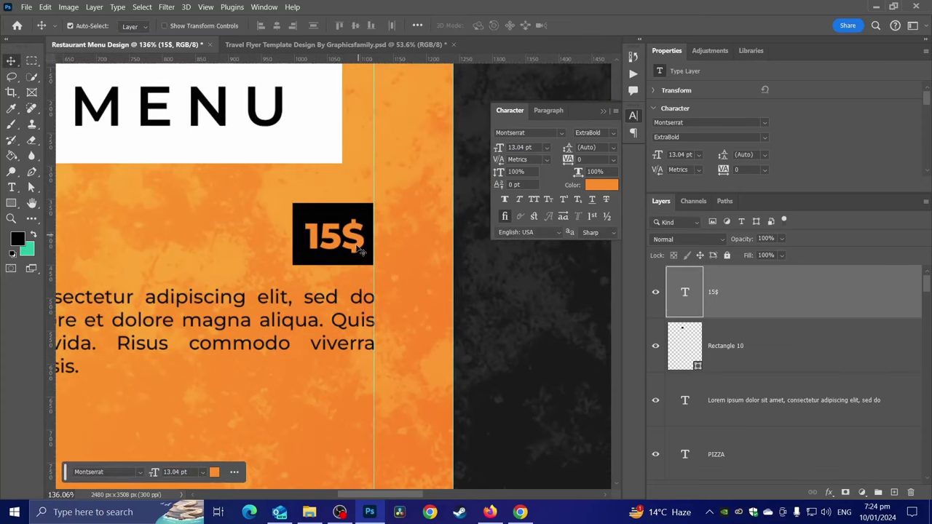
left_click(753, 340, "shift")
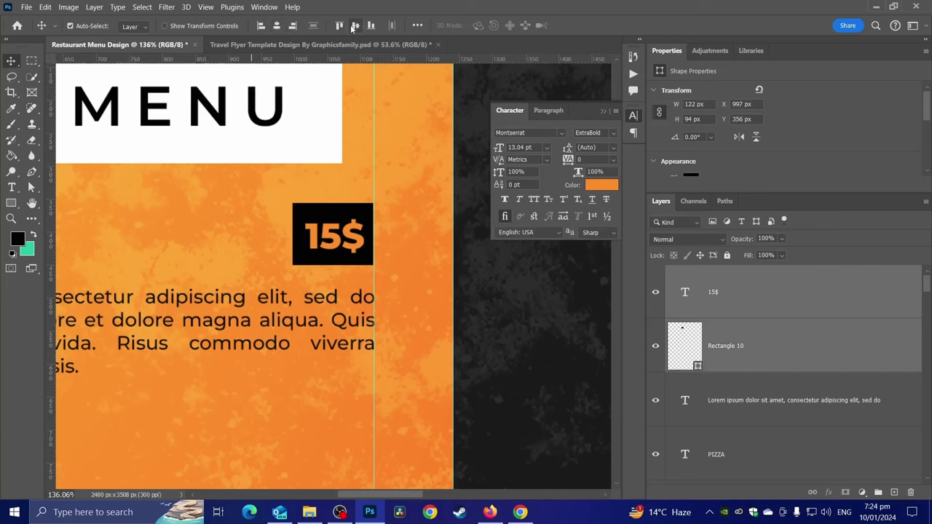
key("ctrl+0")
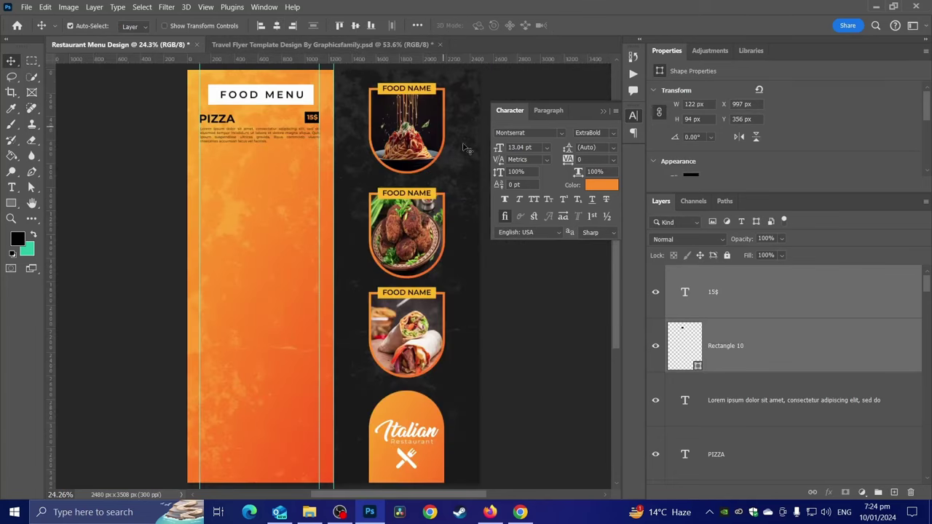
Group the PIZZA heading, description and 15$ price, and place a copy below it.
scroll(311, 134, "up", 2)
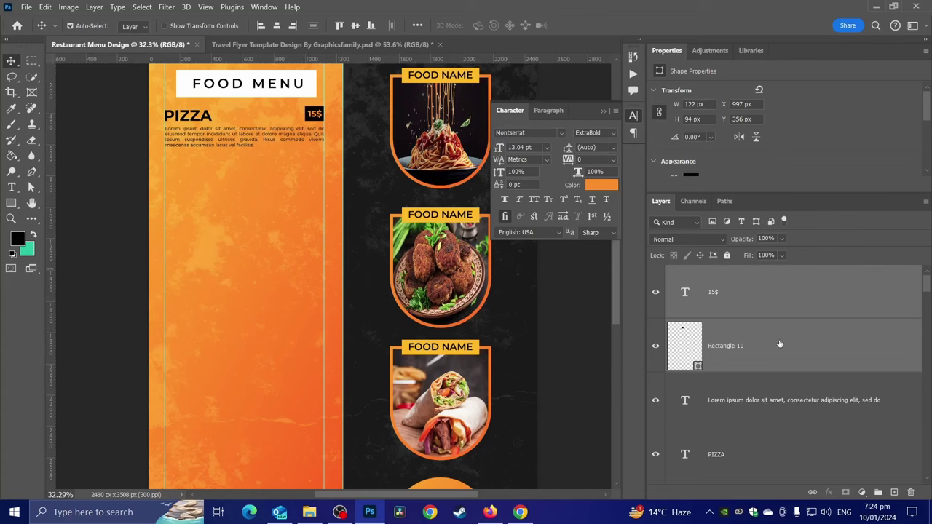
left_click(768, 412, "shift")
left_click(758, 451, "shift")
left_click(762, 316, "shift")
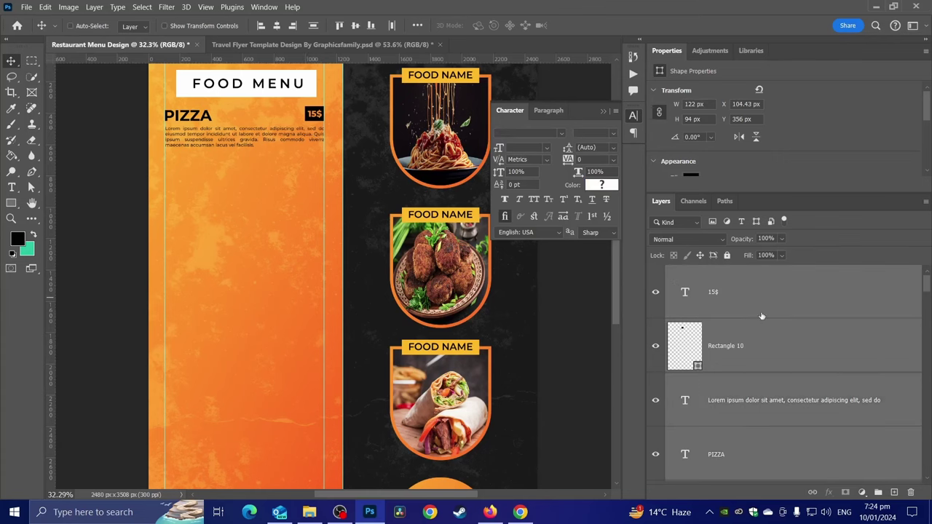
left_click(877, 492)
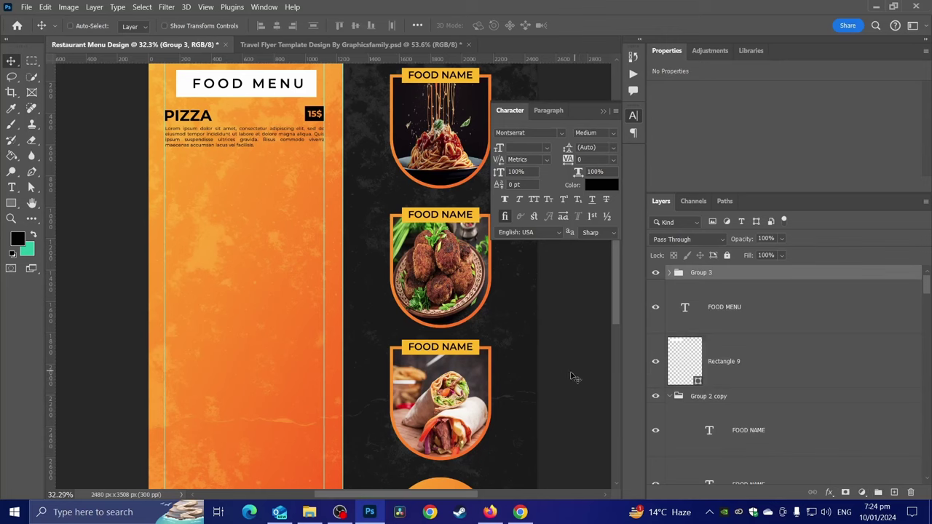
key("ctrl+alt+t")
left_click_drag(238, 137, 235, 185)
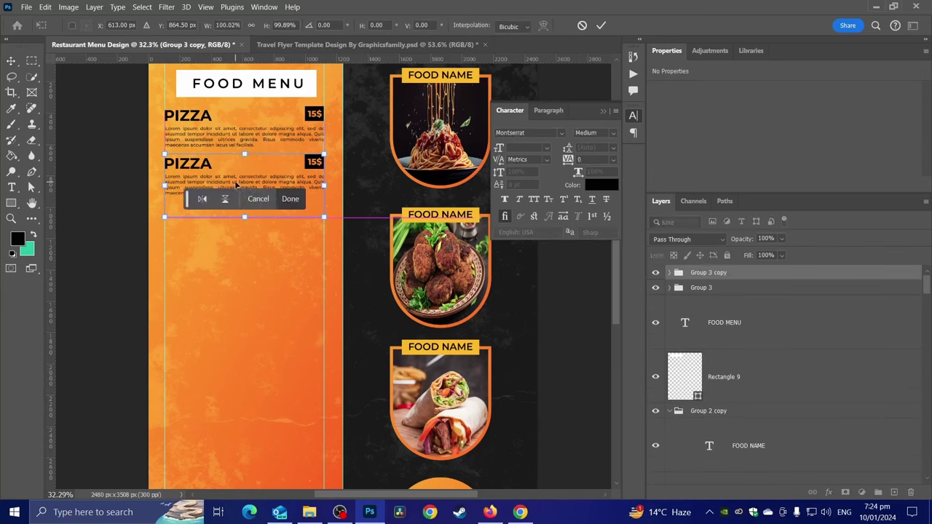
key("Return")
Retitle the copied heading BURGER and line it up with PIZZA.
left_click(12, 187)
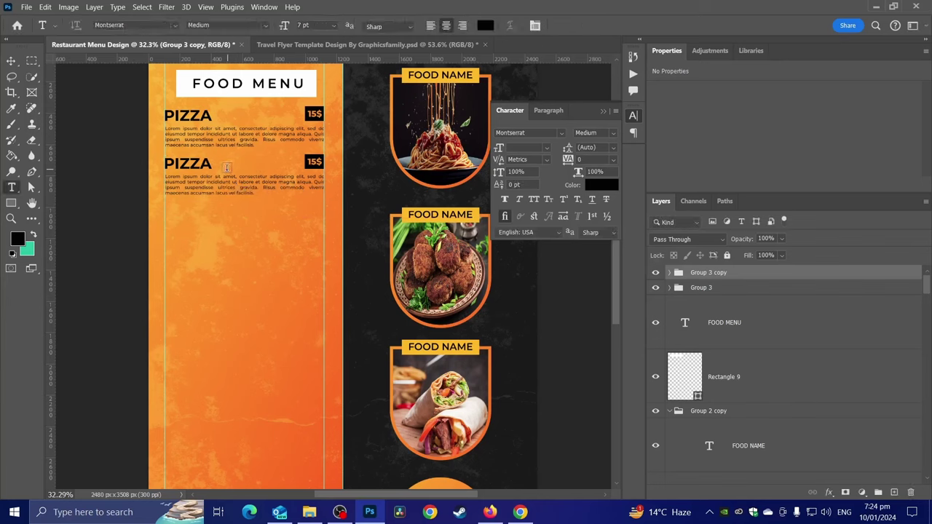
double_click(188, 164)
type("b")
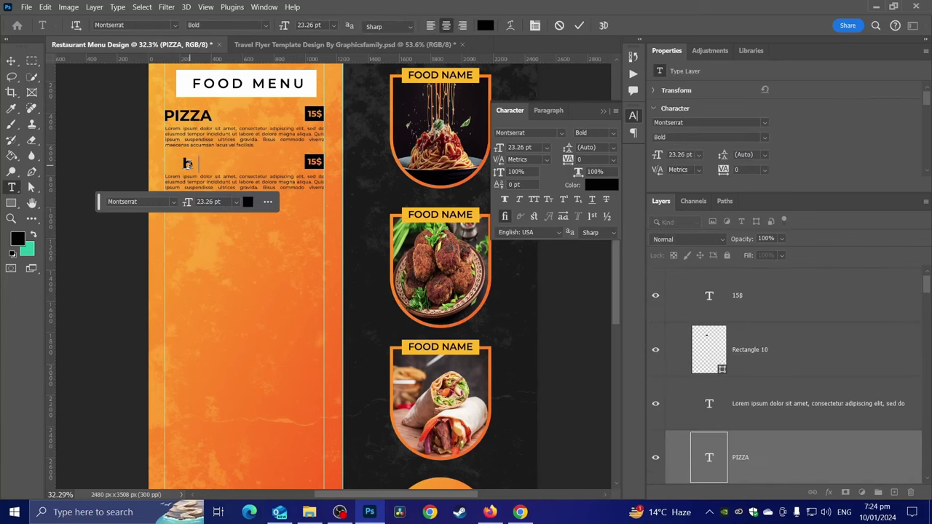
type("URU")
key("BackSpace")
key("BackSpace")
key("BackSpace")
type("BURG")
type("ER")
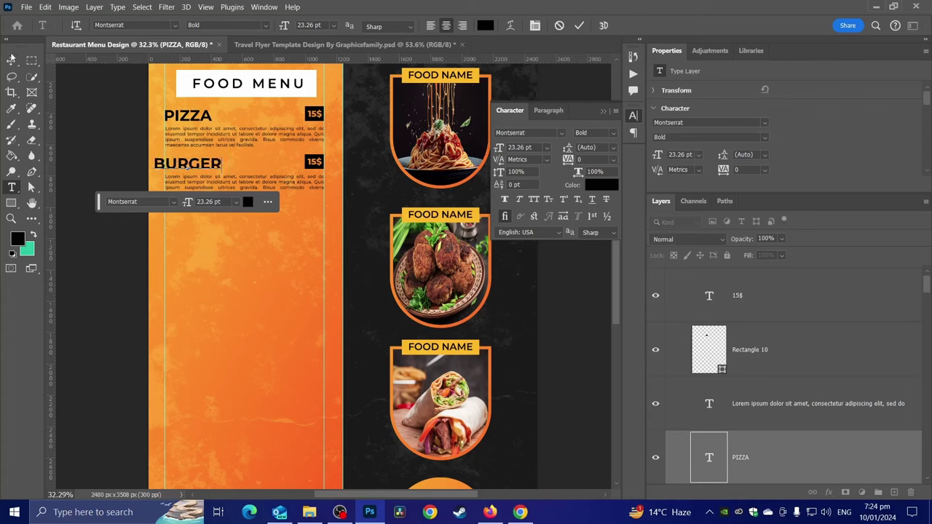
left_click(11, 59)
left_click_drag(195, 171, 204, 170)
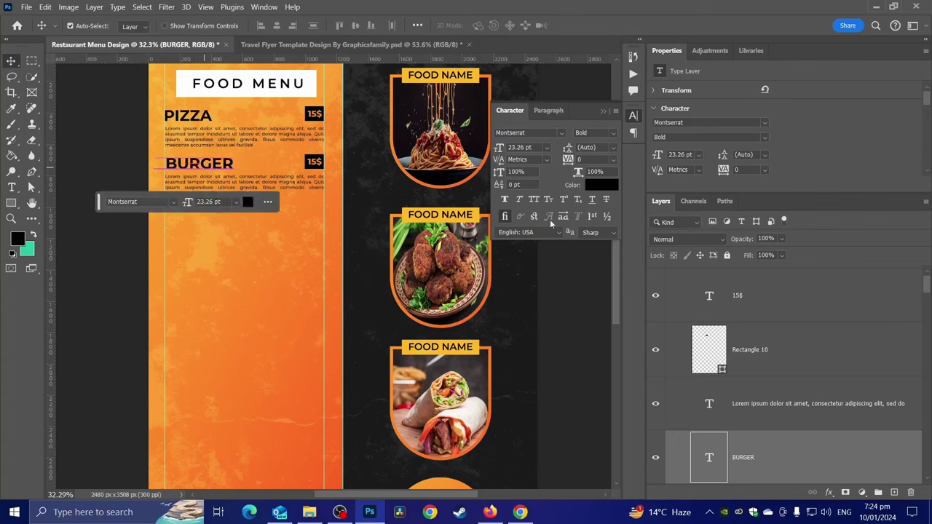
Change the copy's price to 10$ and select the BURGER item group.
scroll(751, 337, "up", 1)
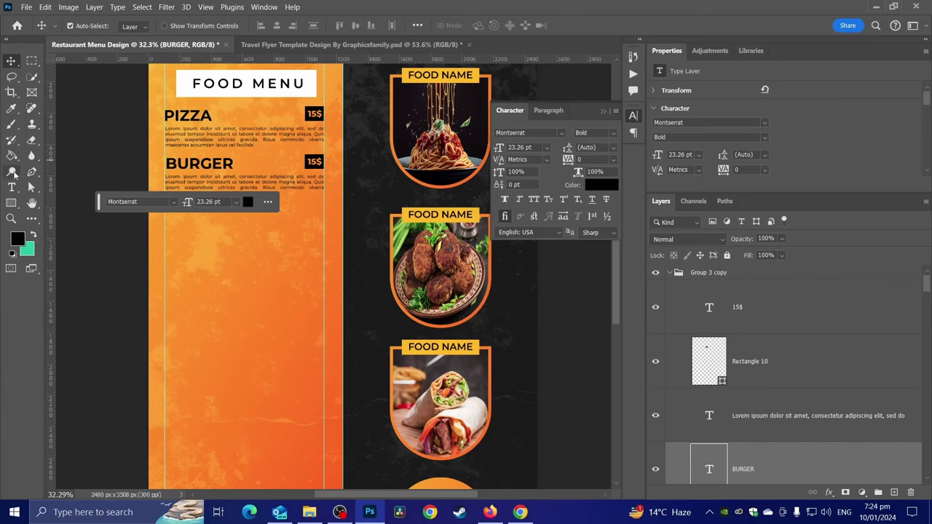
left_click(11, 187)
left_click(314, 162)
type("0")
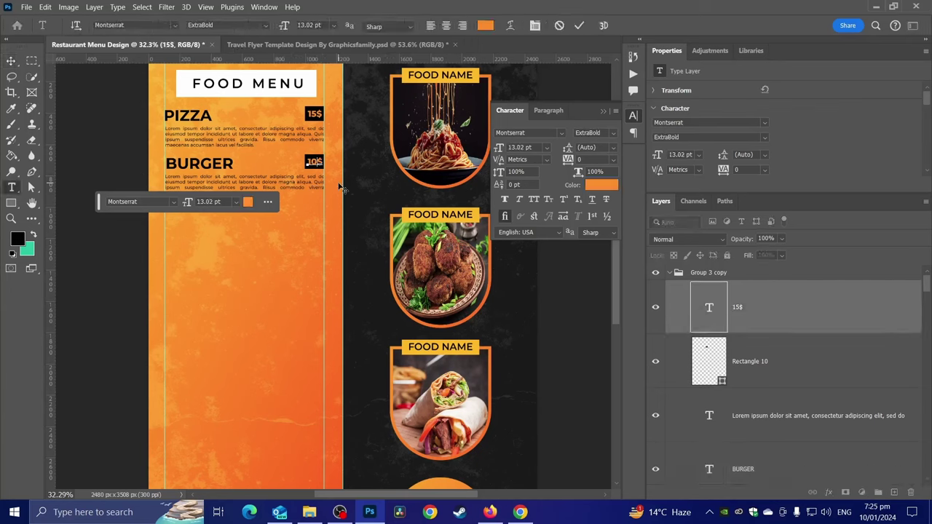
left_click(11, 60)
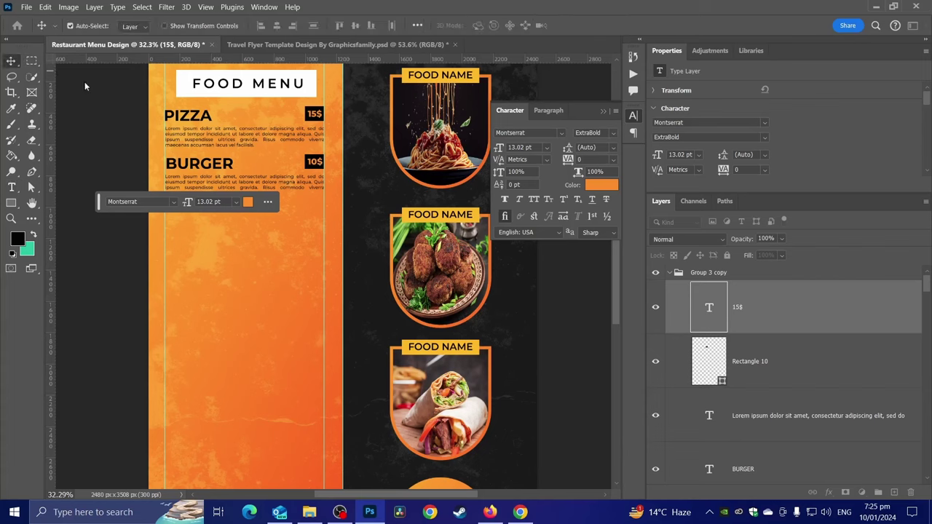
left_click(670, 273)
left_click(704, 274)
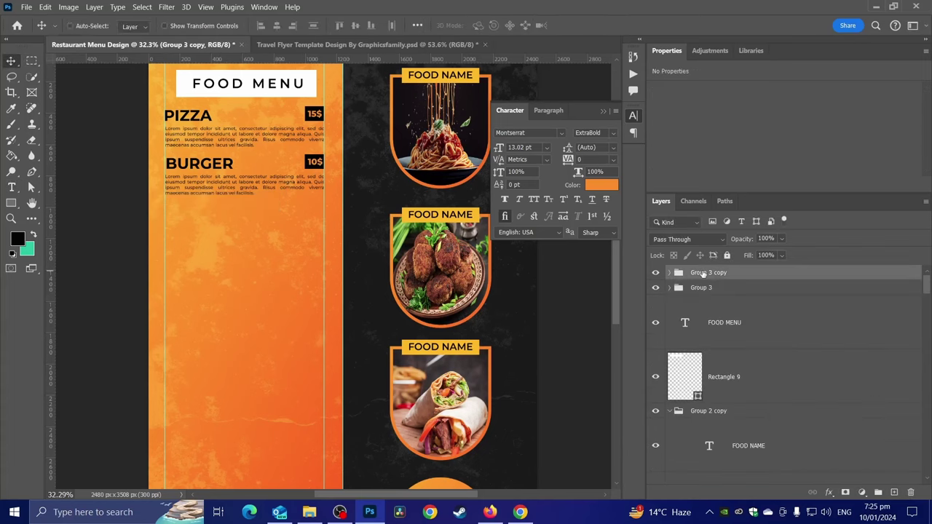
Duplicate the BURGER item and move the copy below it.
key("ctrl+j")
key("ctrl+t")
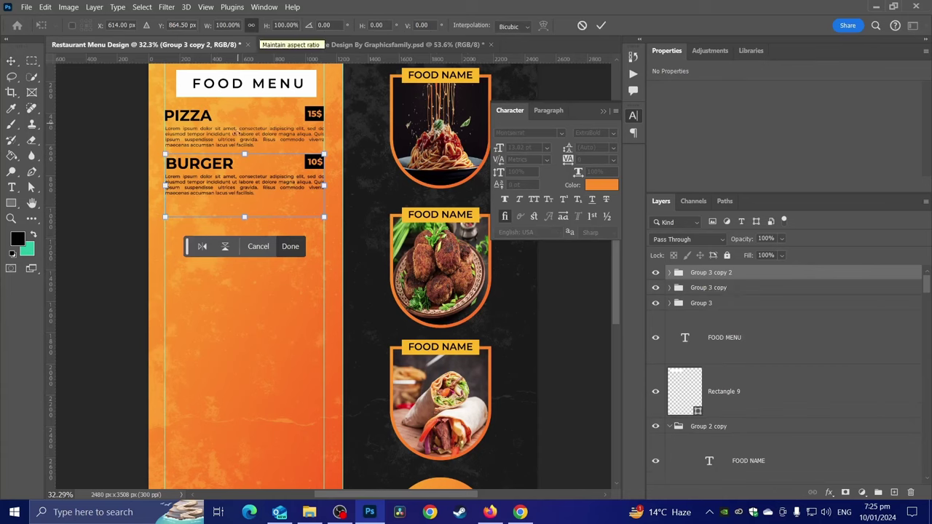
left_click_drag(221, 183, 222, 231)
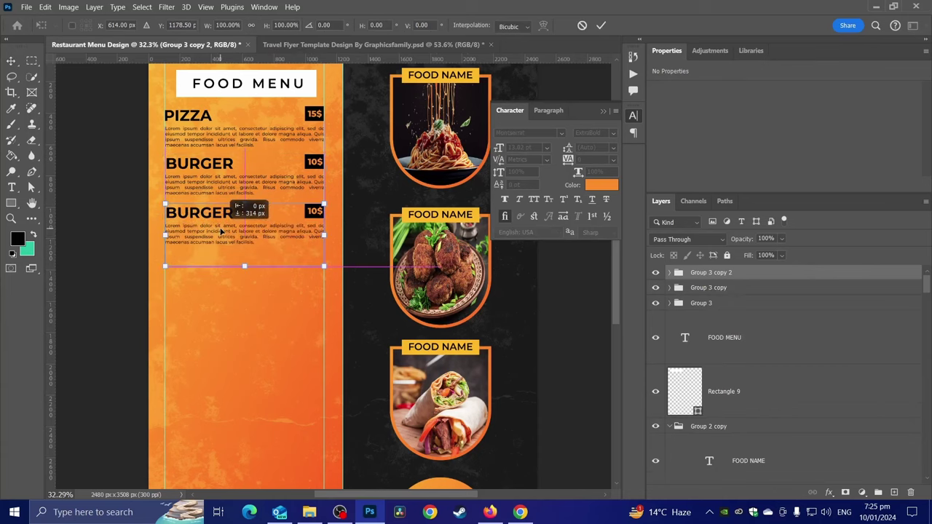
key("Return")
key("ctrl+minus")
left_click(215, 215)
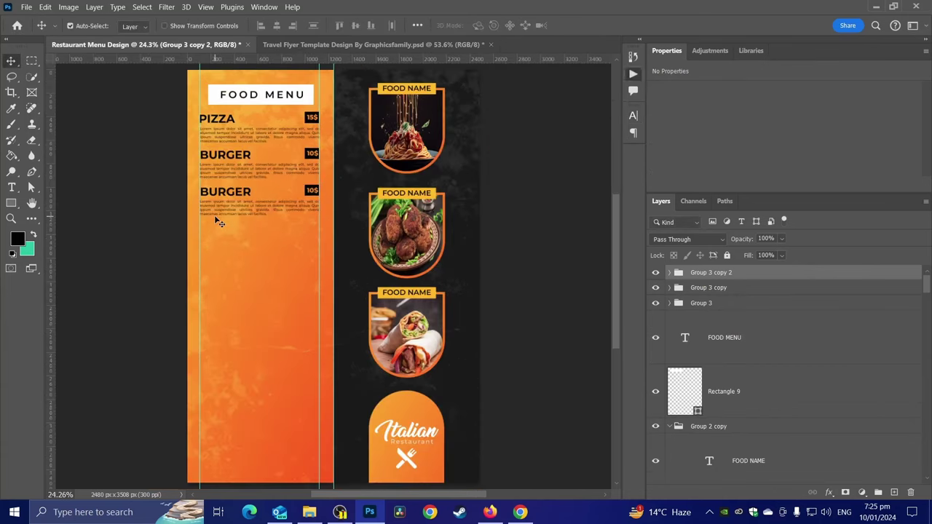
scroll(214, 215, "up", 2)
Retitle the third item RAMEN in all capitals and align its heading.
left_click(11, 188)
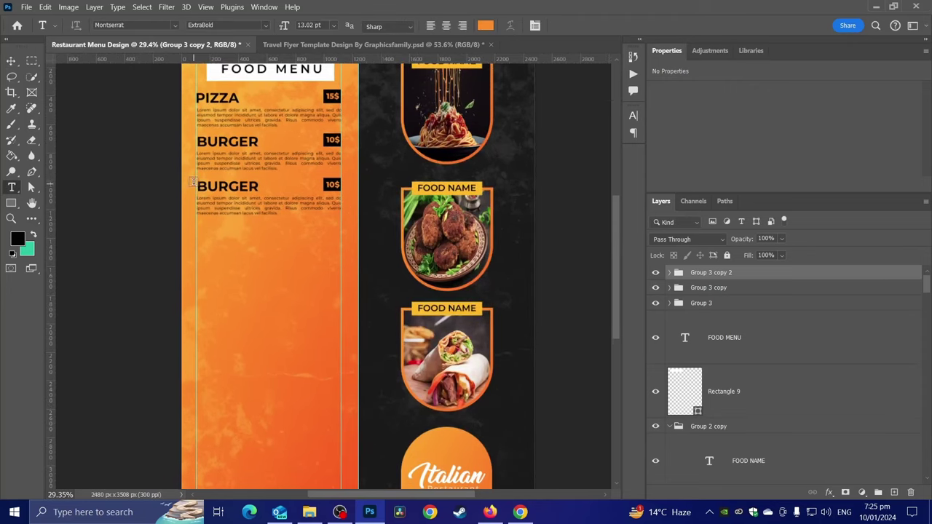
double_click(206, 186)
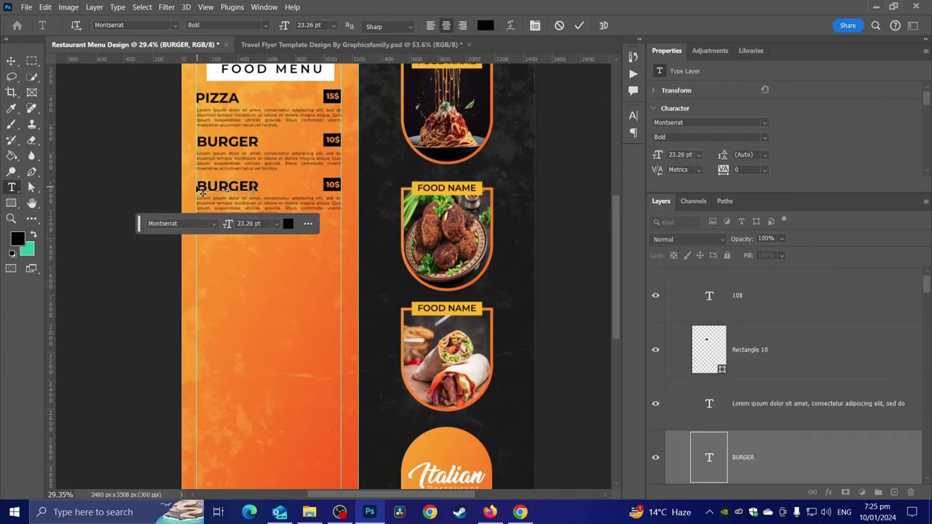
type("Ramen")
key("ctrl+a")
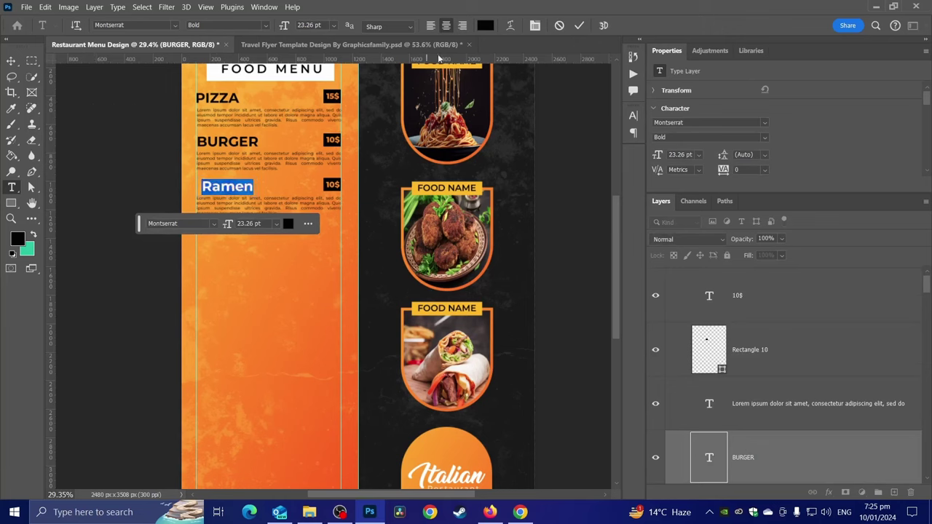
left_click(533, 26)
left_click(534, 198)
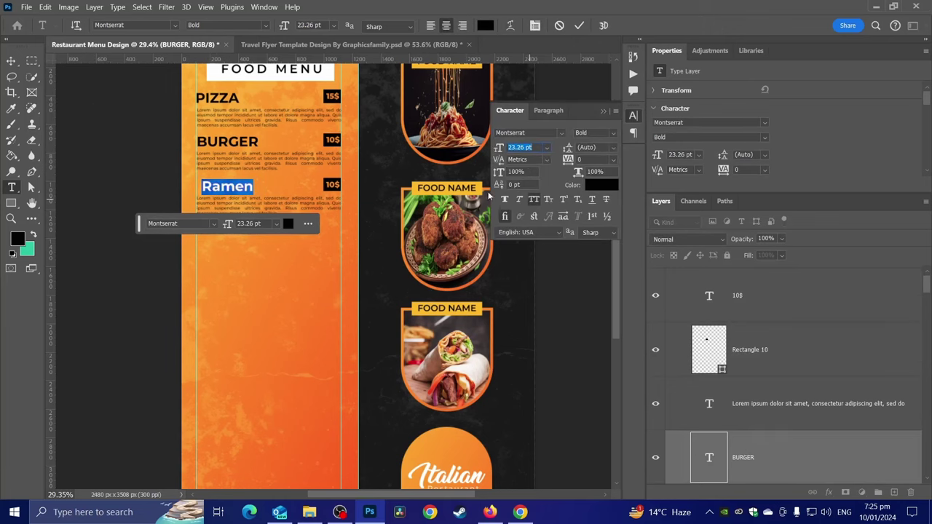
left_click(12, 60)
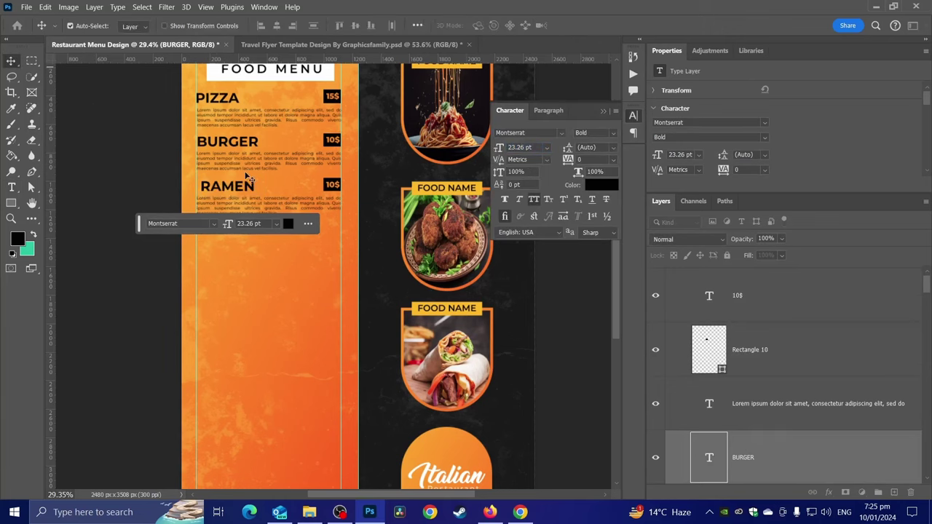
scroll(251, 178, "up", 1)
scroll(251, 179, "up", 1)
left_click_drag(212, 191, 213, 191)
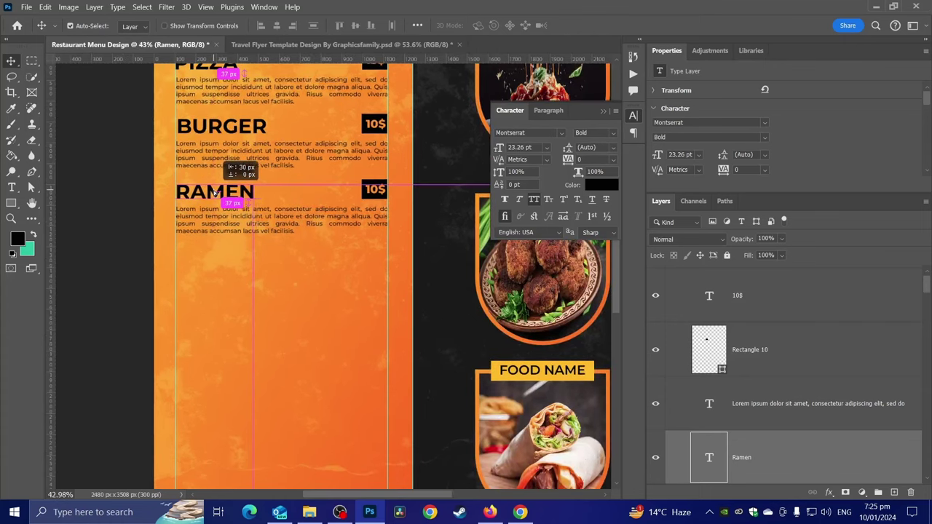
left_click_drag(212, 193, 213, 193)
Duplicate the RAMEN item group and place the copy below it.
scroll(750, 326, "up", 1)
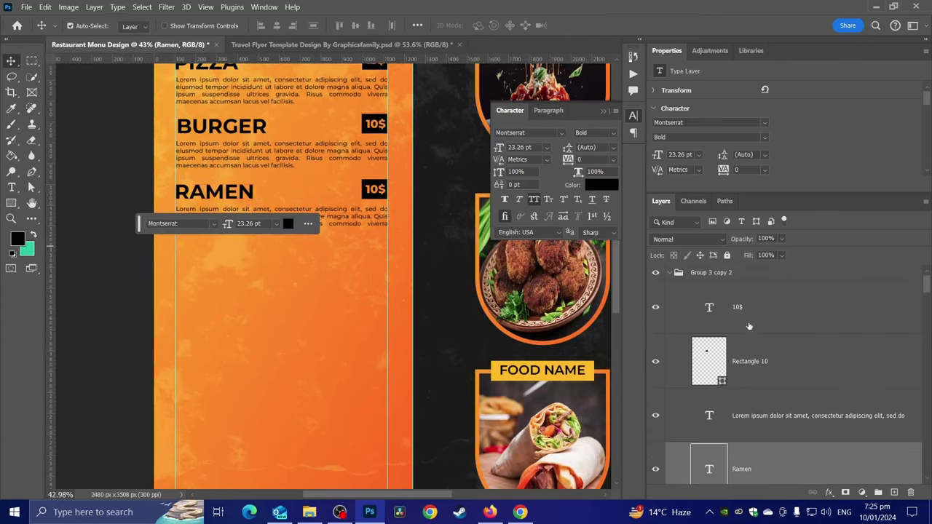
left_click(670, 274)
key("ctrl+j")
key("ctrl+t")
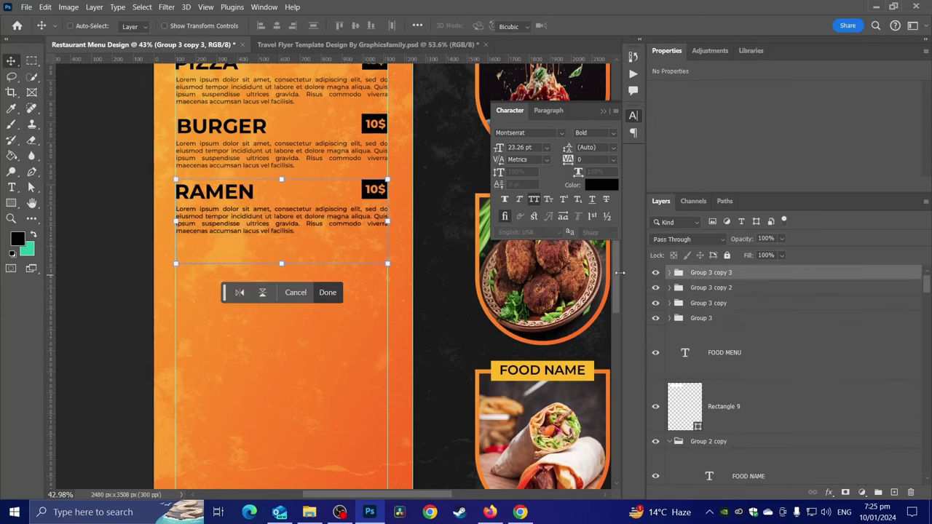
left_click_drag(276, 223, 276, 291)
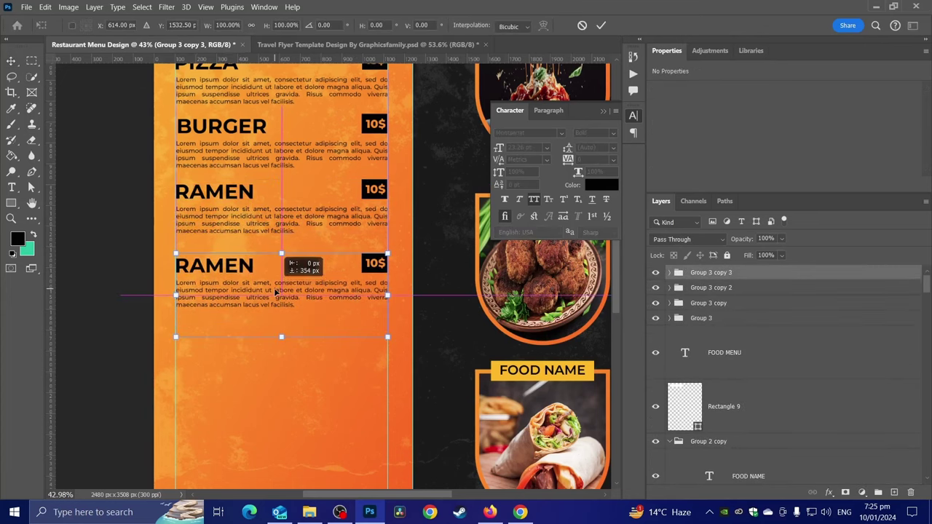
key("Return")
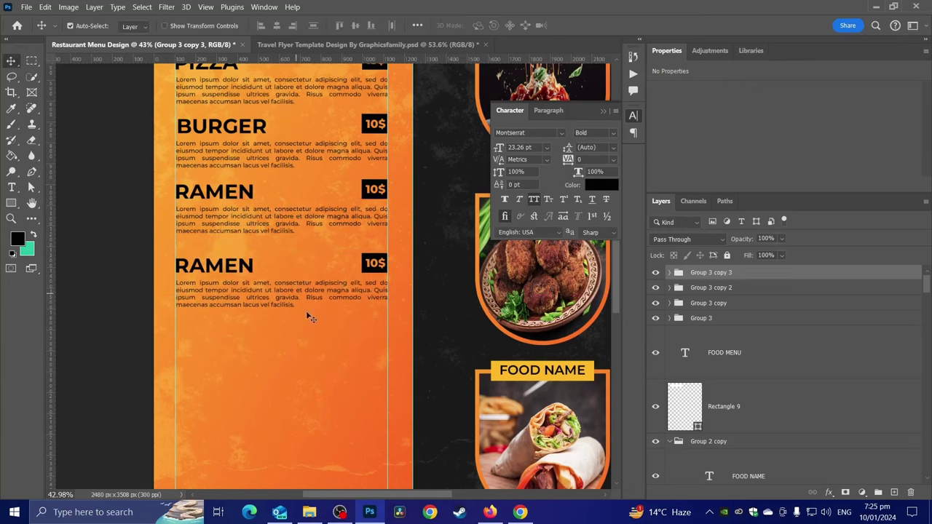
Pick the dish name Paella from the Chrome search results.
left_click(520, 513)
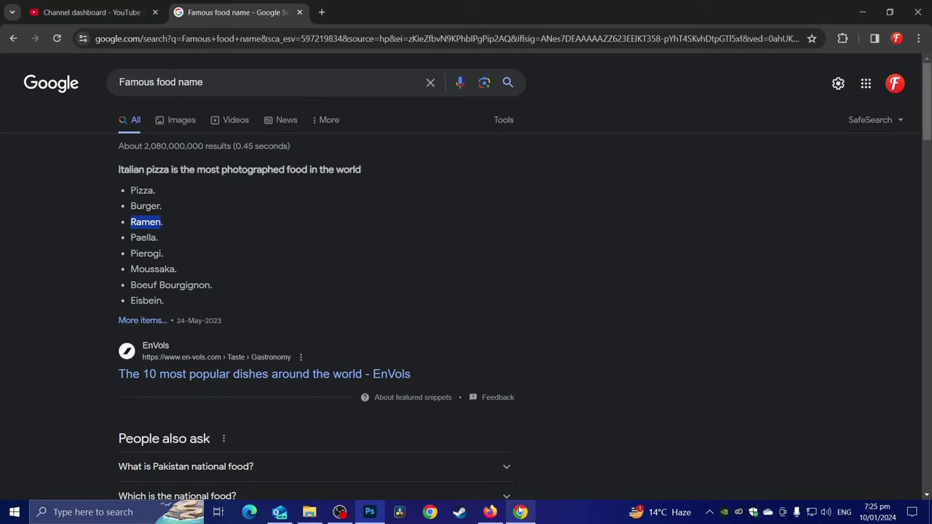
double_click(139, 238)
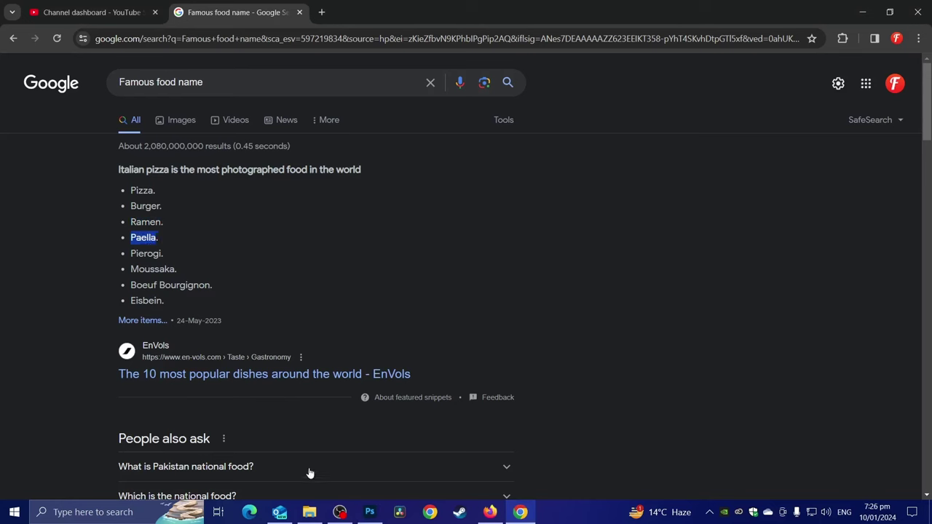
left_click(370, 512)
Replace the second RAMEN heading with the pasted PAELLA and align it.
key("t")
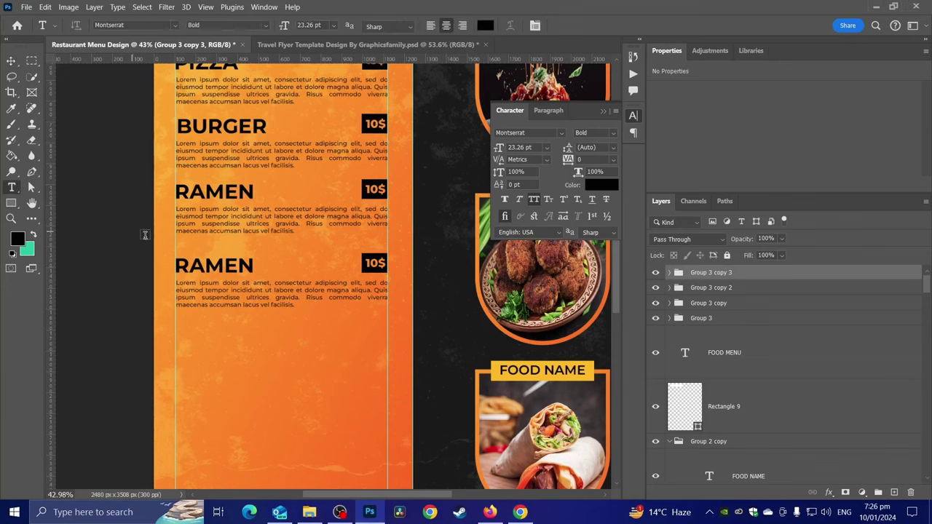
left_click(197, 264)
double_click(197, 264)
key("ctrl+v")
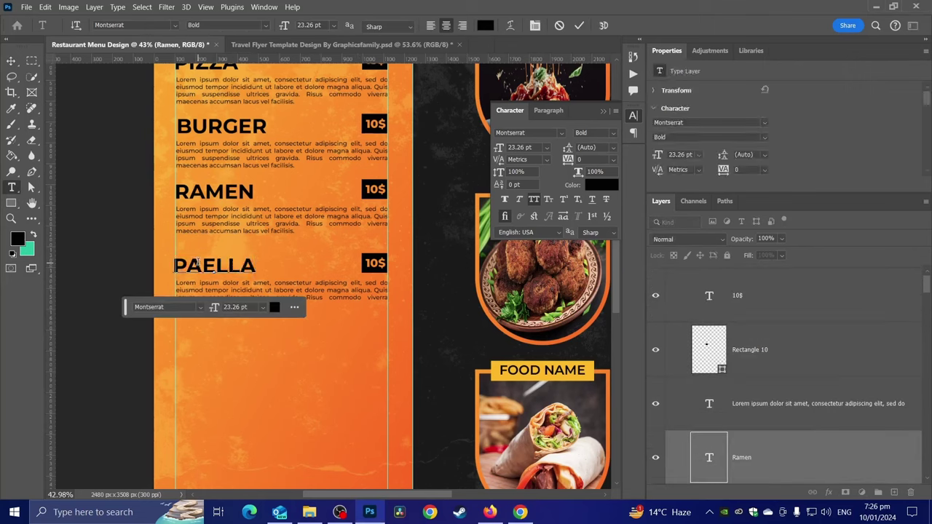
left_click(11, 61)
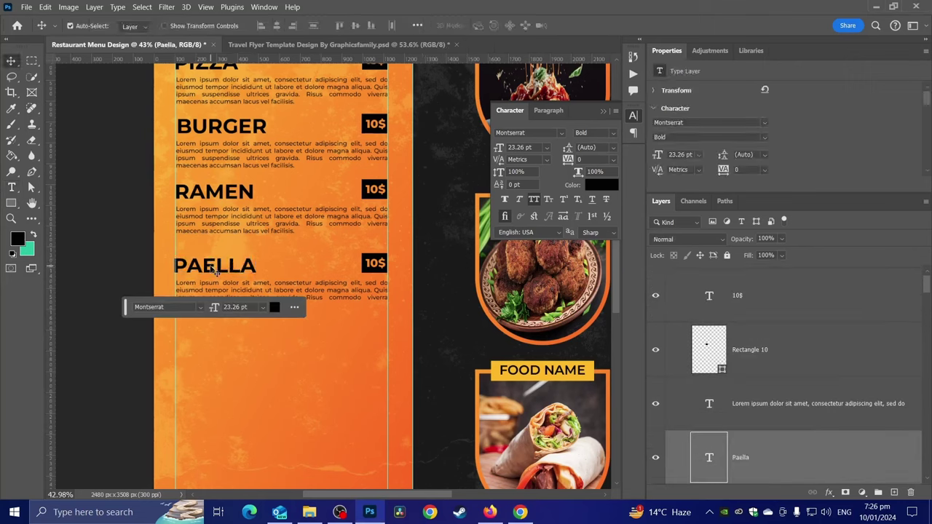
left_click_drag(216, 271, 212, 270)
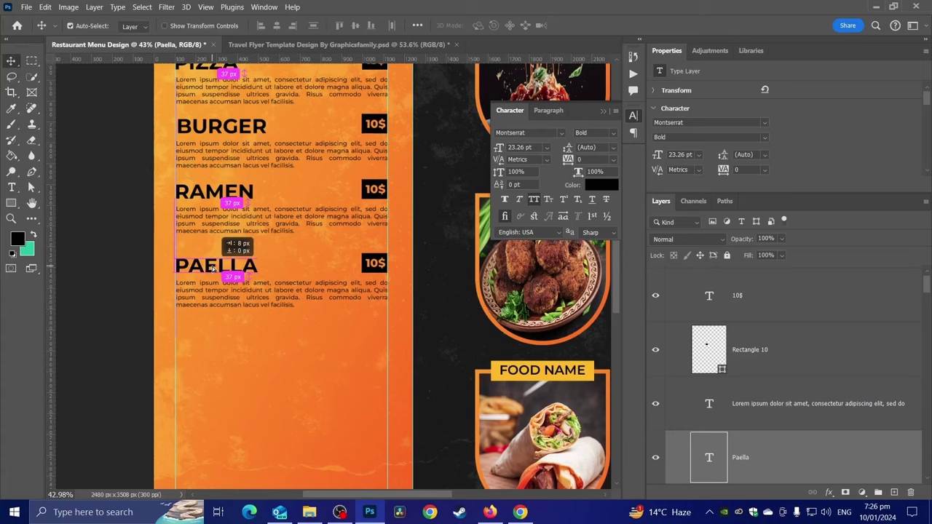
scroll(320, 232, "down", 3)
scroll(738, 308, "up", 1)
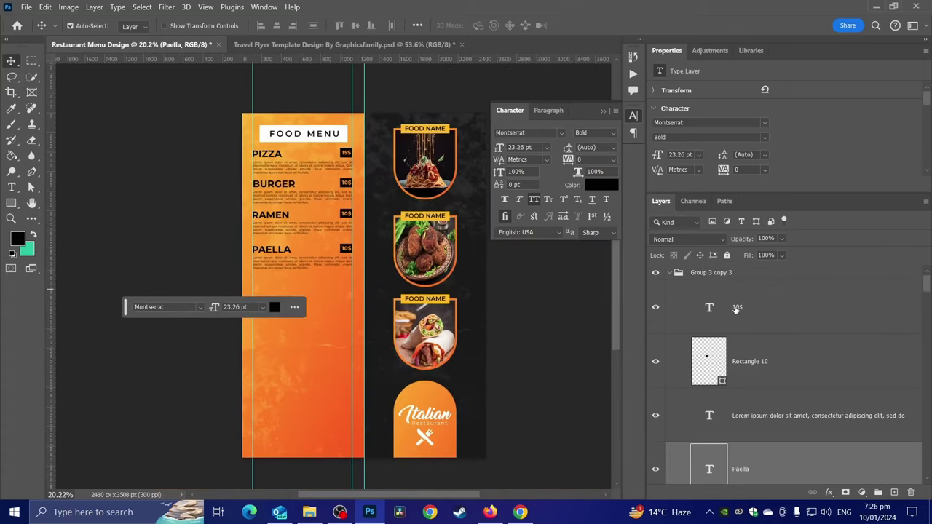
Move the PAELLA item block up closer to RAMEN.
left_click(670, 273)
key("ctrl+t")
scroll(313, 250, "up", 3)
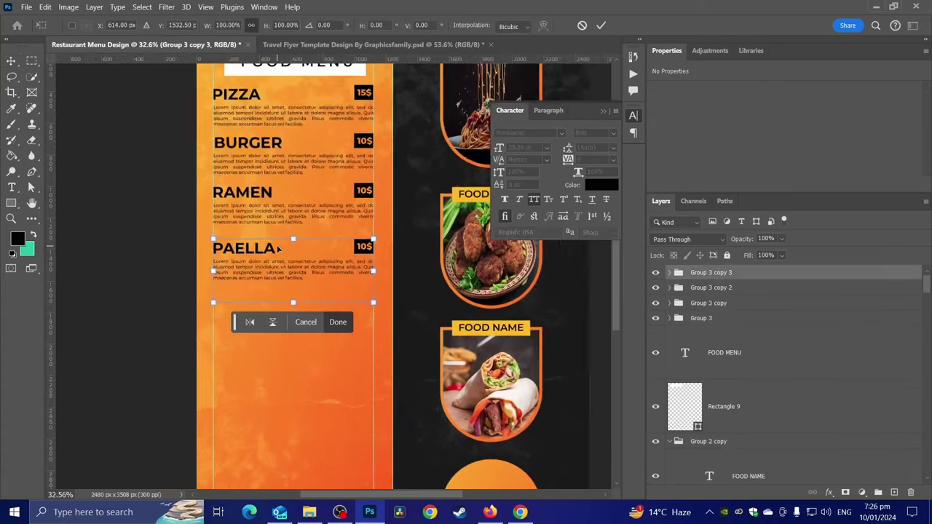
left_click_drag(269, 257, 270, 254)
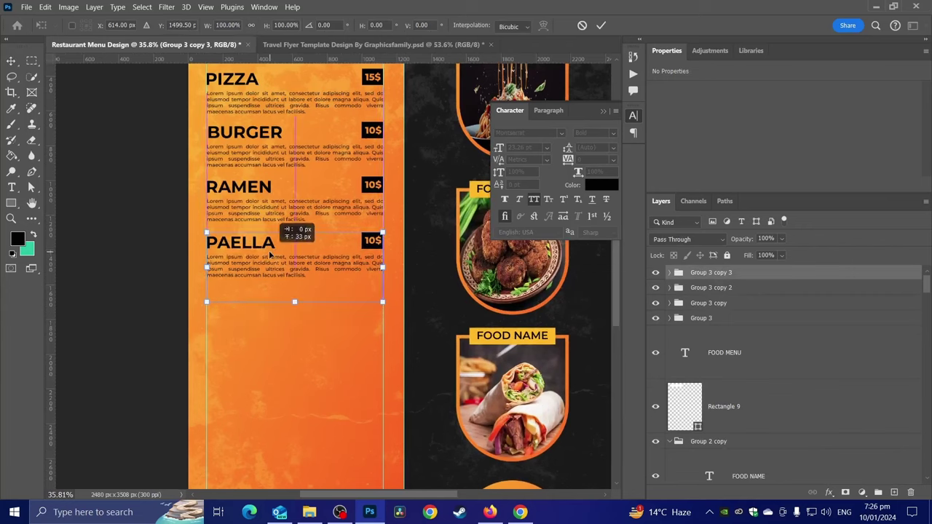
left_click_drag(271, 253, 269, 251)
key("Return")
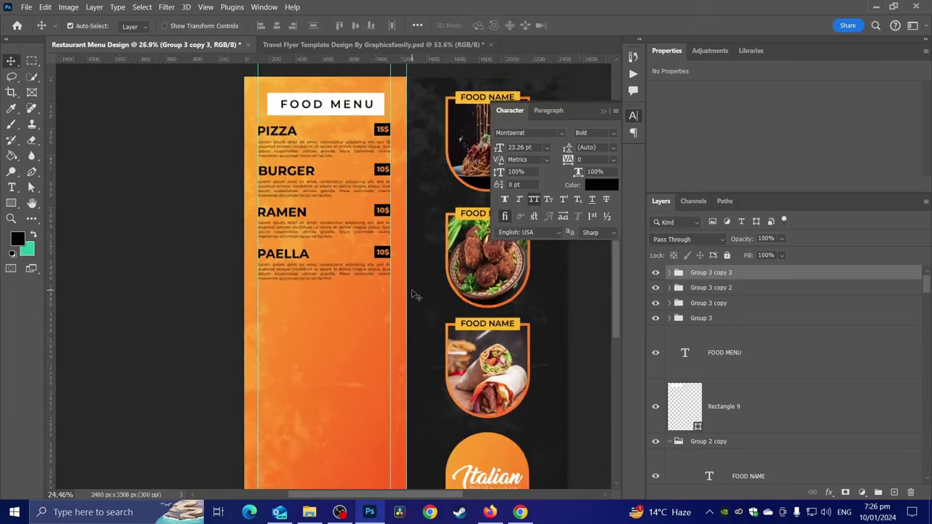
scroll(540, 313, "down", 3)
Duplicate the PAELLA block and place the copy below as the fifth item.
key("ctrl+j")
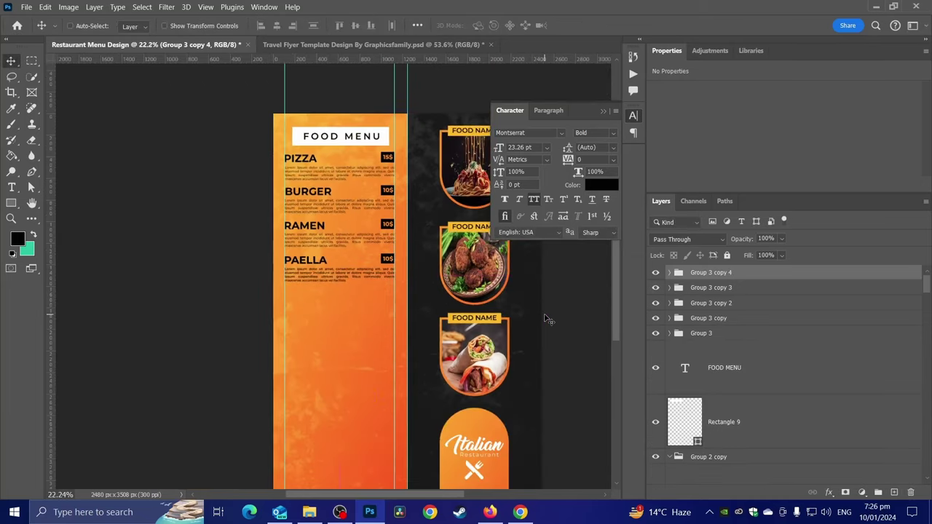
key("ctrl+t")
left_click_drag(331, 277, 330, 311)
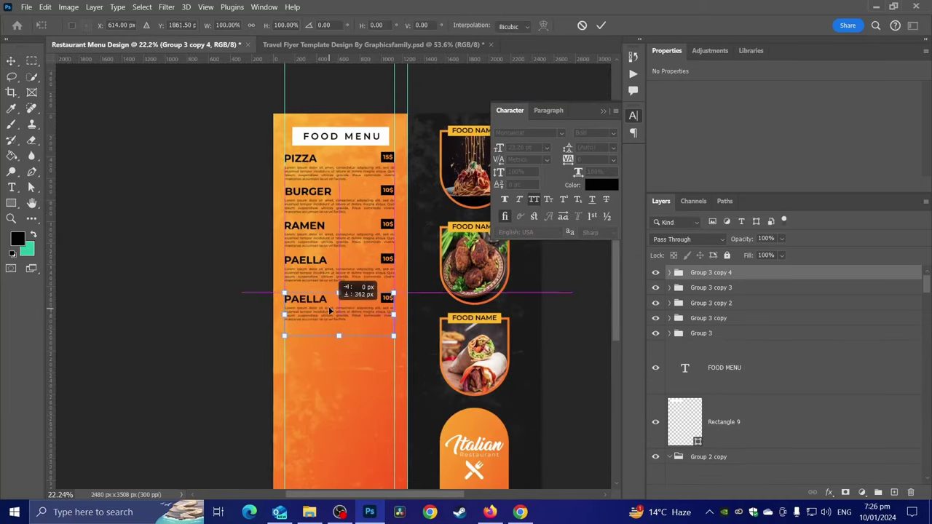
key("Return")
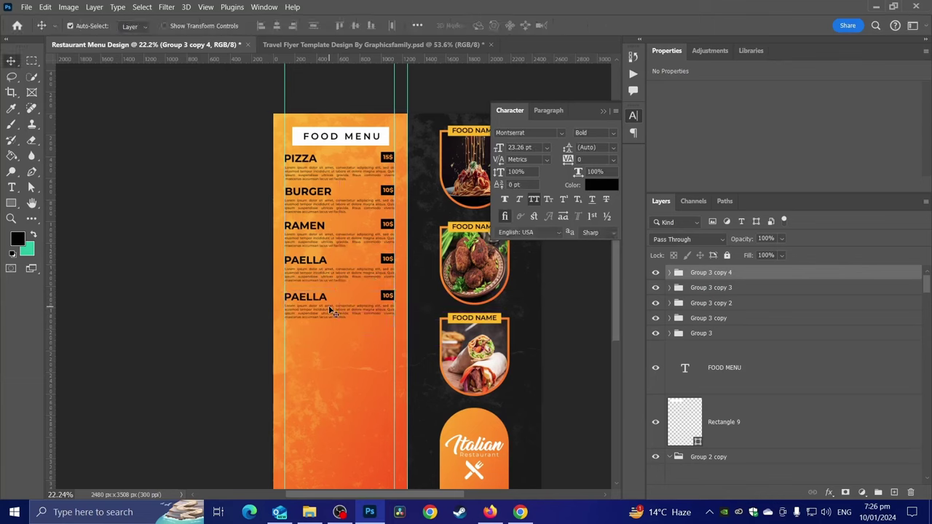
left_click(330, 311)
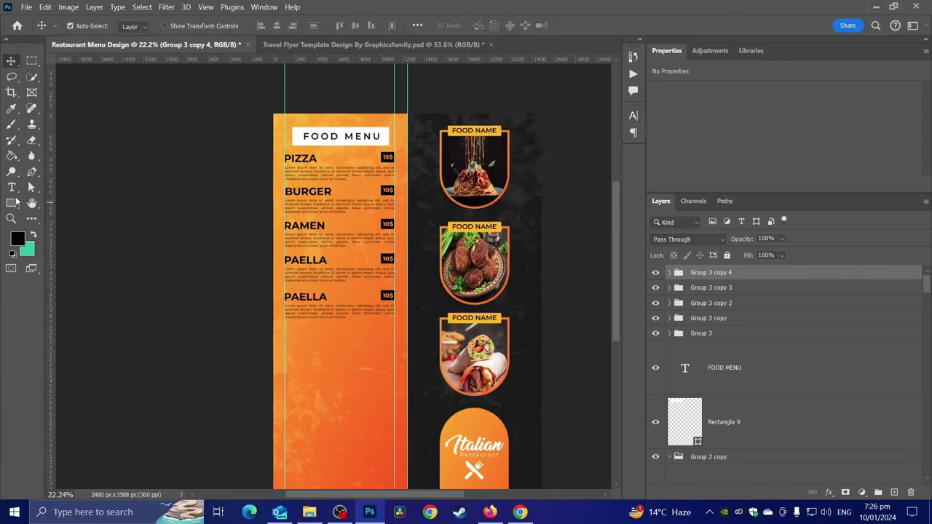
Retitle the fifth item PIEROGI and align it with the other headings.
left_click(11, 187)
double_click(306, 297)
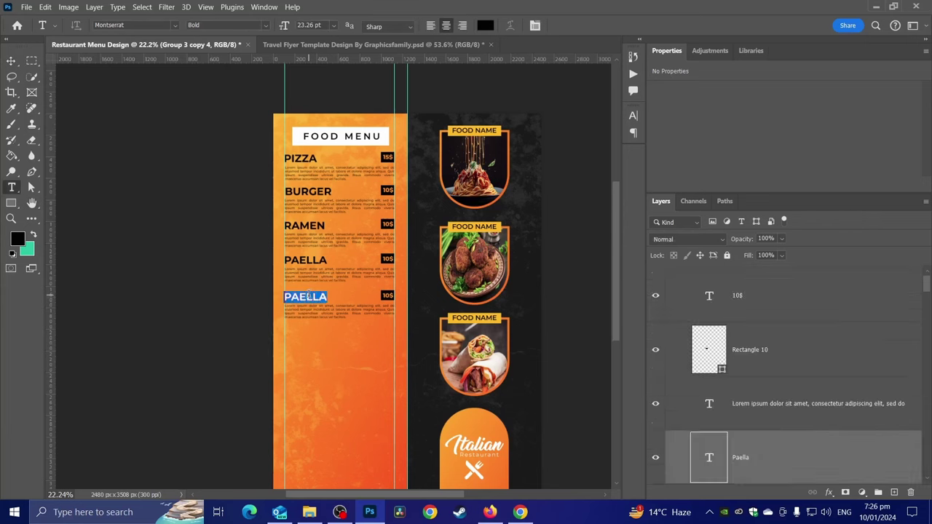
type("PIEROGI")
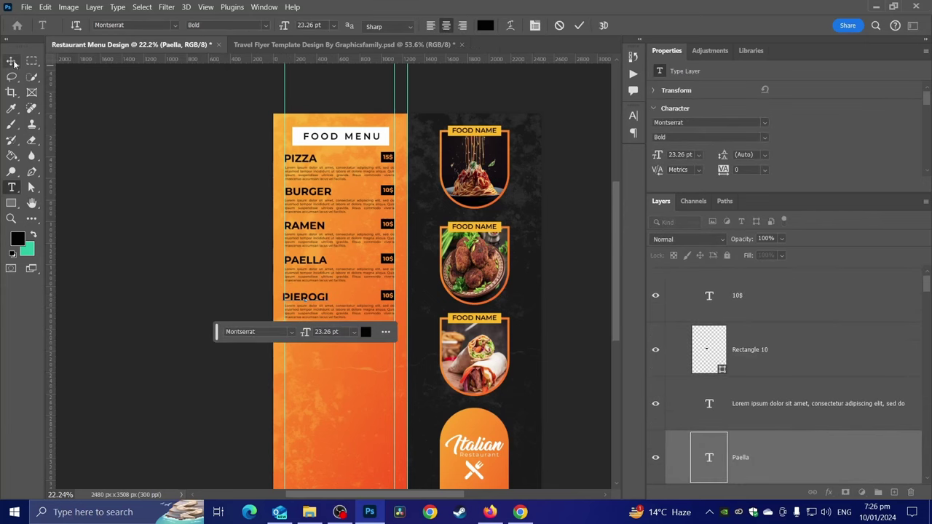
left_click(11, 60)
scroll(315, 310, "up", 3)
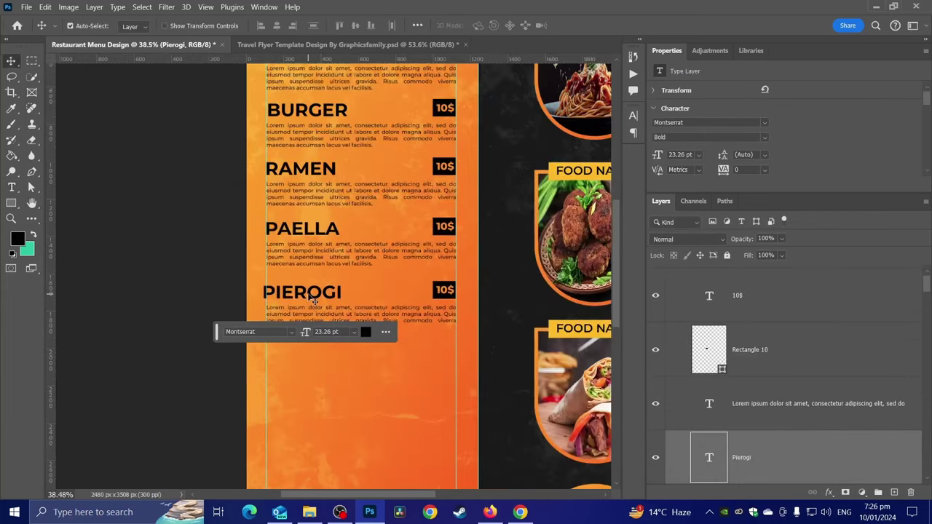
left_click_drag(313, 300, 311, 301)
scroll(355, 270, "down", 4)
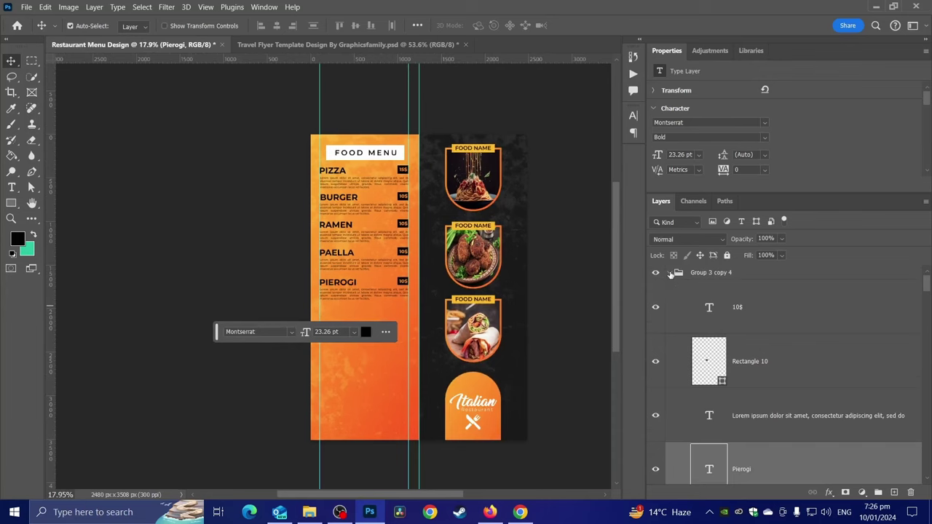
Duplicate the PIEROGI item group and move the copy below it.
left_click(670, 273)
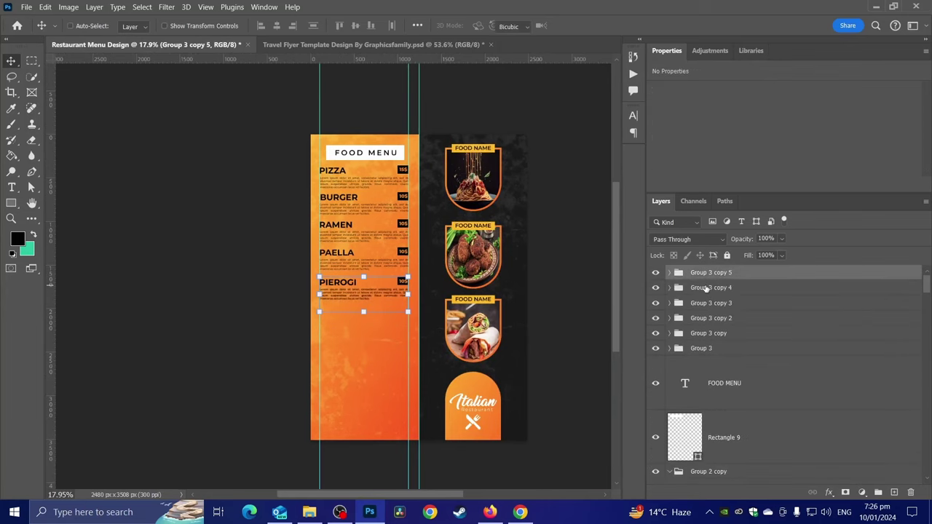
key("ctrl+alt+t")
scroll(366, 293, "up", 2)
left_click_drag(358, 279, 361, 332)
key("Return")
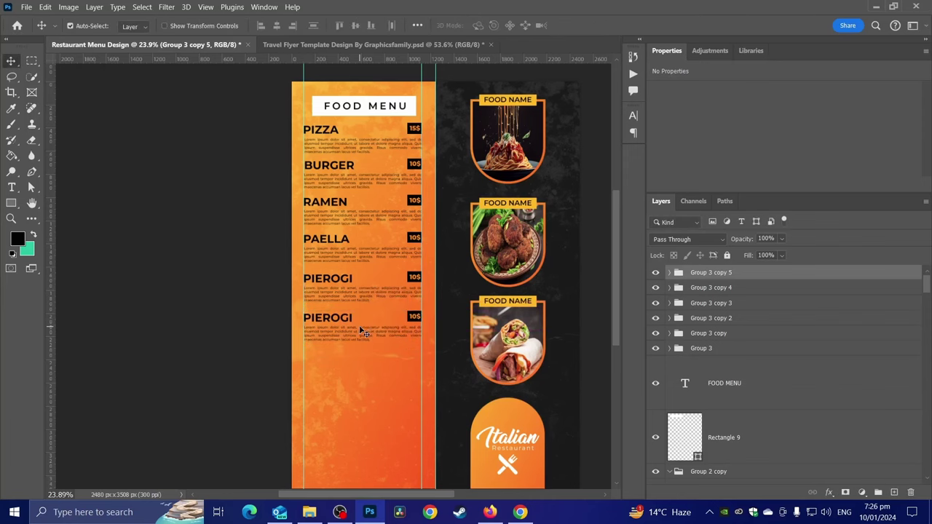
scroll(312, 333, "up", 3)
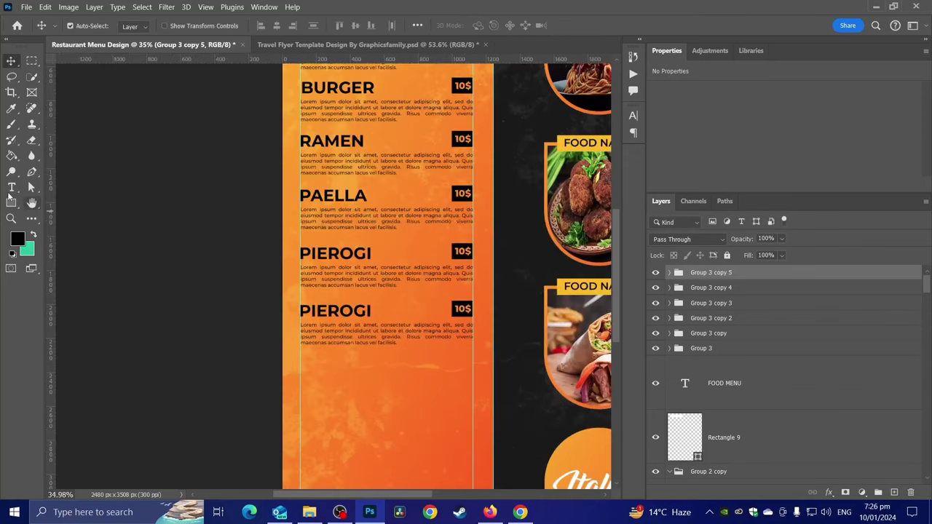
Retitle the copy MOUSSAKA and shift its heading to align with the others.
left_click(11, 188)
left_click(347, 312)
key("ctrl+a")
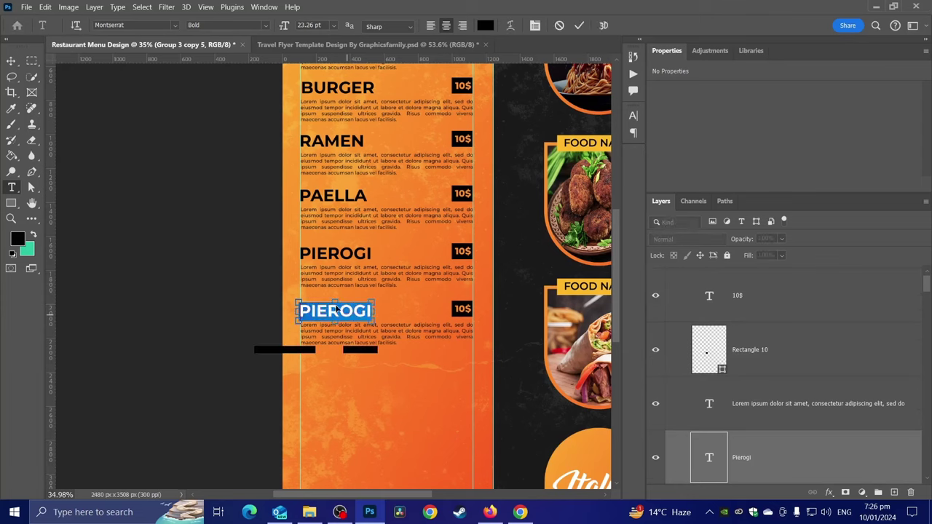
type("Moussaka")
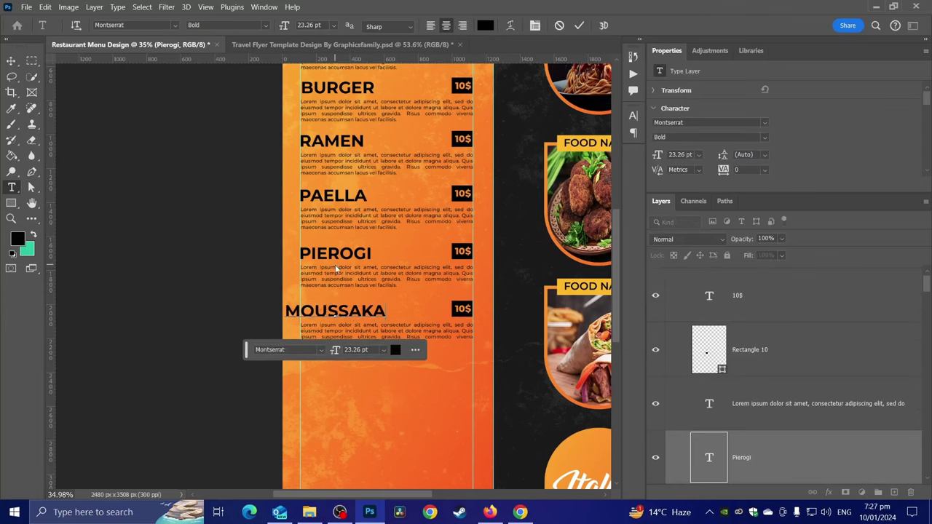
key("ctrl+t")
left_click(12, 61)
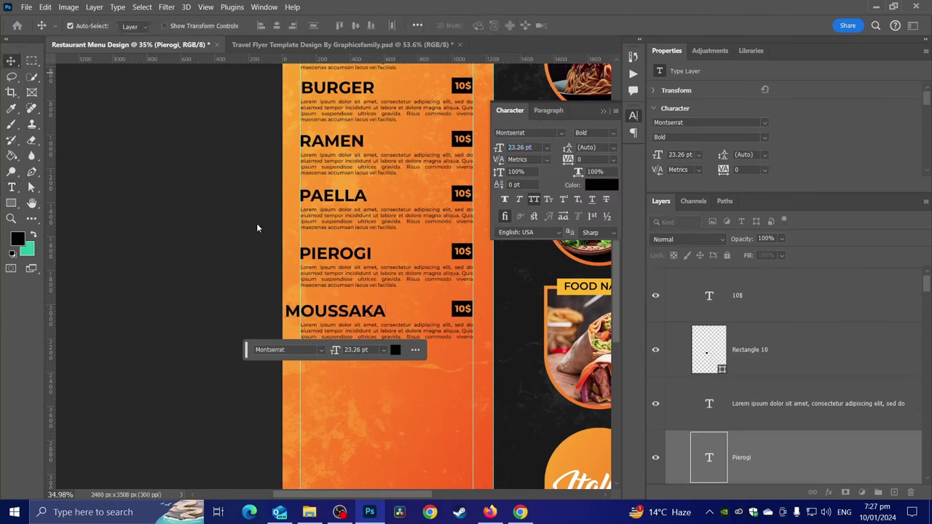
key("ctrl+t")
left_click_drag(343, 316, 357, 317)
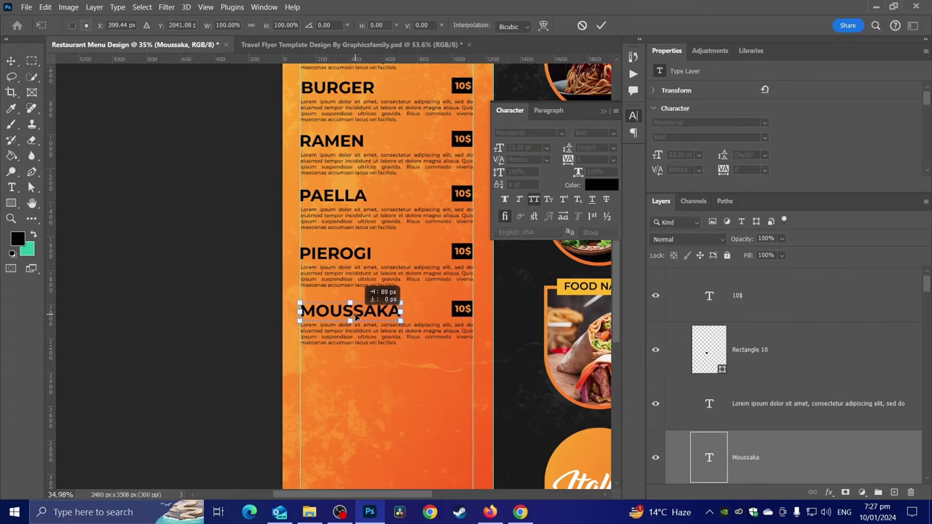
key("Return")
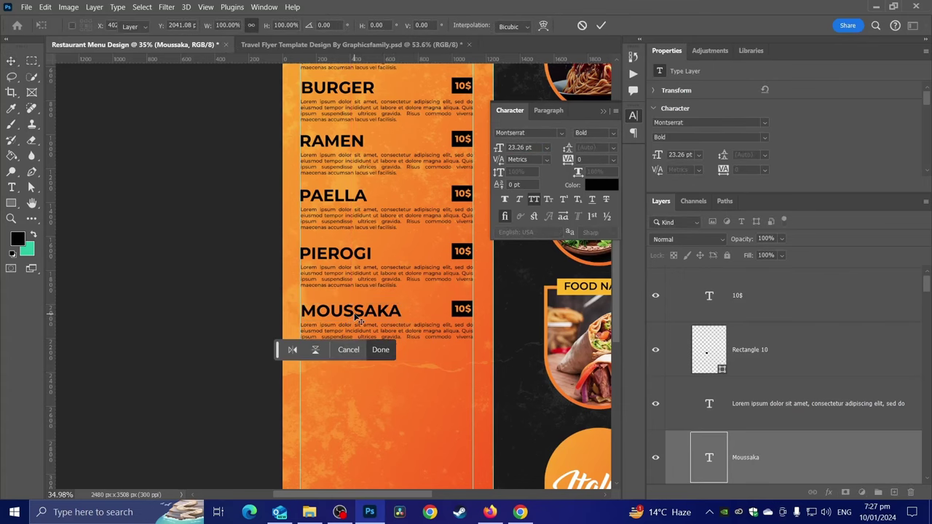
scroll(357, 317, "down", 1)
scroll(721, 350, "up", 1)
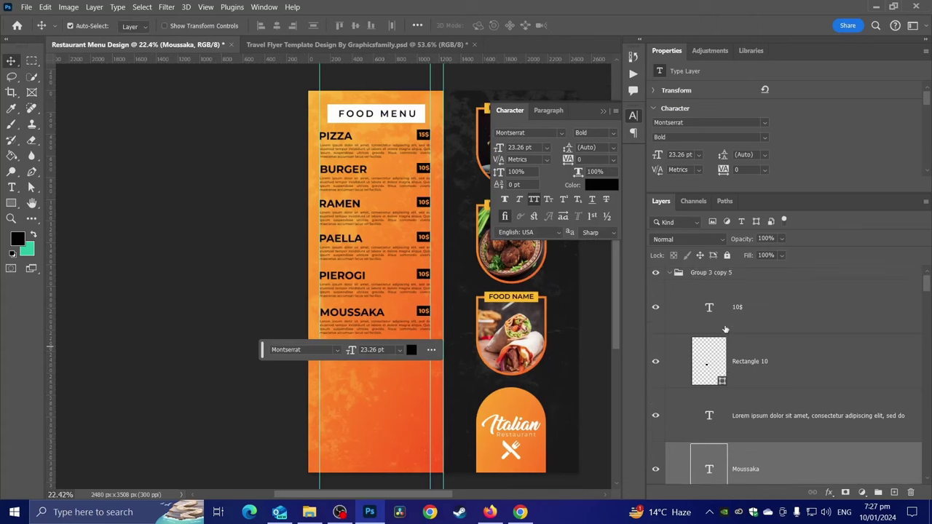
Duplicate the MOUSSAKA item block and place the copy beneath it.
left_click(670, 273)
left_click(699, 277)
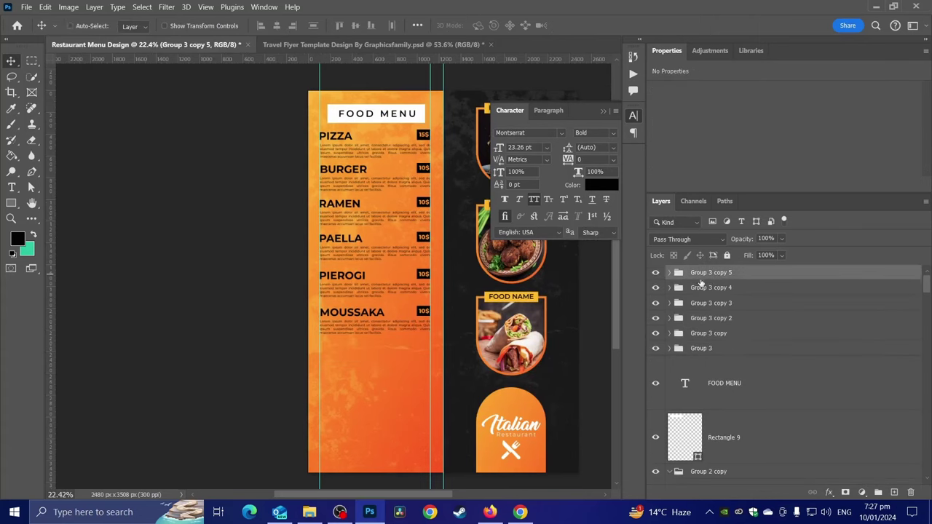
key("ctrl+j")
key("ctrl+t")
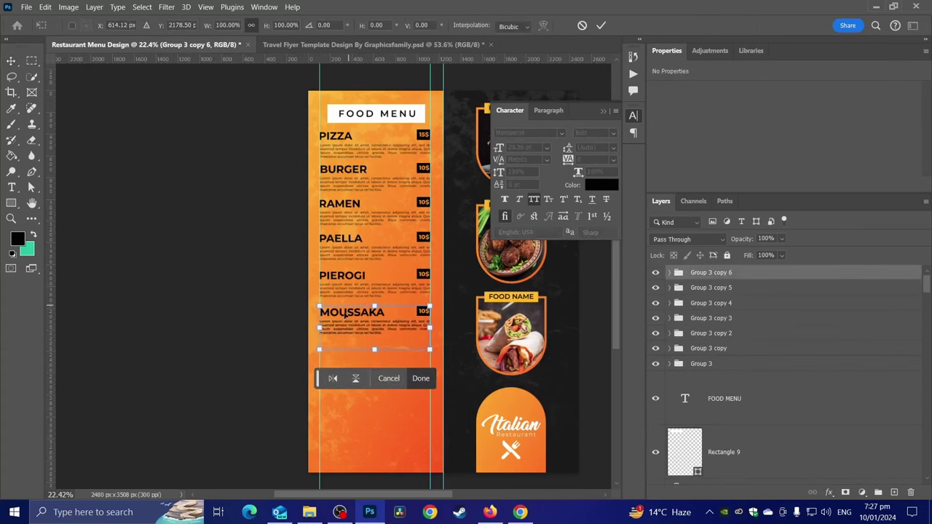
left_click_drag(345, 313, 375, 359)
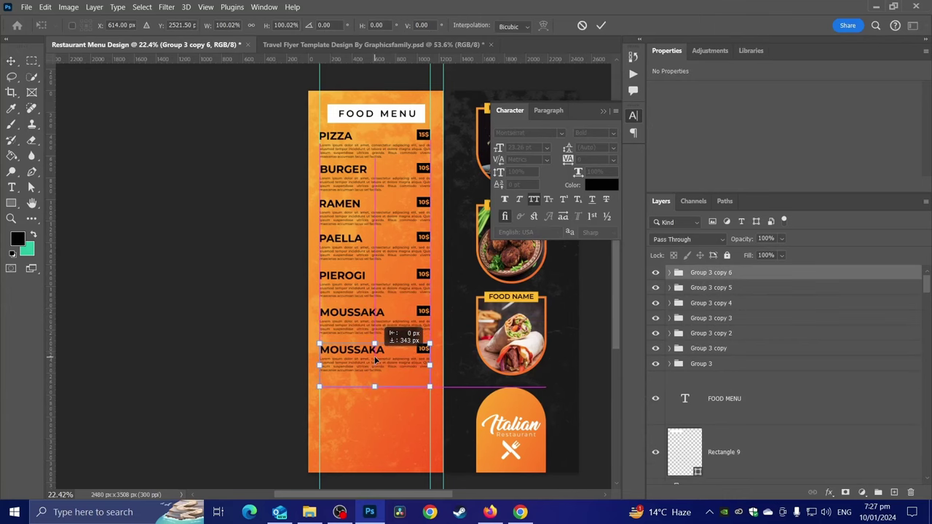
key("Return")
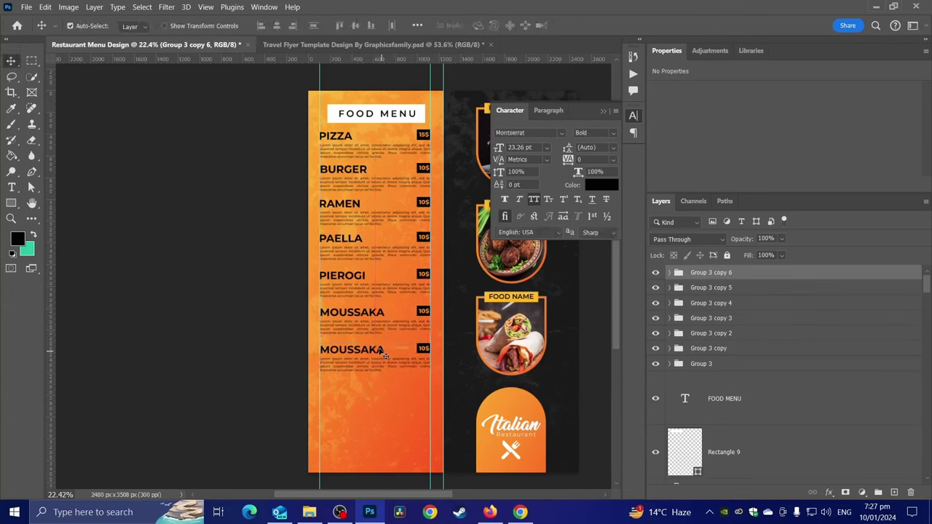
left_click(371, 321)
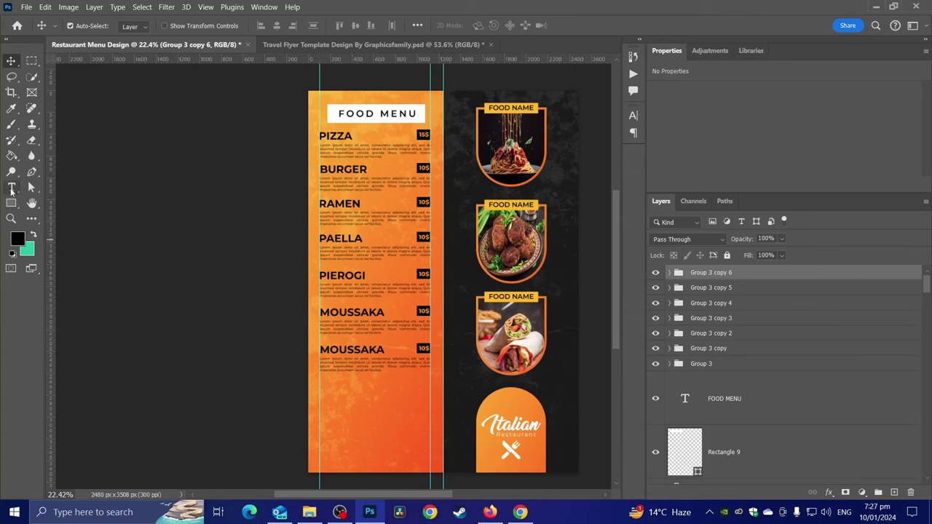
Rename the last MOUSSAKA heading to EISBEIN, discarding BOEUF BOURGIGNON, and align it.
left_click(12, 187)
double_click(347, 349)
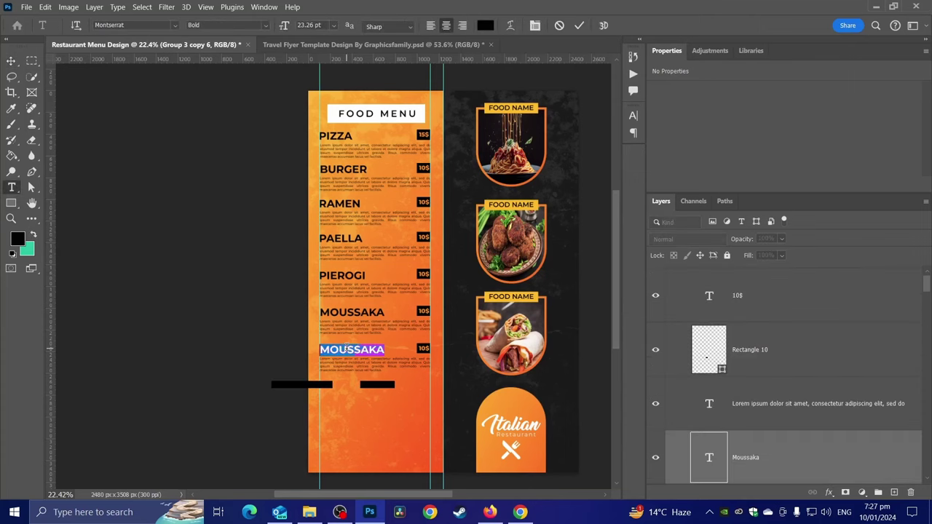
type("BOEUF BOURGIGNON")
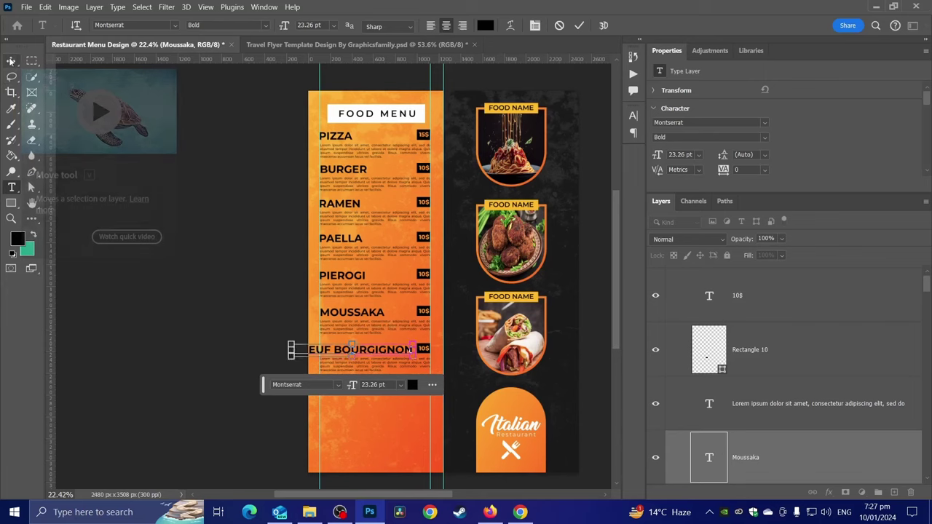
key("ctrl+z")
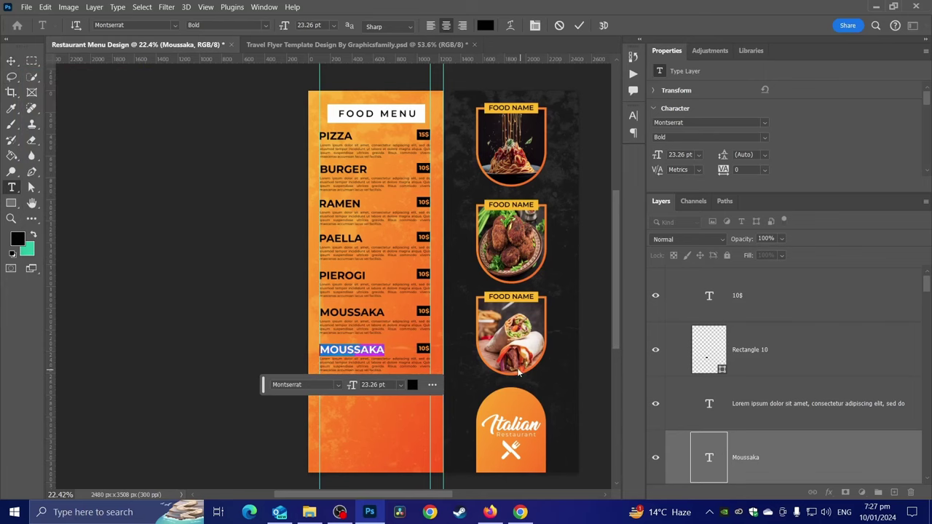
type("EISBEIN")
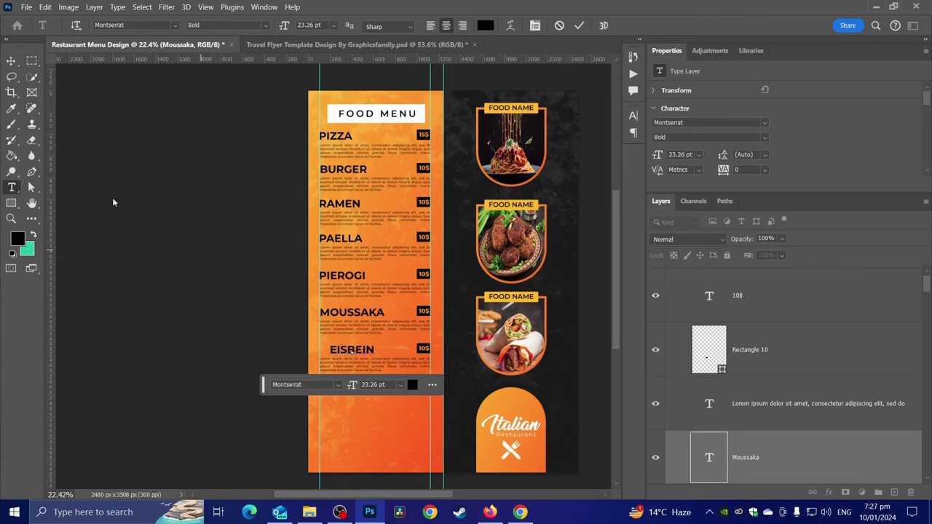
left_click(11, 61)
scroll(349, 339, "up", 2)
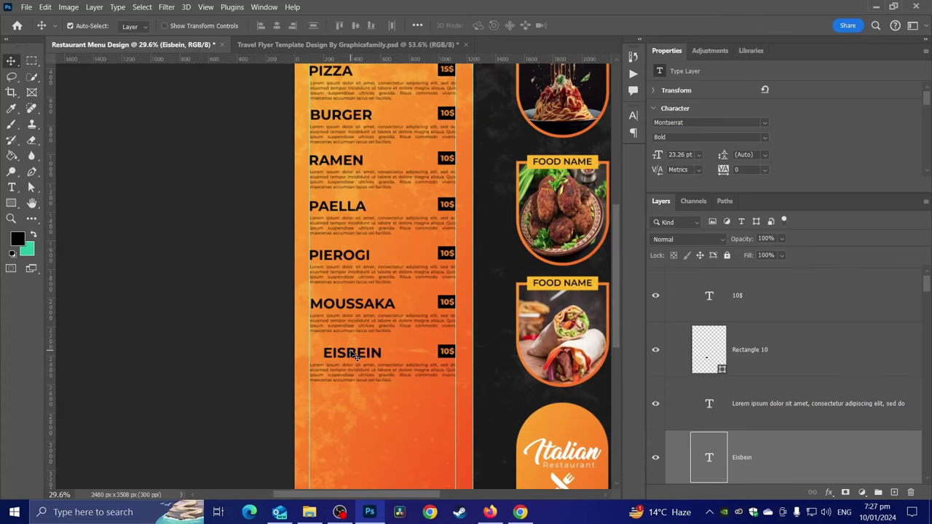
left_click_drag(354, 354, 338, 356)
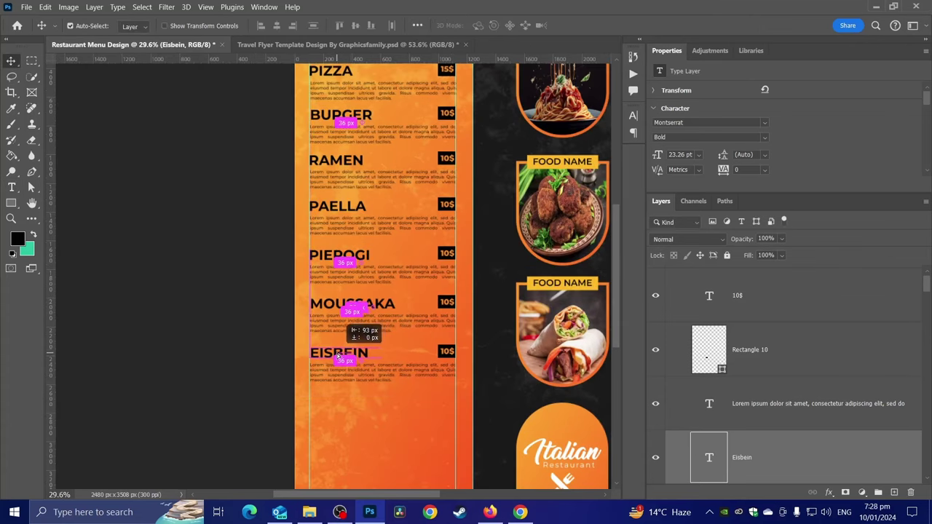
scroll(416, 337, "down", 2)
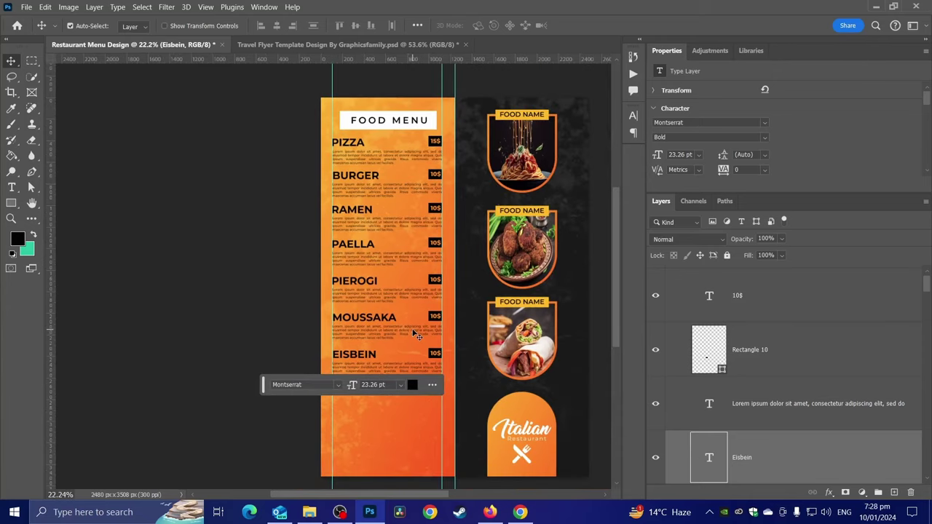
scroll(733, 332, "up", 1)
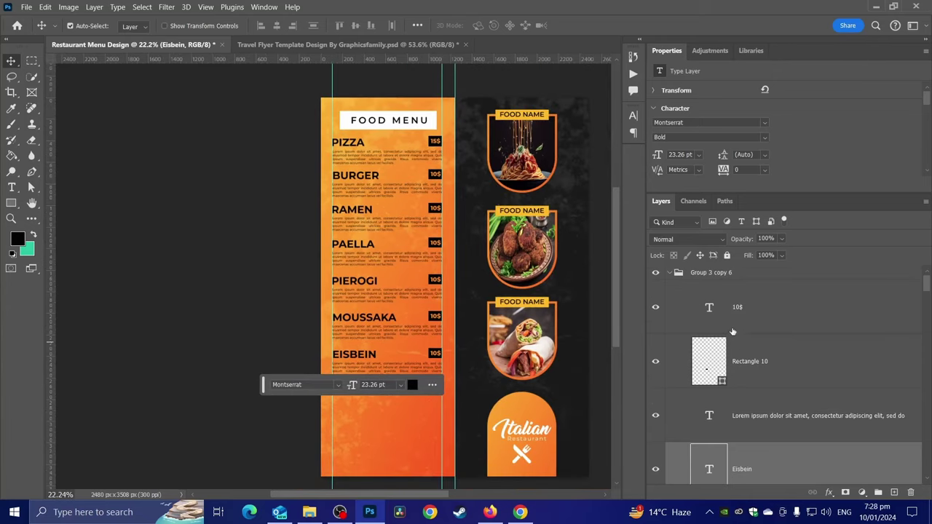
Duplicate the EISBEIN item group and move the copy below it.
left_click(669, 273)
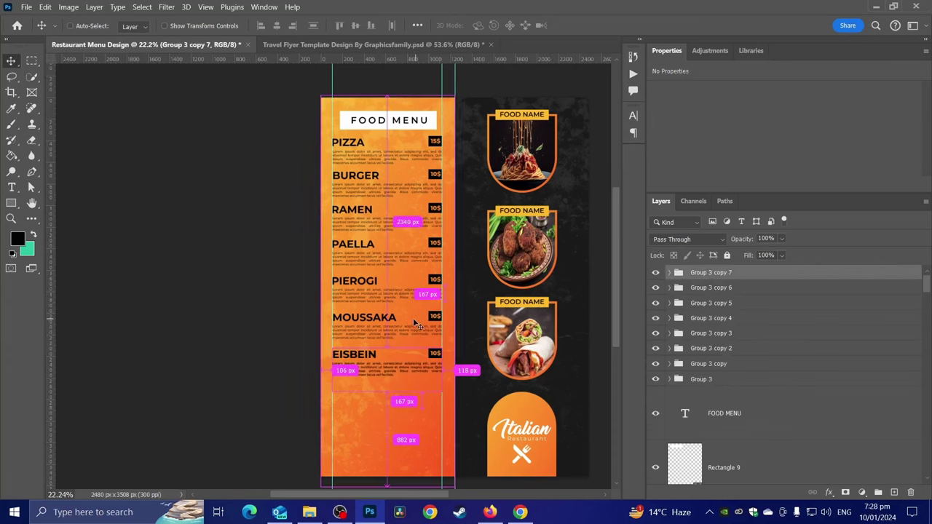
key("ctrl+alt+t")
left_click_drag(396, 377, 405, 414)
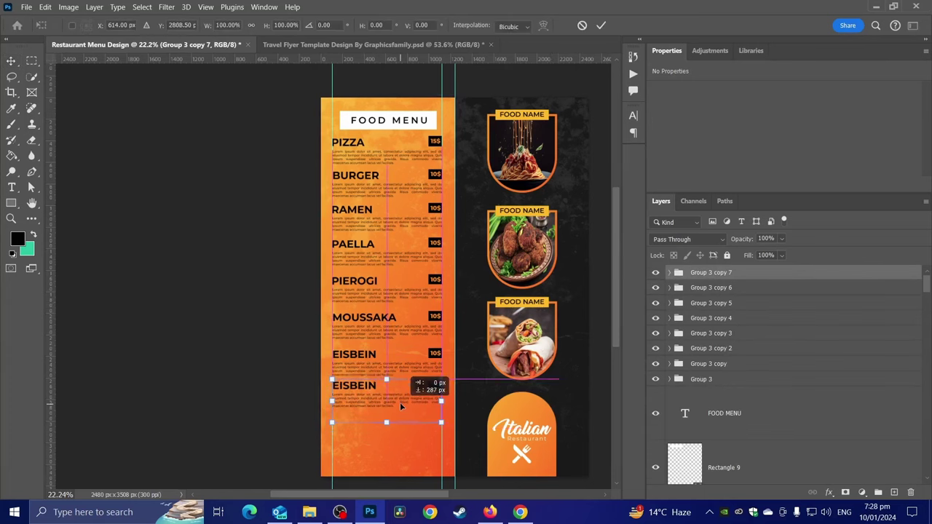
key("Return")
scroll(400, 407, "up", 3)
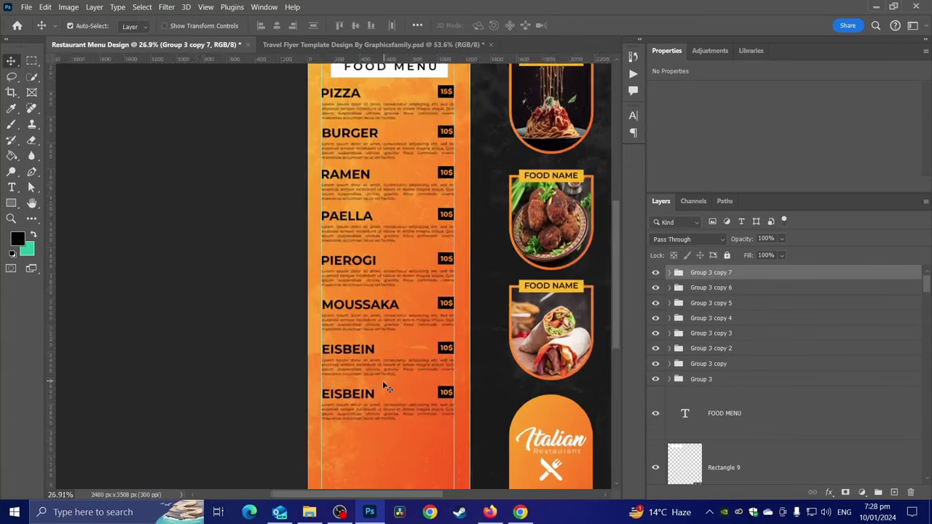
scroll(383, 383, "down", 1)
Retitle the copied item TOM KHA GAI and align its heading with the others.
left_click(12, 188)
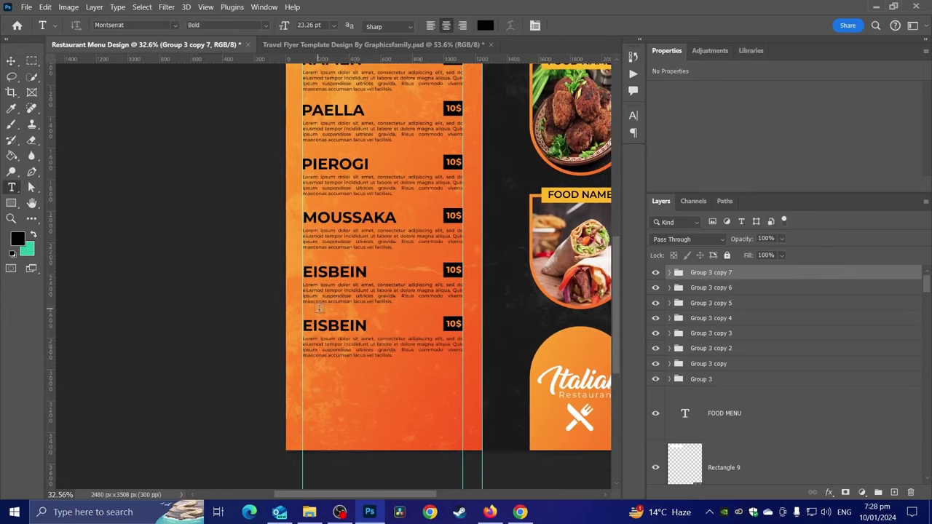
double_click(323, 326)
type("Tom Kha Gai")
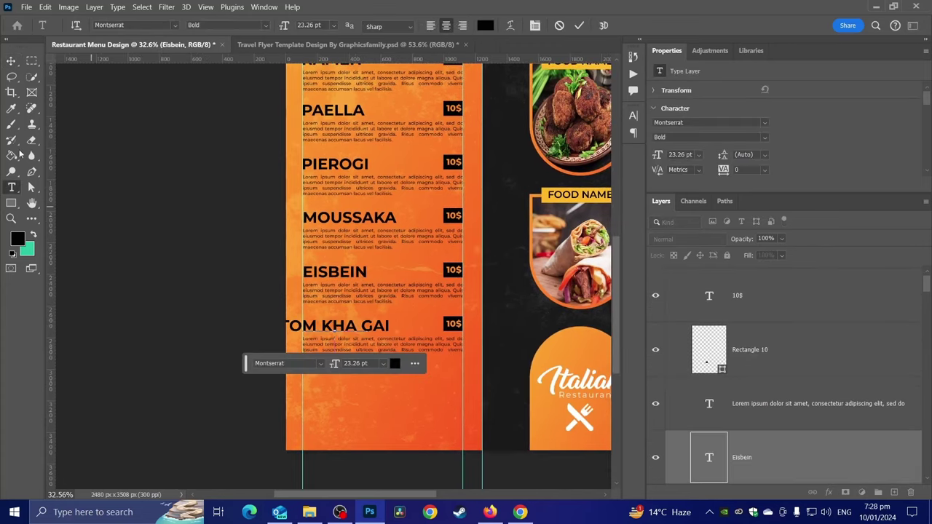
left_click(11, 61)
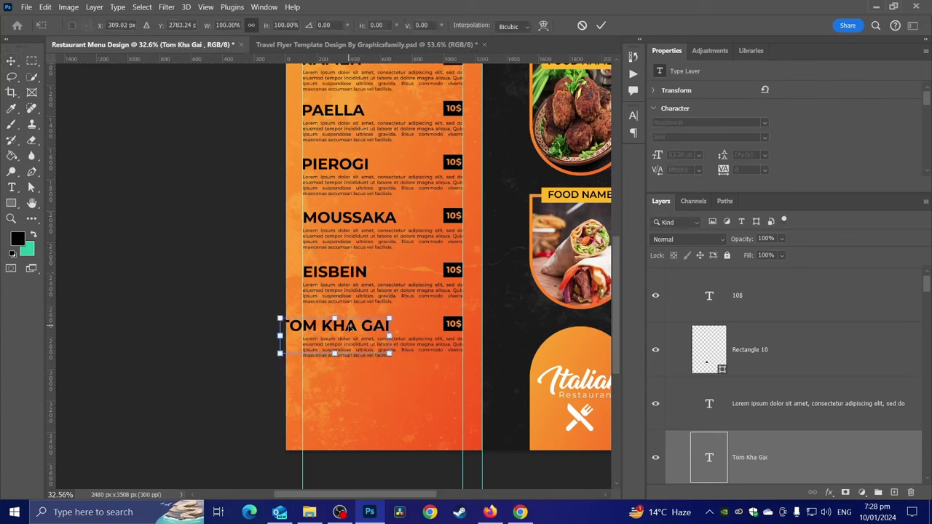
mouse_move(361, 330)
left_mouse_down()
mouse_move(381, 330)
mouse_move(373, 329)
left_mouse_up()
key("Return")
scroll(373, 330, "down", 1)
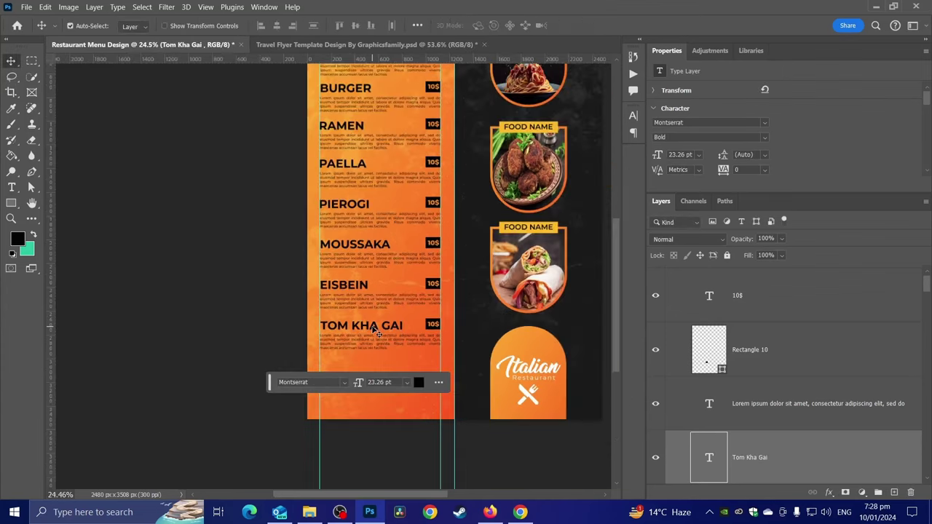
scroll(374, 330, "up", 2)
scroll(373, 332, "up", 1)
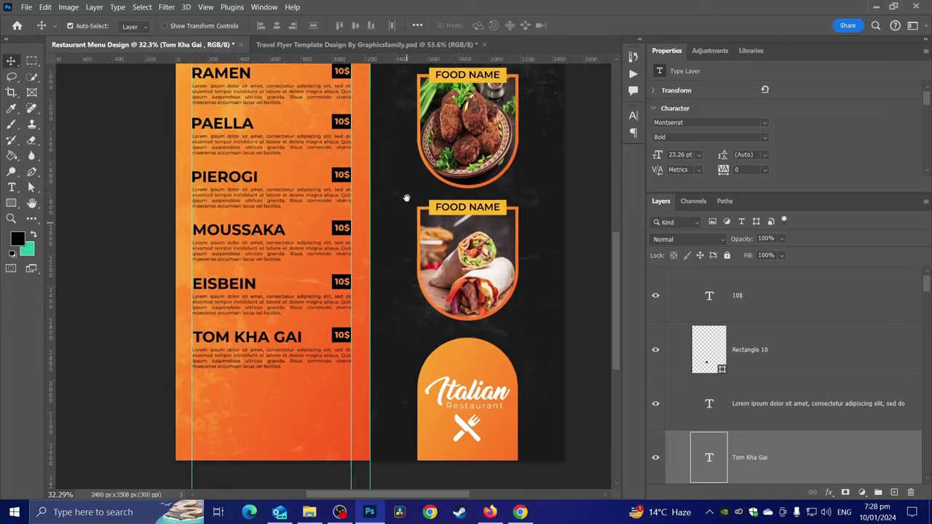
scroll(301, 340, "down", 3)
scroll(301, 340, "up", 2)
scroll(255, 306, "up", 1)
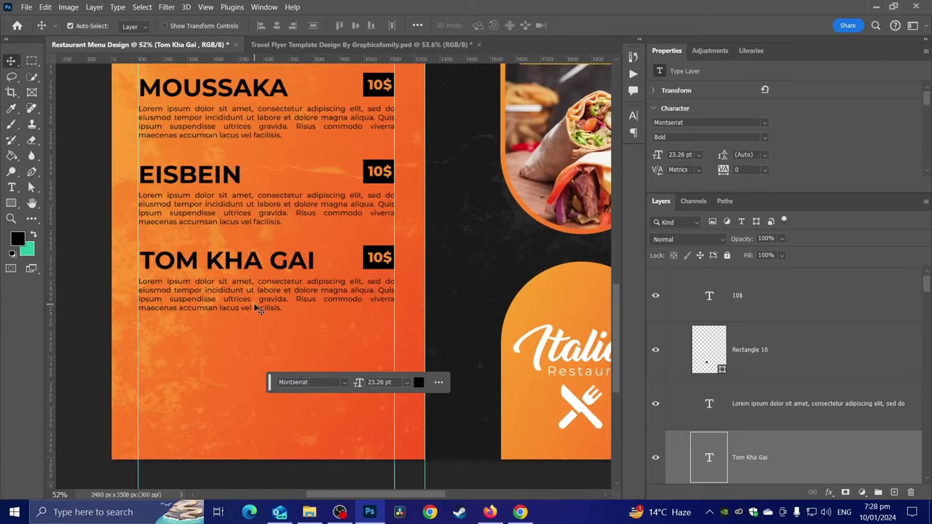
left_click(11, 187)
Add a FREE HOME DELIVERY text line below the last menu item.
left_click(176, 383)
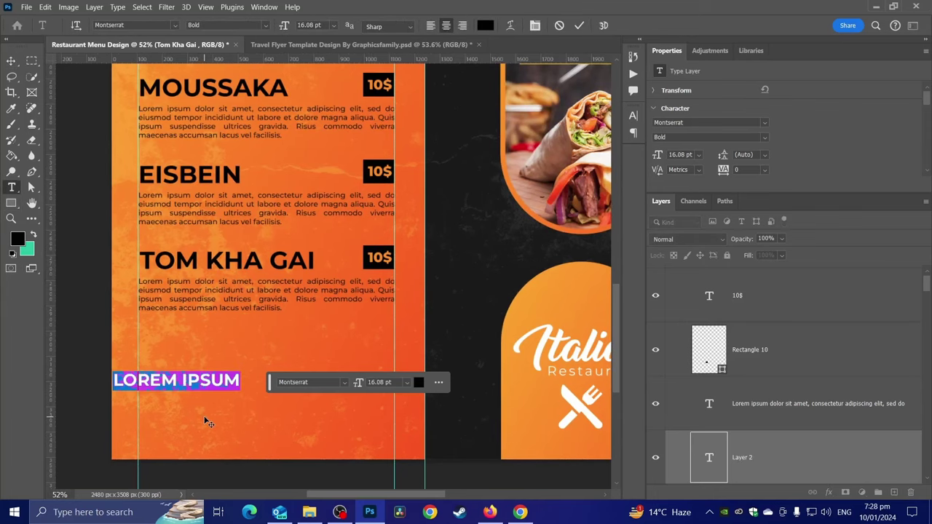
type("E")
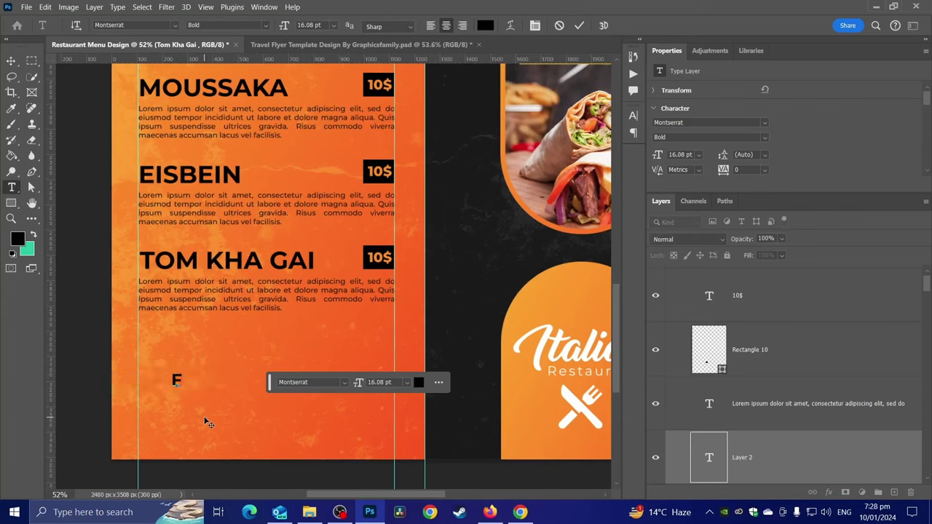
type("REE ")
type("HOME")
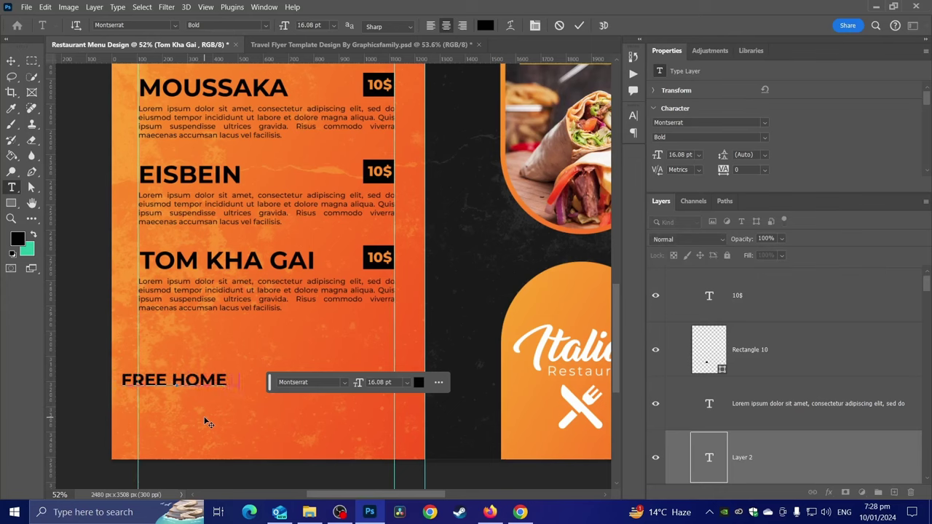
type(" DELI")
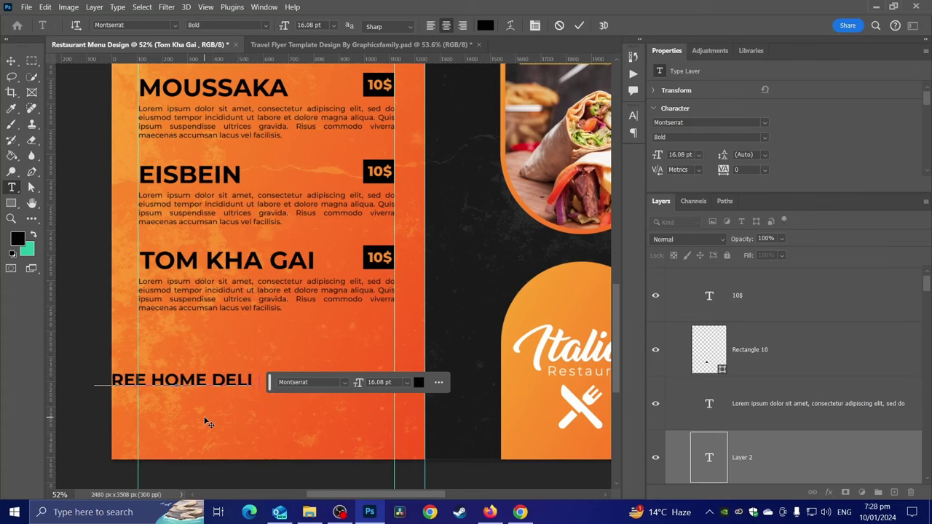
type("VER")
key("ctrl+a")
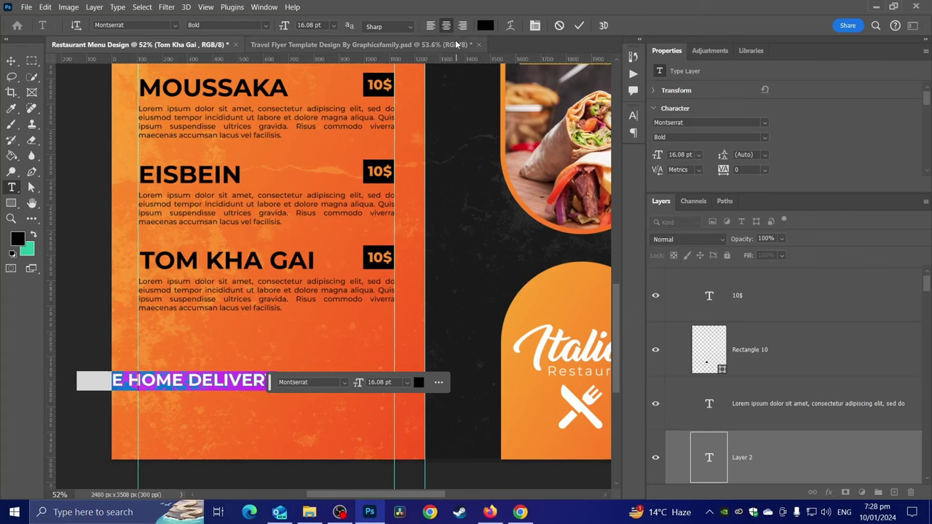
left_click(11, 60)
Align FREE HOME DELIVERY with the menu column and stretch it to the column width.
key("ctrl+t")
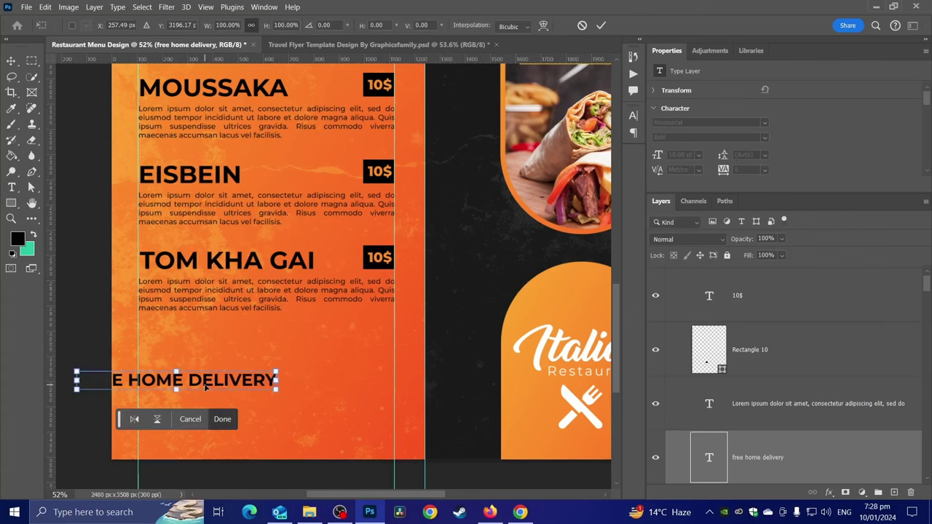
left_click_drag(204, 386, 266, 352)
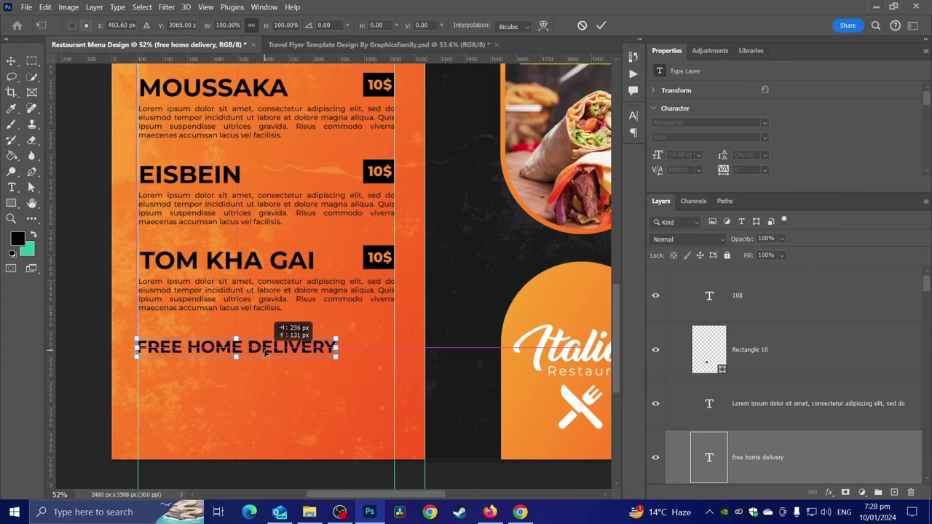
left_click_drag(266, 352, 266, 355)
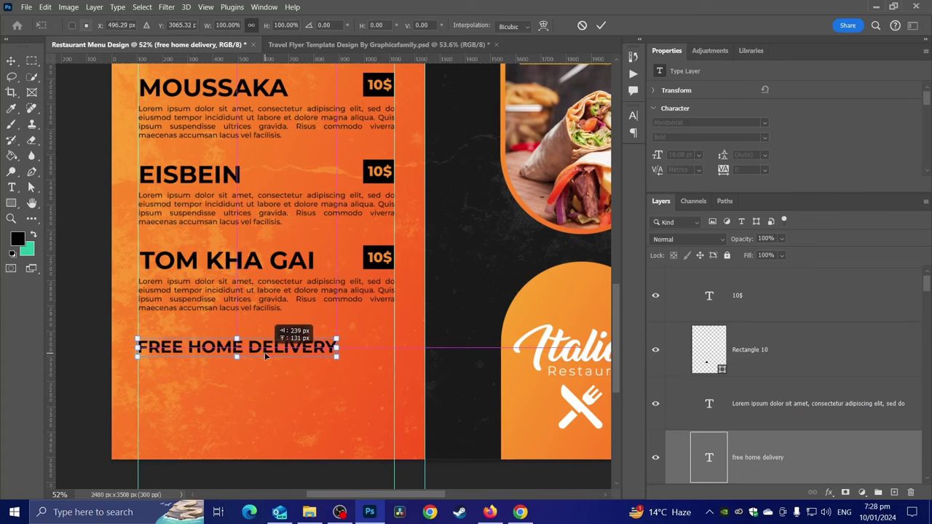
left_click_drag(337, 348, 396, 352)
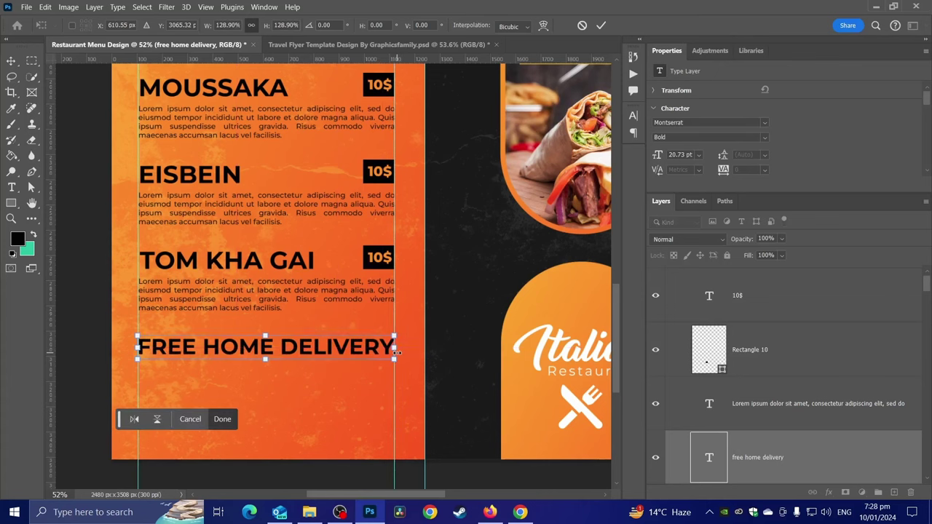
key("Return")
scroll(183, 295, "down", 2)
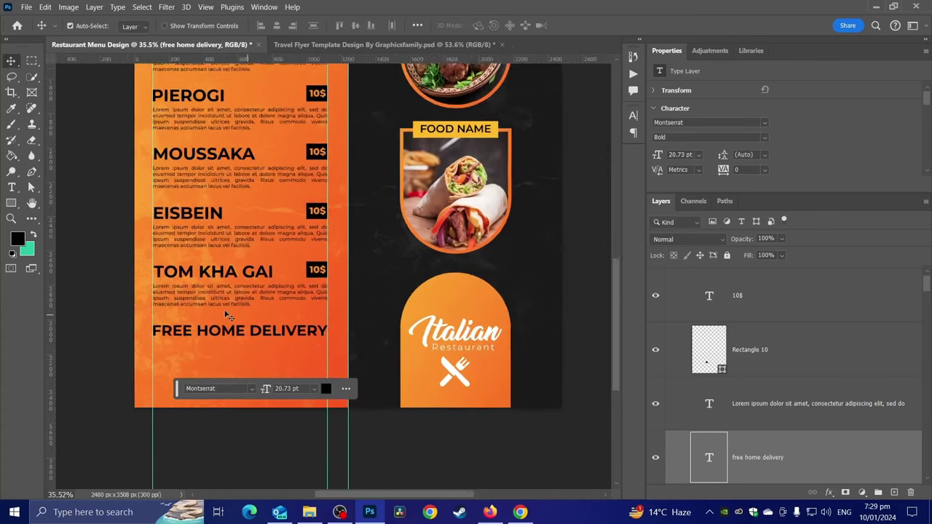
scroll(204, 310, "up", 1)
Set the FREE HOME DELIVERY line in the Bebas Neue font.
left_click(11, 188)
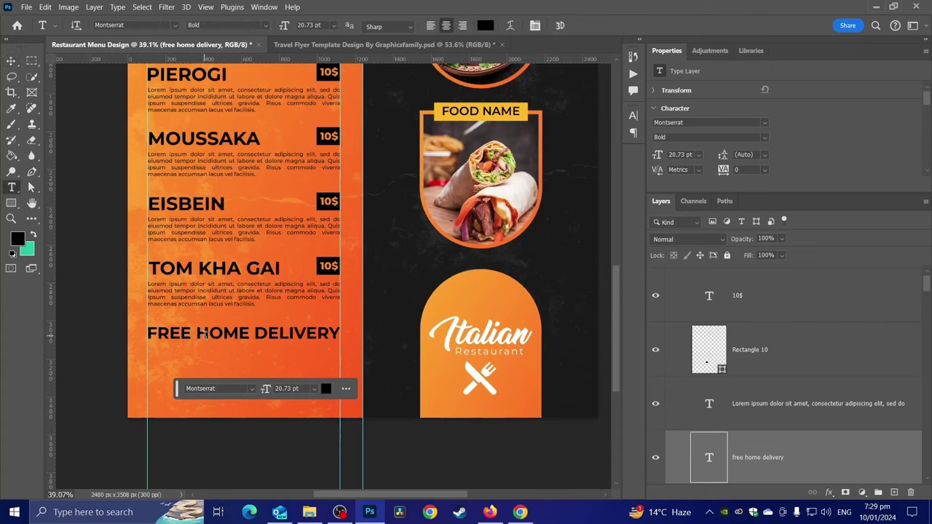
triple_click(206, 334)
left_click(175, 25)
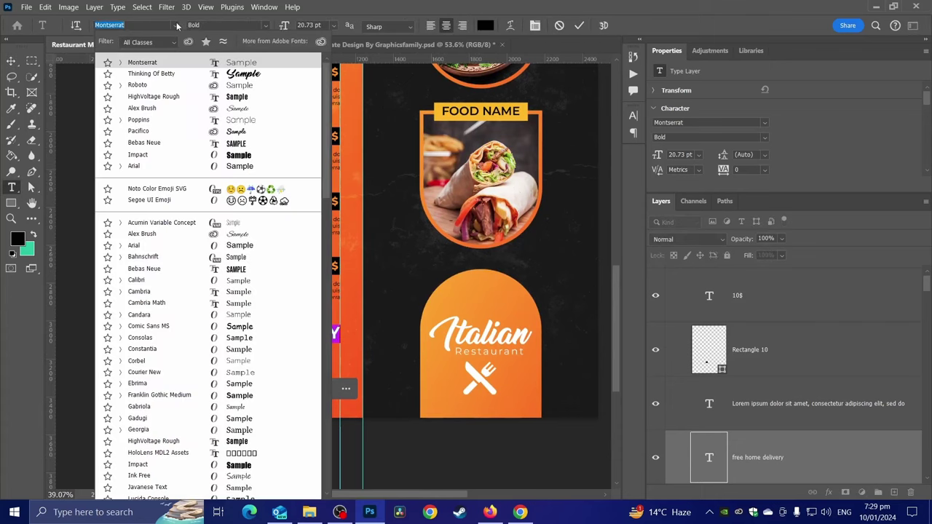
key("Down")
key("Down")
key("Down")
key("Down")
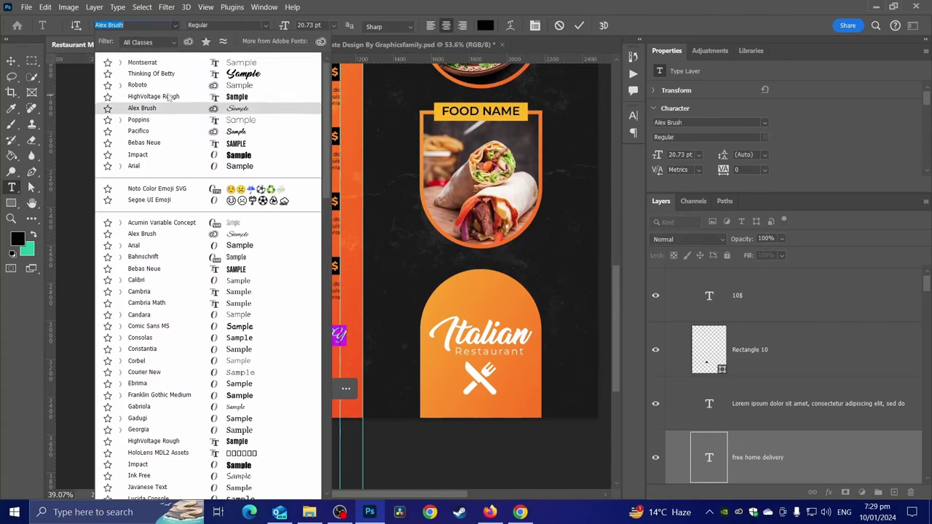
key("Up")
key("Up")
key("Up")
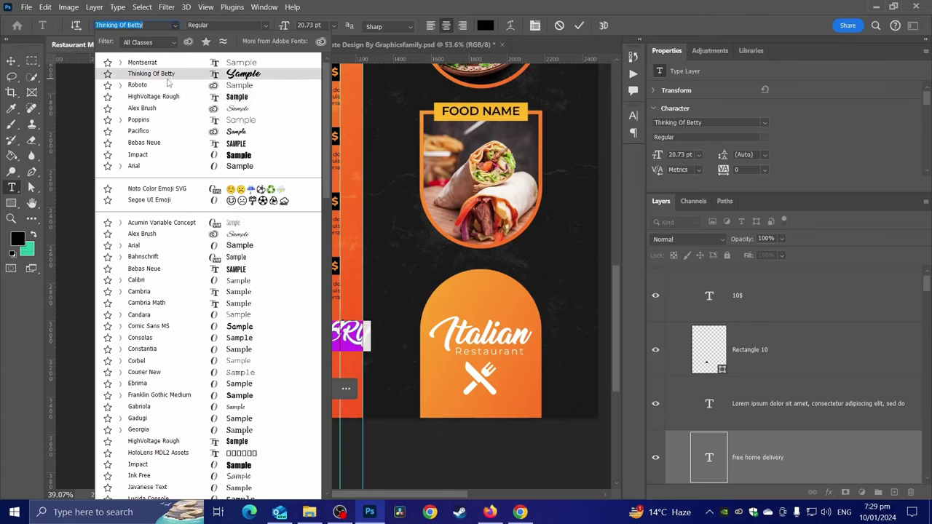
left_click(171, 144)
left_click(11, 60)
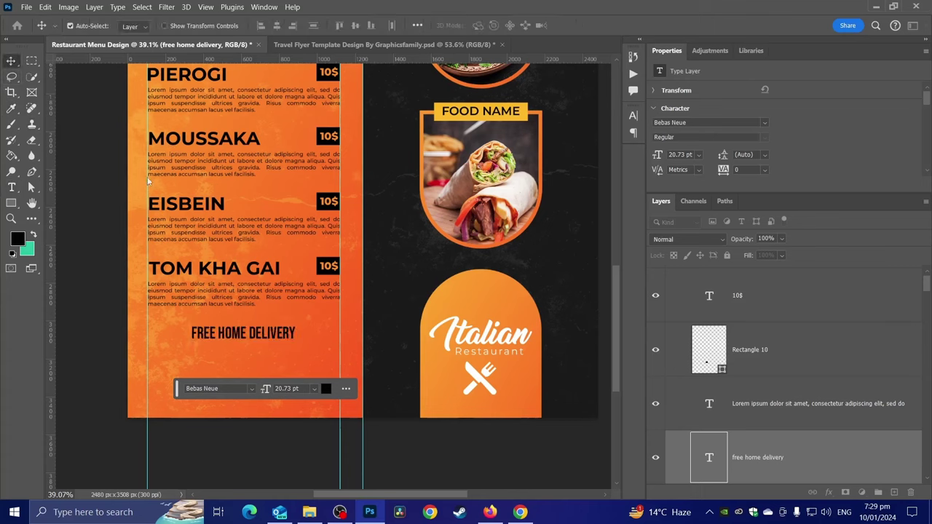
Enlarge FREE HOME DELIVERY to about 38.76 pt so it spans the margins.
key("ctrl+t")
left_click_drag(295, 334, 340, 332)
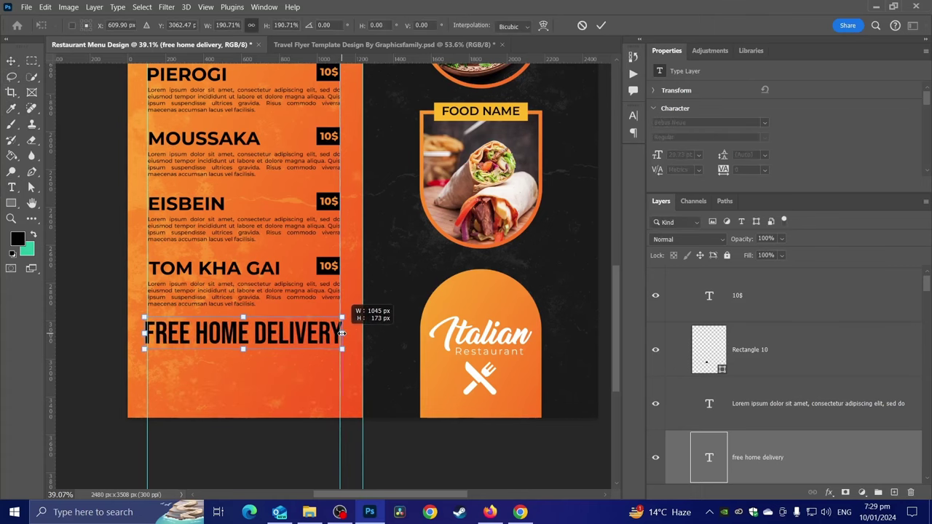
key("Return")
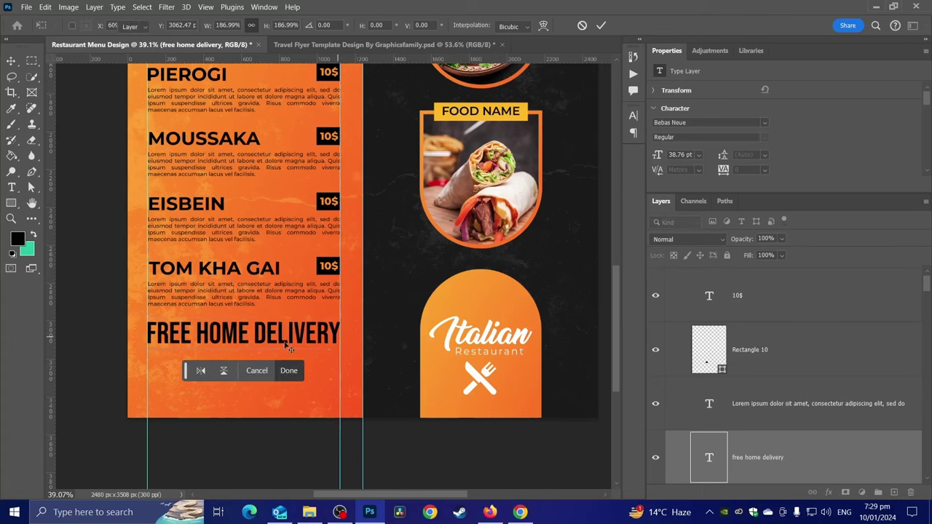
scroll(211, 347, "up", 3)
left_click(11, 203)
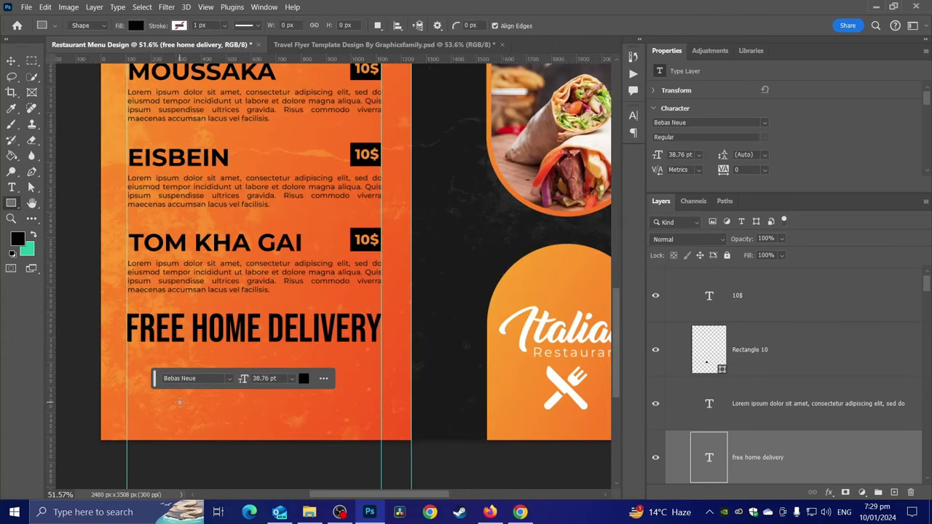
Draw a fully rounded pill-shaped rectangle below FREE HOME DELIVERY.
mouse_move(180, 404)
left_mouse_down()
mouse_move(336, 437)
mouse_move(338, 449)
left_mouse_up()
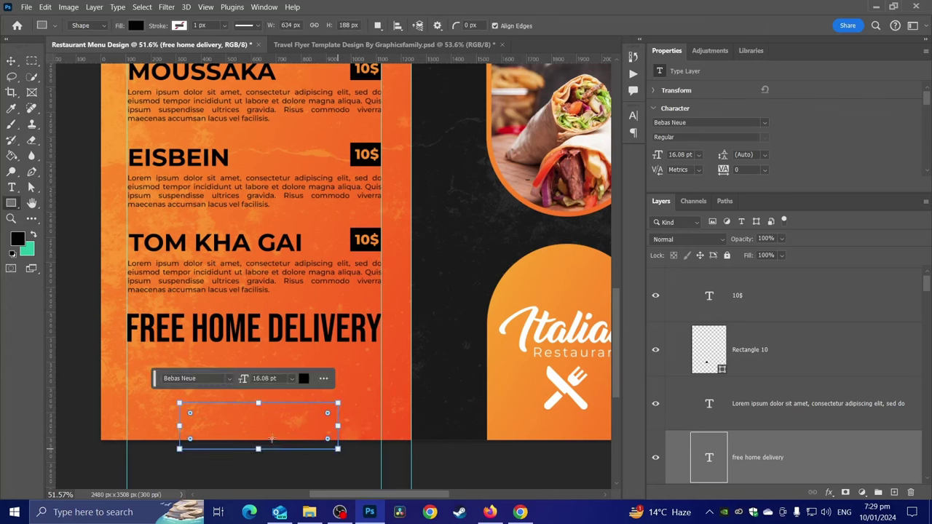
mouse_move(191, 415)
left_mouse_down()
mouse_move(248, 438)
mouse_move(256, 393)
left_mouse_up()
key("v")
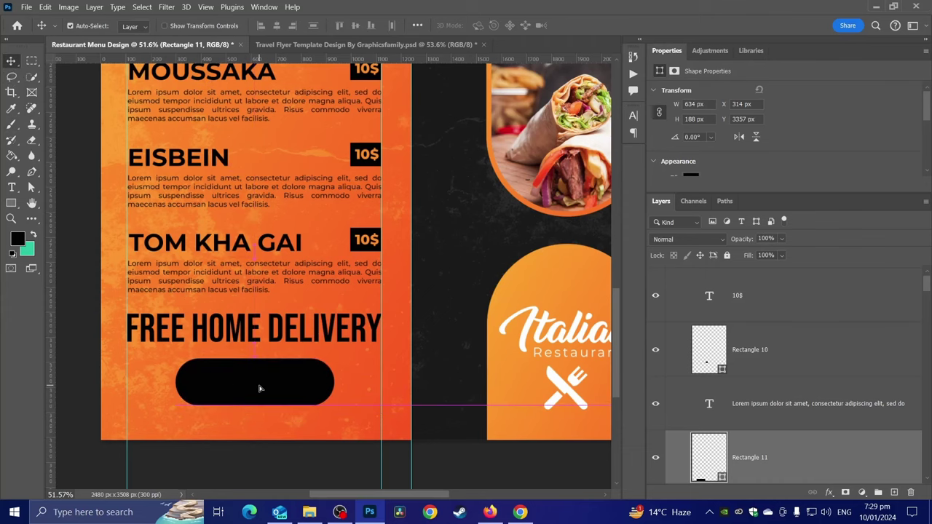
key("ctrl+0")
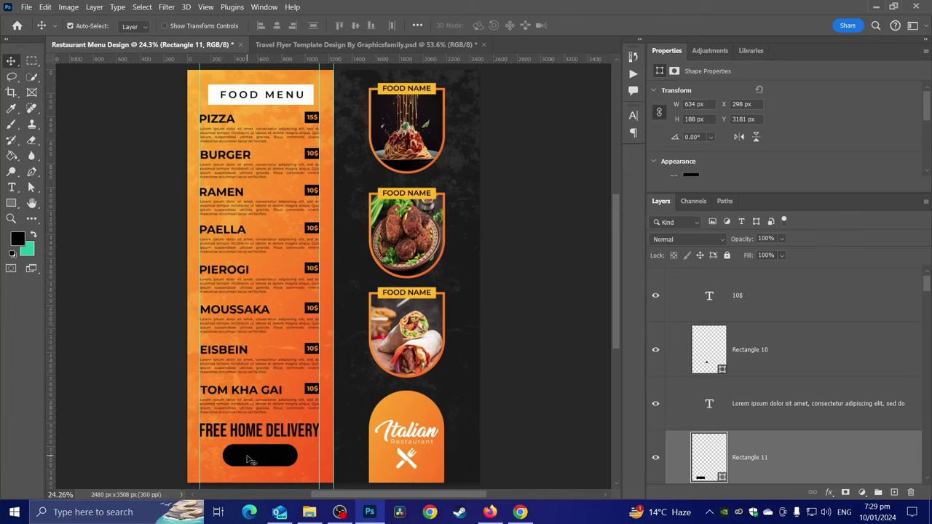
Fill the pill-shaped button with white.
left_click(12, 187)
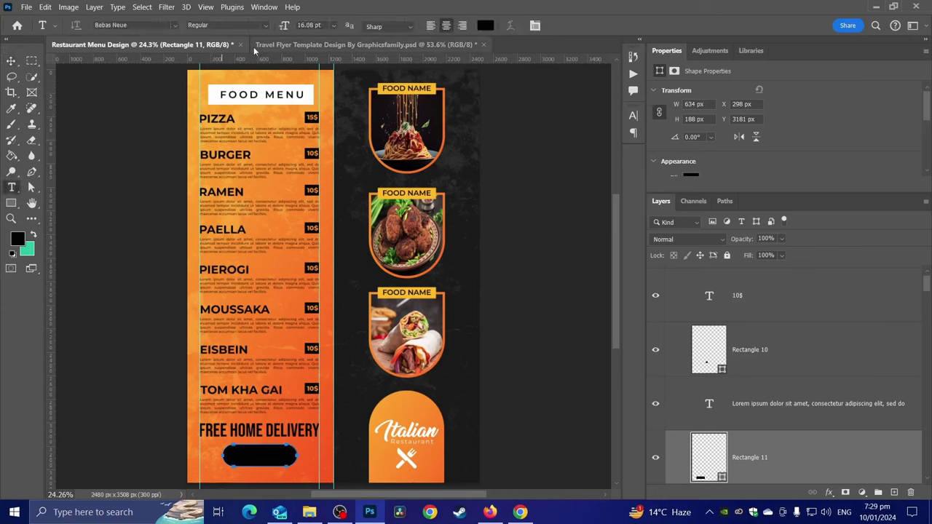
left_click(483, 26)
left_click_drag(543, 303, 513, 290)
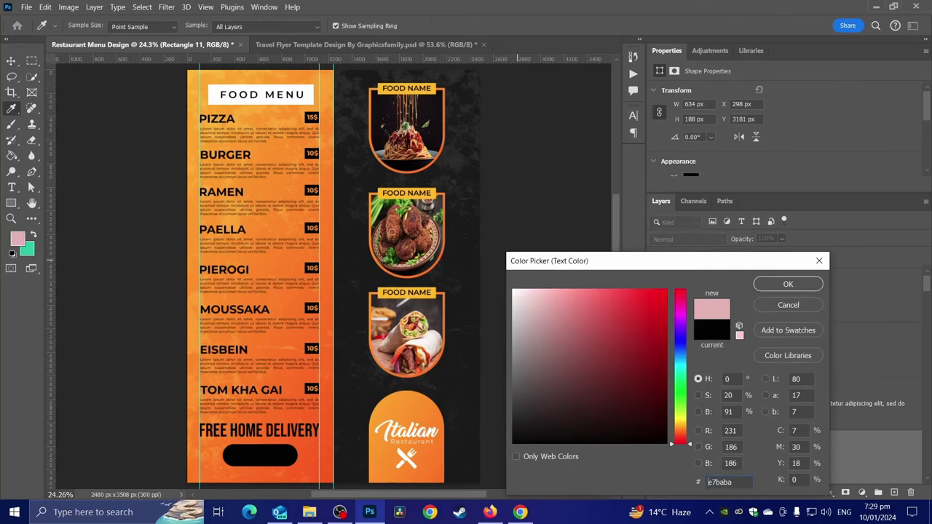
left_click(774, 285)
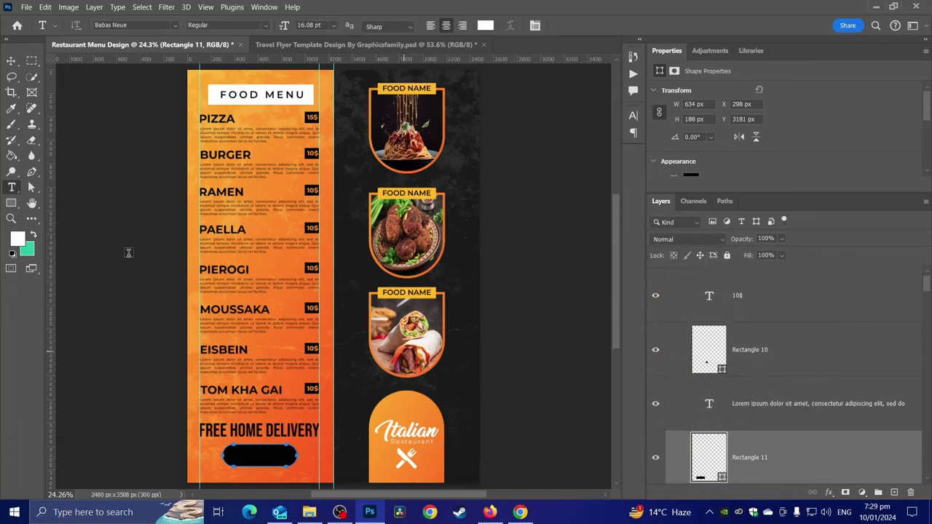
left_click(11, 203)
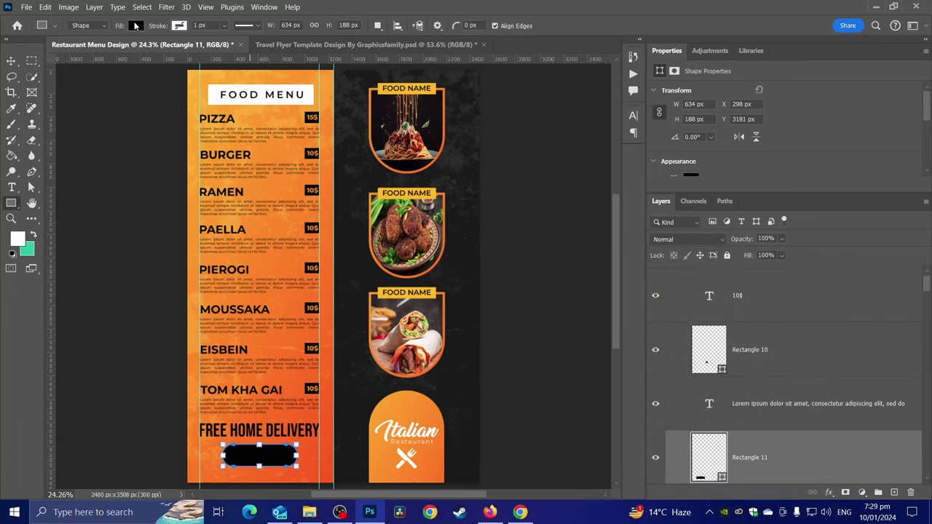
left_click(136, 26)
left_click(61, 89)
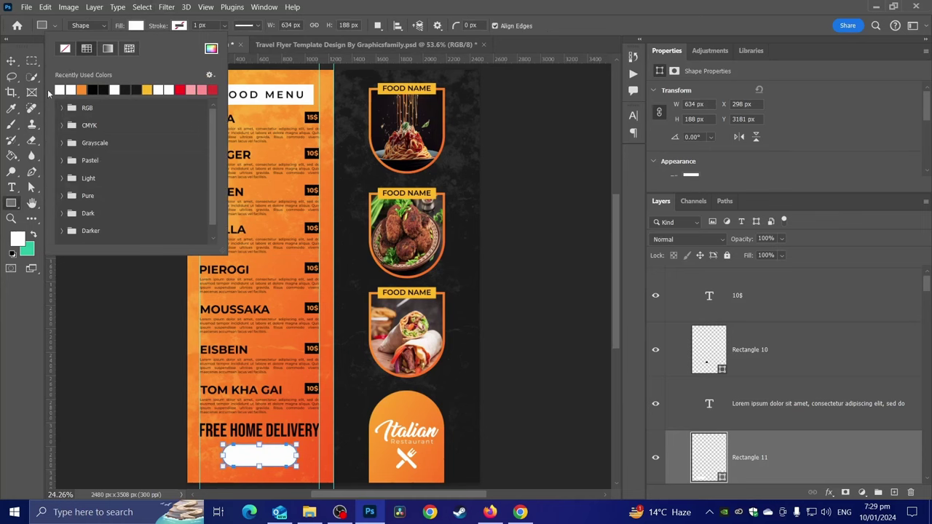
left_click(10, 60)
scroll(247, 440, "up", 2)
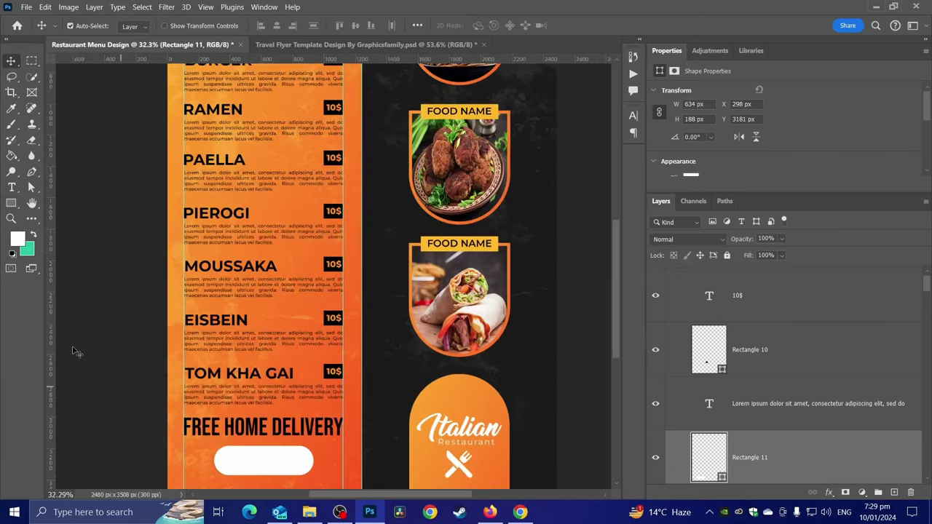
Add an ORDER NOW text line set in Montserrat.
left_click(11, 187)
scroll(253, 401, "up", 2)
scroll(226, 197, "down", 3)
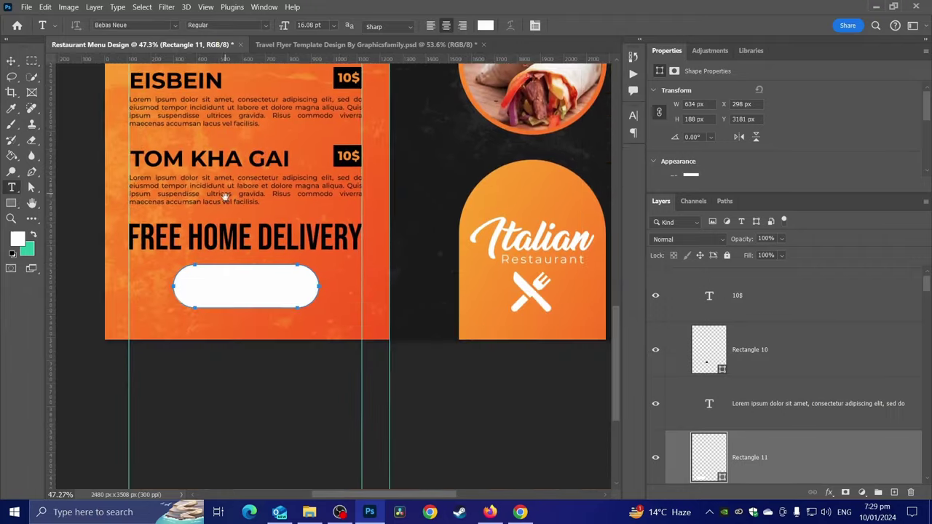
left_click(182, 326)
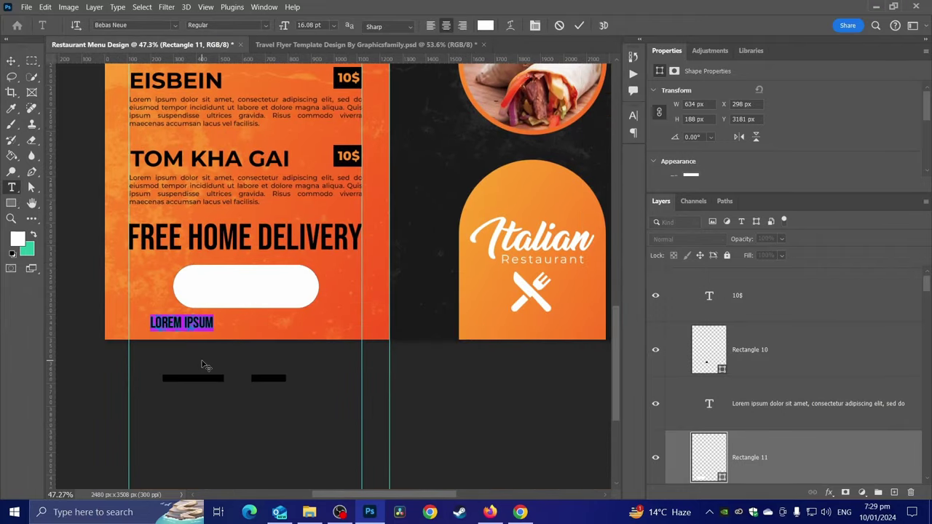
key("BackSpace")
type("ORDER")
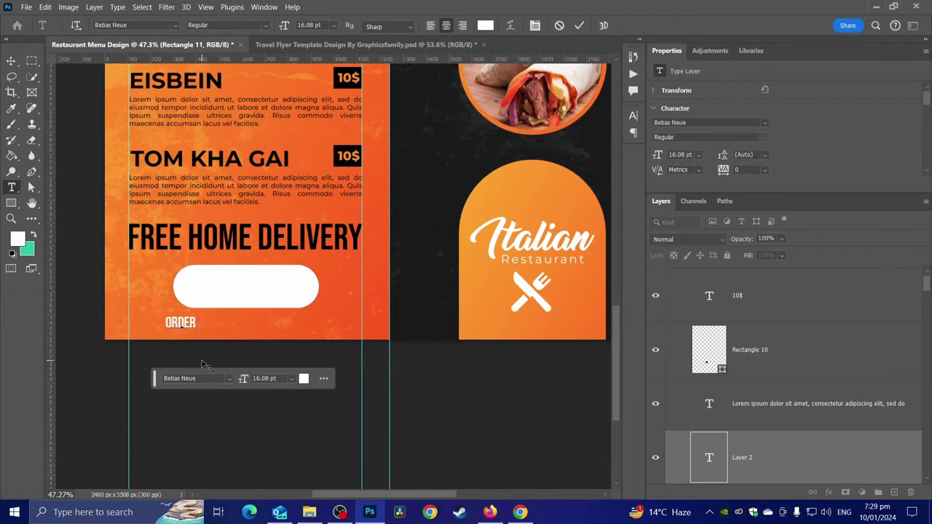
type(" NOW")
key("ctrl+a")
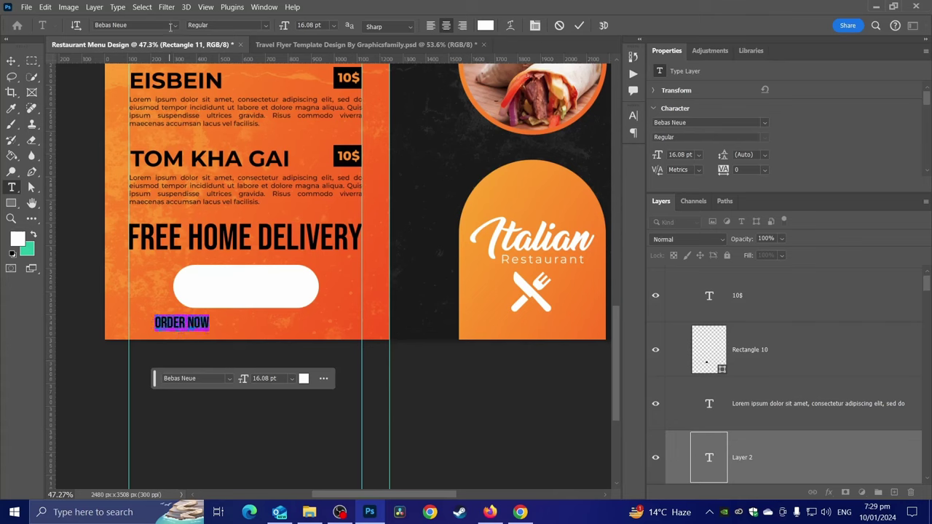
left_click(181, 25)
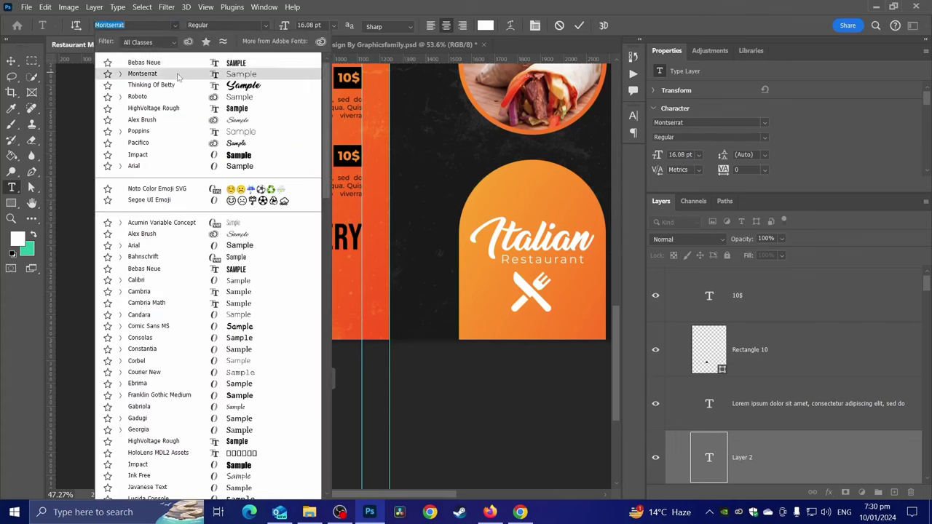
key("Return")
Make the ORDER NOW text black and place it on the white button.
left_click(485, 26)
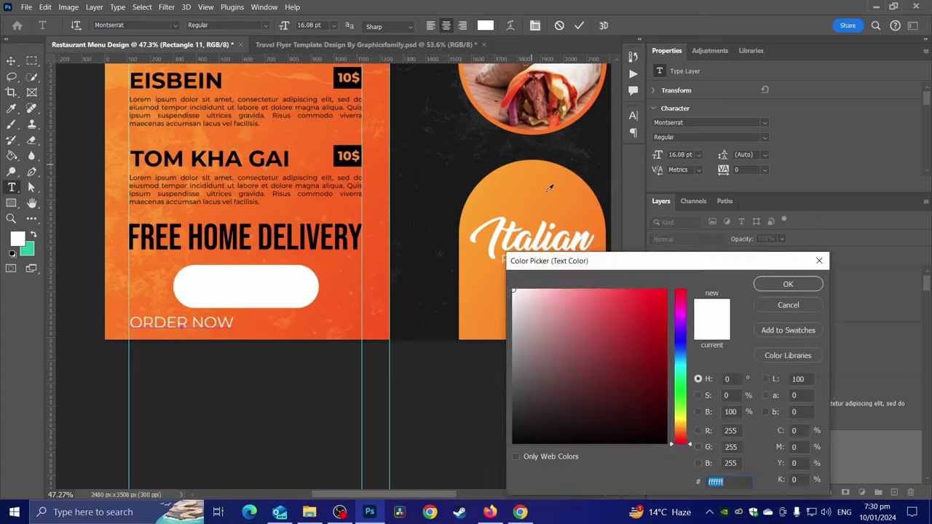
left_click_drag(593, 343, 517, 441)
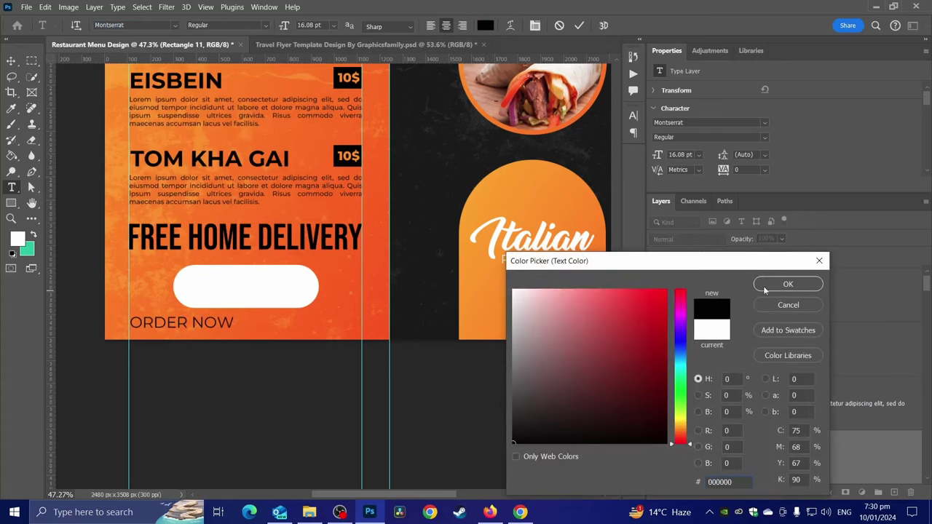
left_click(789, 284)
key("ctrl+Return")
key("ctrl+t")
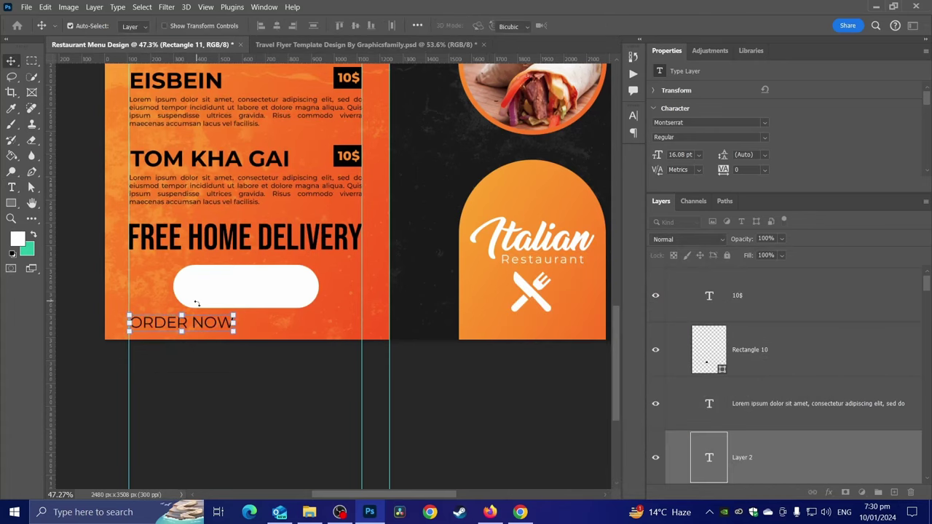
left_click_drag(208, 327, 274, 287)
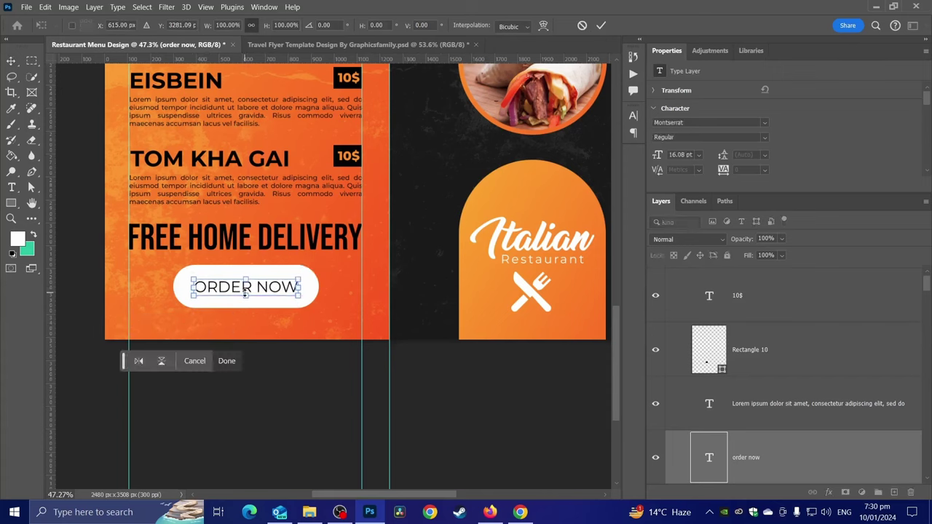
key("Return")
Change the ORDER NOW label to Montserrat Medium weight.
scroll(765, 459, "down", 1)
scroll(765, 459, "down", 1)
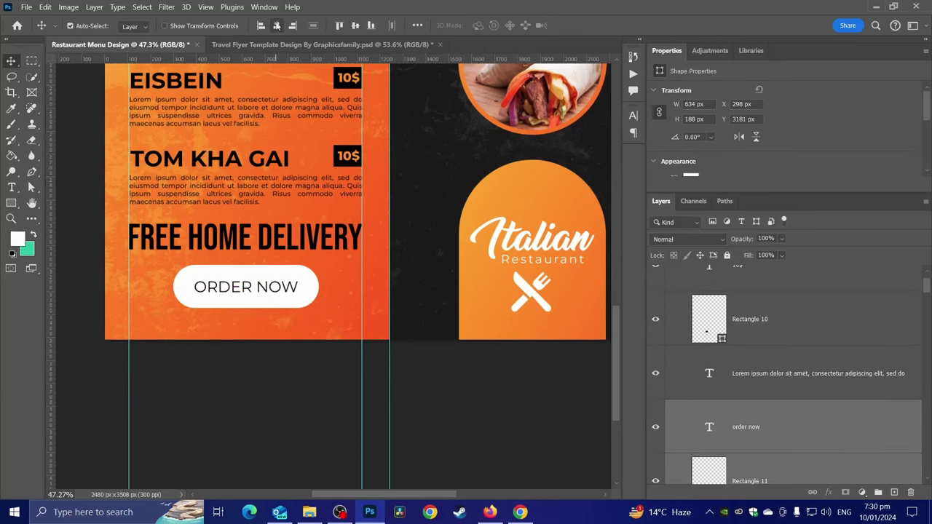
scroll(359, 159, "down", 2, "alt")
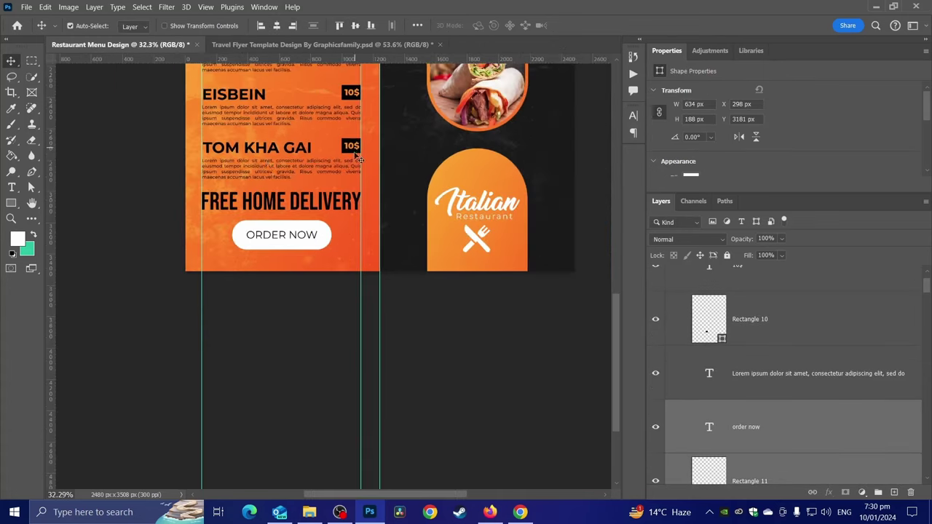
scroll(359, 159, "up", 1, "alt")
left_click(11, 188)
left_click(280, 249)
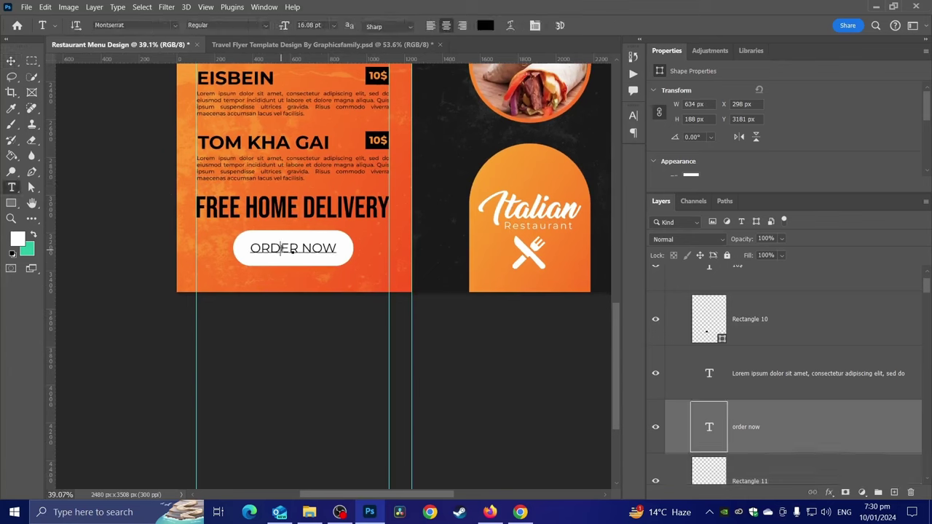
double_click(281, 249)
key("ctrl+a")
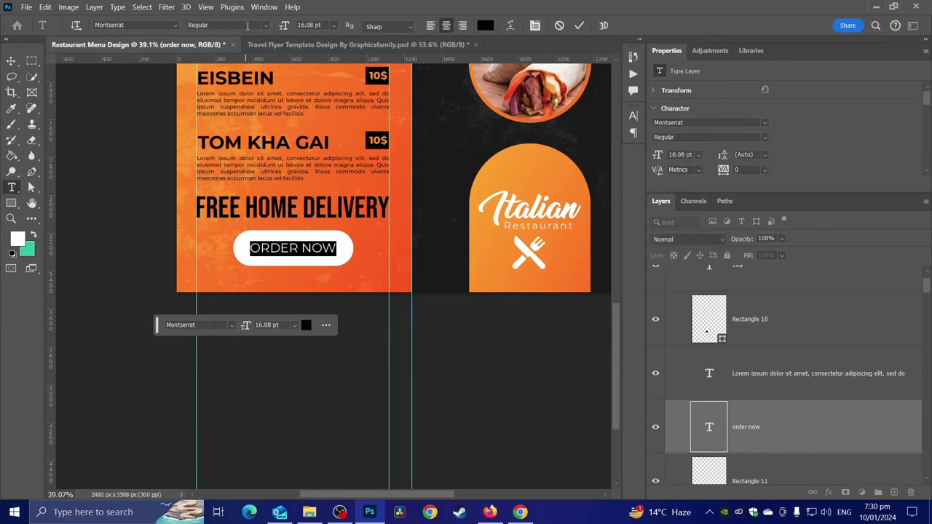
left_click(247, 26)
left_click(223, 117)
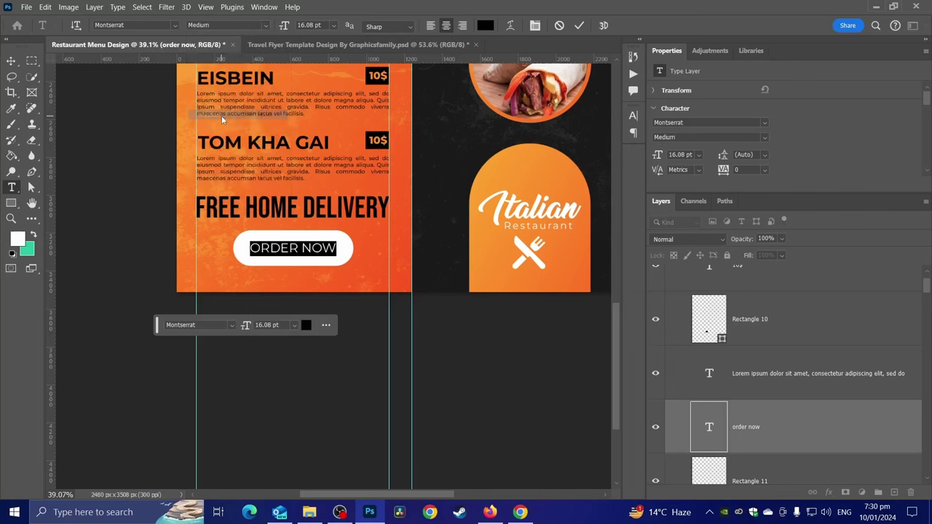
left_click(11, 60)
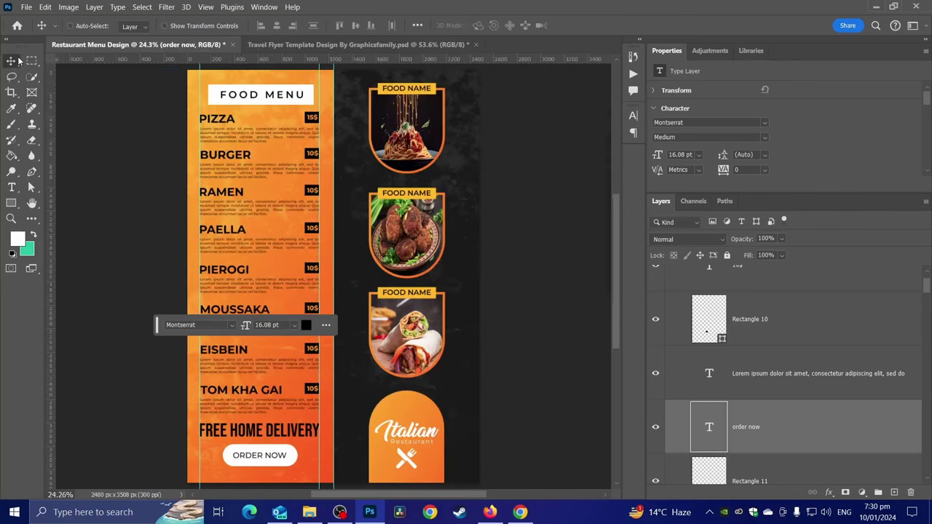
Shrink the ORDER NOW button and its label slightly.
key("ctrl+minus")
scroll(768, 423, "down", 1)
left_click(751, 466, "ctrl")
key("ctrl+t")
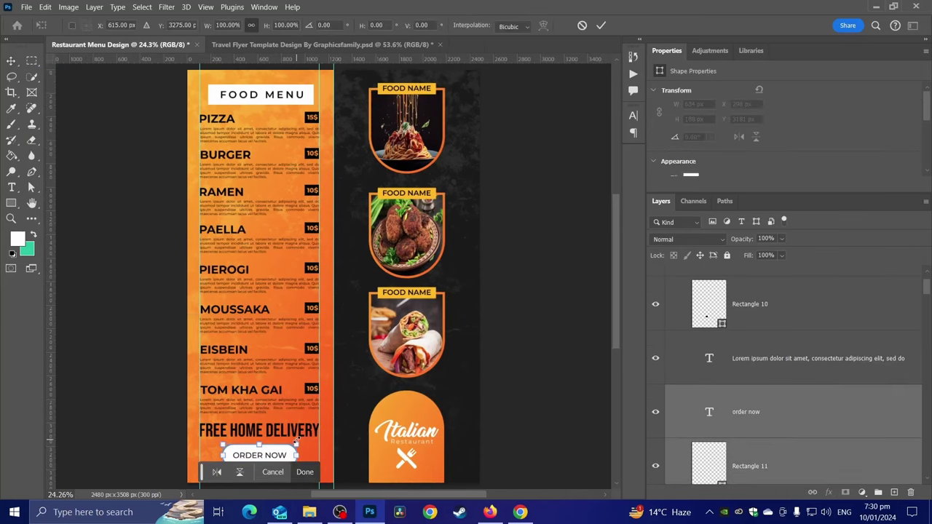
left_click_drag(296, 442, 288, 450)
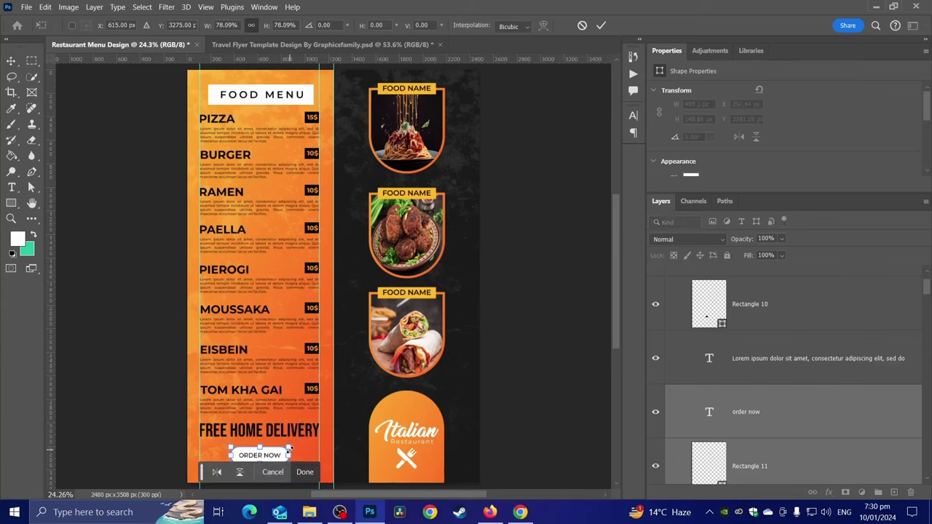
key("Return")
Shrink the FREE HOME DELIVERY heading and move it lower.
left_click(284, 434)
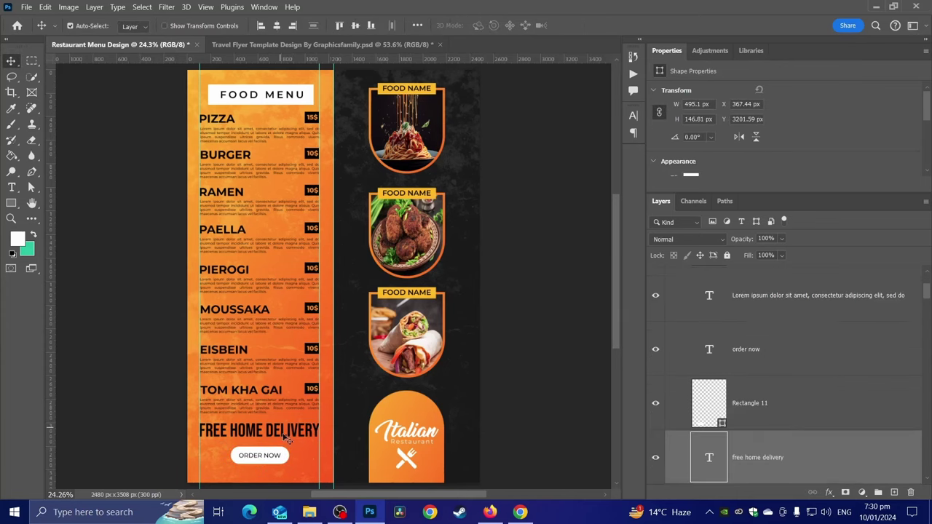
key("ctrl+t")
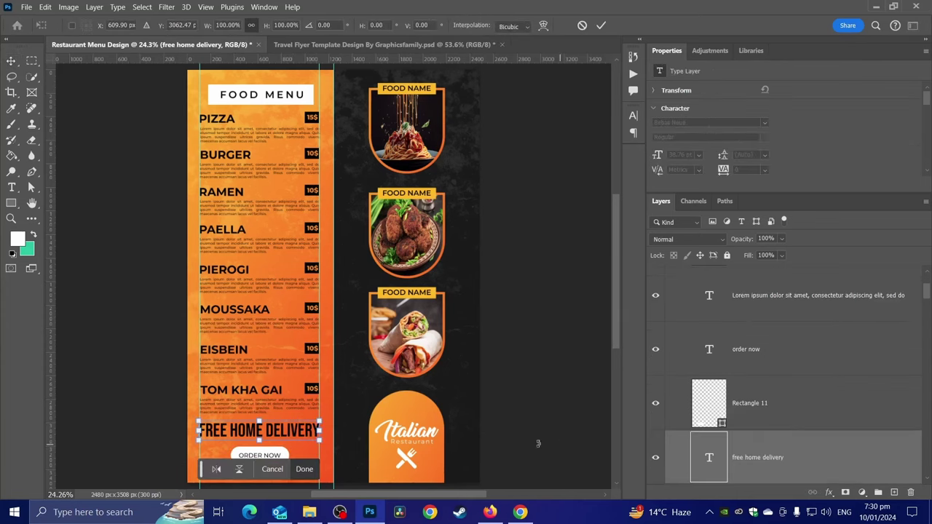
left_click_drag(319, 422, 282, 443)
key("Return")
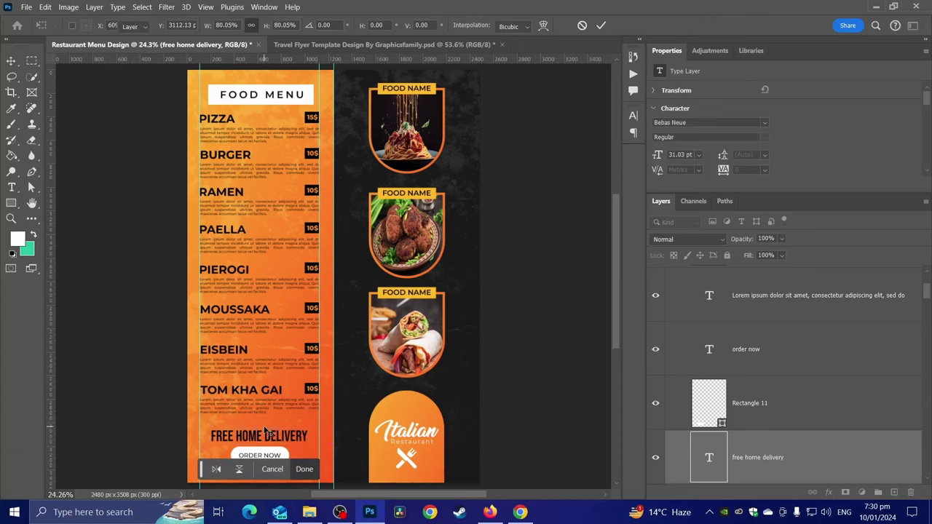
scroll(775, 432, "down", 1)
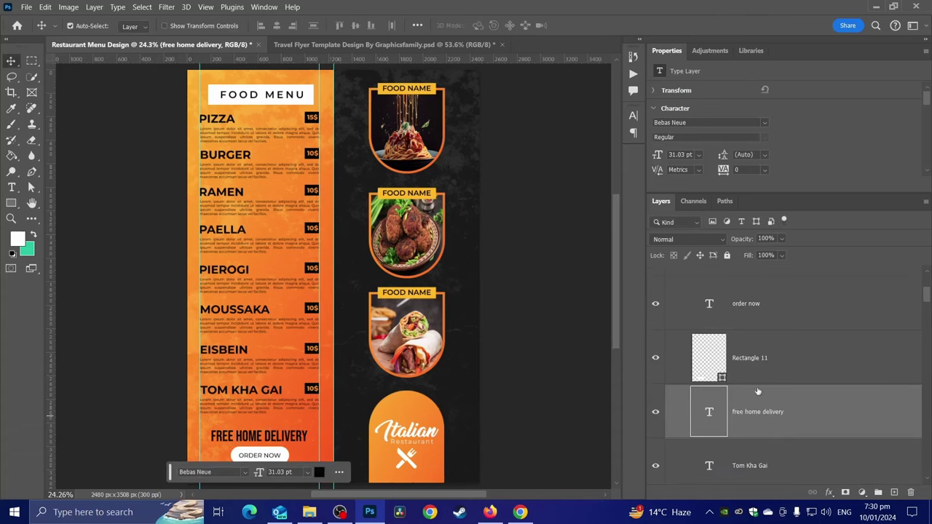
Select the delivery heading and button layers together, undoing an accidental grouping.
left_click(753, 322, "shift")
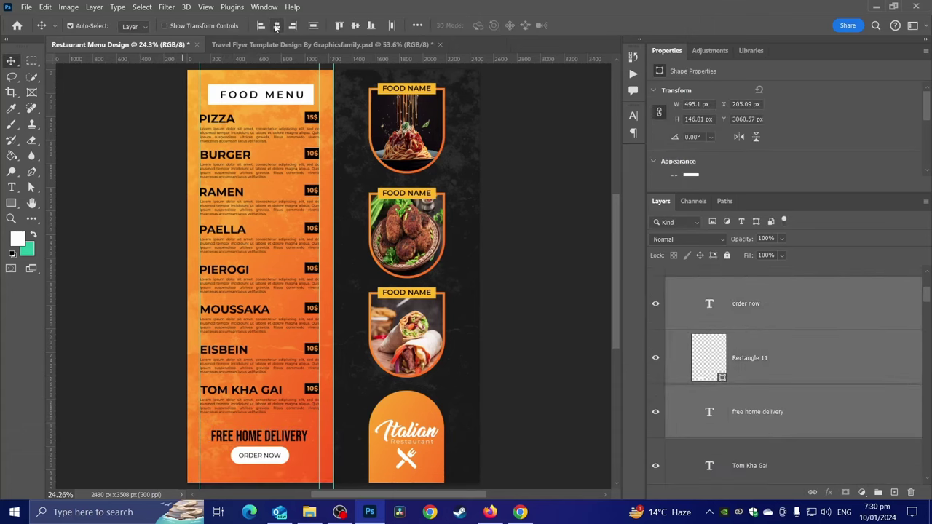
key("ctrl+t")
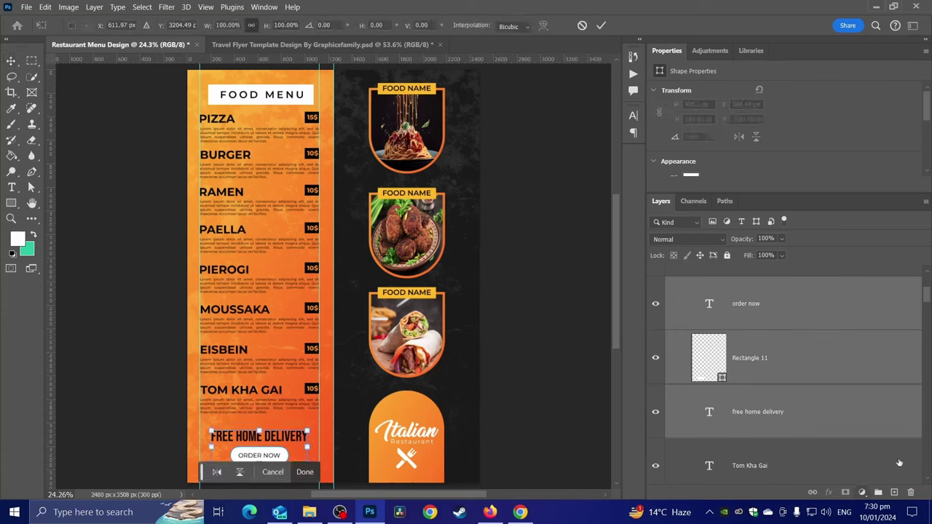
scroll(867, 357, "up", 1)
scroll(805, 368, "up", 1)
key("Return")
key("ctrl+g")
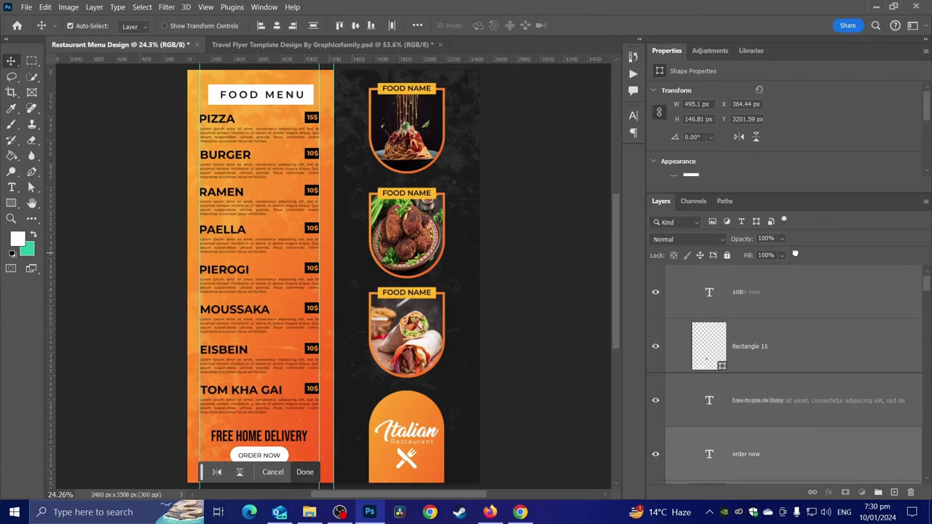
key("ctrl+z")
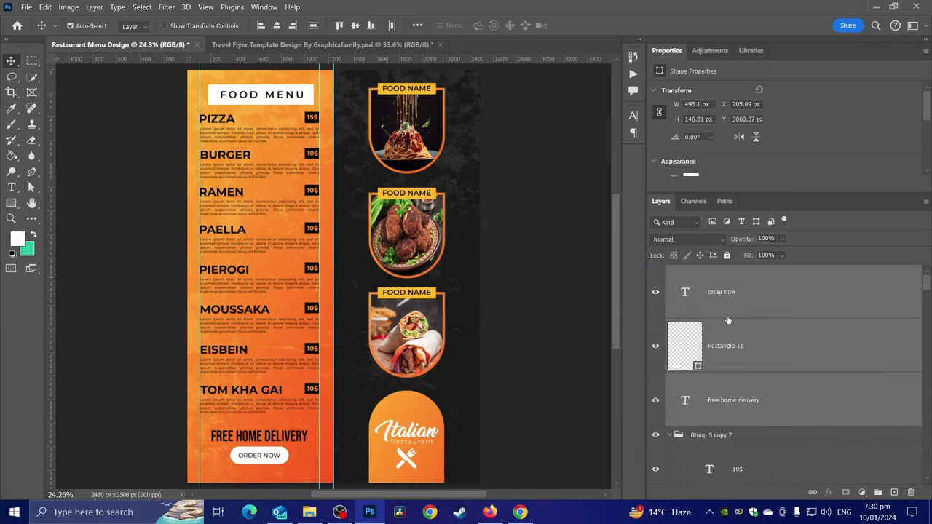
left_click(670, 435)
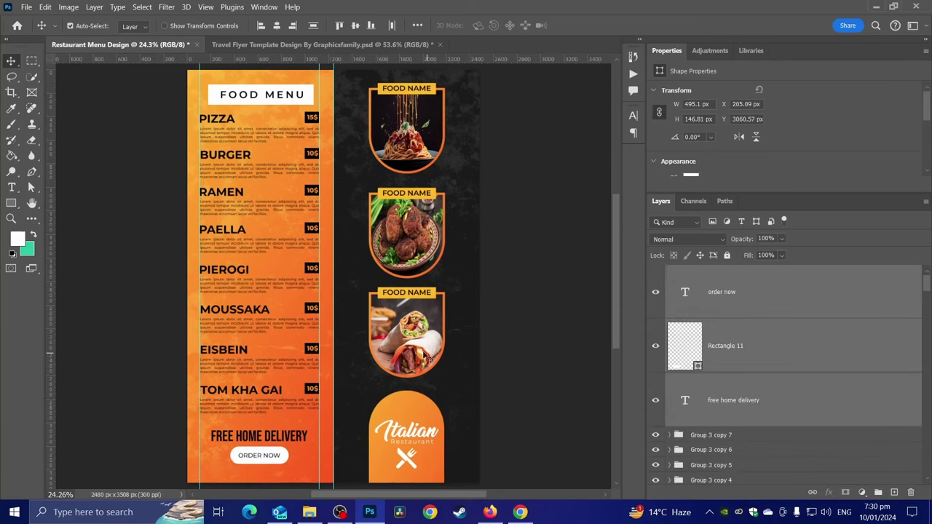
scroll(391, 357, "down", 1)
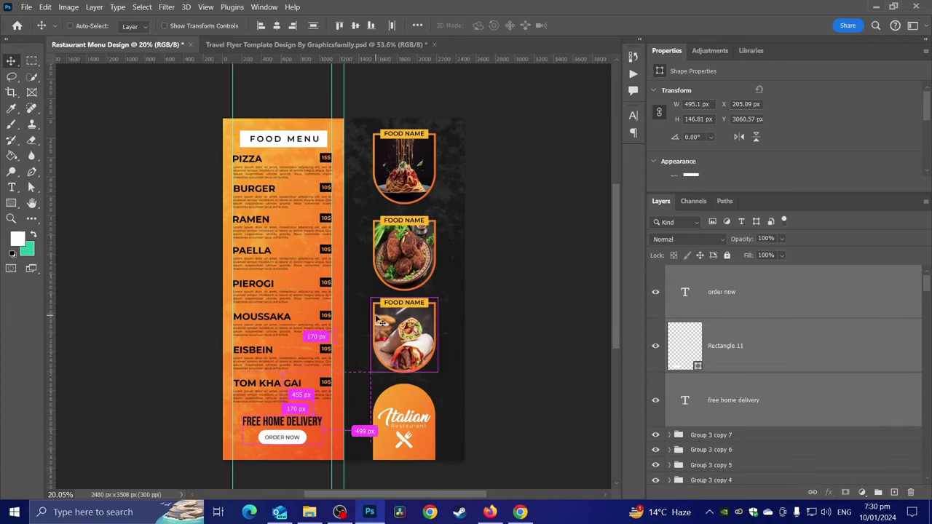
scroll(389, 357, "up", 1)
scroll(241, 357, "up", 1)
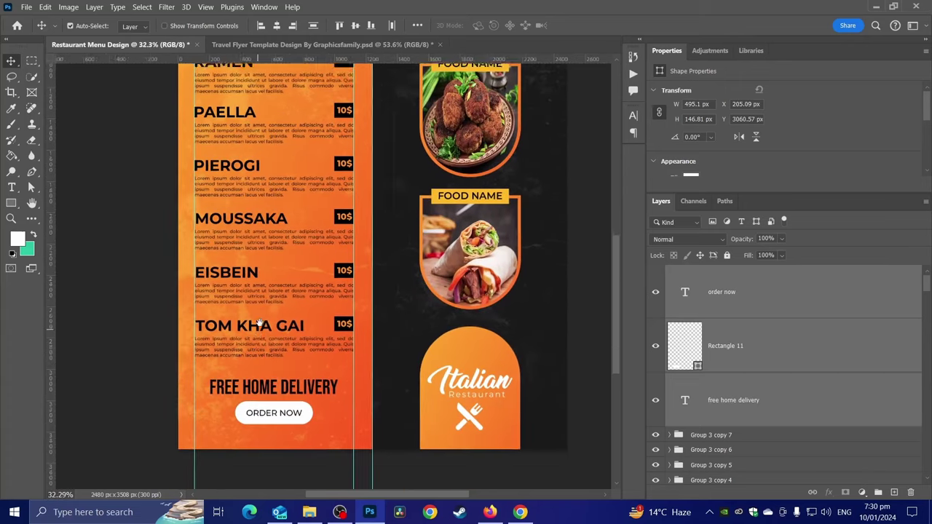
scroll(320, 348, "down", 2)
Move the delivery heading and ORDER NOW button lower on the orange panel.
key("ctrl+t")
scroll(282, 394, "up", 1)
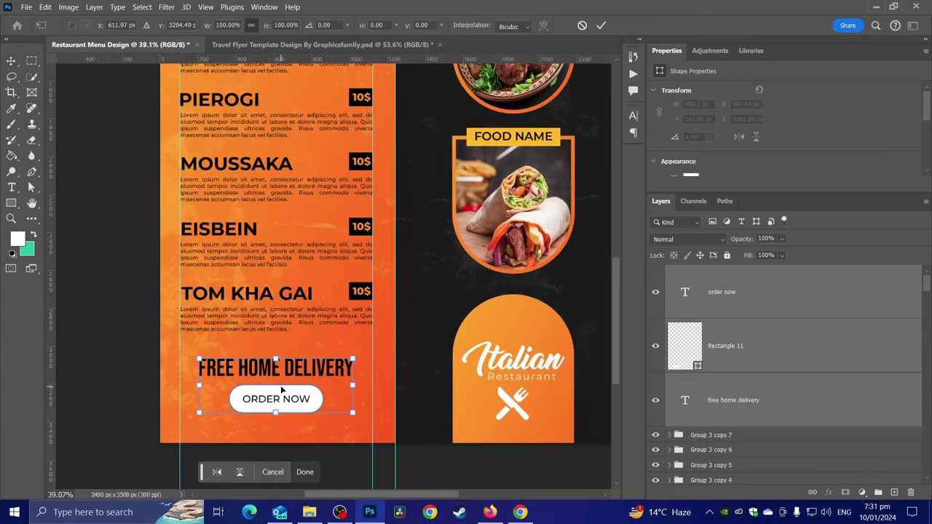
left_click_drag(282, 391, 277, 399)
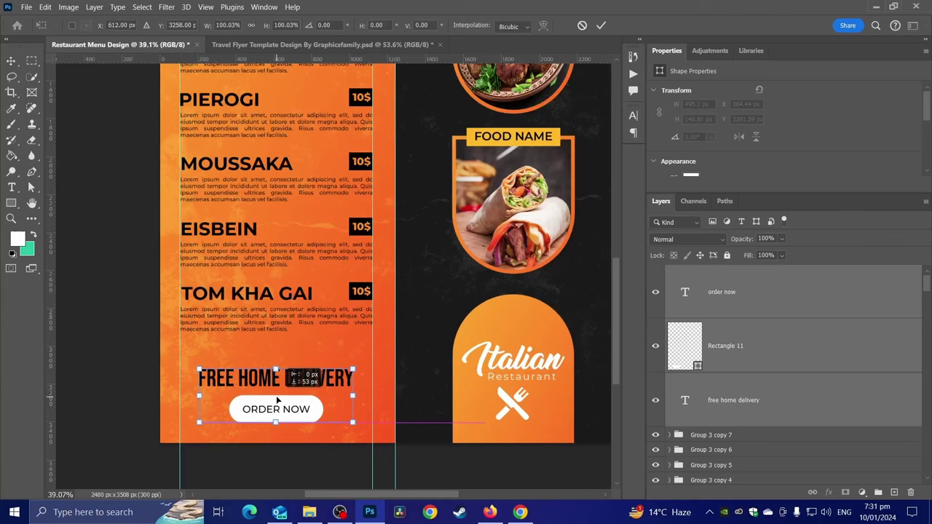
left_click_drag(276, 400, 276, 398)
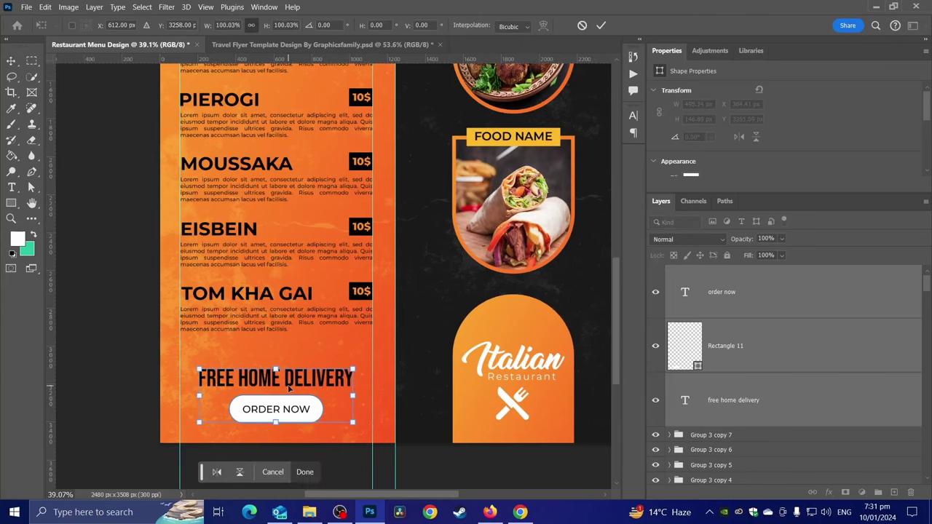
key("Return")
scroll(290, 390, "down", 2)
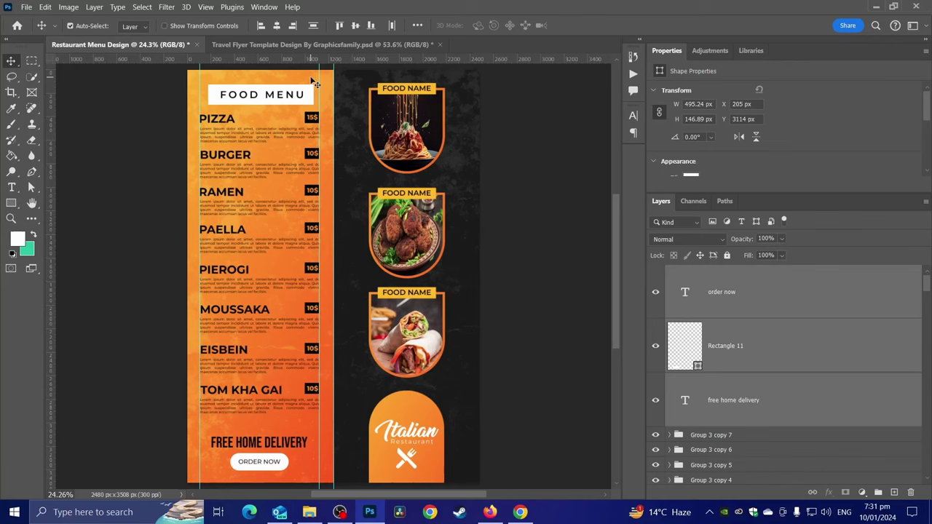
Clear all guides from the canvas.
left_click(206, 7)
mouse_move(217, 308)
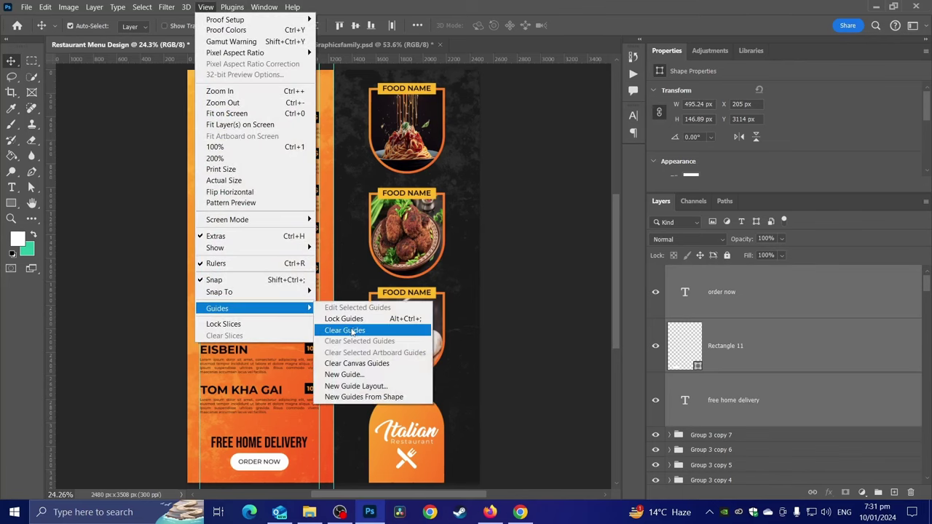
left_click(352, 332)
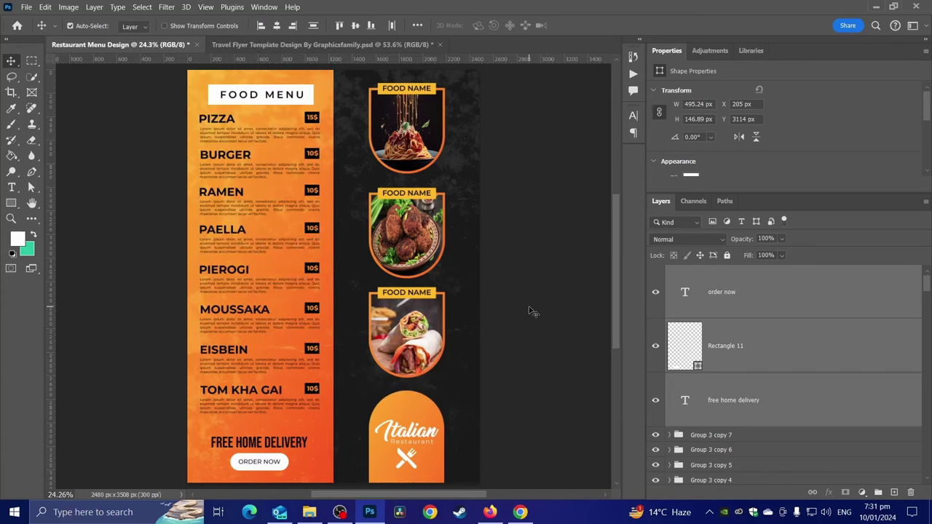
scroll(516, 262, "down", 1)
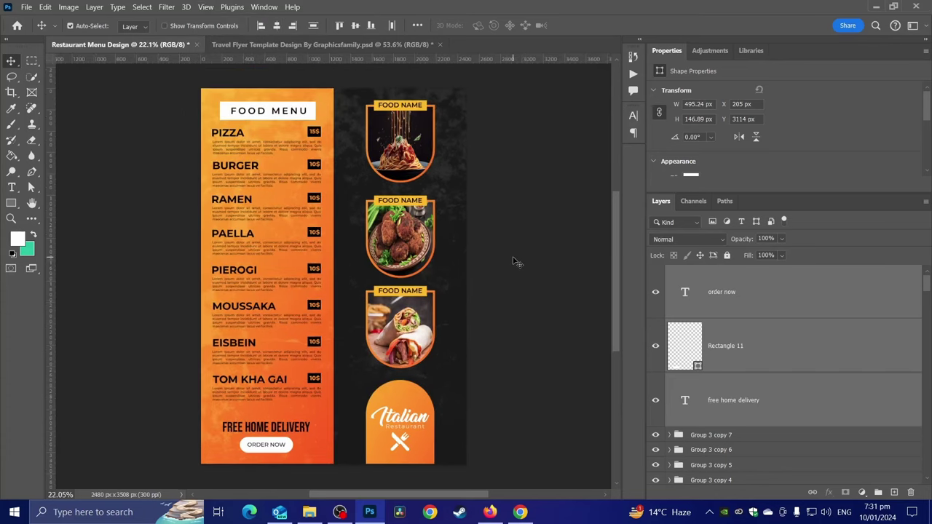
scroll(793, 369, "down", 1)
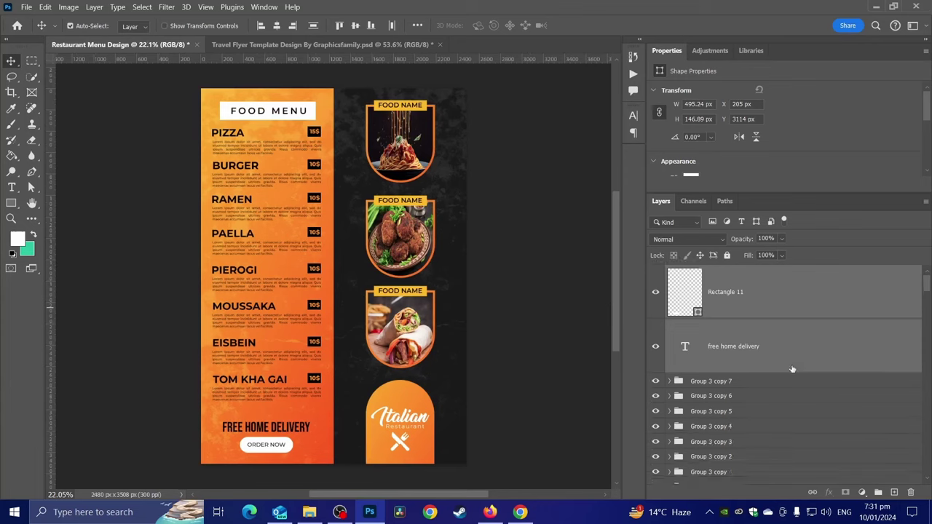
scroll(793, 370, "down", 4)
scroll(789, 368, "down", 3)
scroll(783, 372, "down", 3)
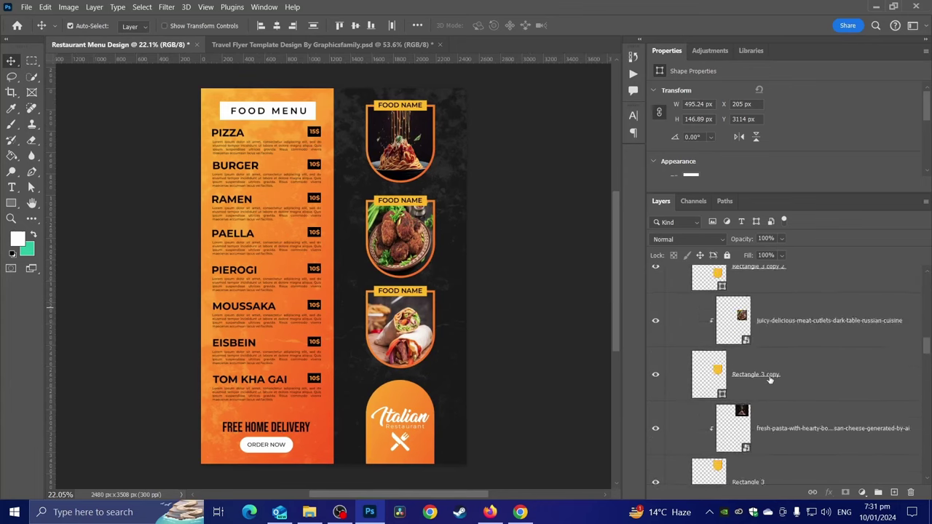
scroll(775, 377, "down", 3)
scroll(766, 386, "down", 3)
scroll(765, 386, "down", 2)
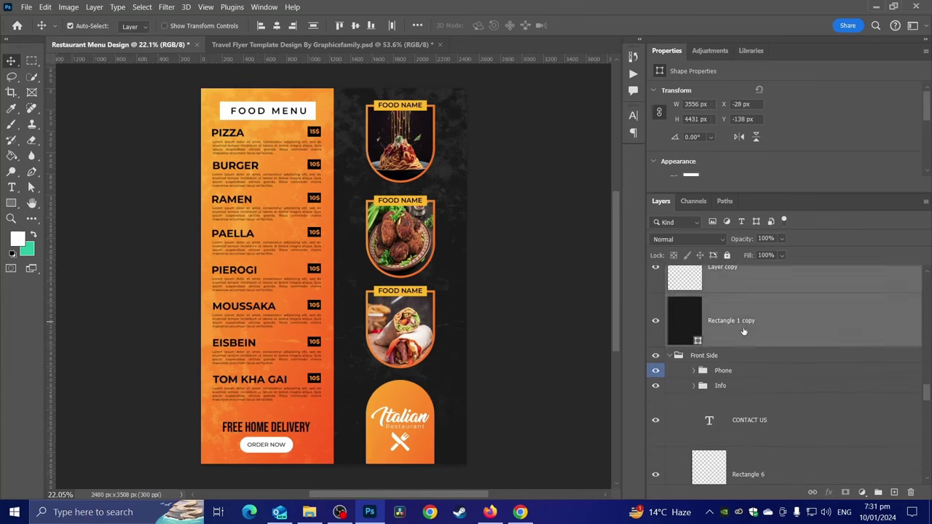
Group the back-side background layers into a group named Back Side.
left_click(736, 324, "shift")
left_click(879, 493)
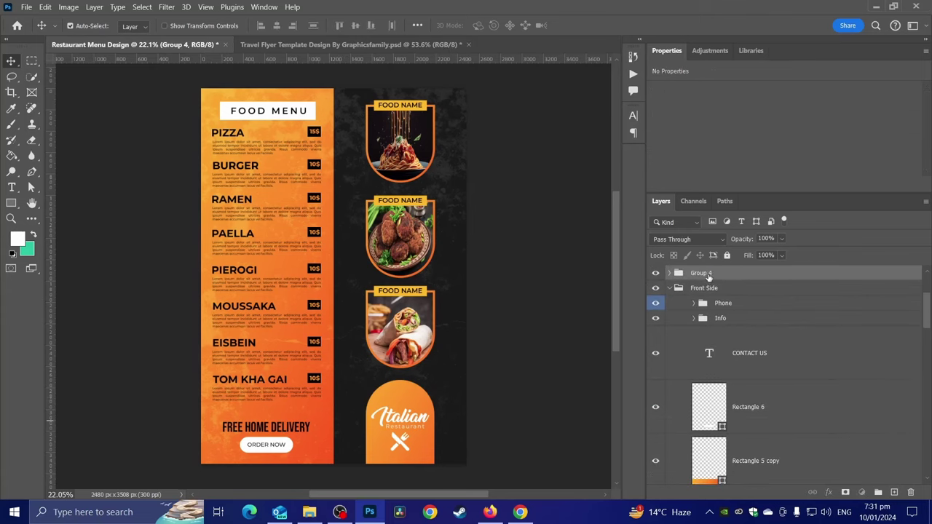
double_click(702, 273)
type("Back Sid")
type("e")
key("Return")
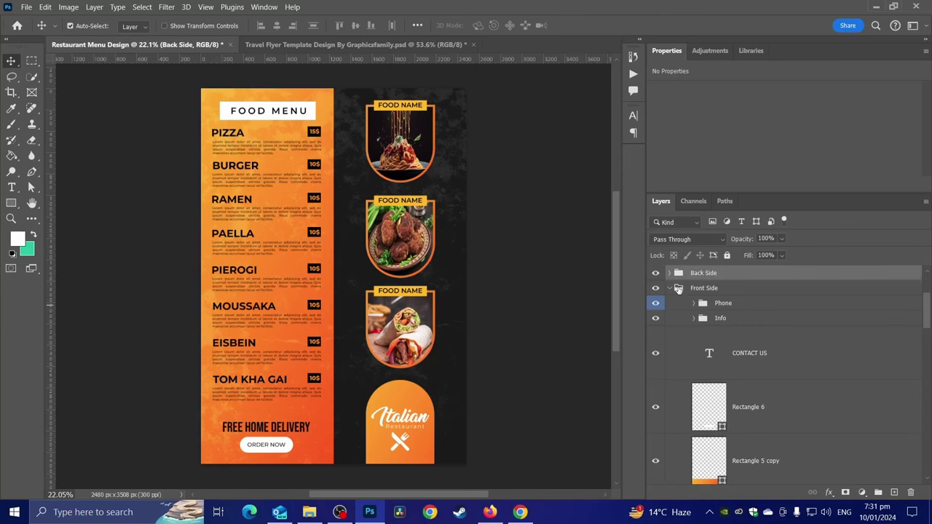
left_click(669, 289)
Move the order now text and Rectangle 11 layers into the Back Side group.
key("ctrl+plus")
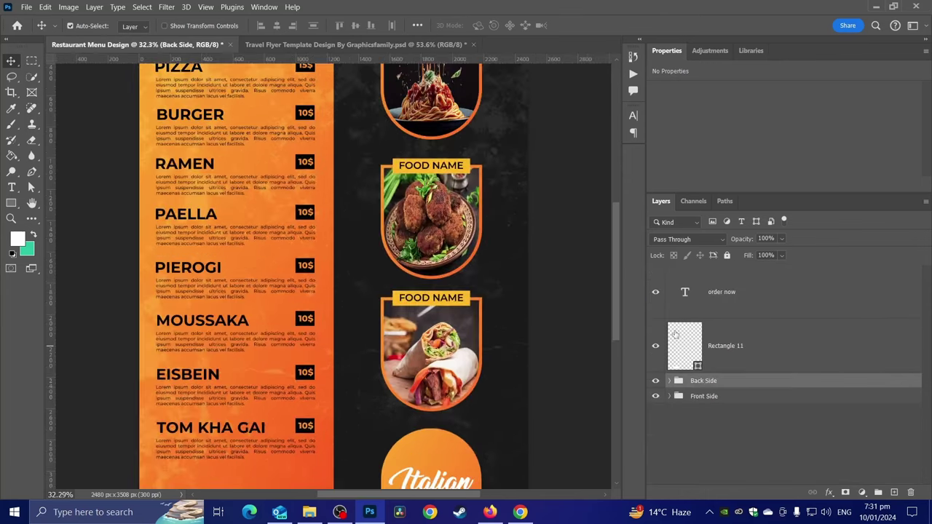
left_click(730, 312)
left_click(669, 385)
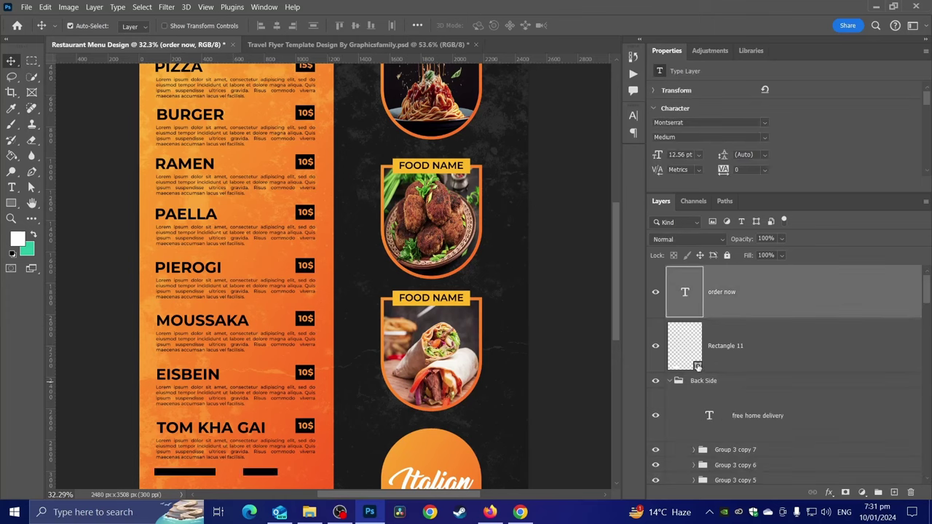
left_click(733, 343, "shift")
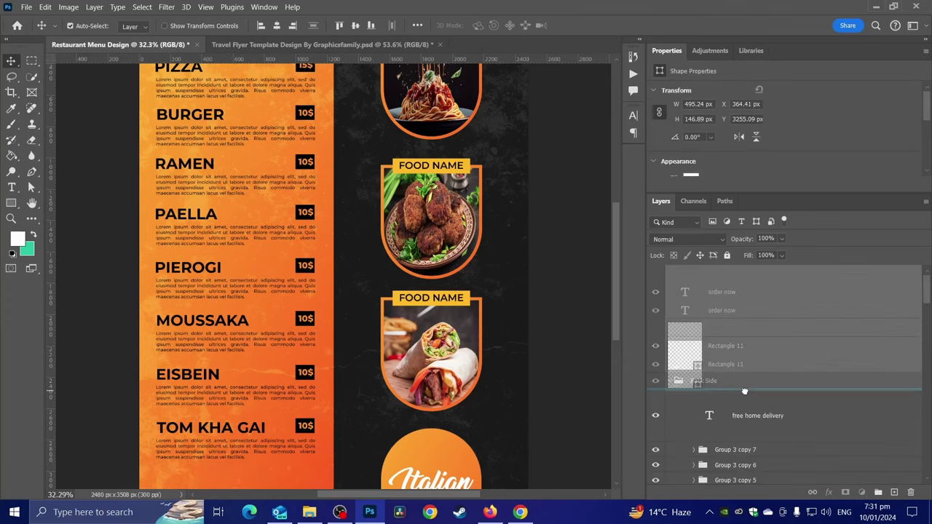
left_click_drag(743, 374, 741, 382)
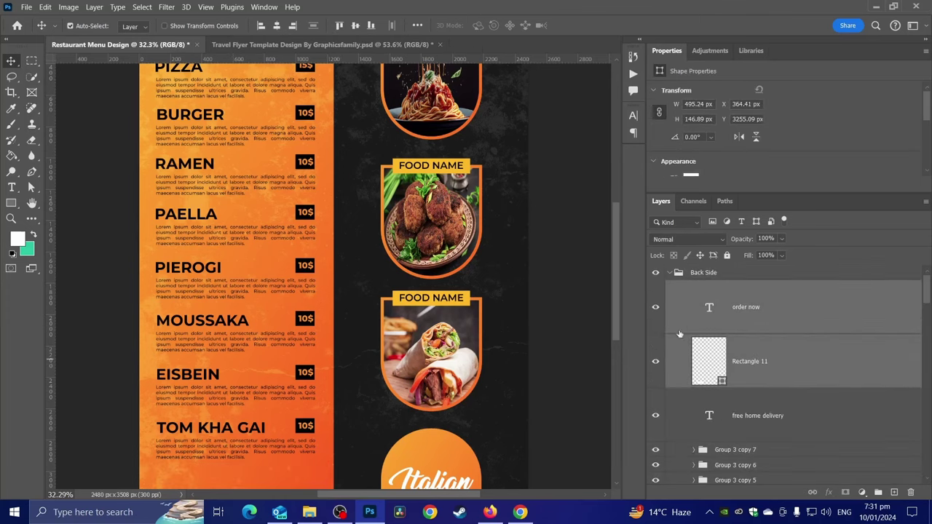
left_click(671, 272)
Hide the Back Side group so only the front-side flyer shows.
left_click(657, 273)
left_click(657, 272)
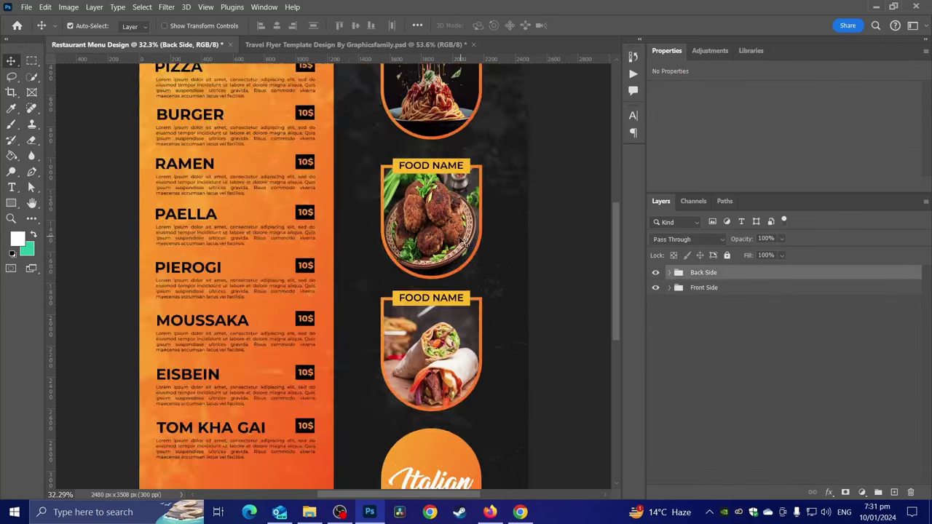
scroll(464, 243, "down", 3)
left_click(656, 273)
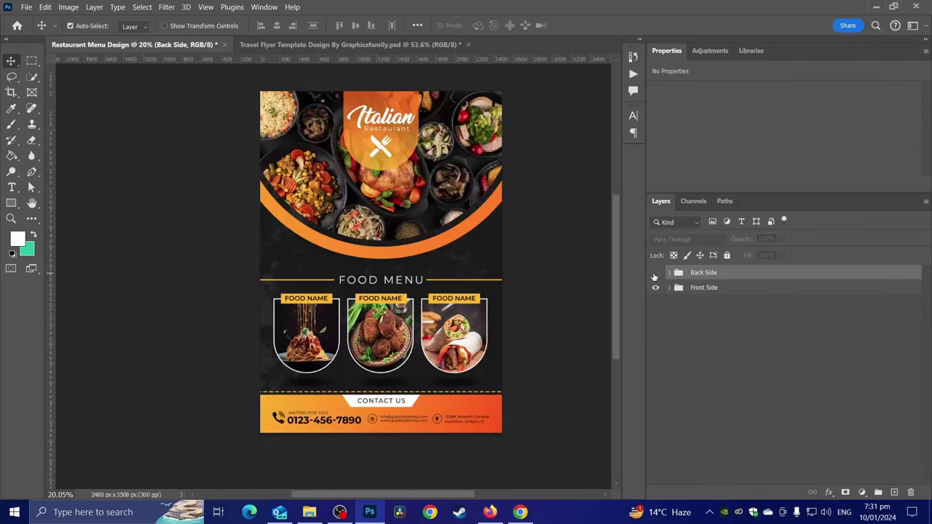
left_click(655, 273)
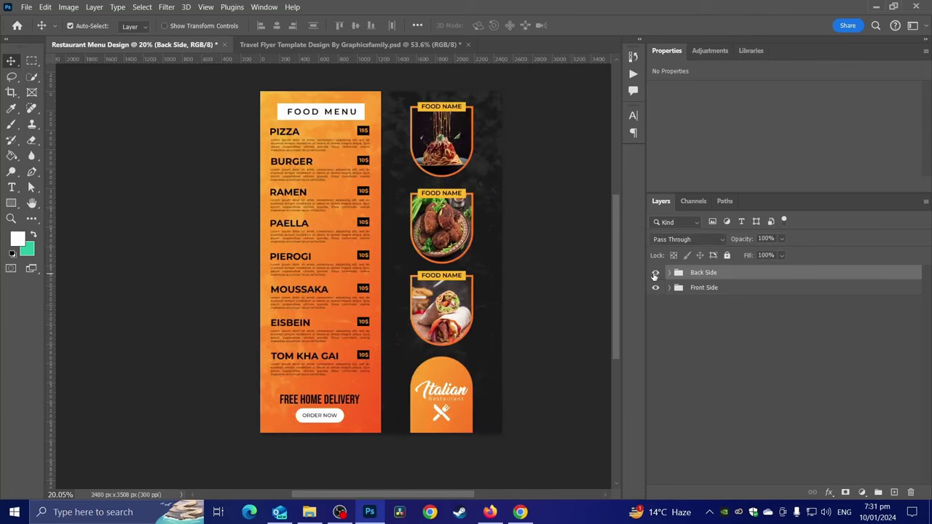
left_click(655, 273)
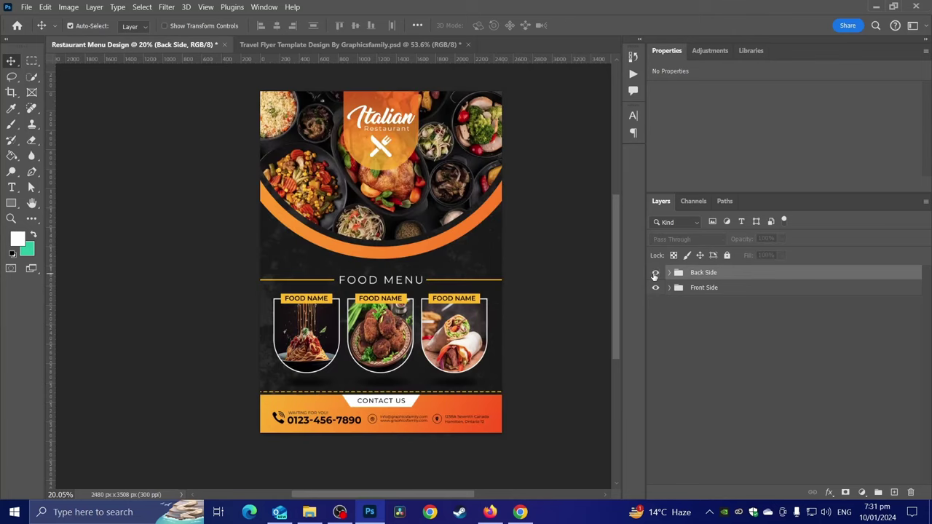
left_click(655, 273)
left_click(655, 273)
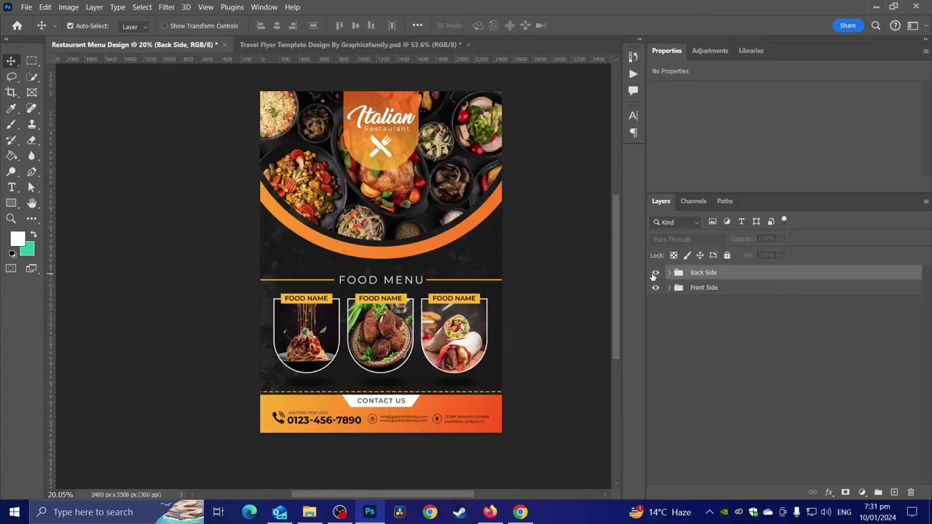